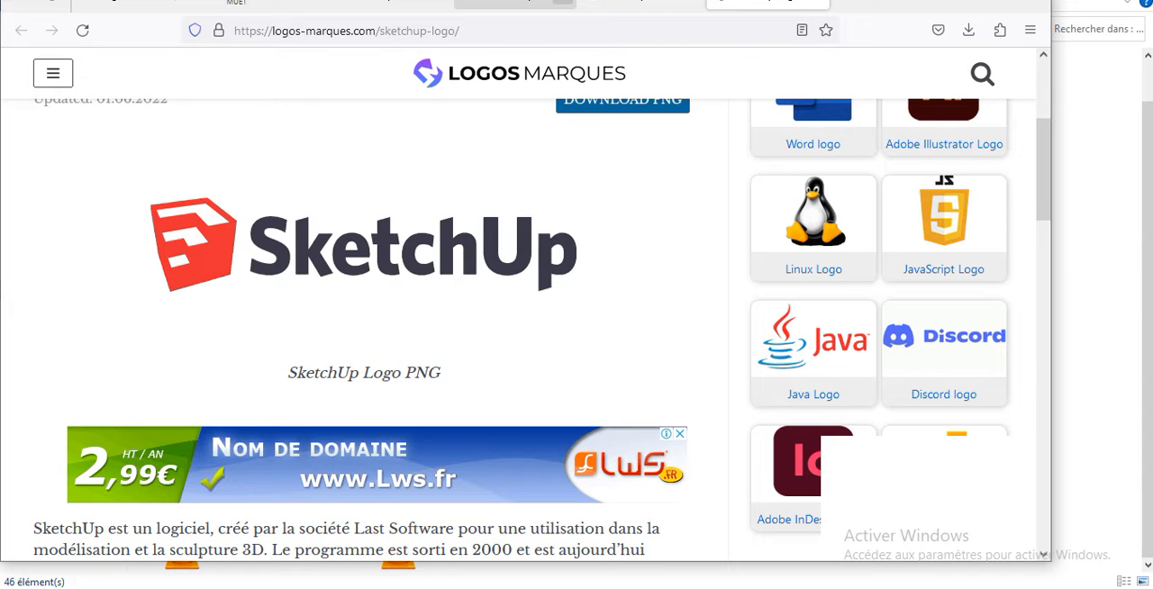
Step: Switch to the Google image results for "sketchup" and look through examples of architectural 3D models
left_click(383, 6)
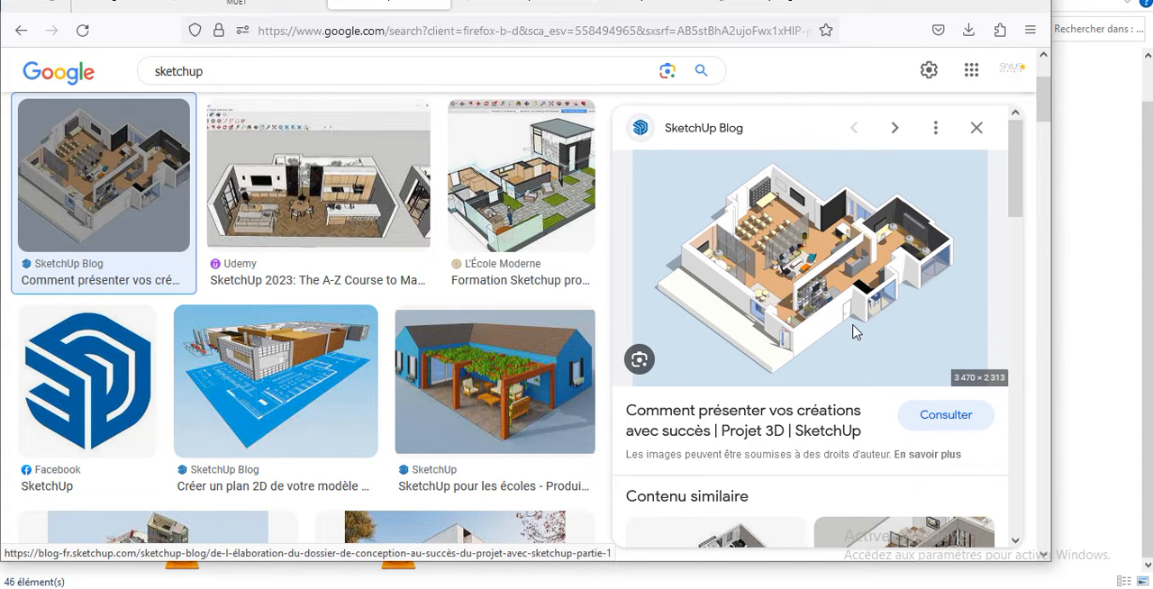
scroll(877, 358, "down", 5)
scroll(819, 396, "down", 3)
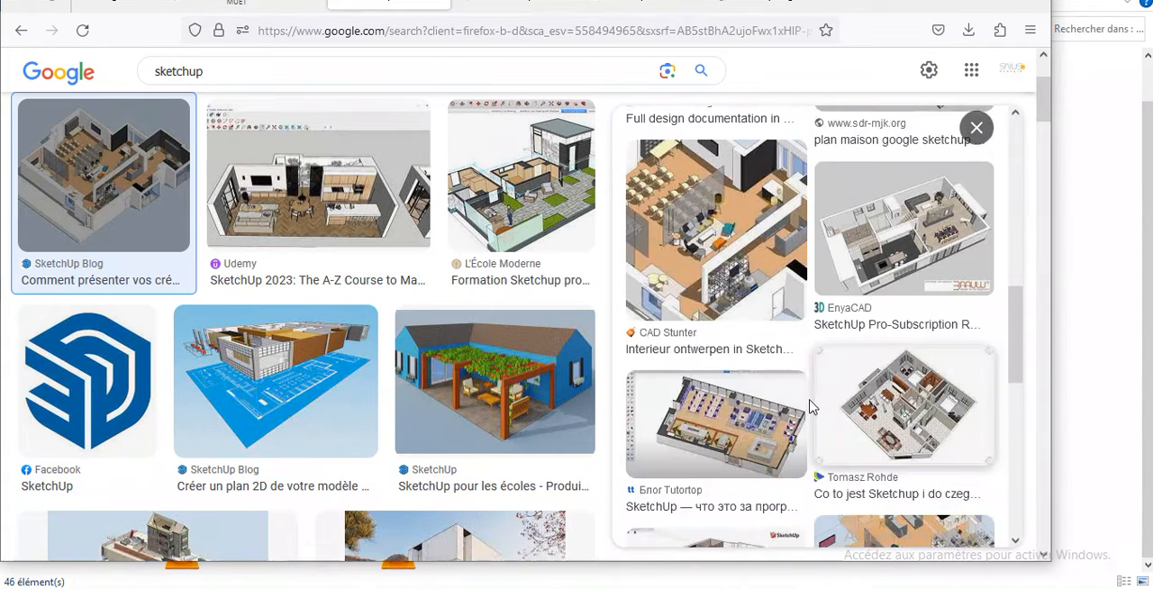
scroll(110, 187, "down", 4)
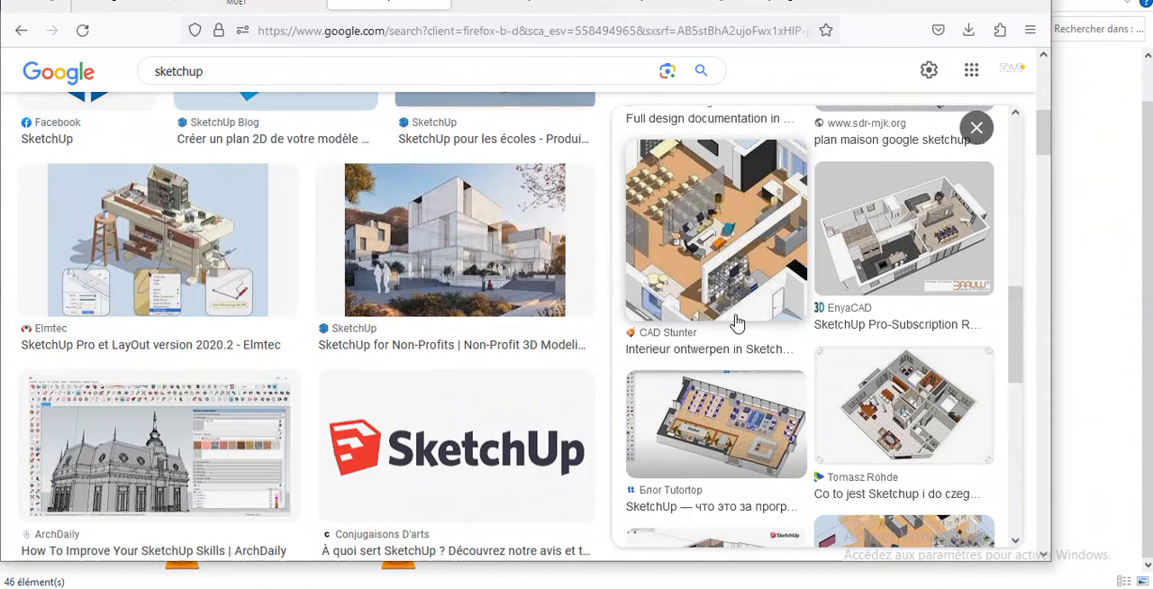
scroll(734, 322, "down", 5)
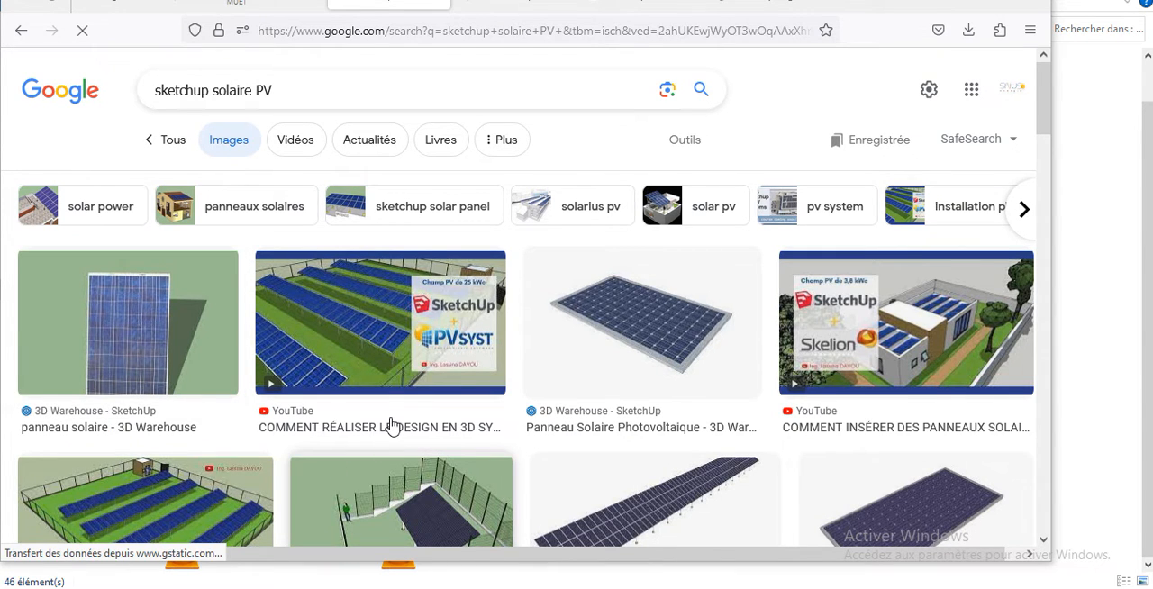
Step: Look through the Google image results for "sketchup solaire PV" to examine 3D designs of photovoltaic installations
scroll(385, 427, "down", 2)
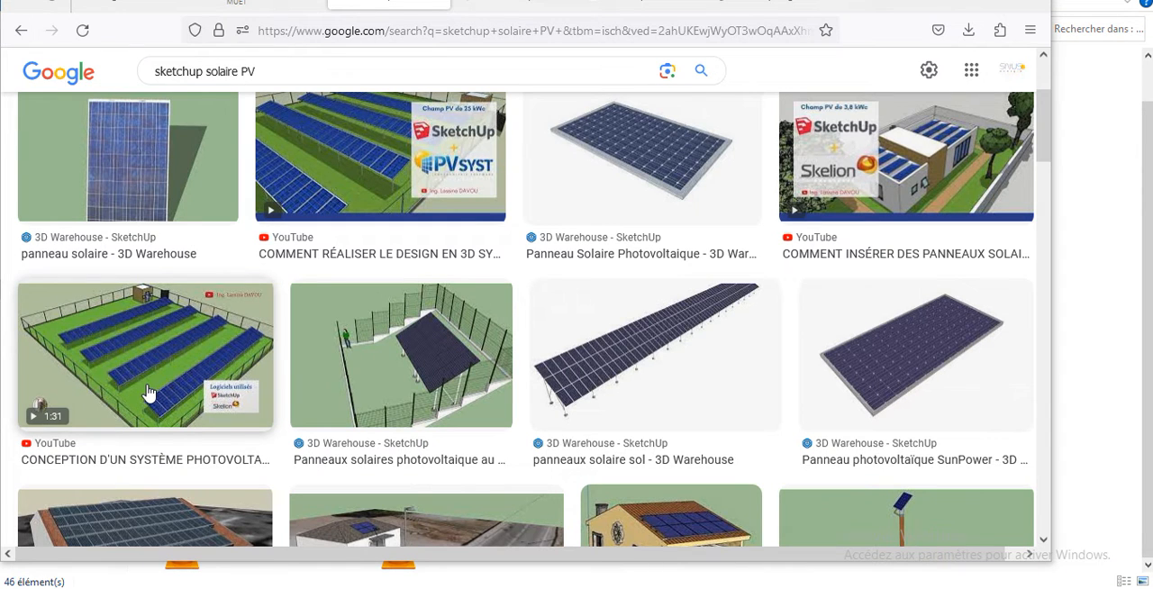
scroll(180, 386, "down", 1)
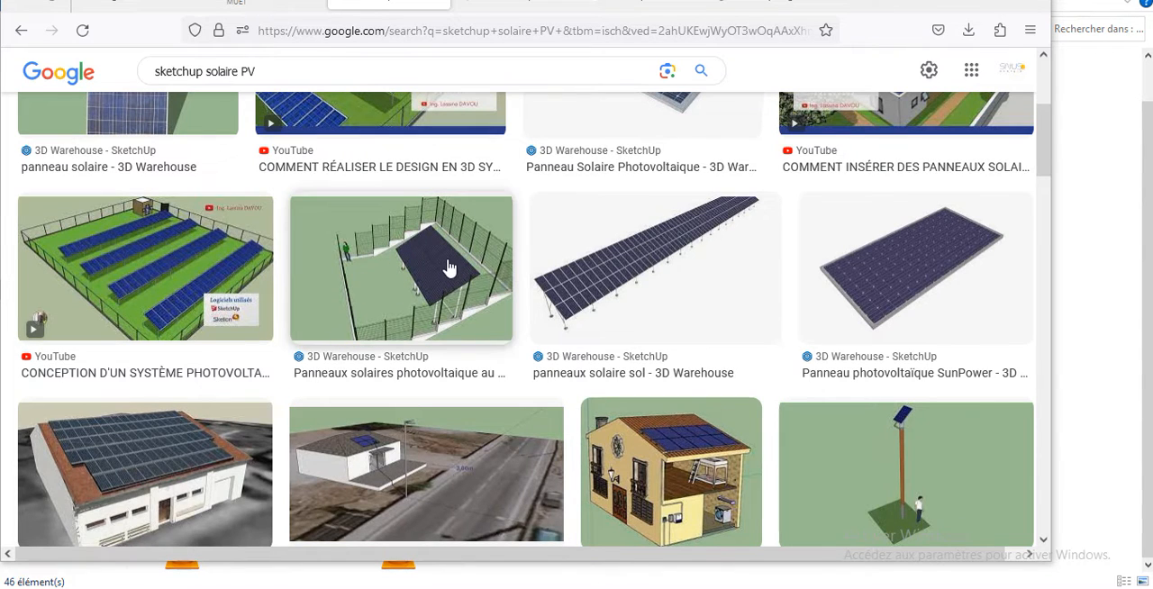
scroll(453, 265, "down", 2)
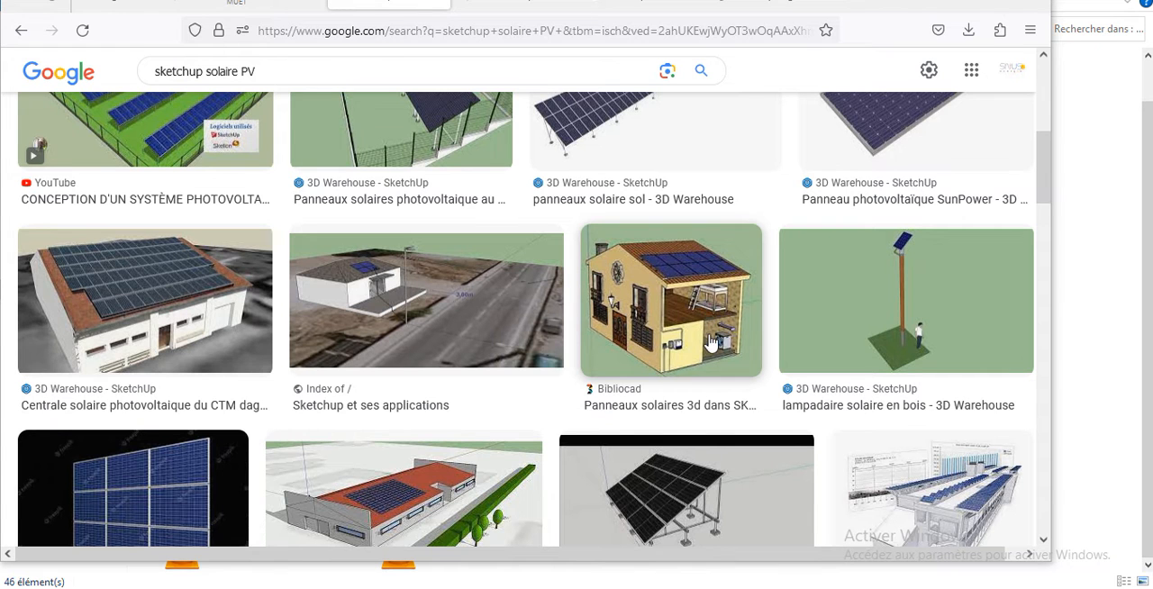
scroll(649, 311, "down", 2)
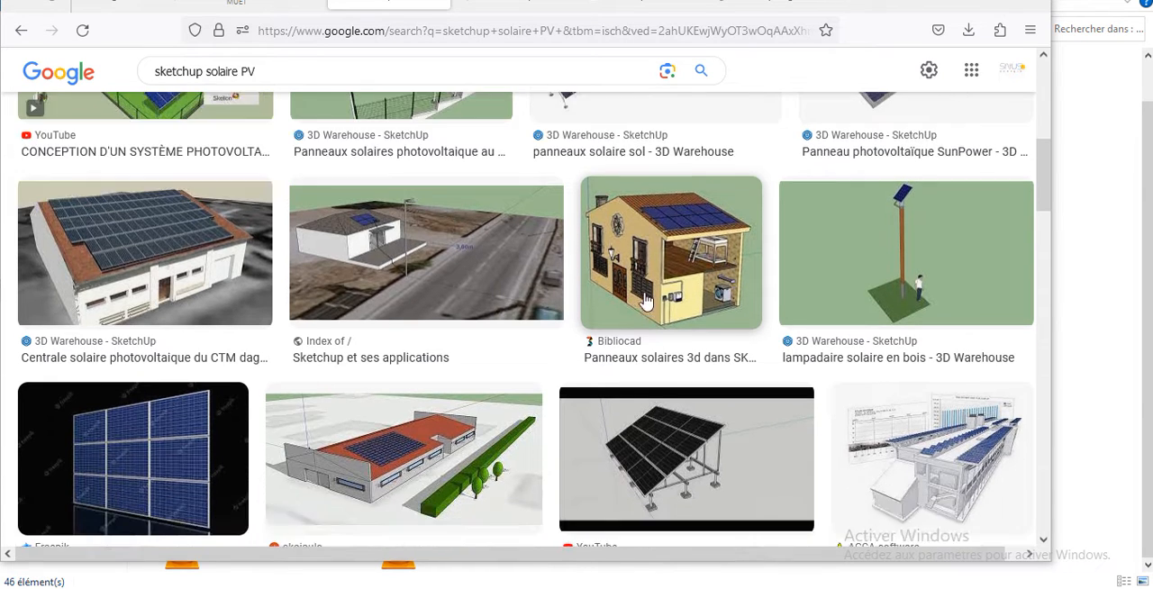
scroll(669, 300, "down", 2)
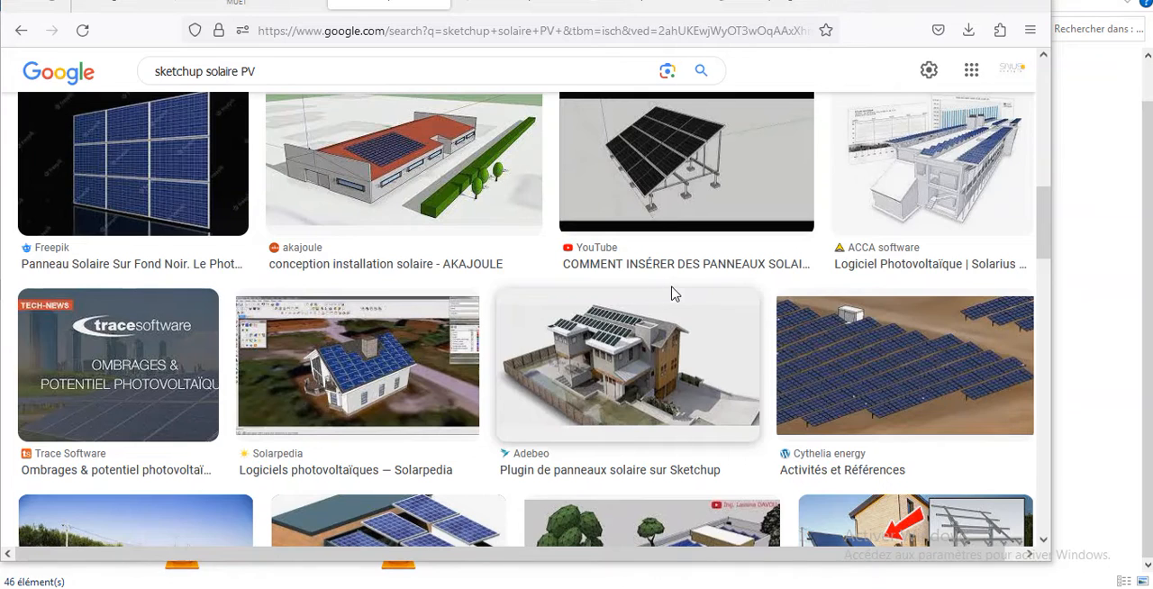
scroll(680, 294, "down", 1)
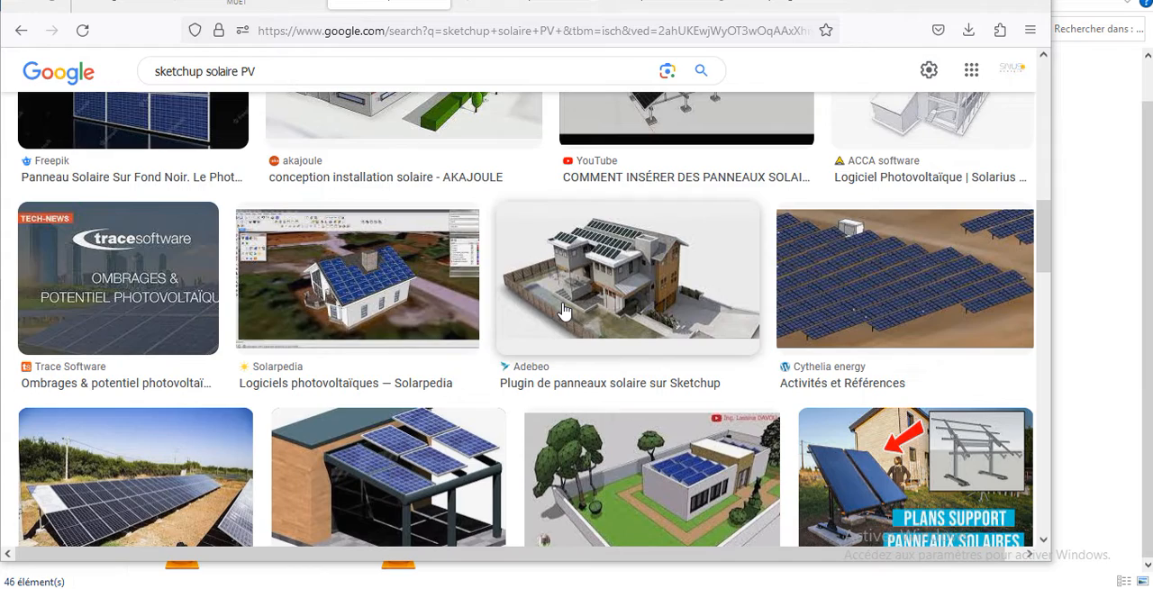
scroll(769, 257, "down", 10)
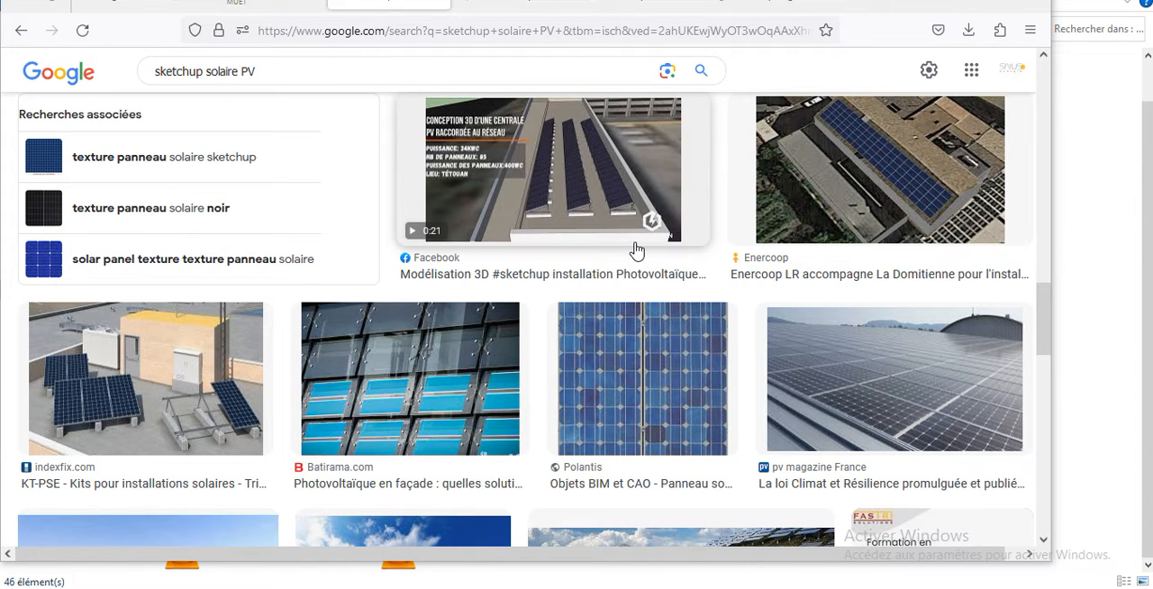
scroll(634, 249, "up", 2)
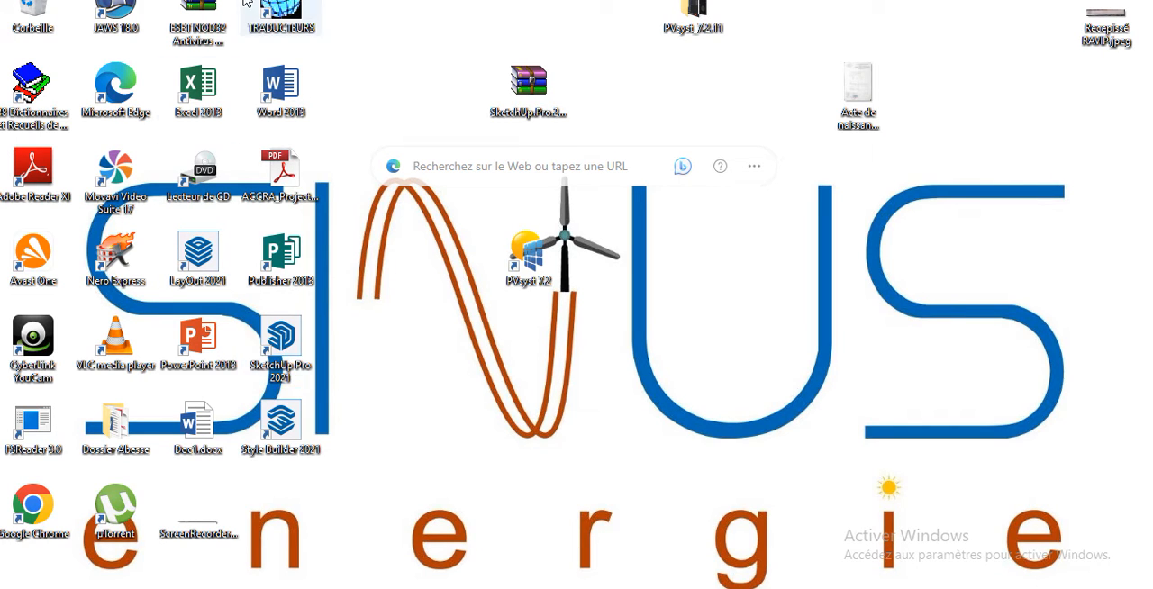
Step: Switch to SketchUp Pro 2021 from the desktop and accept its license agreement
left_click(290, 348)
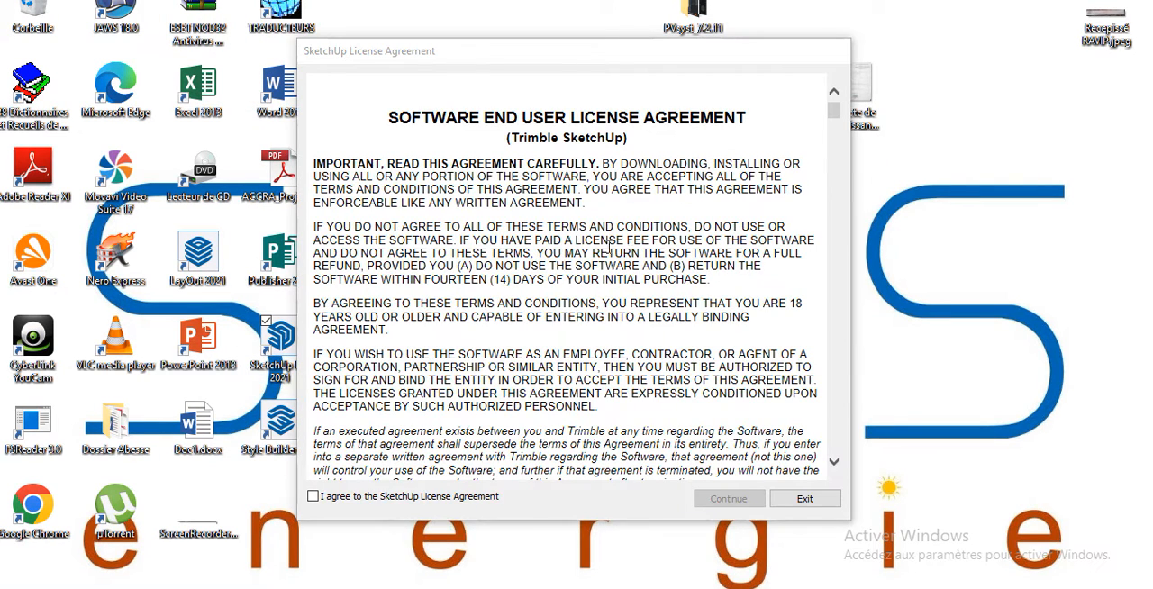
left_click_drag(833, 110, 828, 148)
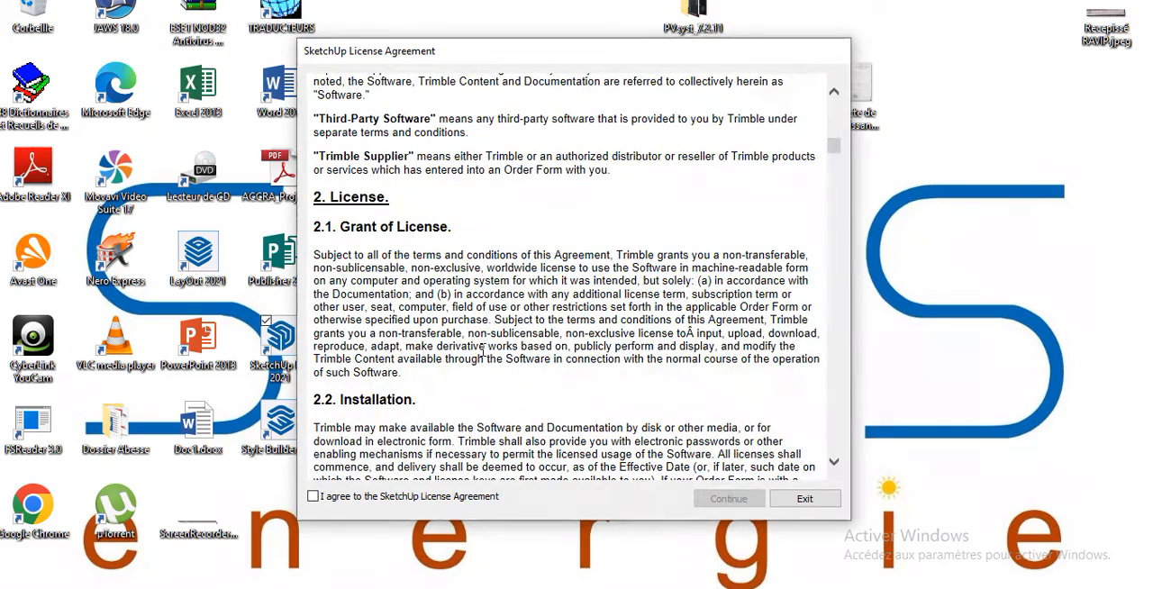
left_click(312, 496)
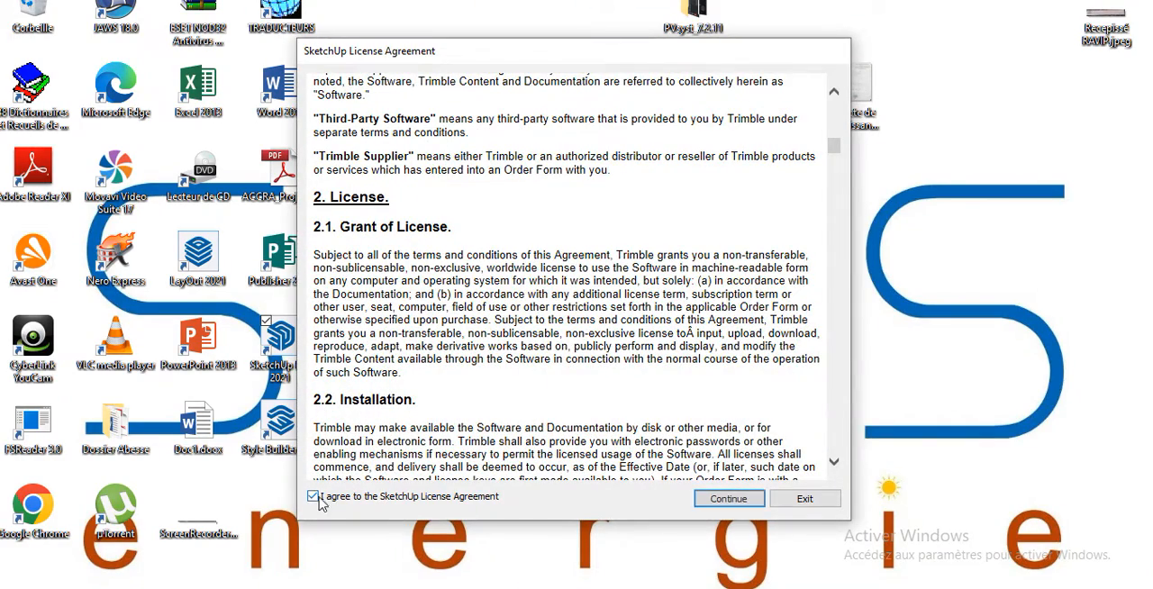
left_click(725, 499)
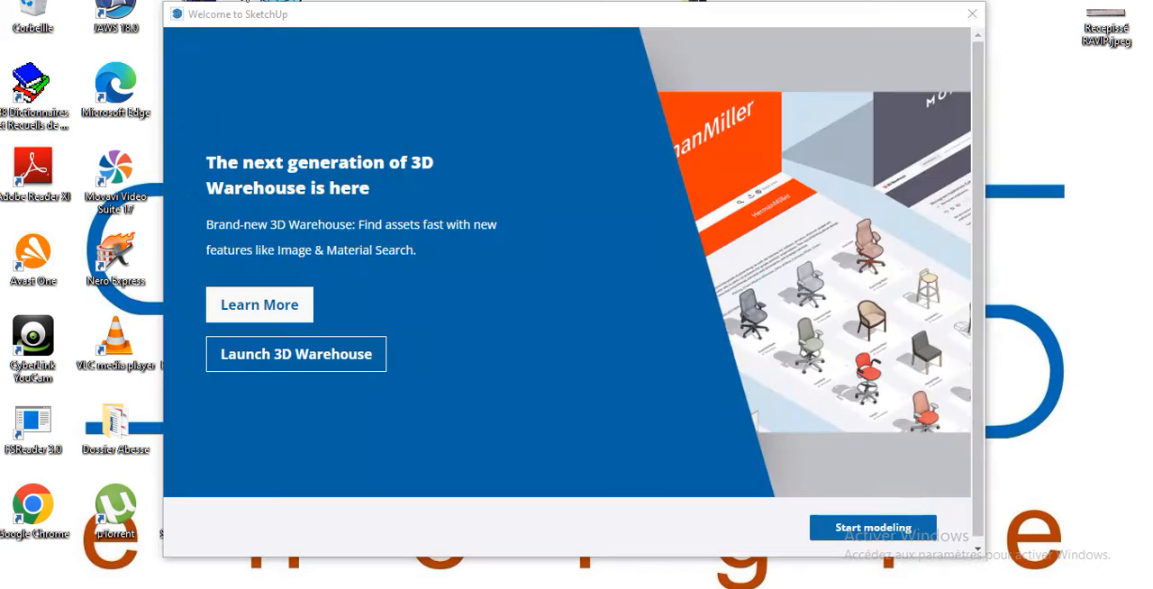
Step: Leave the welcome page and create a new model from the Simple template in meters
left_click(258, 306)
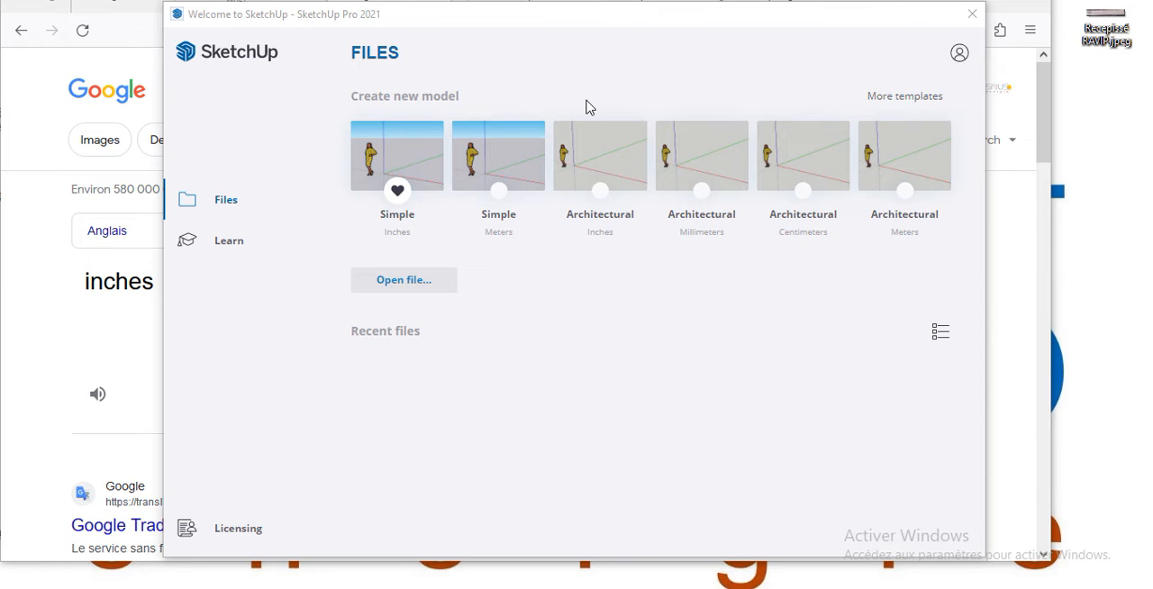
left_click(518, 171)
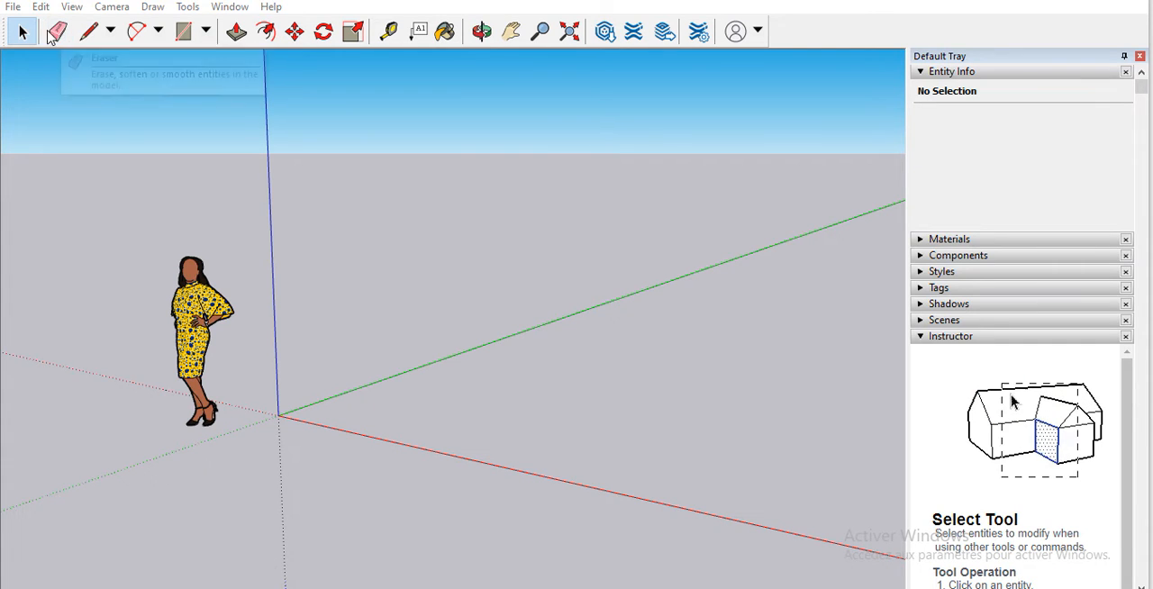
Step: Examine the available variants of the line, arc and shape drawing tools
left_click(109, 35)
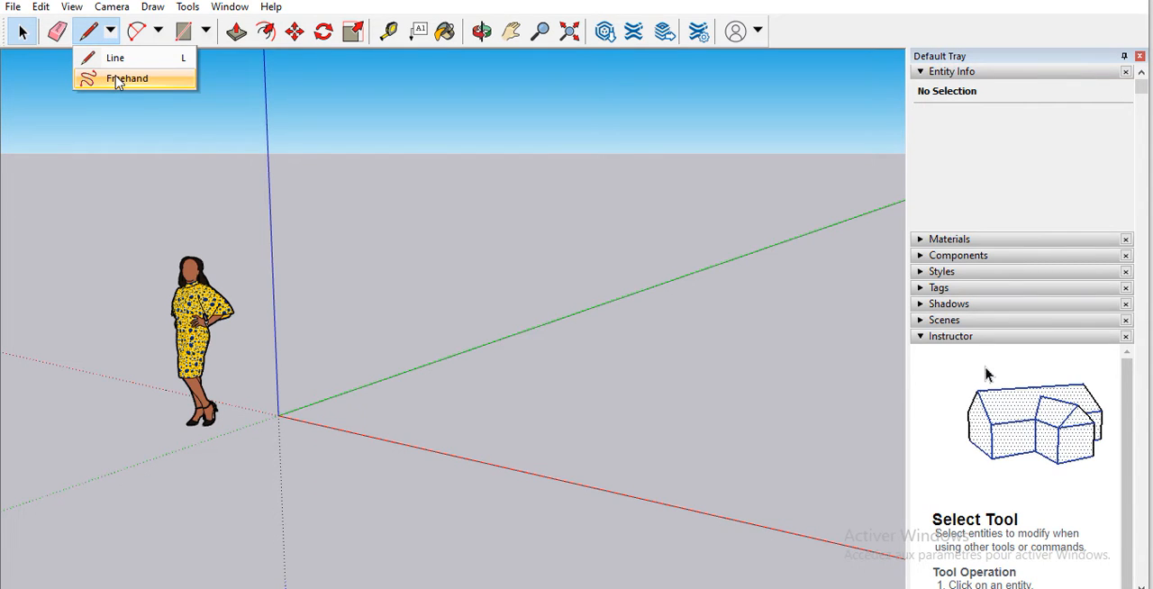
left_click(1, 25)
left_click(158, 31)
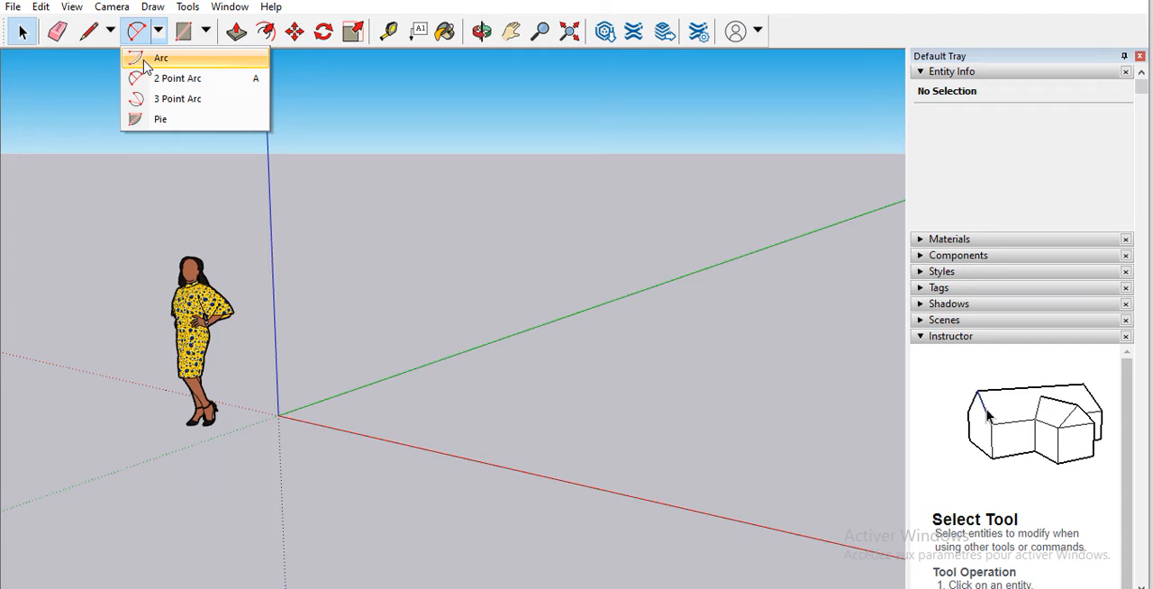
left_click(188, 40)
left_click(206, 31)
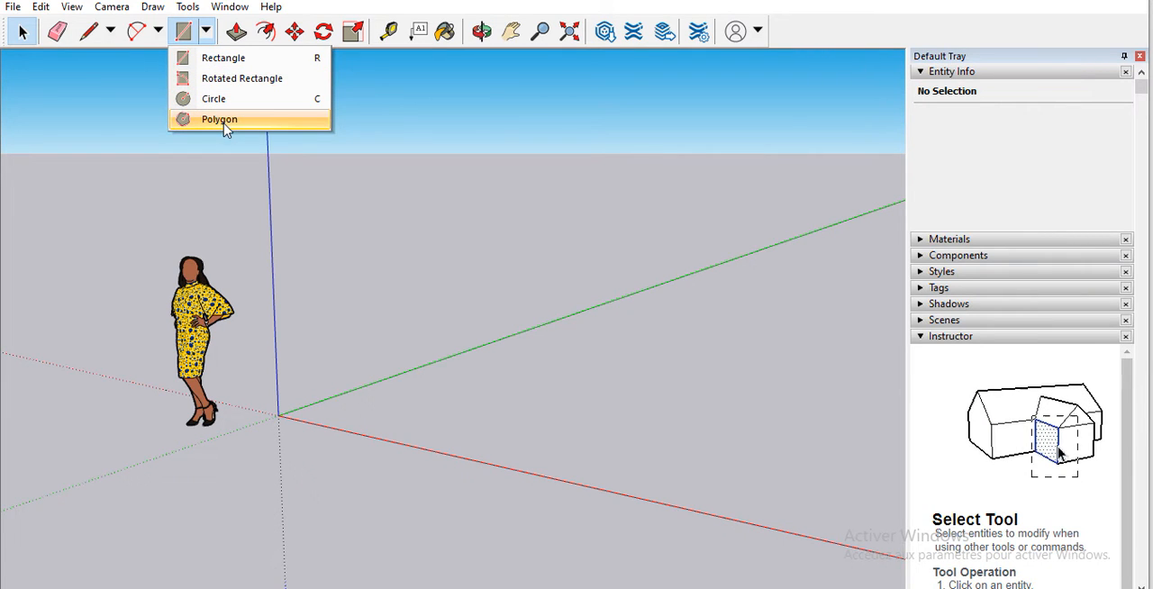
left_click(223, 6)
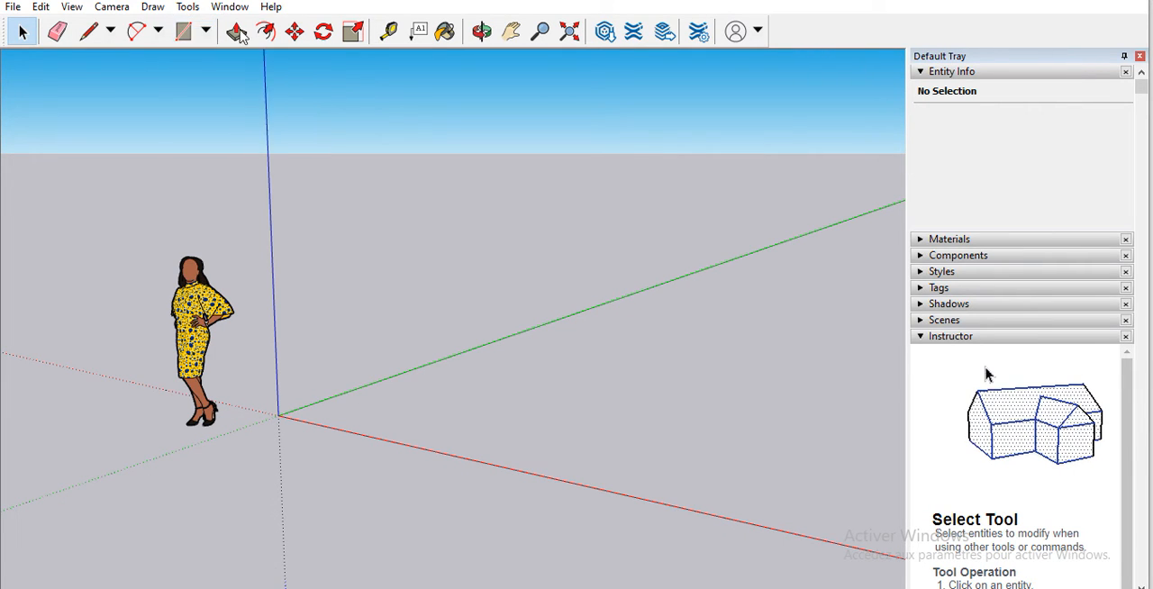
Step: Move the standing woman figure freely to a new position closer to the camera, beside the axes origin
left_click(295, 31)
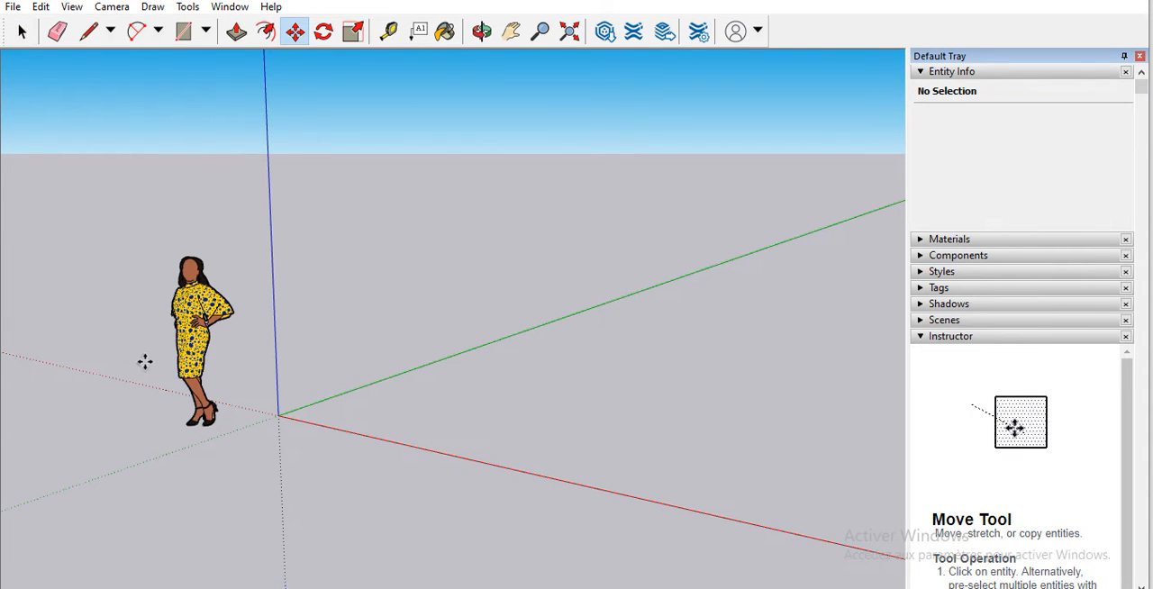
scroll(153, 352, "down", 2)
scroll(185, 344, "down", 2)
left_click(191, 345)
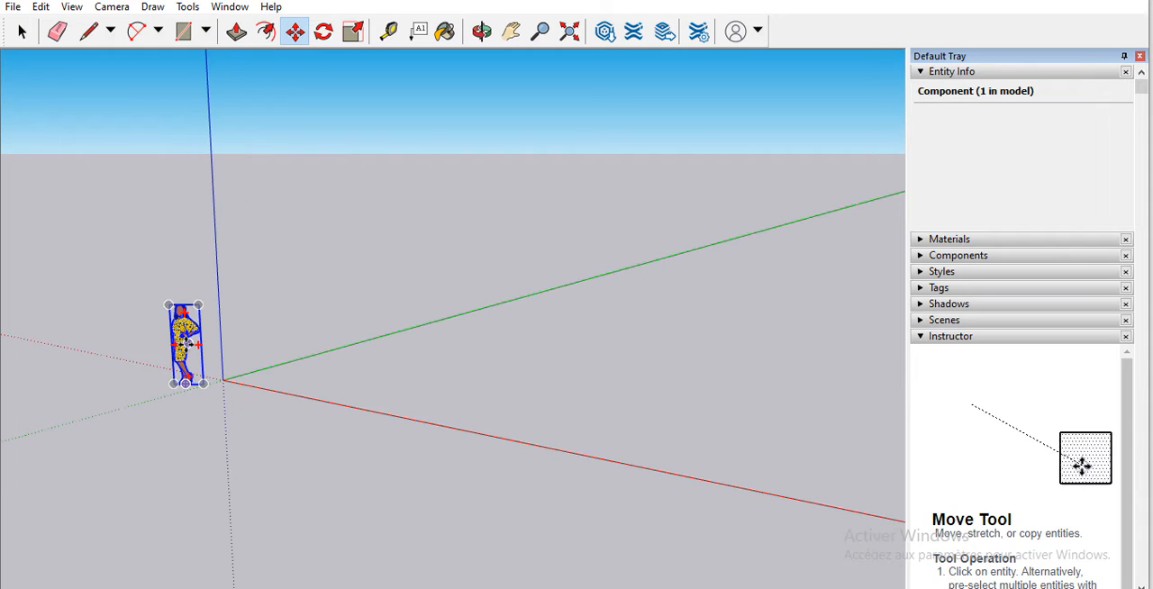
scroll(191, 344, "down", 1)
scroll(189, 342, "down", 1)
scroll(189, 342, "up", 5)
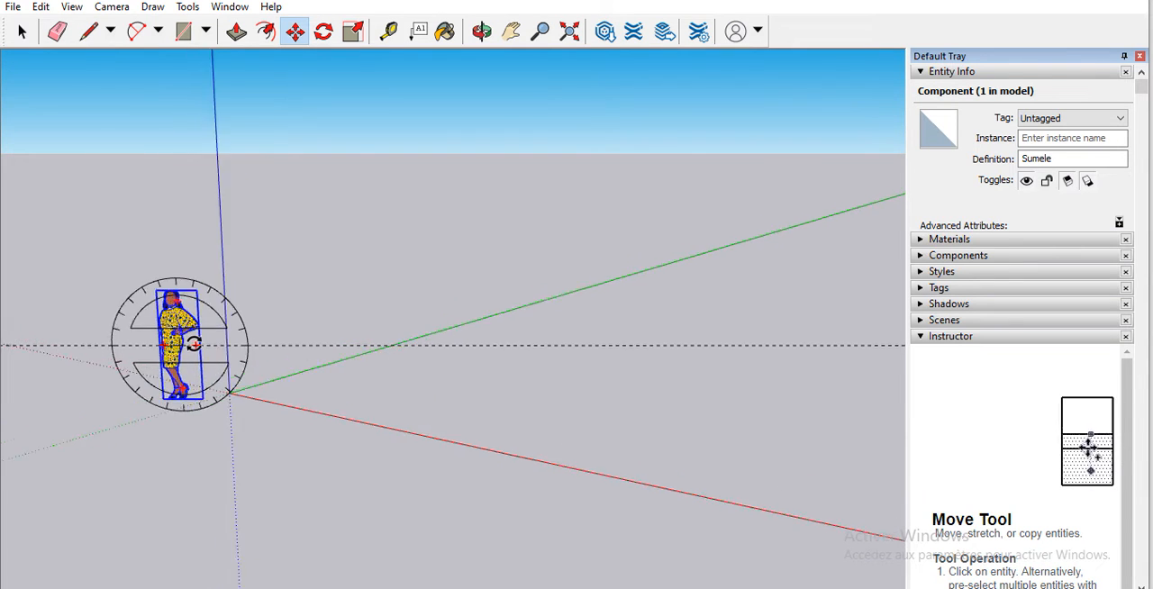
scroll(196, 343, "up", 3)
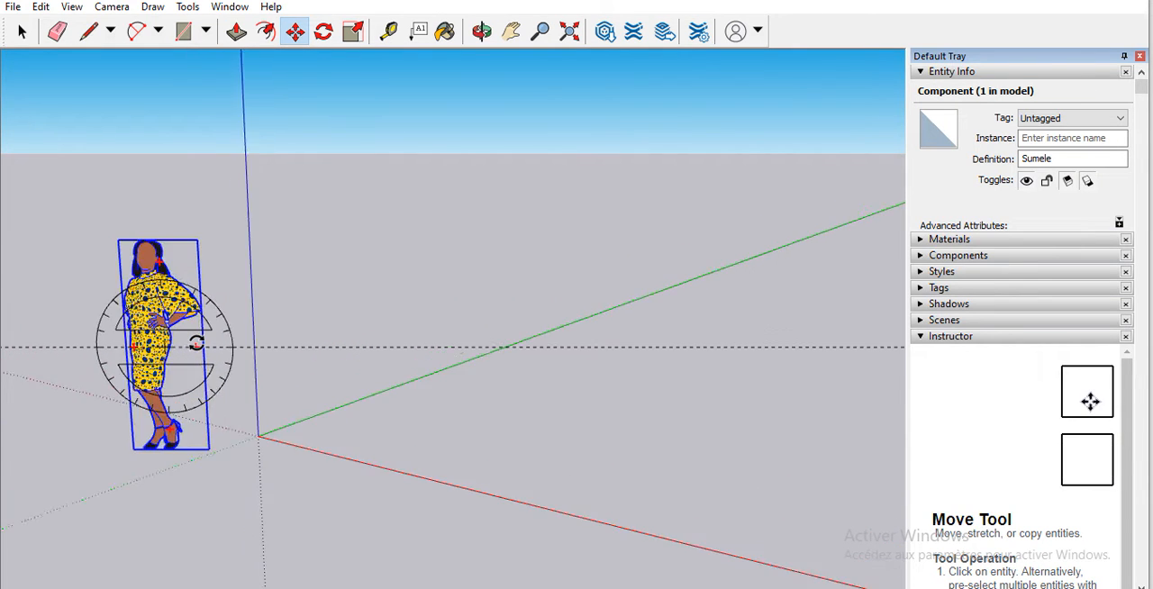
scroll(239, 338, "down", 2)
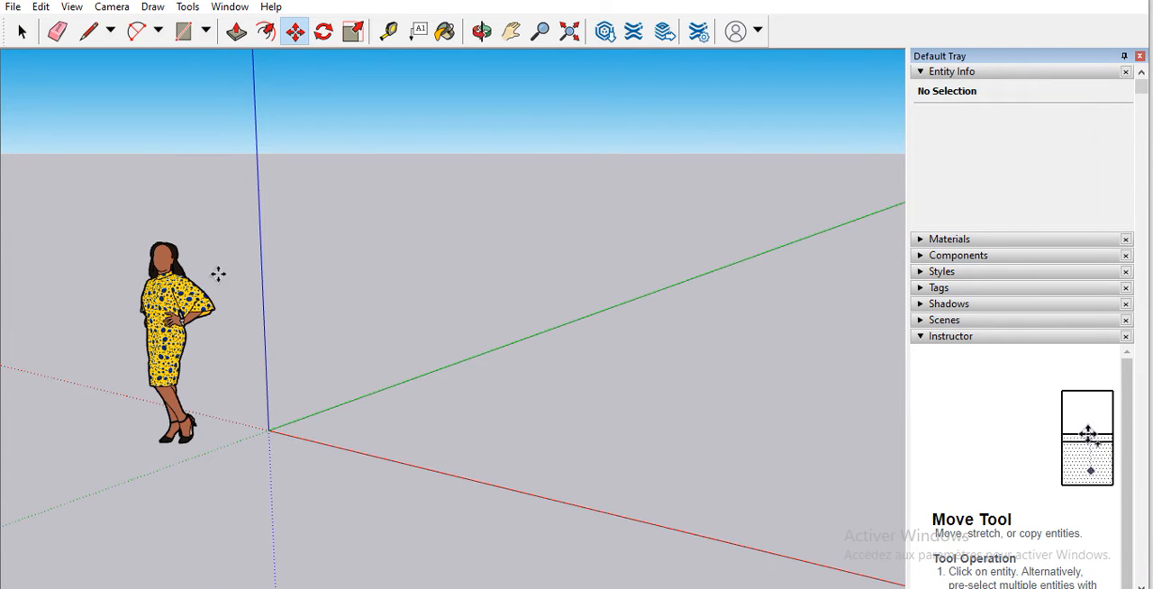
left_click(178, 304)
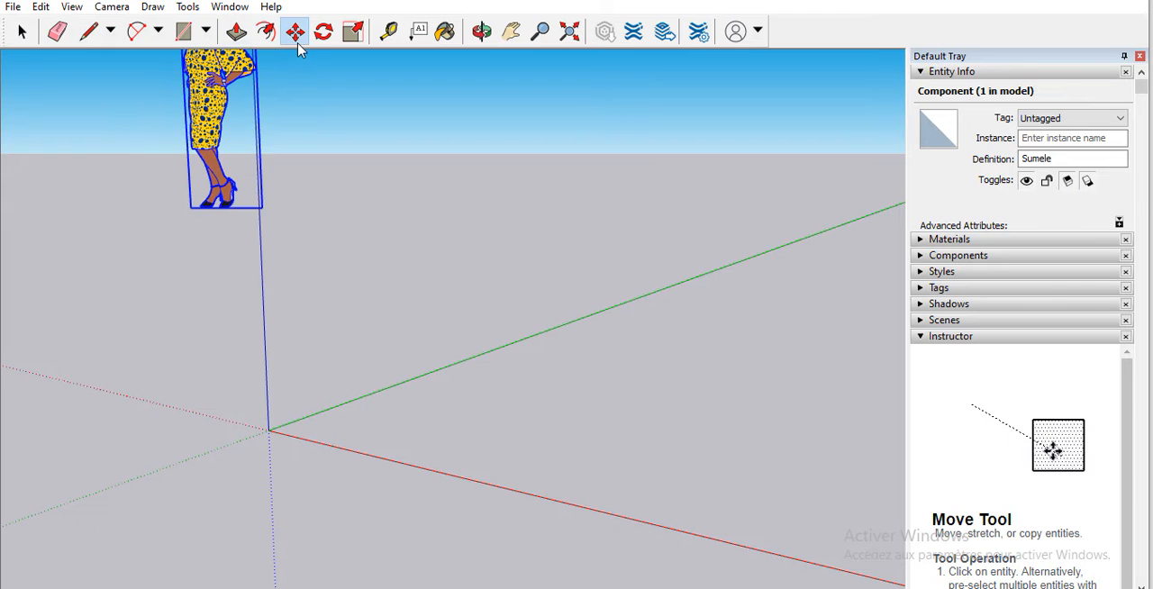
left_click(186, 267)
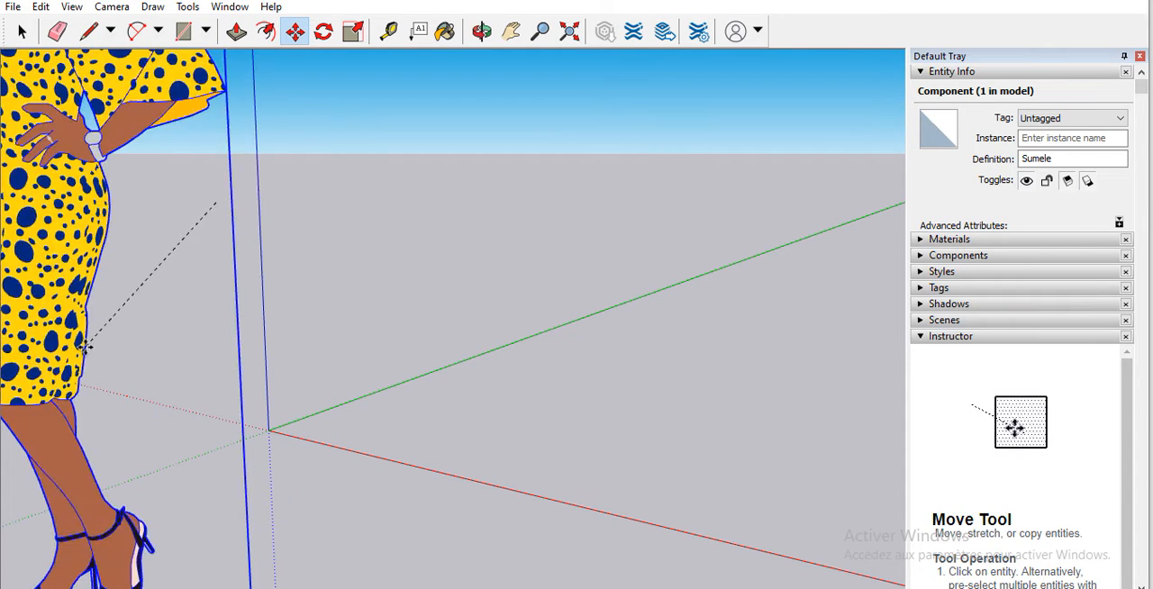
left_click(123, 330)
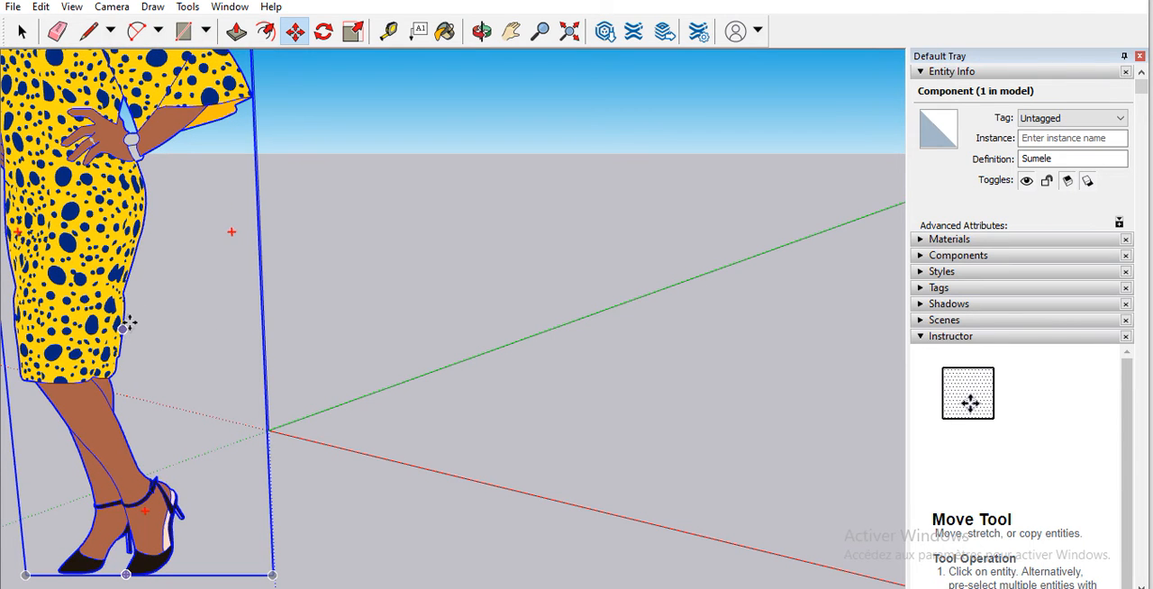
scroll(186, 337, "down", 2)
scroll(189, 338, "down", 1)
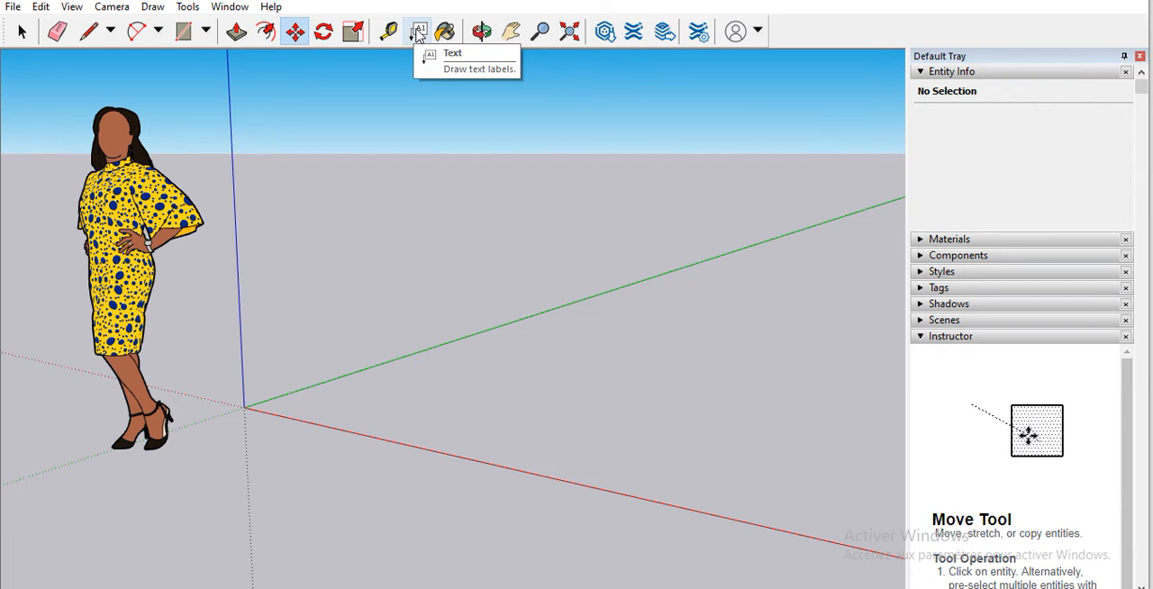
Step: Orbit around the model to examine the woman figure and the axes from several angles and distances
left_click(482, 32)
left_click_drag(412, 108, 417, 227)
left_click_drag(473, 433, 706, 296)
left_click_drag(670, 459, 603, 510)
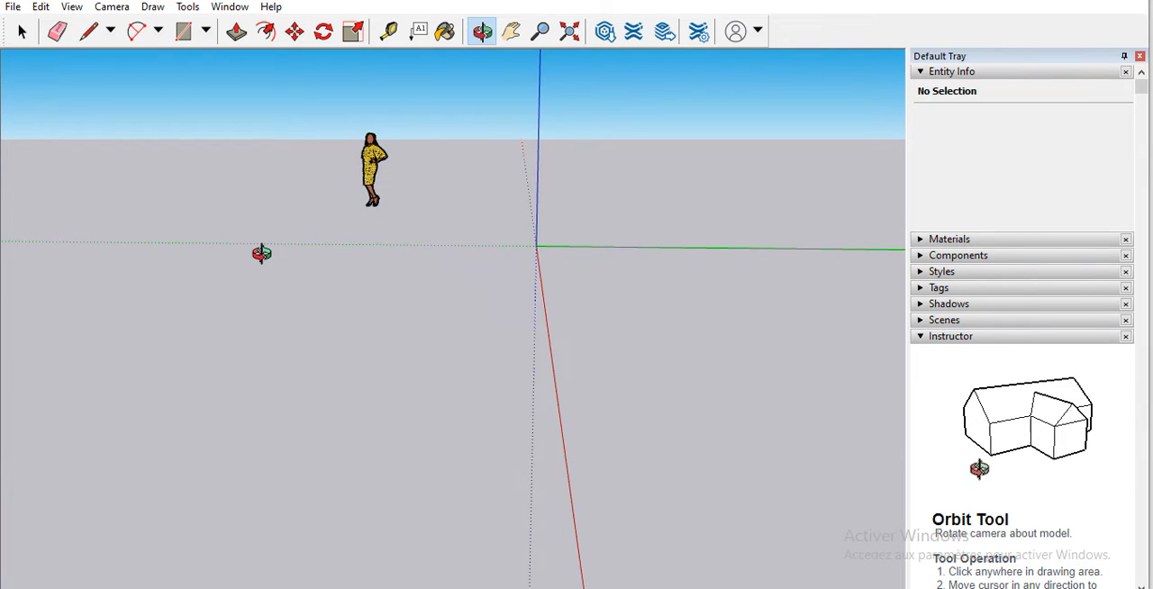
left_click_drag(261, 253, 309, 314)
left_click_drag(281, 254, 665, 185)
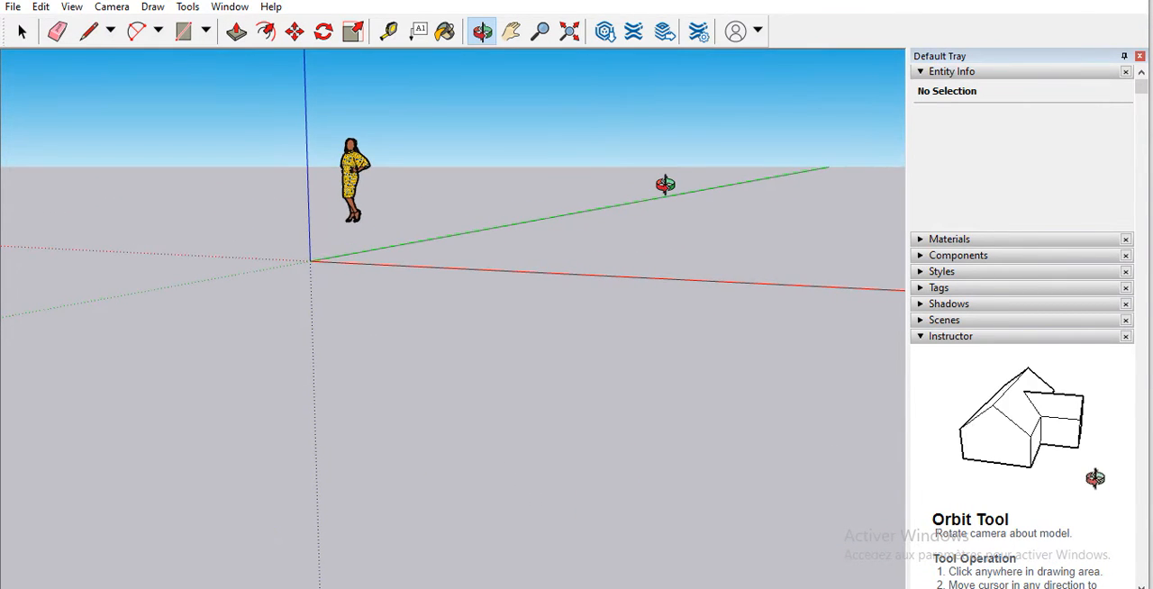
left_click_drag(681, 267, 393, 300)
scroll(393, 300, "down", 5)
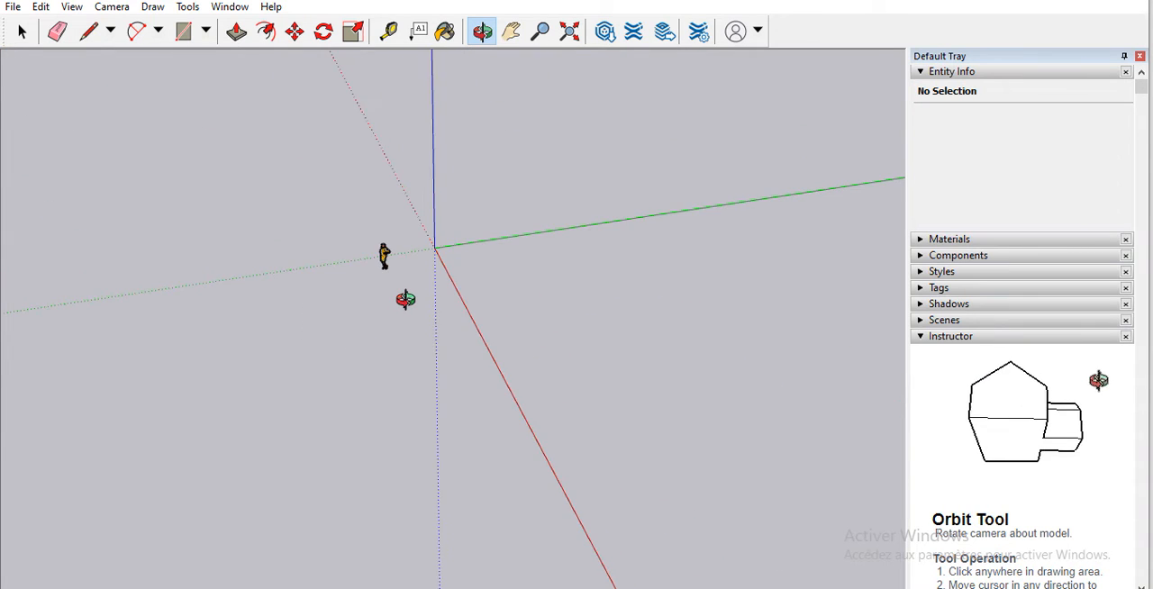
scroll(405, 300, "down", 2)
scroll(410, 303, "up", 5)
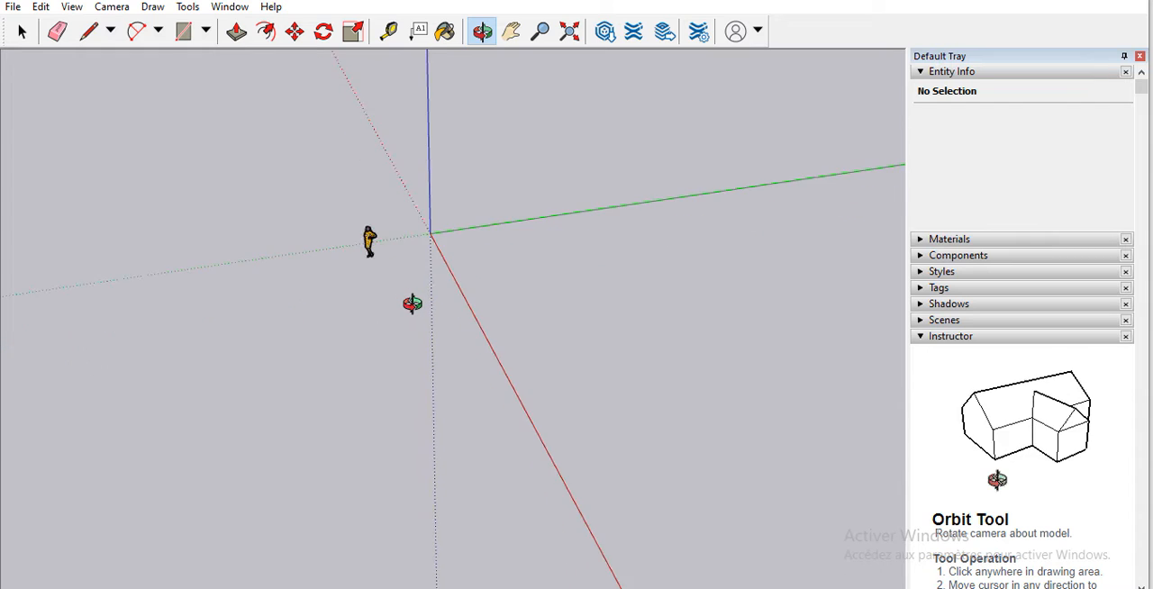
Step: Pan and orbit the view to examine the woman figure and the axes from different sides and heights
left_click(512, 31)
left_click_drag(496, 113, 599, 135)
left_click_drag(454, 242, 613, 331)
mouse_move(651, 198)
left_mouse_down()
mouse_move(196, 360)
mouse_move(132, 352)
mouse_move(80, 224)
mouse_move(529, 359)
mouse_move(171, 208)
mouse_move(315, 265)
mouse_move(139, 98)
mouse_move(309, 365)
mouse_move(396, 265)
mouse_move(485, 79)
left_mouse_up()
left_click(482, 32)
left_click_drag(438, 291, 504, 43)
left_click_drag(422, 298, 532, 339)
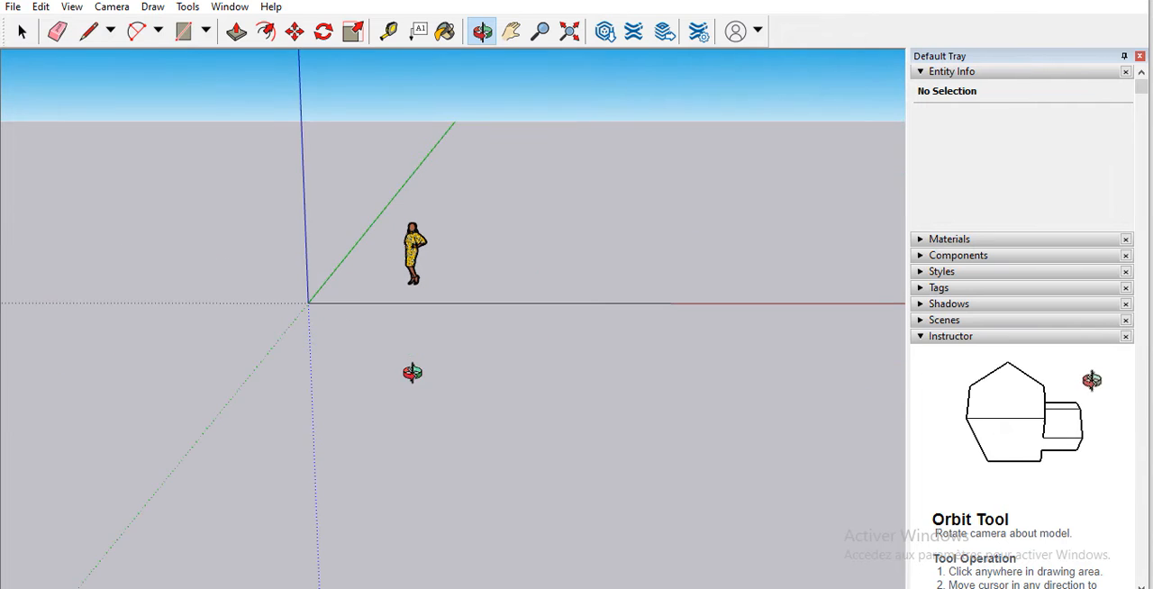
left_click_drag(412, 373, 523, 356)
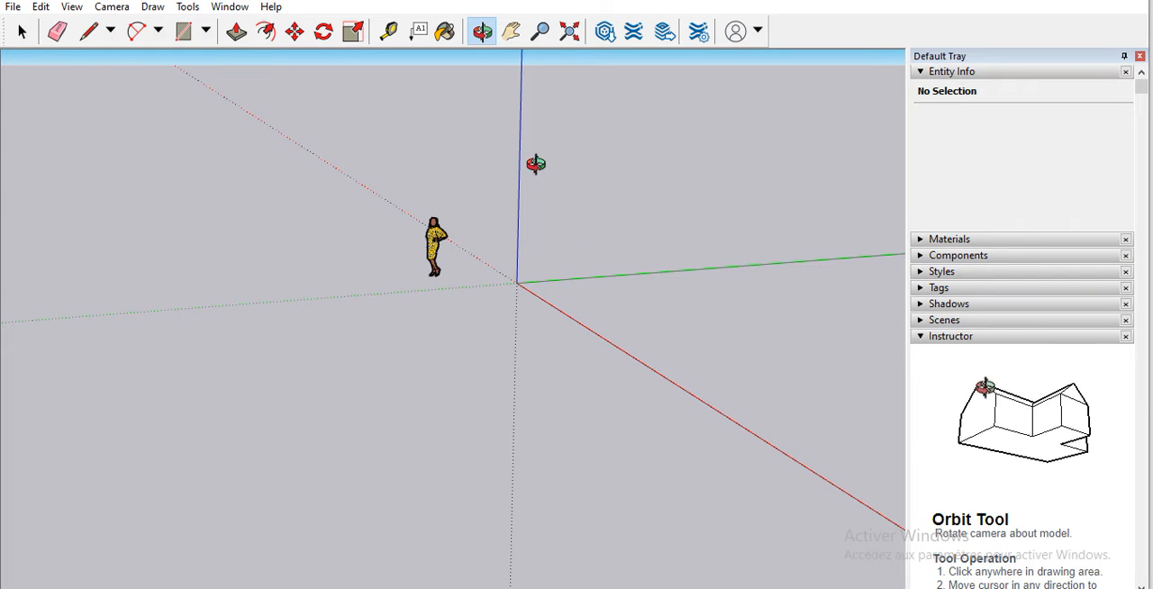
left_click_drag(535, 163, 822, 233)
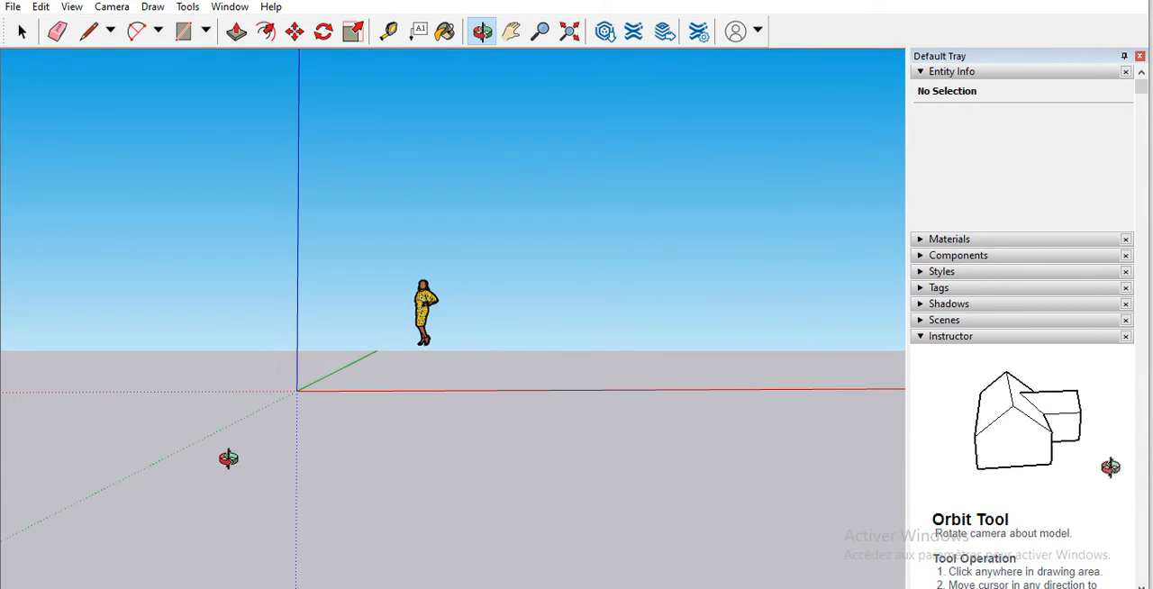
left_click_drag(382, 463, 148, 430)
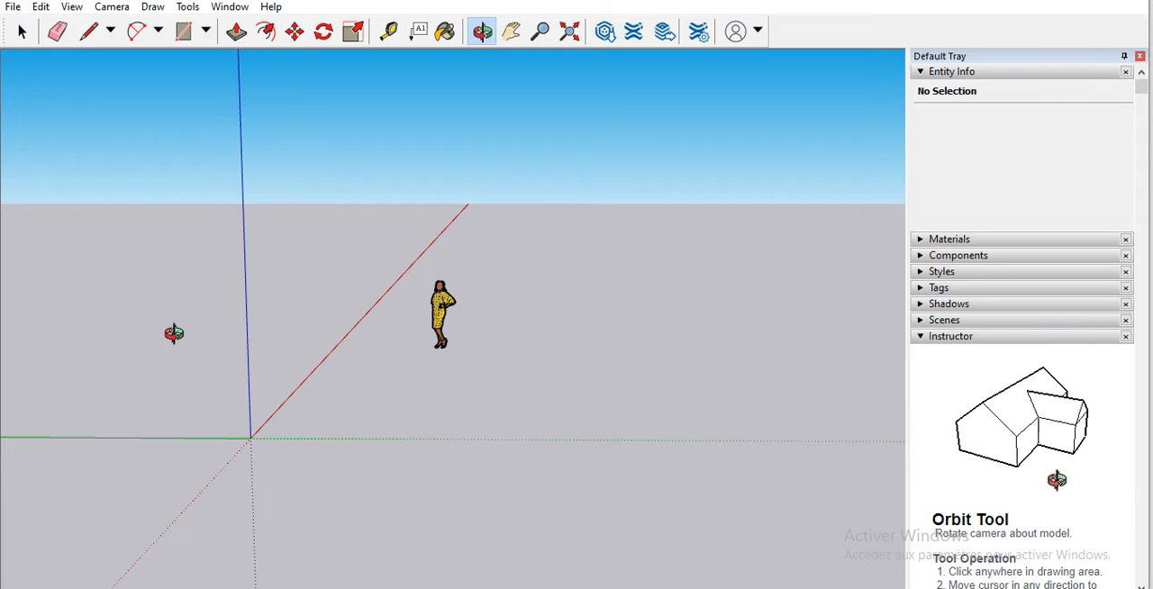
Step: Start saving the model and name the file Projet1.skp
left_click(13, 7)
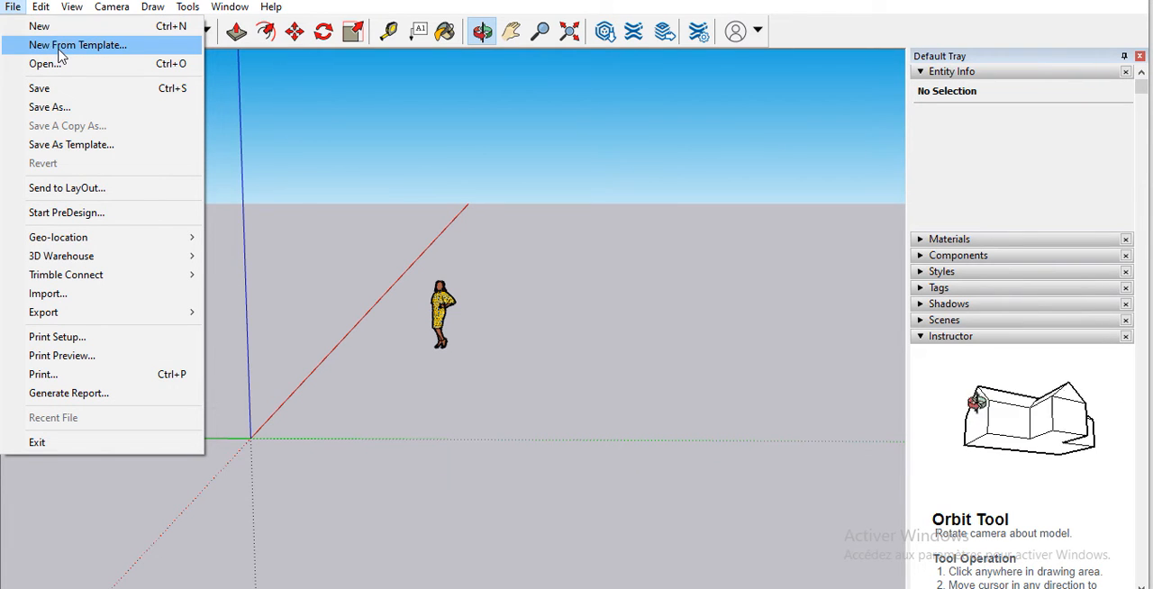
left_click(78, 109)
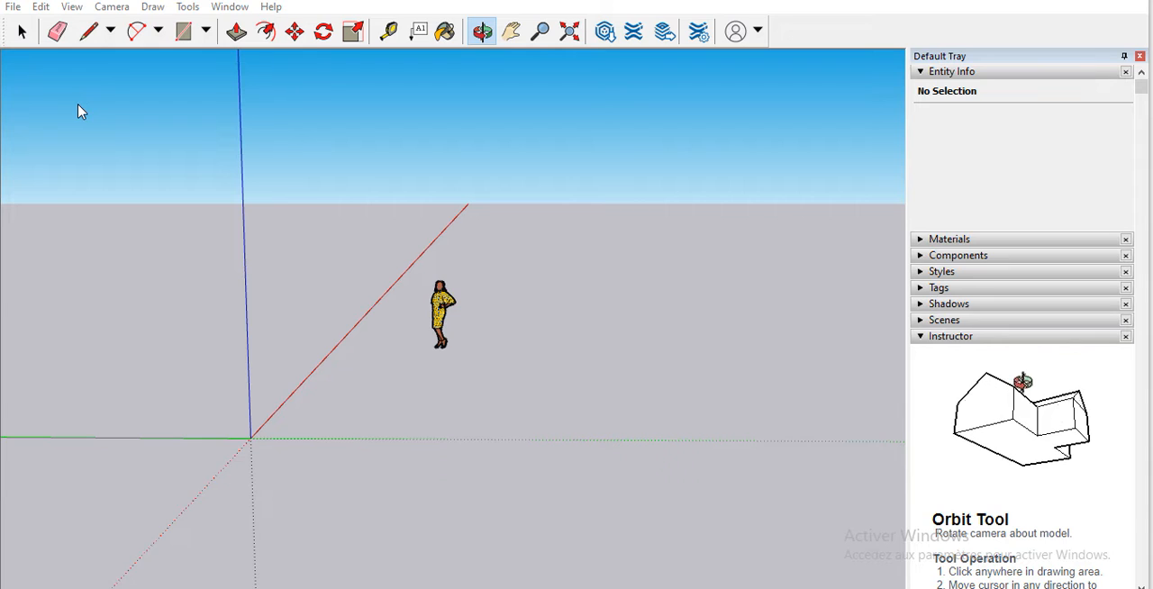
key("ctrl+s")
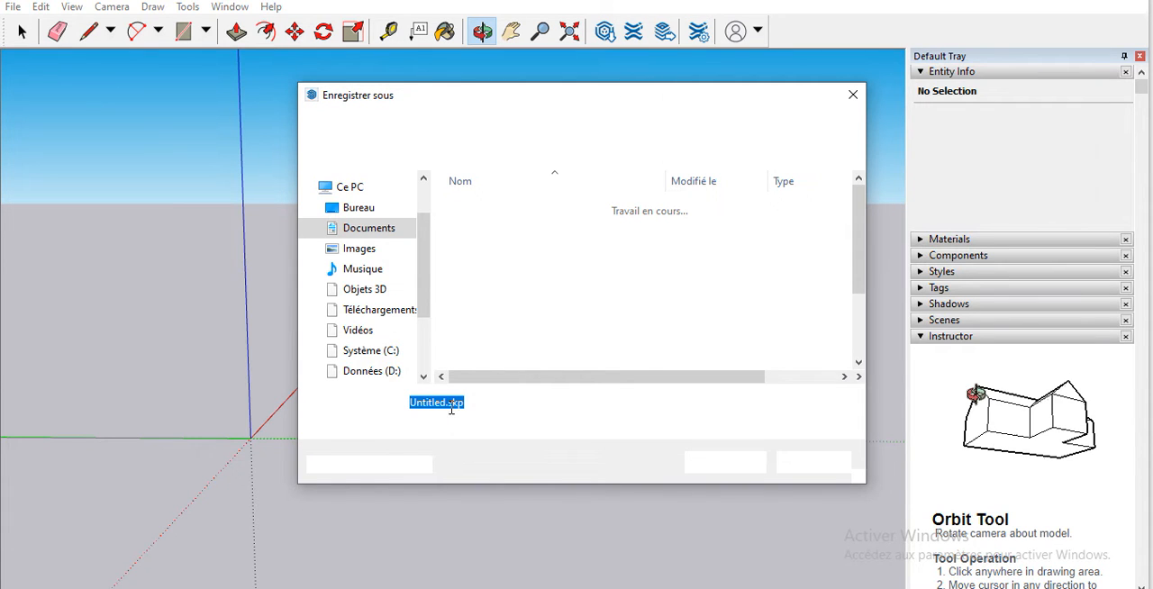
left_click(447, 402)
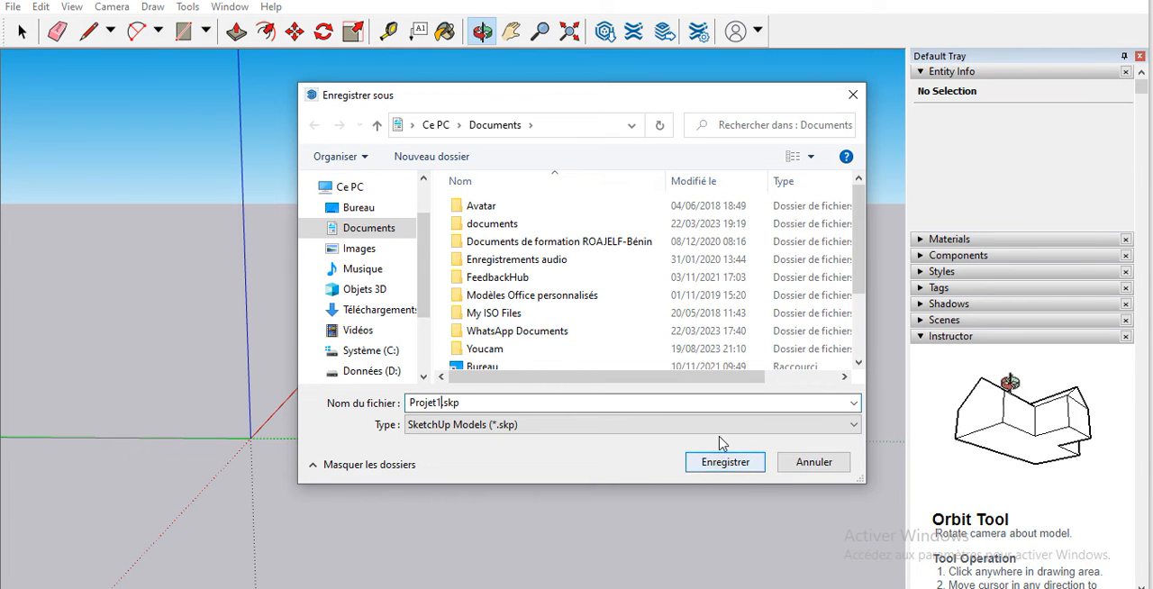
Step: Try to save Projet1.skp directly in the Ce PC location
left_click(353, 189)
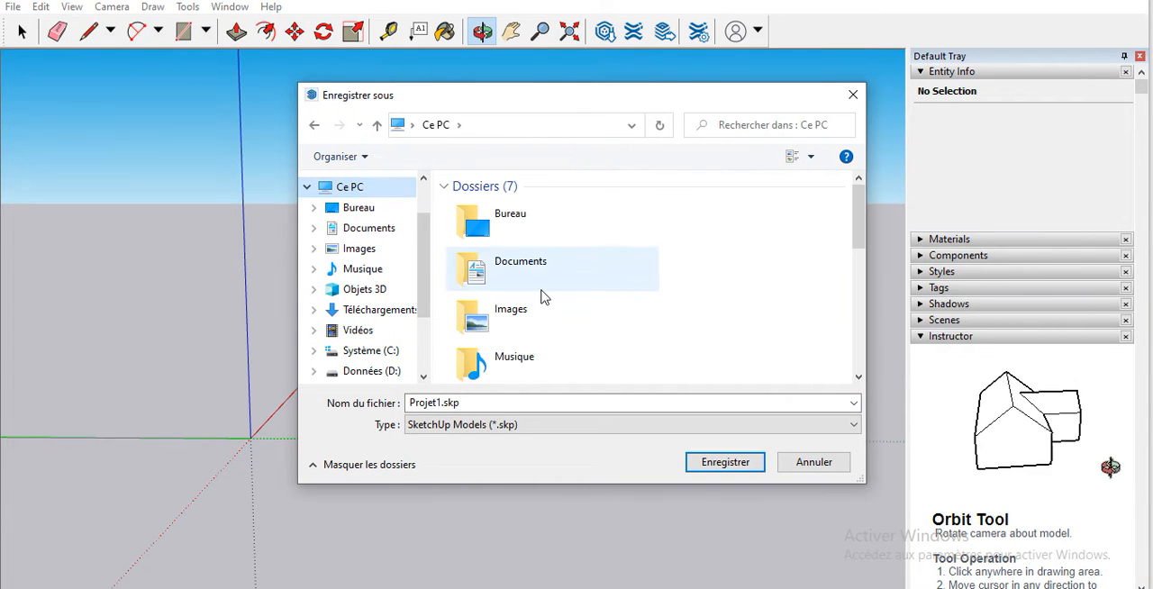
left_click(725, 462)
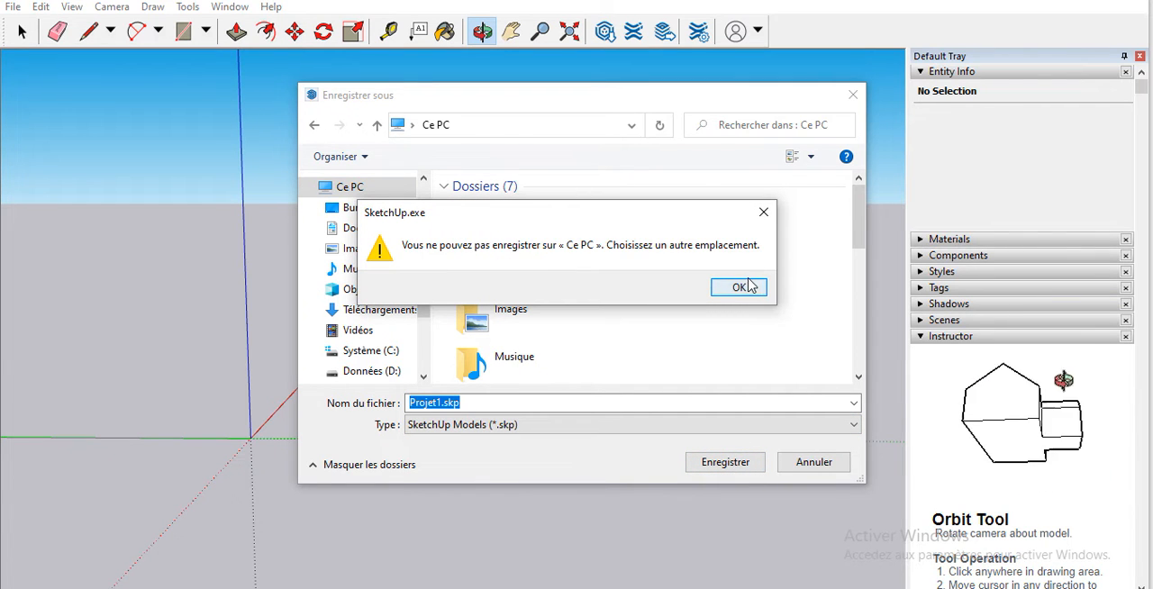
left_click(741, 286)
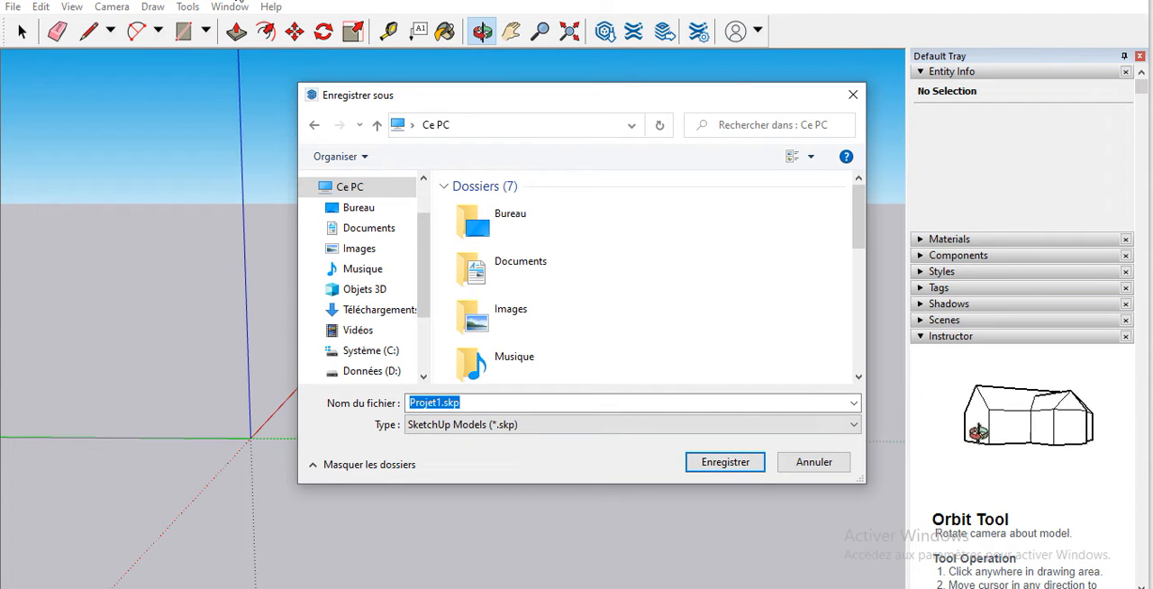
key("Return")
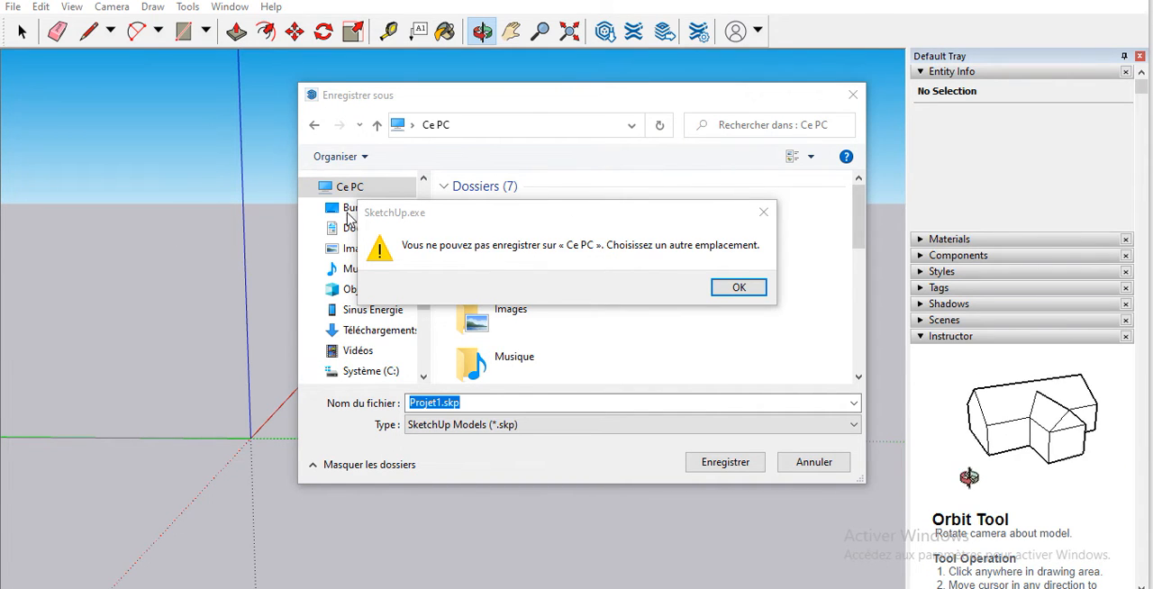
left_click(737, 288)
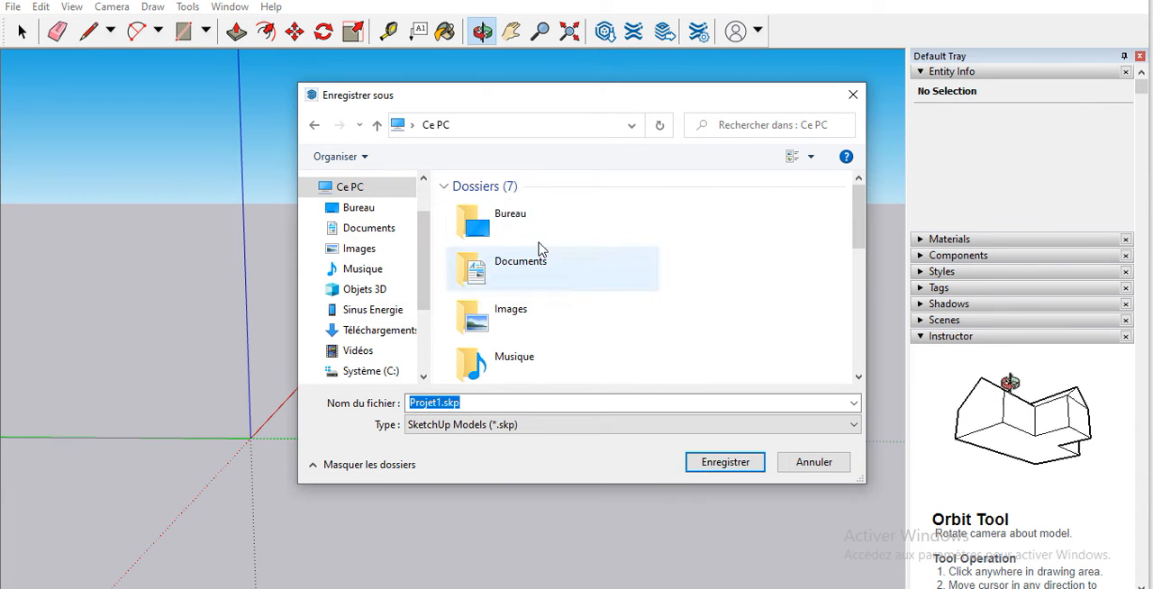
Step: Save Projet1.skp in the Bureau folder
left_click(371, 213)
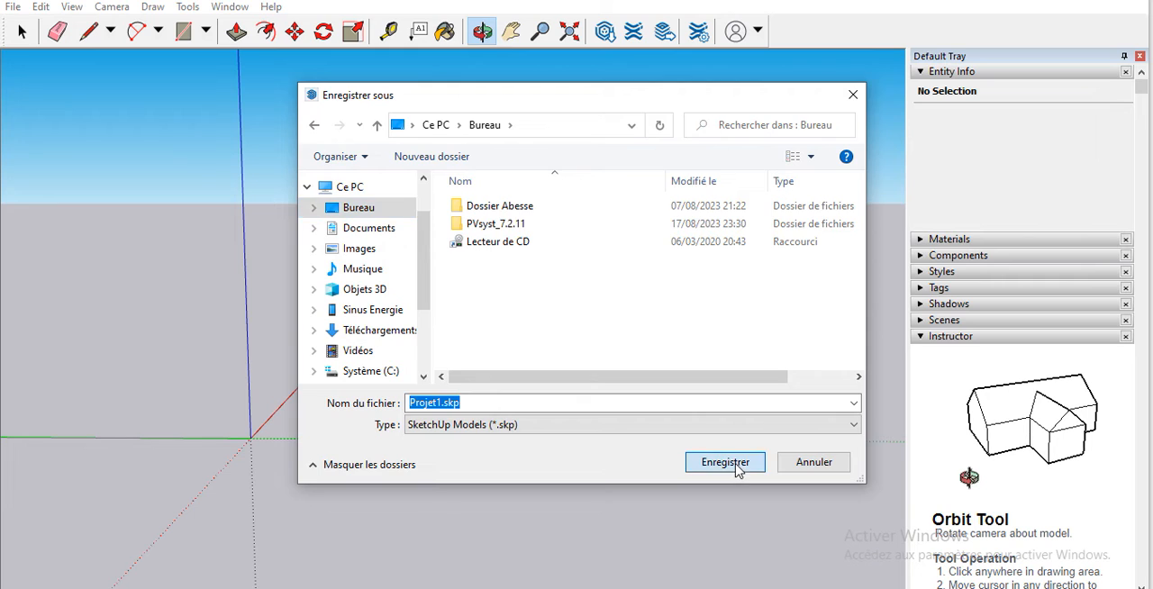
left_click(725, 462)
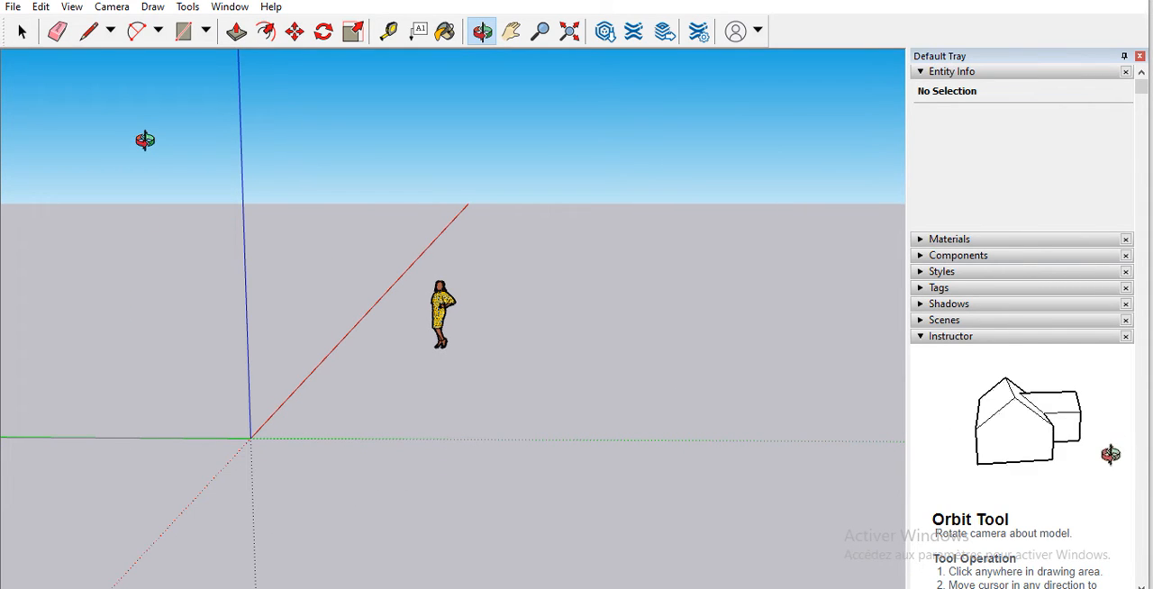
Step: Draw two connected edges near the origin with the Line tool, the first parallel to the green axis and the second parallel to the red axis
scroll(341, 162, "down", 3)
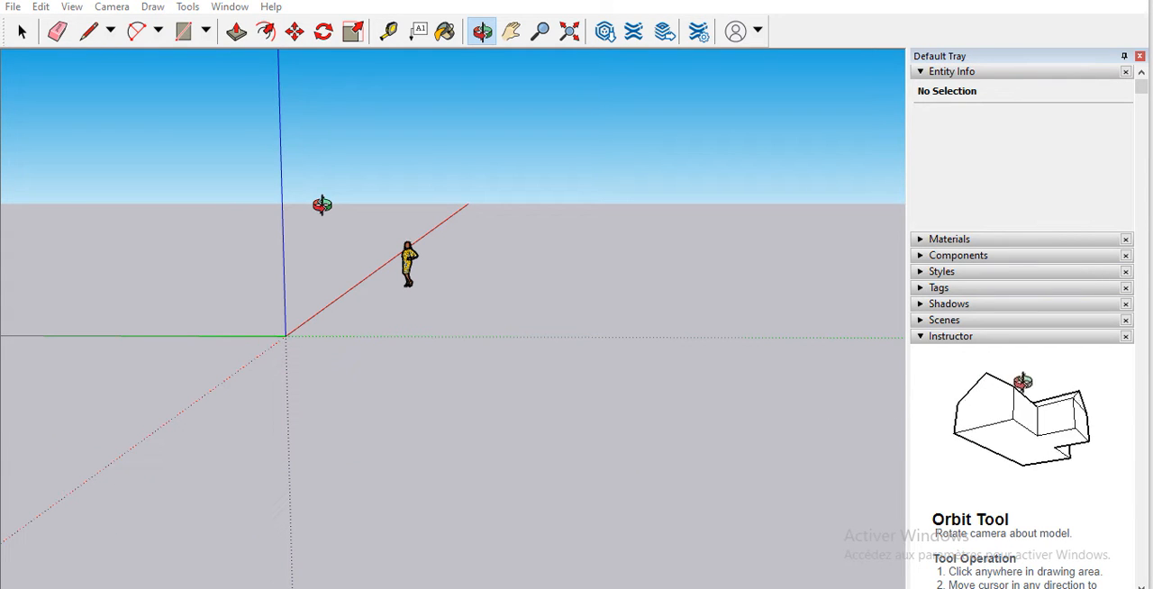
left_click_drag(373, 208, 0, 383)
left_click_drag(535, 334, 1, 279)
left_click_drag(619, 331, 586, 329)
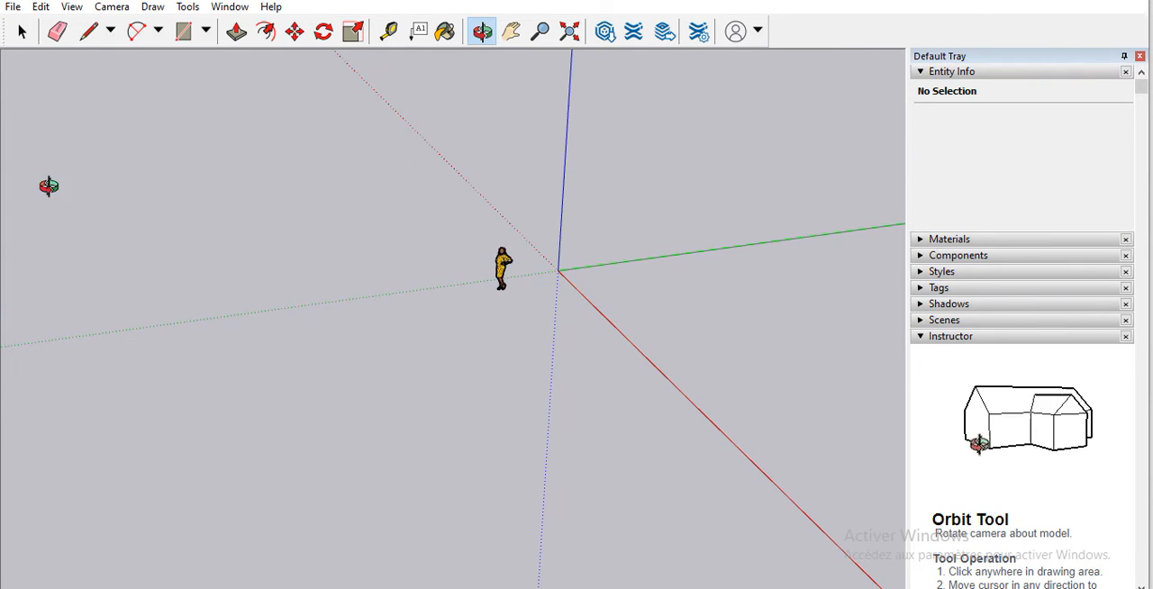
left_click(87, 36)
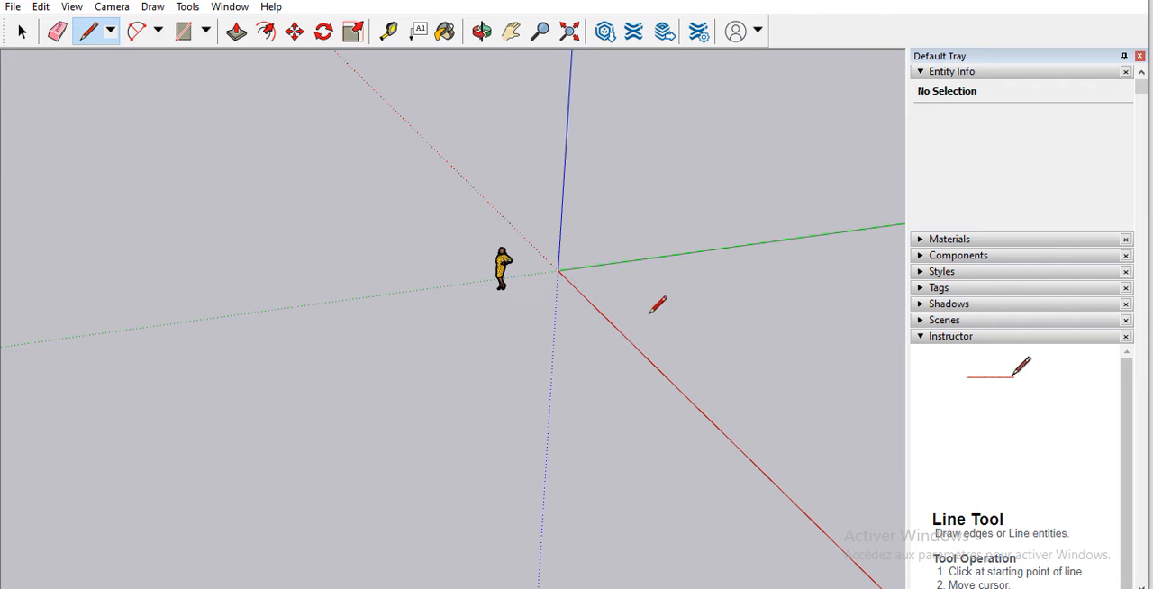
left_click(615, 281)
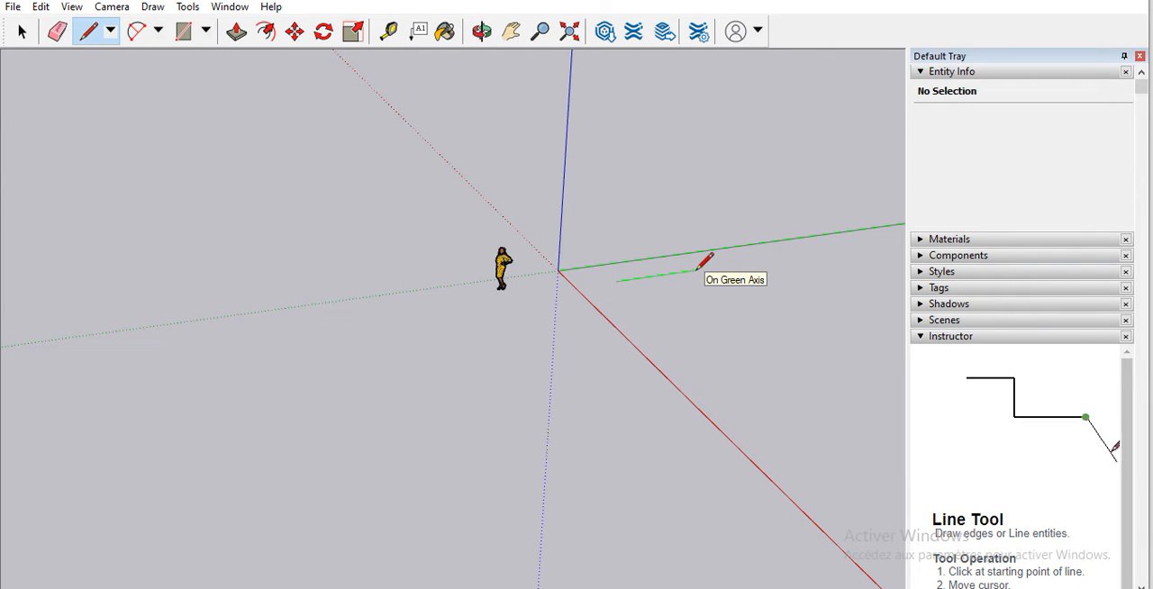
left_click(695, 270)
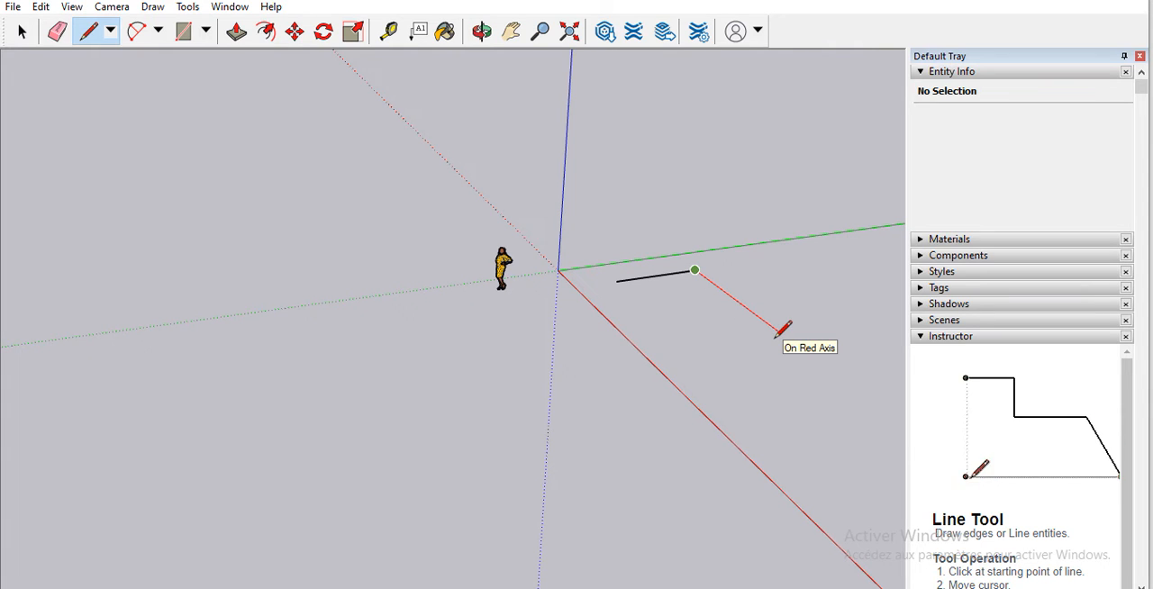
left_click(777, 334)
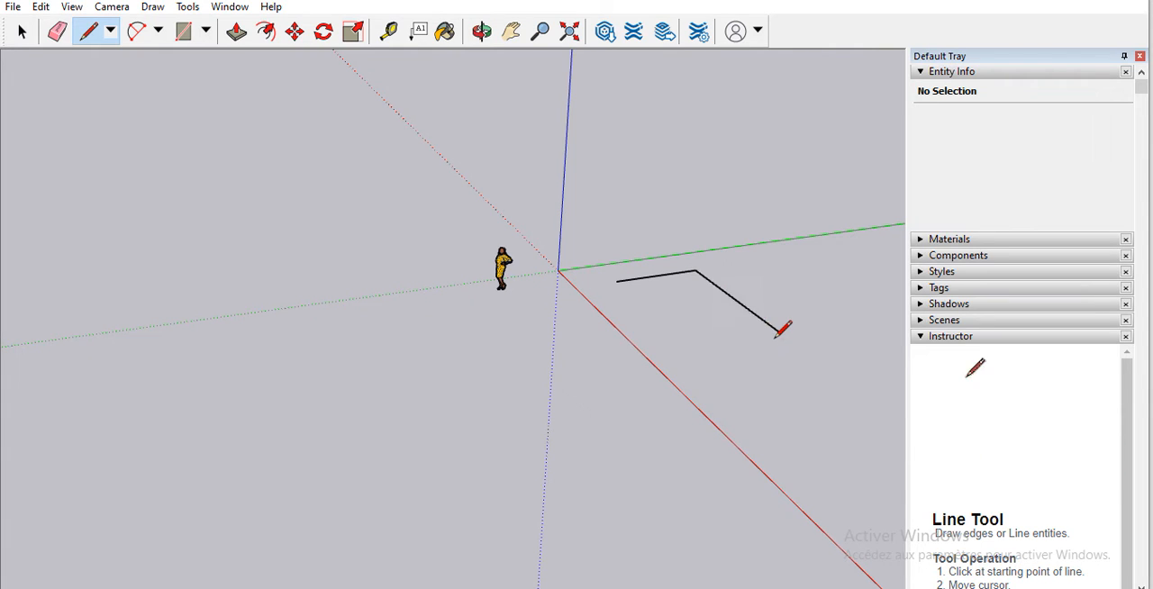
Step: Draw a vertical edge parallel to the blue axis, upward from the free end of the green-direction edge
left_click(615, 281)
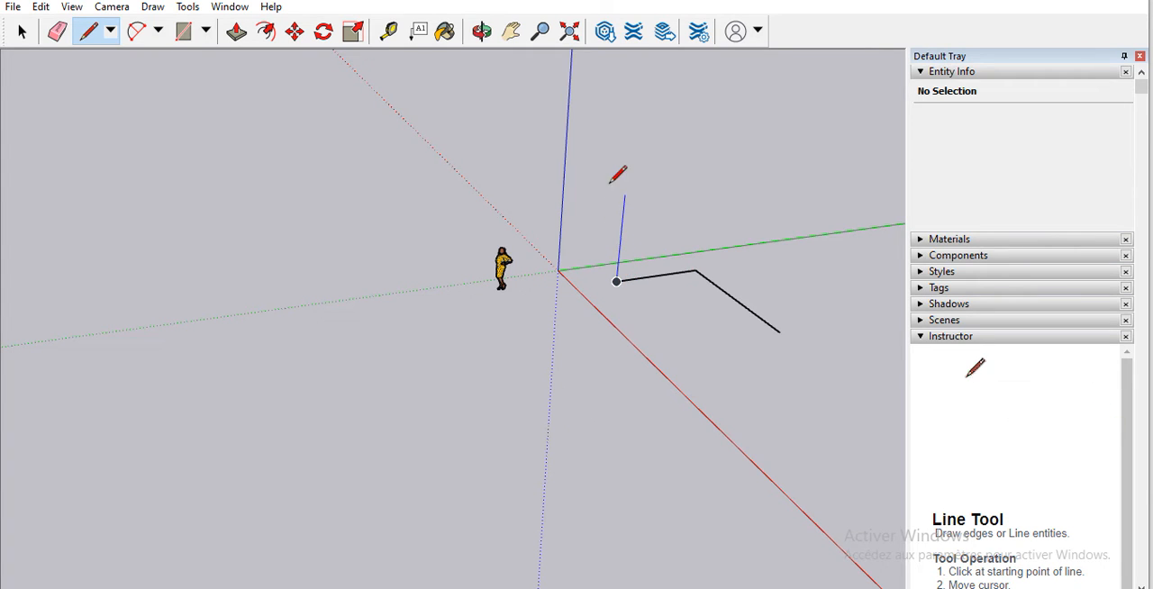
left_click(630, 126)
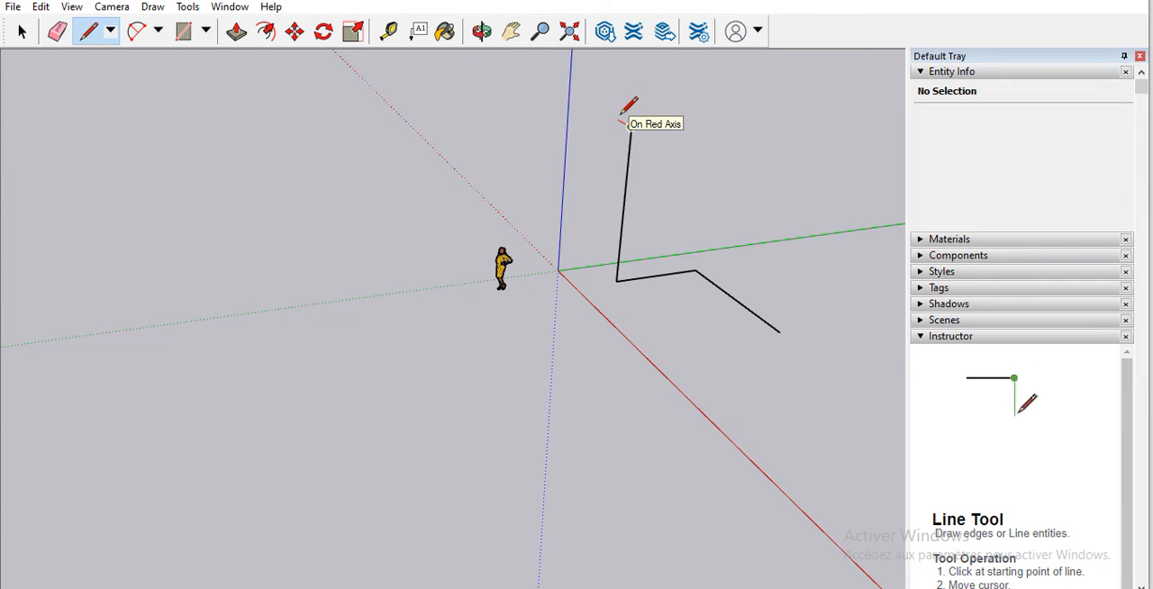
key("Escape")
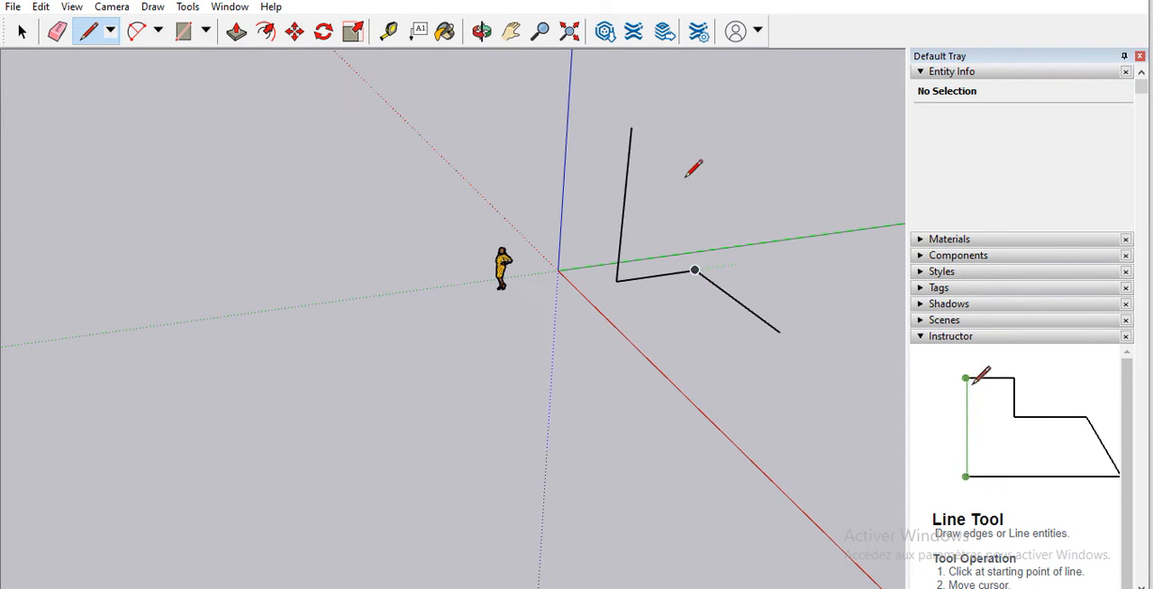
Step: Erase the vertical edge and the two connected ground edges with the Eraser tool
left_click(484, 31)
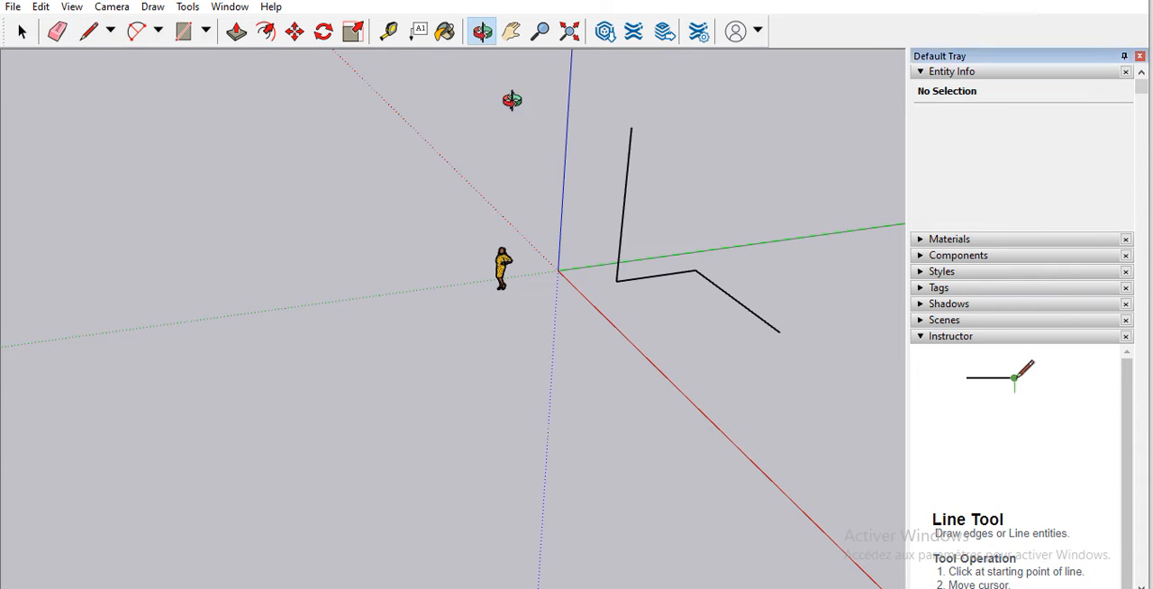
left_click_drag(589, 171, 126, 72)
left_click_drag(674, 441, 538, 301)
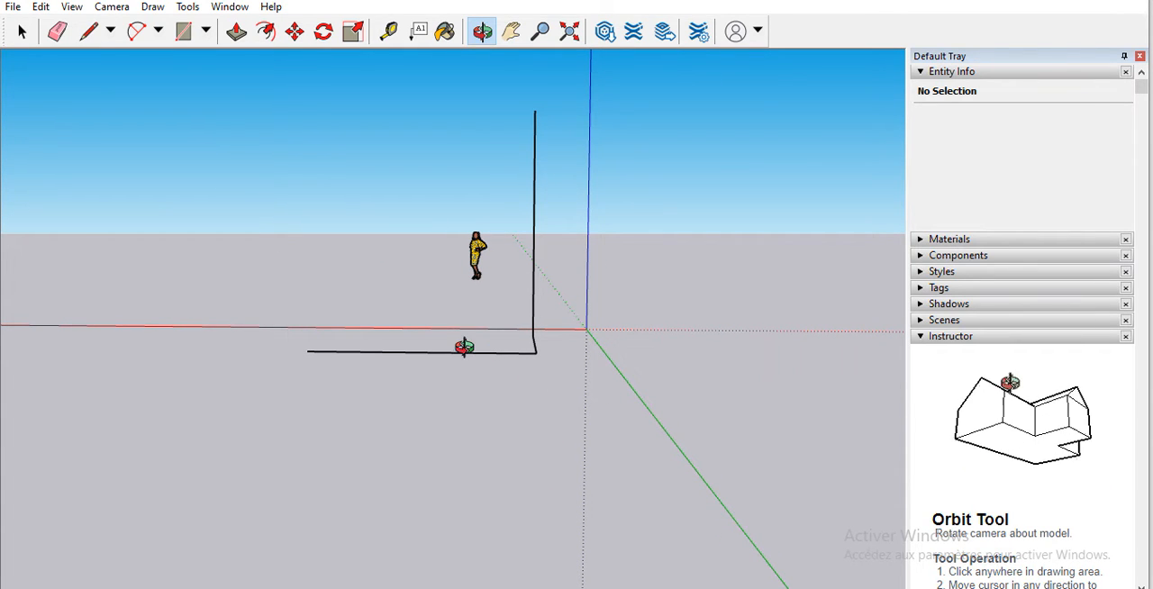
left_click_drag(560, 214, 577, 455)
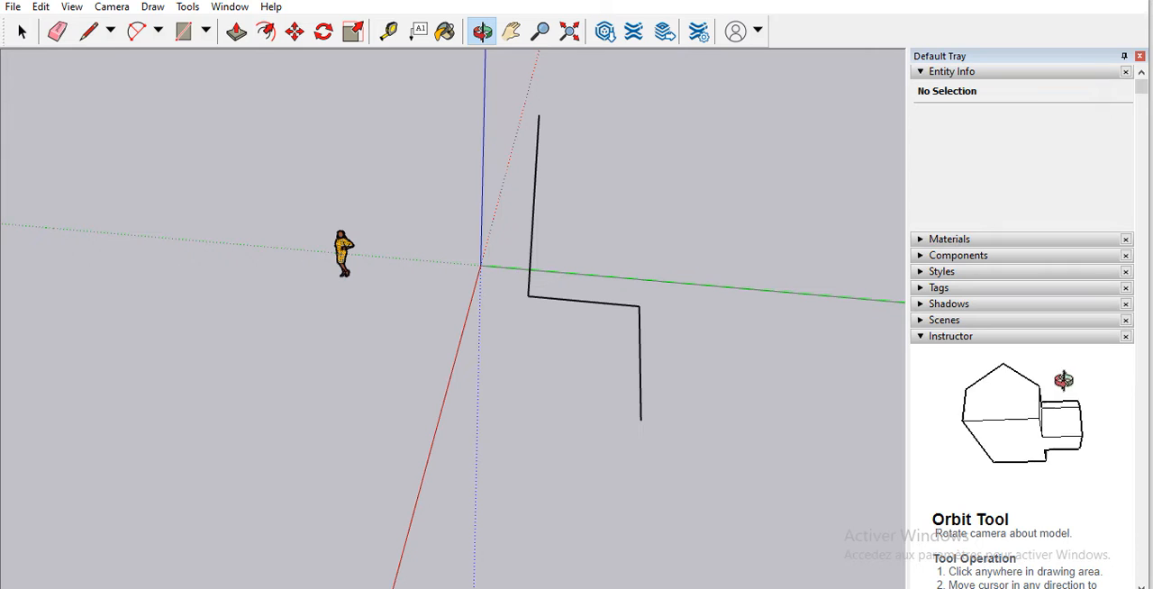
left_click(56, 31)
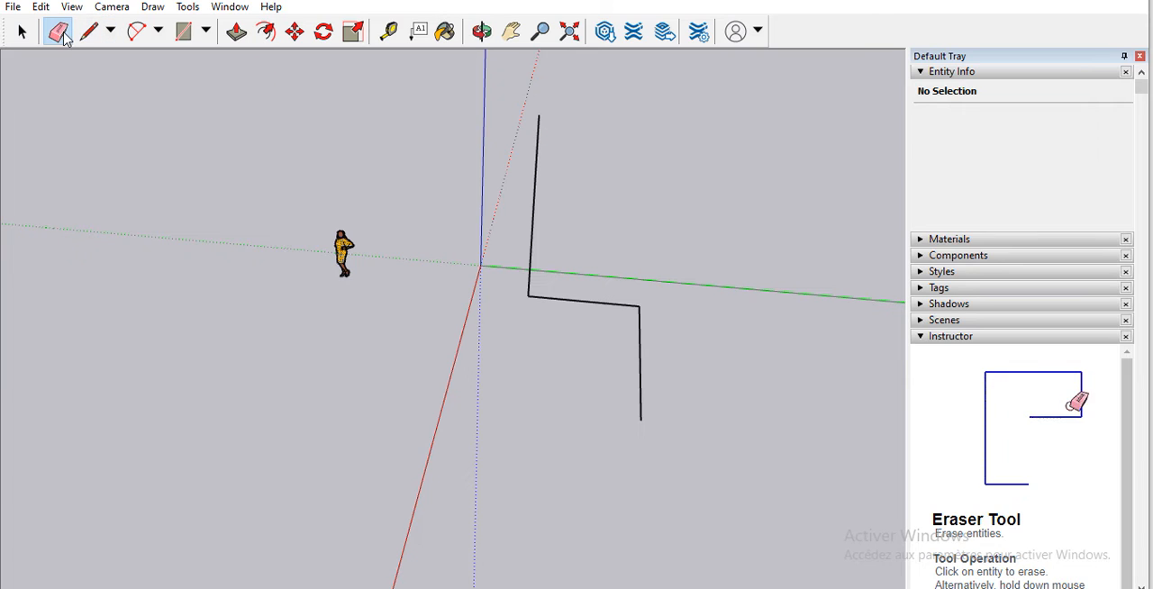
left_click(535, 181)
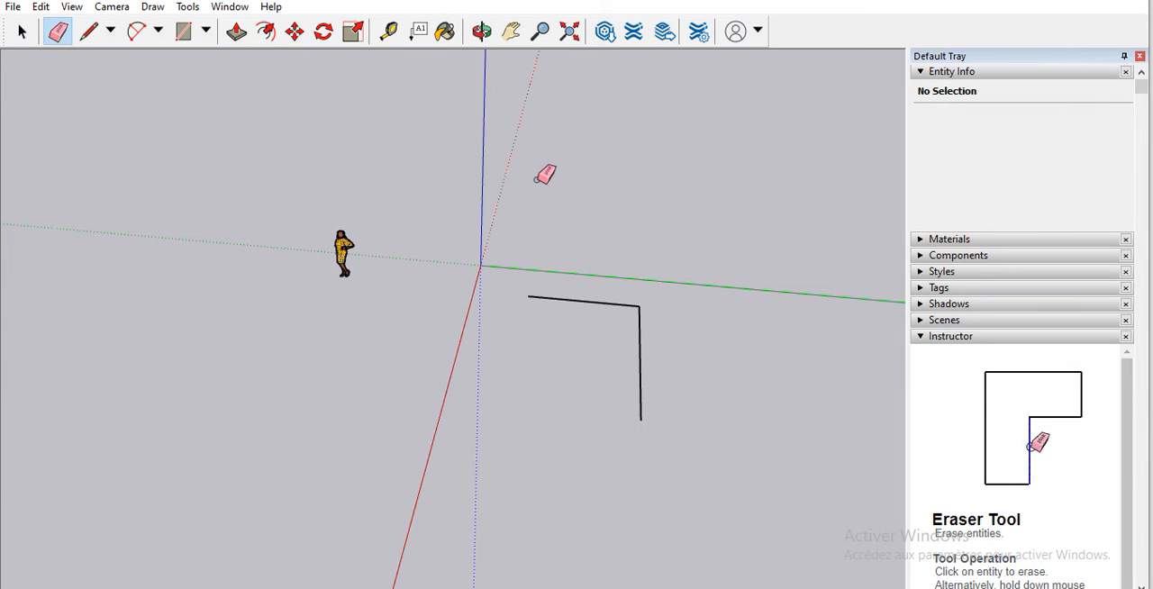
left_click(612, 302)
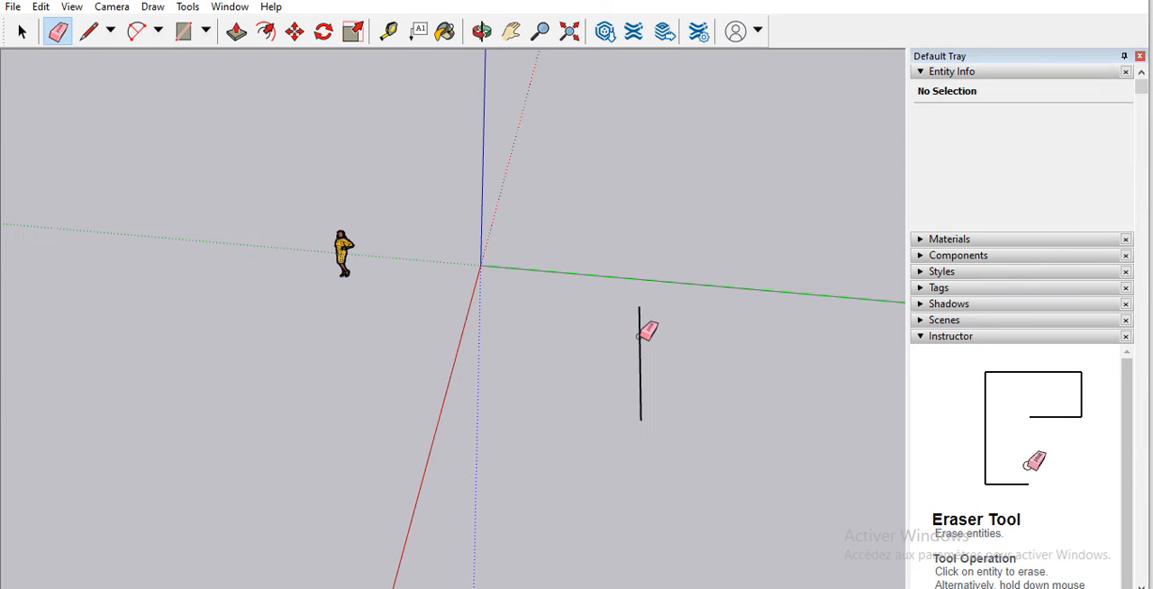
left_click(642, 329)
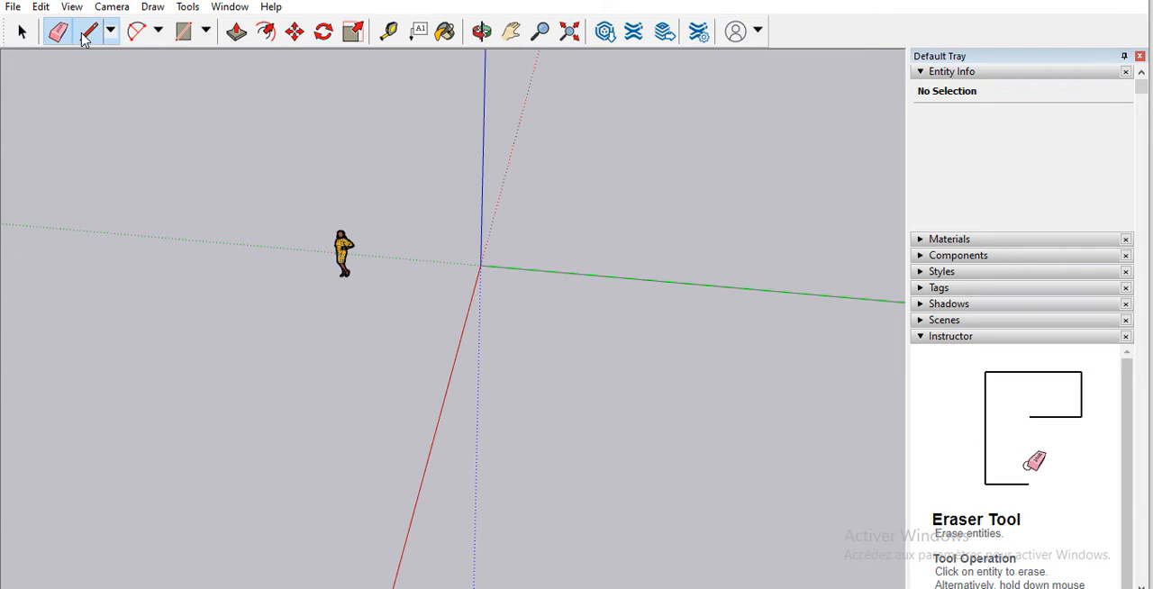
Step: Draw a closed four-sided face near the origin with the Line tool, with 2 m sides parallel to the green axis
left_click(83, 36)
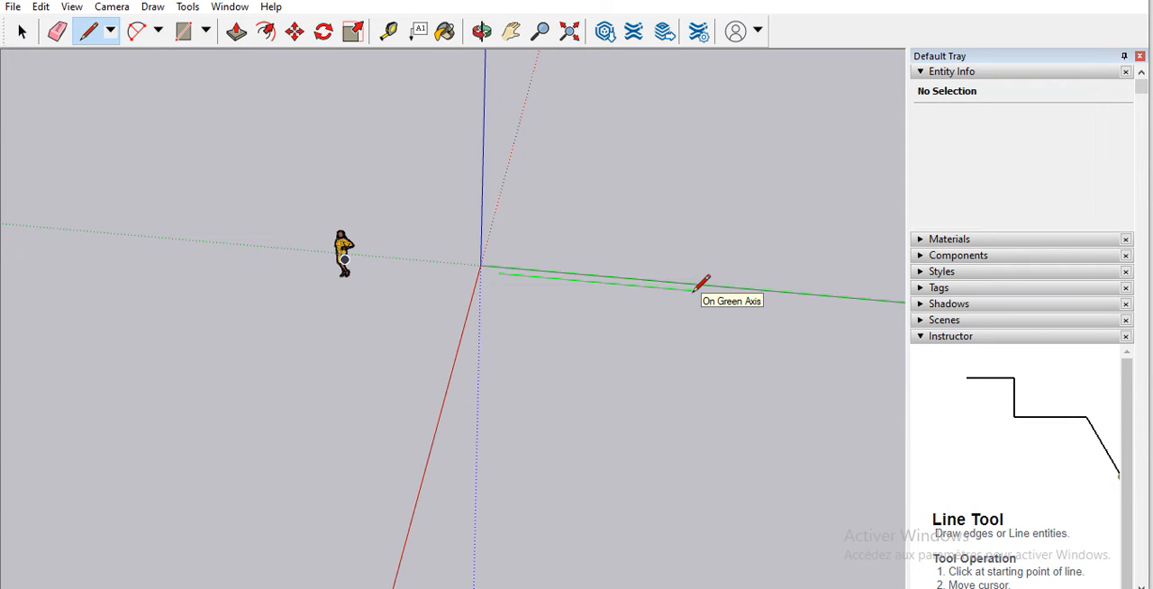
key("Return")
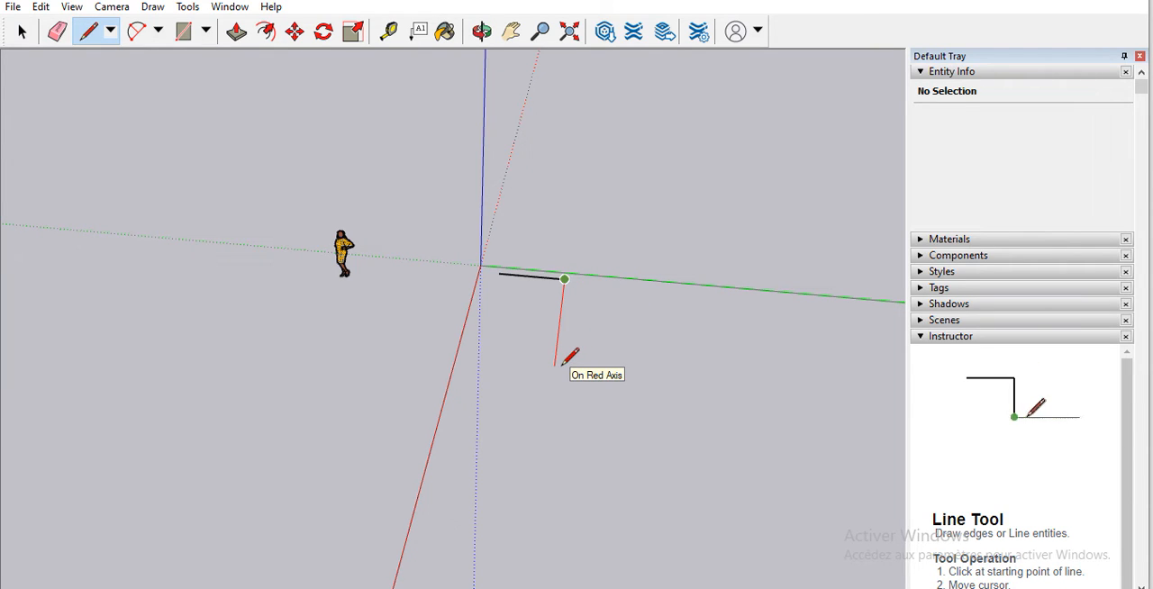
key("Return")
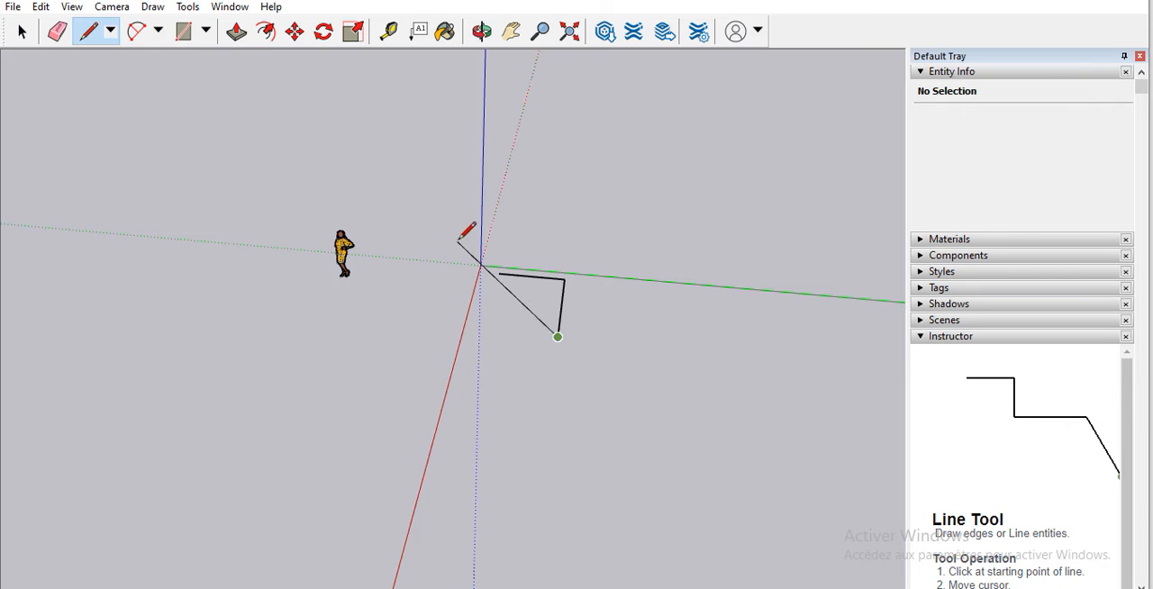
left_click(485, 329)
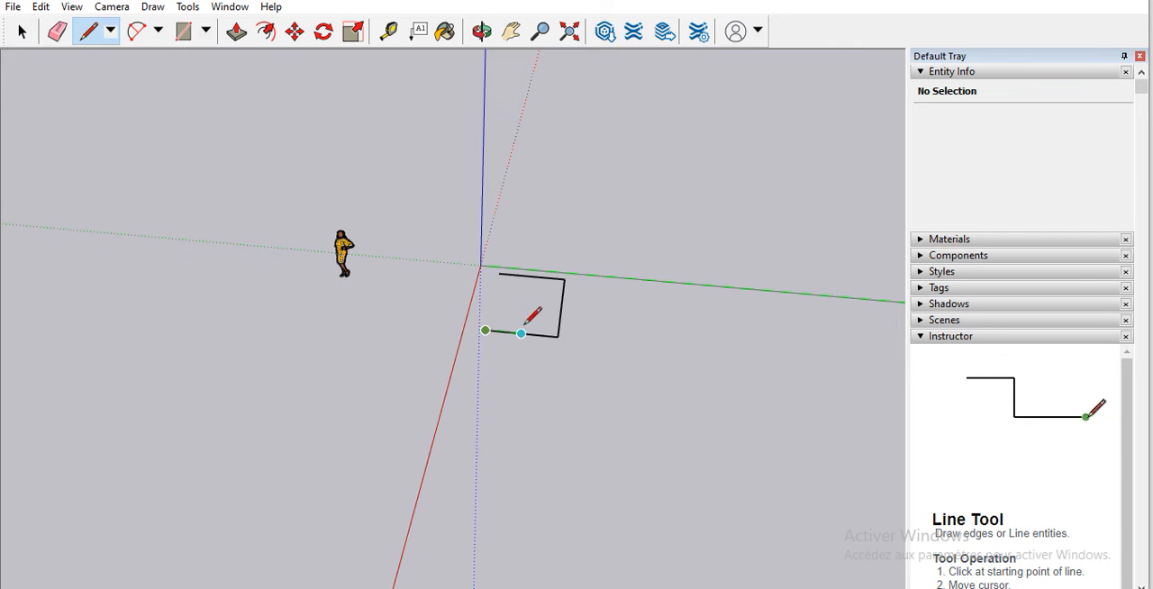
left_click(497, 273)
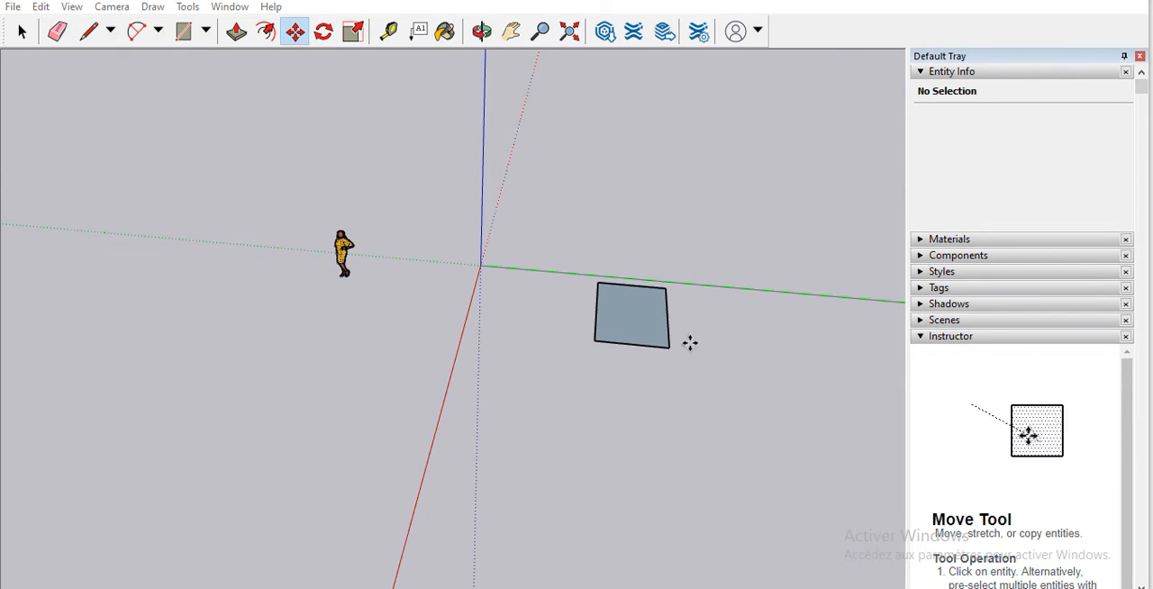
Step: Try to move the face down toward the ground by its 2 m edge with the Move tool
left_click(480, 35)
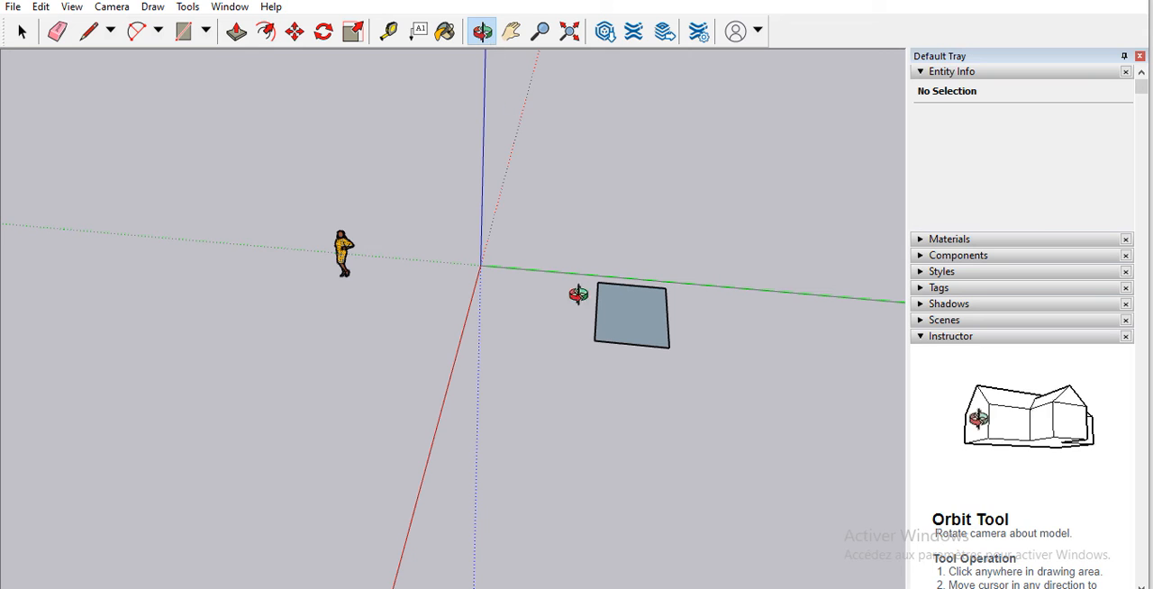
left_click_drag(594, 352, 577, 125)
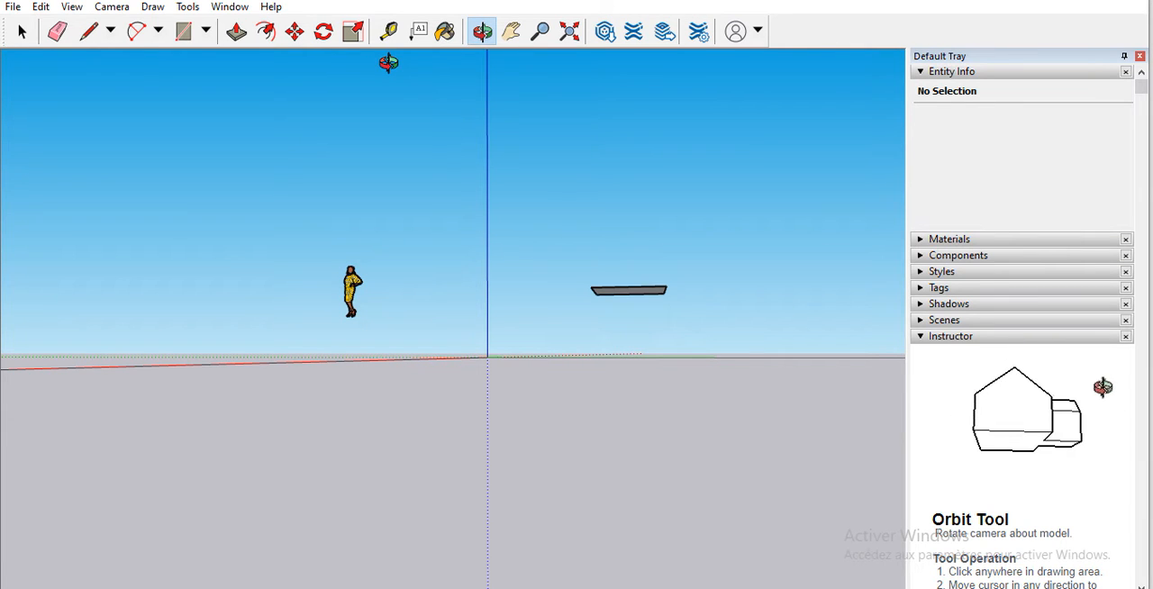
left_click(295, 33)
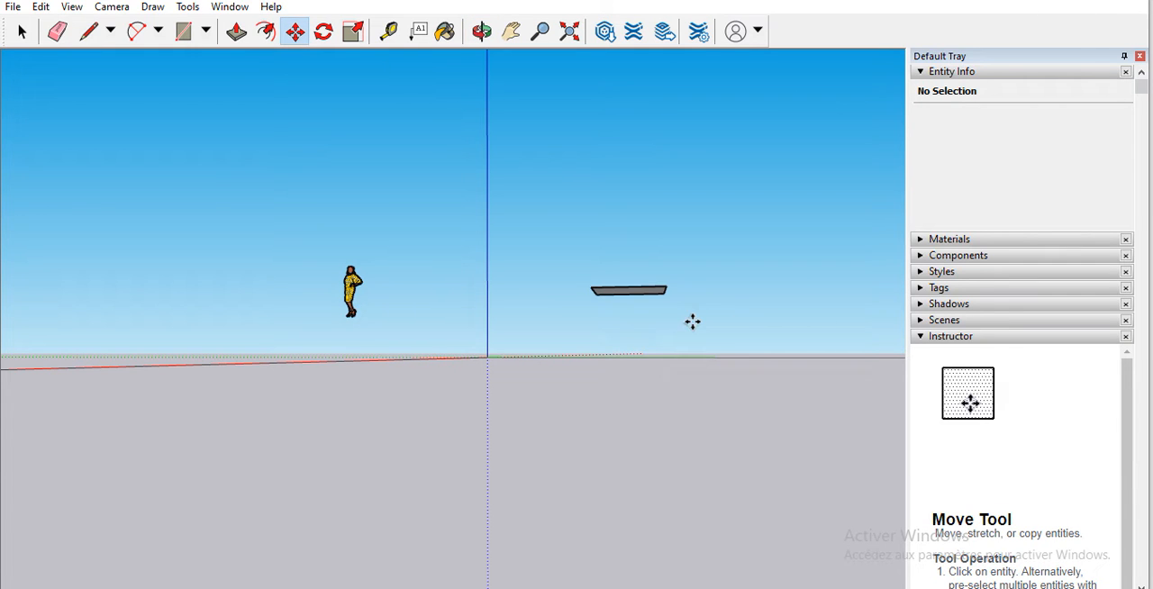
left_click(637, 288)
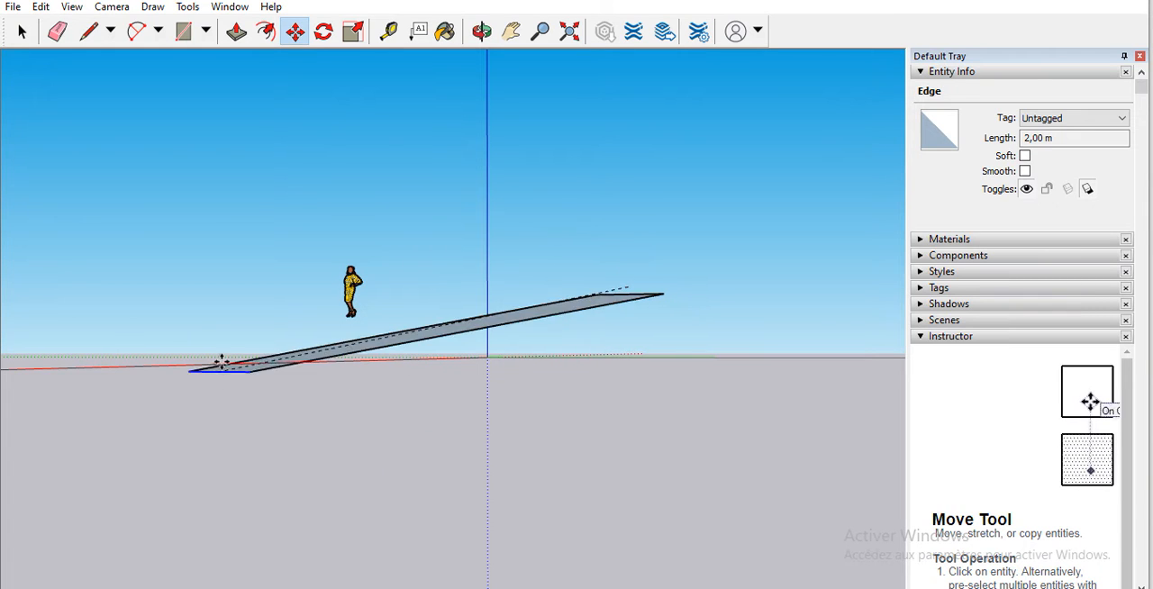
middle_click_drag(517, 414, 569, 406)
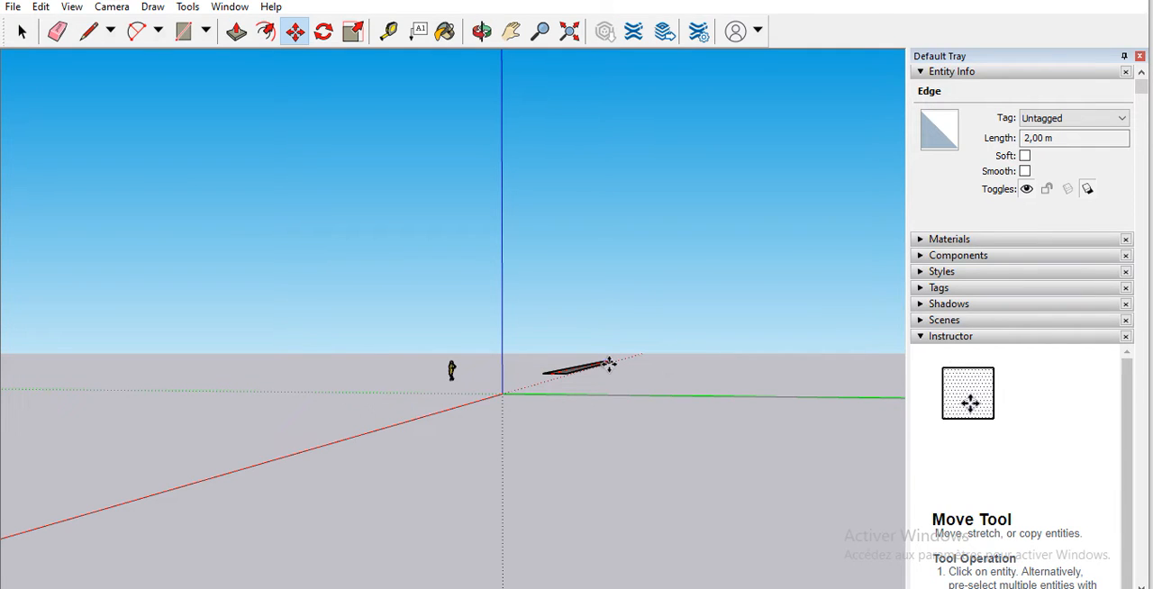
key("Escape")
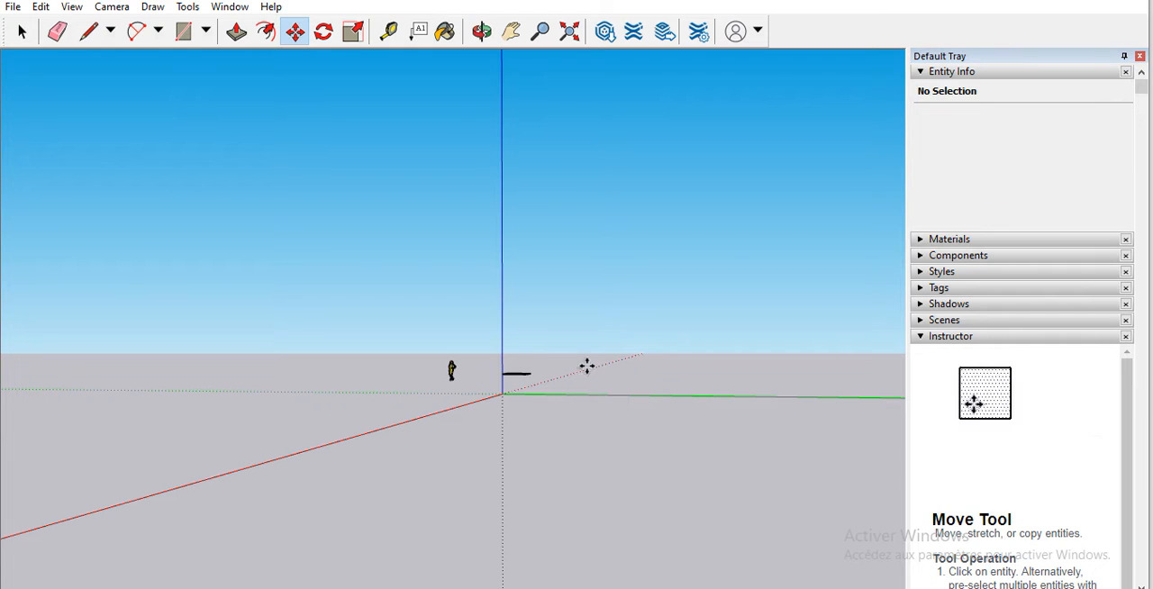
Step: Select the four-sided face together with all its edges and make them a group
scroll(505, 360, "up", 2)
scroll(505, 359, "up", 2)
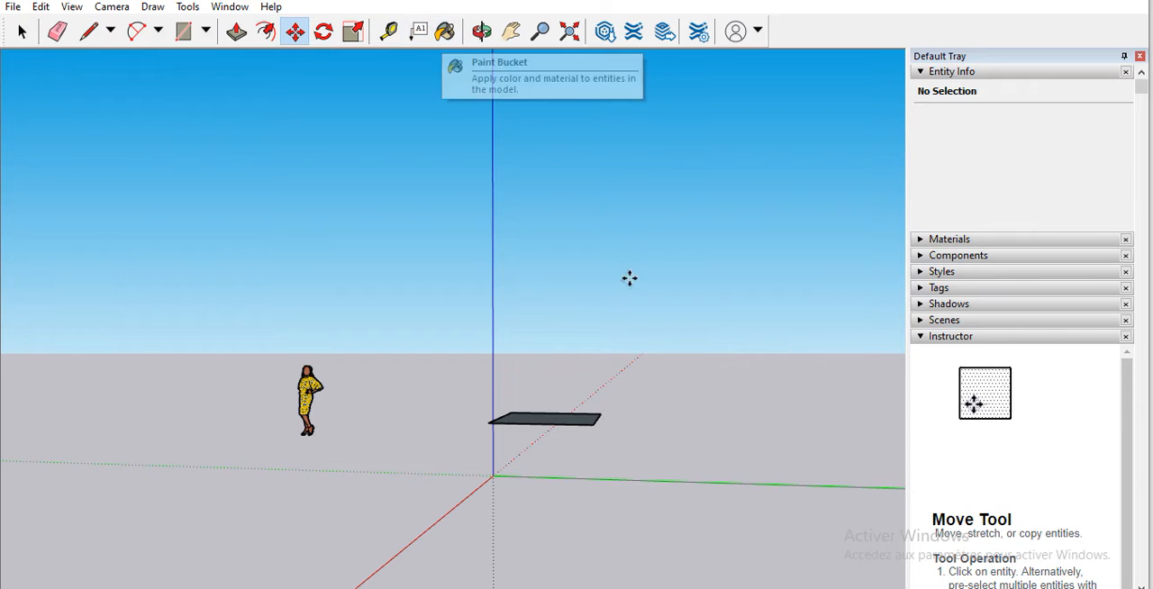
left_click(481, 32)
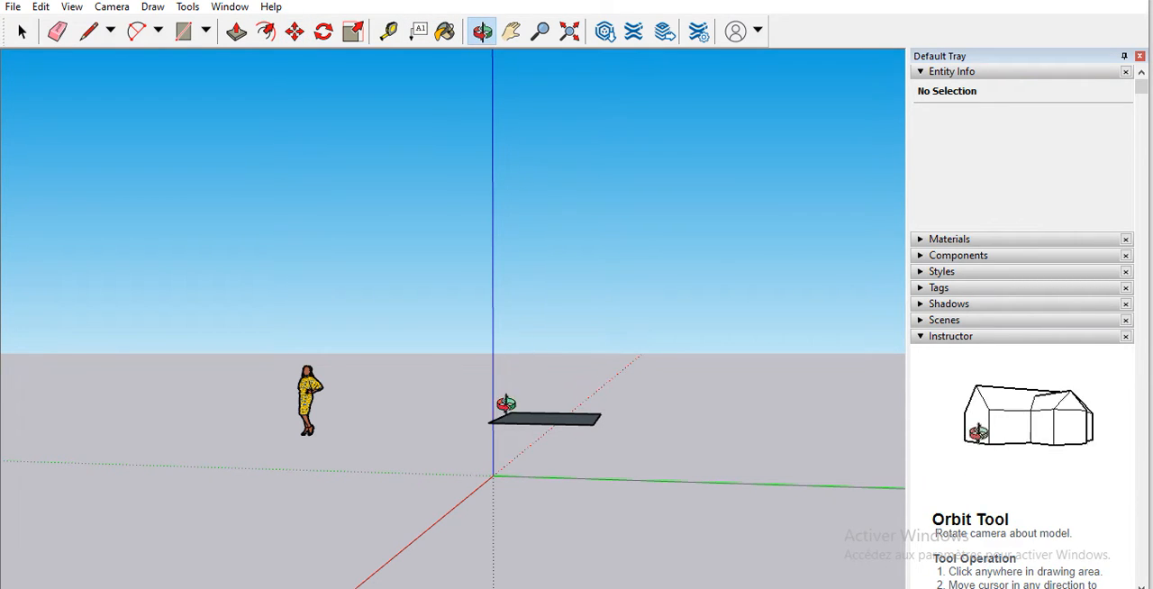
left_click_drag(504, 405, 413, 416)
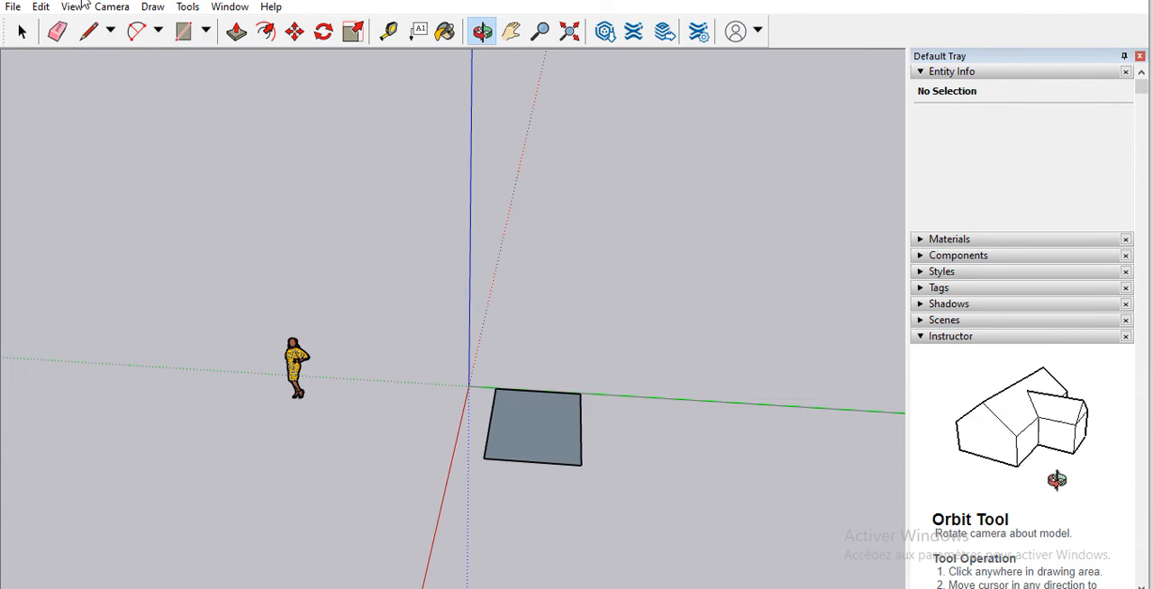
left_click(22, 31)
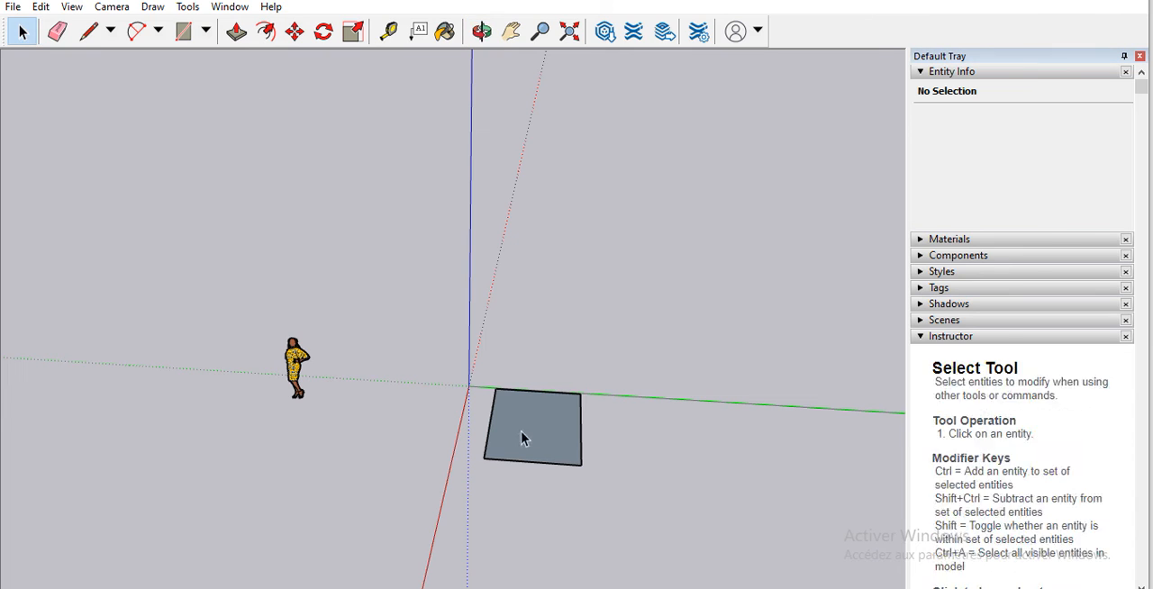
left_click_drag(479, 505, 590, 482)
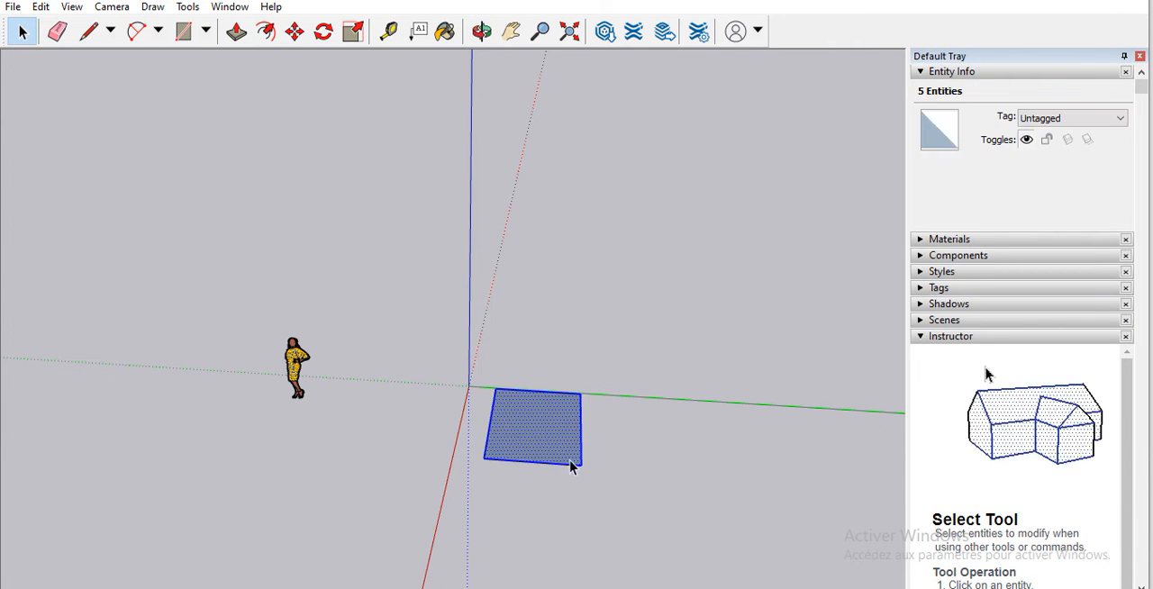
right_click(521, 437)
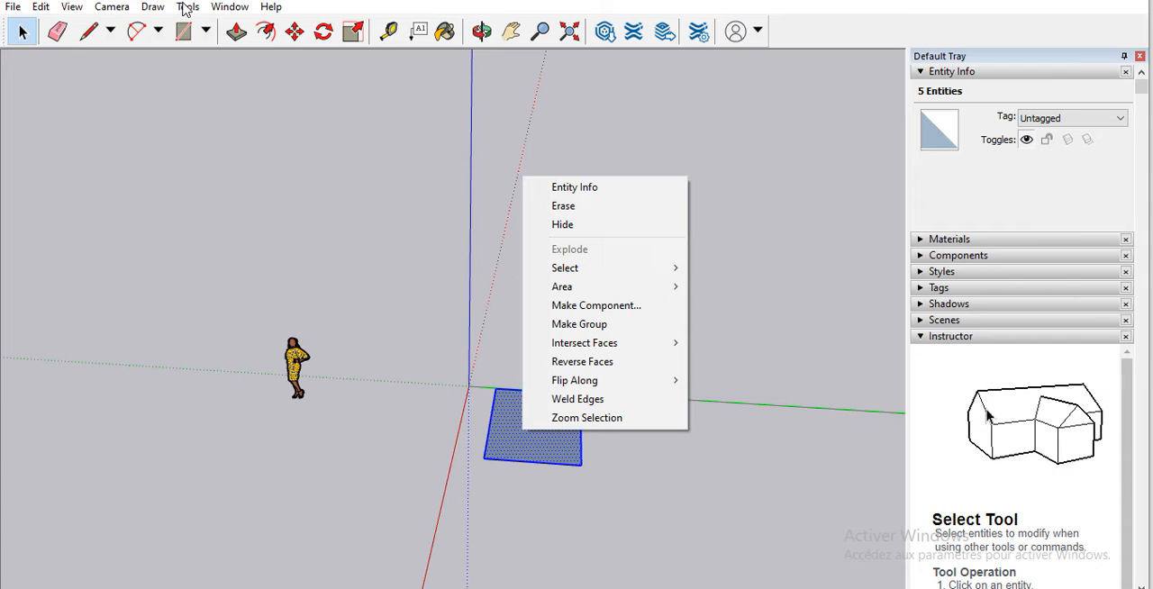
left_click(245, 2)
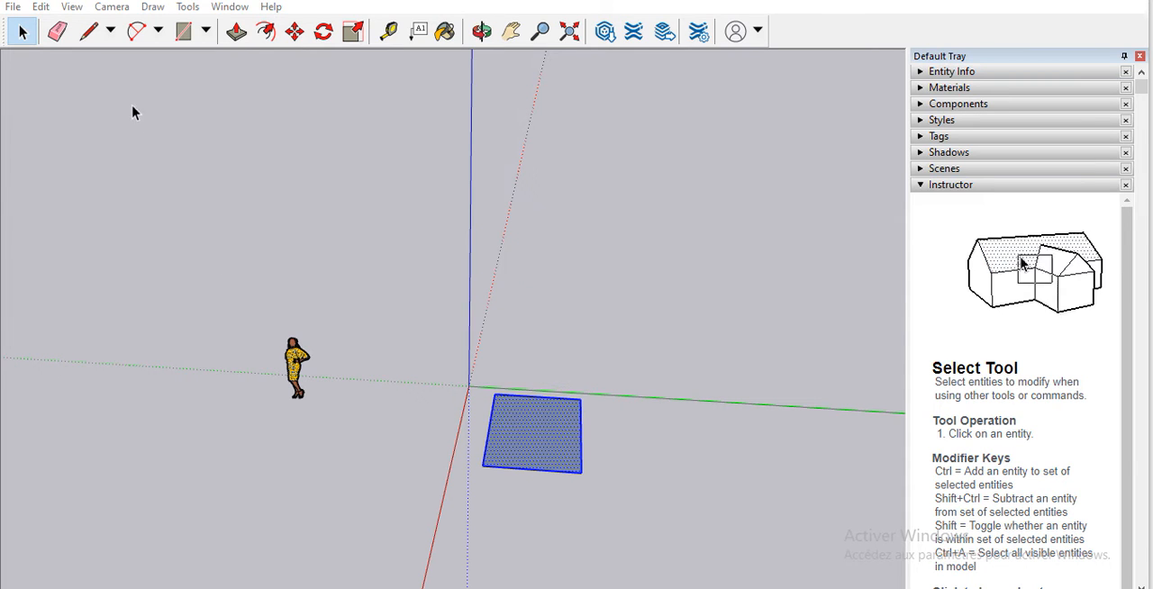
left_click(12, 8)
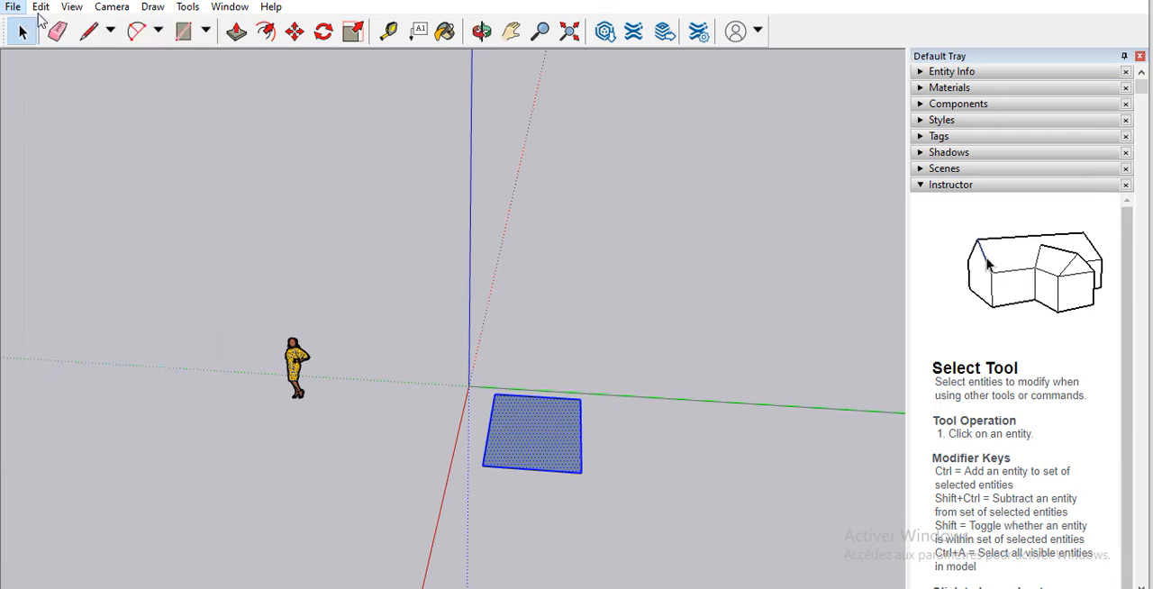
left_click(39, 9)
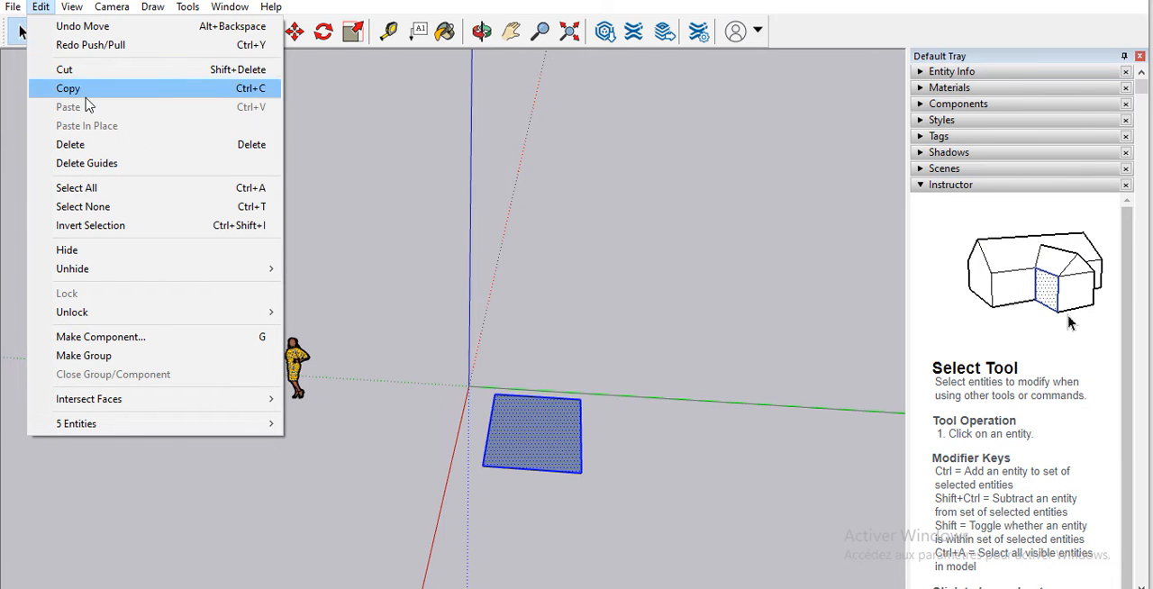
left_click(132, 358)
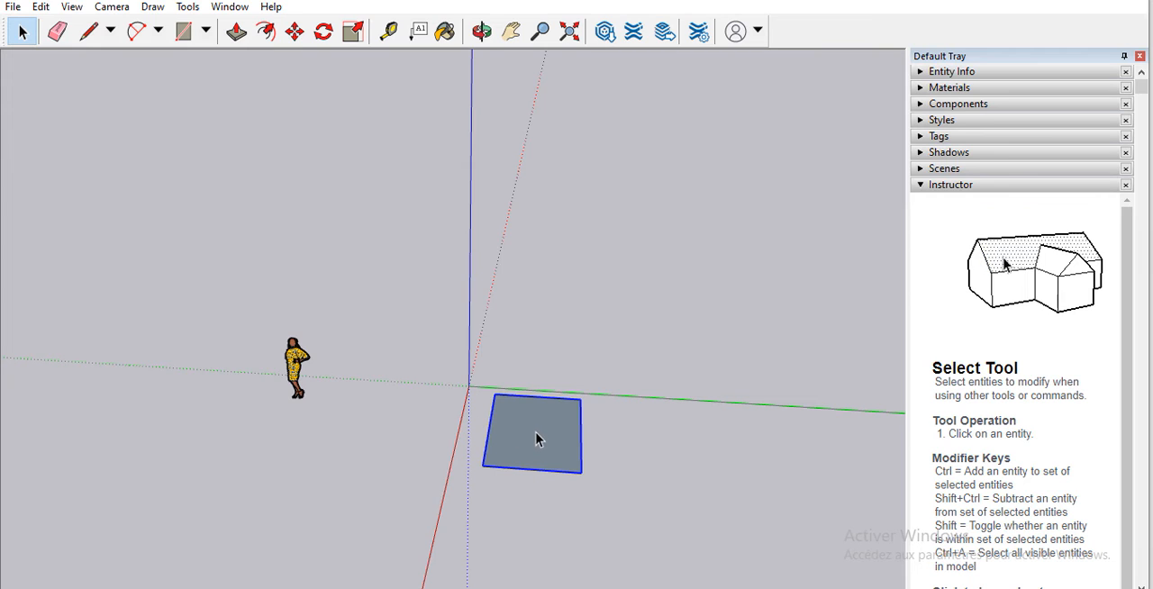
left_click(41, 7)
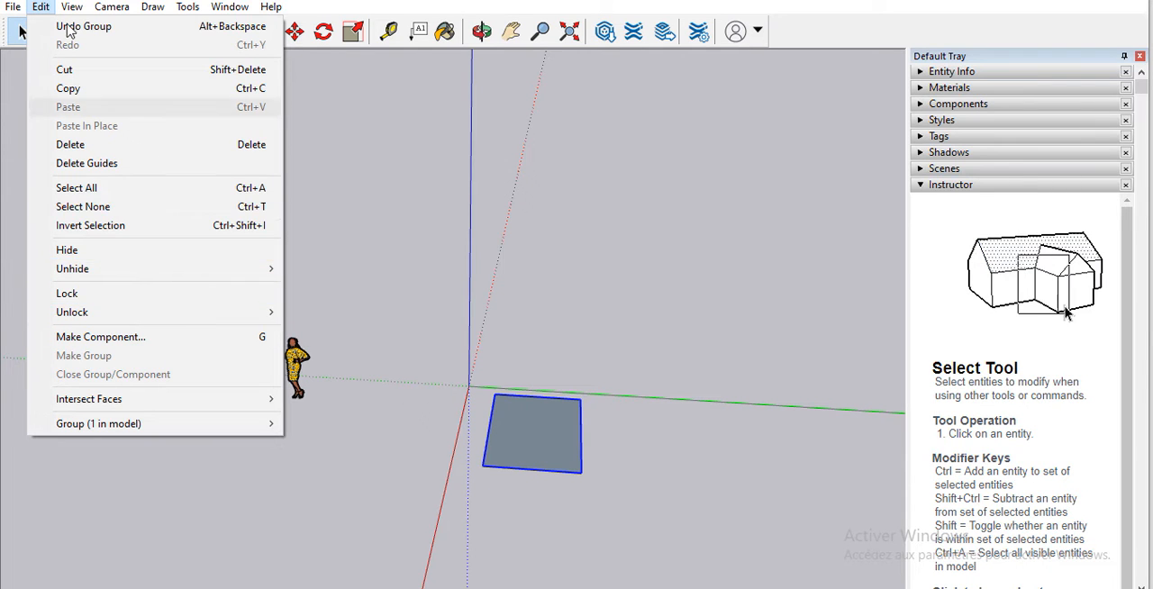
mouse_move(41, 7)
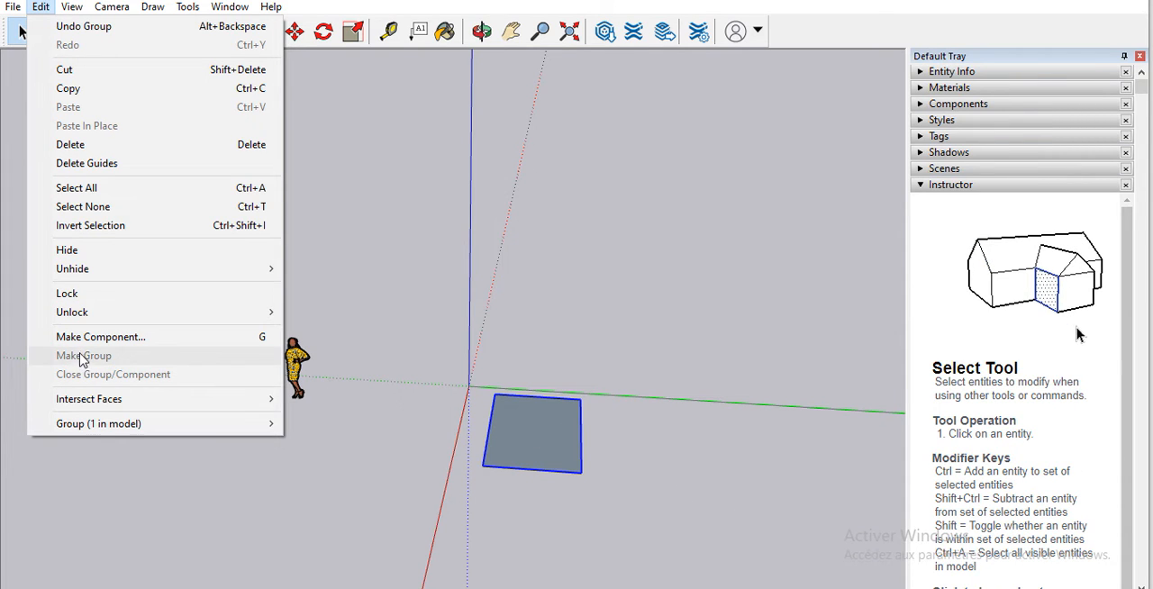
left_click(525, 416)
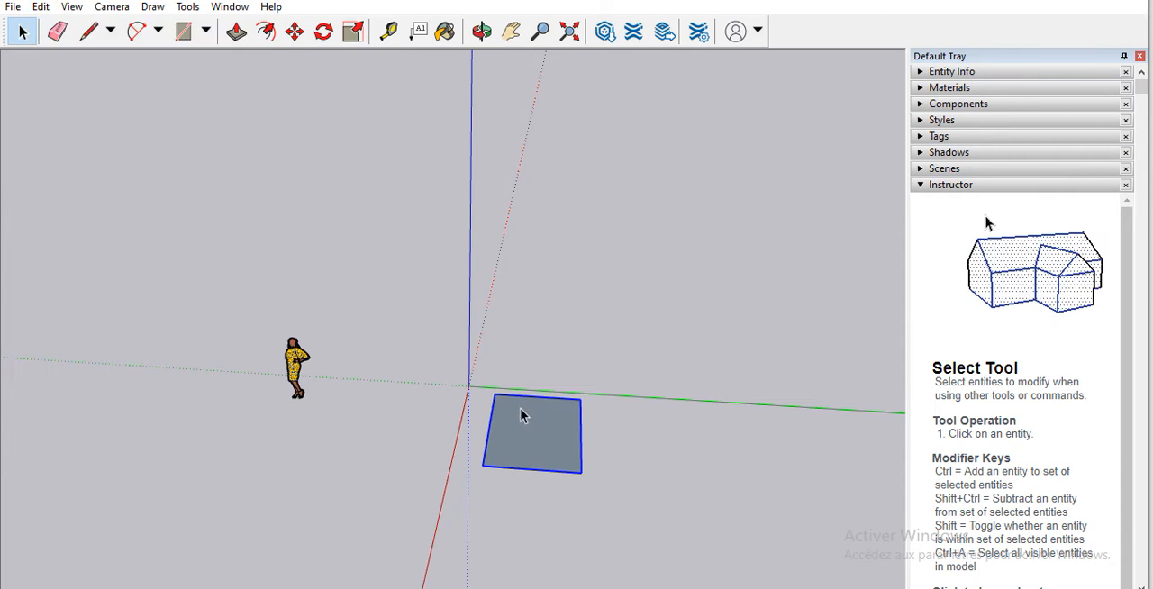
Step: Move the grouped face farther from the origin, on the positive green-axis side, with the Move tool
left_click(295, 34)
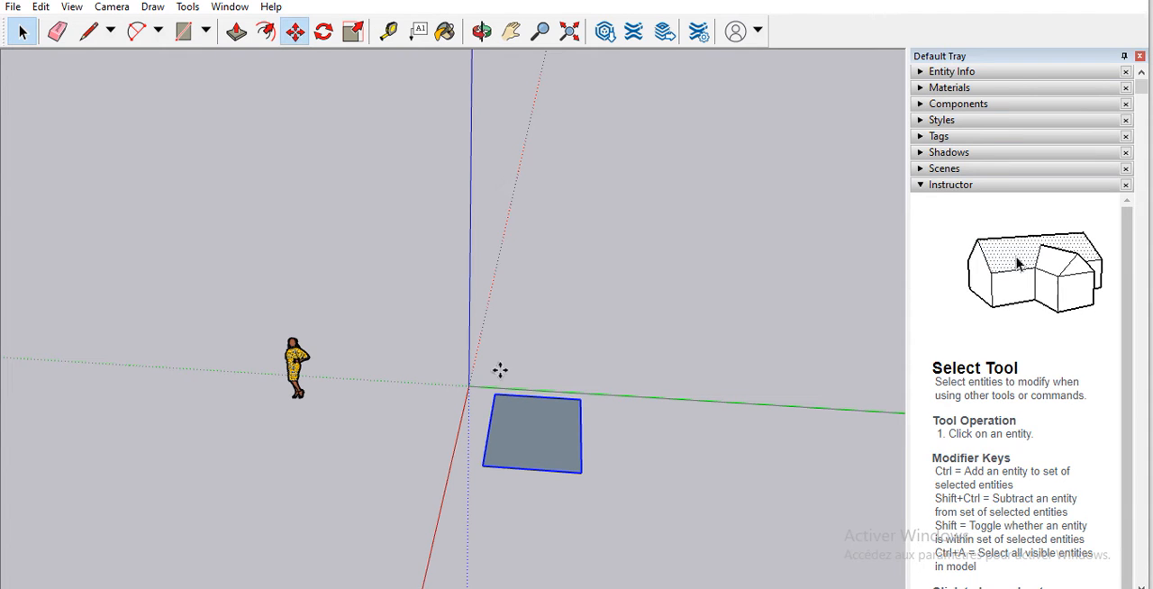
left_click(551, 473)
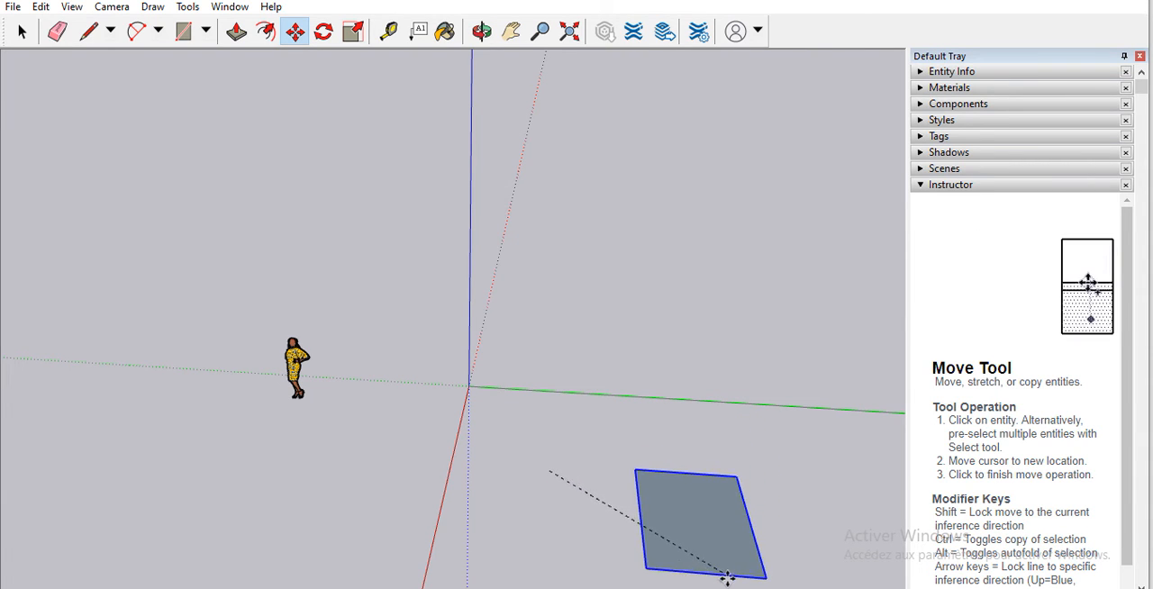
left_click(727, 582)
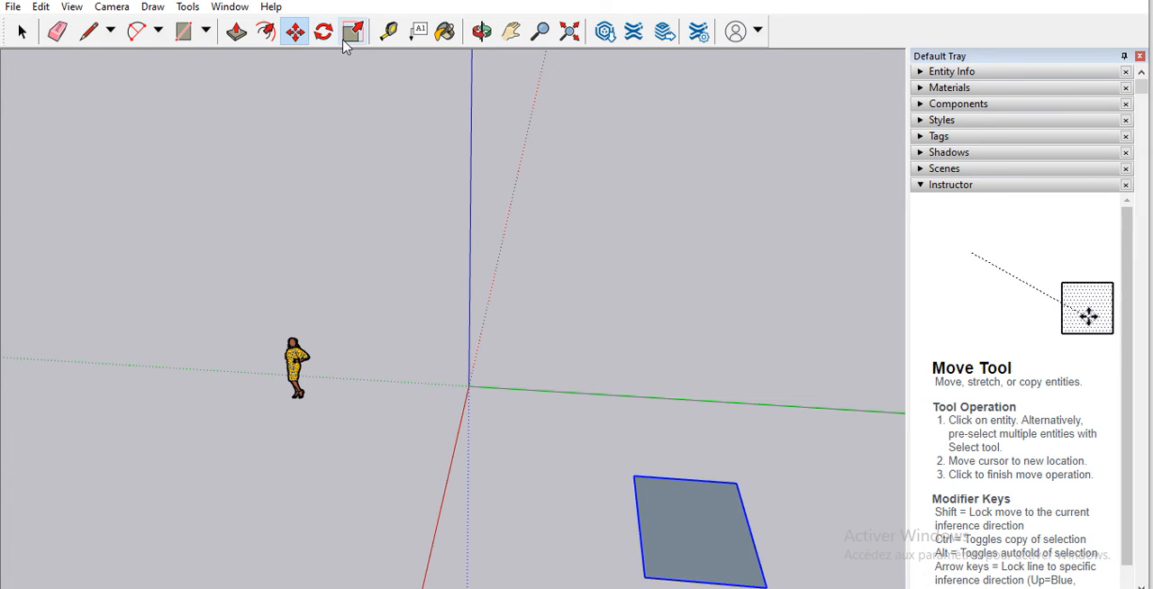
Step: Move the grouped face again with the Move tool, this time parallel to the red axis
left_click(481, 36)
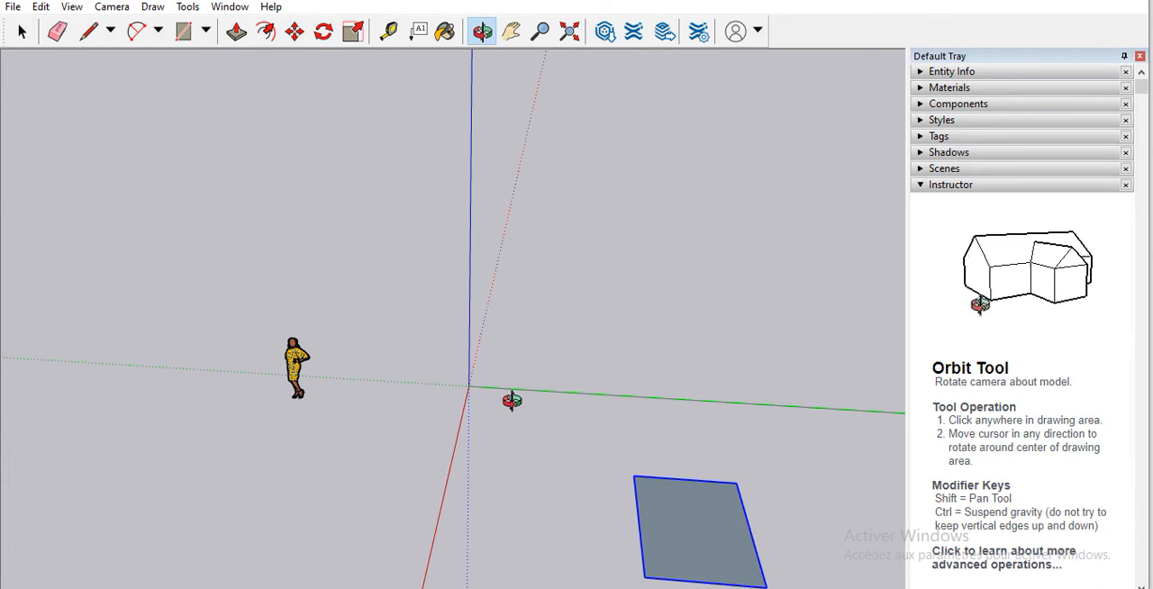
left_click_drag(509, 399, 486, 237)
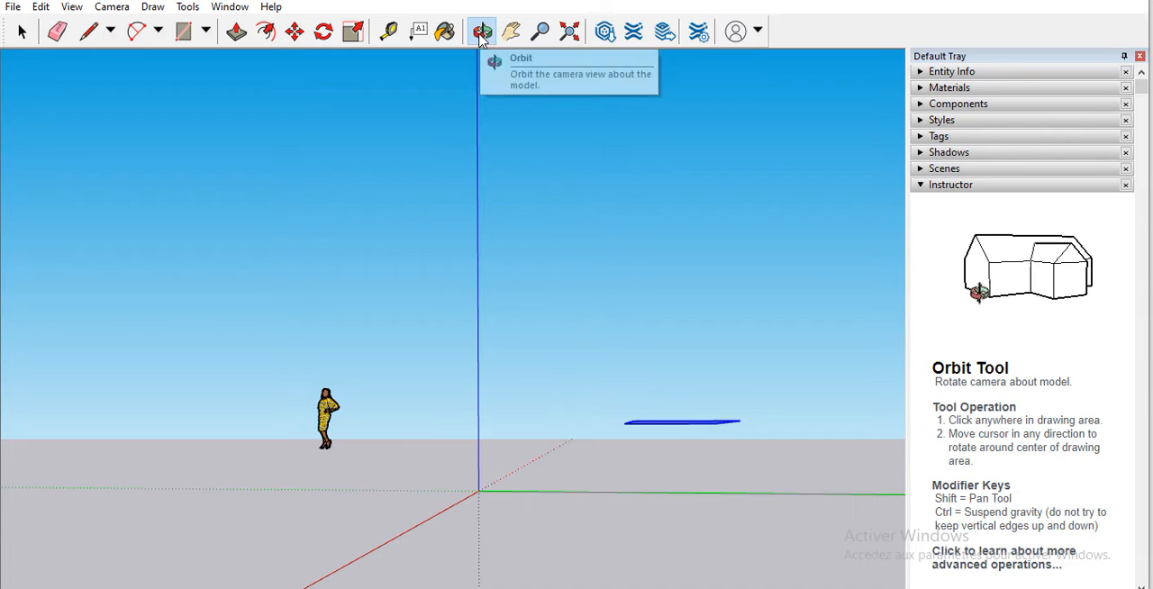
left_click_drag(516, 456, 494, 439)
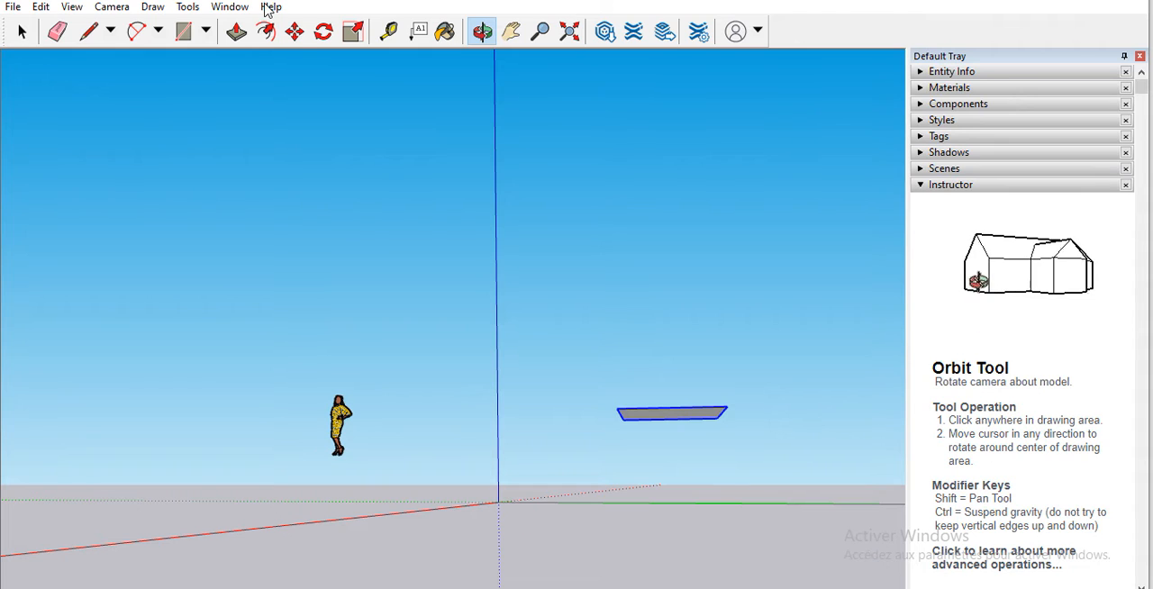
left_click(293, 32)
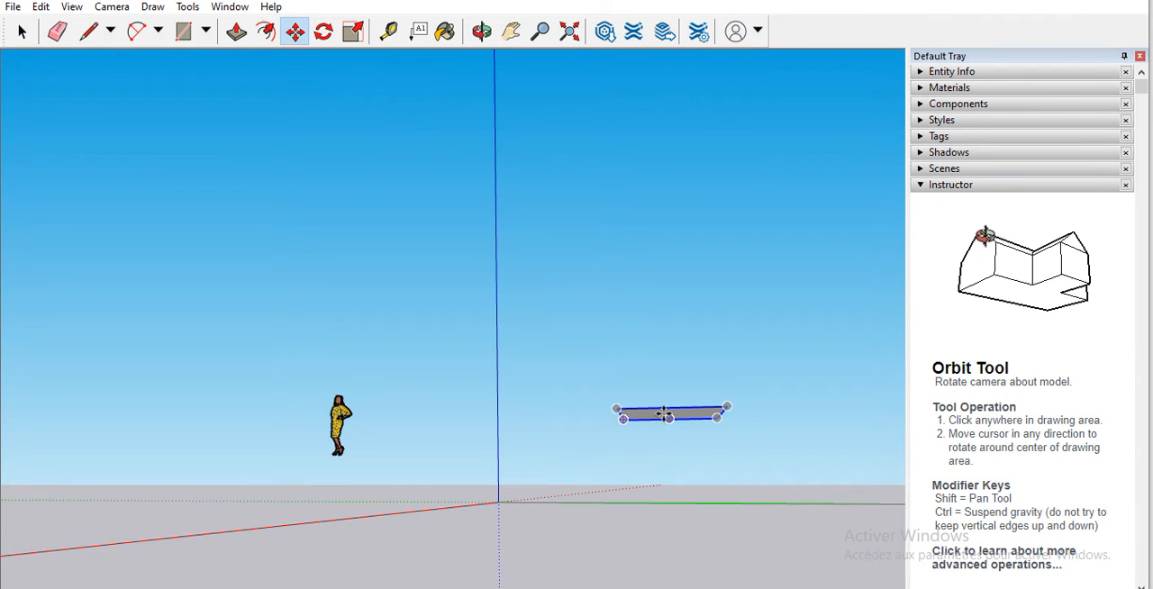
left_click(660, 405)
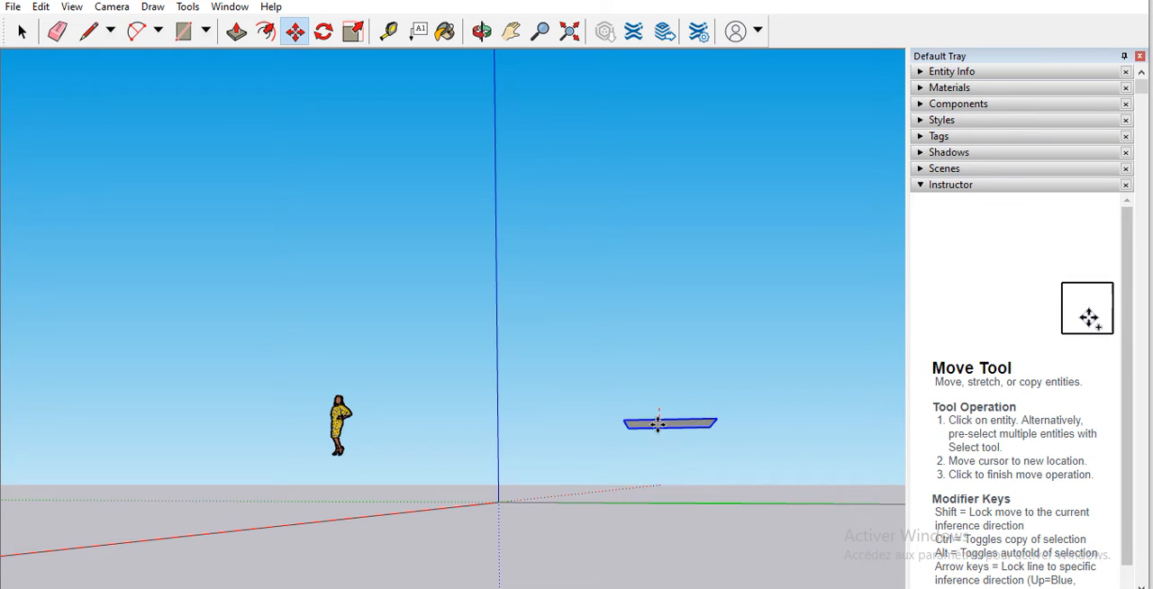
middle_click_drag(660, 425, 672, 438)
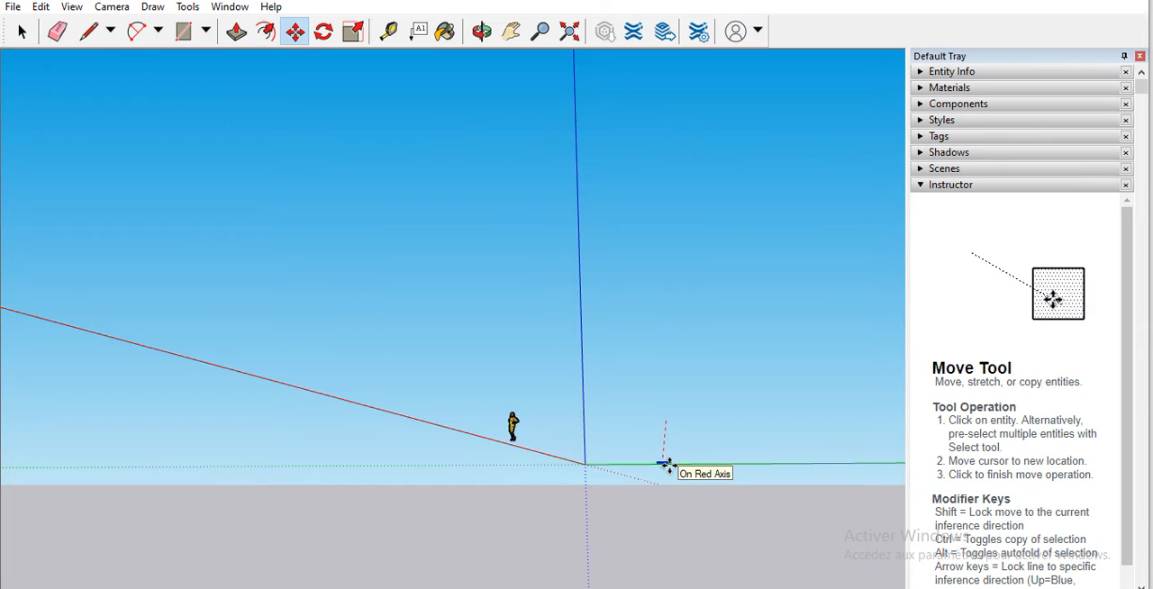
left_click(665, 464)
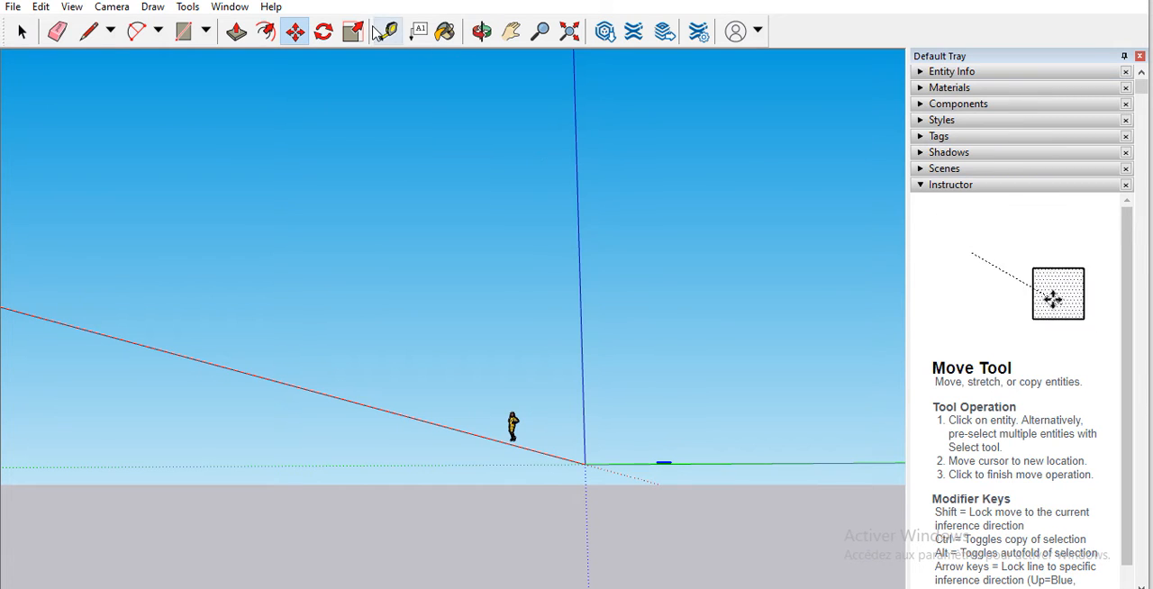
left_click(482, 31)
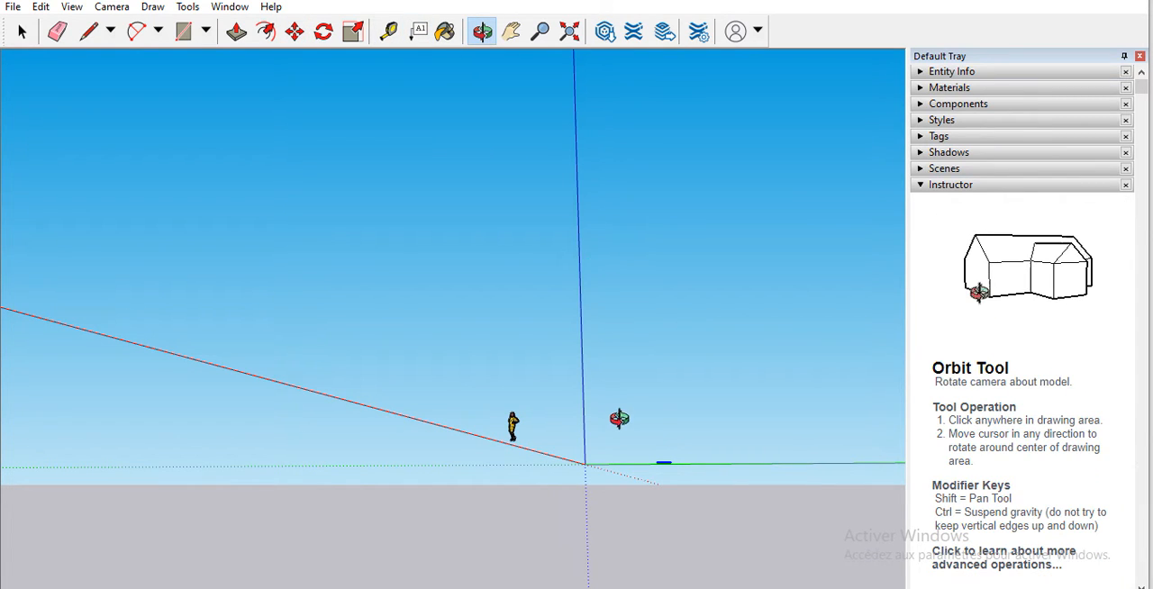
Step: Move the grouped face off the red axis into the area in front of the origin, between the red and green axes, with the Move tool
left_click_drag(646, 468, 681, 438)
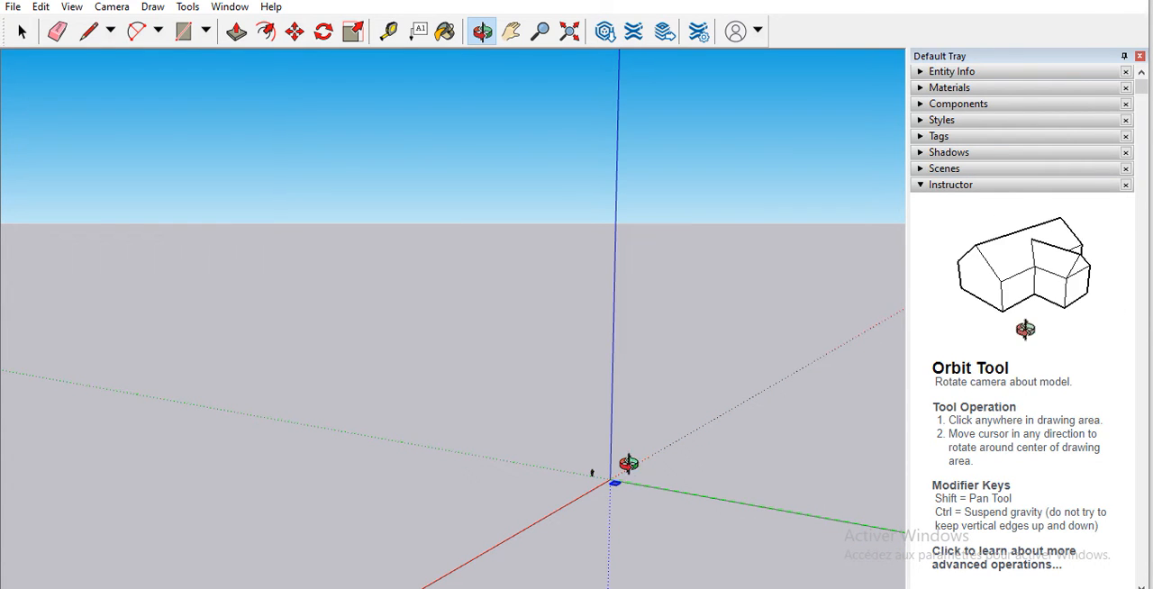
scroll(622, 477, "up", 6)
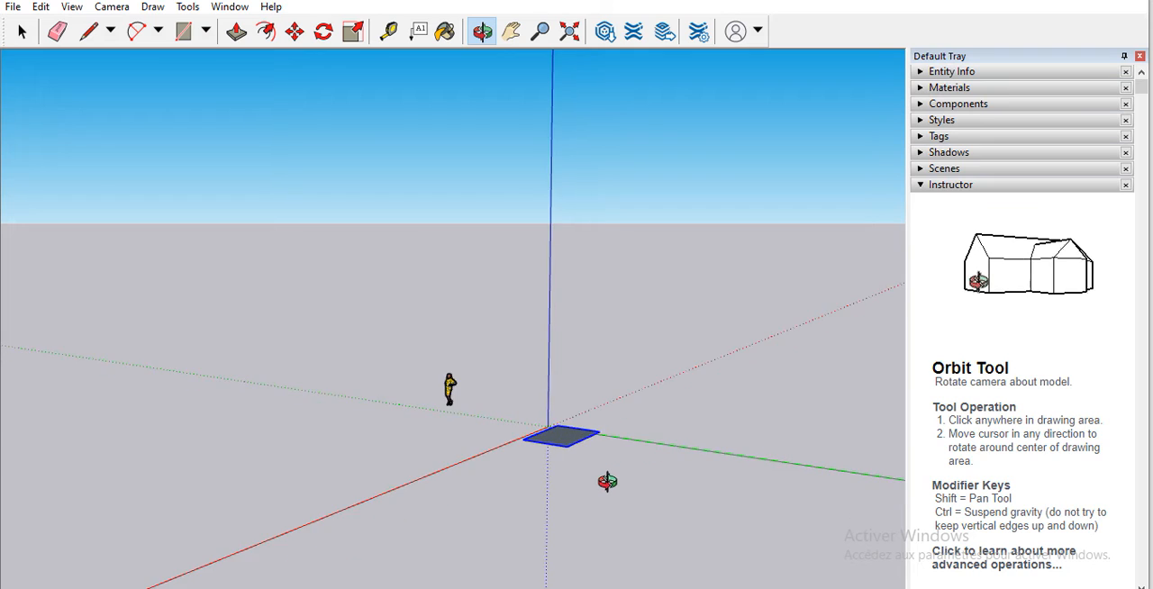
scroll(607, 480, "up", 2)
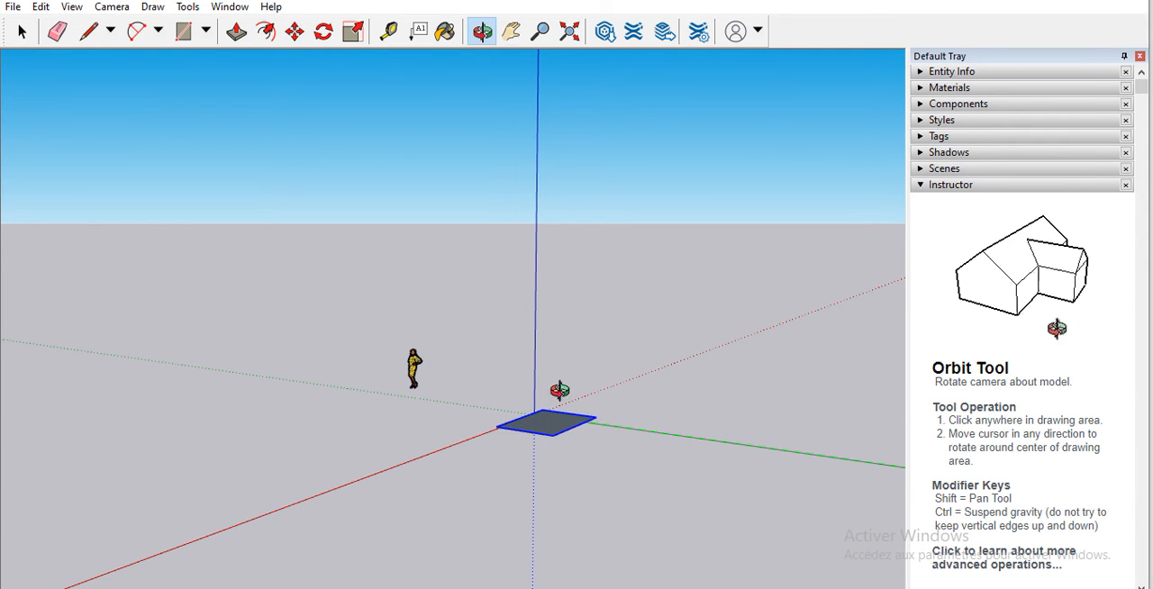
left_click(294, 31)
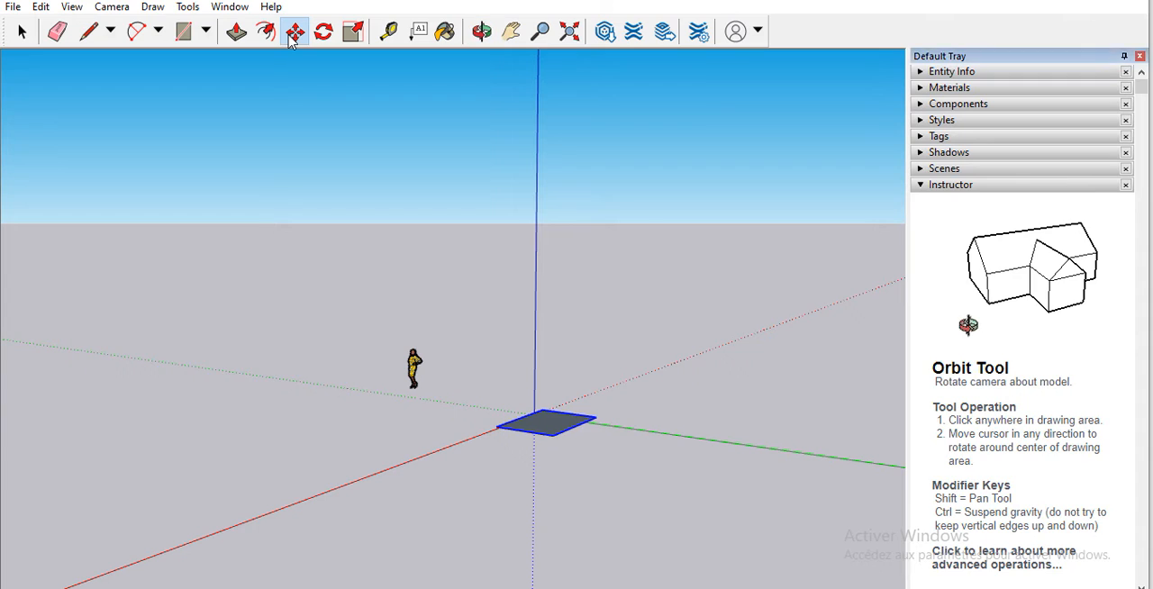
left_click(560, 427)
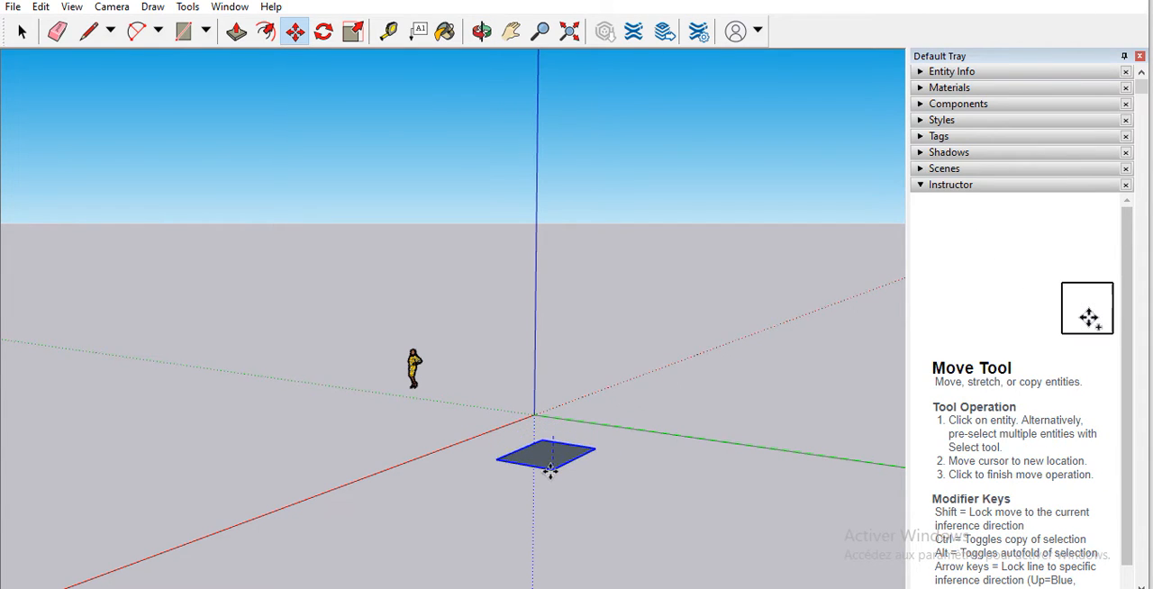
left_click(552, 482)
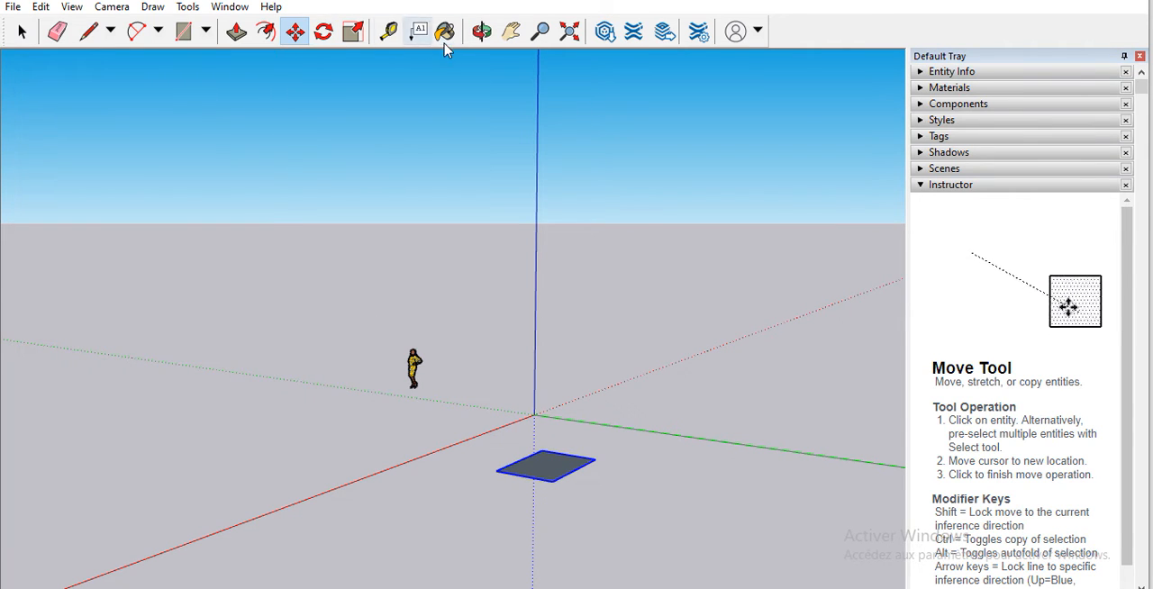
Step: Move the grouped face vertically to the level of the red axis, using a view from ground height
left_click(477, 35)
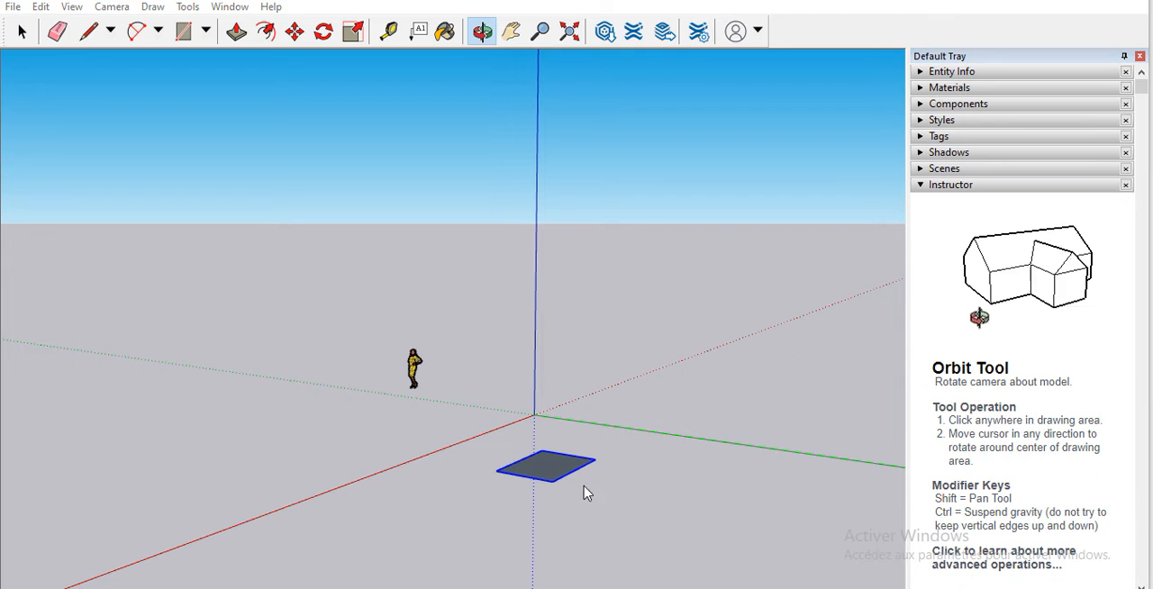
left_click_drag(532, 501, 352, 439)
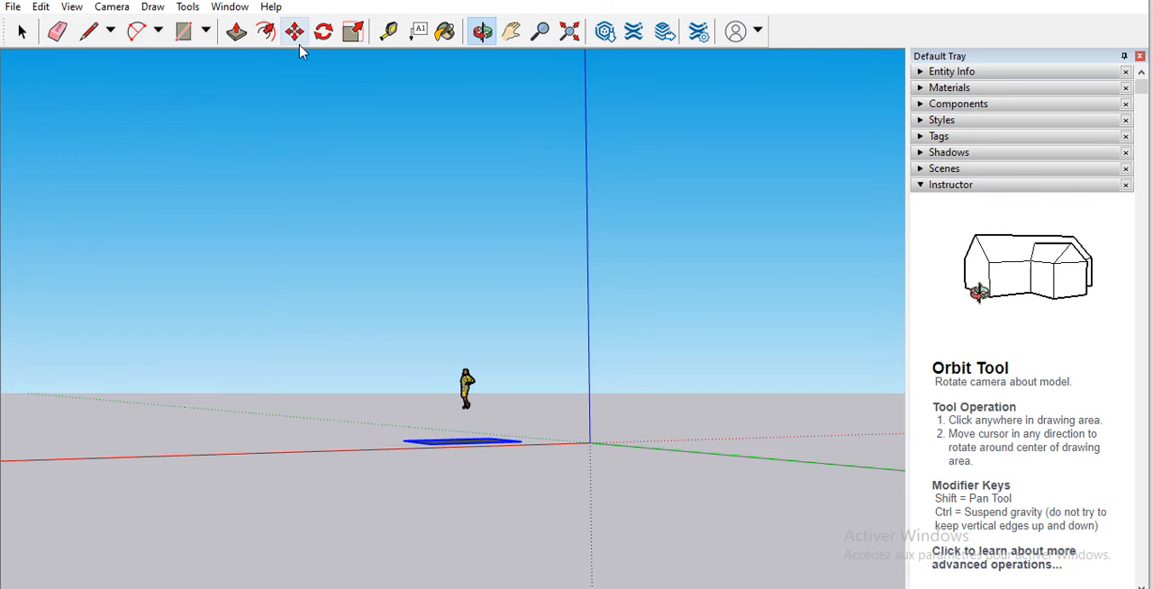
left_click_drag(476, 530, 366, 489)
left_click_drag(453, 476, 342, 463)
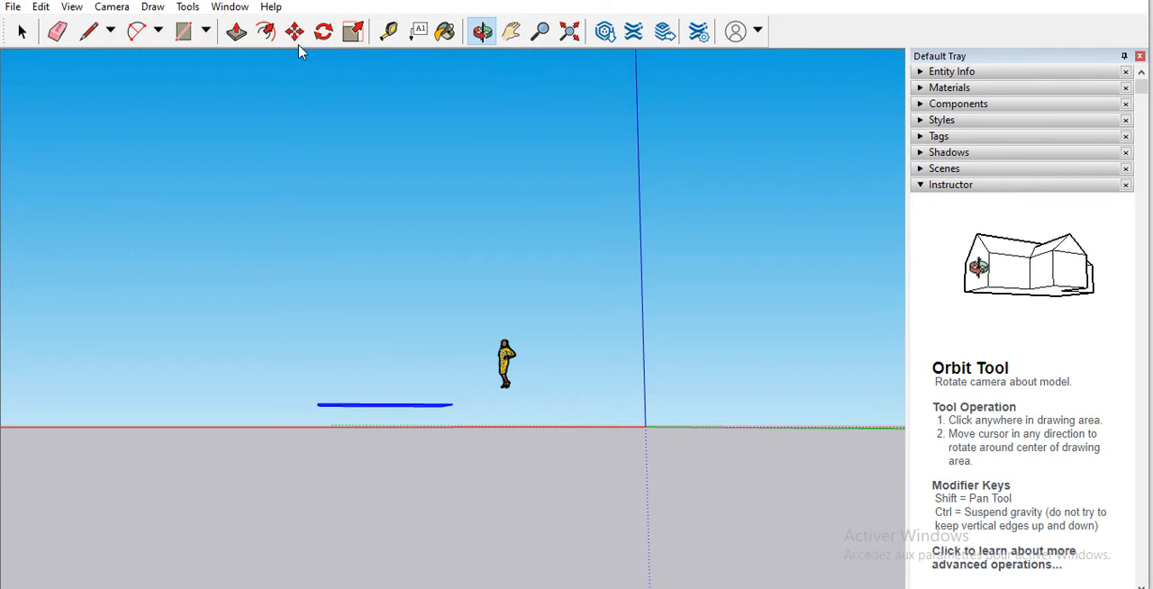
key("m")
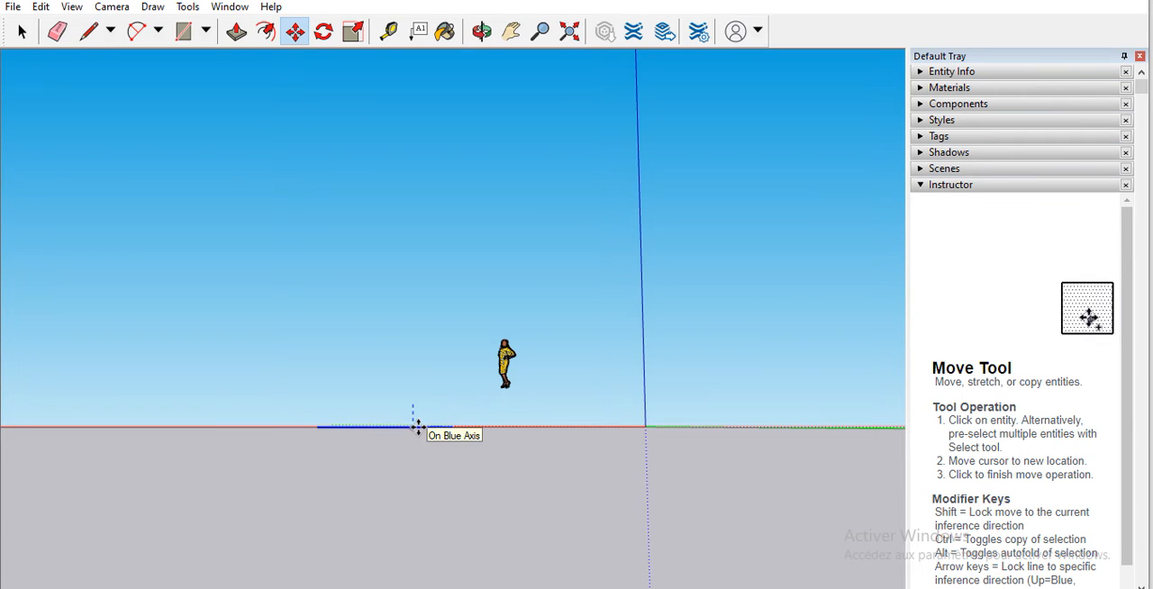
Step: Try the Offset and Push/Pull tools on the grouped face
left_click(482, 32)
left_click_drag(450, 470, 792, 540)
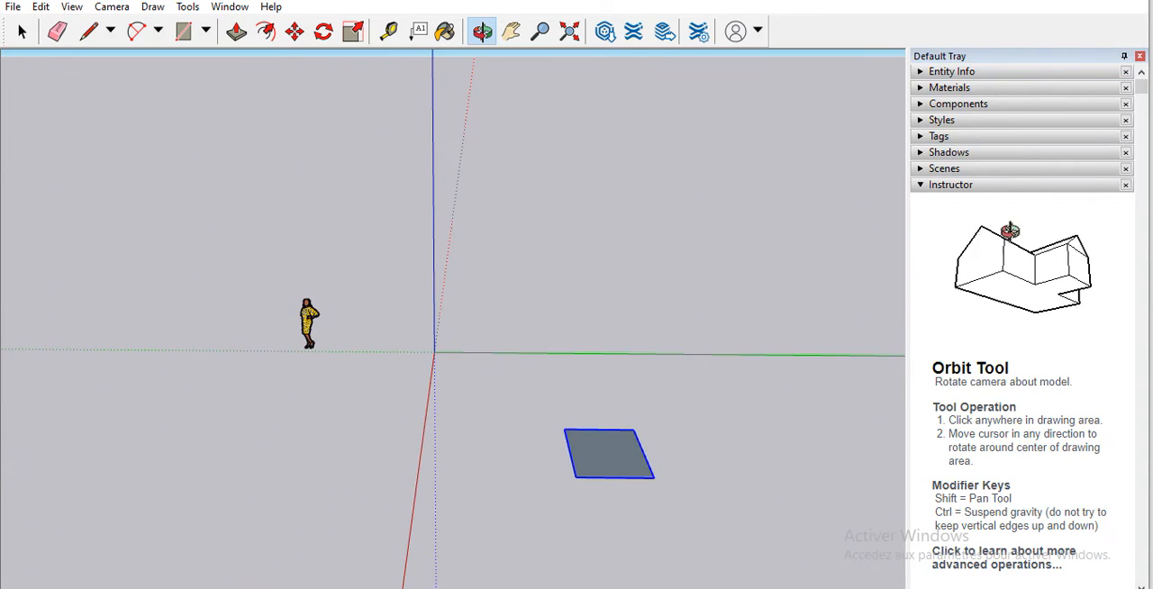
left_click_drag(861, 579, 571, 432)
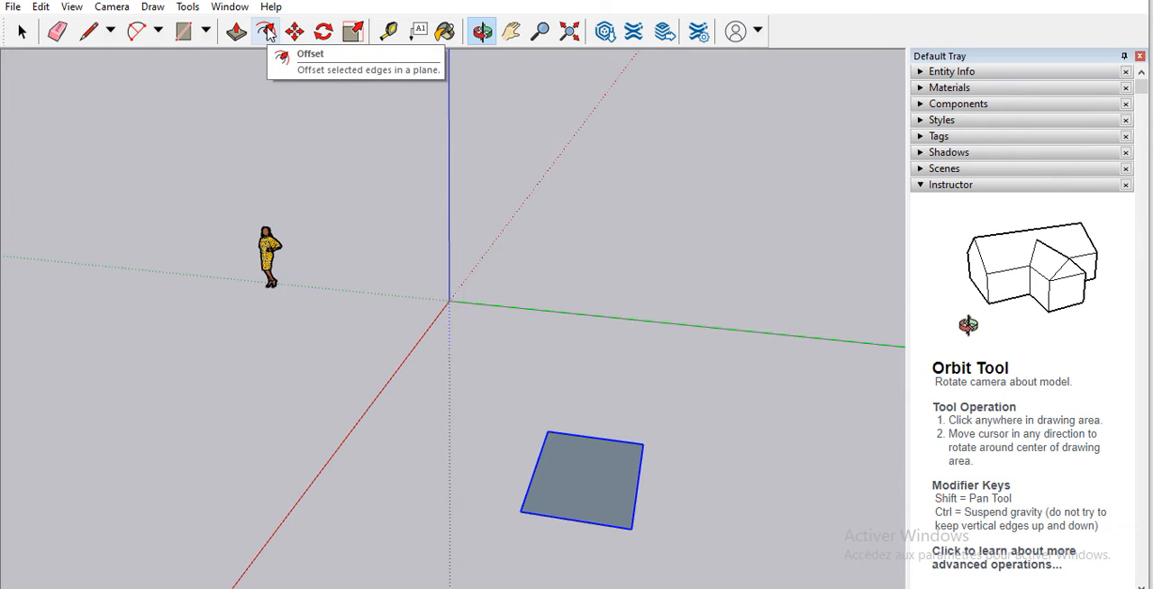
left_click(269, 35)
scroll(582, 467, "up", 3)
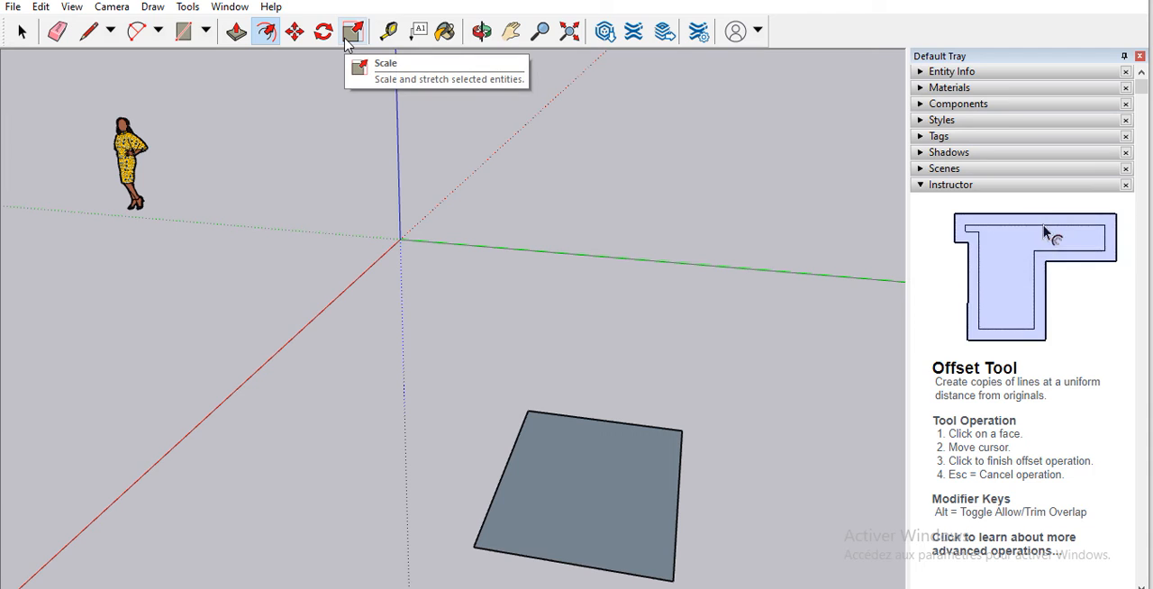
left_click(236, 32)
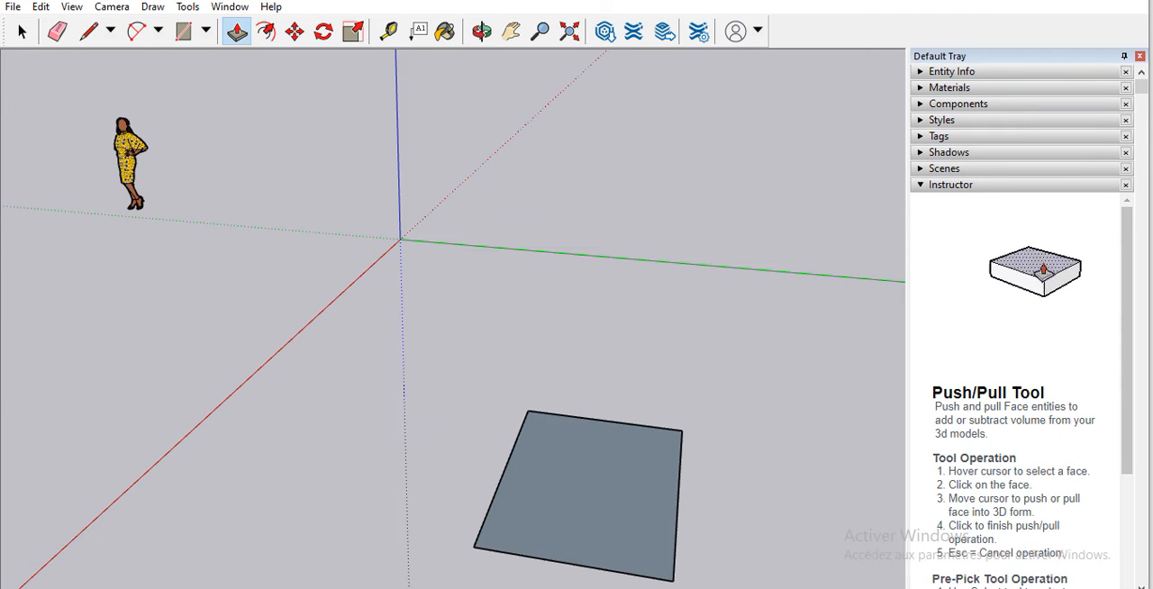
scroll(499, 379, "down", 2)
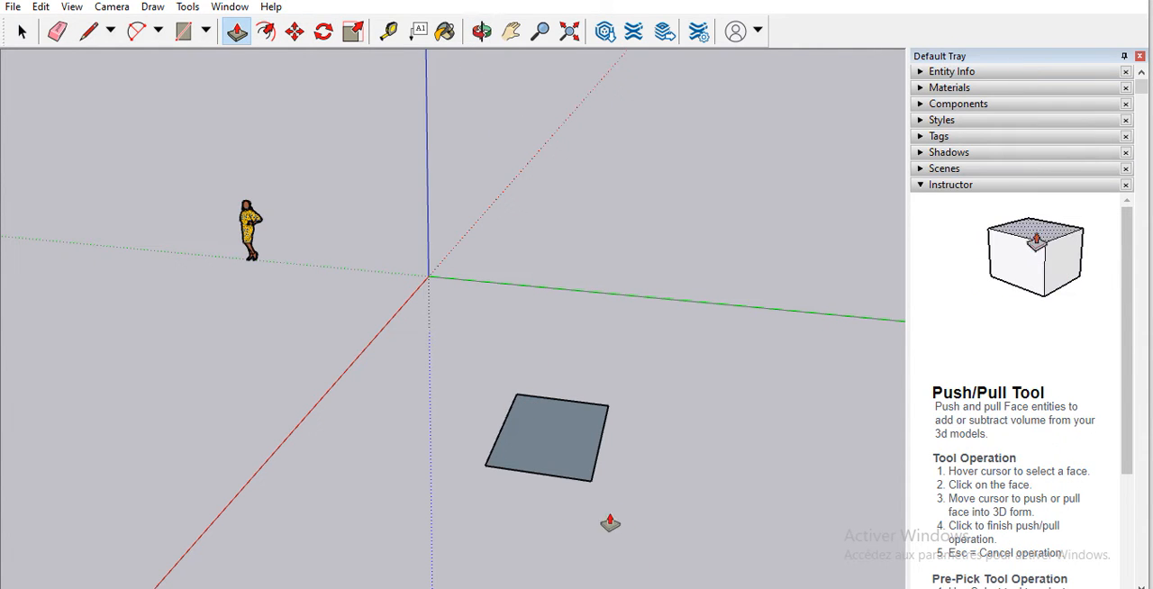
left_click(480, 31)
left_click_drag(468, 404, 325, 393)
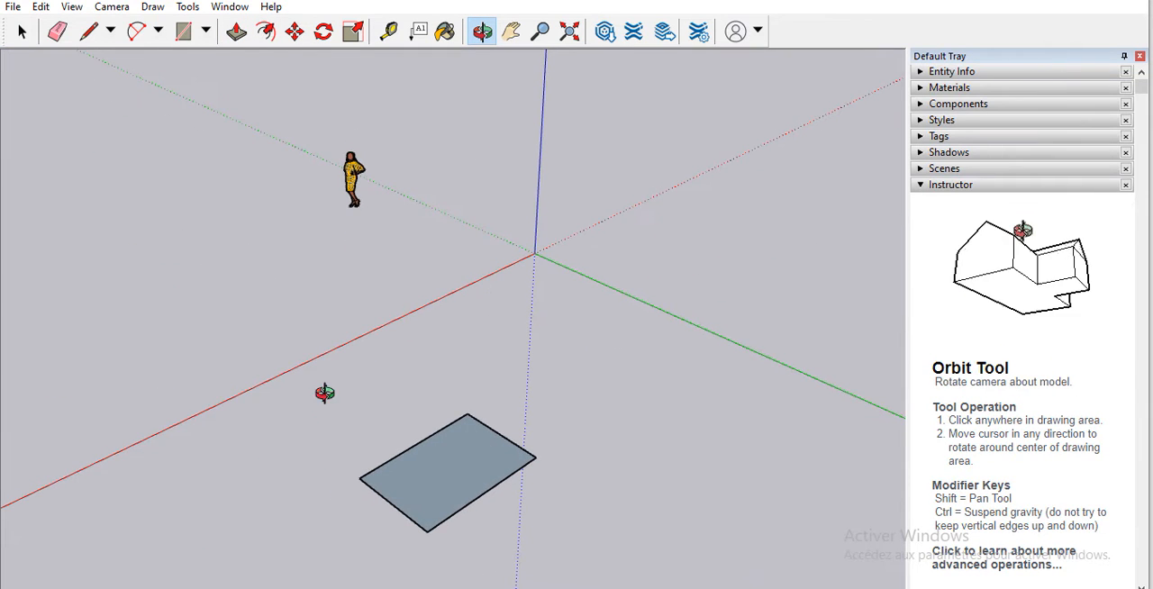
left_click(236, 32)
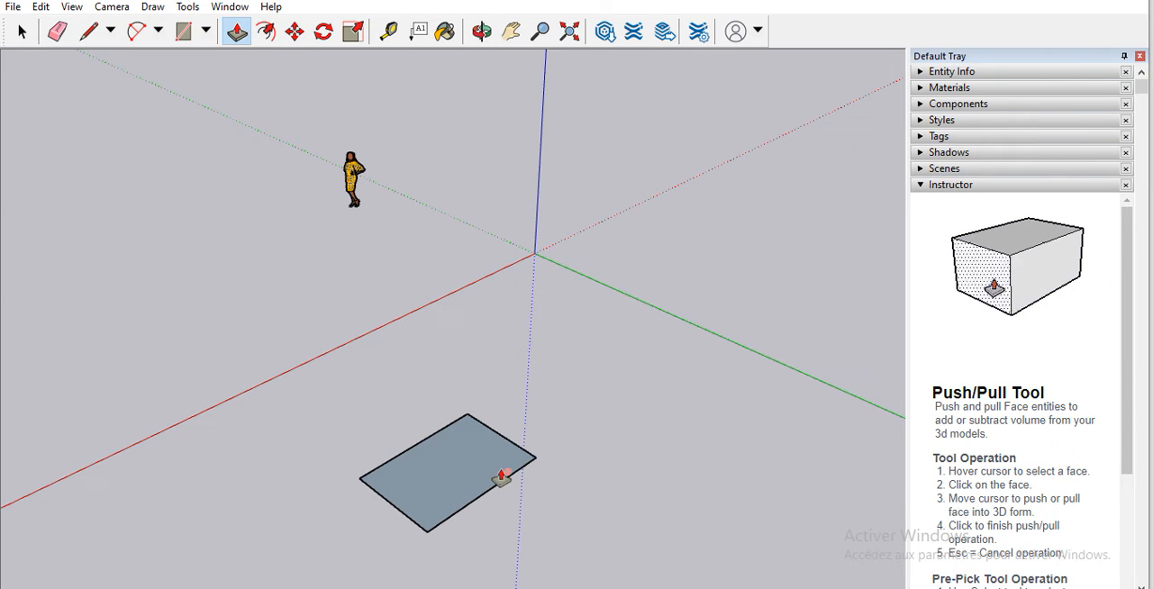
scroll(501, 477, "down", 5)
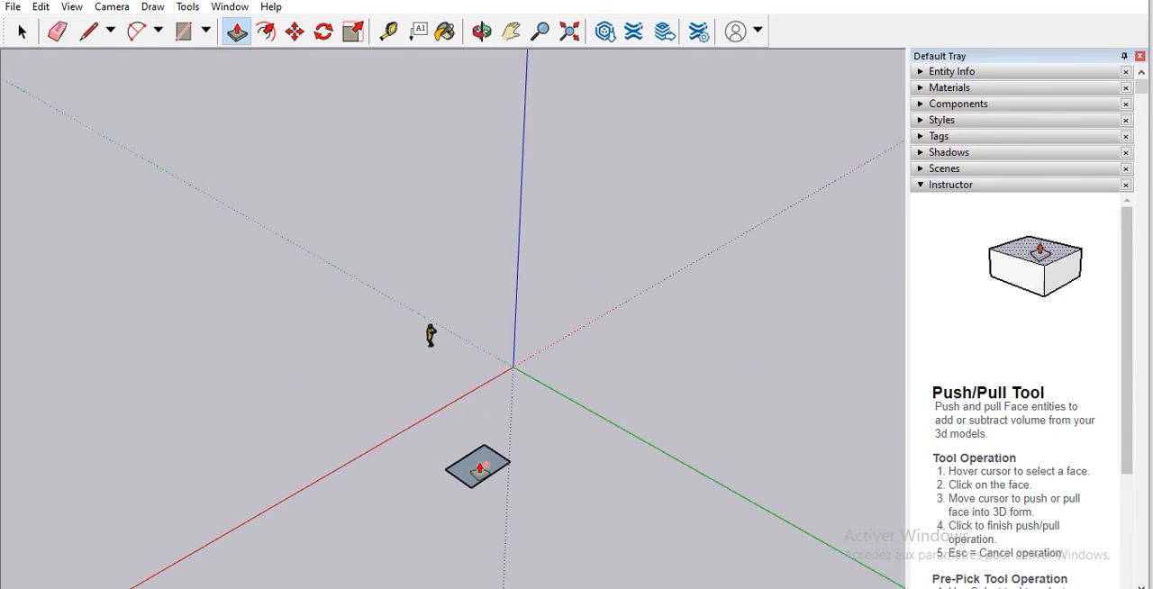
Step: Undo the moves and the earlier operations on the face until only the scale figure remains in the model
scroll(482, 467, "up", 3)
key("ctrl+z")
key("ctrl+z")
key("ctrl+z")
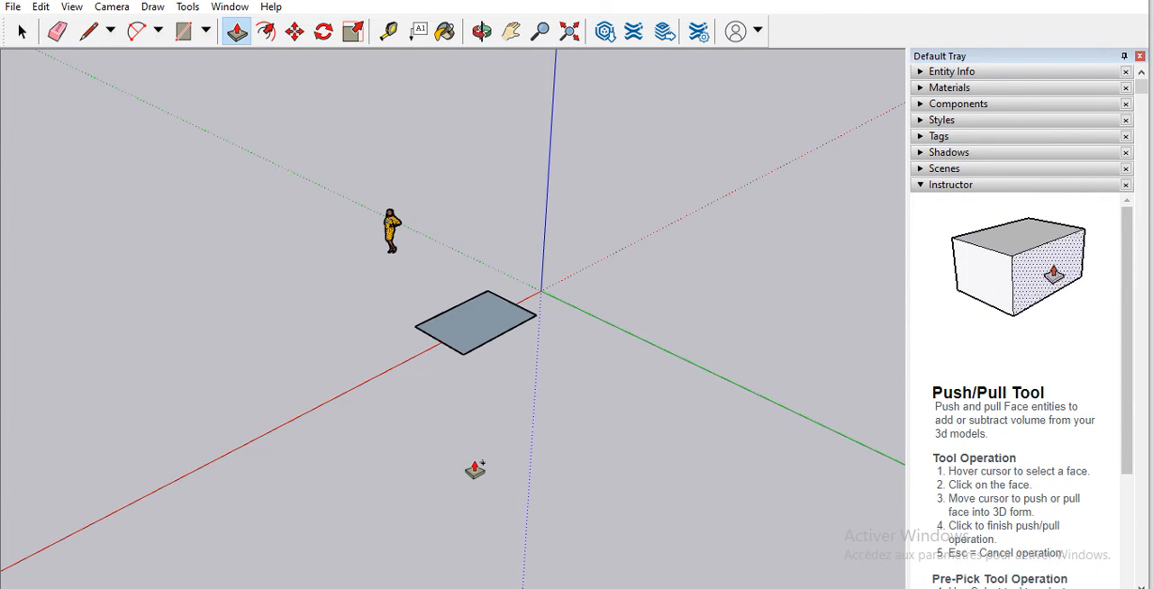
key("ctrl+z")
key("ctrl+z")
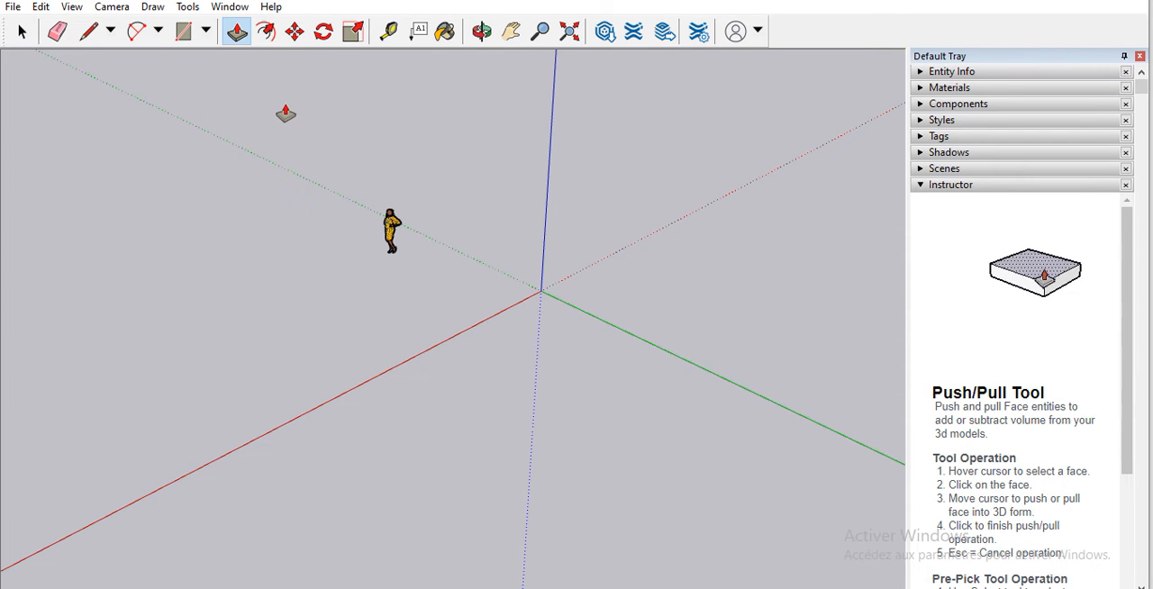
Step: Draw a rectangle on the ground in front of the origin, between the red and green axes, and give it exact dimensions
left_click(207, 32)
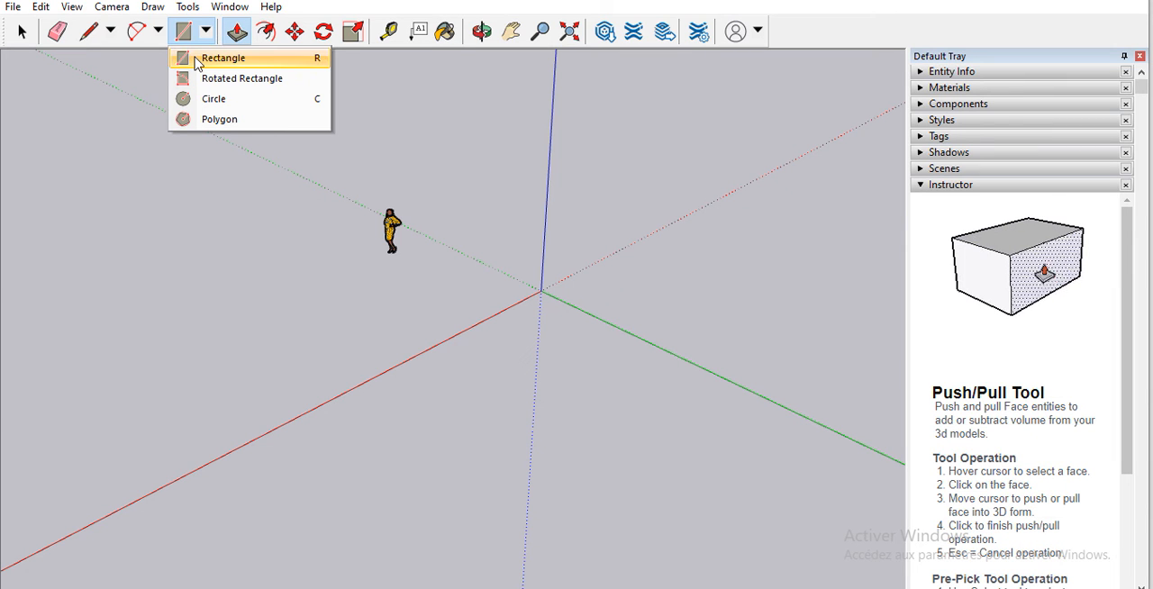
left_click(200, 61)
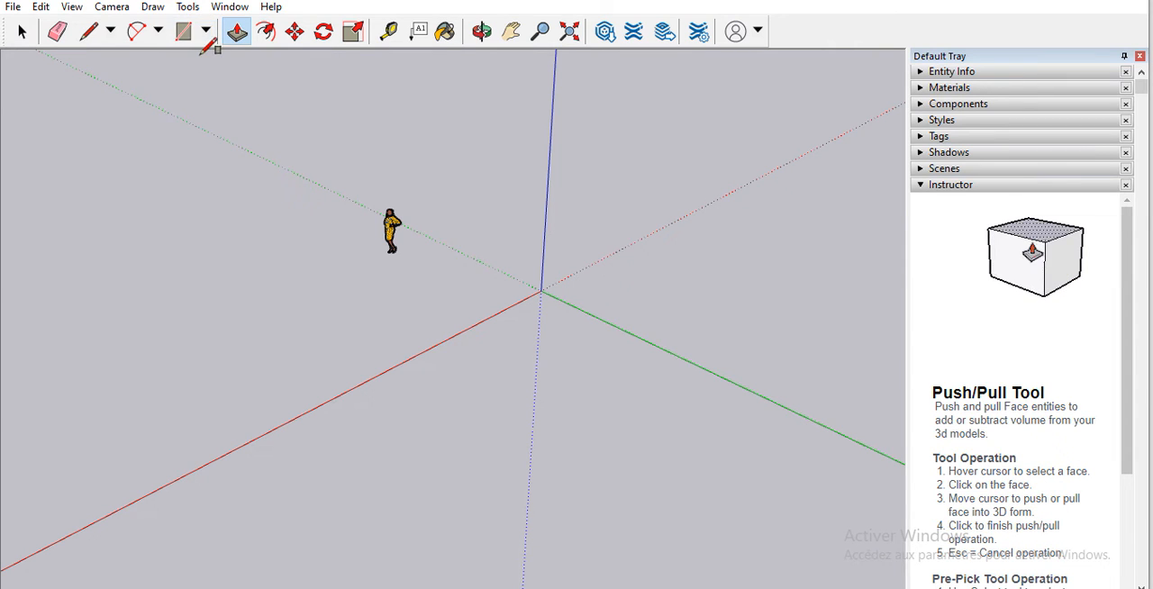
left_click(483, 382)
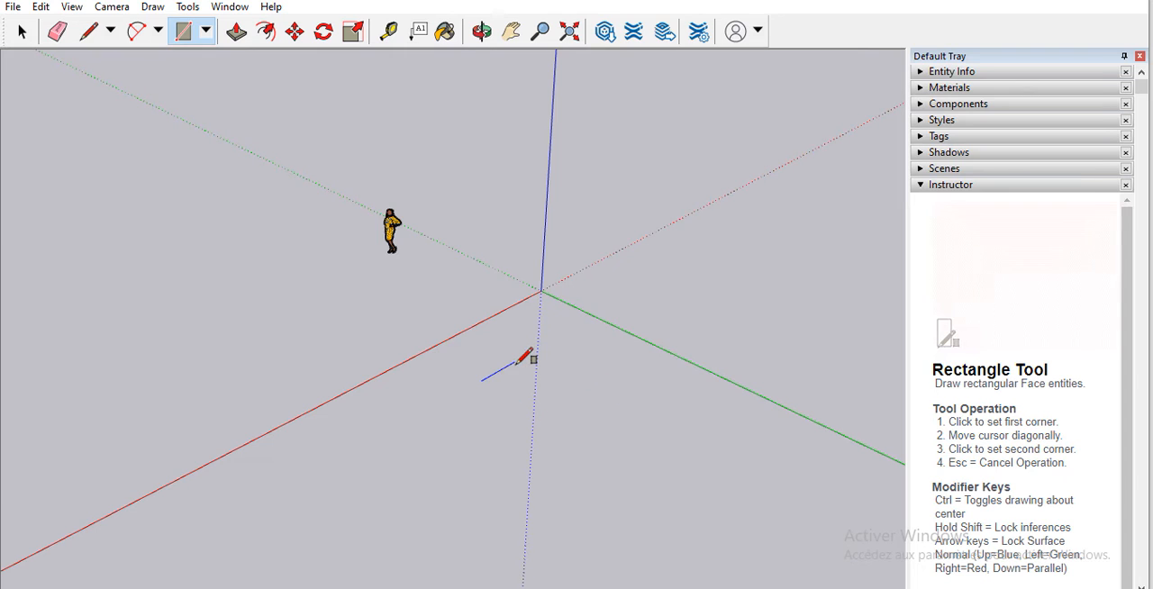
left_click(674, 408)
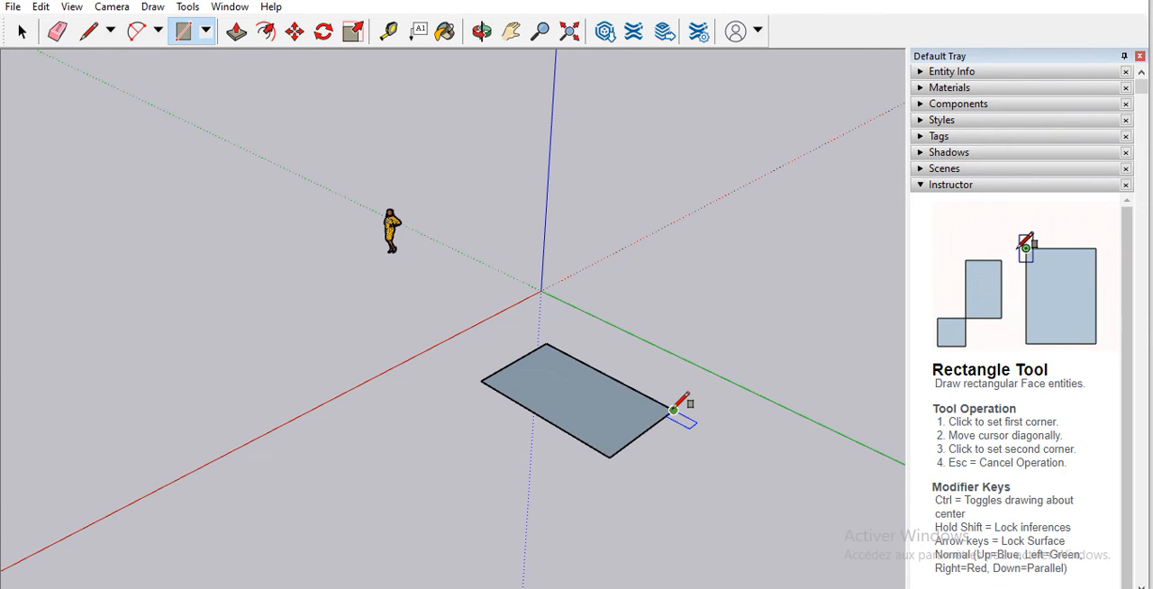
key("Return")
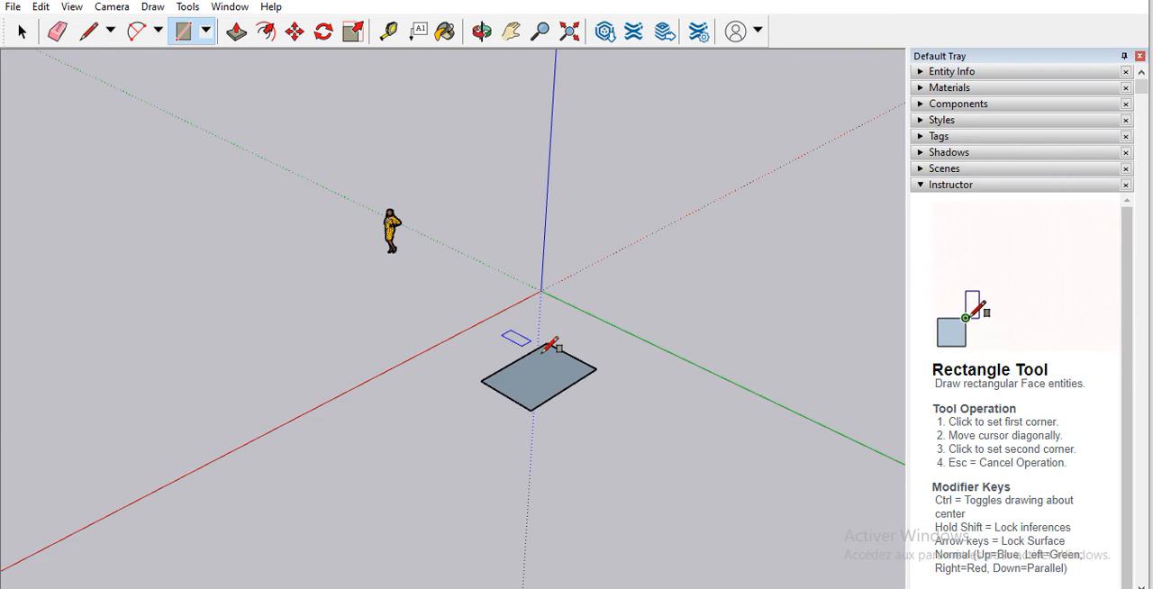
Step: Offset the rectangle's edges inward to form a small inner rectangle, and undo that offset
left_click(266, 34)
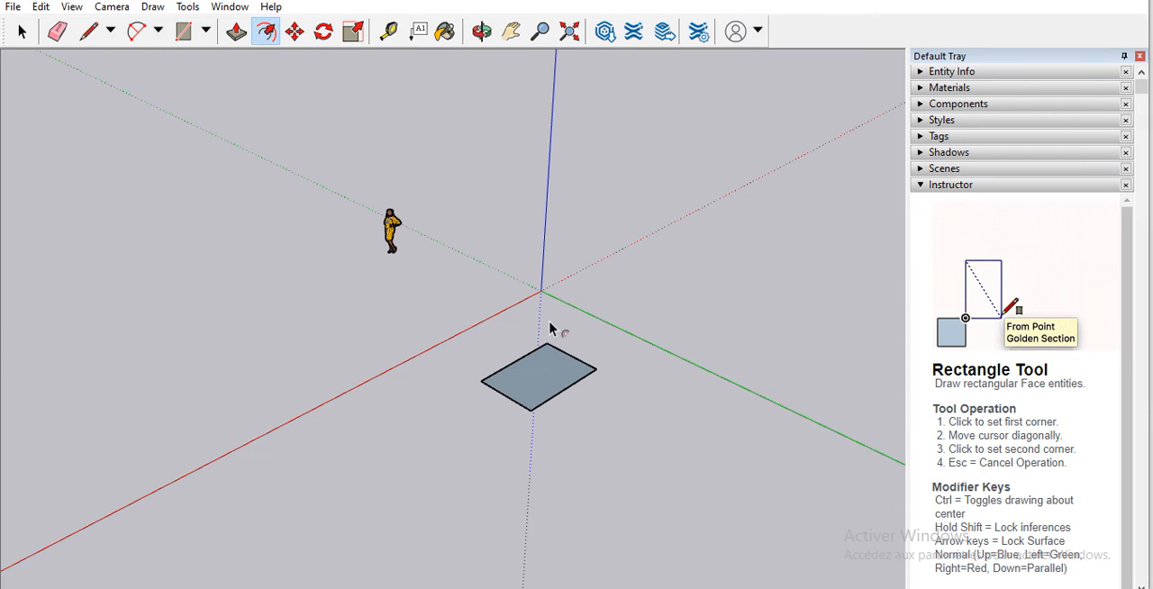
scroll(556, 369, "up", 3)
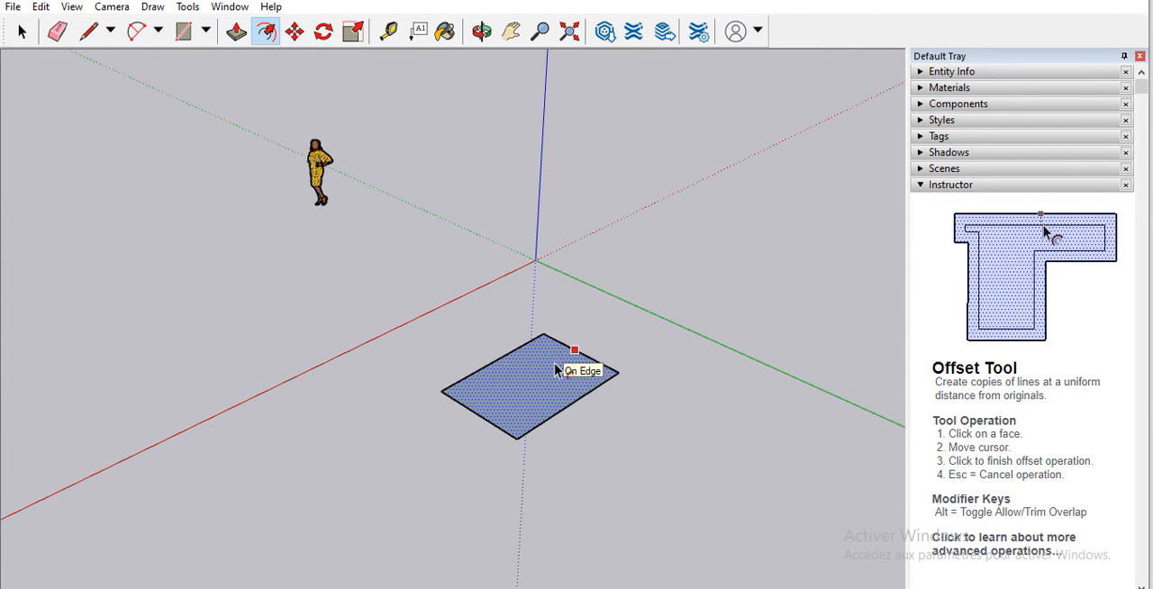
left_click(556, 370)
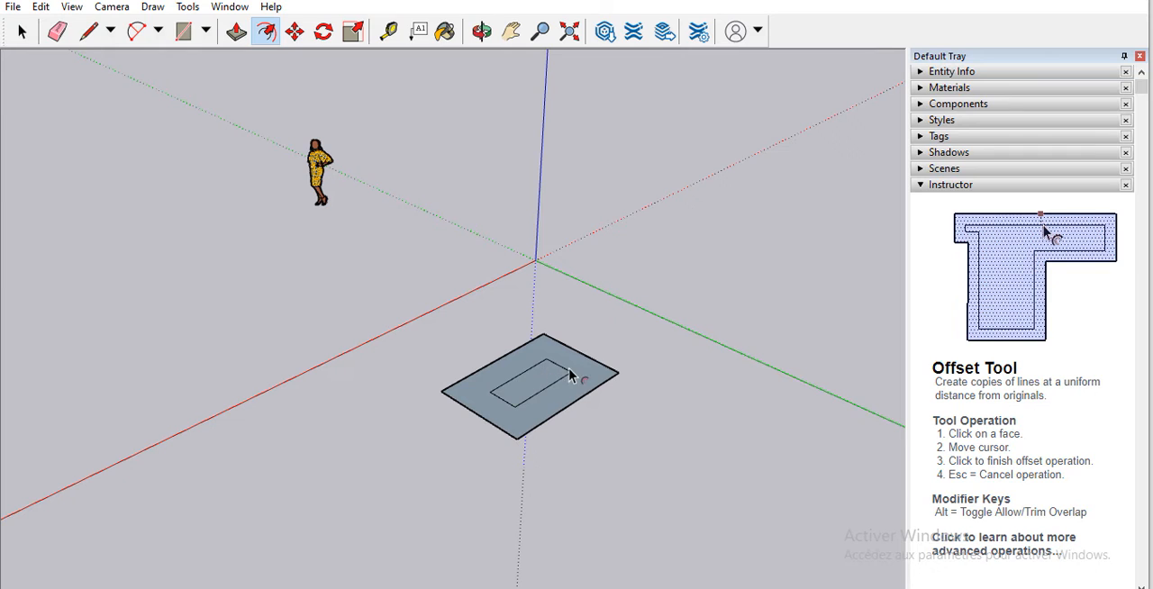
left_click(610, 374)
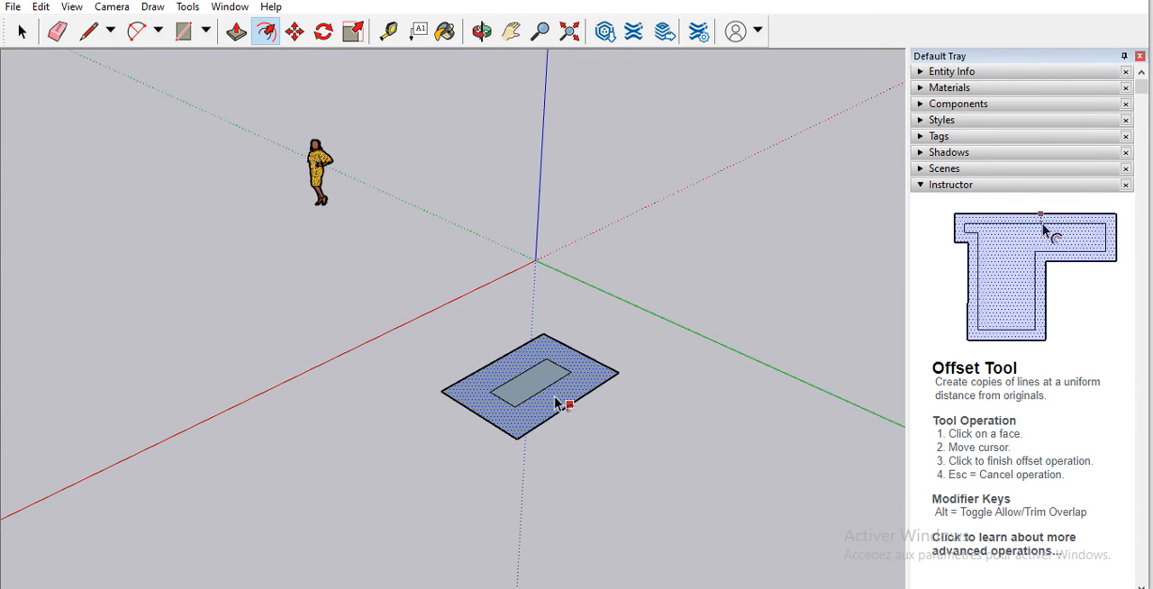
key("ctrl+z")
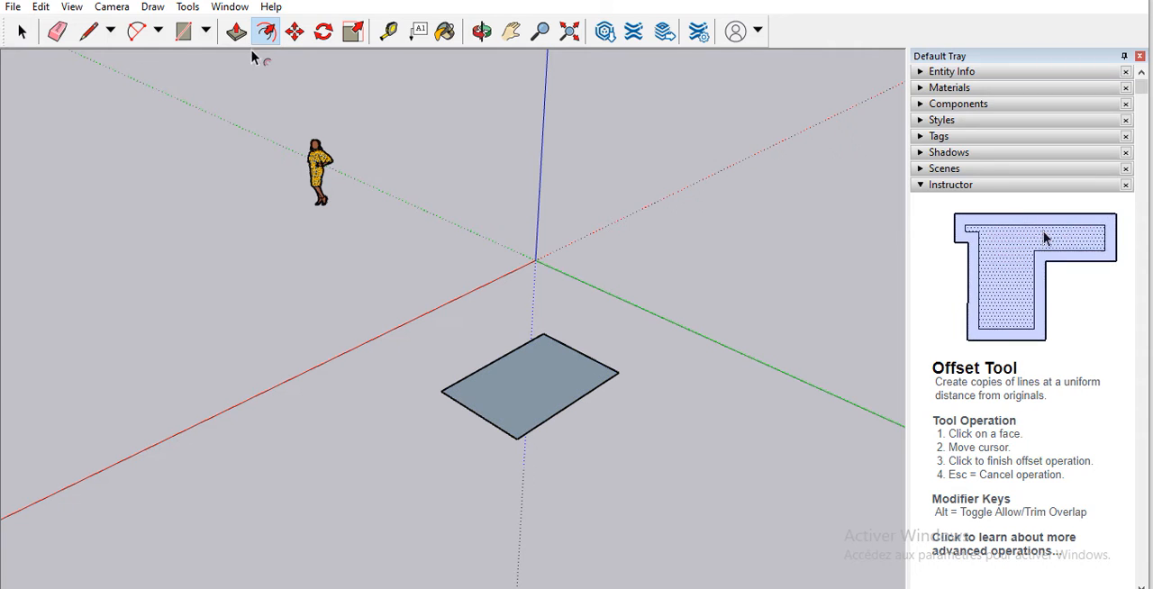
Step: Offset the rectangle's edges inward with the Offset tool, leaving a narrow border around a large inner rectangle
scroll(594, 389, "up", 3)
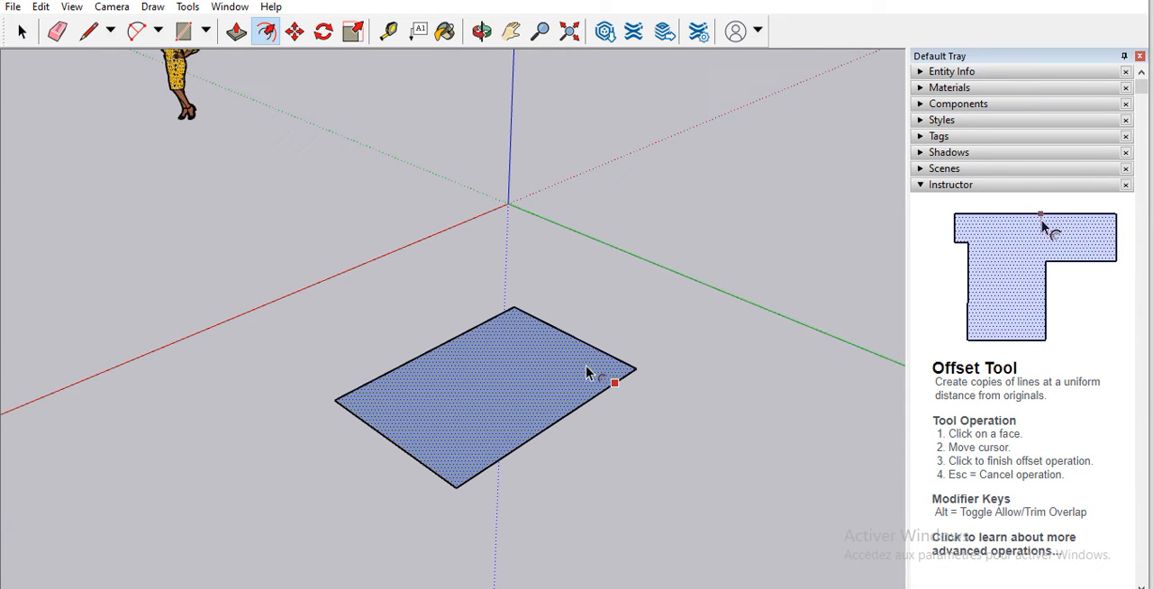
left_click(511, 321)
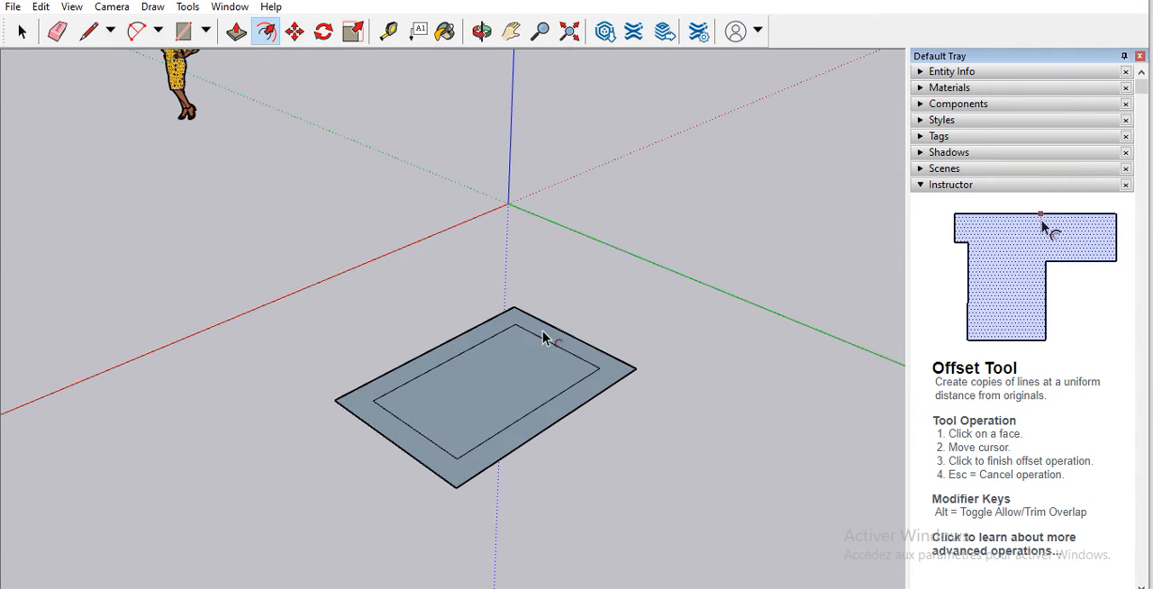
left_click(610, 375)
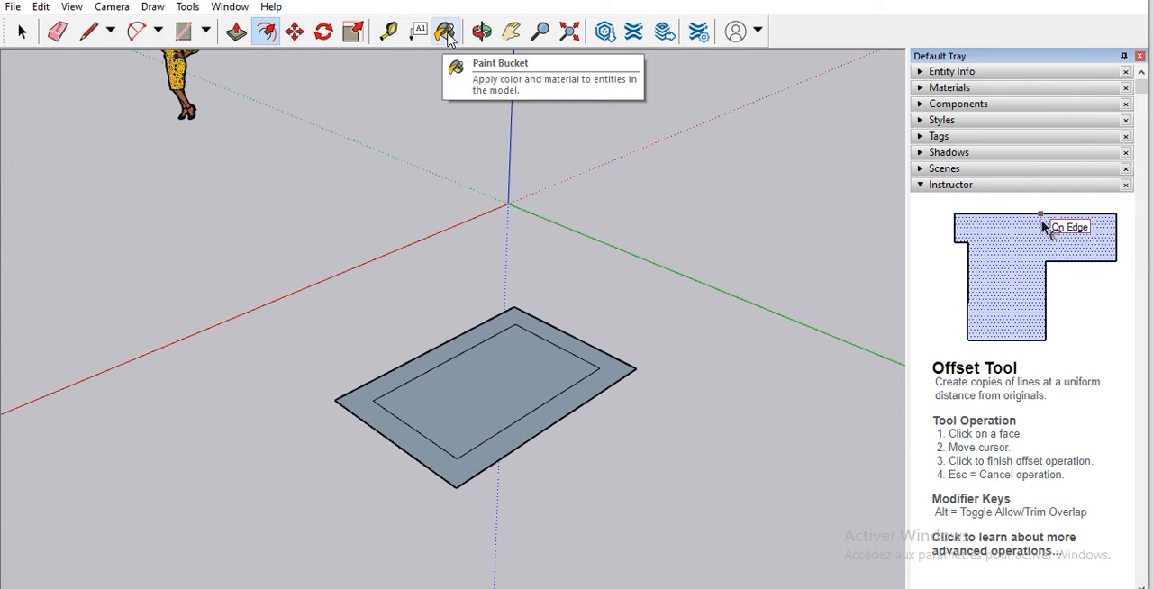
Step: Try Push/Pull on the inner rectangle, sinking it below the border and raising it above, and return it to flat
left_click(237, 32)
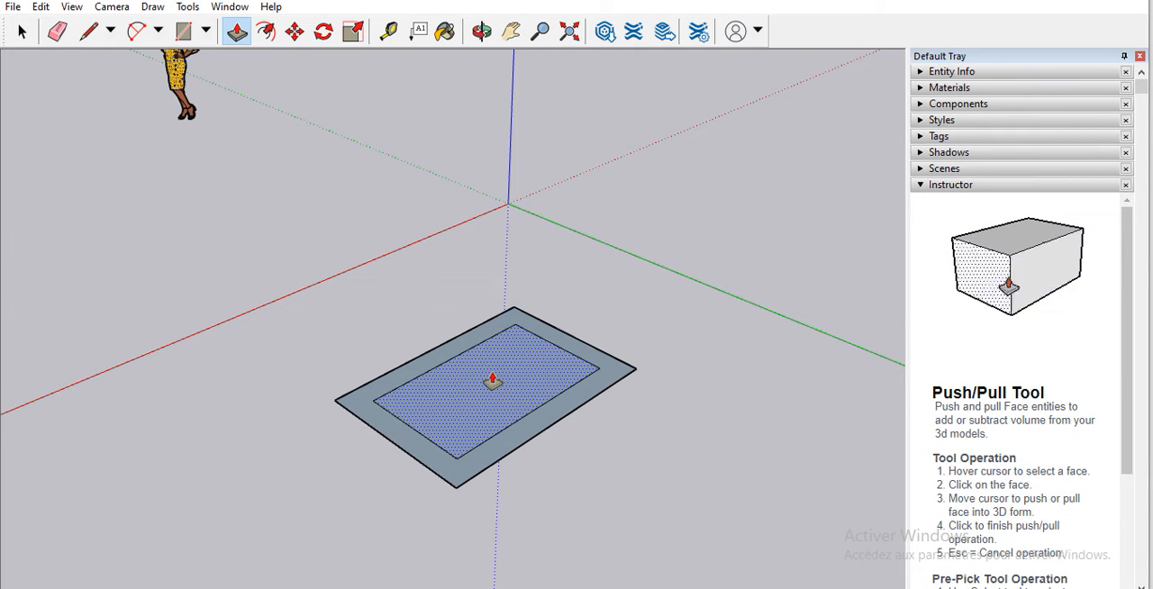
left_click(492, 380)
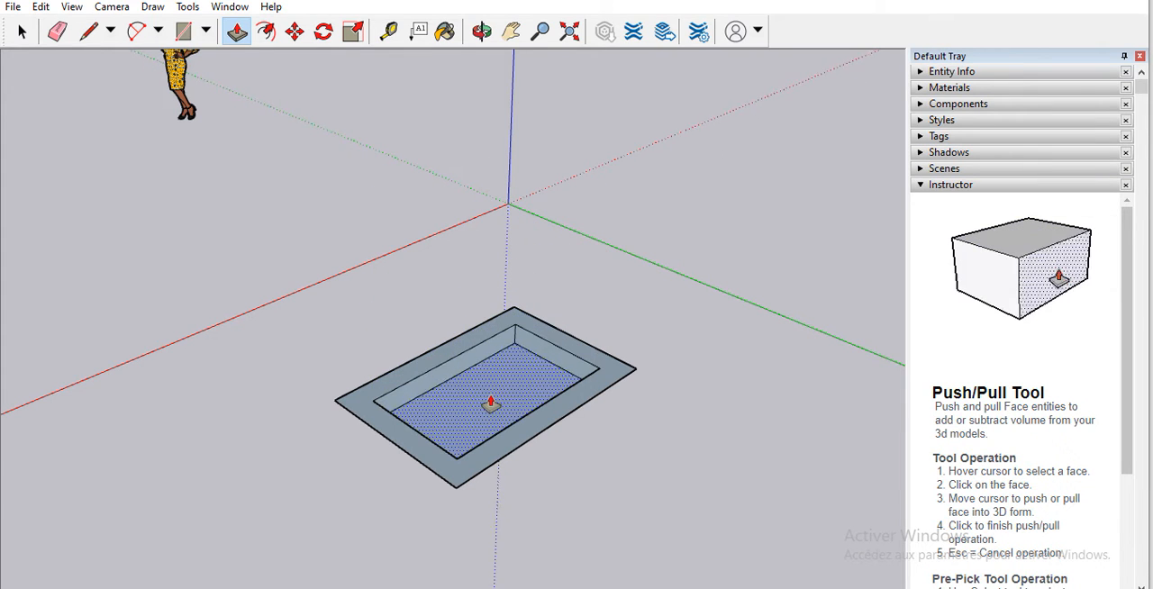
left_click(489, 403)
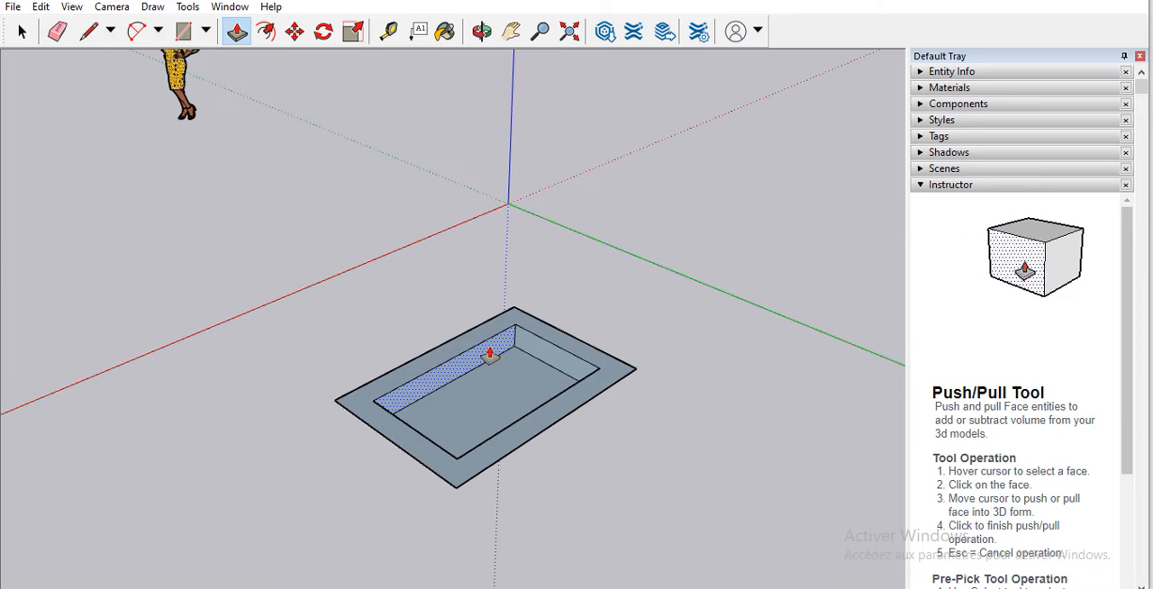
left_click(522, 385)
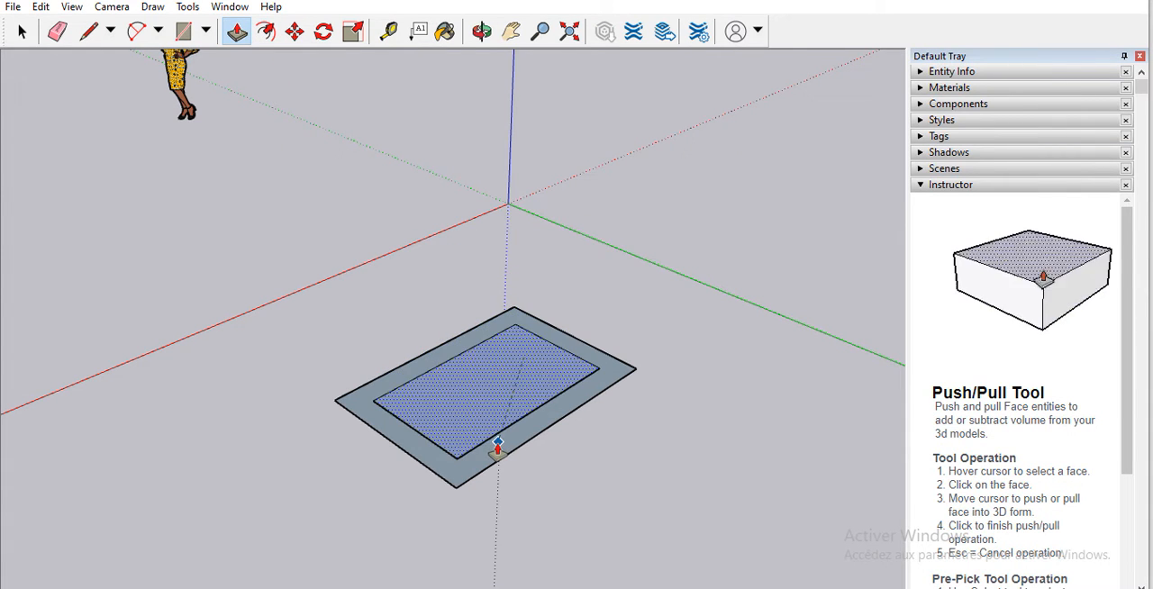
left_click(486, 310)
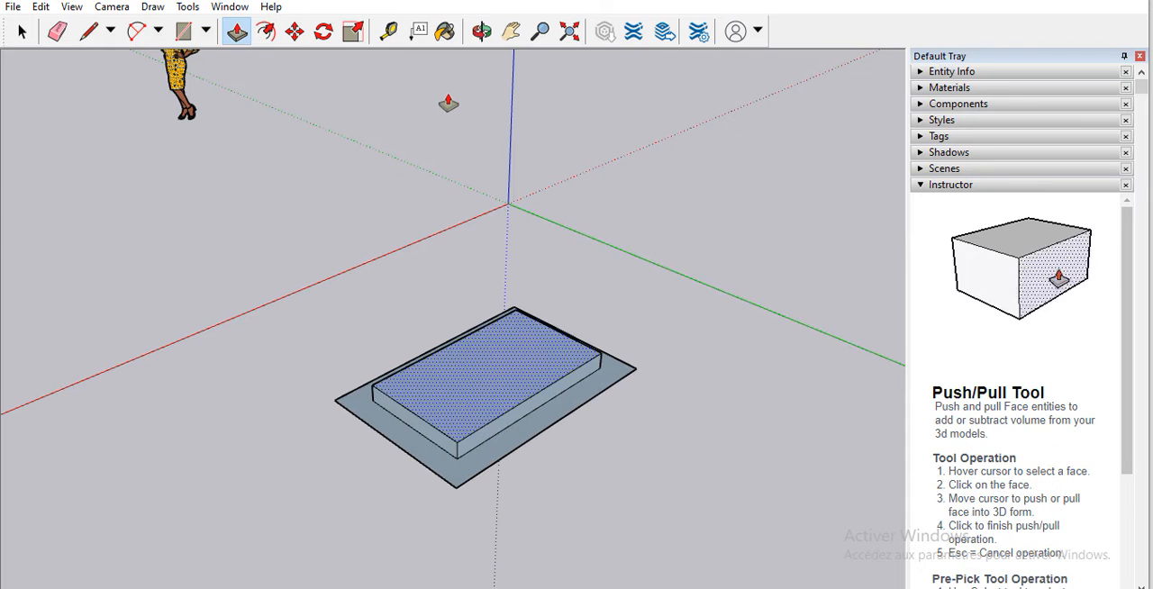
key("ctrl")
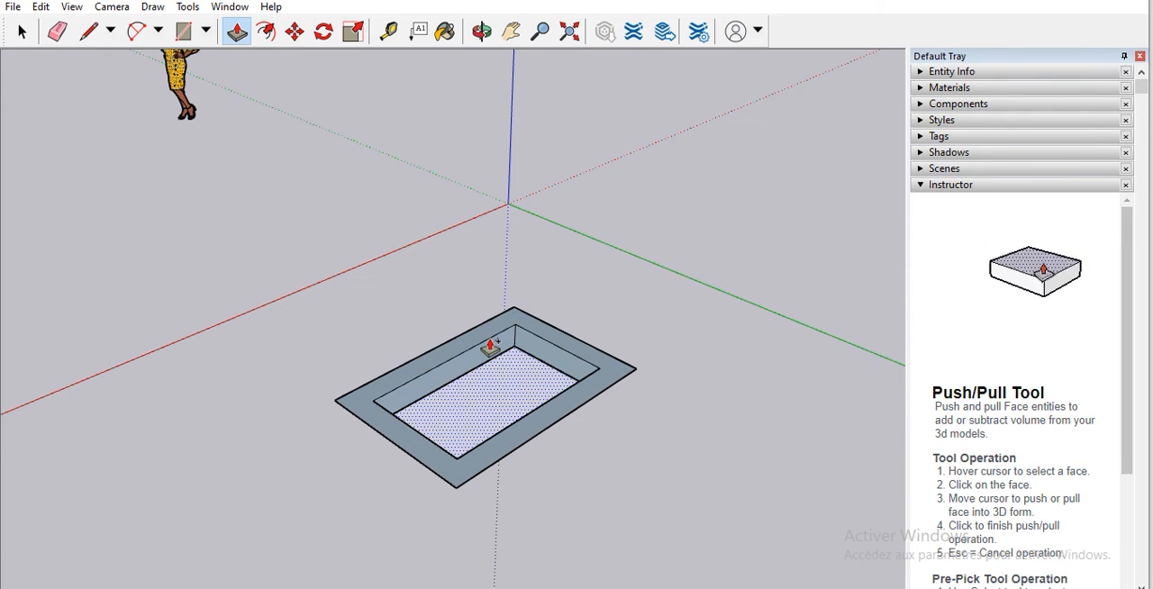
key("Escape")
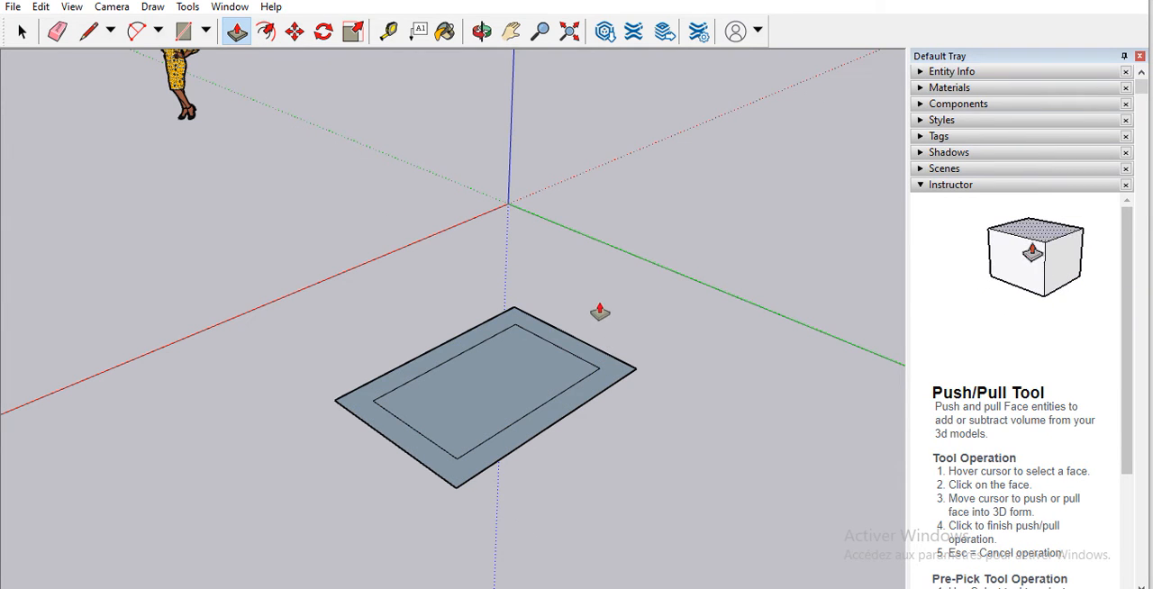
Step: Push the border face downward with Push/Pull to form a box, and undo the operation
left_click(583, 393)
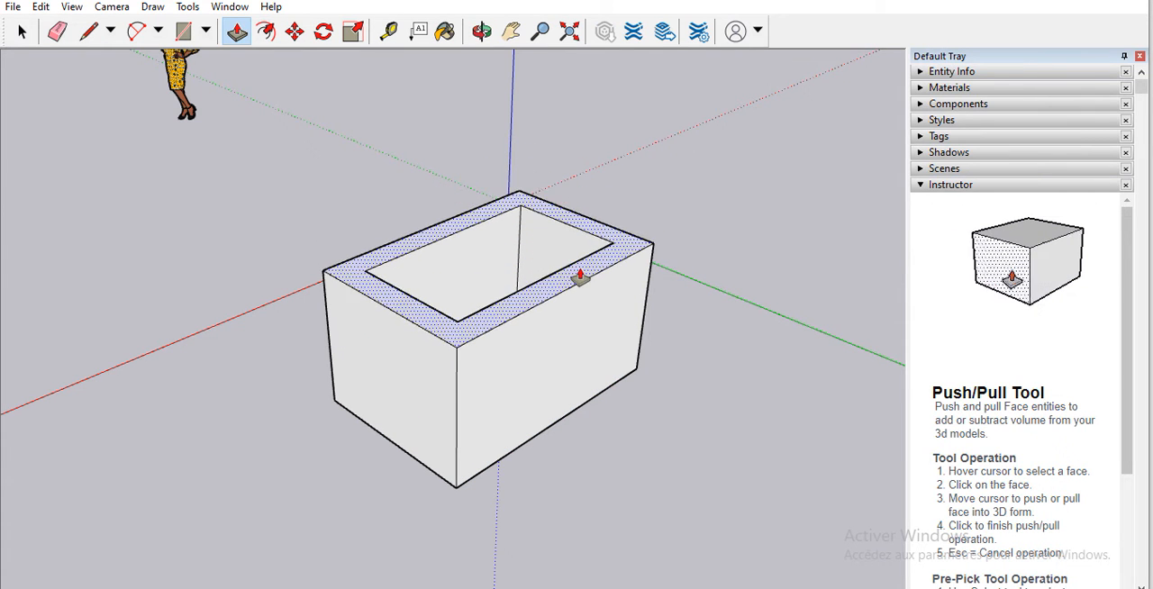
left_click(594, 503)
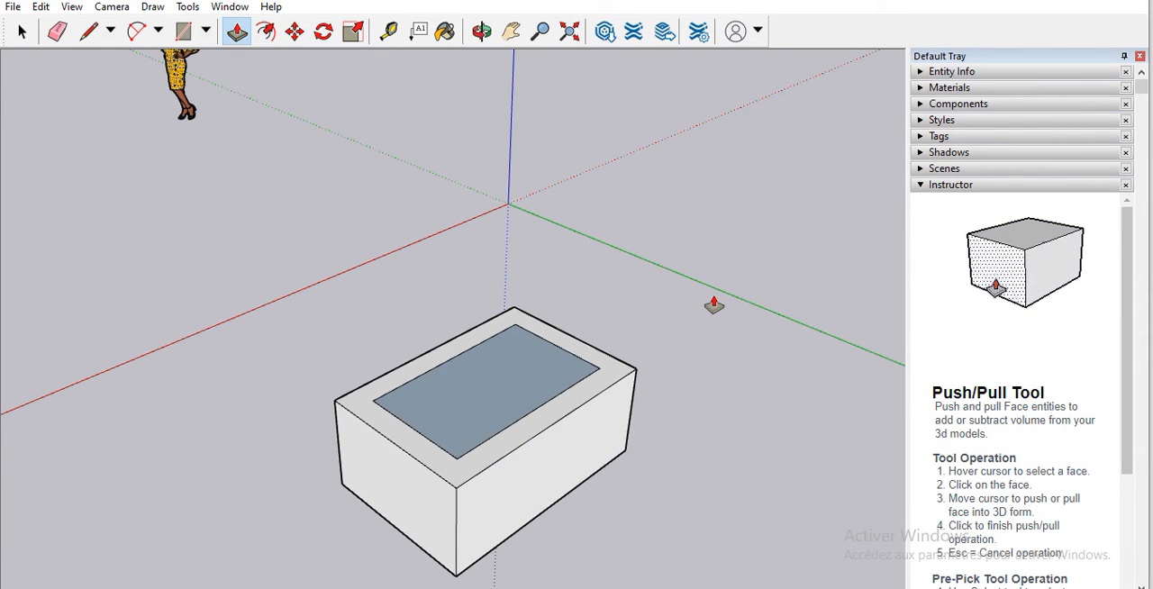
key("ctrl+z")
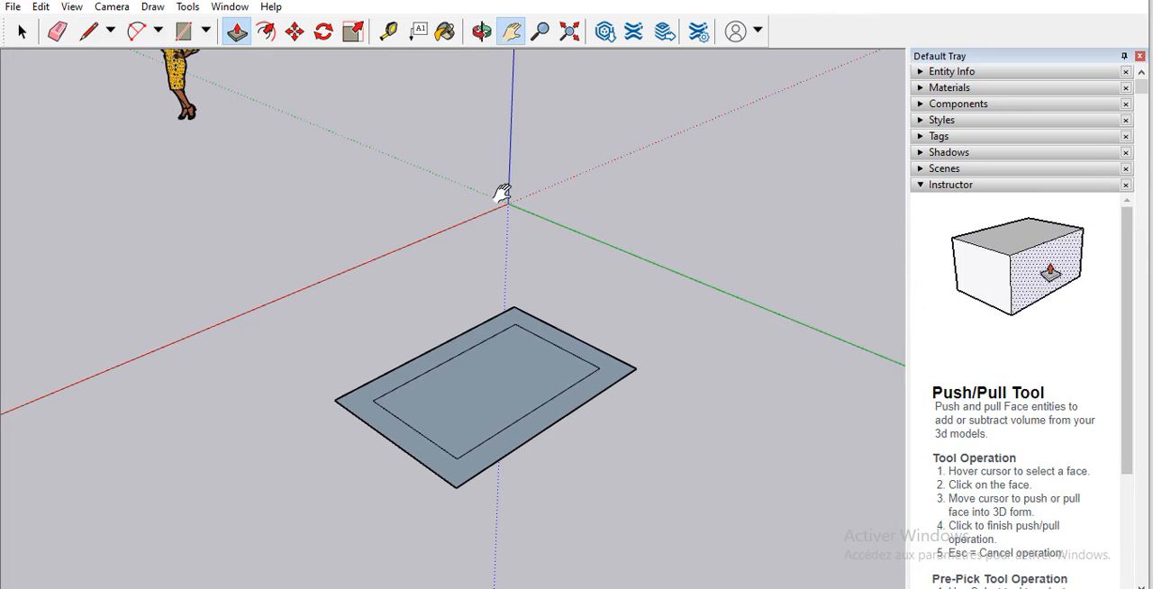
Step: Add the screen text "Sinus Energie" in the empty space near the rectangle and move it close to the red axis
left_click_drag(505, 394, 687, 391)
left_click_drag(607, 327, 515, 386)
scroll(498, 371, "down", 5)
scroll(500, 370, "down", 4)
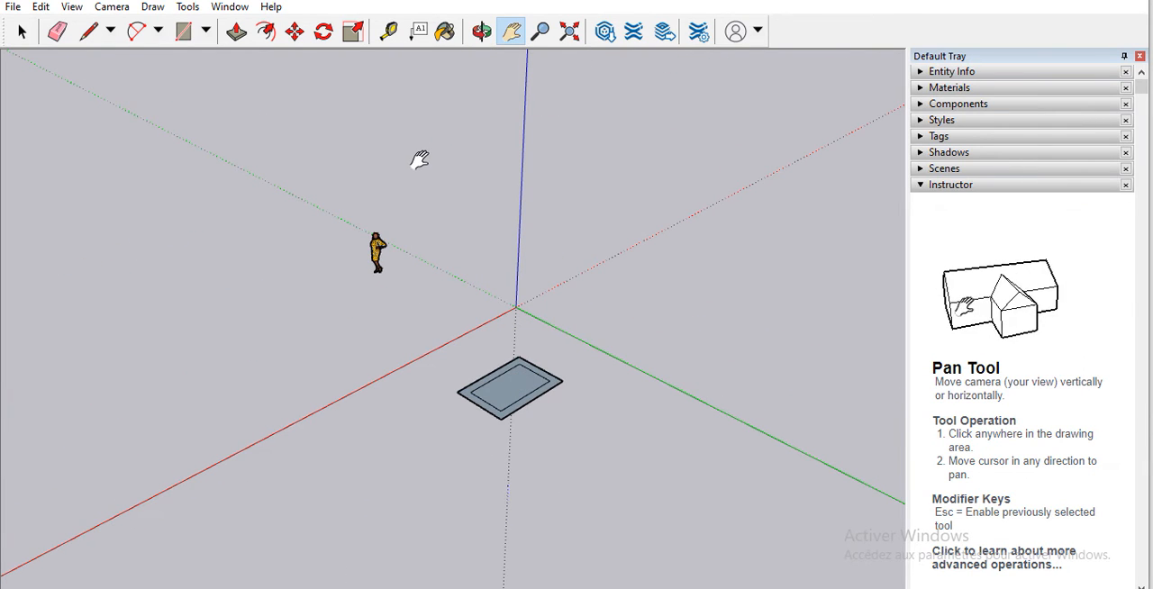
left_click(420, 33)
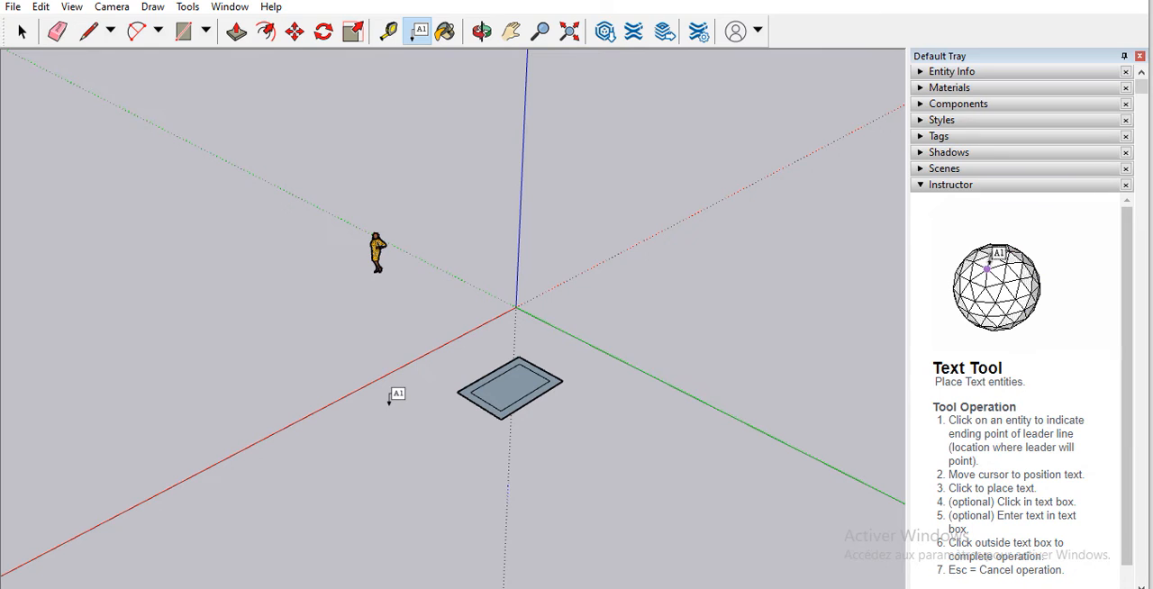
left_click(401, 467)
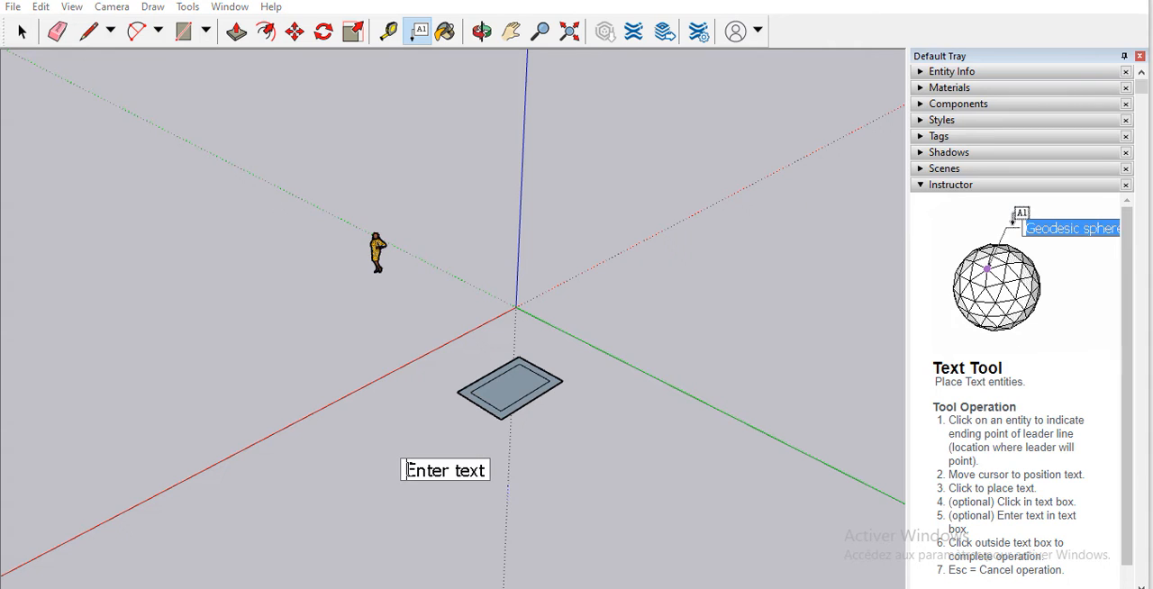
left_click_drag(405, 470, 492, 470)
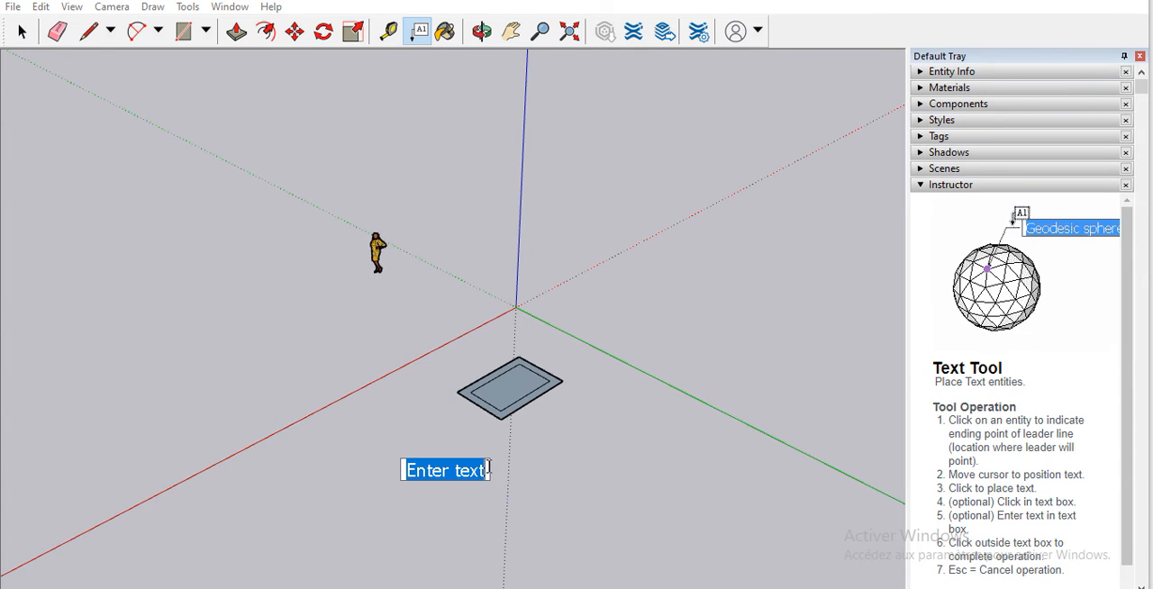
type("Sinus E")
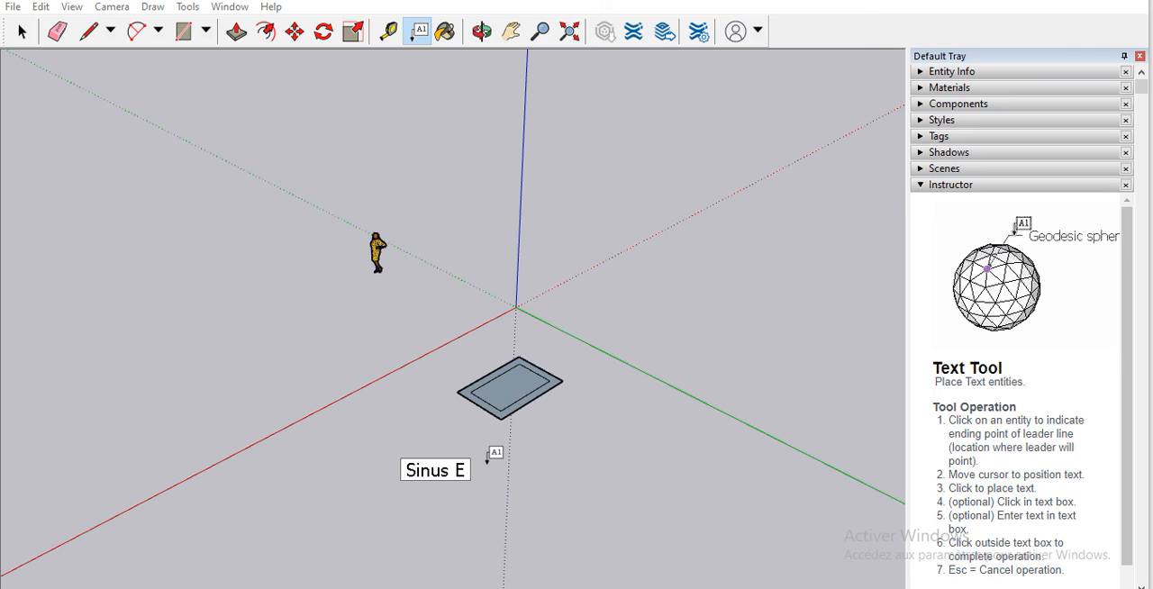
type("nergie")
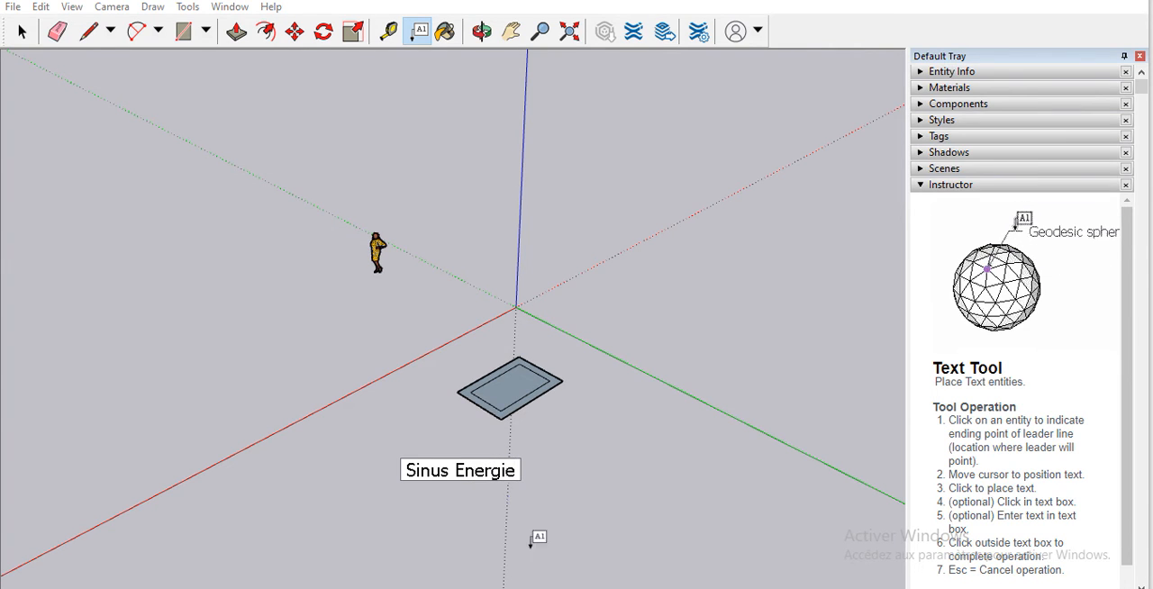
left_click(545, 467)
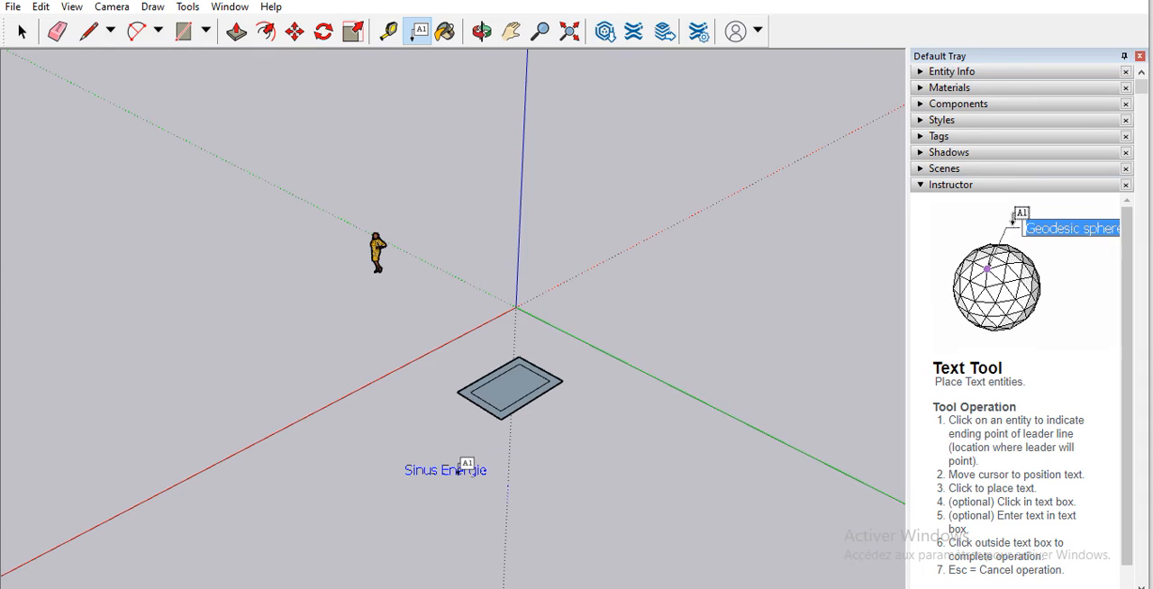
left_click_drag(459, 468, 416, 441)
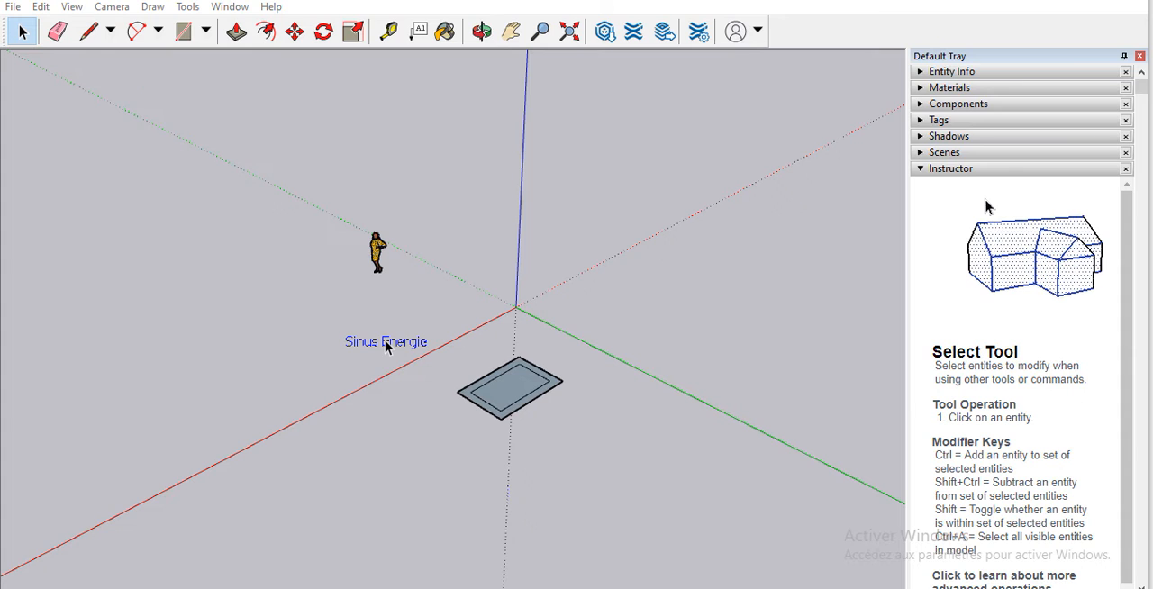
Step: Start a 3D text and enter "Sinus Ebergie" as its wording
left_click(195, 6)
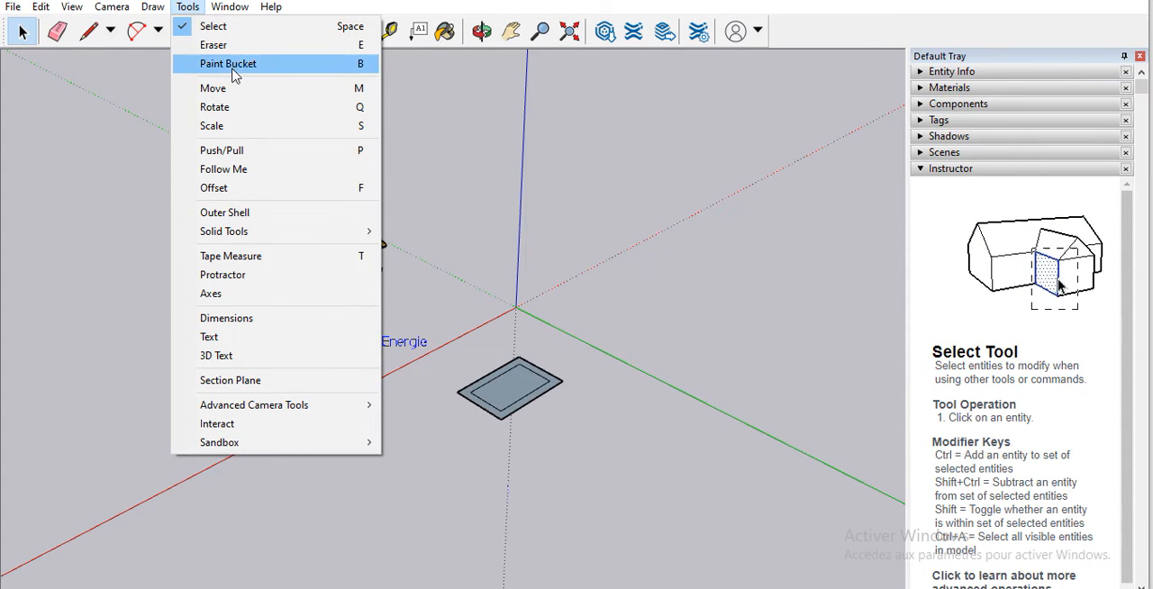
left_click(225, 357)
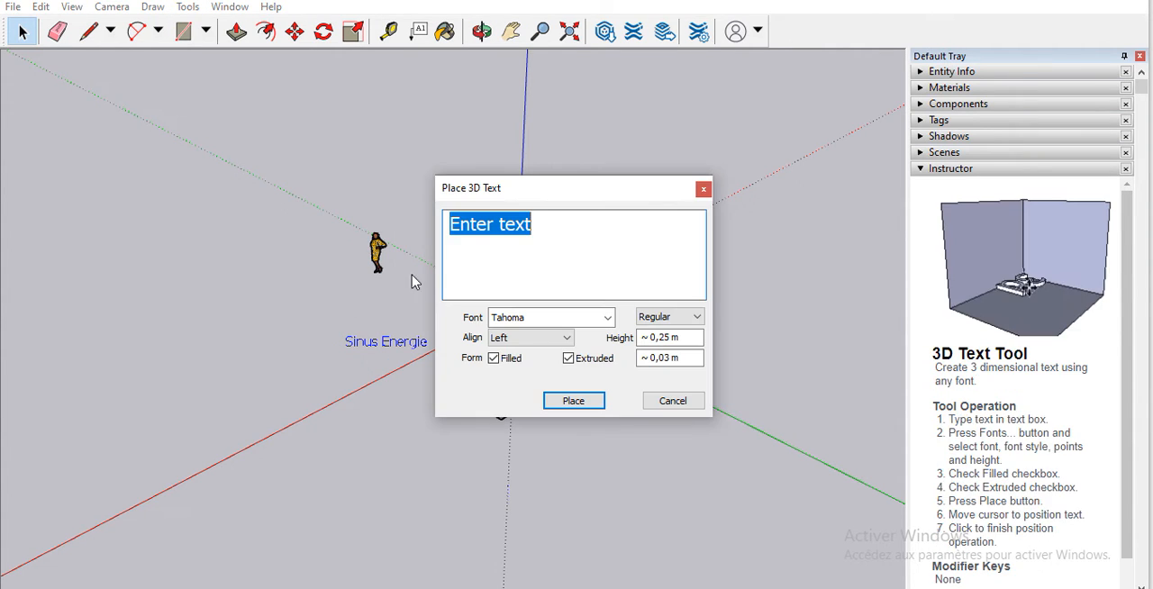
type("S")
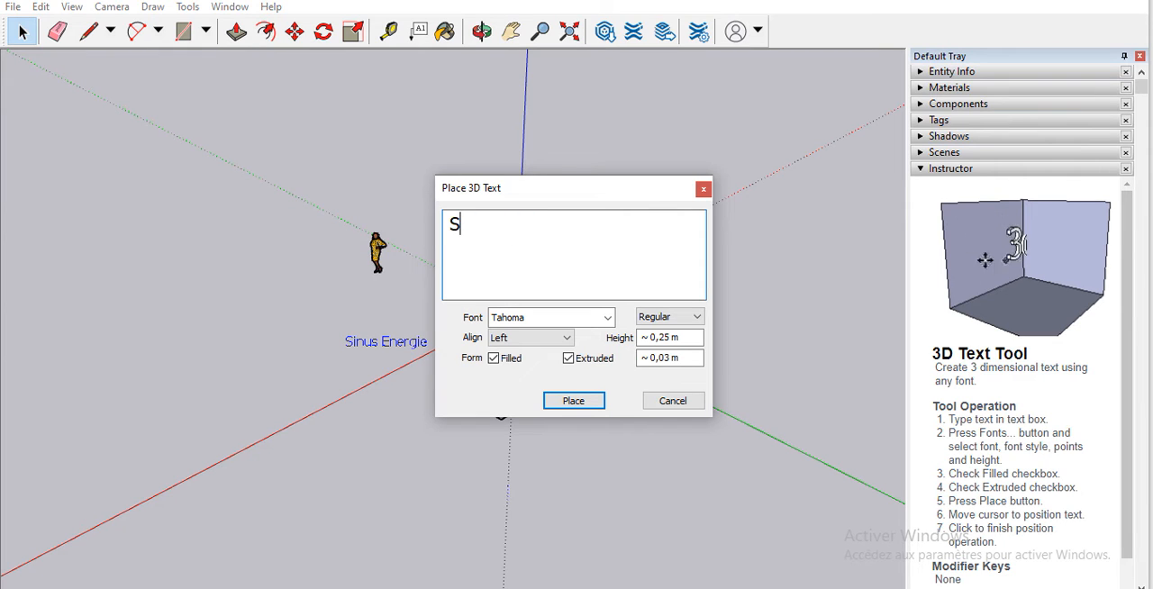
type("inus E")
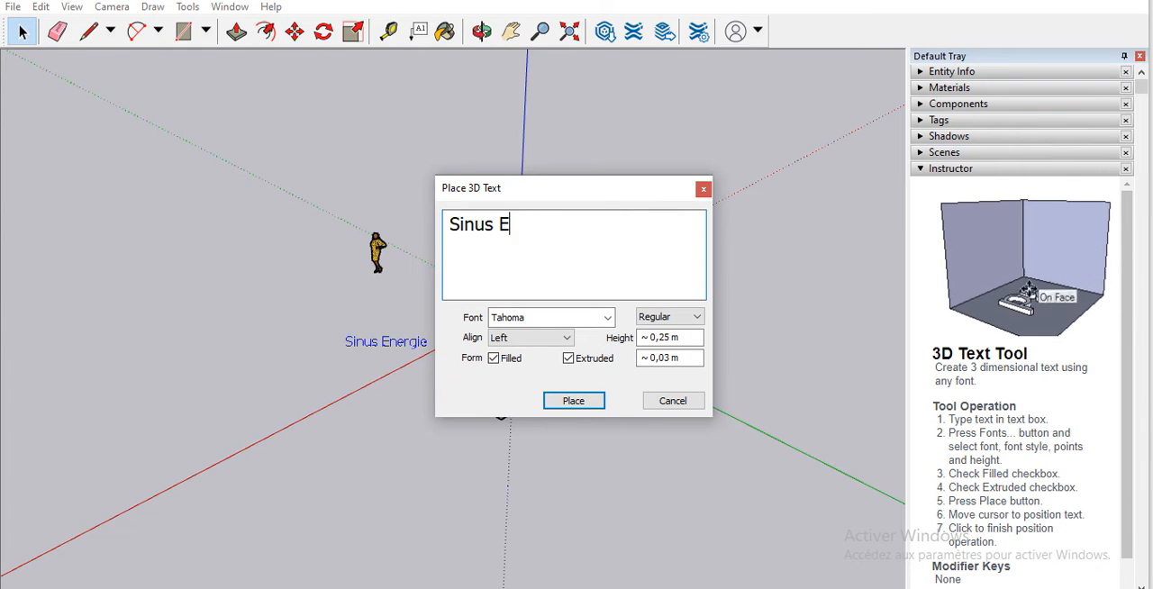
type("bergie")
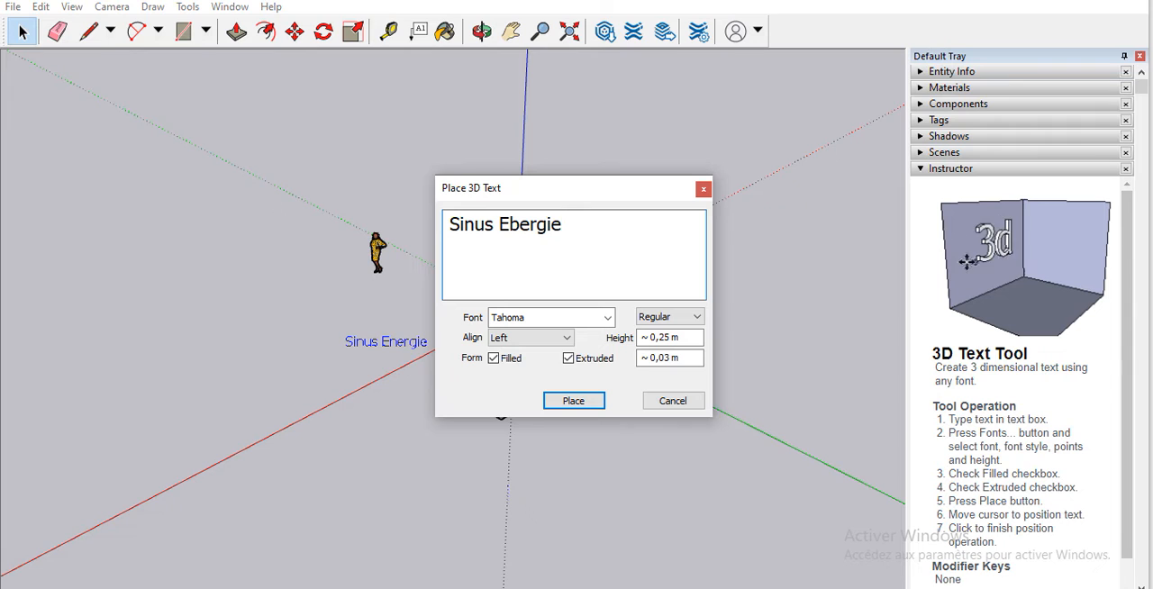
Step: Format the 3D text in Times New Roman, Italic, with Center alignment
left_click(607, 318)
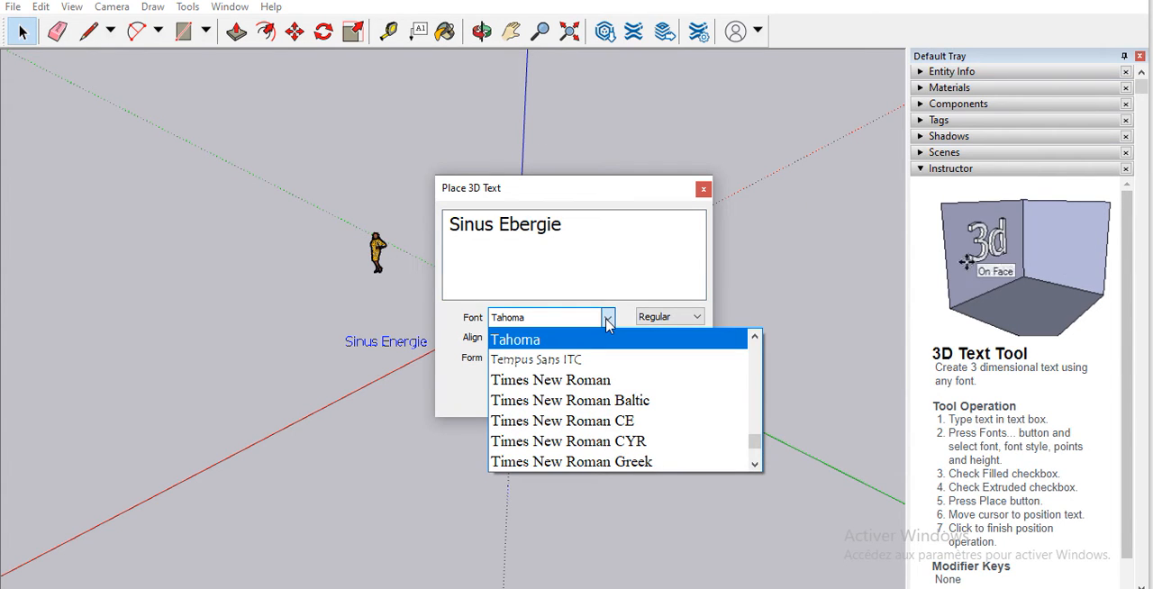
left_click(600, 382)
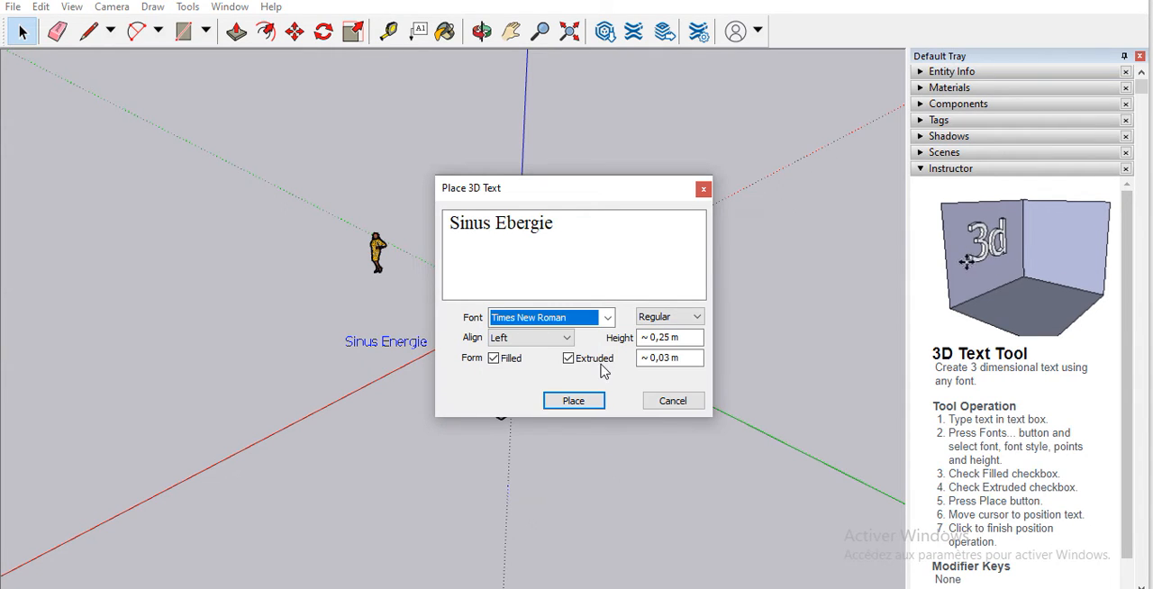
left_click(697, 317)
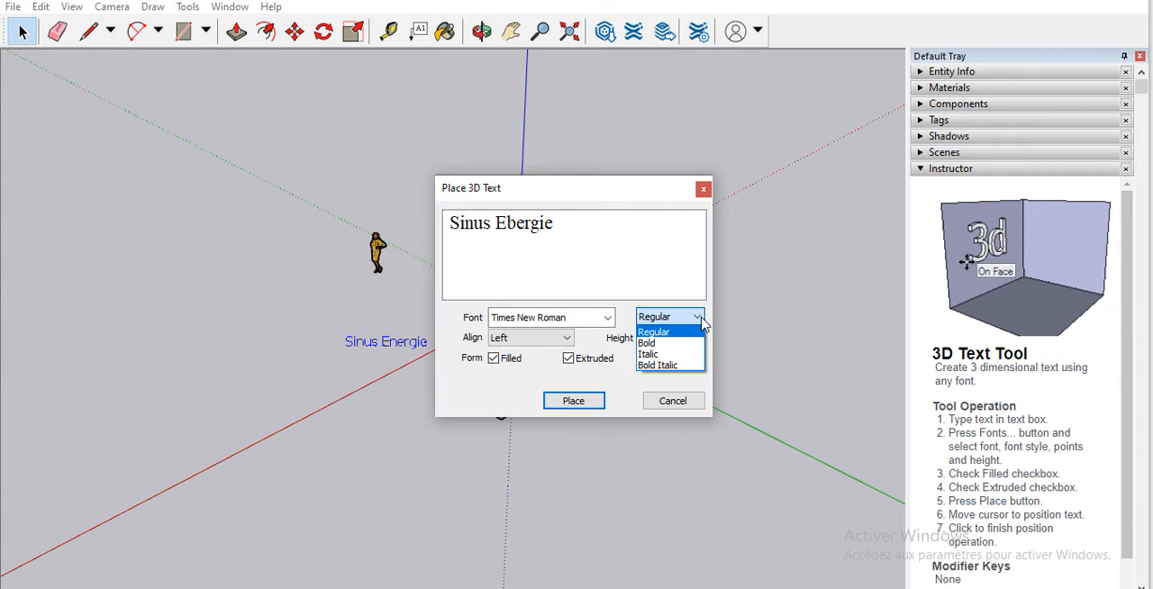
left_click(662, 355)
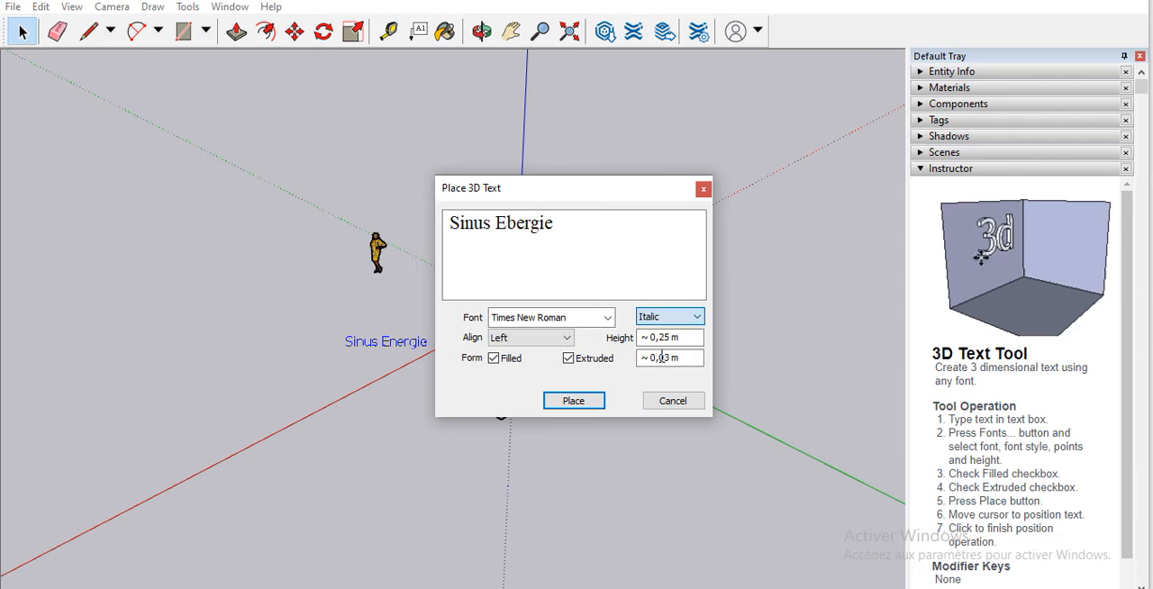
left_click(569, 338)
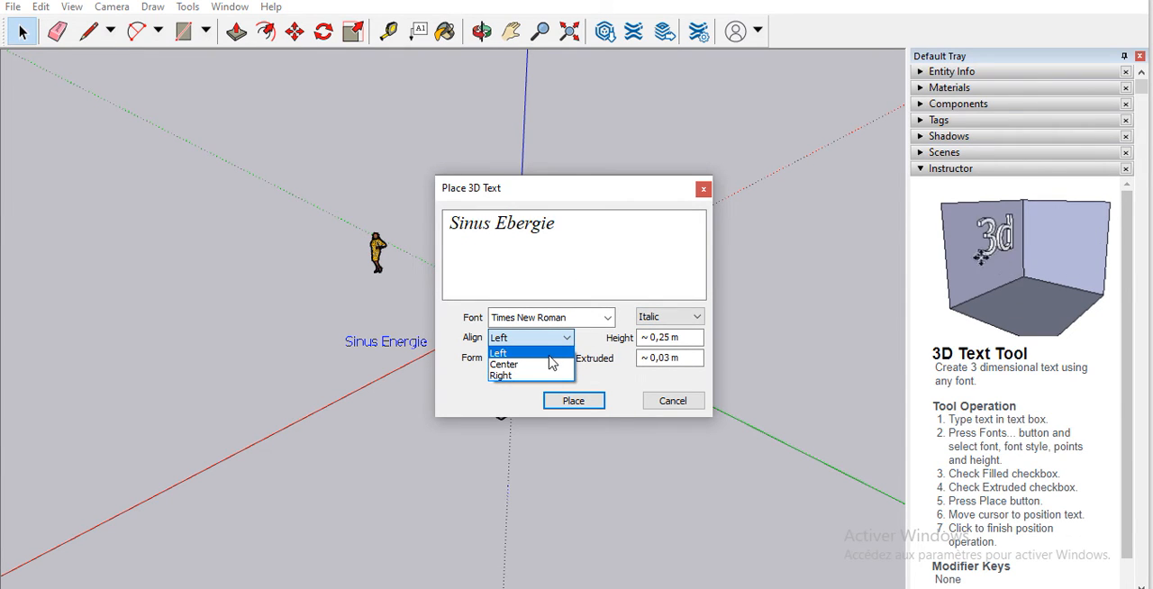
left_click(538, 365)
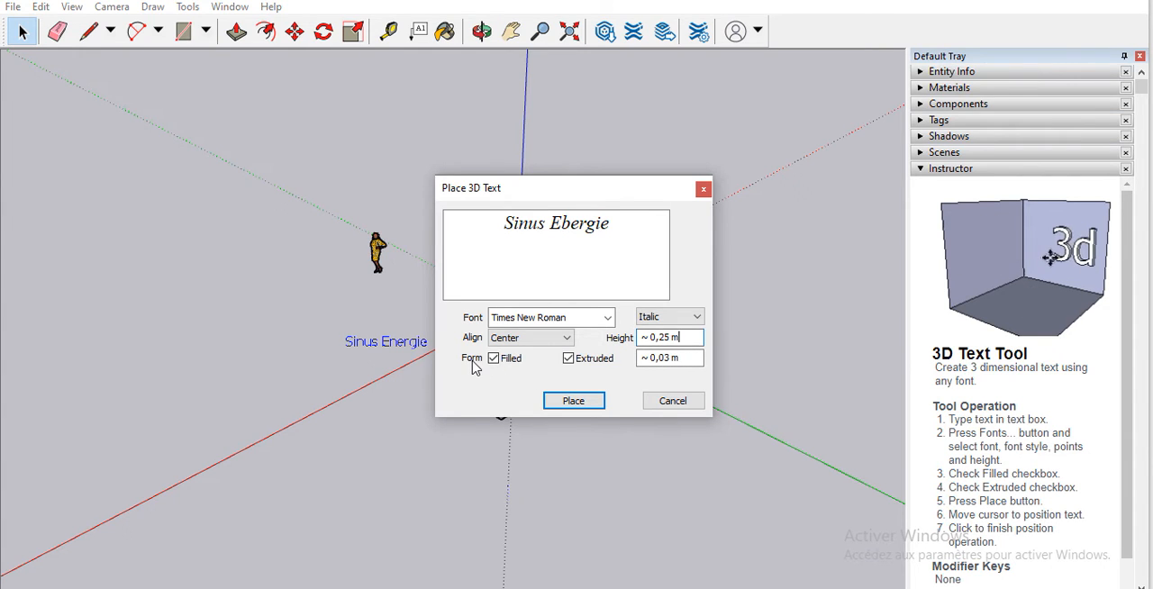
Step: Place the 3D text flat on the ground, between the scale figure and the red axis's far side, and inspect it up close
left_click(571, 400)
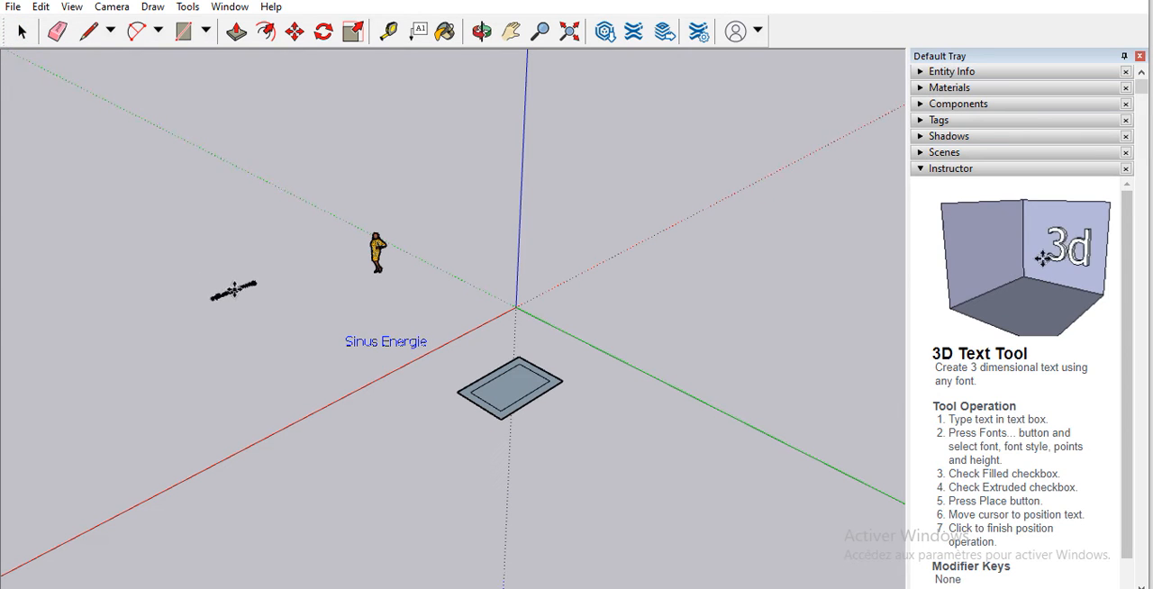
left_click(236, 286)
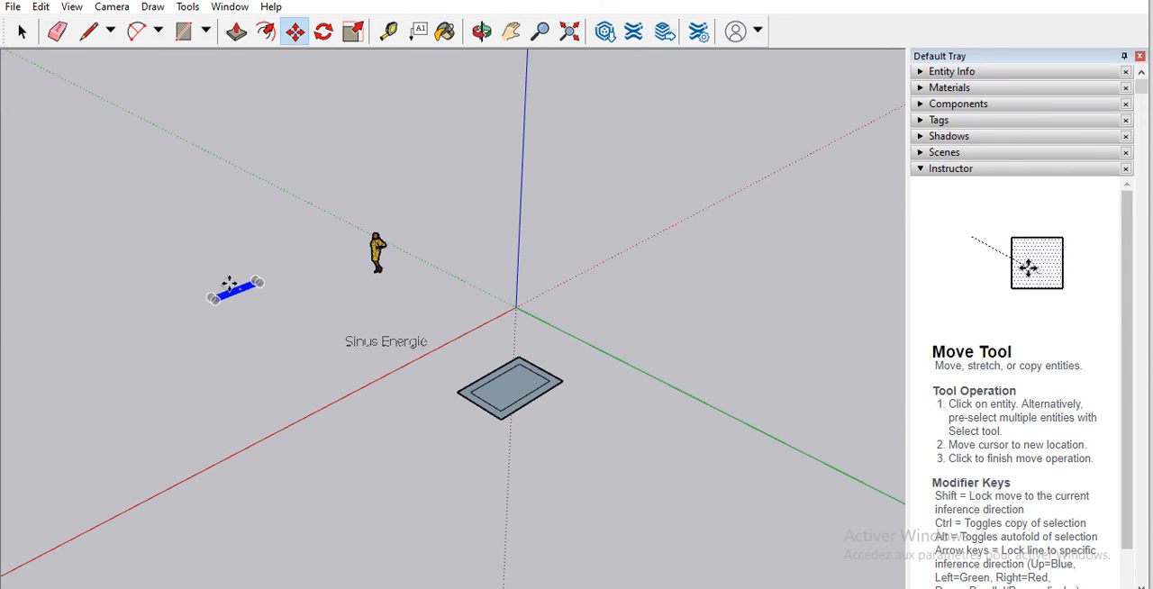
scroll(235, 284, "up", 5)
scroll(238, 281, "up", 6)
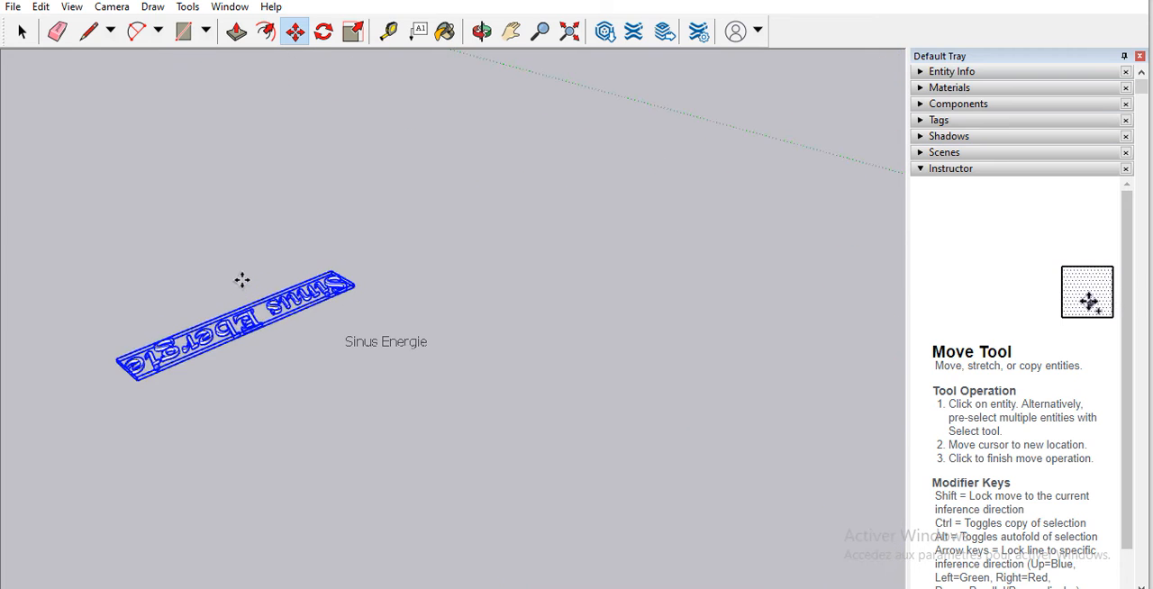
scroll(262, 311, "down", 2)
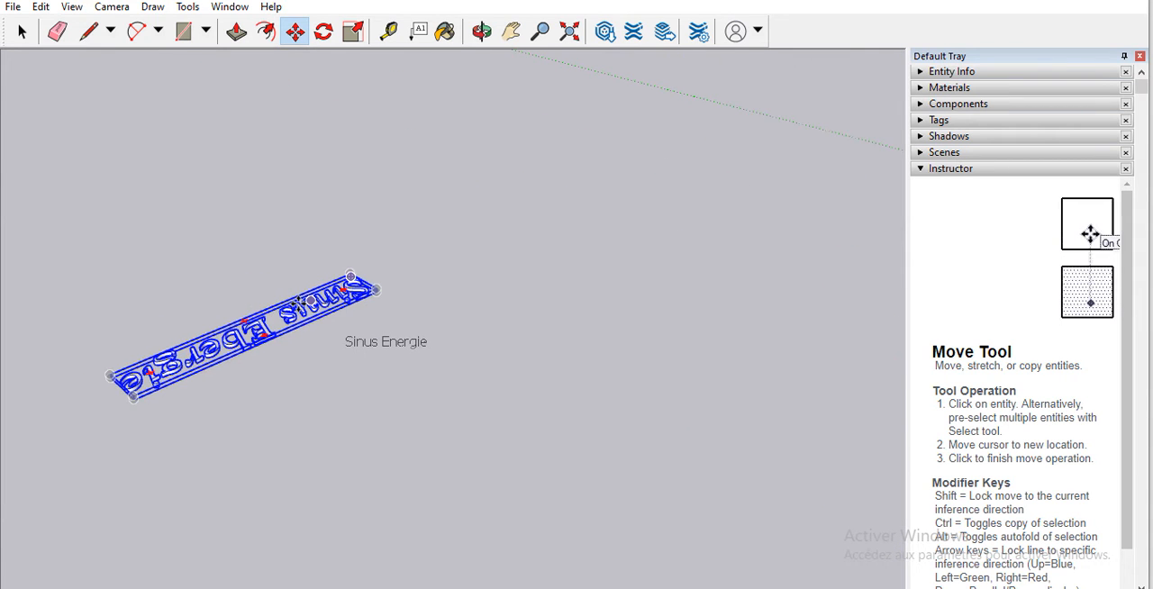
scroll(358, 287, "down", 2)
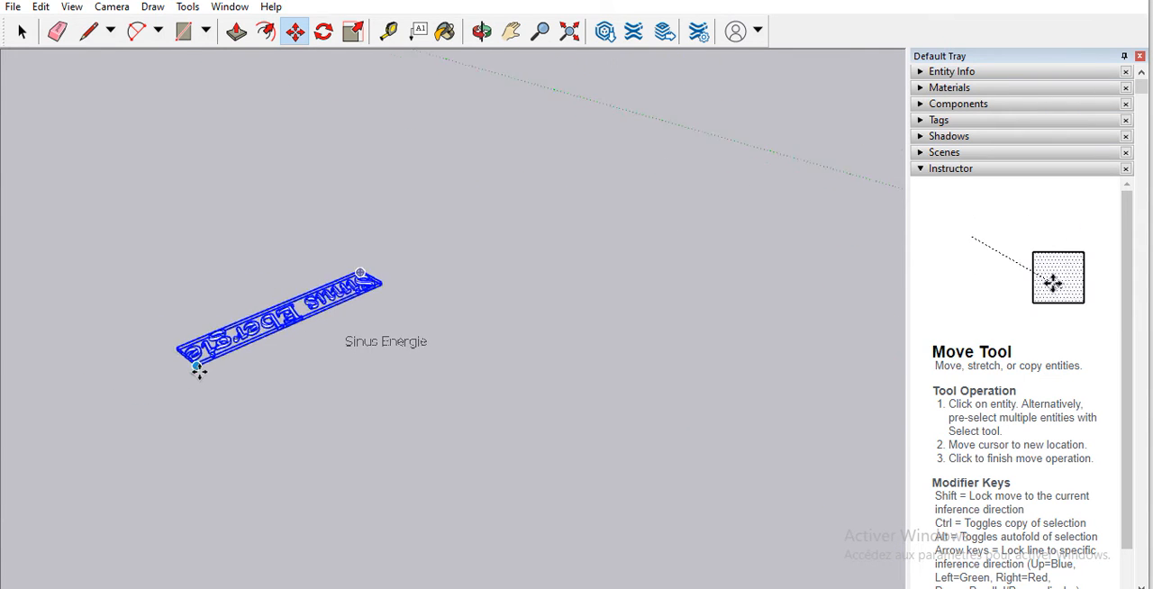
scroll(220, 356, "up", 3)
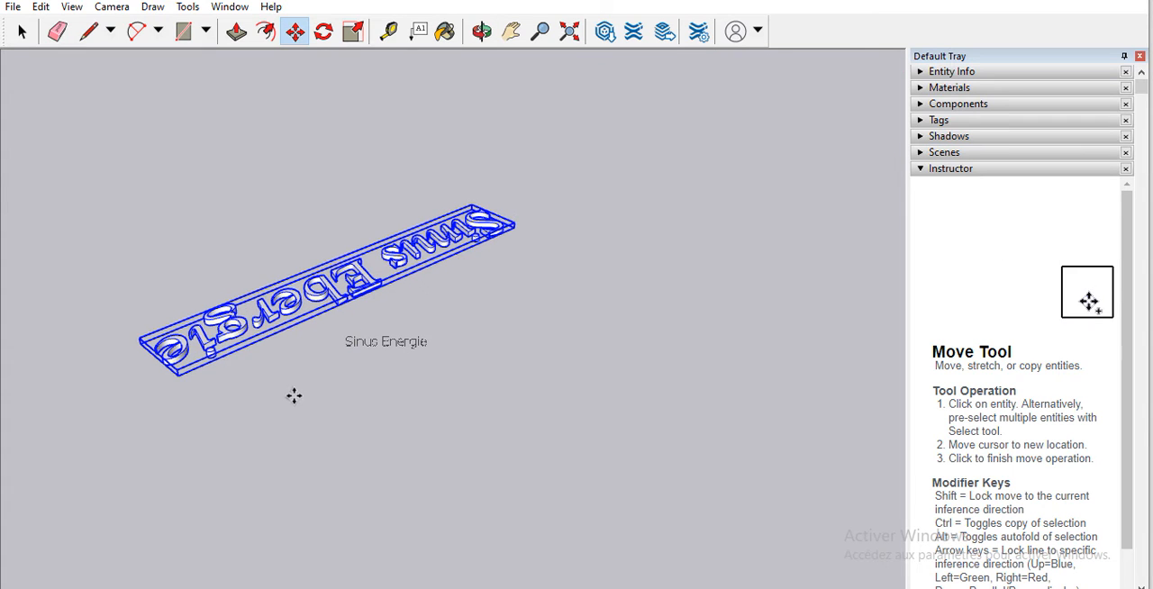
Step: Try to move the 3D text beside the "Sinus Energie" screen text and undo the move
scroll(432, 356, "down", 5)
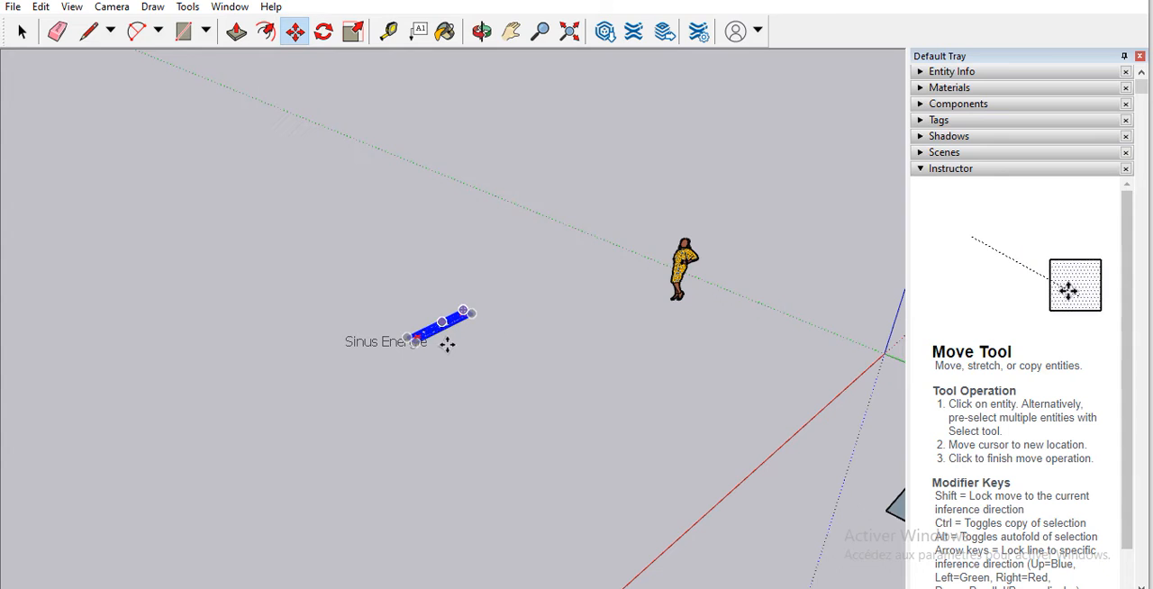
scroll(453, 325, "up", 5)
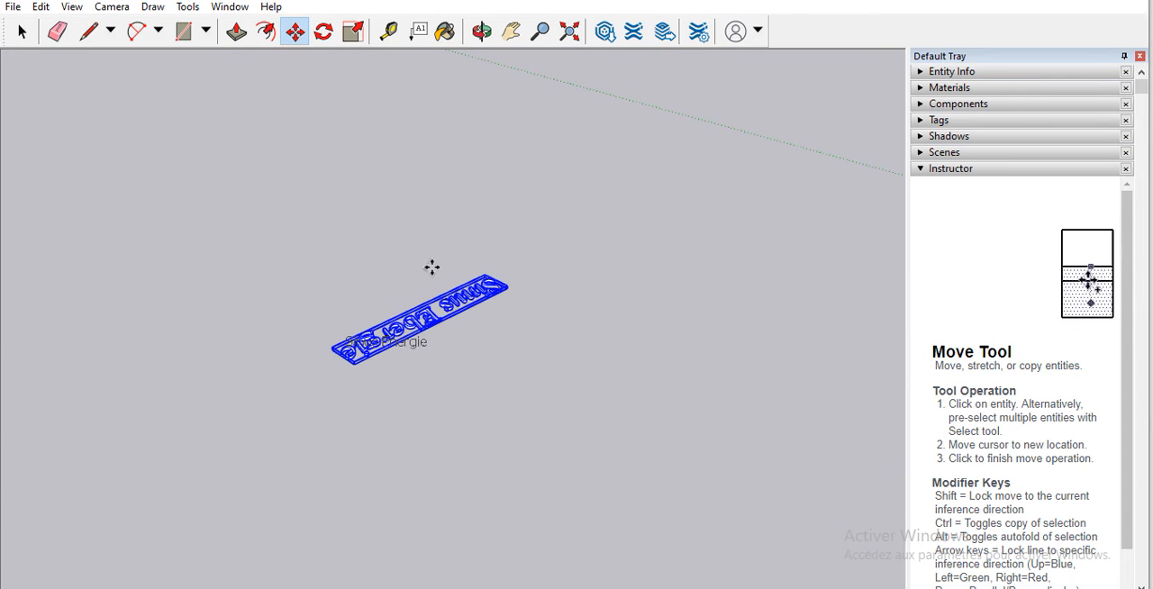
scroll(403, 180, "down", 2)
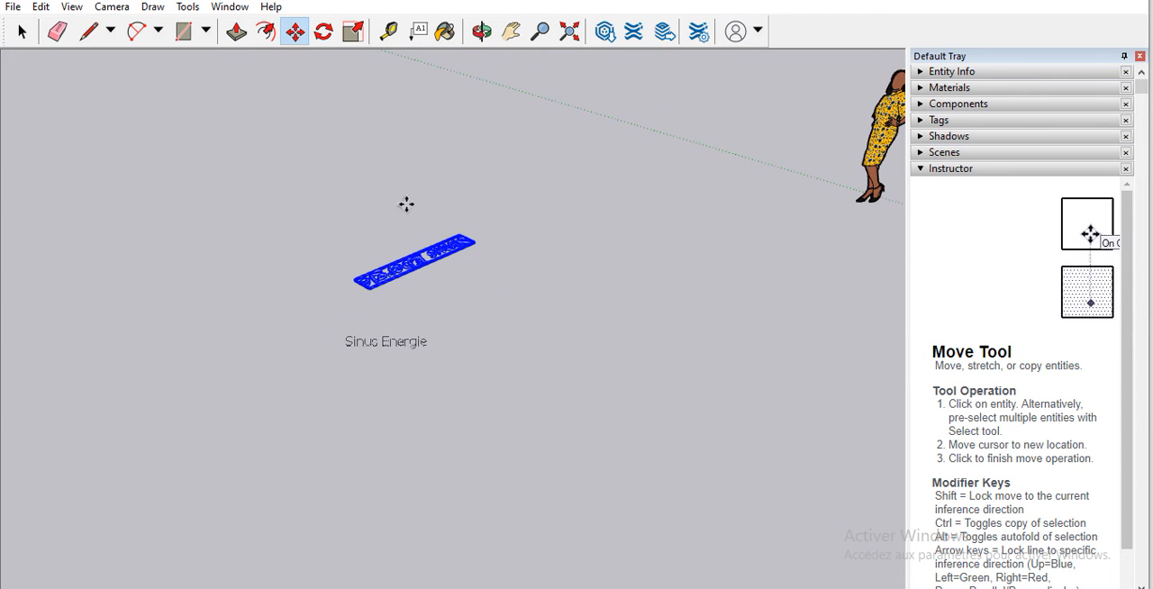
left_click(403, 341)
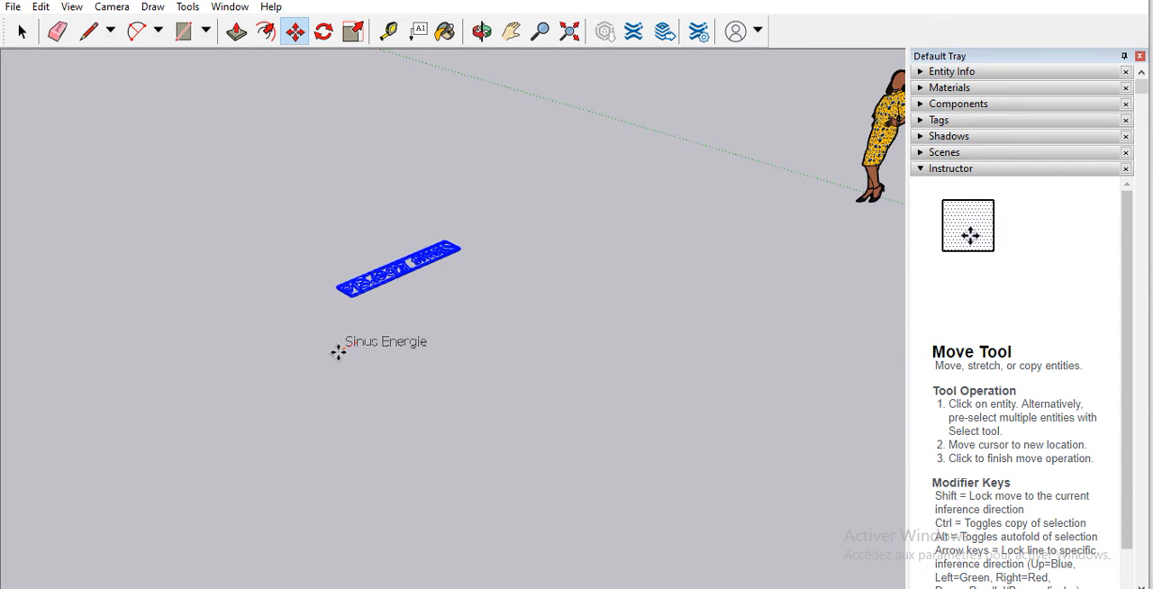
left_click(350, 341)
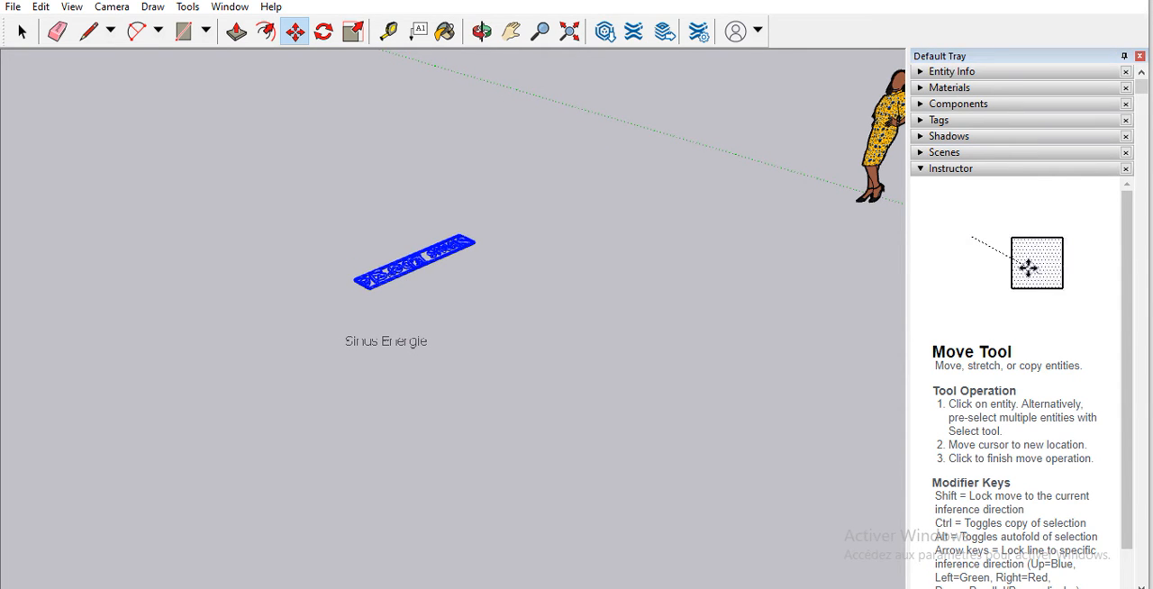
key("ctrl+z")
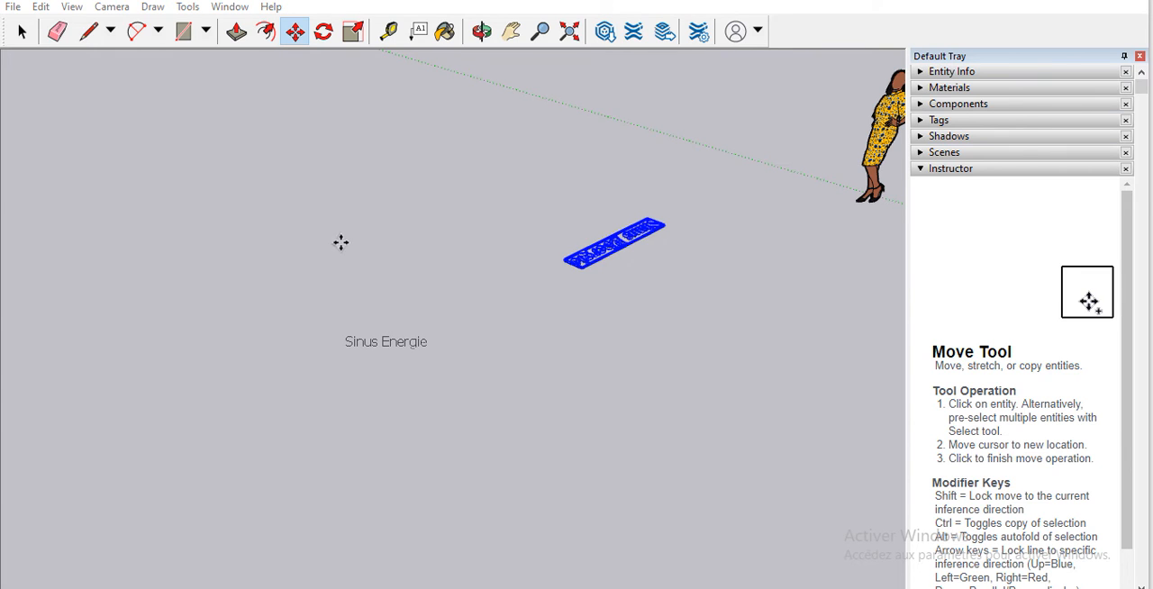
Step: Delete the "Sinus Energie" screen text
left_click(22, 36)
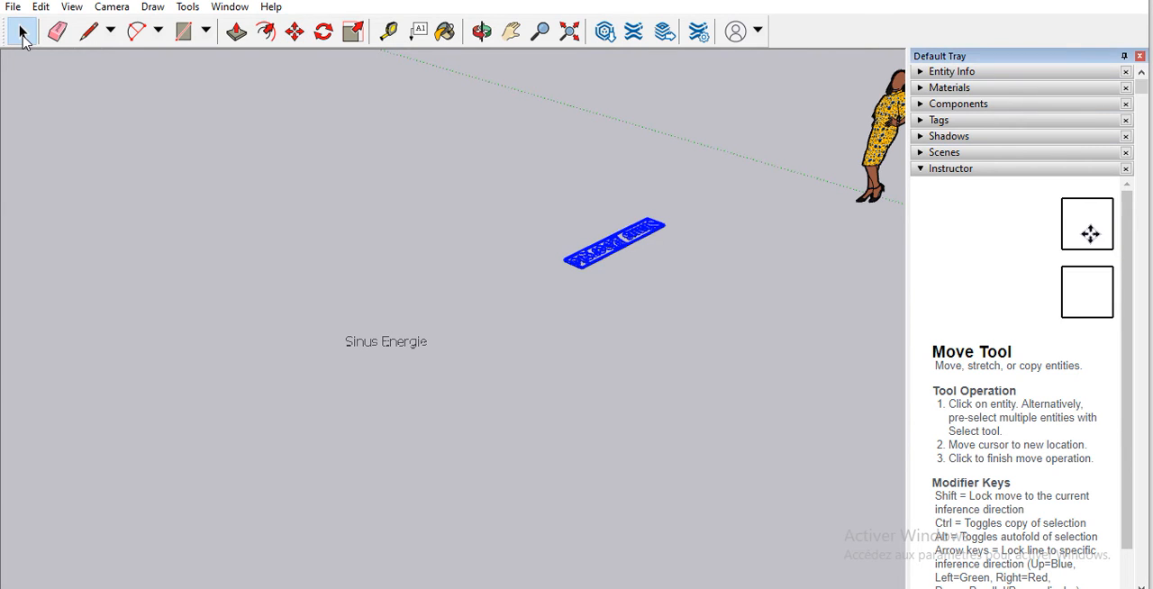
left_click(361, 343)
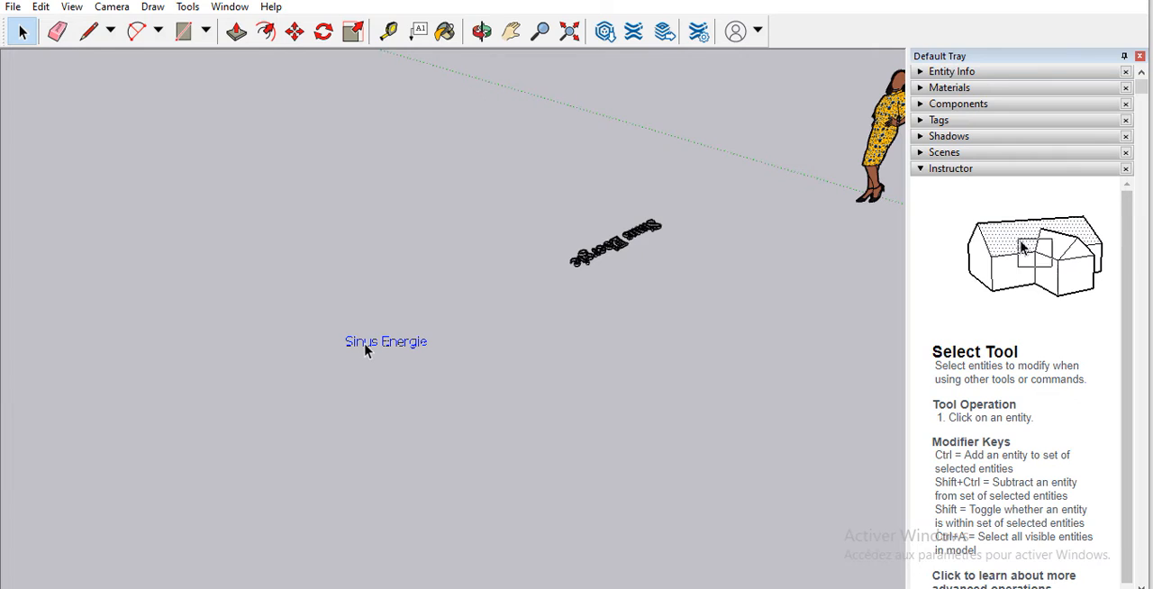
key("Delete")
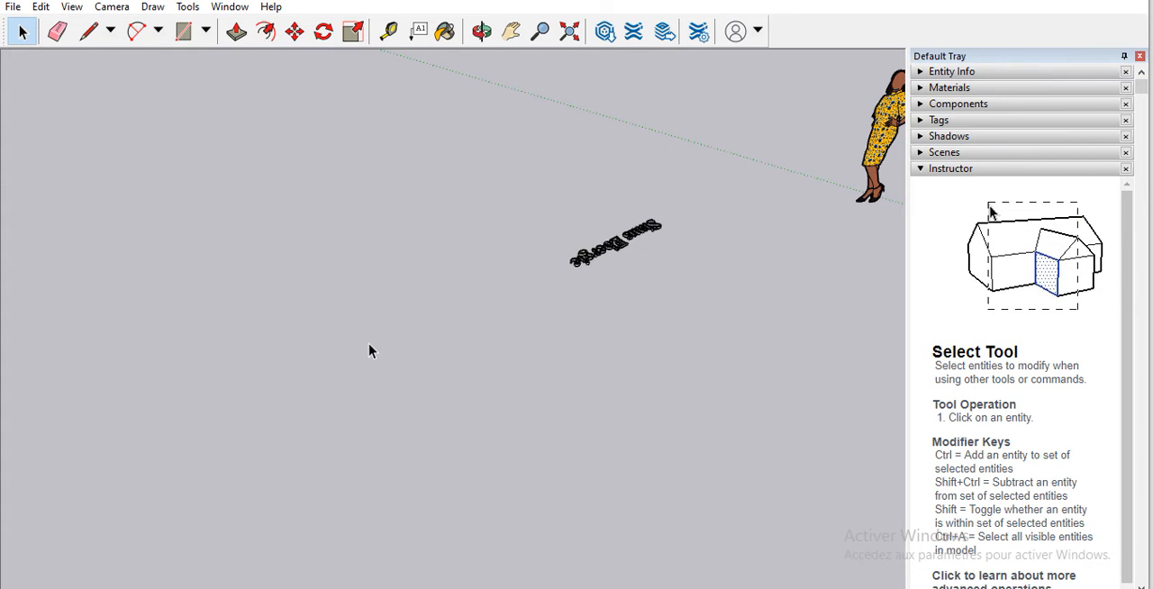
Step: Rotate the 3D text in a vertical plane about its corner at the "S" end until it stands upright, reading downward
left_click(587, 260)
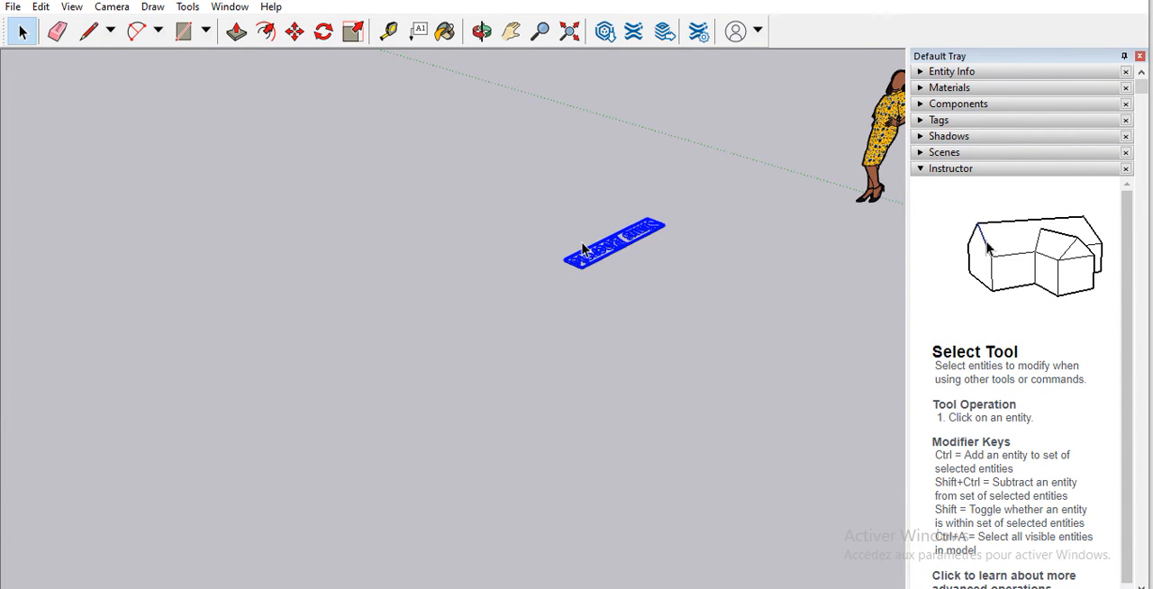
scroll(647, 235, "up", 5)
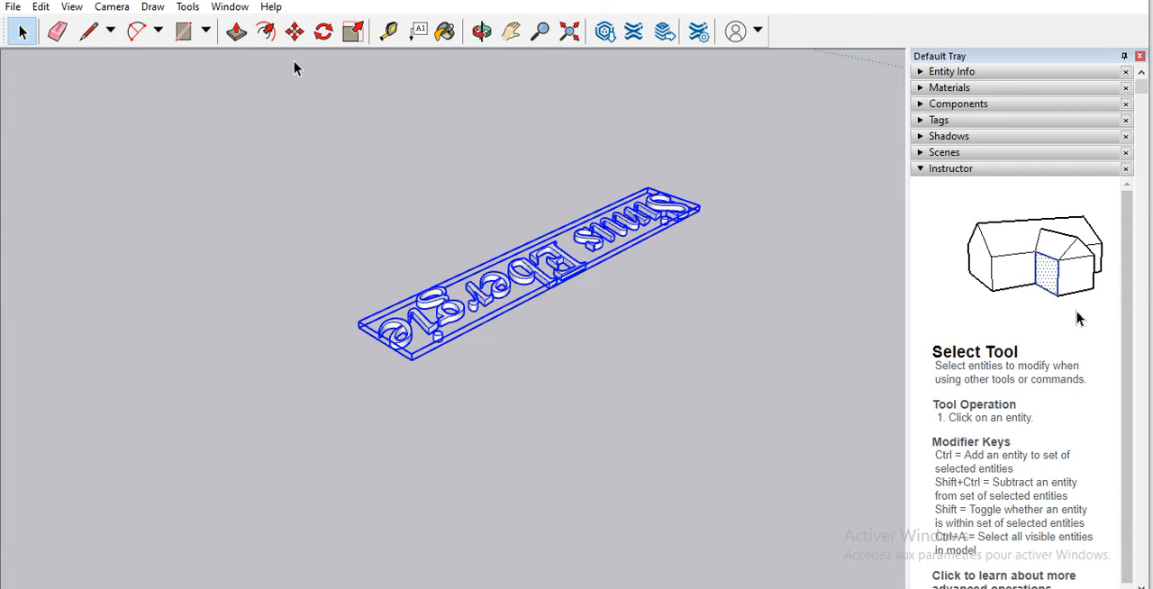
left_click(323, 34)
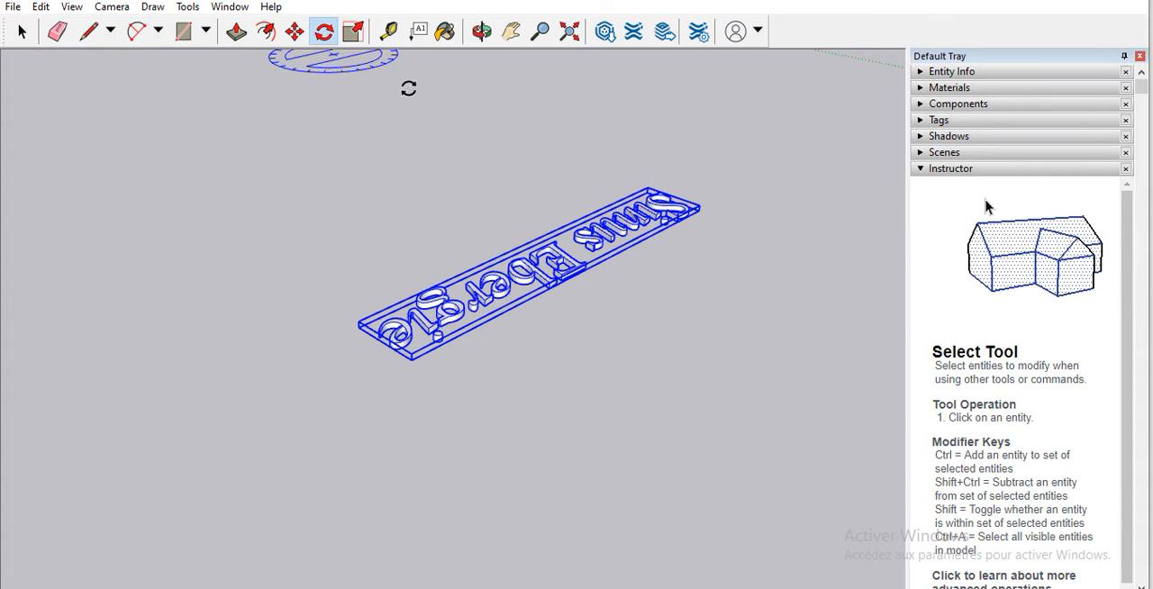
scroll(442, 112, "down", 6)
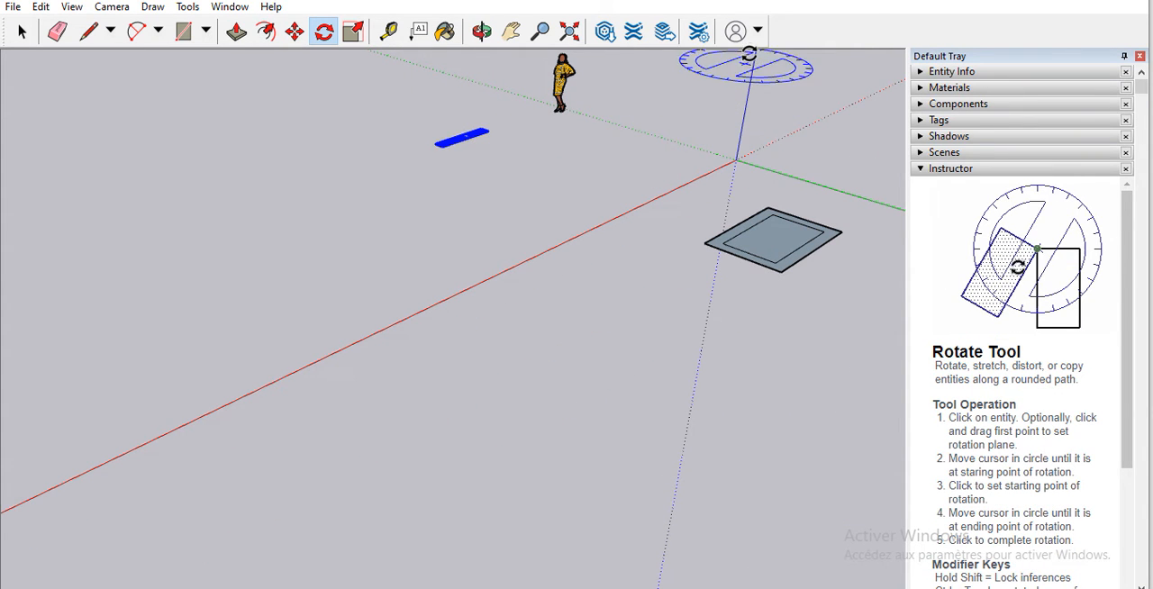
left_click(649, 202)
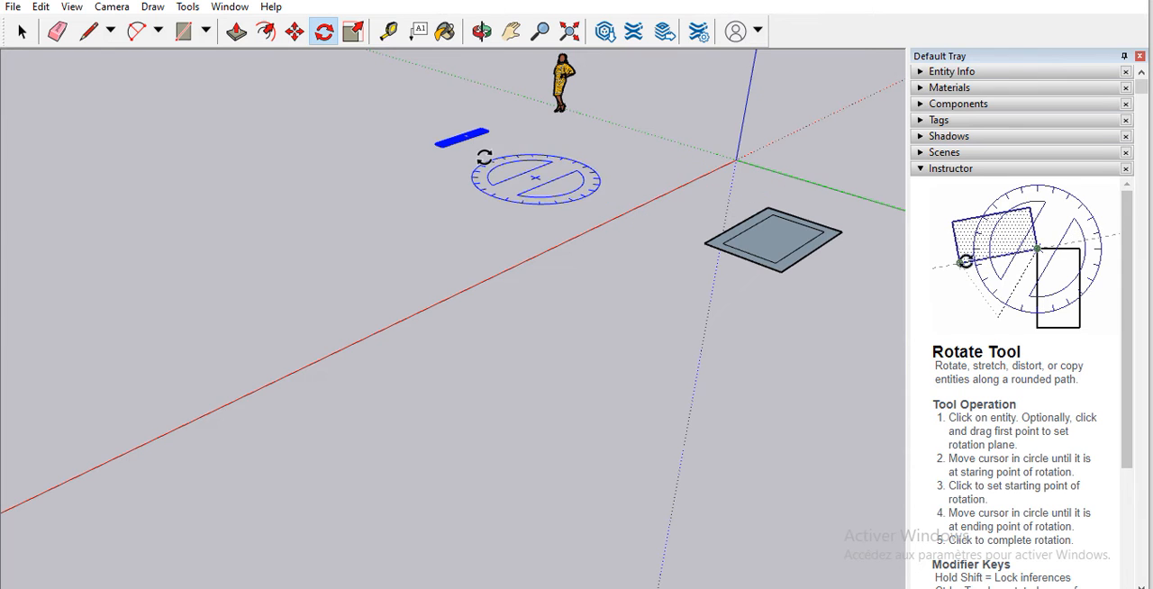
scroll(481, 154, "up", 5)
scroll(521, 135, "up", 4)
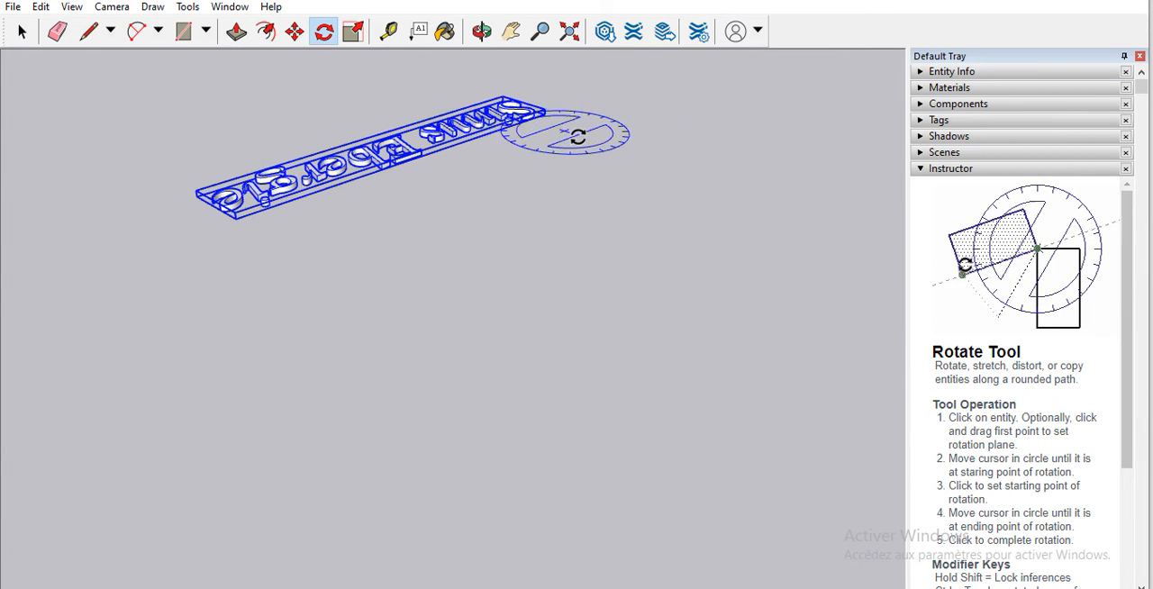
scroll(576, 135, "down", 6)
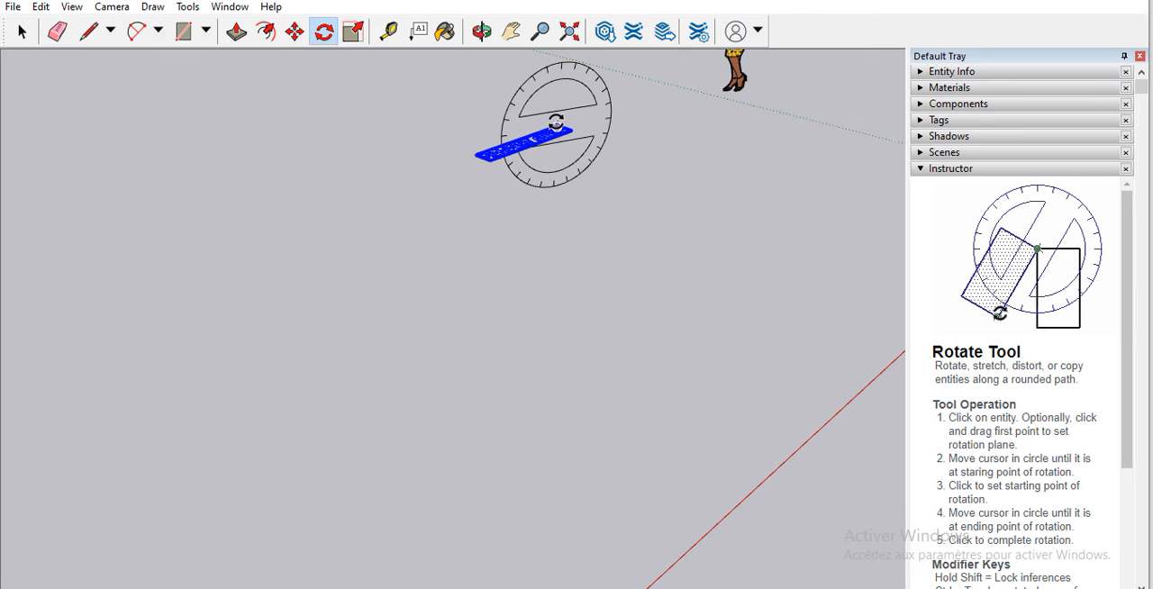
left_click(556, 127)
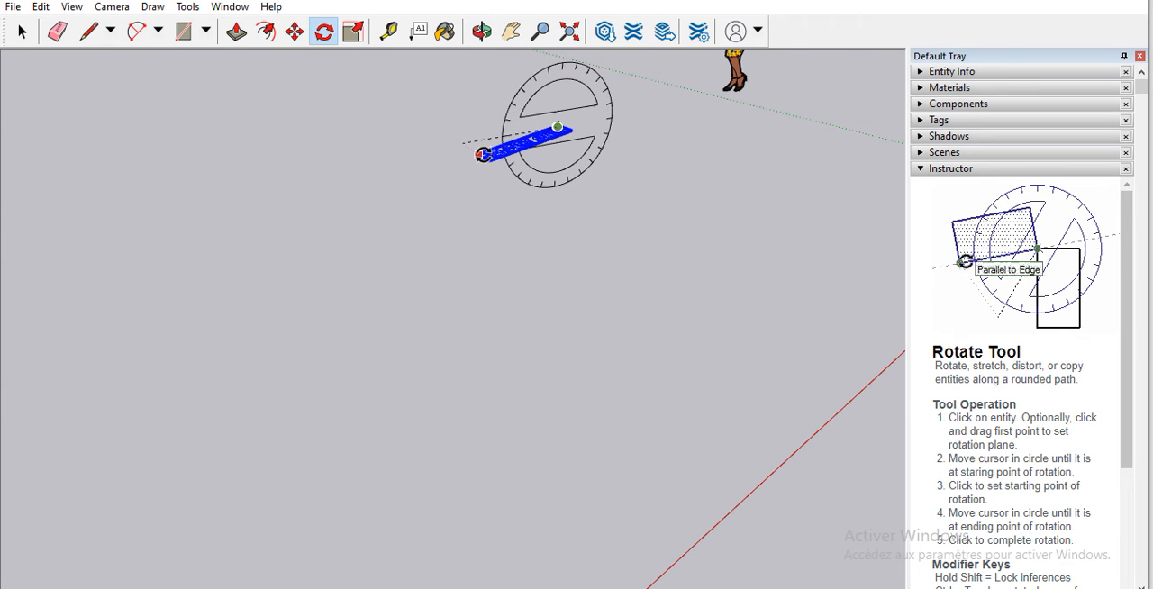
scroll(478, 155, "up", 3)
left_click(475, 148)
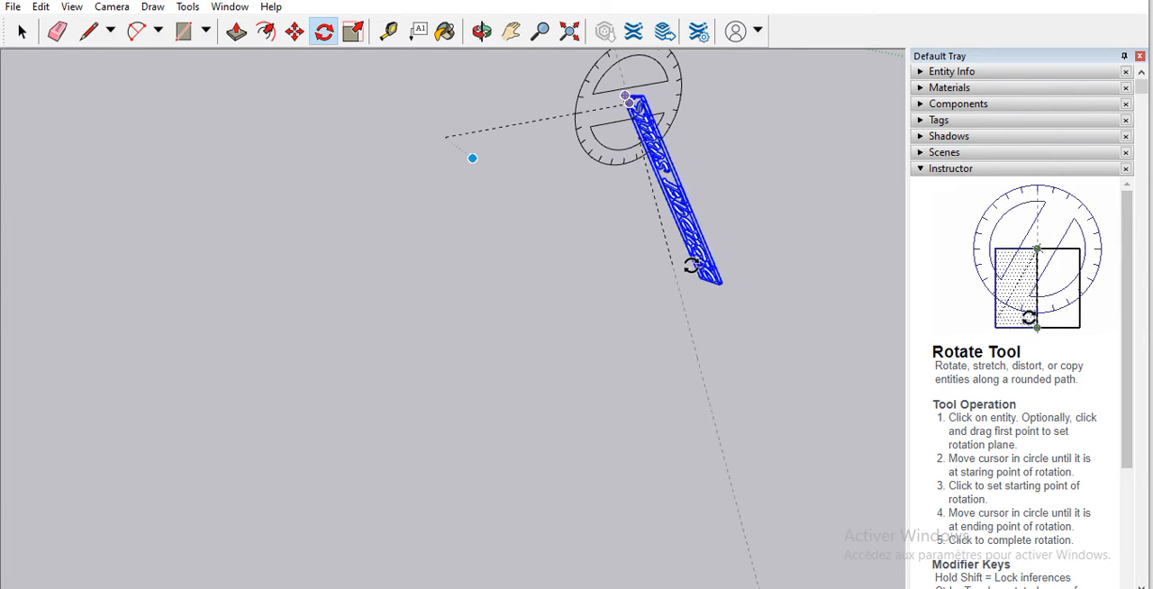
left_click(601, 295)
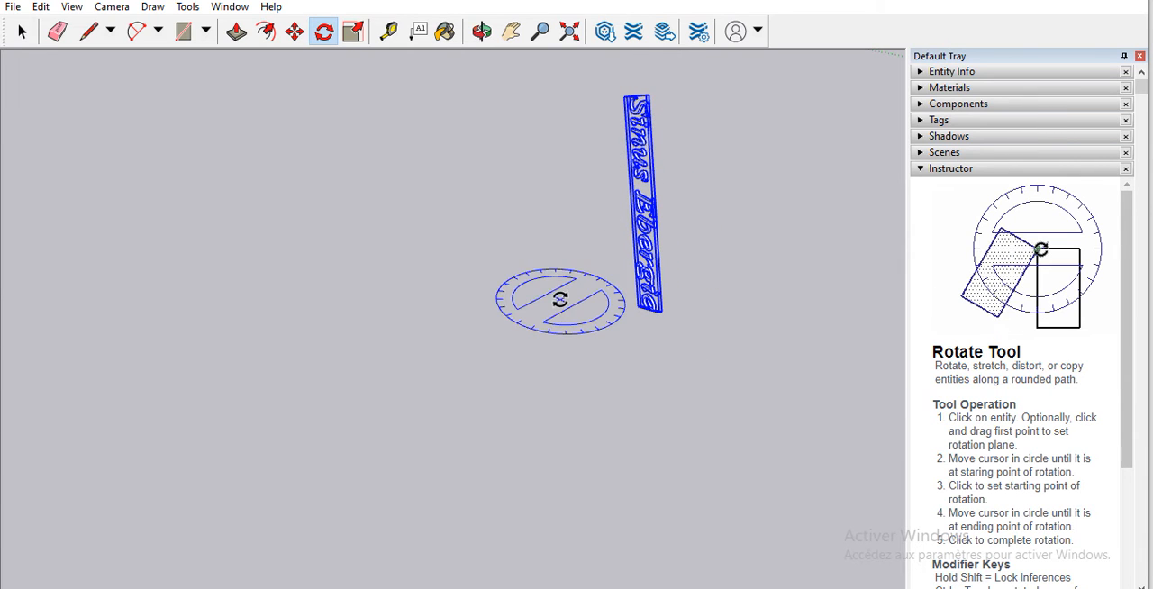
Step: Rotate the upright 3D text horizontally about its upper corner so its lettered face turns towards the view
left_click(623, 99)
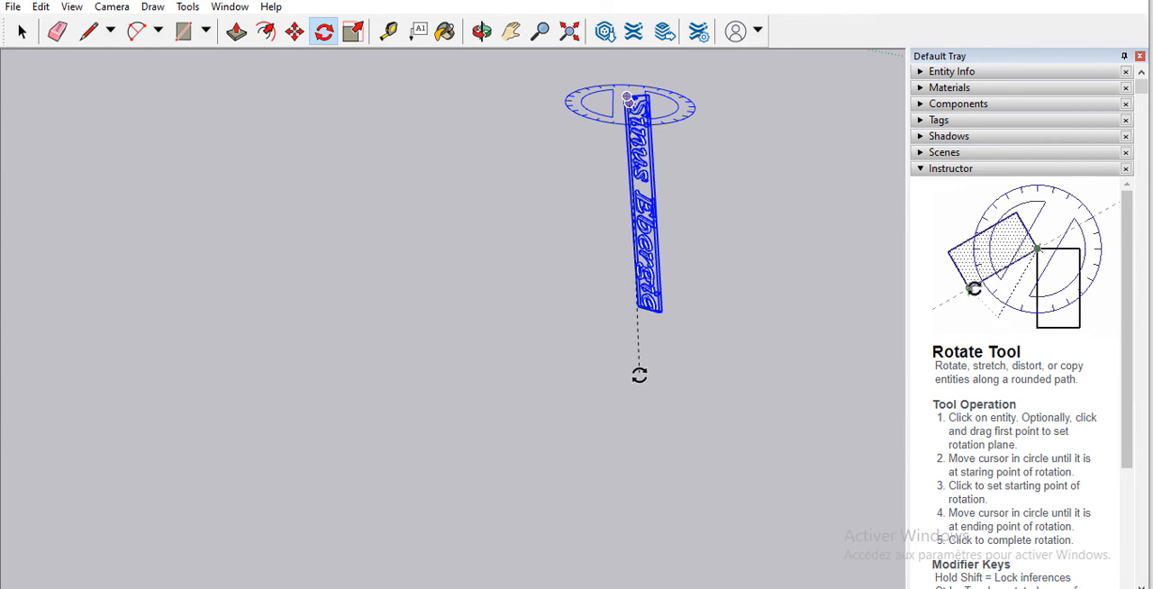
left_click(638, 375)
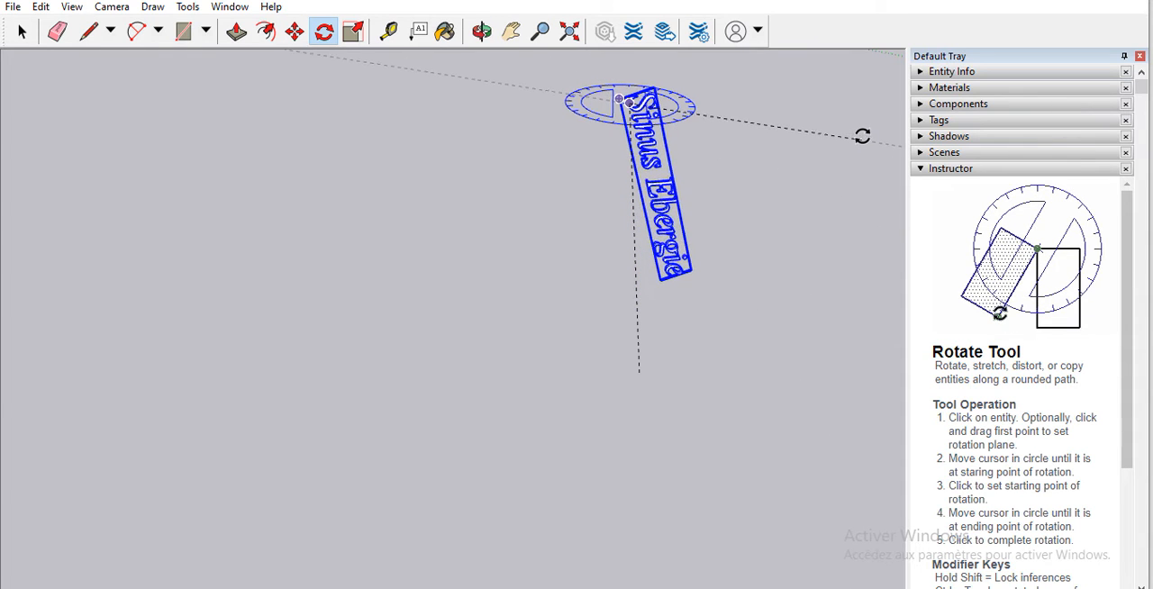
left_click(837, 155)
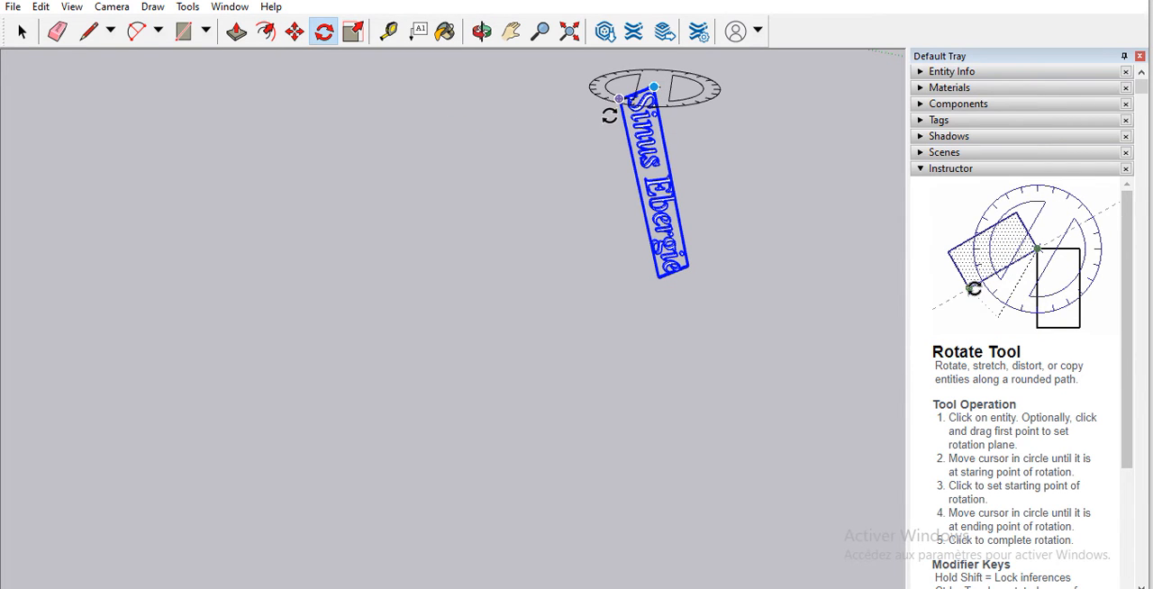
left_click(610, 114)
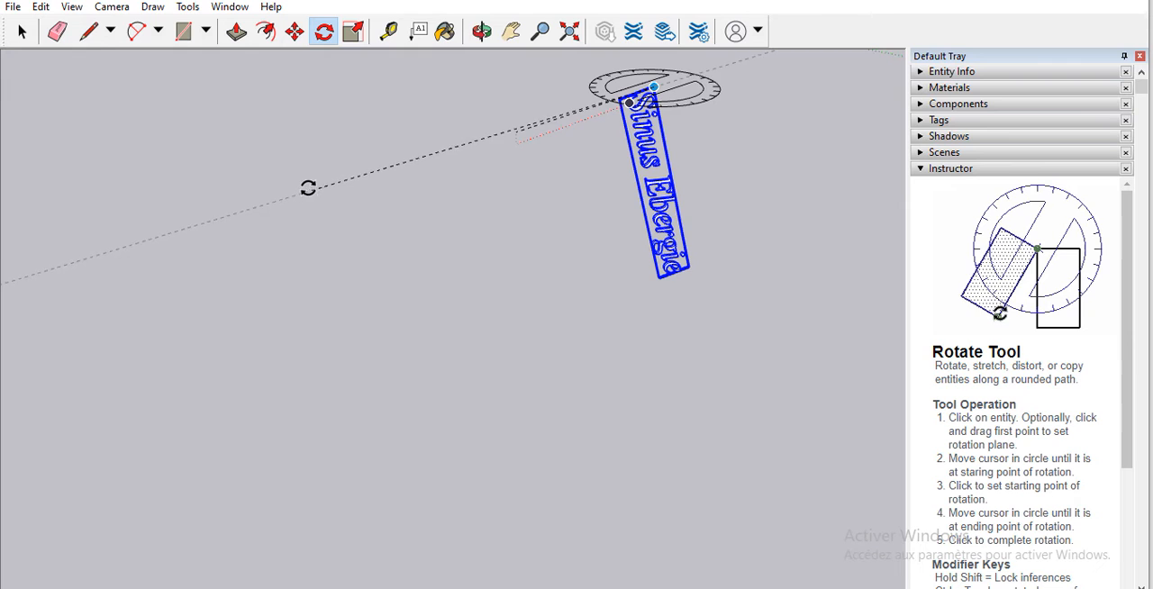
left_click(308, 188)
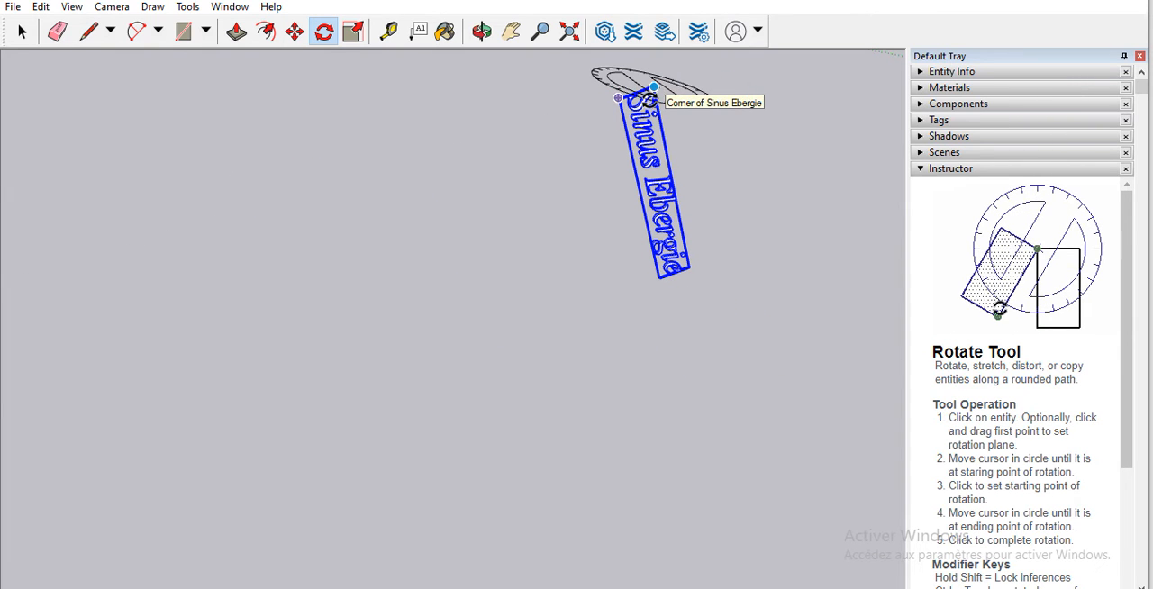
Step: Turn the upright 3D text slightly further in the horizontal plane about its upper outer corner
left_click(619, 98)
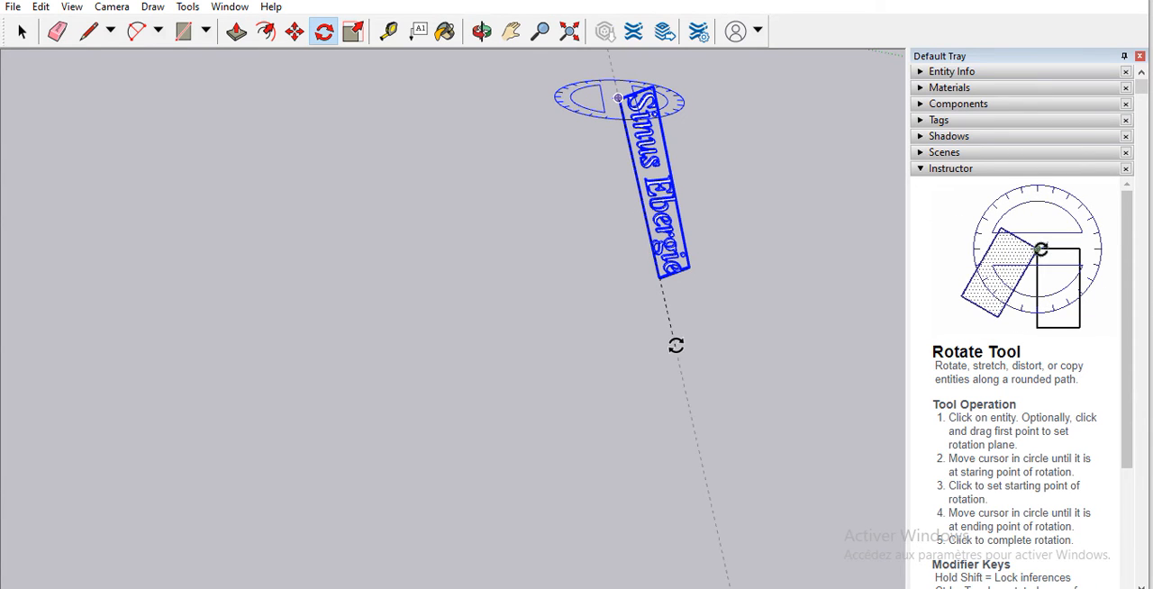
left_click(675, 345)
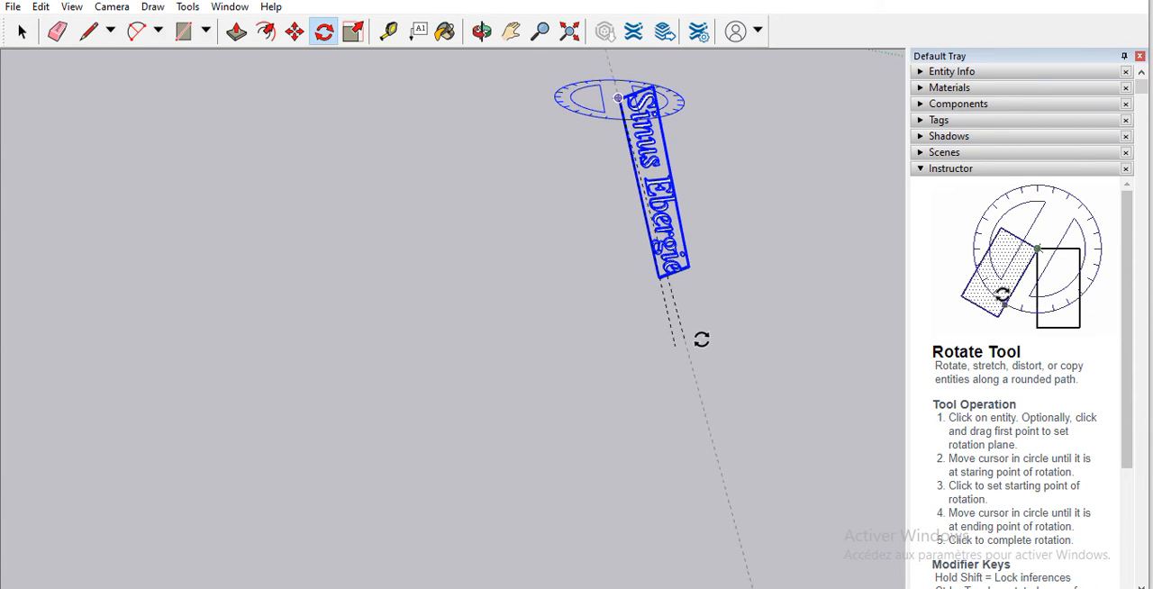
left_click(796, 239)
Step: Try small further rotations of the upright 3D text about its origin corner beside the "S"
scroll(674, 180, "up", 2)
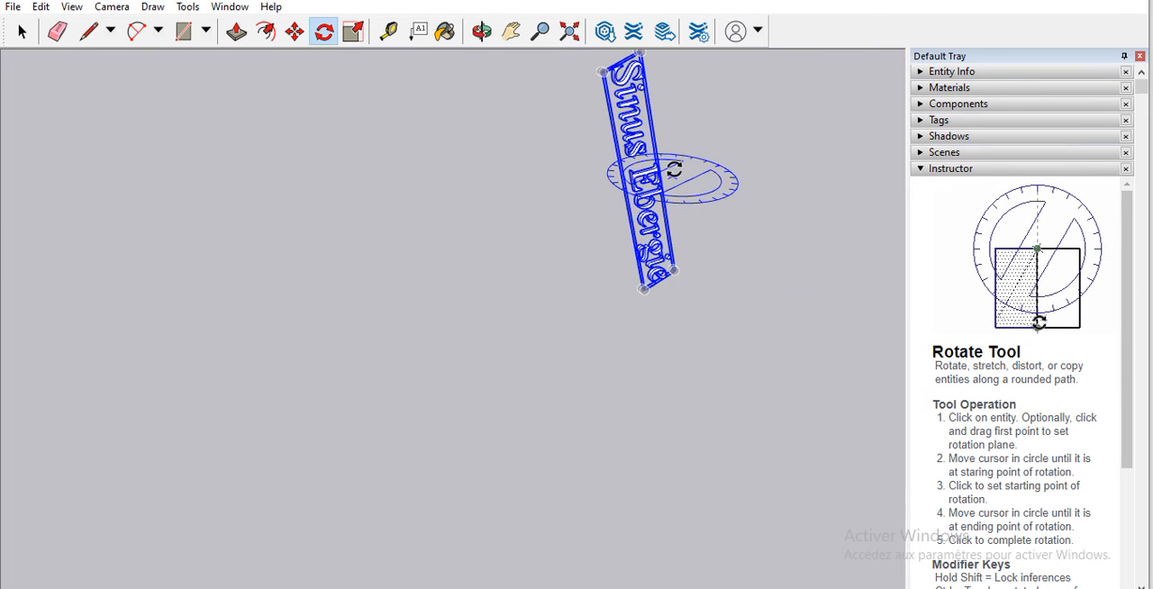
scroll(708, 198, "down", 5)
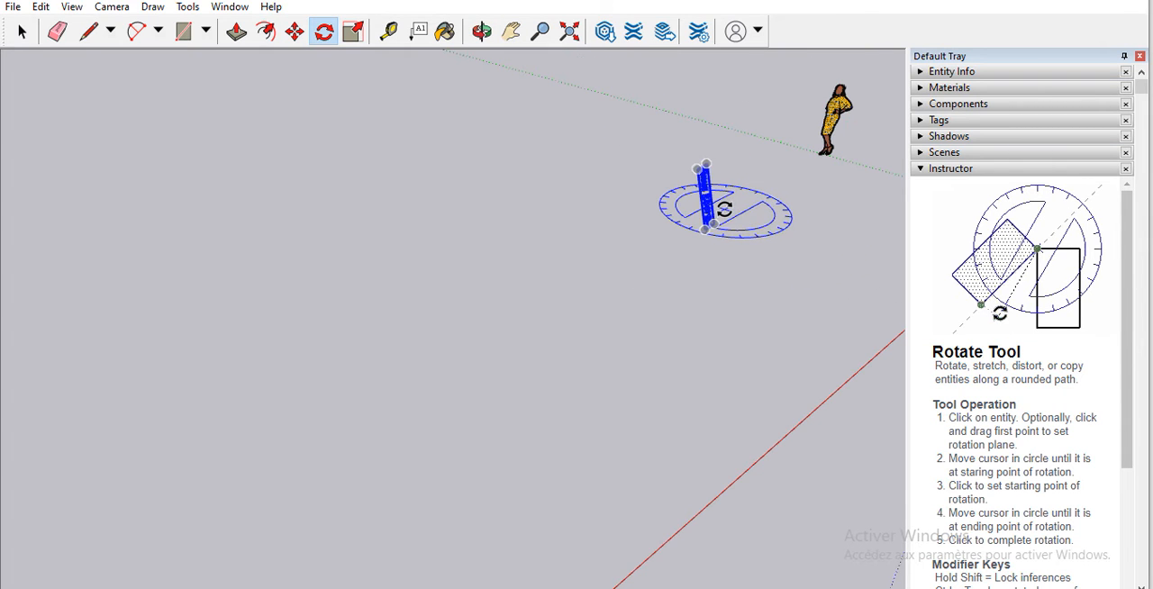
scroll(721, 209, "up", 4)
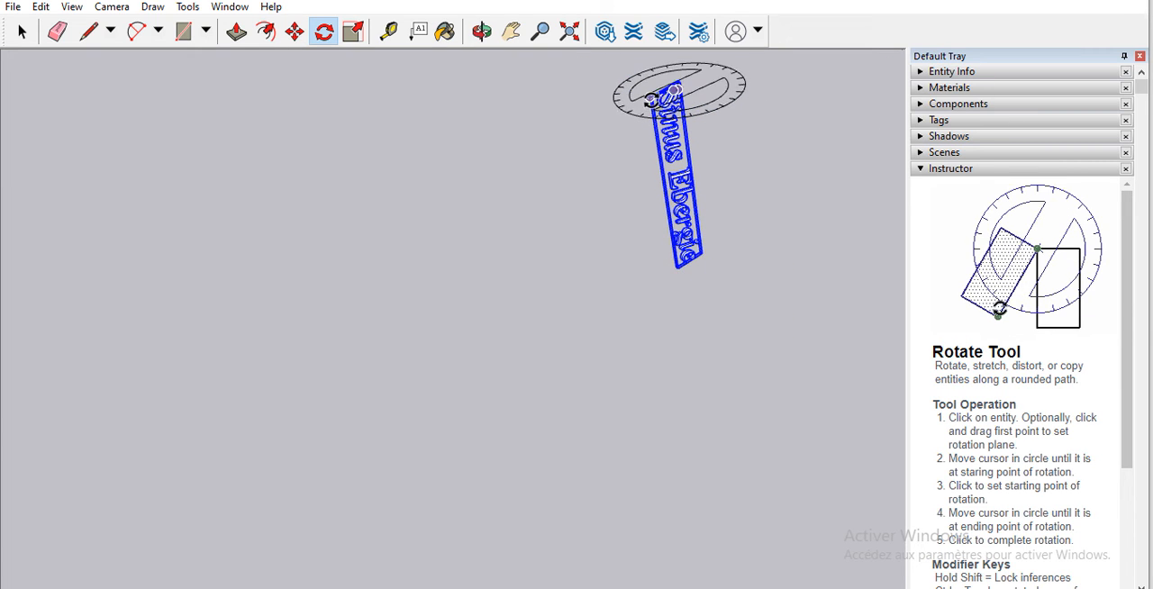
left_click(650, 97)
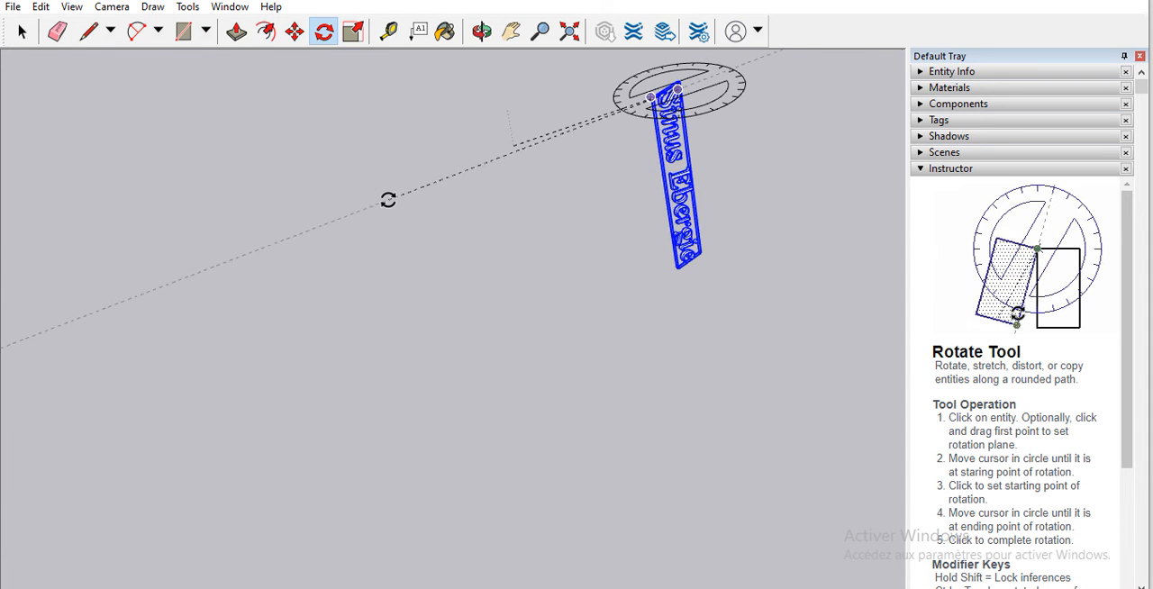
left_click(388, 200)
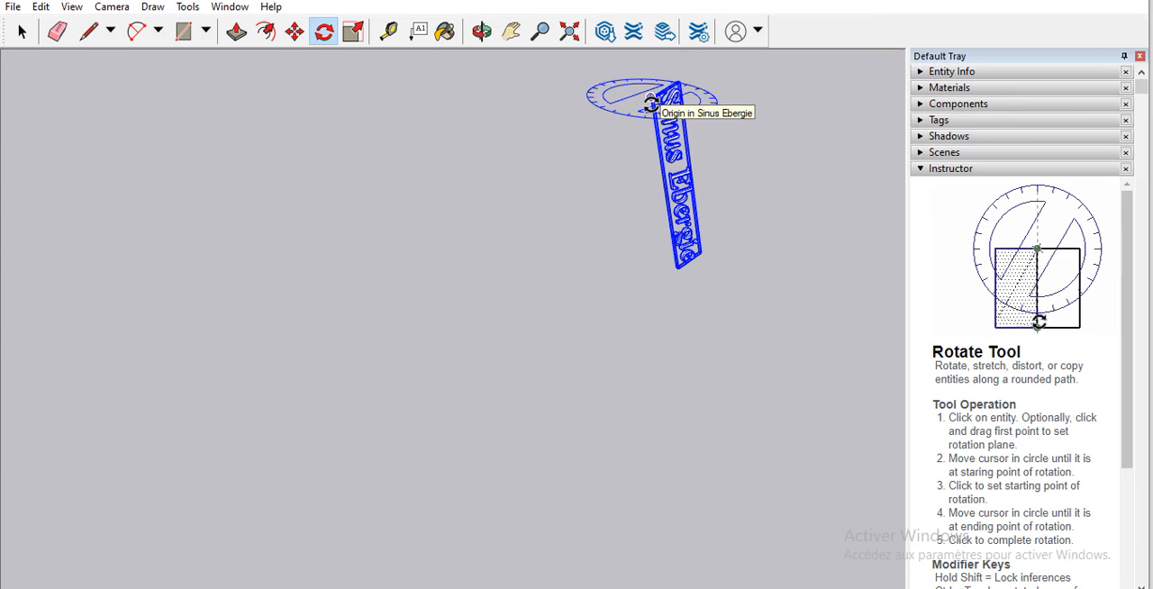
left_click(660, 99)
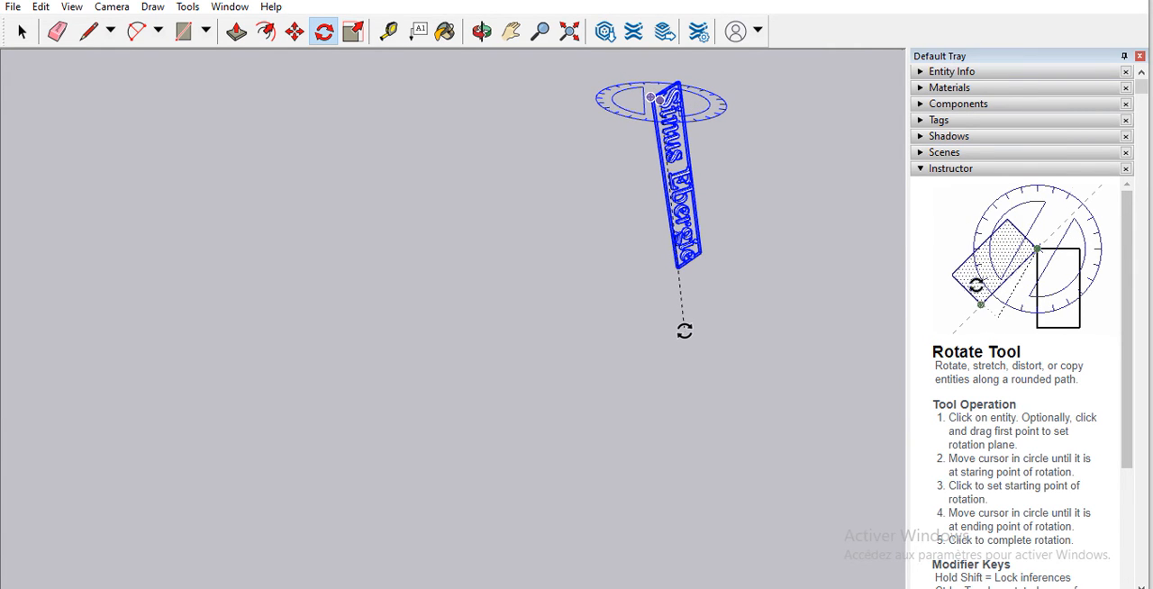
left_click(685, 331)
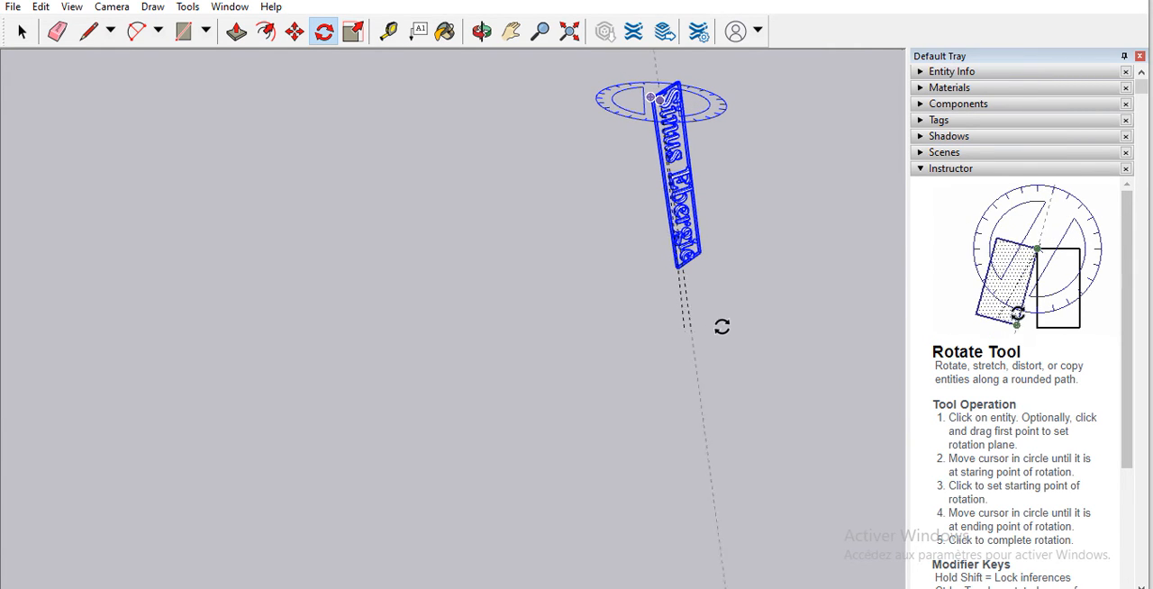
left_click(672, 349)
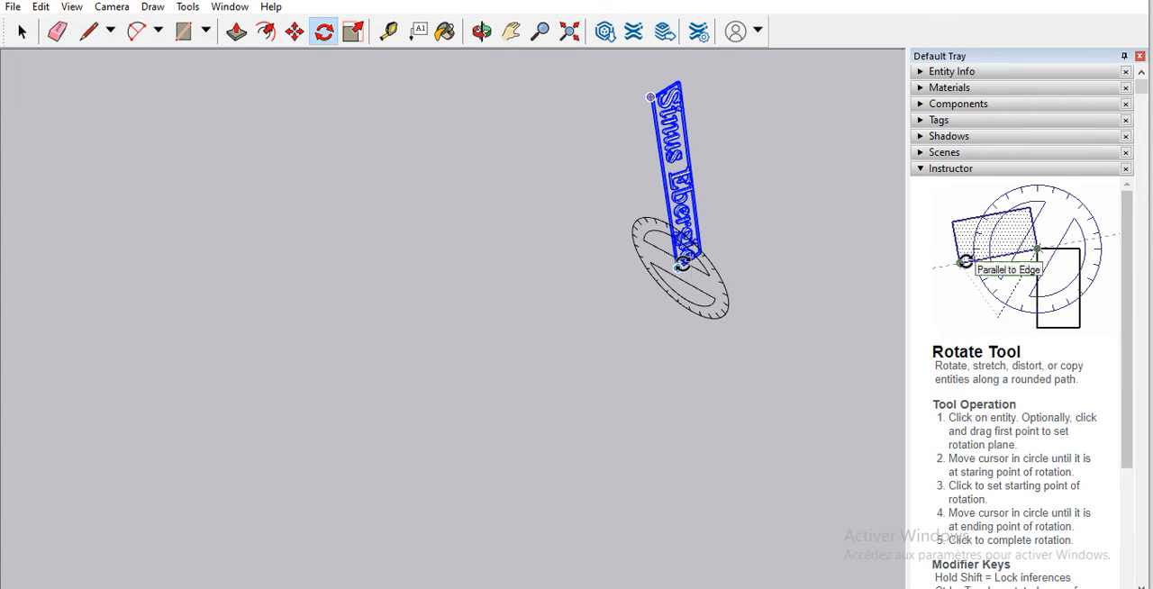
Step: Try to swing the 3D text over about its lower corner at the "e" end, and undo the last two rotations
left_click(684, 260)
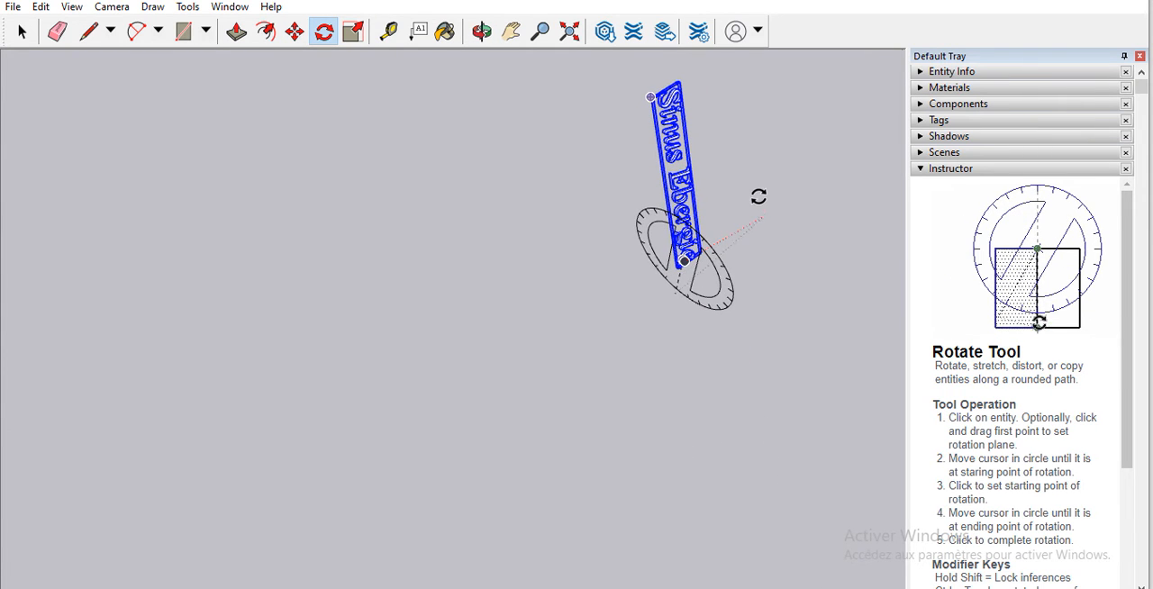
left_click(793, 185)
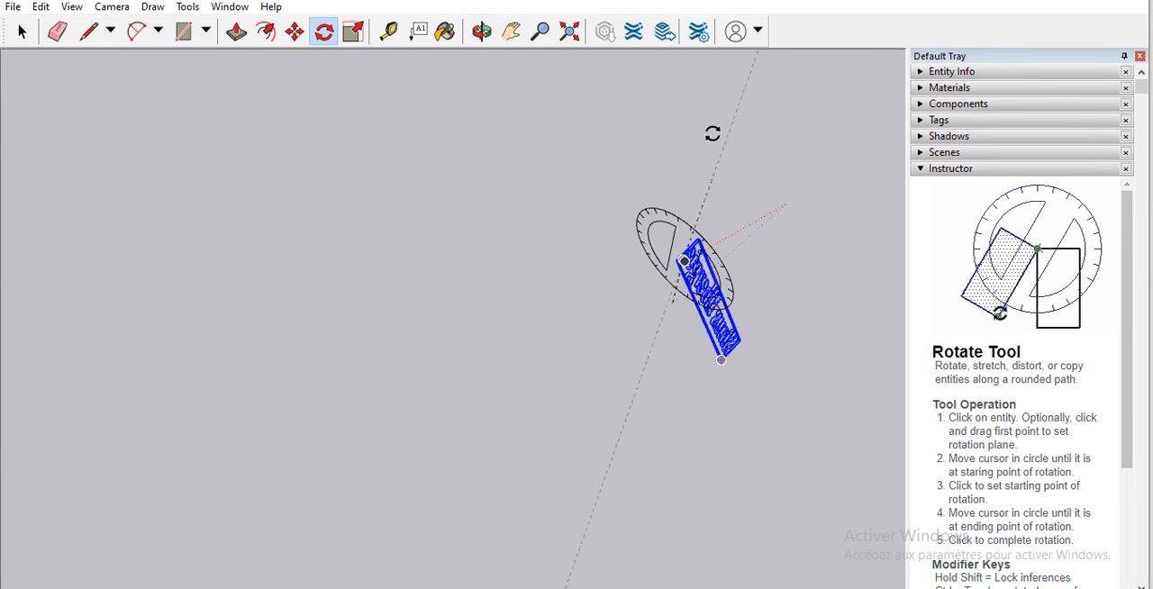
left_click(628, 143)
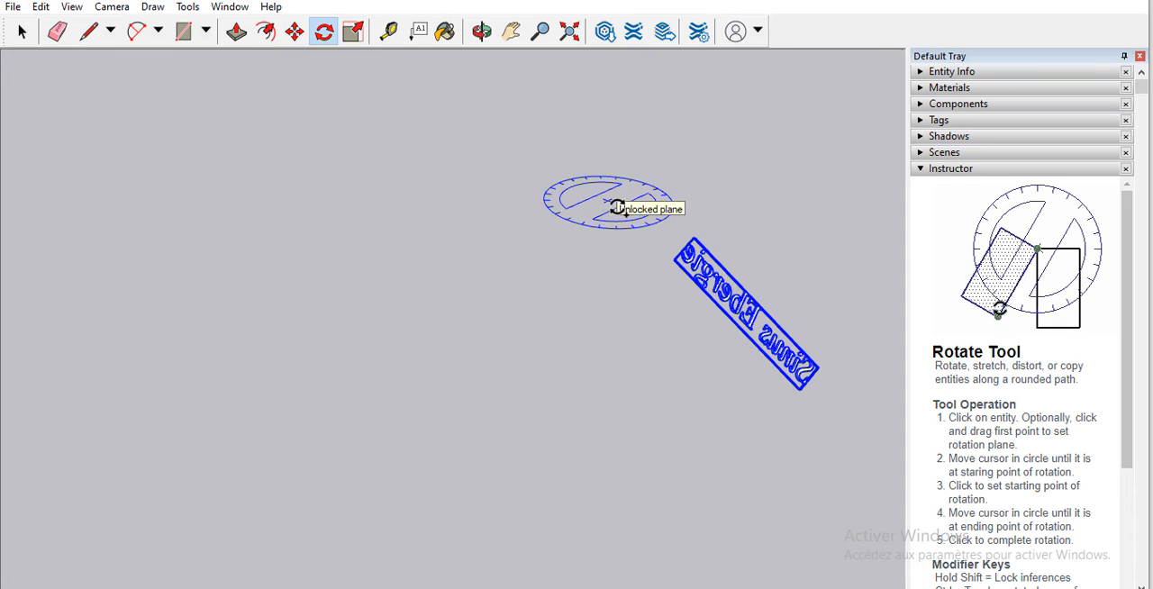
key("ctrl+z")
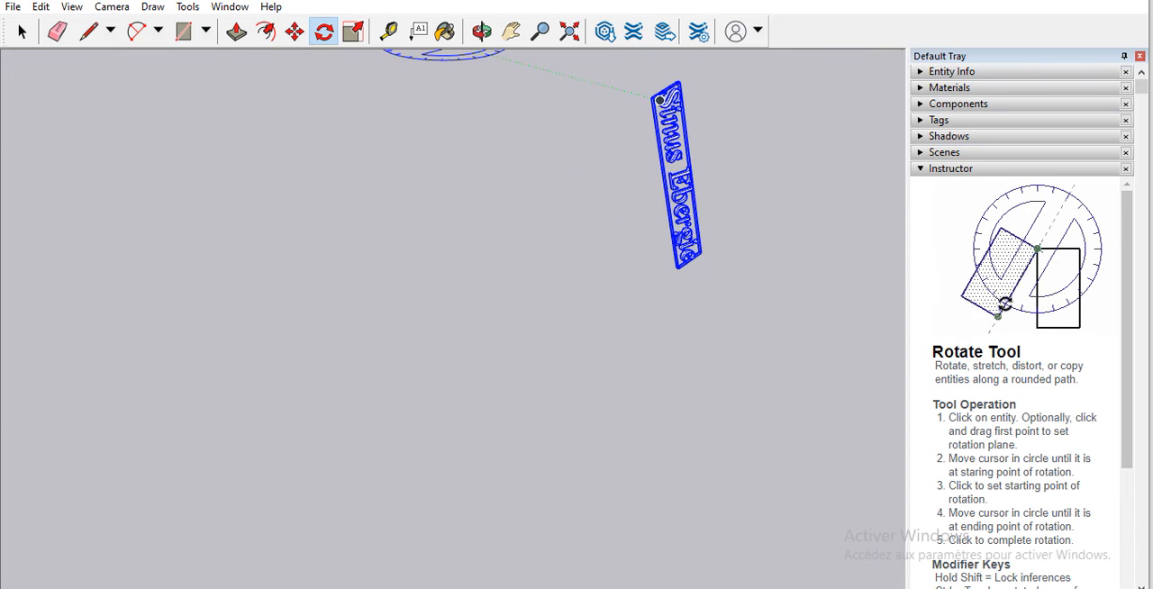
key("ctrl+z")
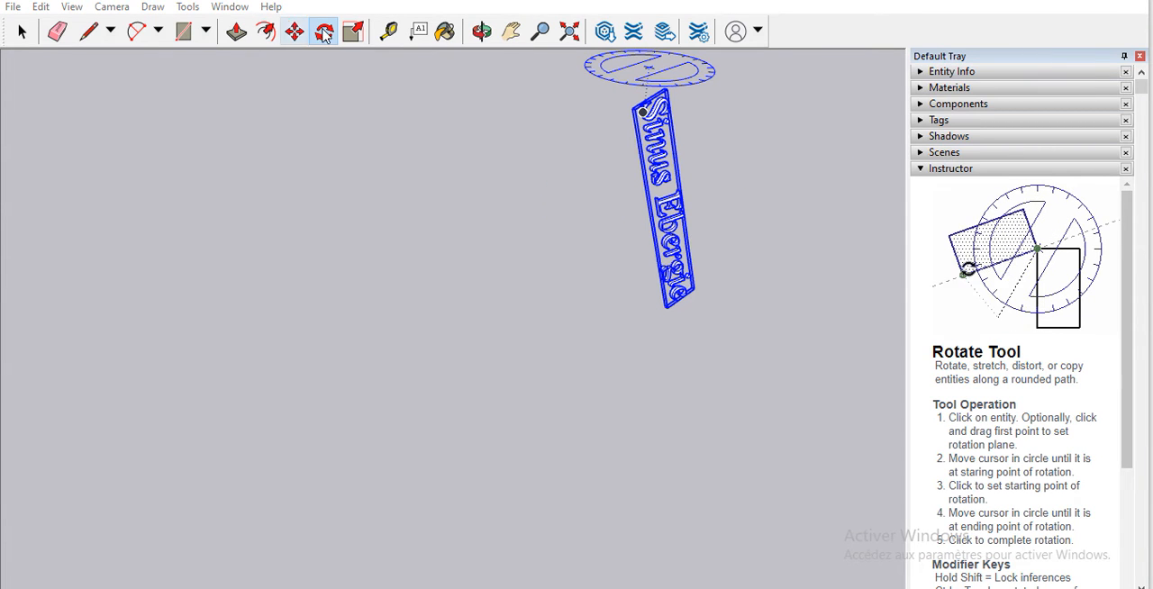
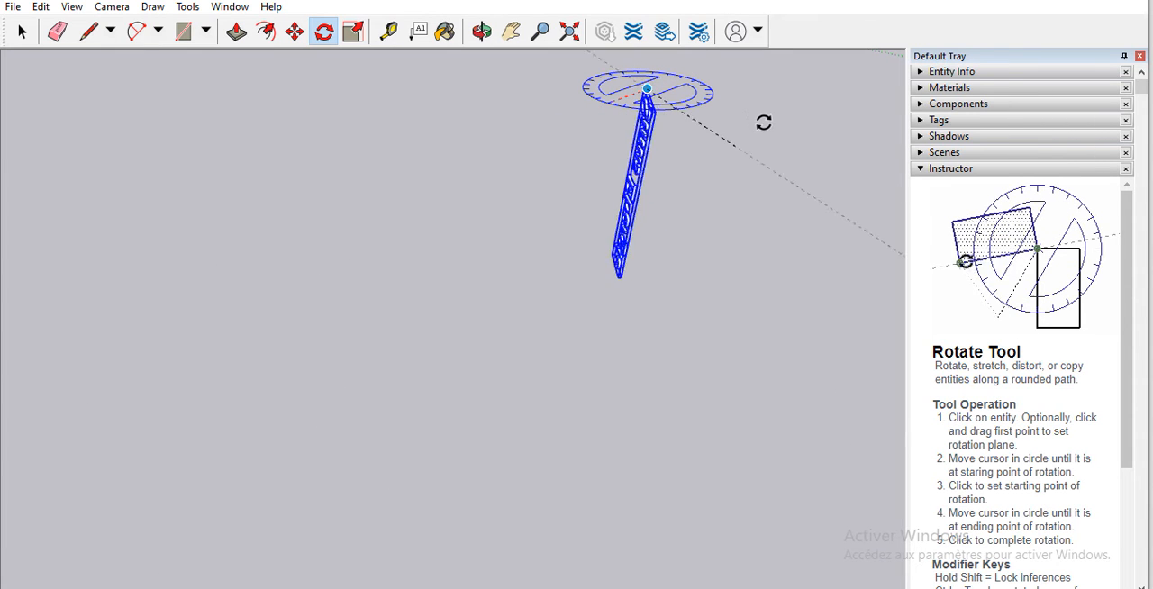
Step: Finish rotating the upright 3D text, and delete it from the model
left_click(538, 151)
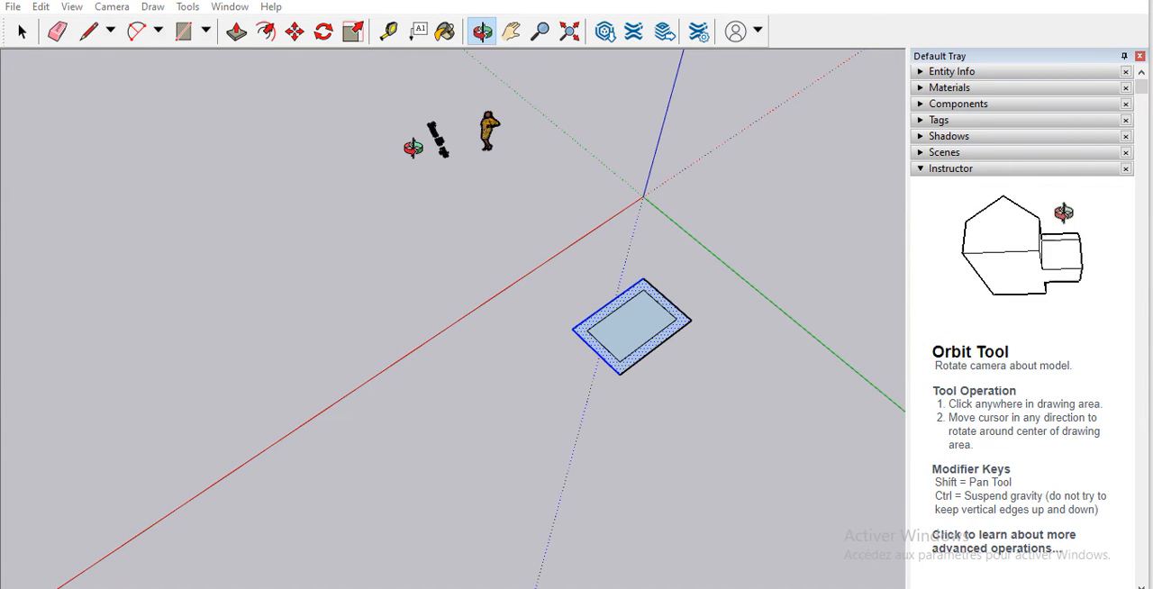
left_click_drag(413, 146, 404, 132)
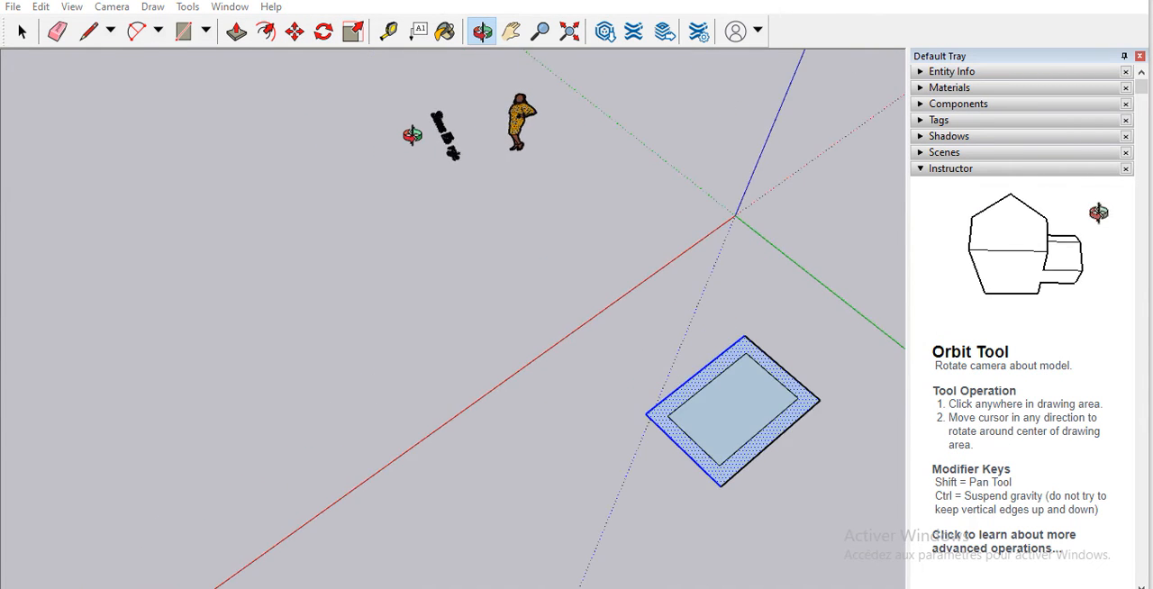
left_click(23, 34)
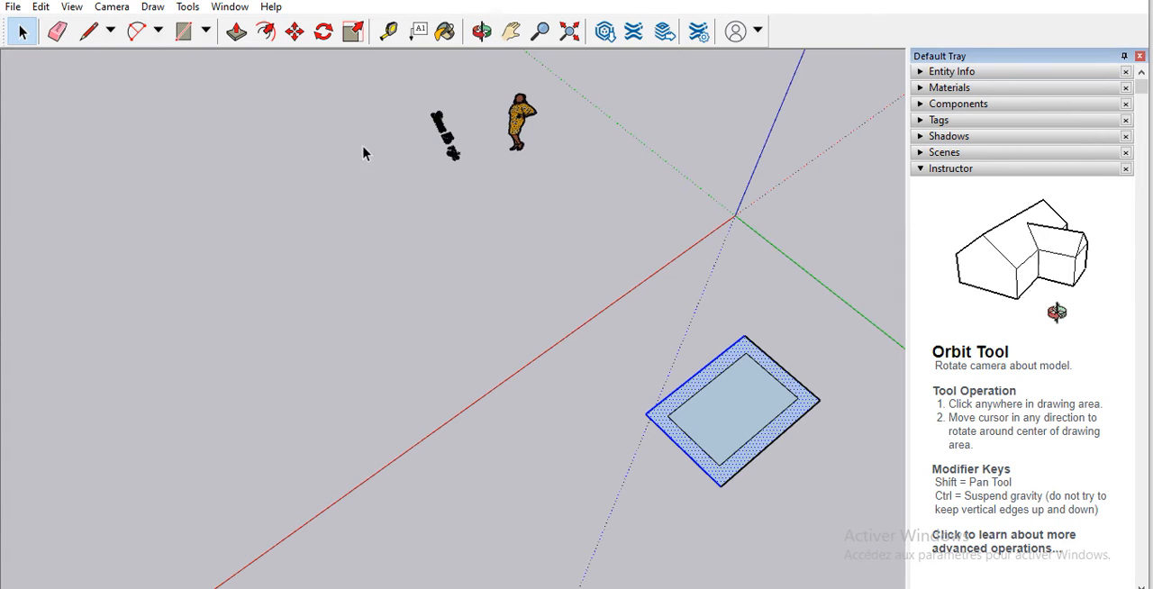
left_click(446, 140)
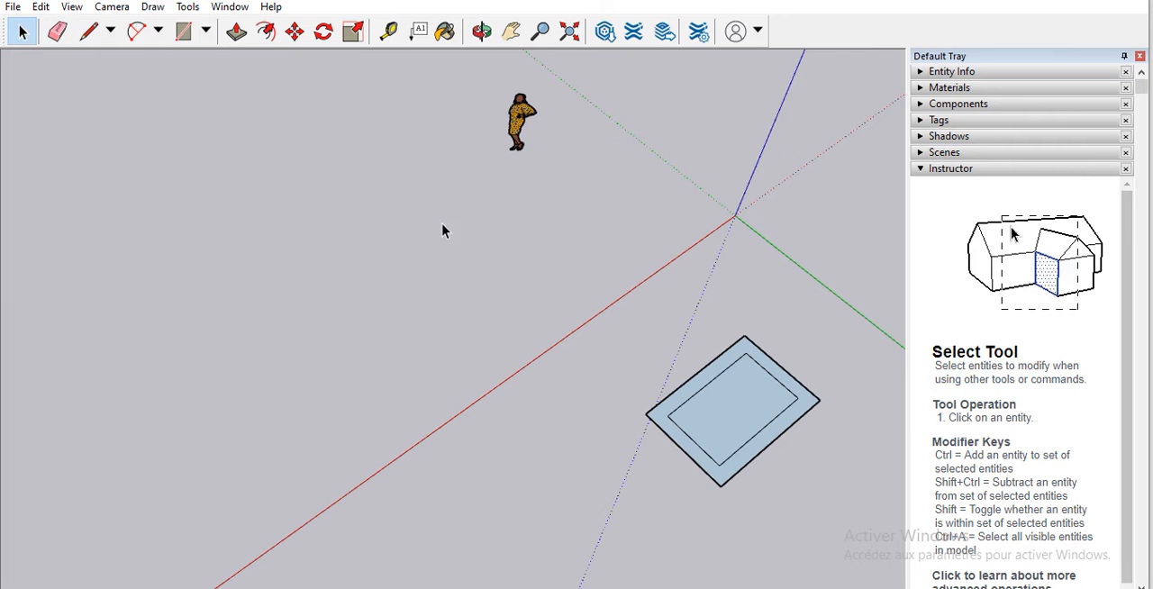
Step: Push/Pull the outer ring face of the offset rectangle upward to form a tall hollow box
left_click(480, 32)
left_click_drag(519, 352, 156, 91)
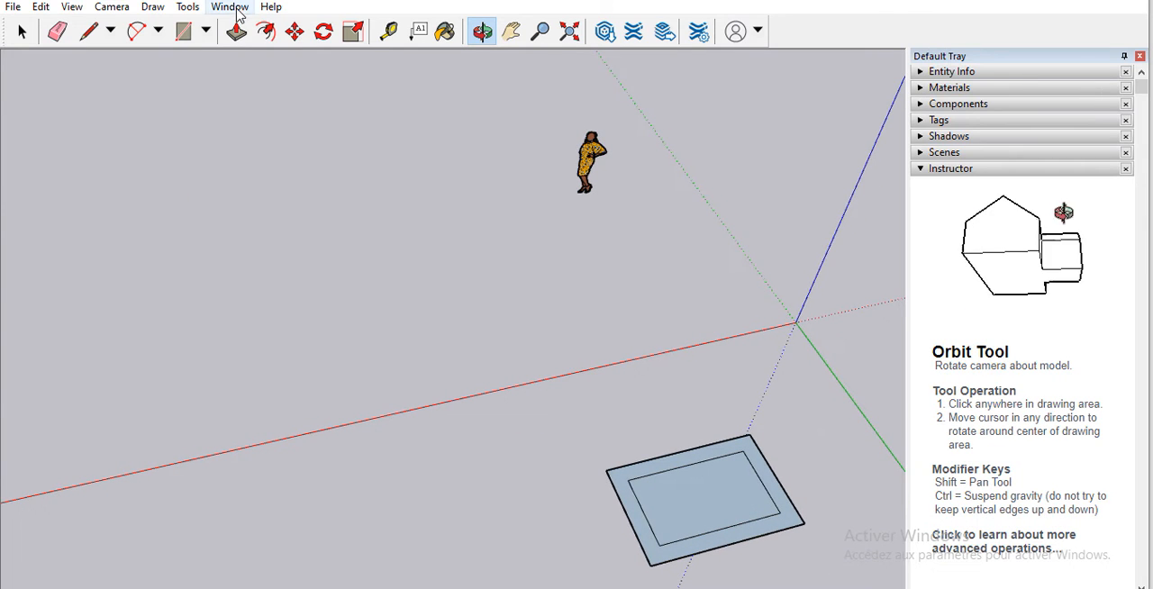
left_click(237, 32)
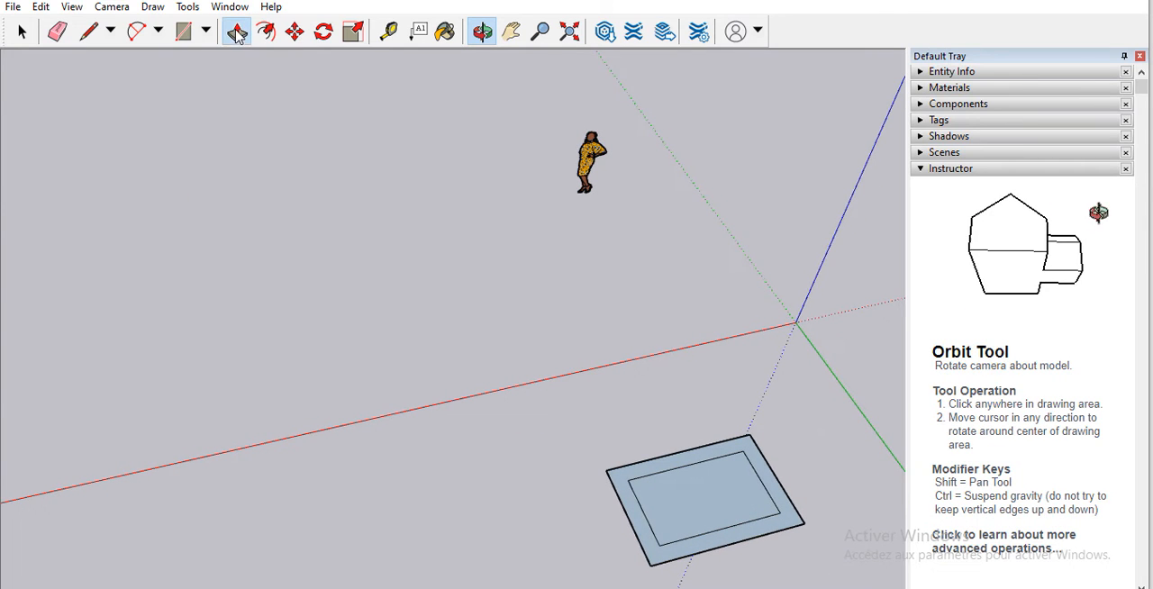
left_click(701, 545)
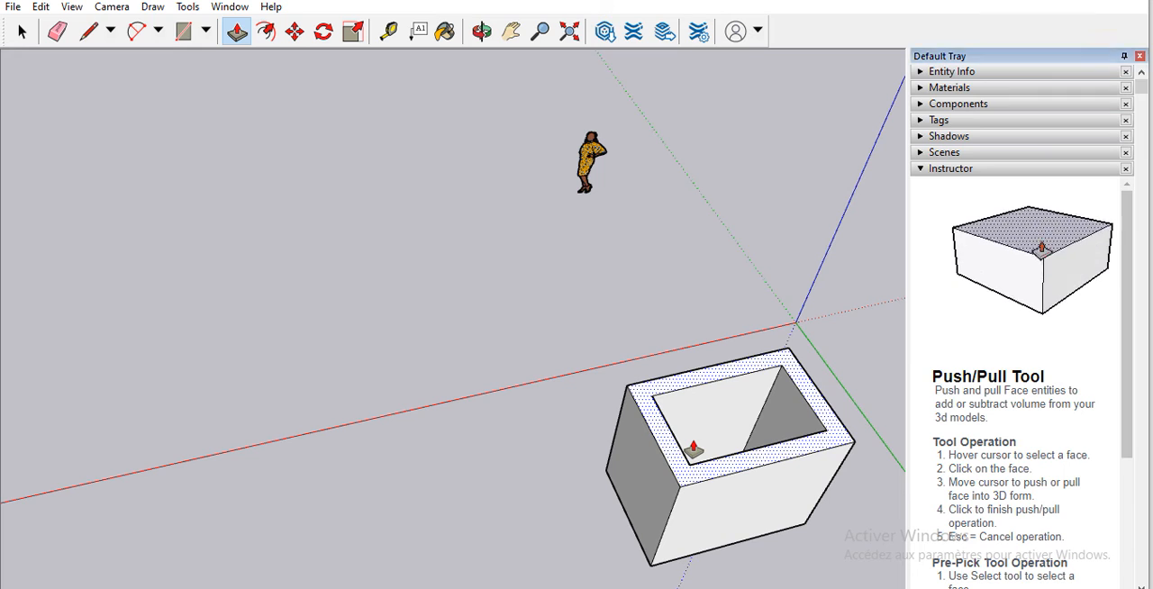
left_click(690, 452)
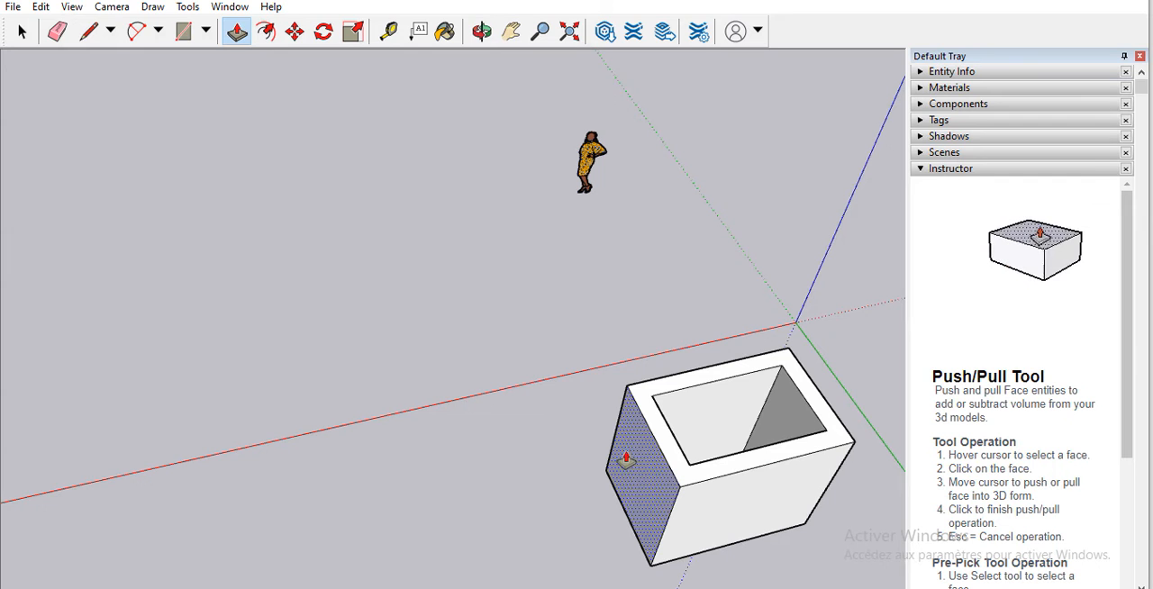
Step: Create the 3D text "Sinus Energie" and place it on the upper middle of the box's wide front face
left_click(483, 33)
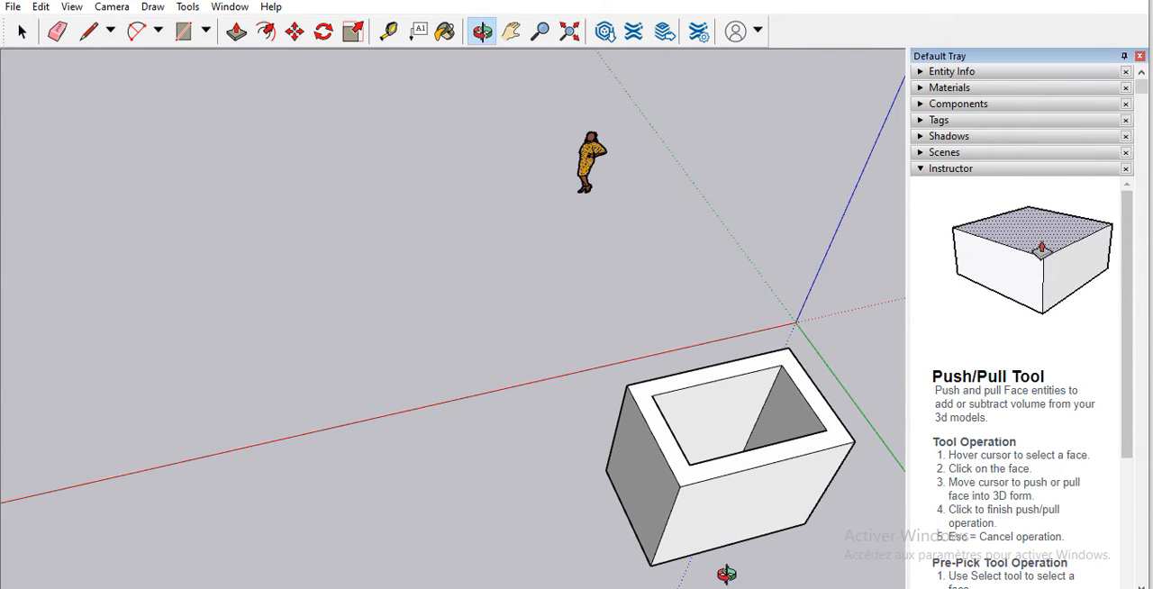
left_click_drag(715, 537, 587, 222)
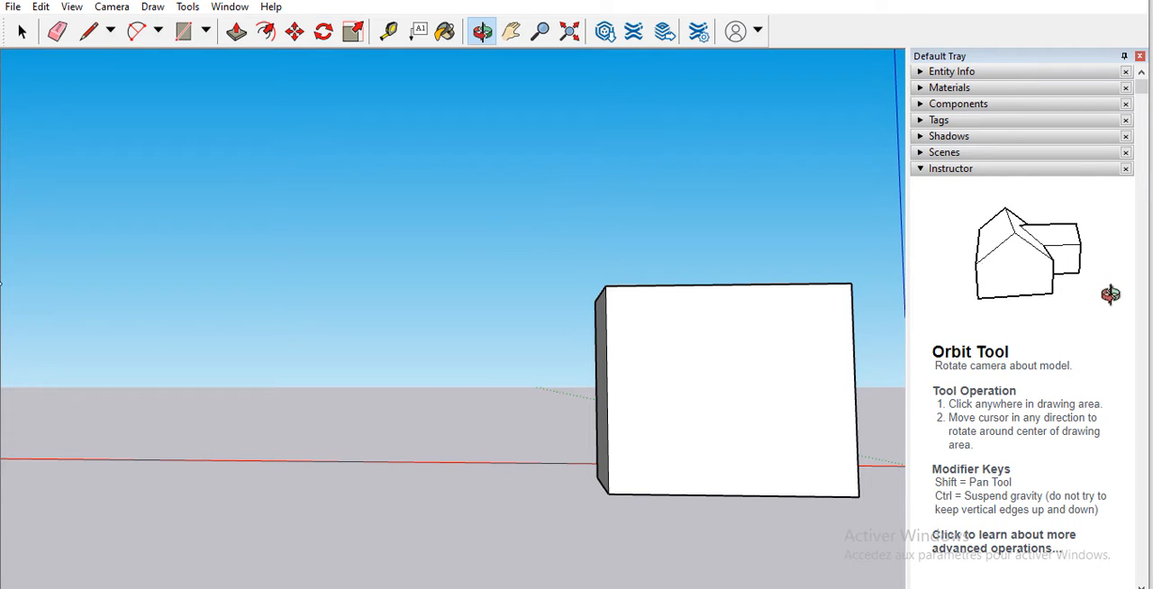
left_click_drag(700, 375, 717, 437)
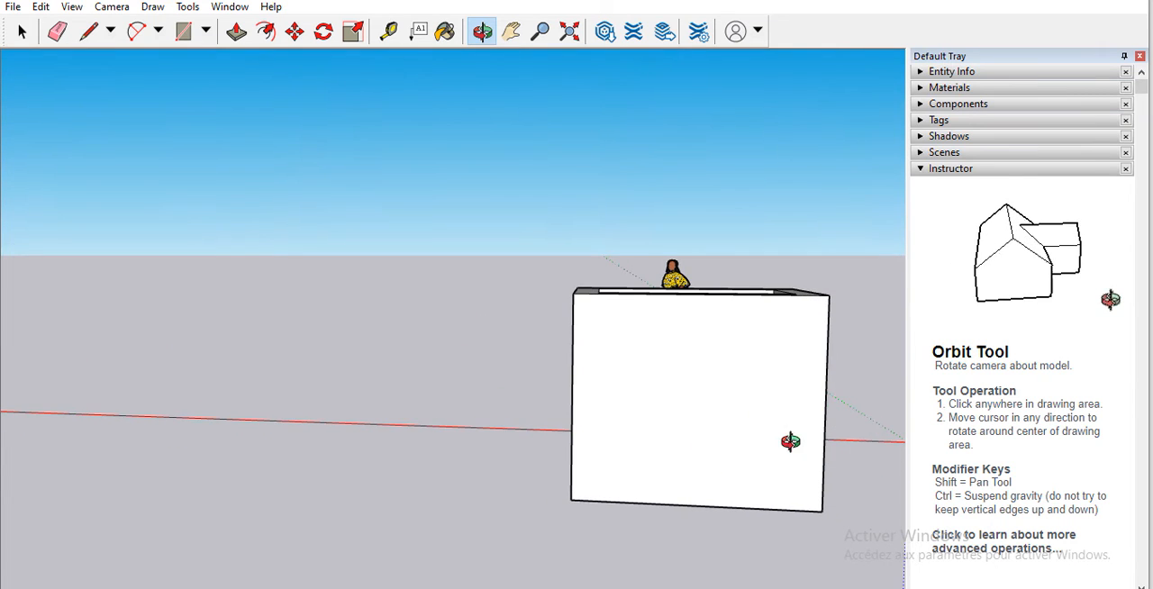
left_click_drag(790, 441, 801, 422)
left_click_drag(588, 449, 652, 416)
left_click_drag(817, 397, 805, 420)
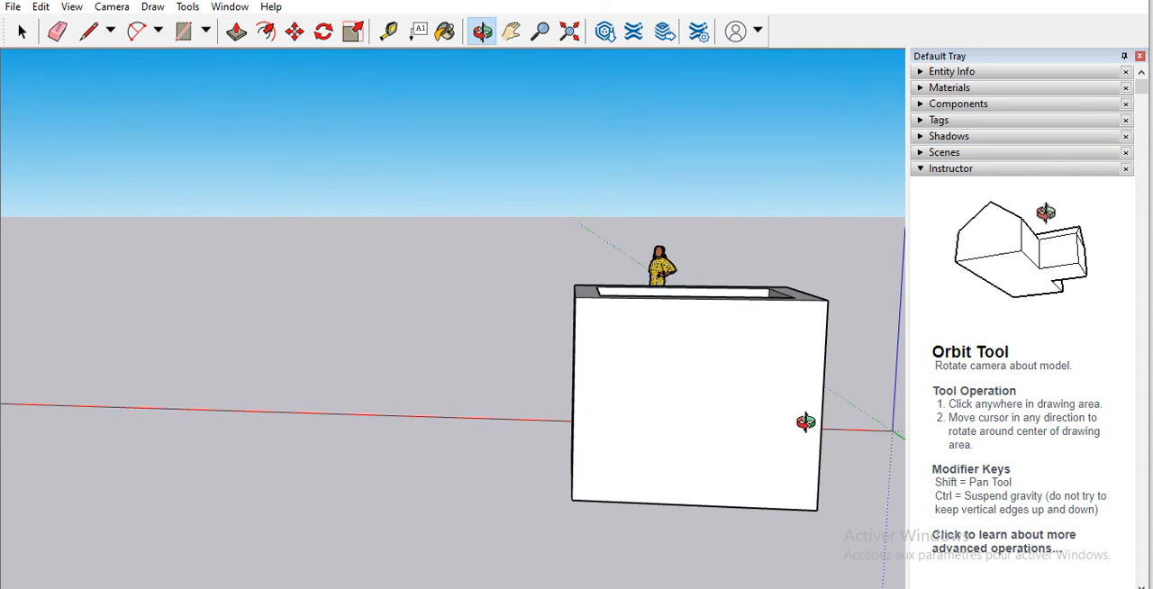
left_click_drag(600, 420, 568, 380)
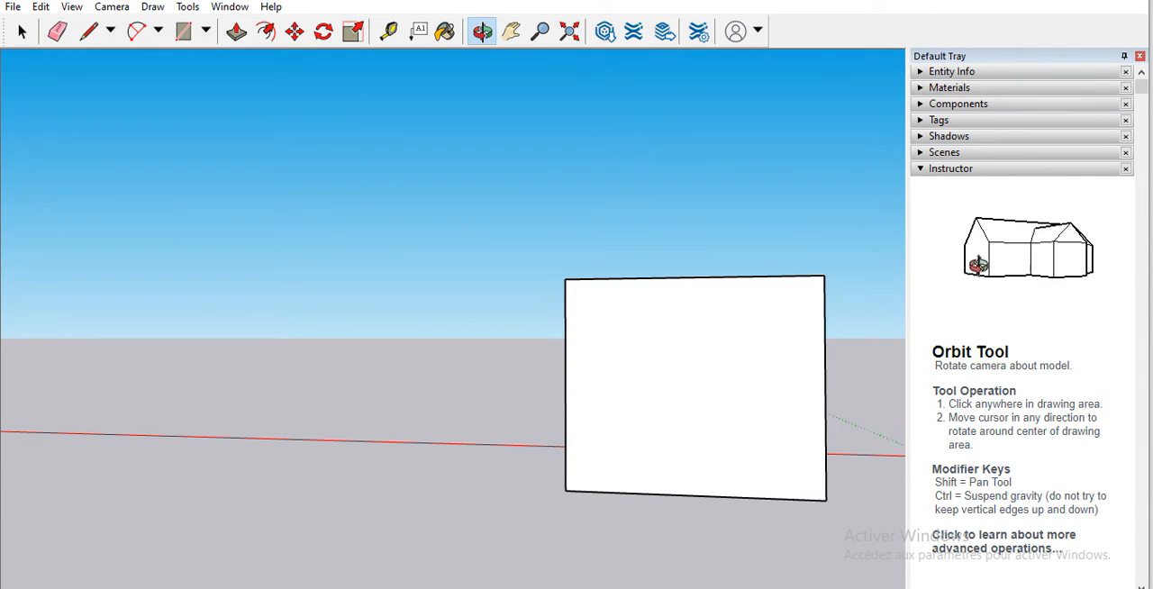
left_click(187, 8)
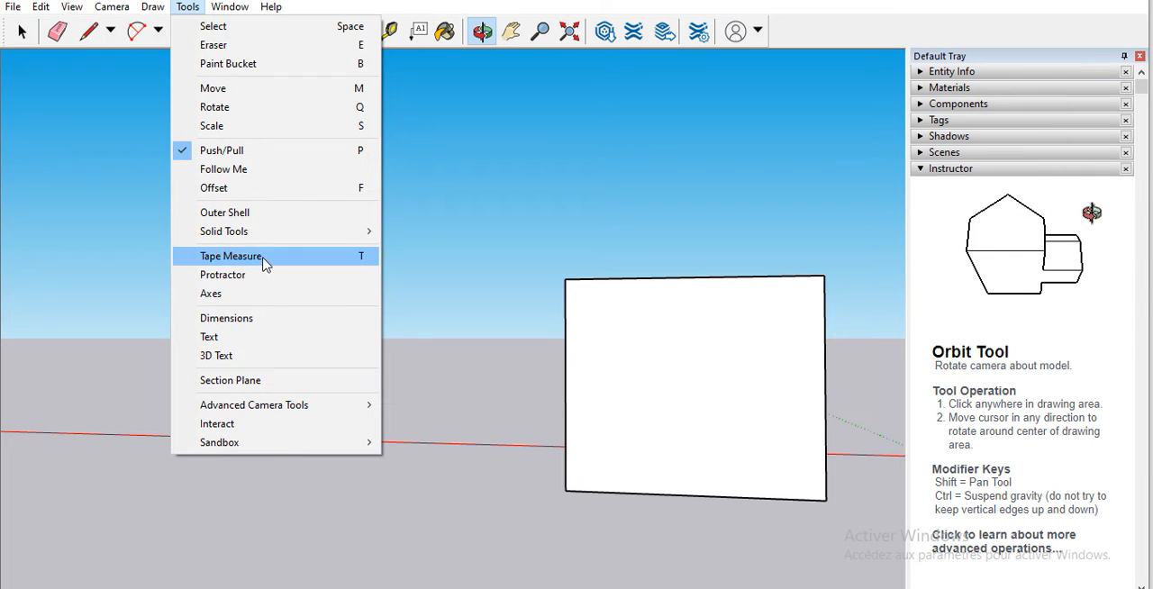
key("Escape")
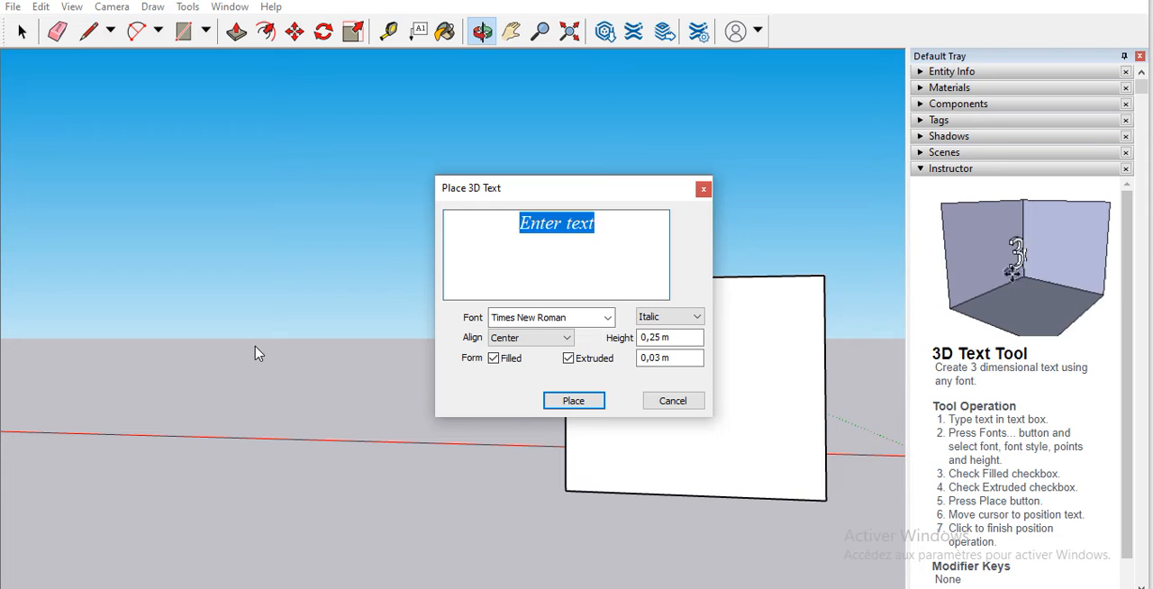
type("Sinu")
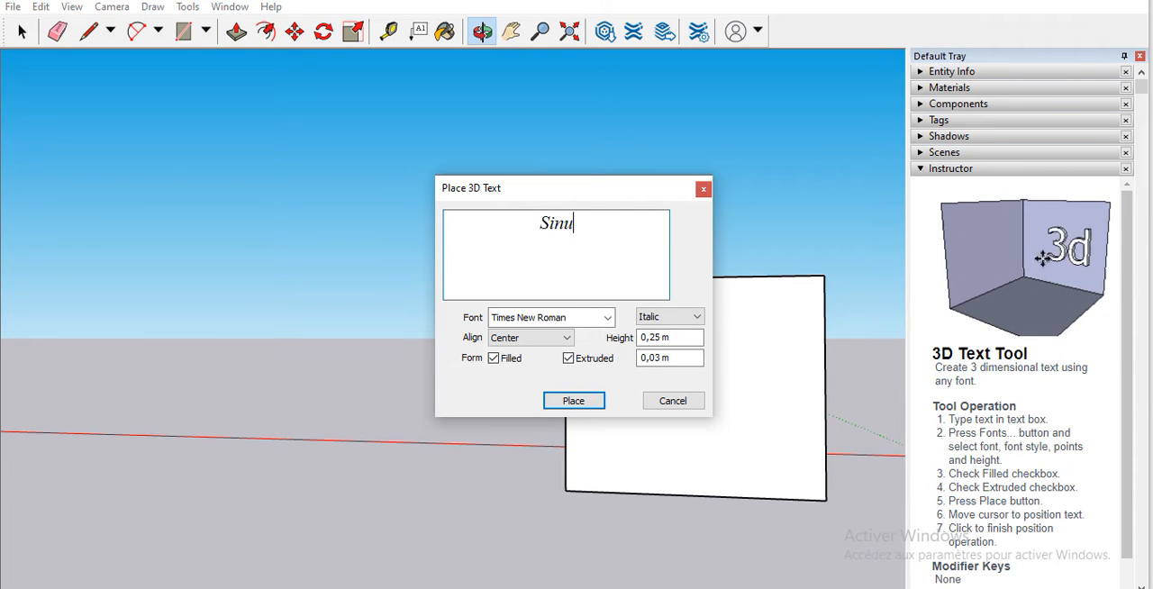
type("s E")
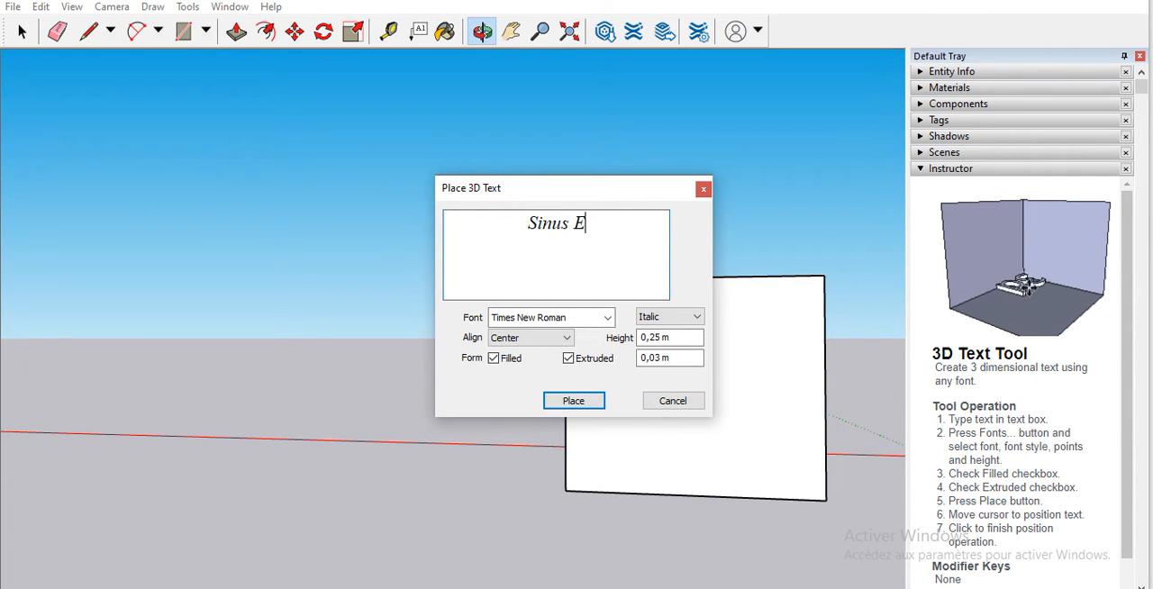
type("nergie")
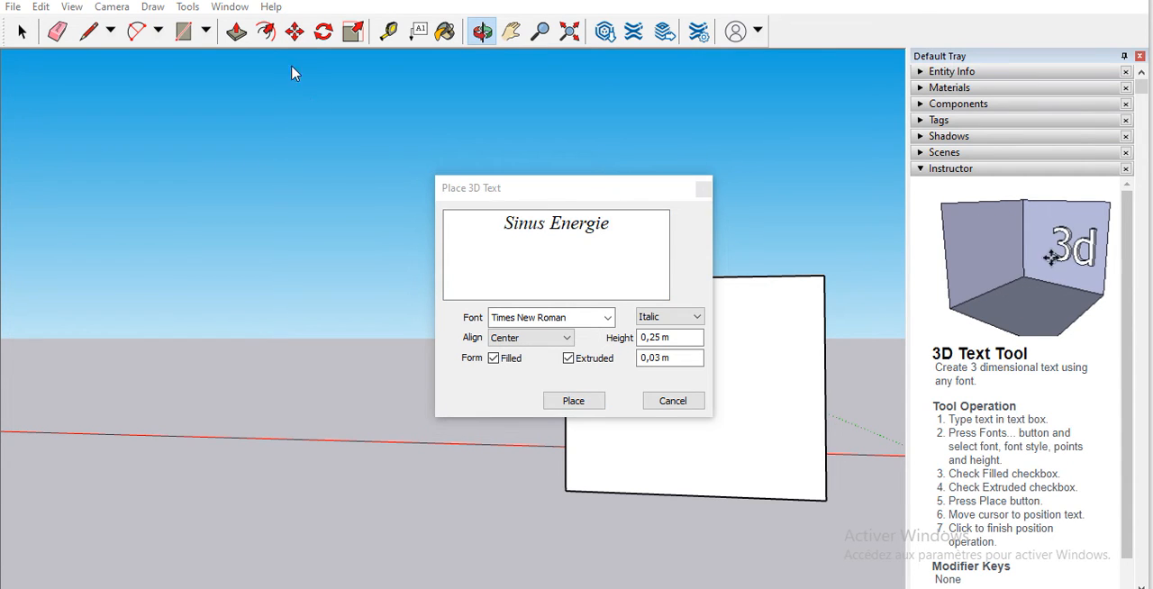
left_click(597, 401)
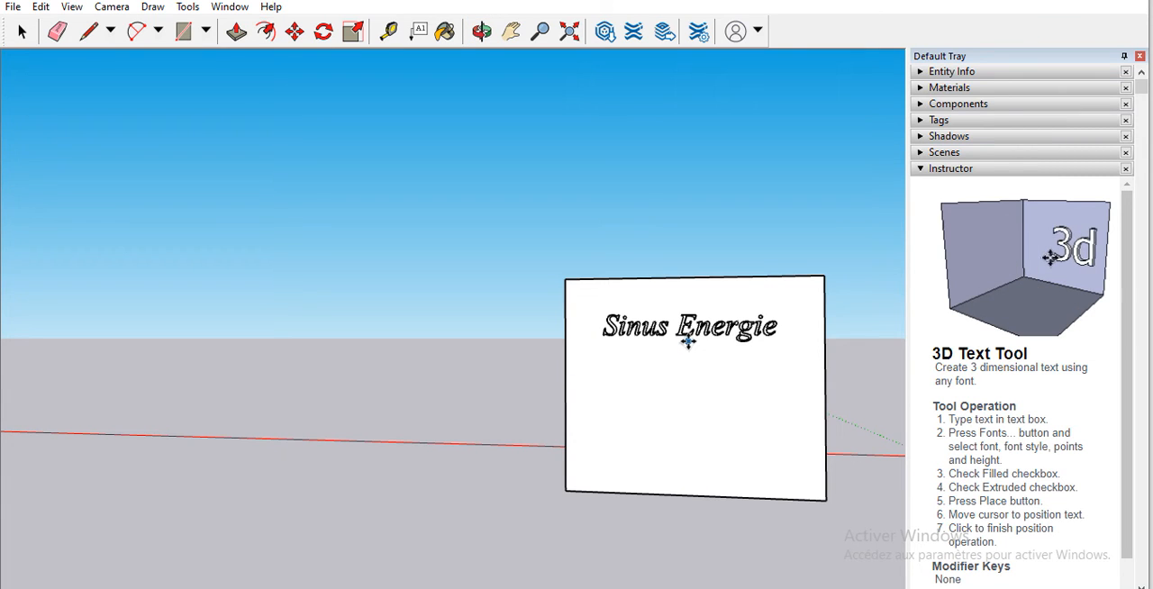
left_click(688, 340)
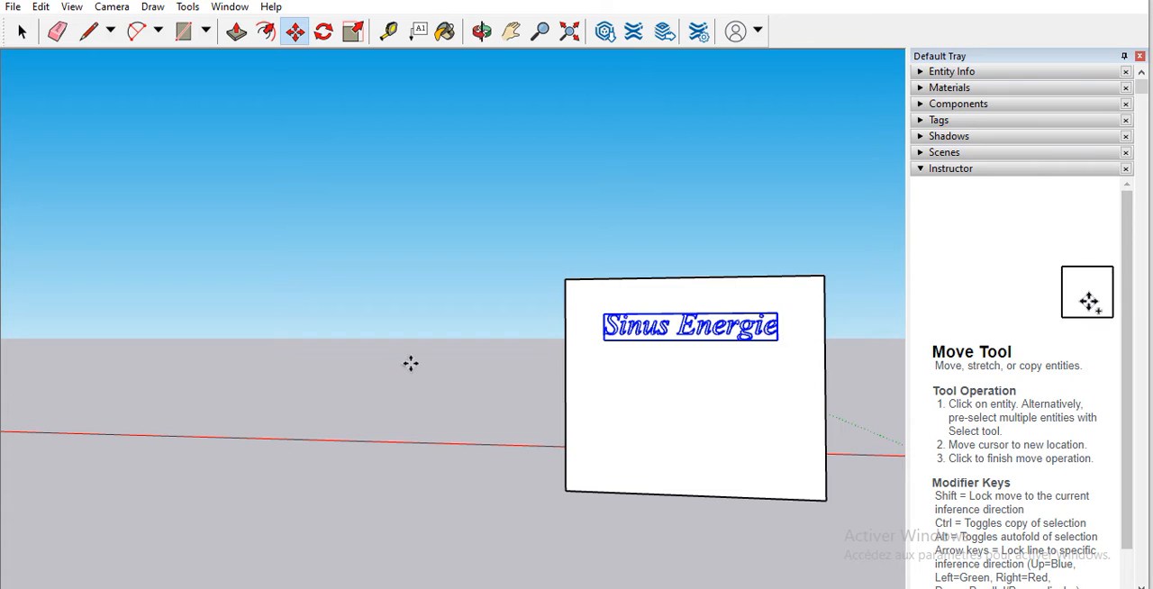
left_click(618, 294)
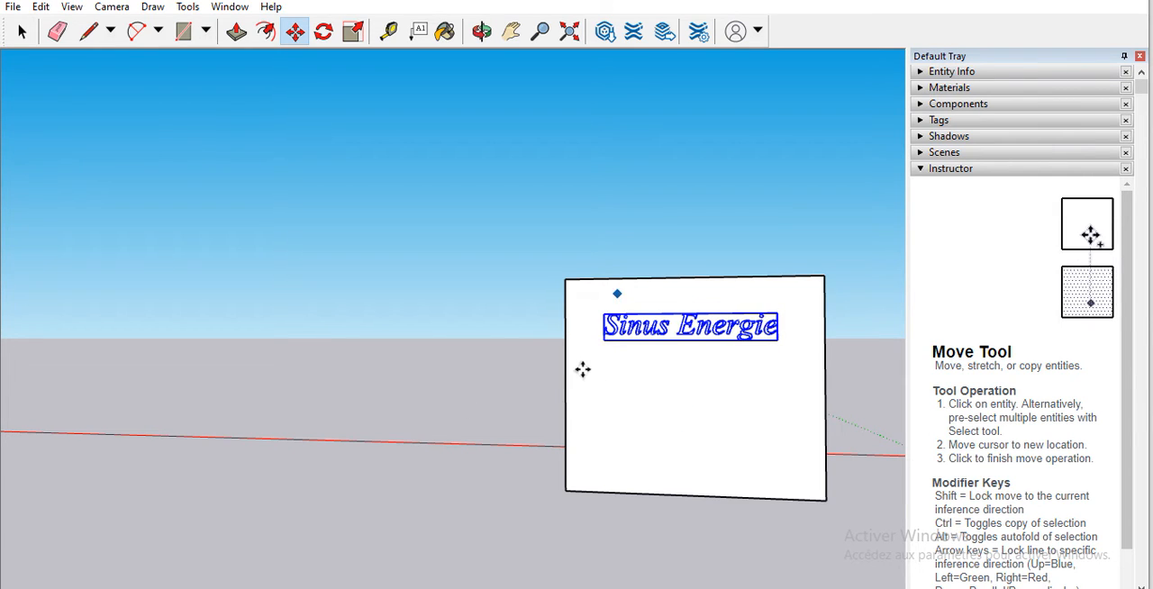
left_click(482, 32)
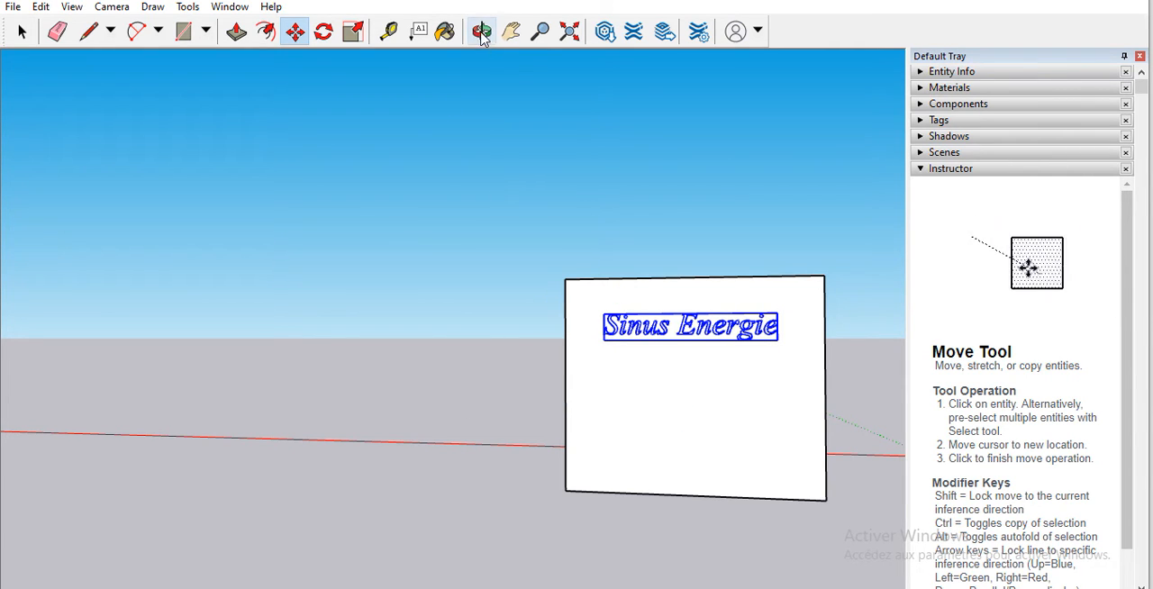
left_click_drag(547, 399, 665, 298)
left_click_drag(693, 430, 663, 224)
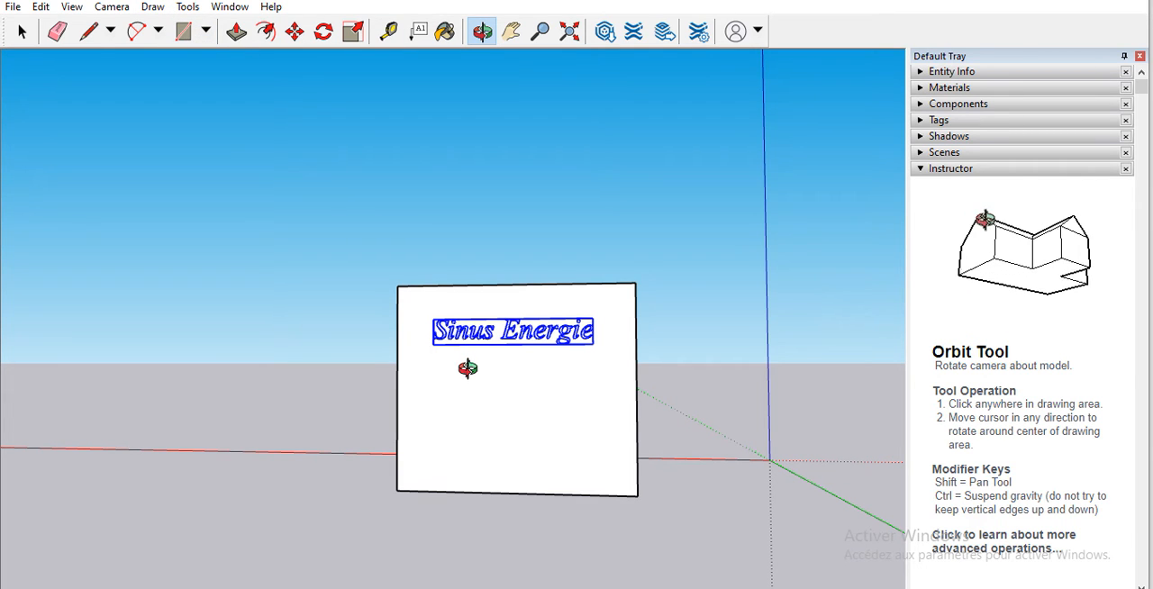
left_click_drag(466, 368, 473, 436)
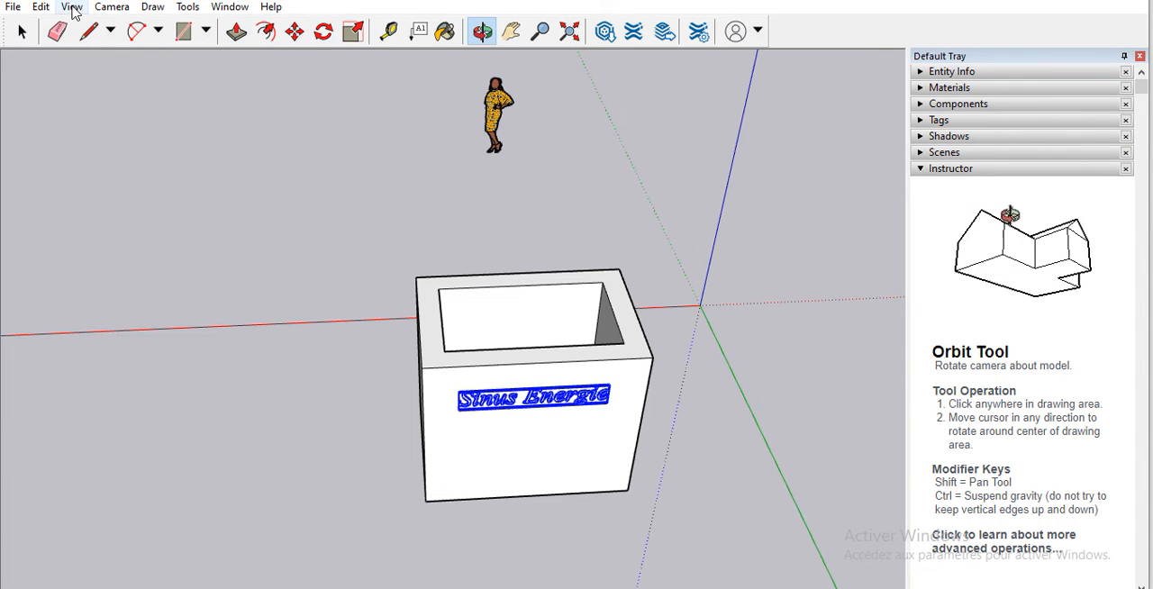
left_click(87, 33)
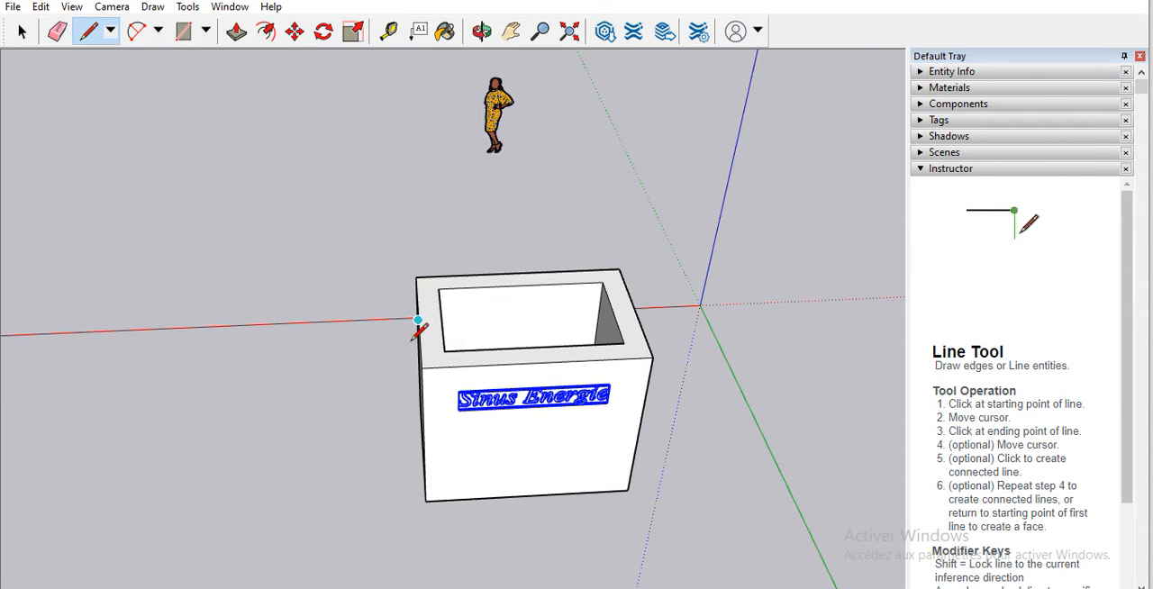
left_click(417, 318)
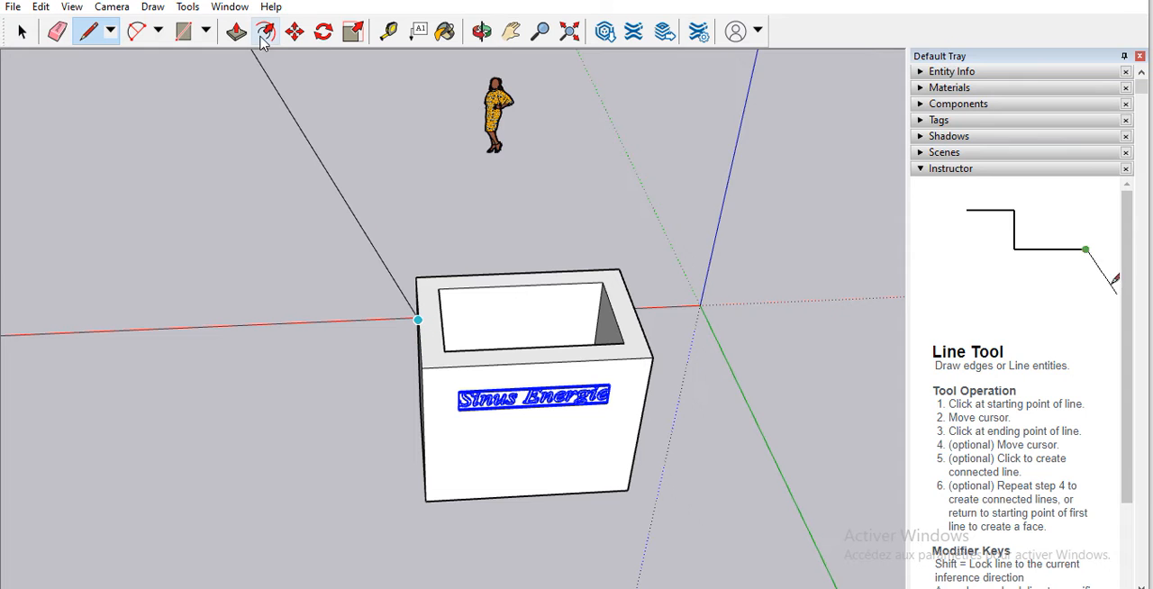
left_click(482, 32)
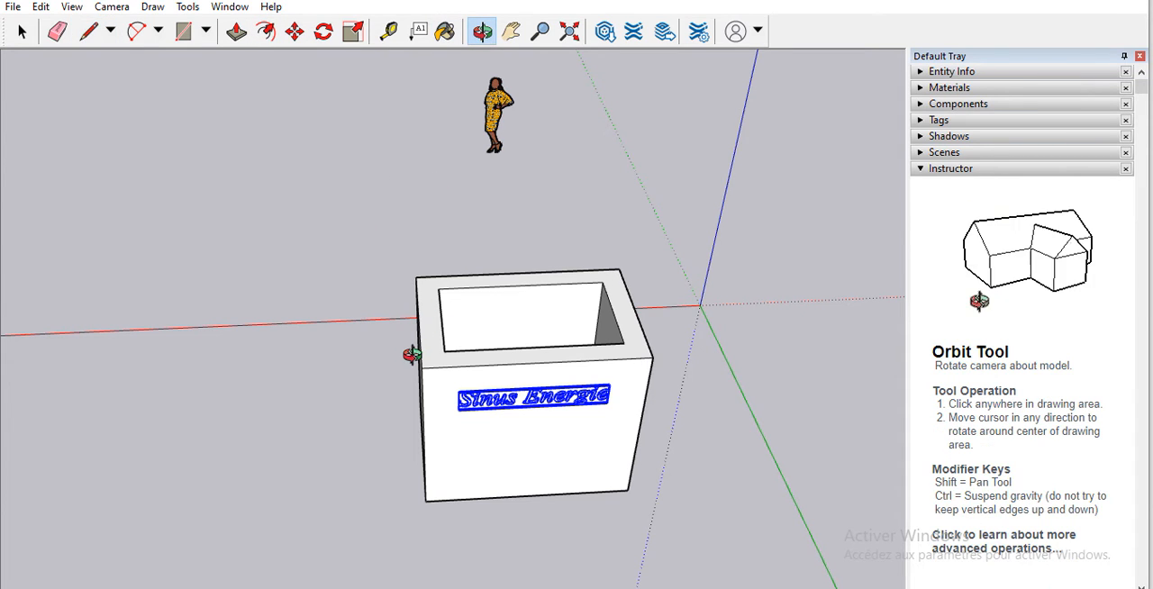
Step: Try to draw a vertical line along the blue axis from the midpoint of the narrow side's upper edge, and undo it
left_click_drag(549, 369, 386, 85)
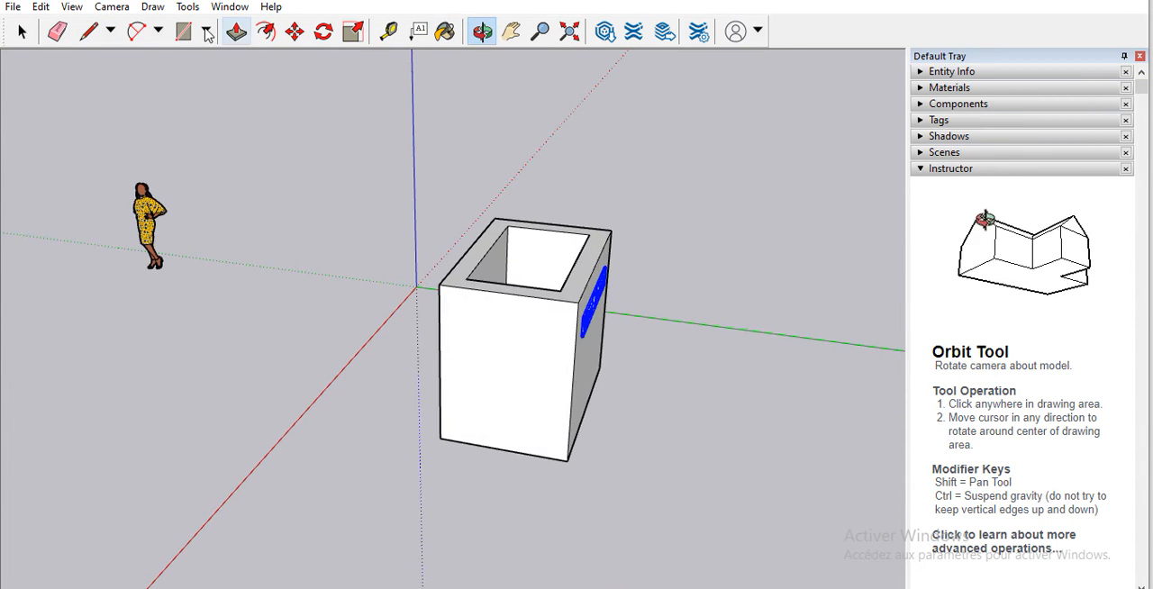
left_click(88, 31)
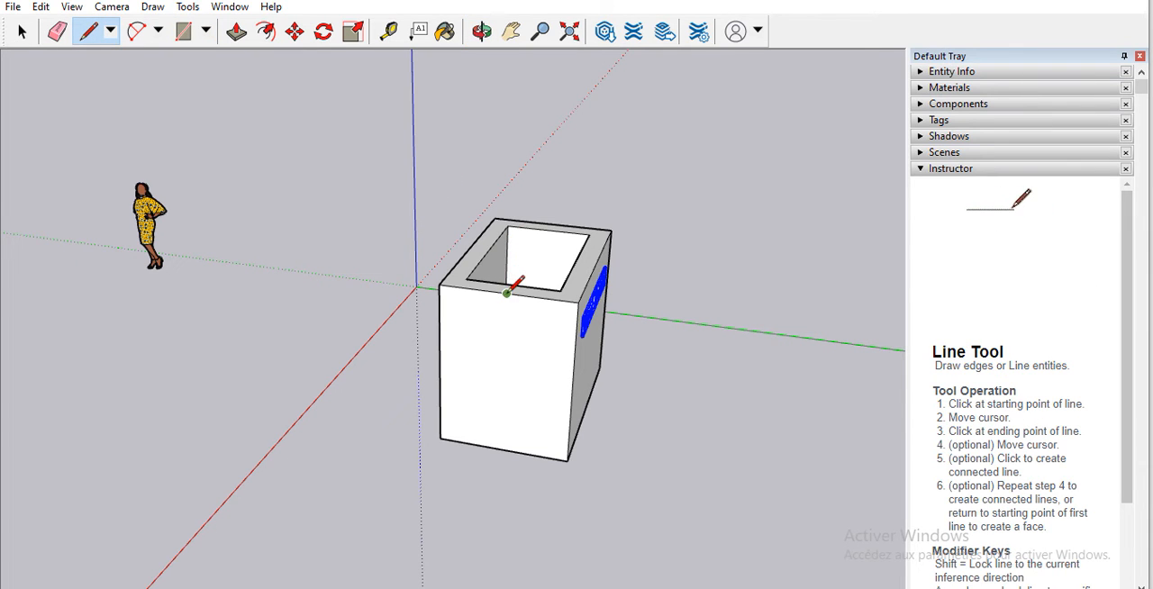
left_click(506, 293)
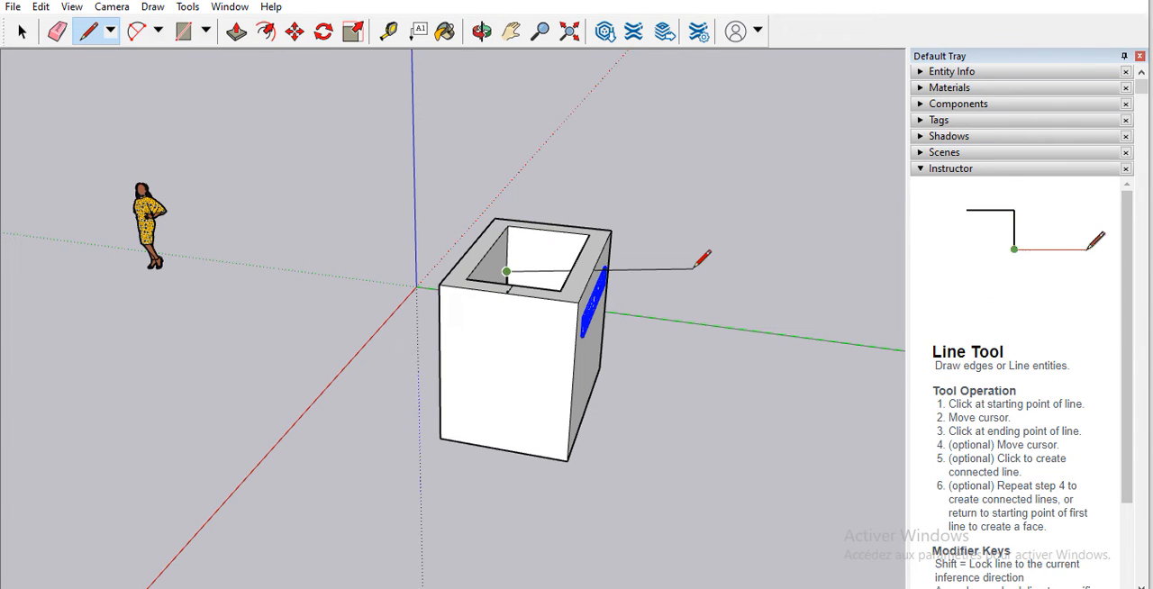
key("Escape")
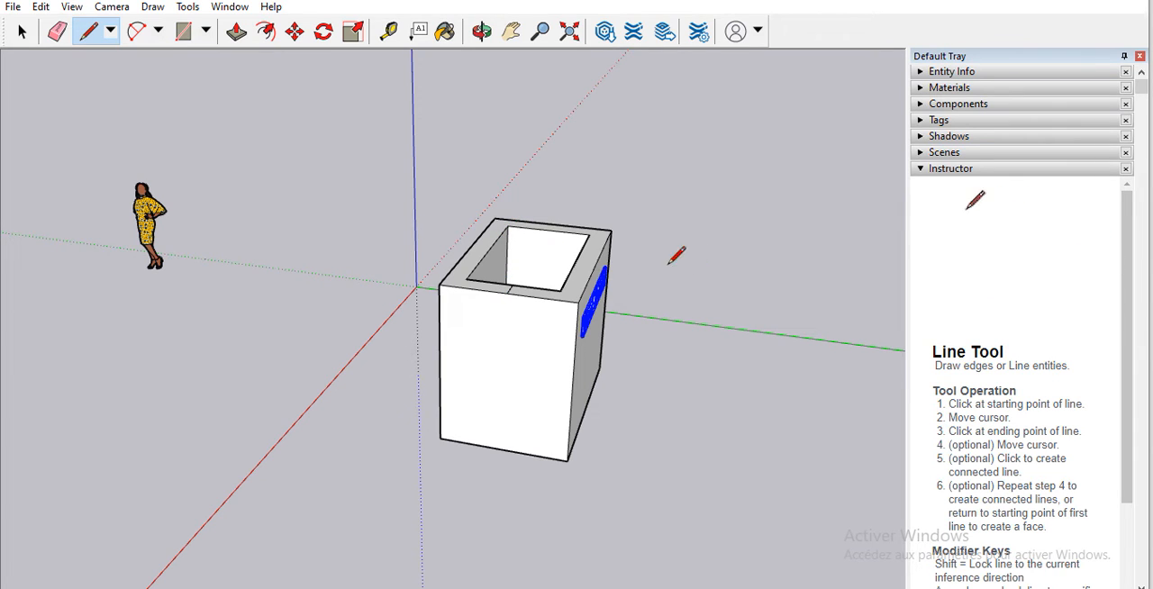
left_click(506, 293)
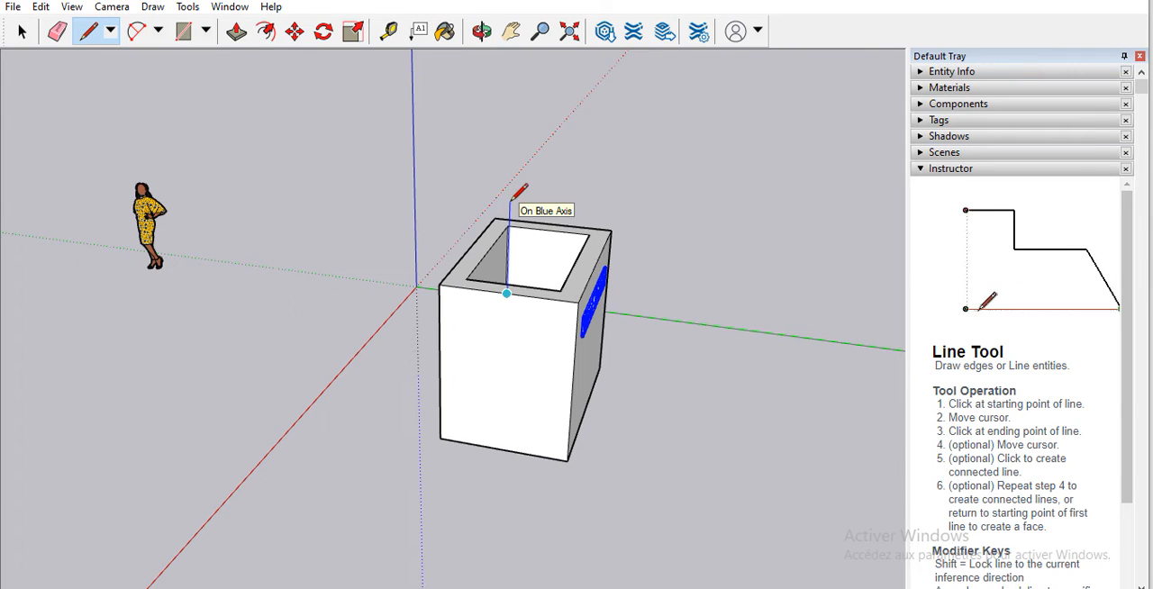
key("Return")
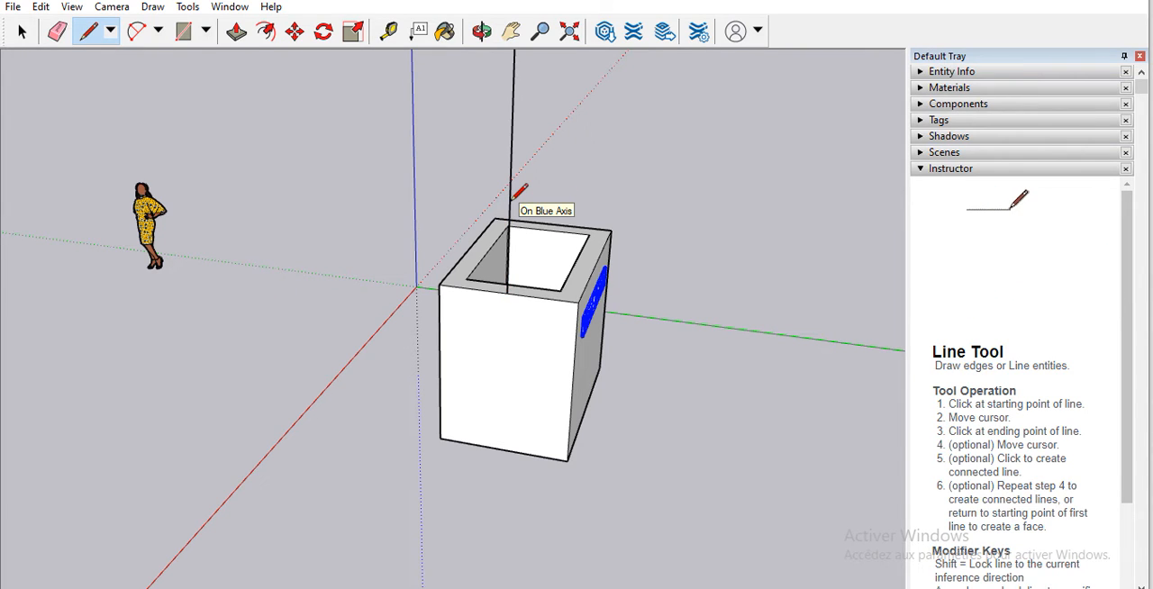
key("ctrl+z")
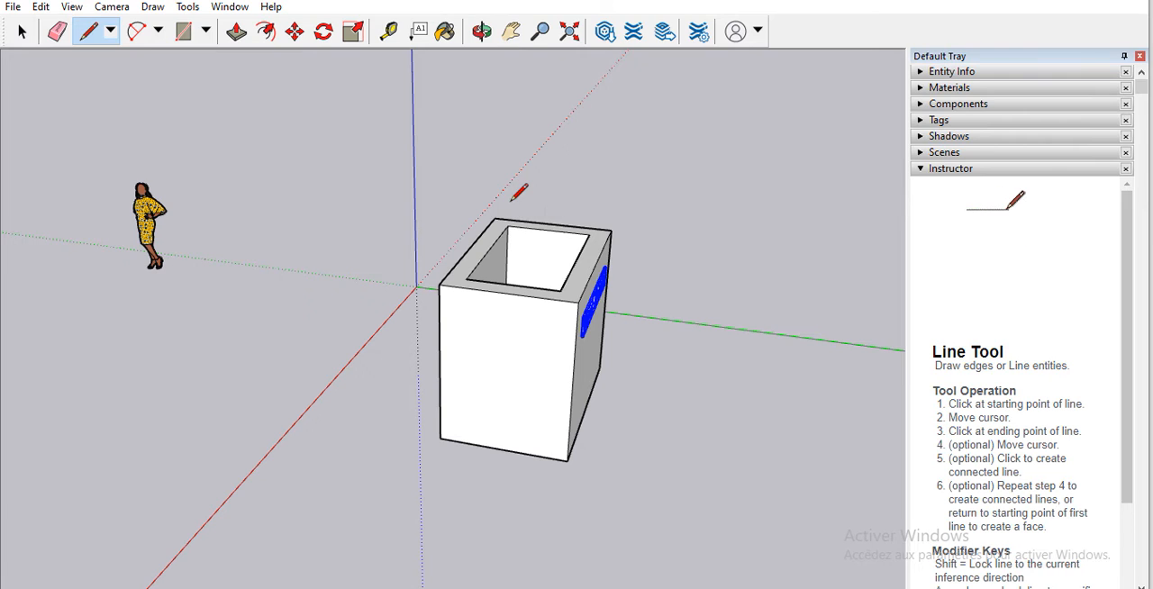
Step: Try to draw a gable from the midpoint of the narrow side's upper edge to both corners, inspect it from other angles, and undo it
left_click(507, 290)
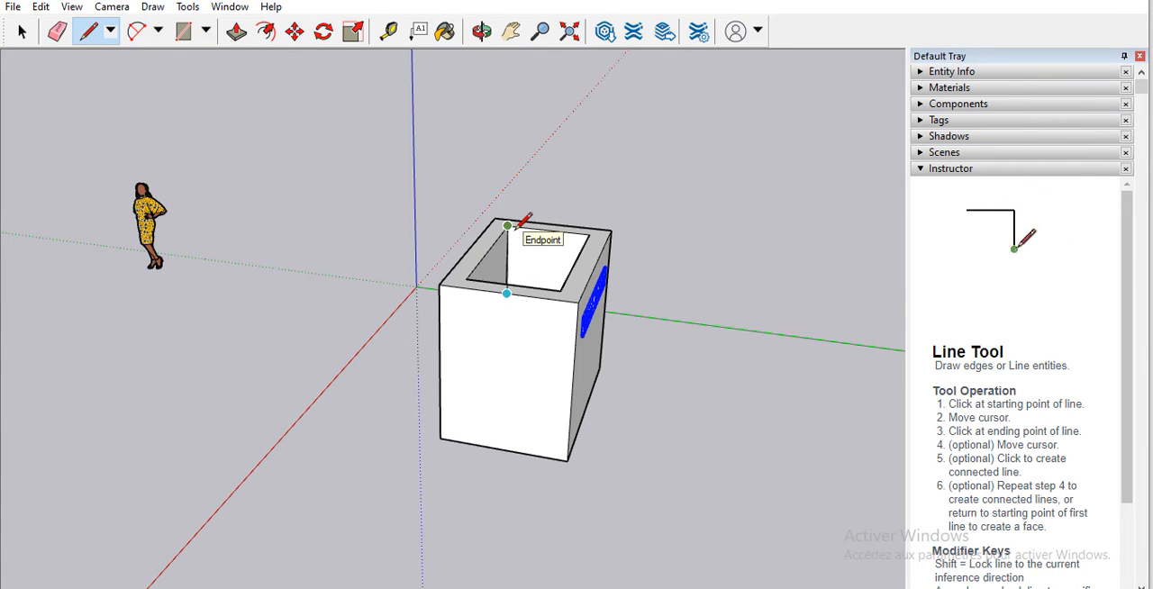
left_click(507, 225)
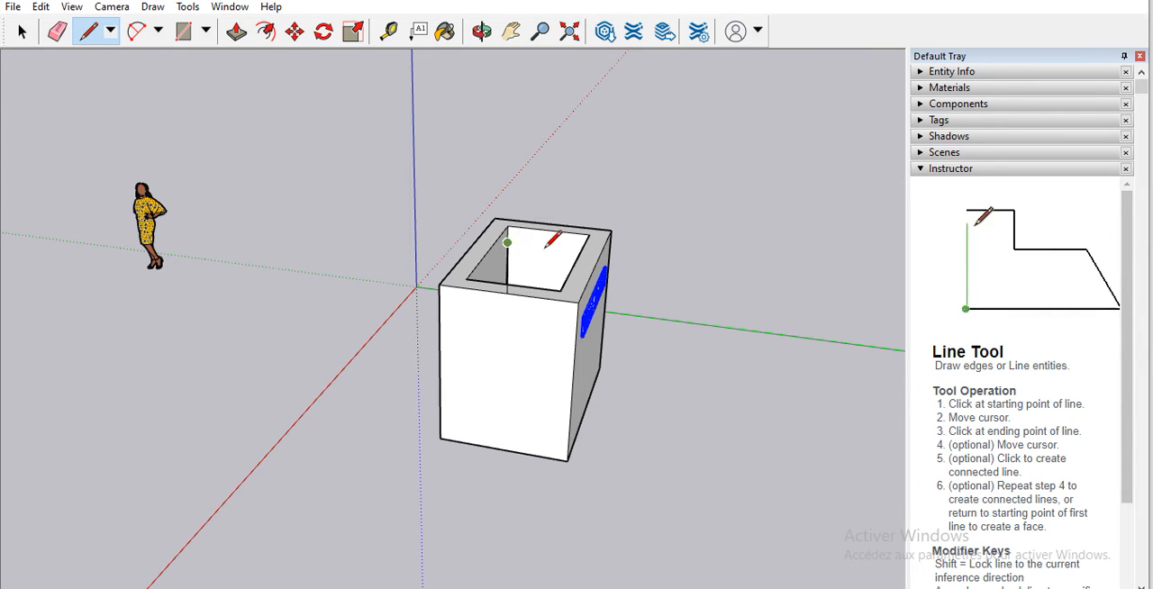
left_click(438, 283)
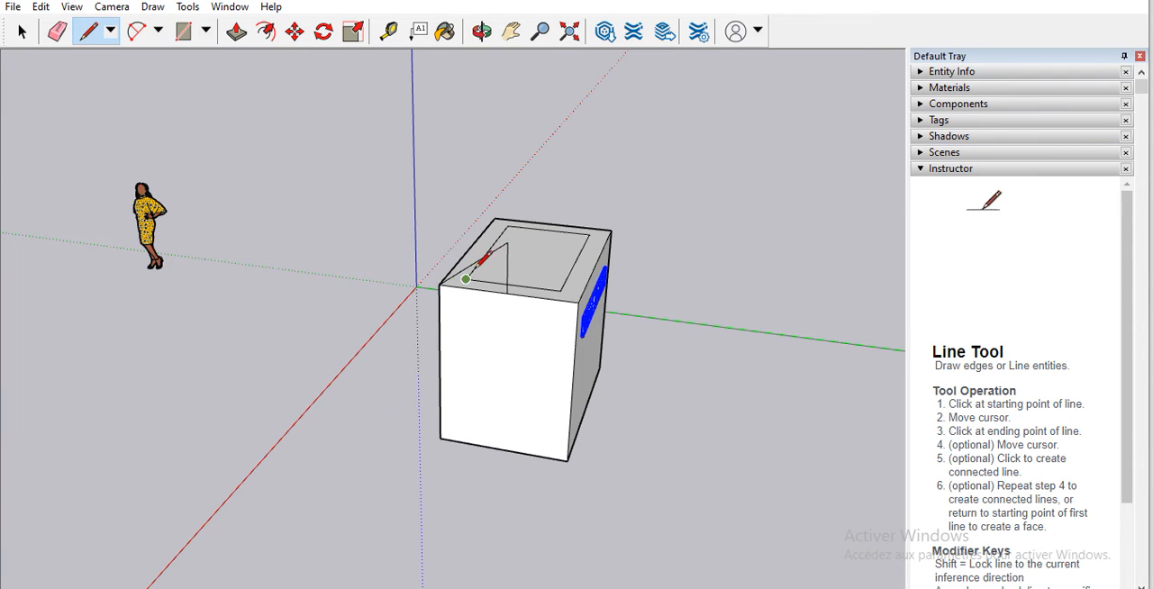
left_click(508, 241)
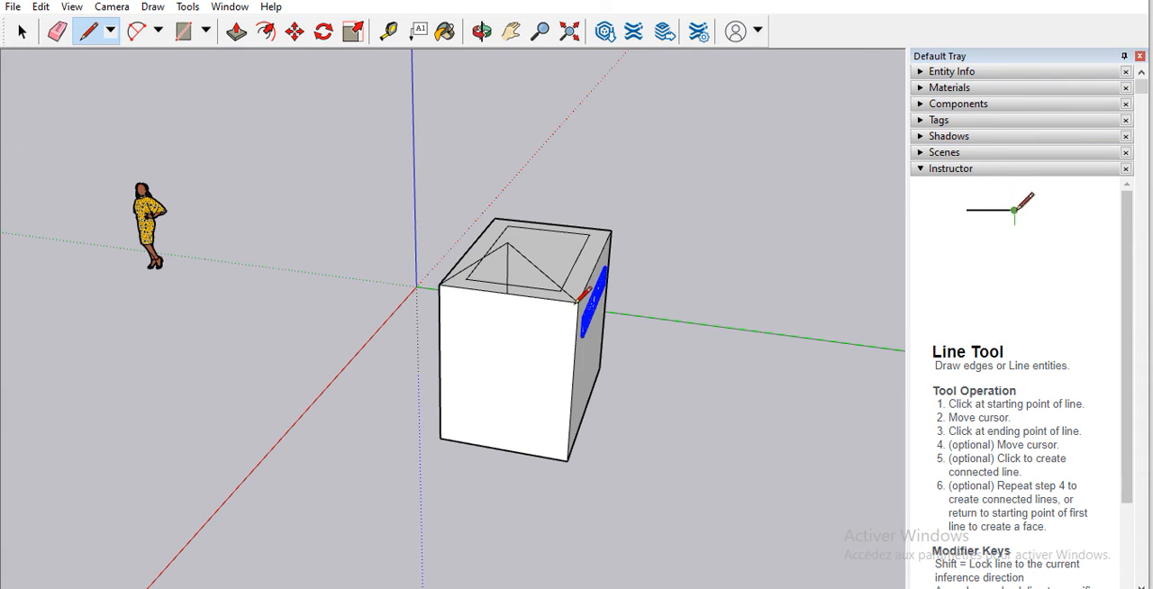
left_click(577, 299)
left_click(481, 33)
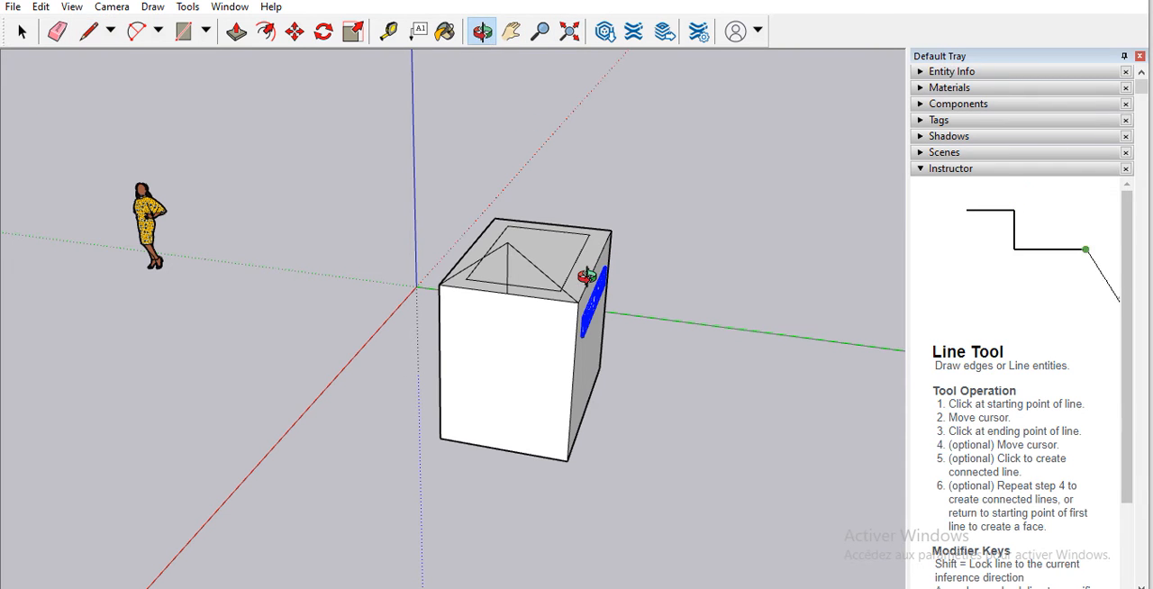
left_click_drag(514, 315, 618, 318)
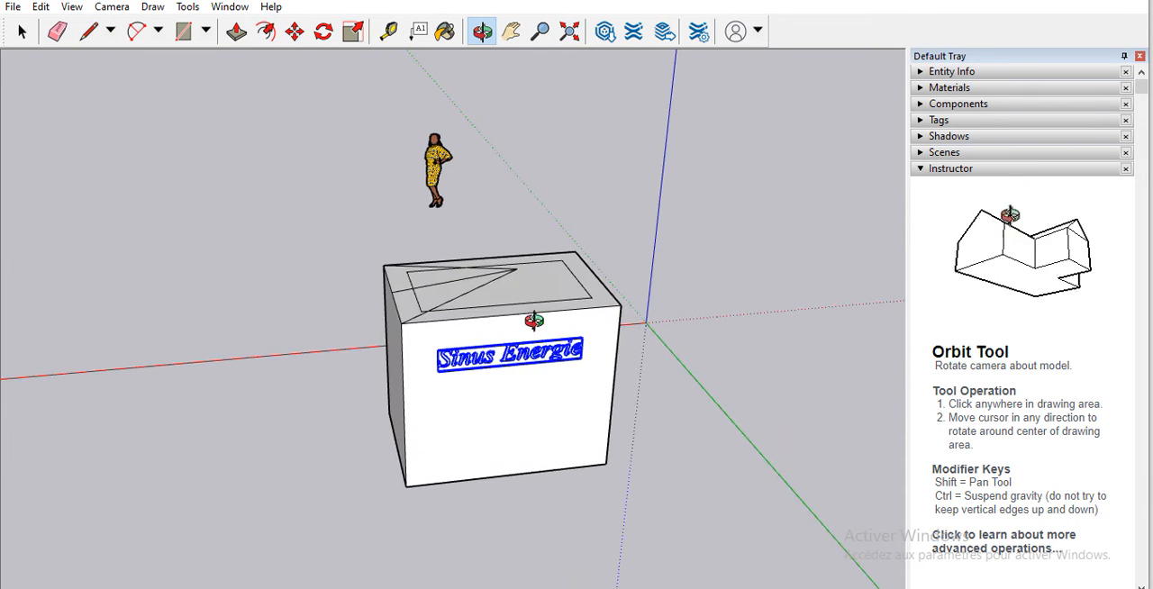
left_click_drag(477, 362, 690, 480)
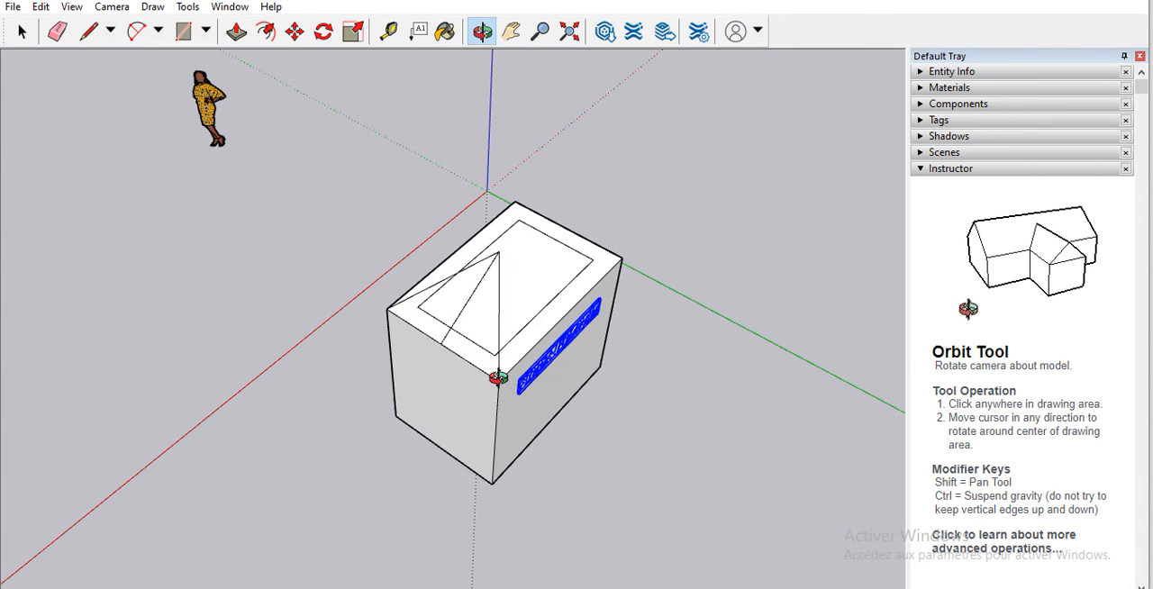
left_click_drag(497, 378, 424, 373)
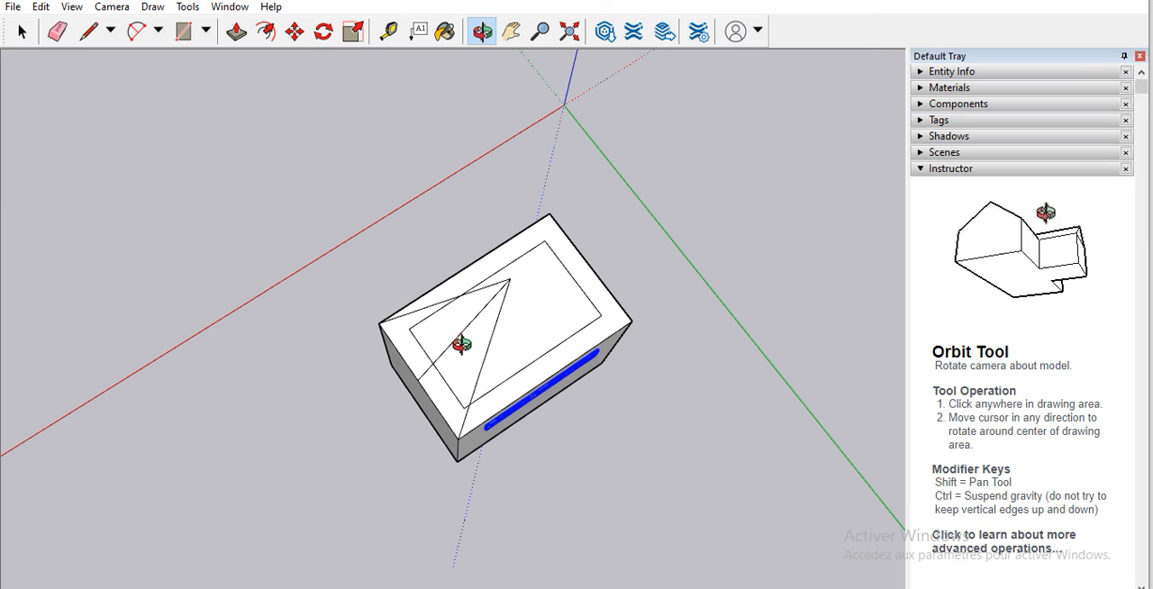
left_click_drag(633, 308, 671, 41)
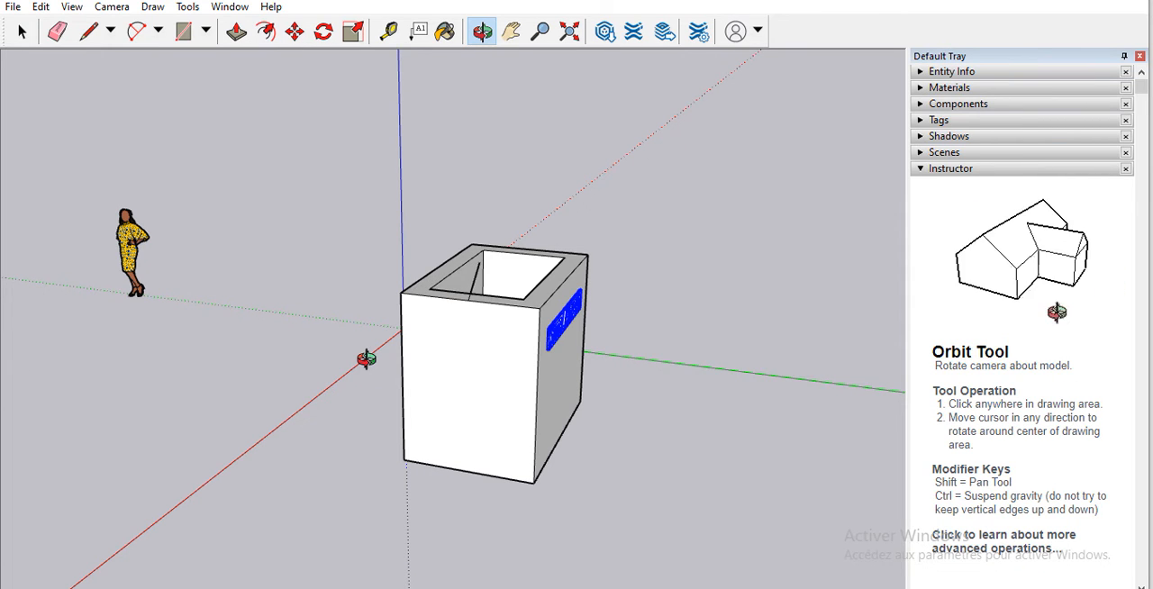
key("ctrl+z")
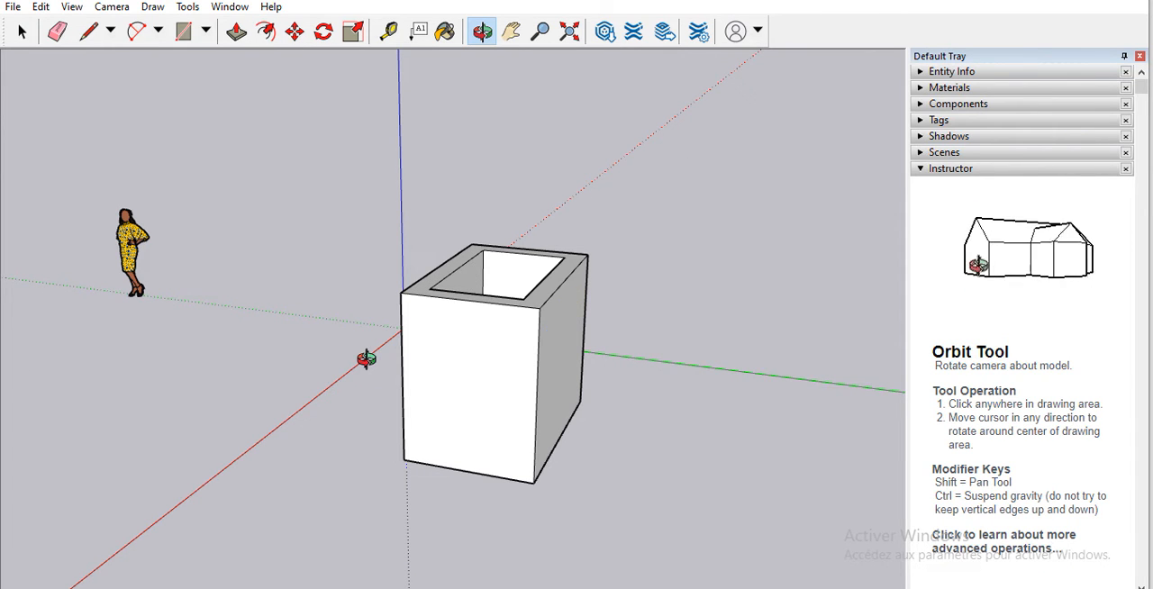
Step: Draw a vertical line along the blue axis from the midpoint of the narrow side's upper edge, and join its top to both corners as a gable
left_click(88, 31)
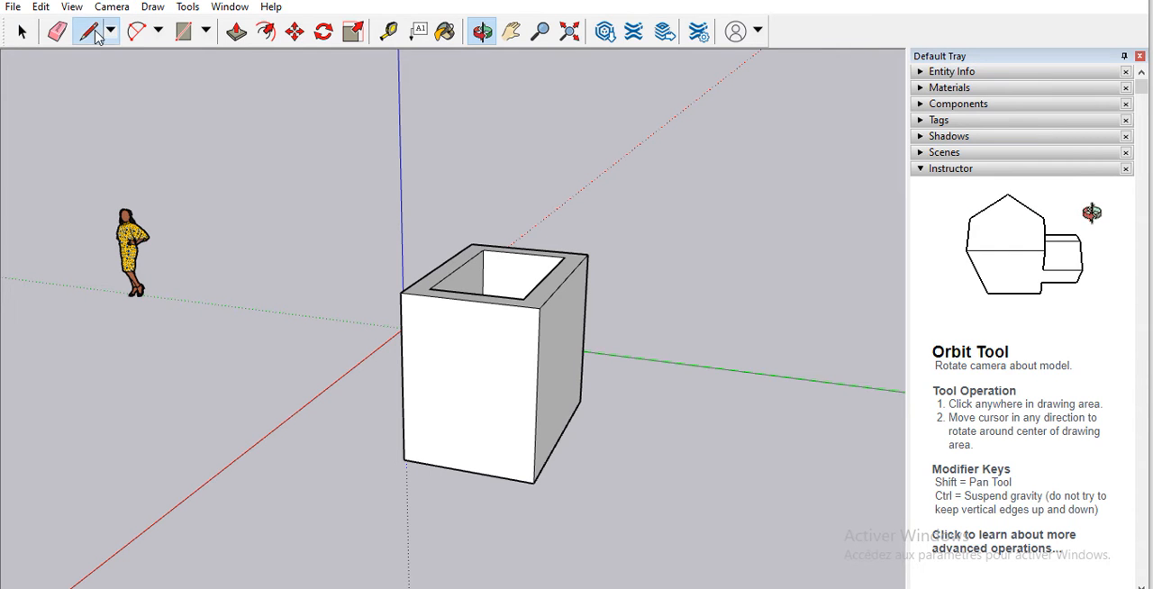
left_click(467, 299)
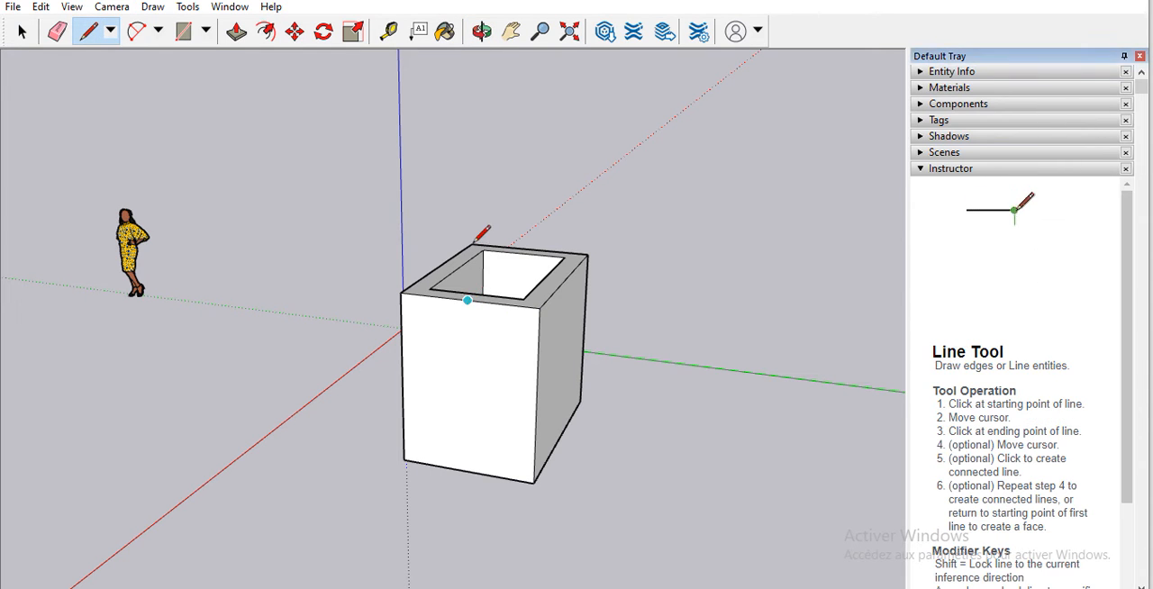
left_click(468, 191)
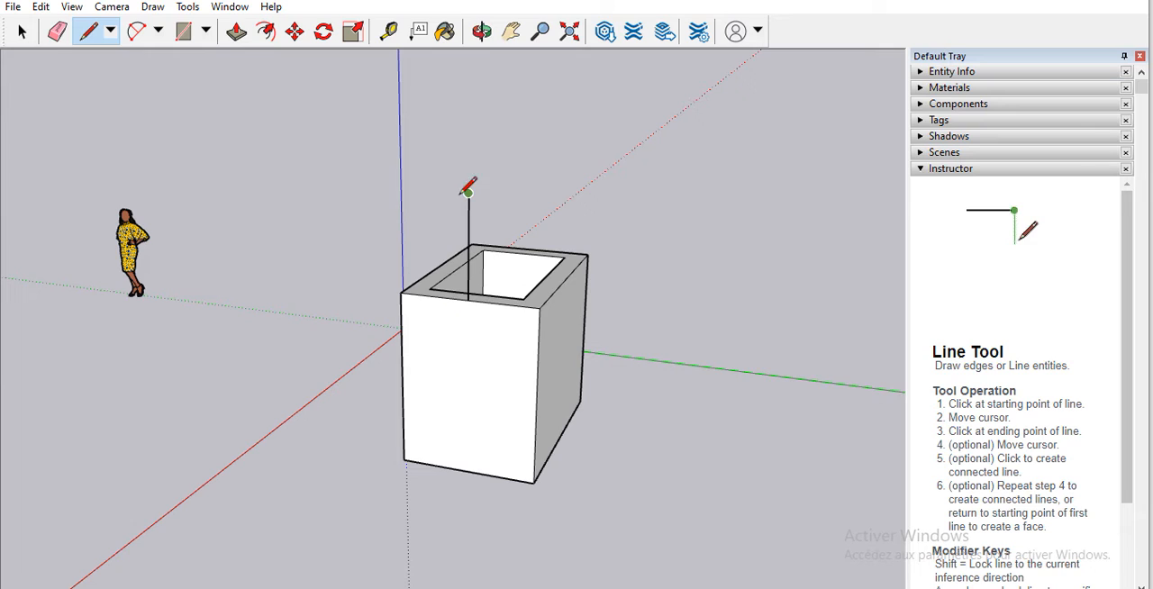
left_click(401, 292)
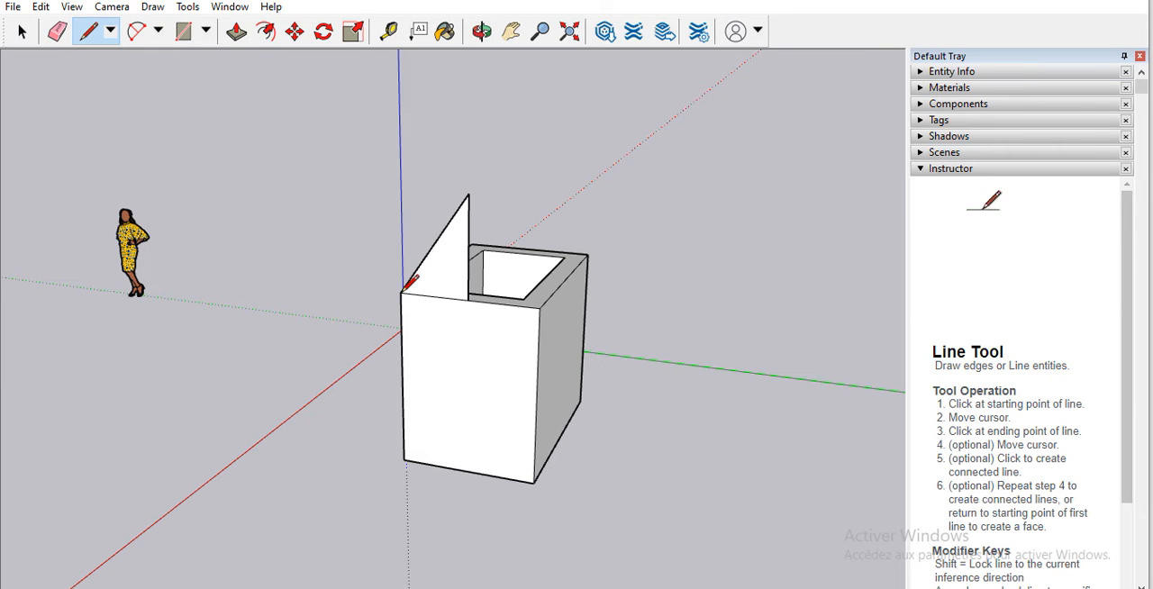
left_click(468, 194)
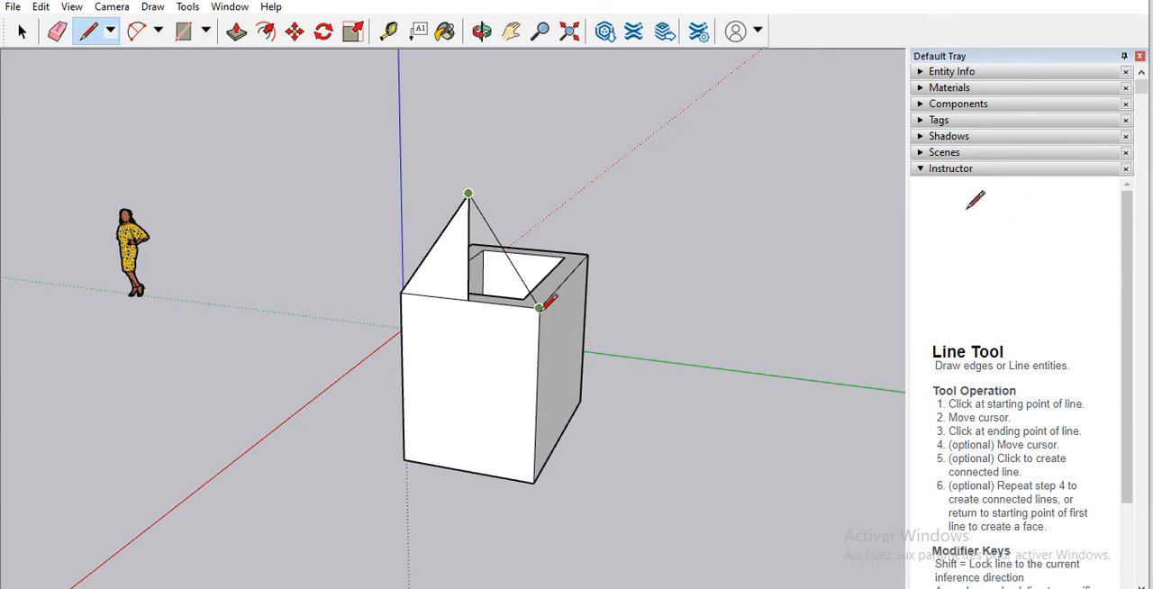
left_click(539, 308)
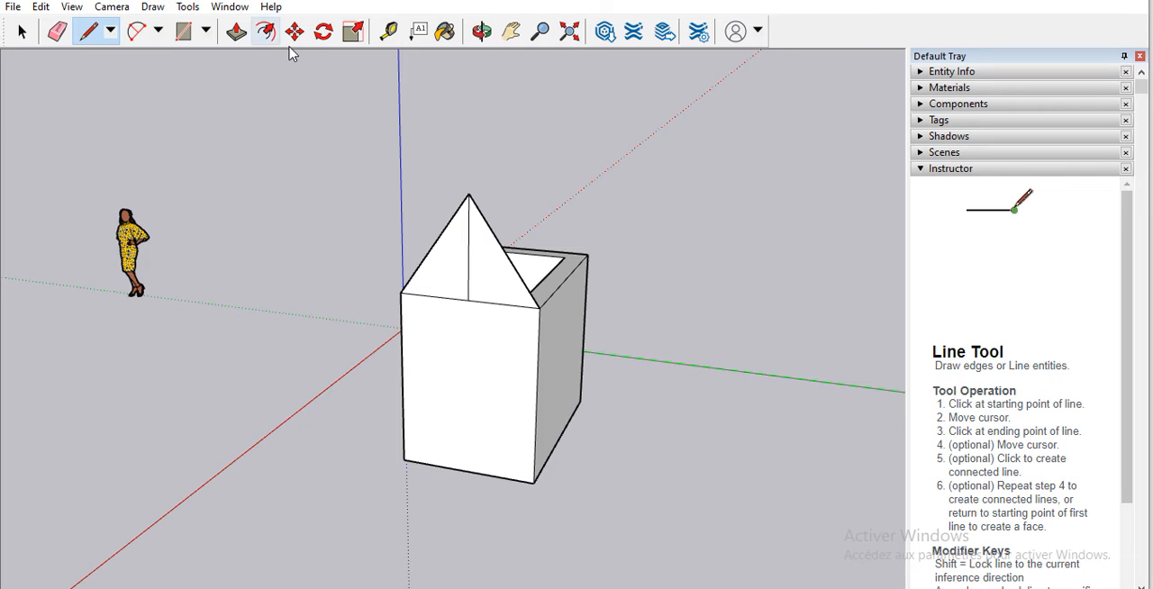
Step: Erase the vertical centre line from the triangular gable so that it is a single face
left_click(482, 32)
left_click_drag(518, 157, 458, 298)
left_click_drag(432, 400, 140, 392)
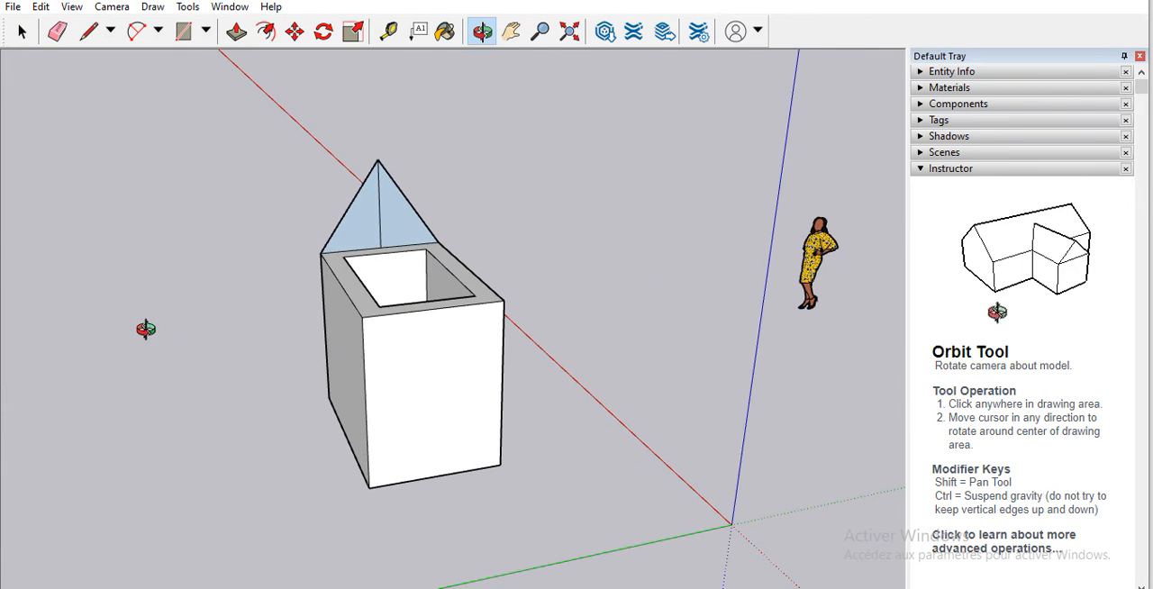
left_click(58, 32)
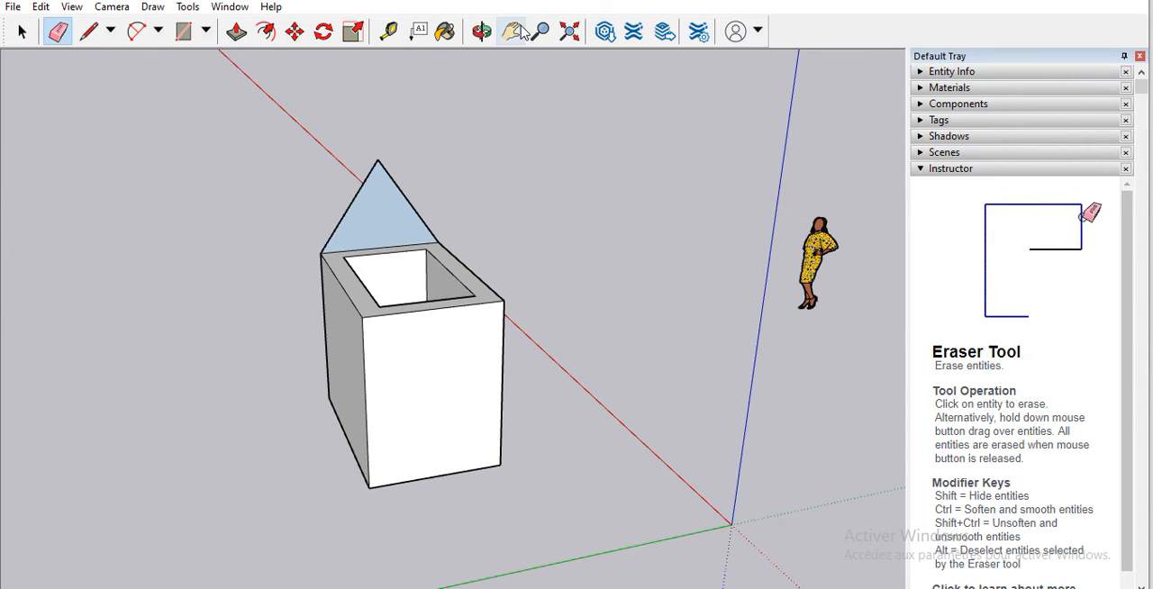
Step: Push/Pull the triangular gable face across the box to form a pitched roof ending flush with the opposite narrow wall
left_click(237, 32)
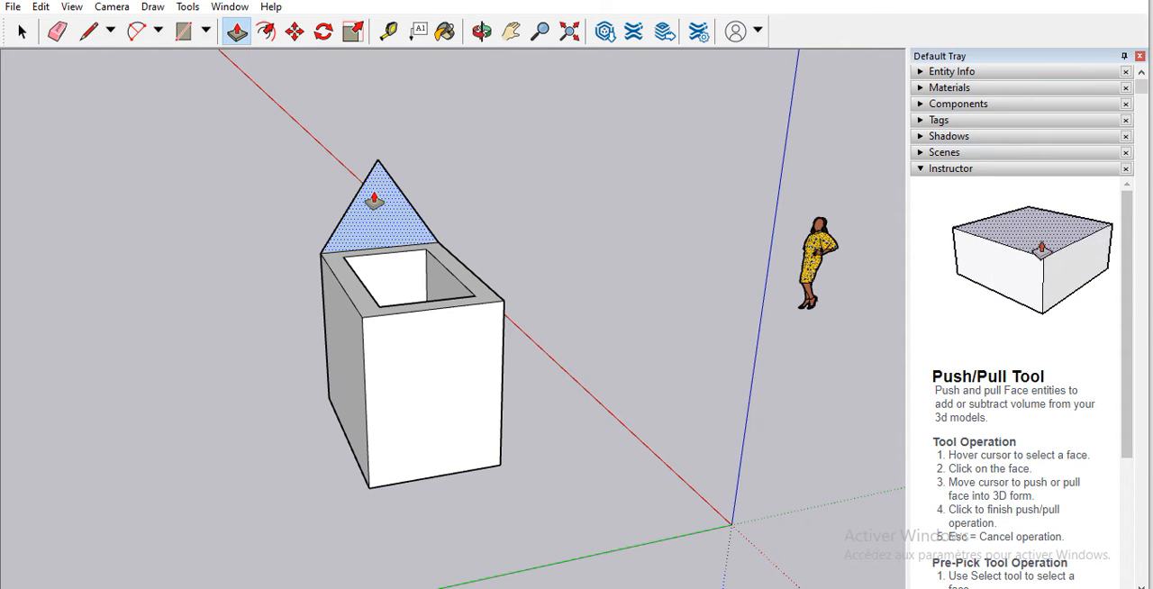
left_click_drag(379, 237, 392, 282)
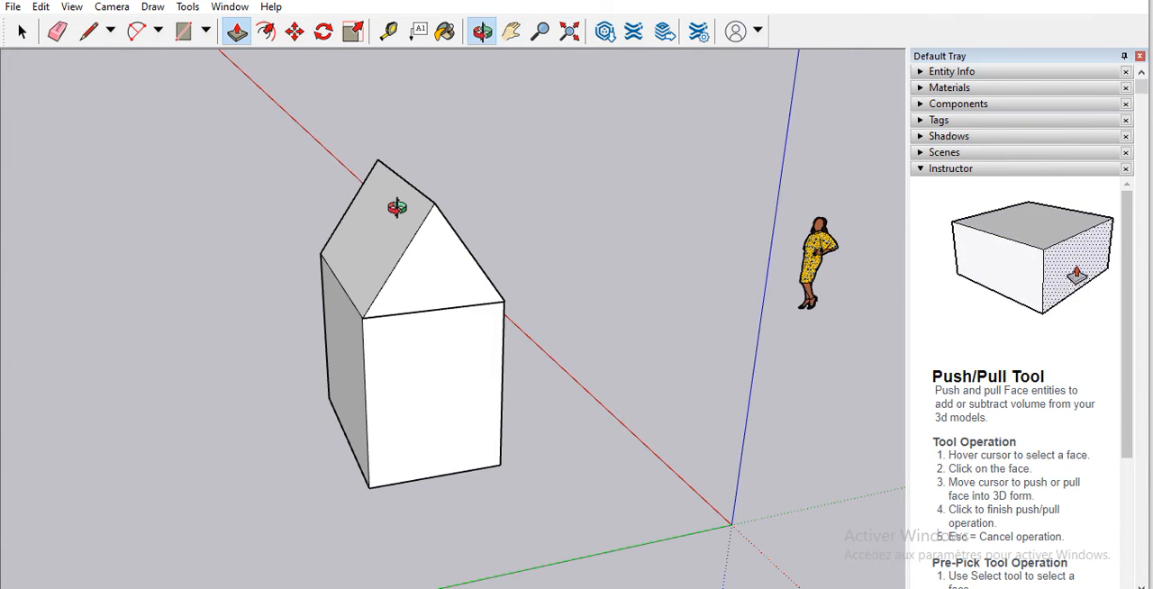
left_click_drag(361, 252, 412, 348)
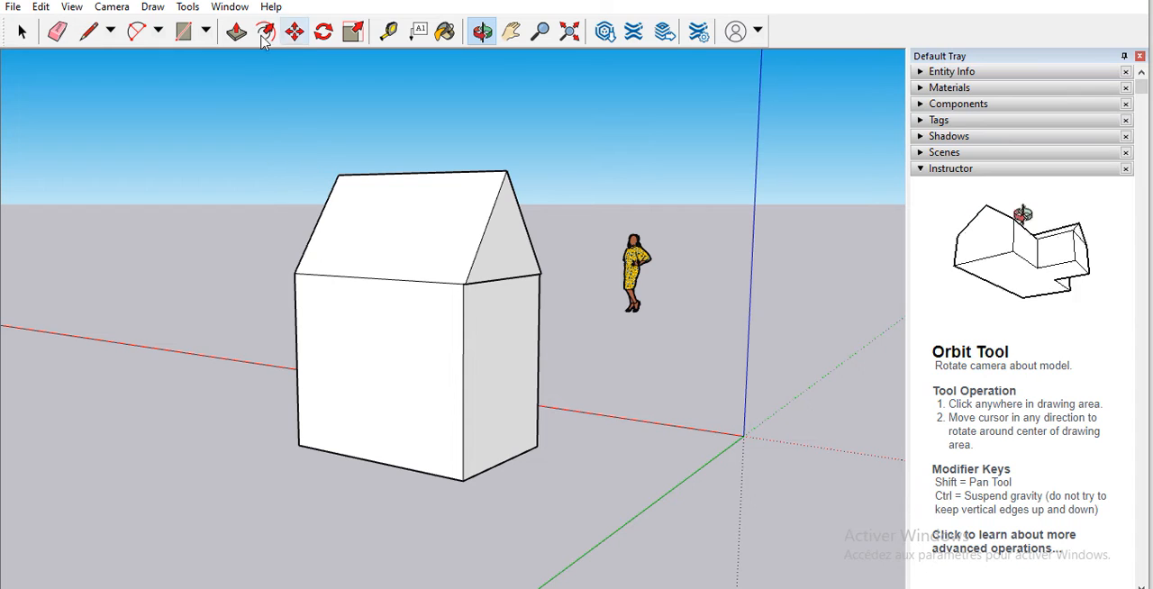
left_click(236, 32)
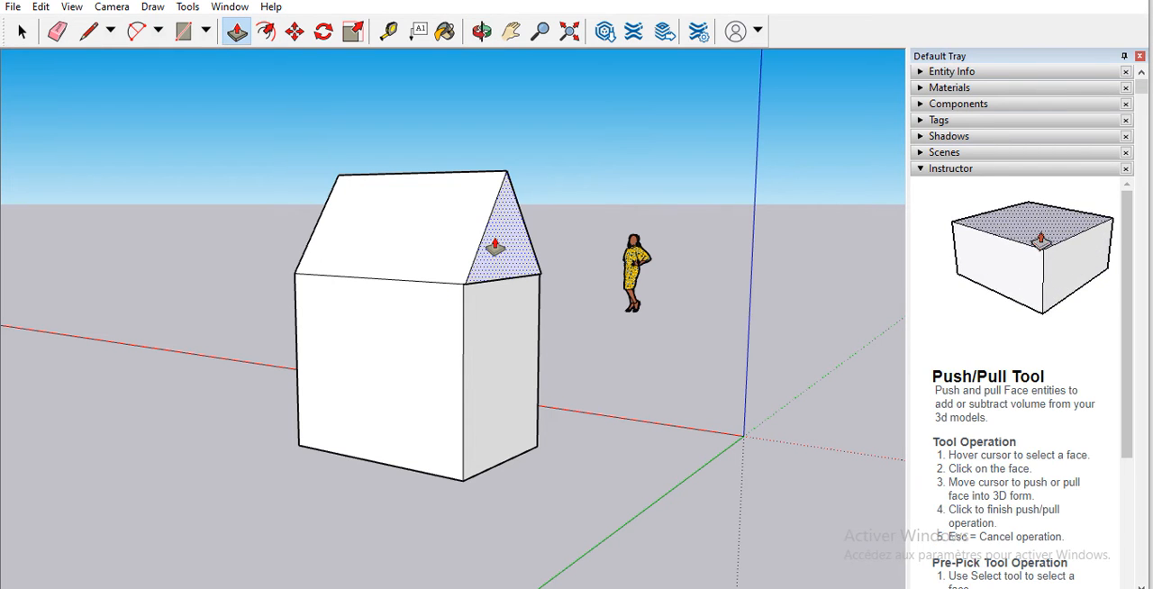
left_click(492, 246)
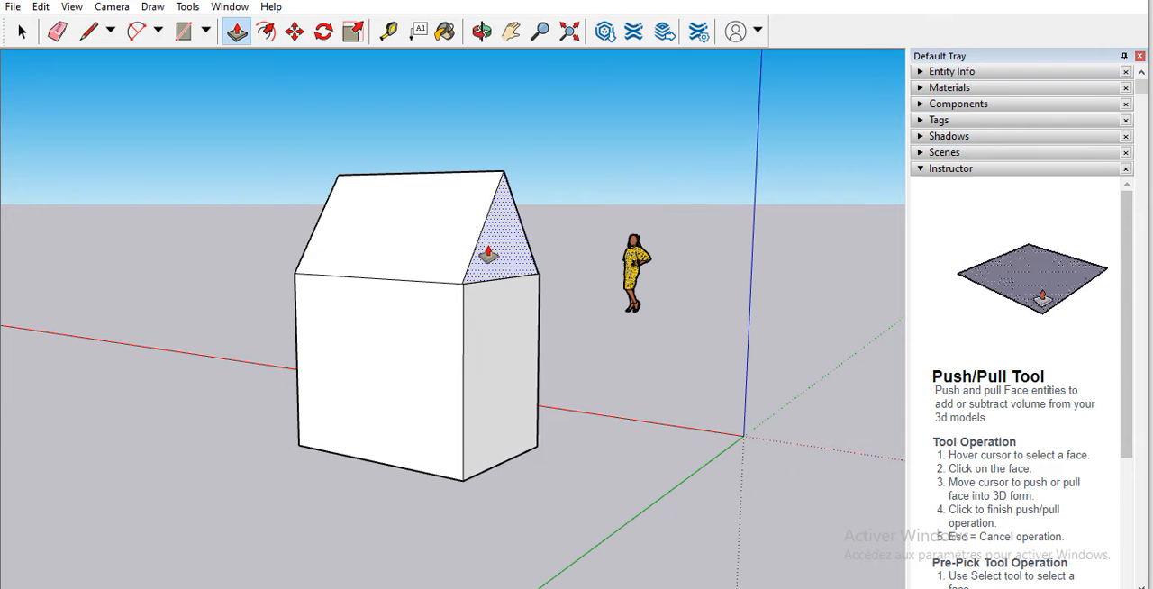
scroll(490, 244, "up", 4)
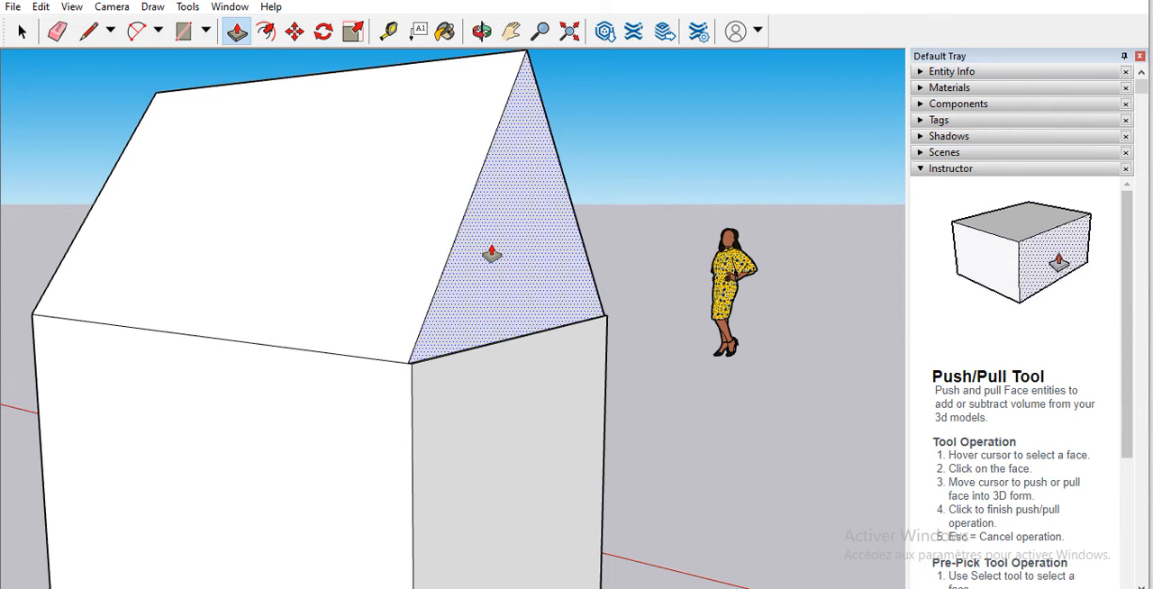
left_click(490, 246)
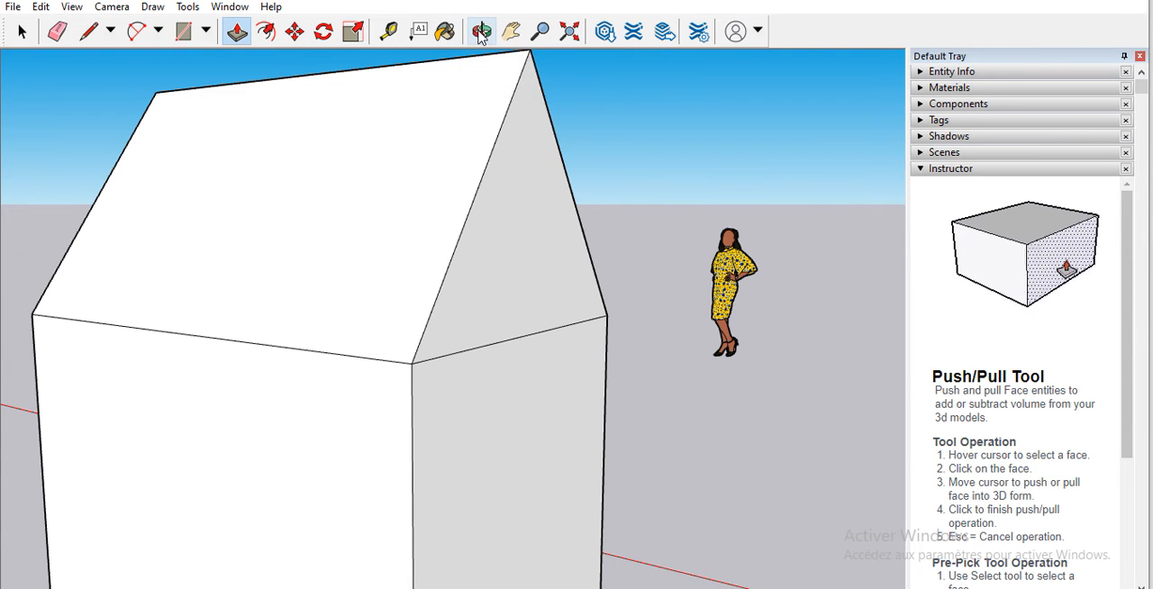
Step: Move the triangular gable end face outward toward the origin, stretching the roof and the upper walls beyond the base
left_click_drag(382, 199, 298, 420)
scroll(283, 183, "down", 8)
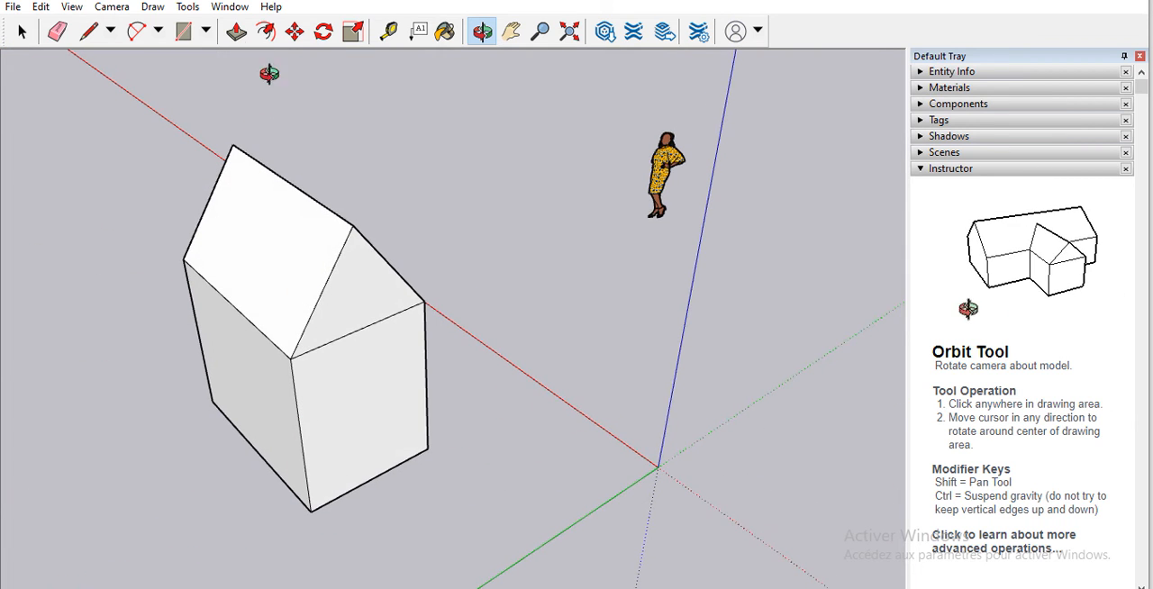
key("m")
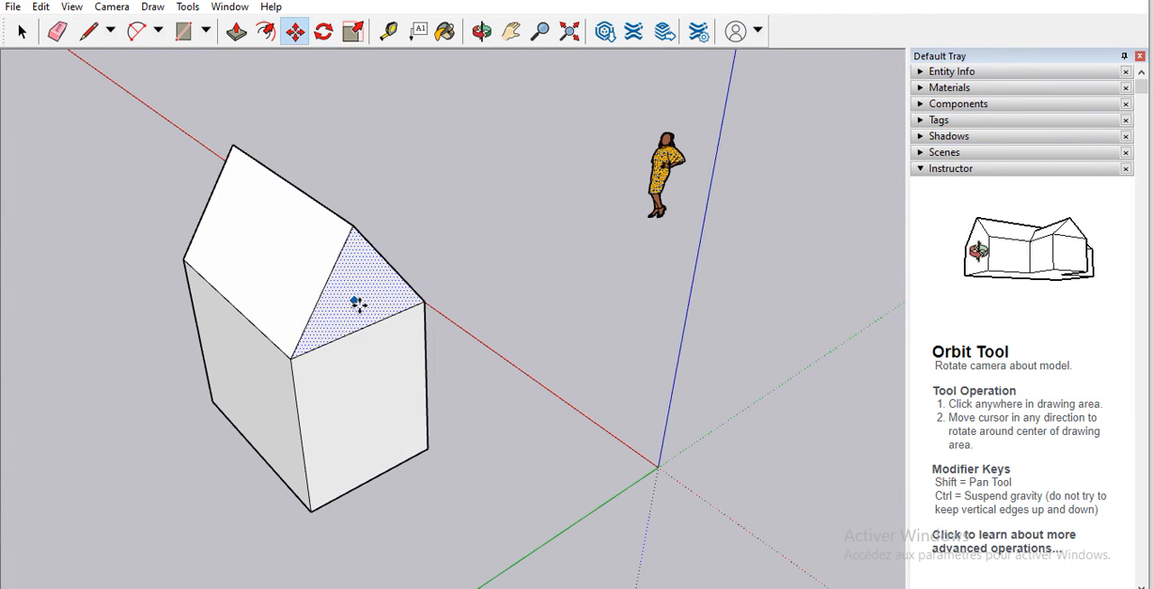
left_click(357, 293)
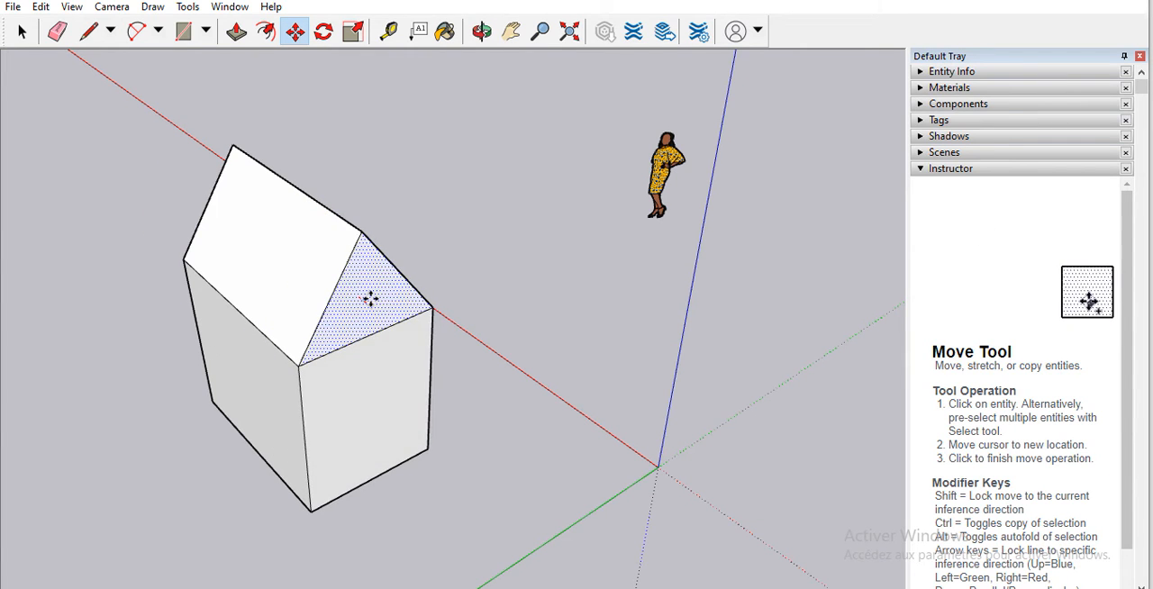
left_click(394, 309)
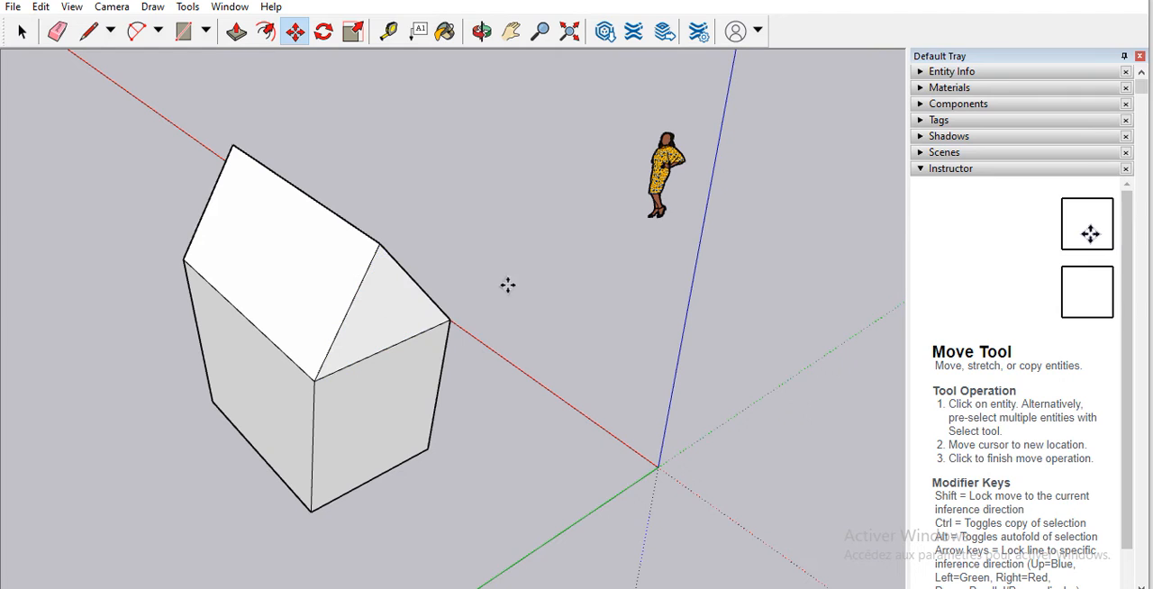
Step: Select the whole house, including its roof, and make it a group
scroll(556, 179, "down", 3)
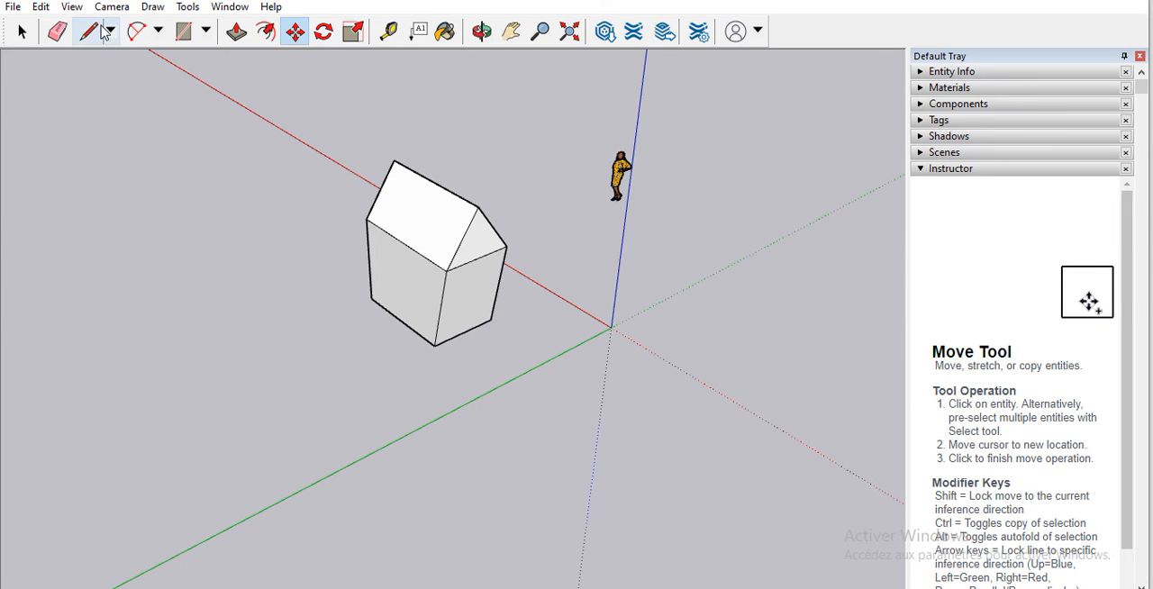
left_click(22, 32)
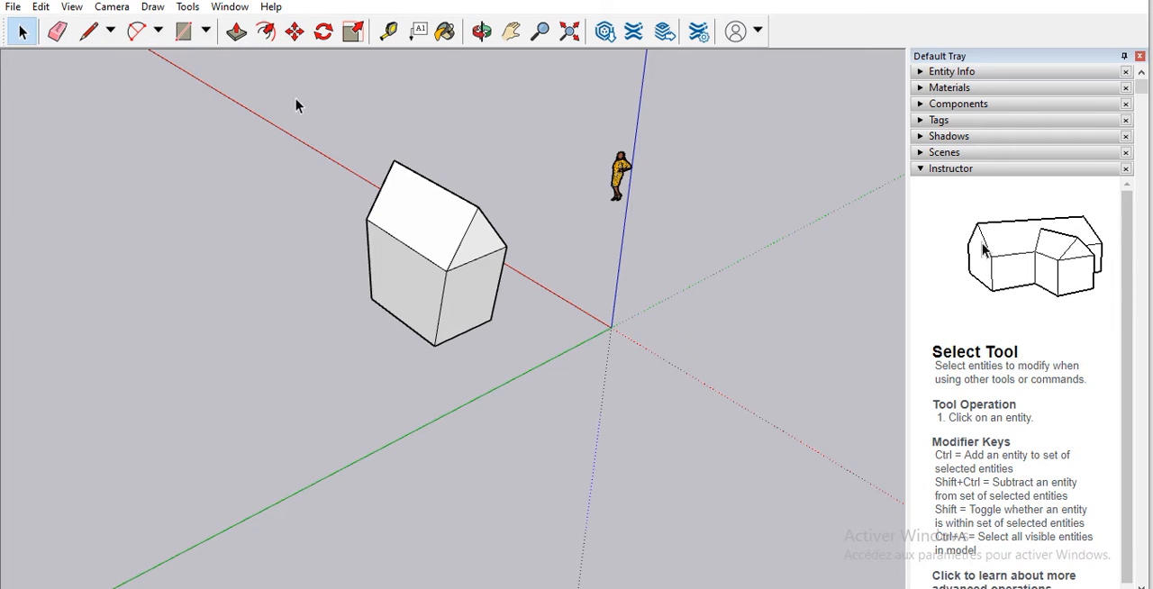
left_click_drag(302, 98, 518, 361)
left_click(42, 7)
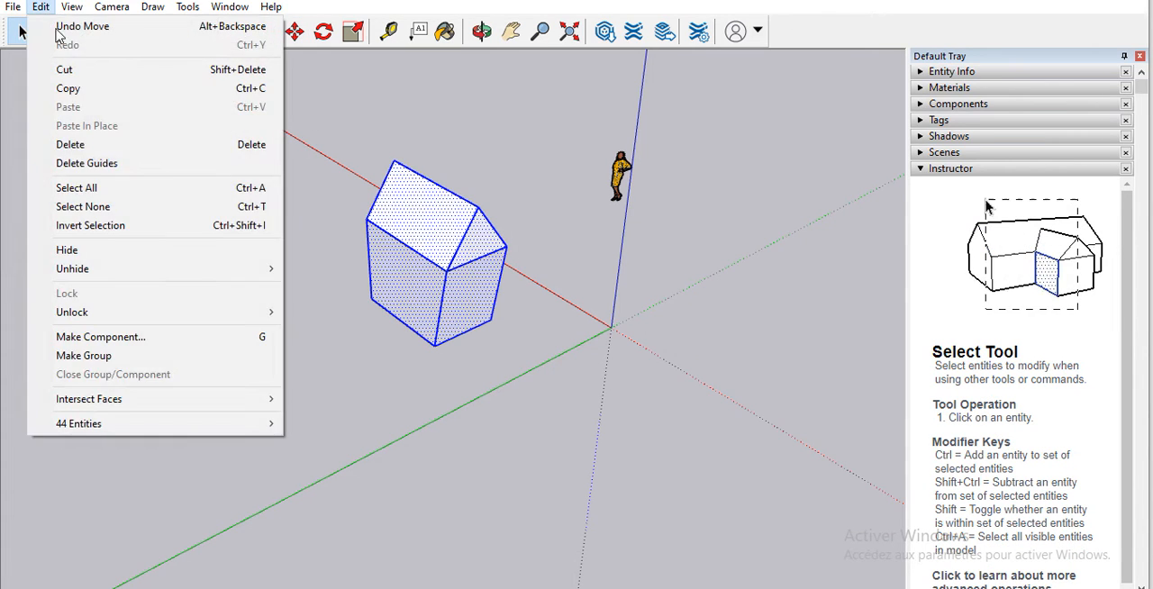
left_click(133, 355)
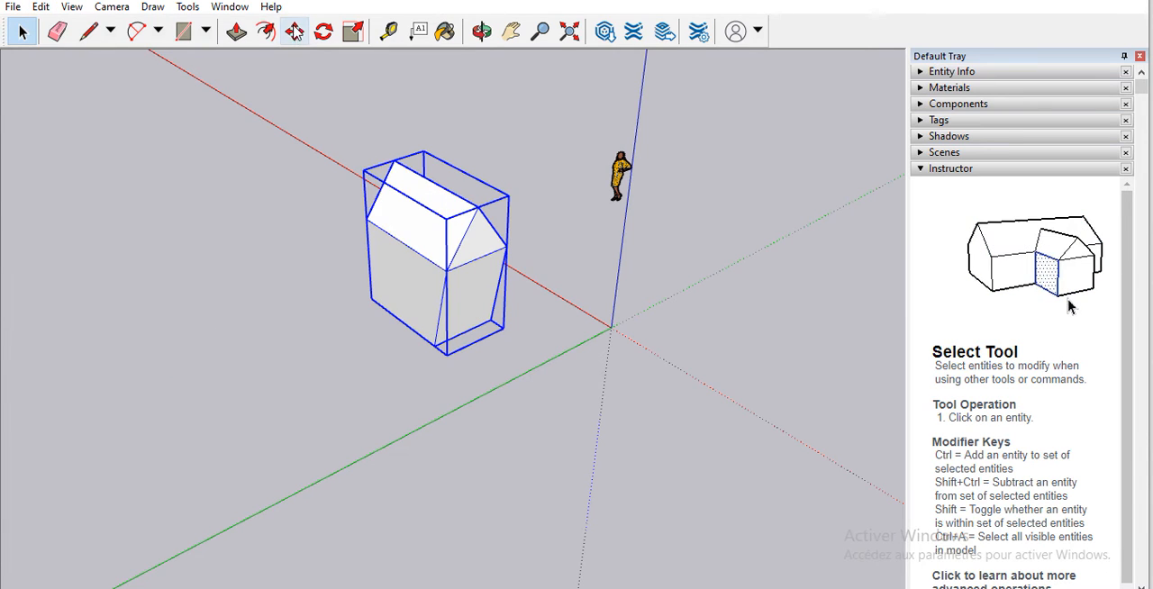
Step: Move the house group farther from the origin, into the open area between the red and green axes
left_click(294, 33)
left_click(475, 250)
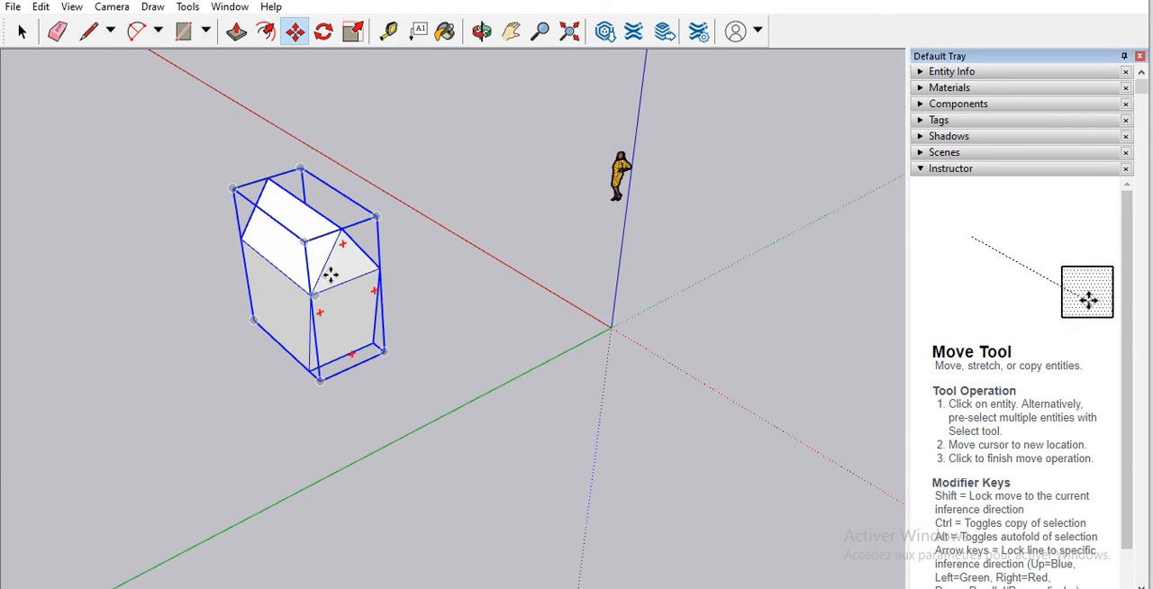
left_click(320, 323)
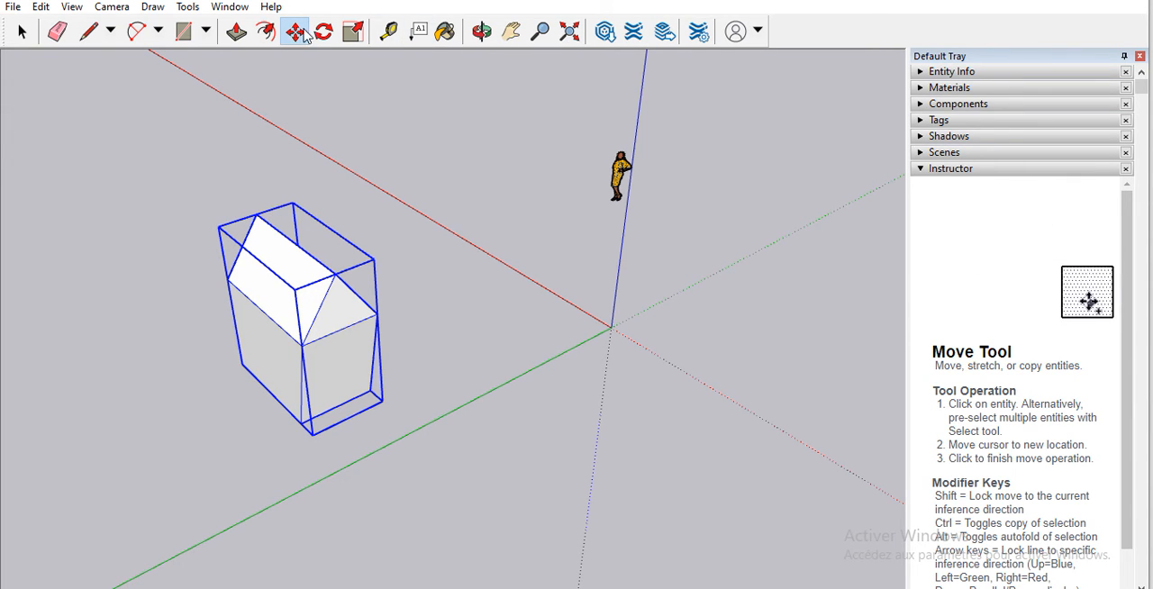
Step: Move the house group slightly closer to the red axis and clear its selection
left_click(276, 354)
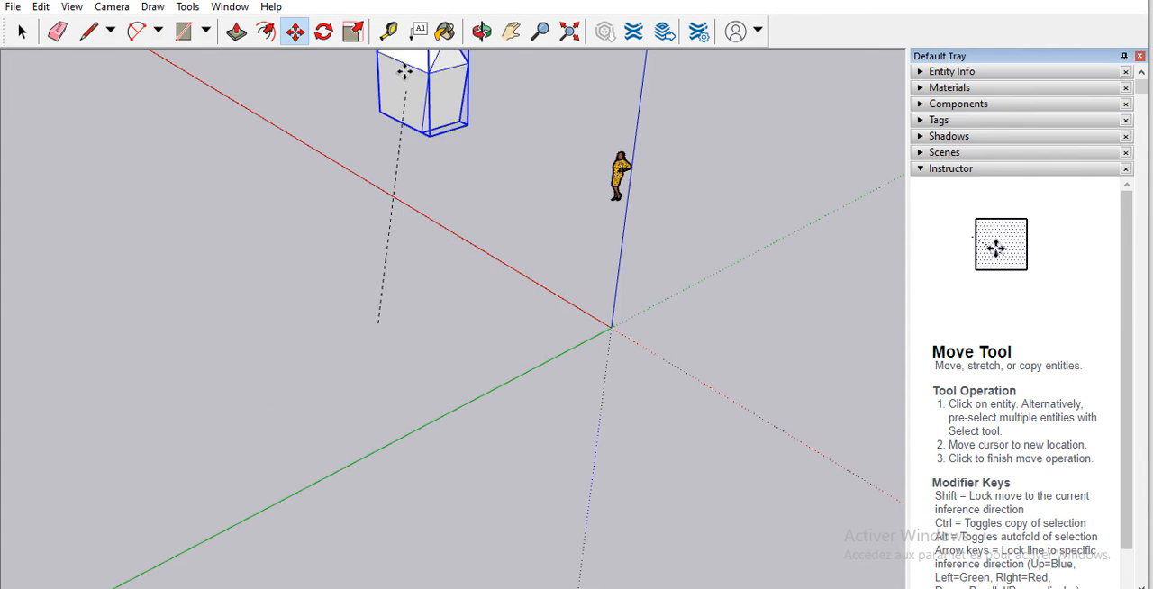
left_click(312, 311)
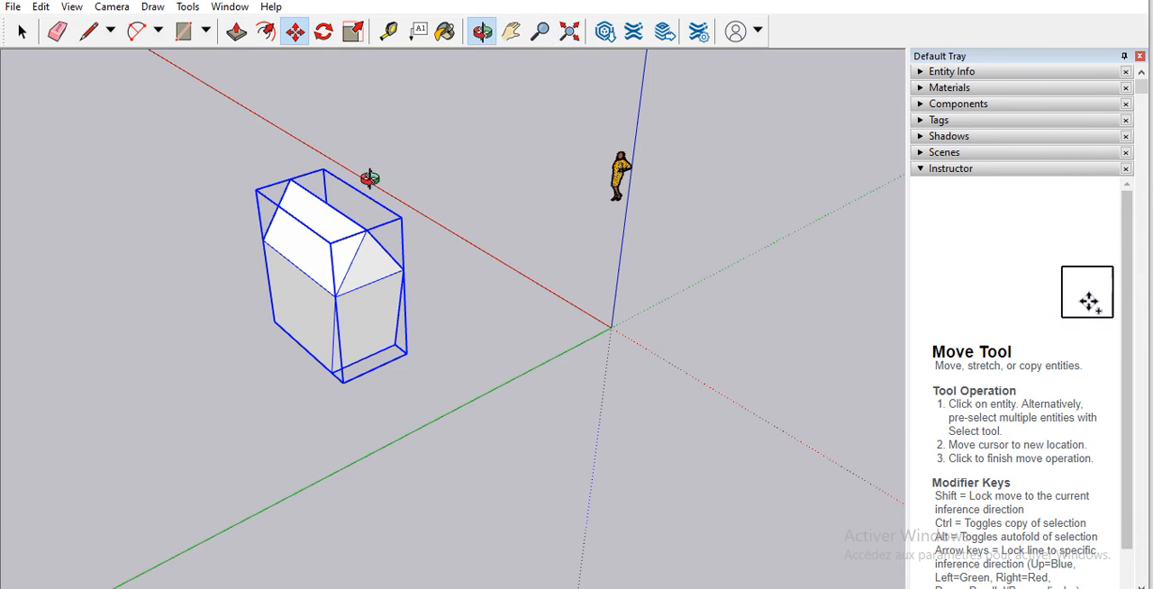
left_click_drag(234, 304, 530, 193)
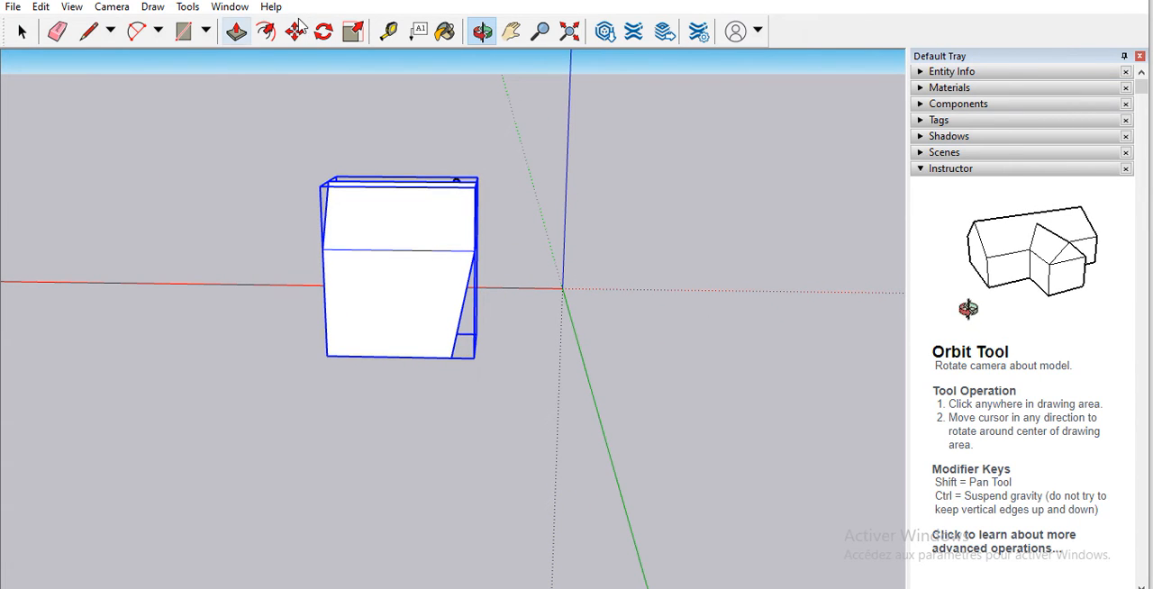
left_click(23, 31)
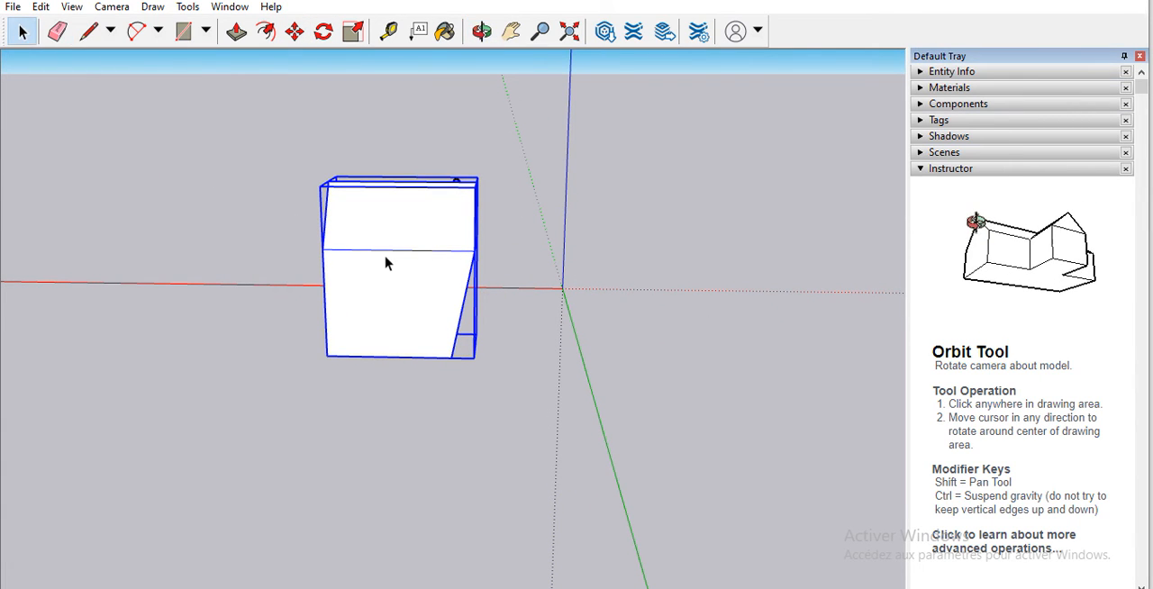
left_click(224, 192)
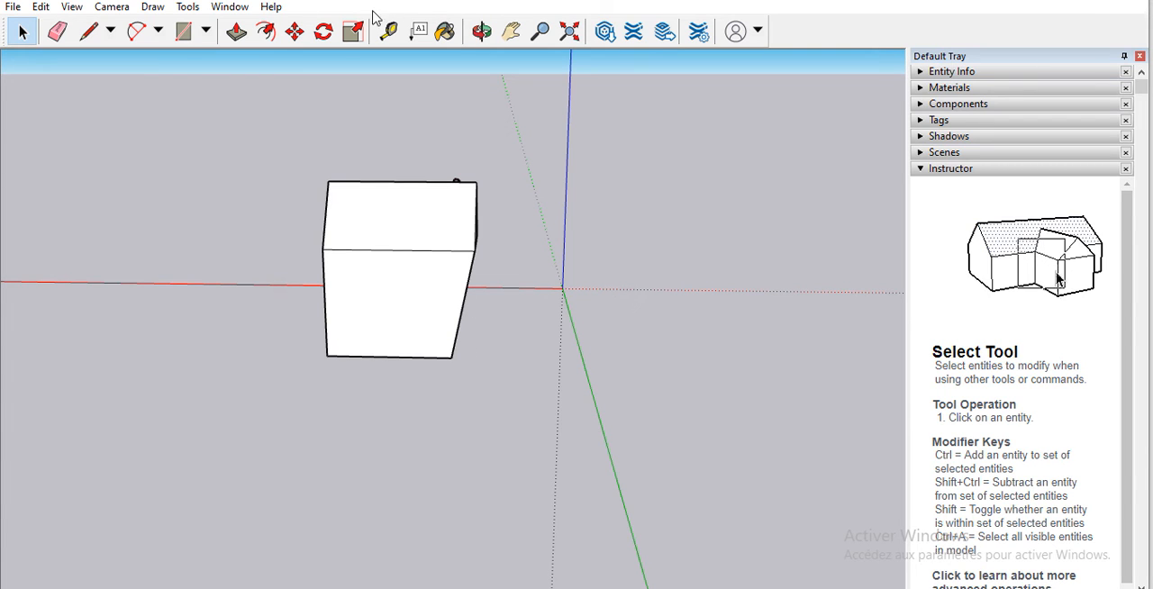
left_click(482, 32)
left_click_drag(494, 333, 395, 348)
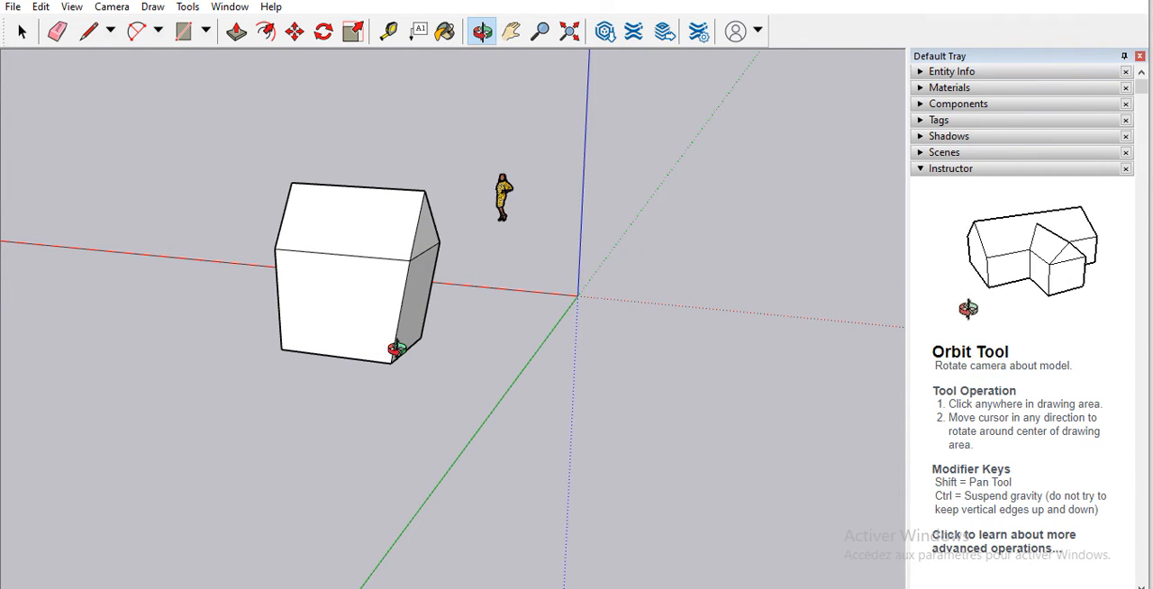
left_click_drag(415, 363, 507, 352)
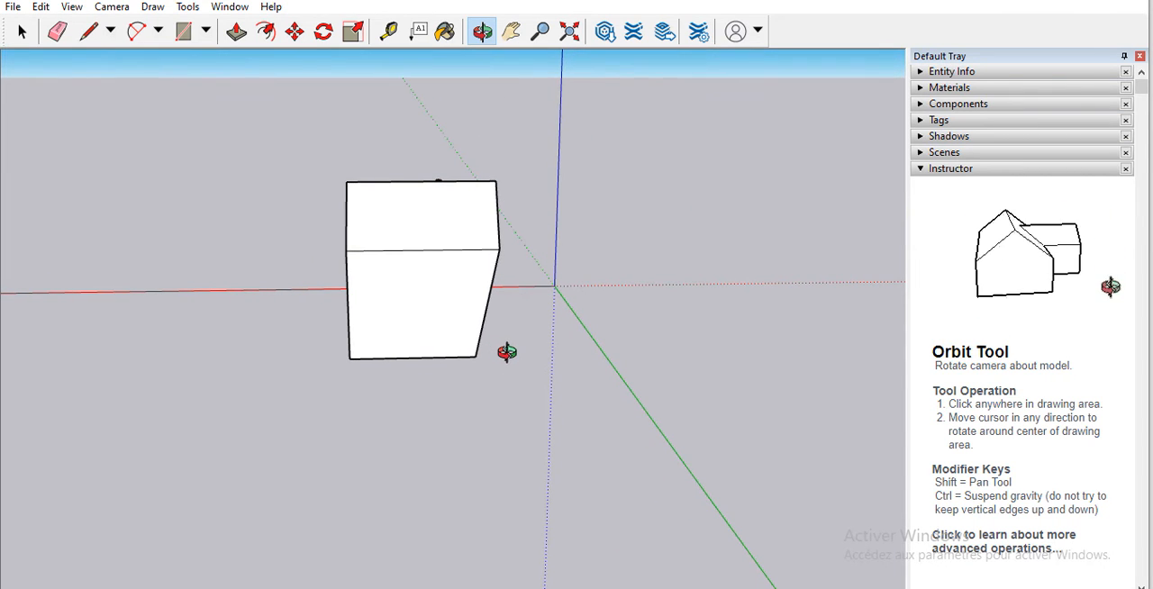
left_click(90, 34)
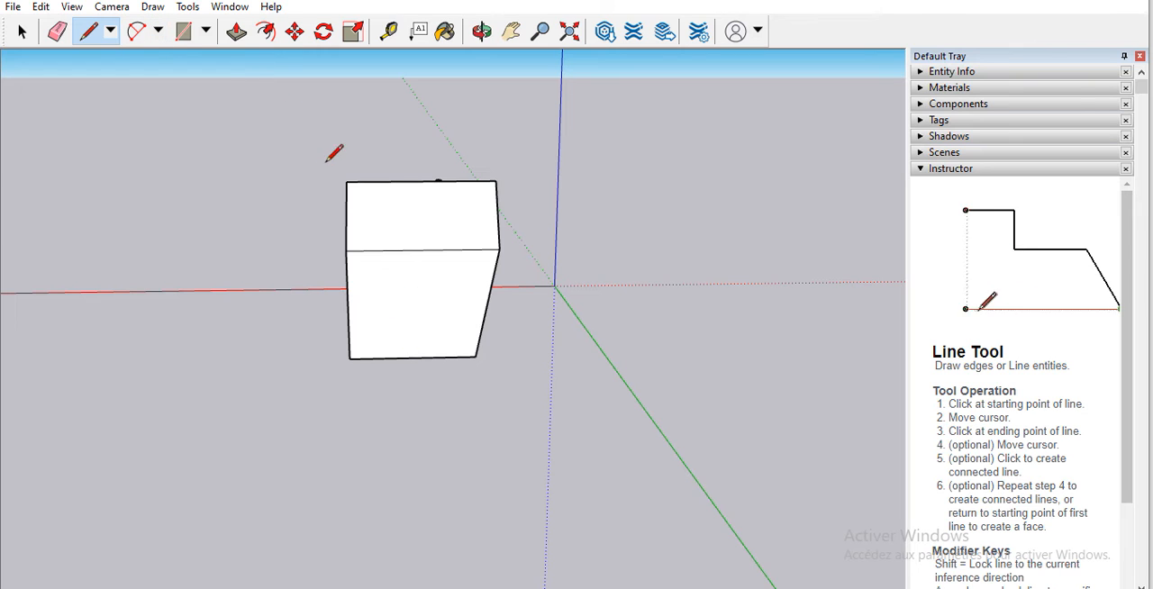
Step: Draw a rectangle on the ground in front of the house, with one side close along the green axis
scroll(348, 103, "down", 4)
scroll(370, 132, "down", 1)
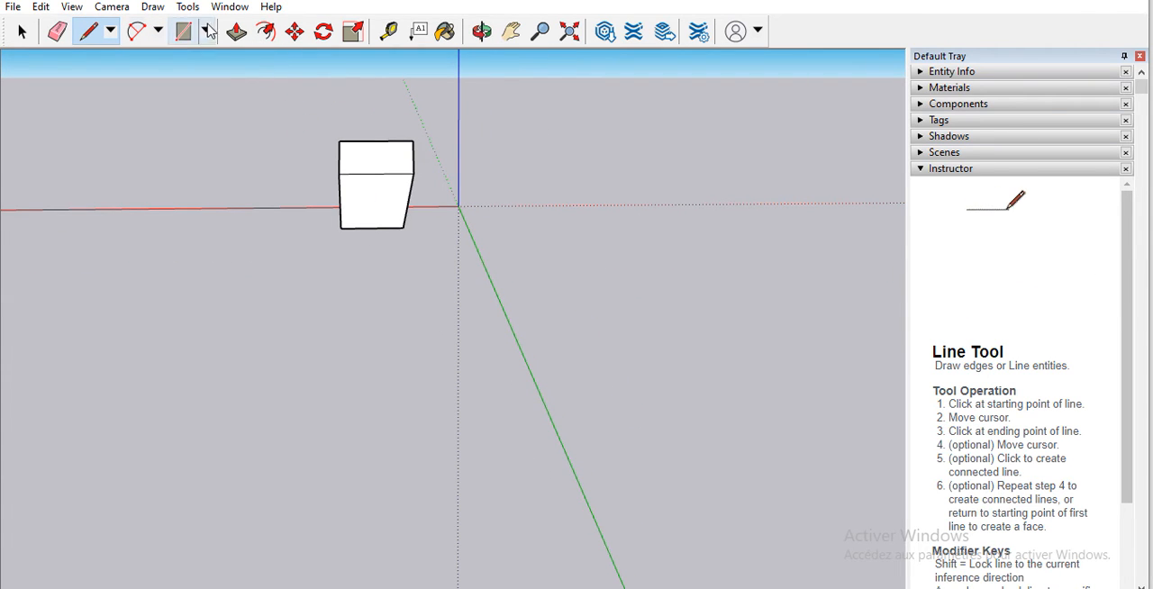
left_click(208, 31)
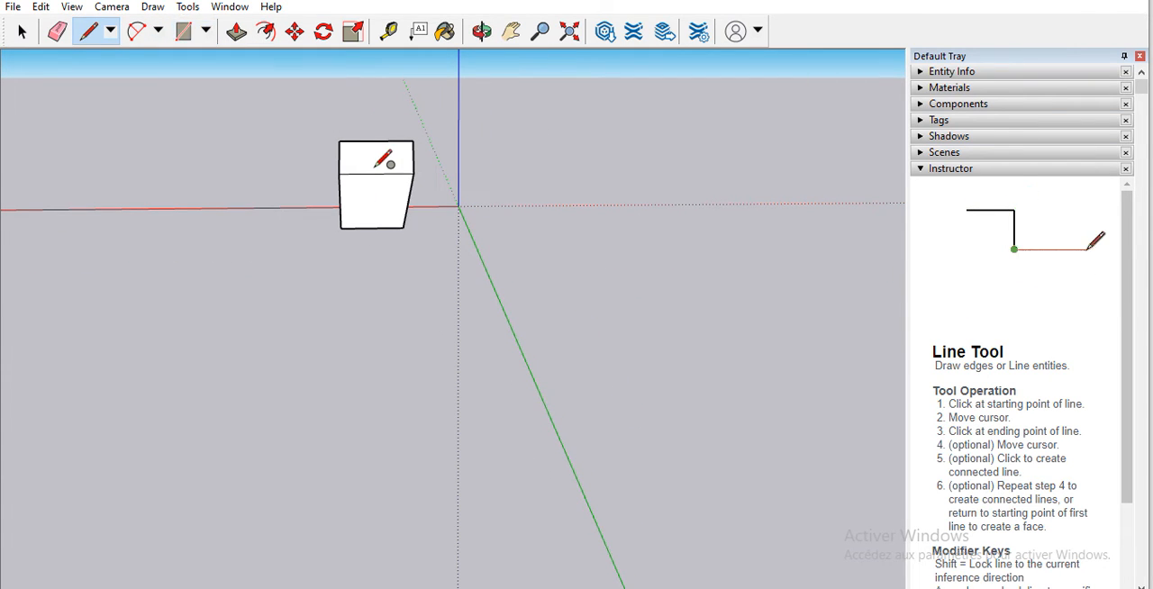
key("c")
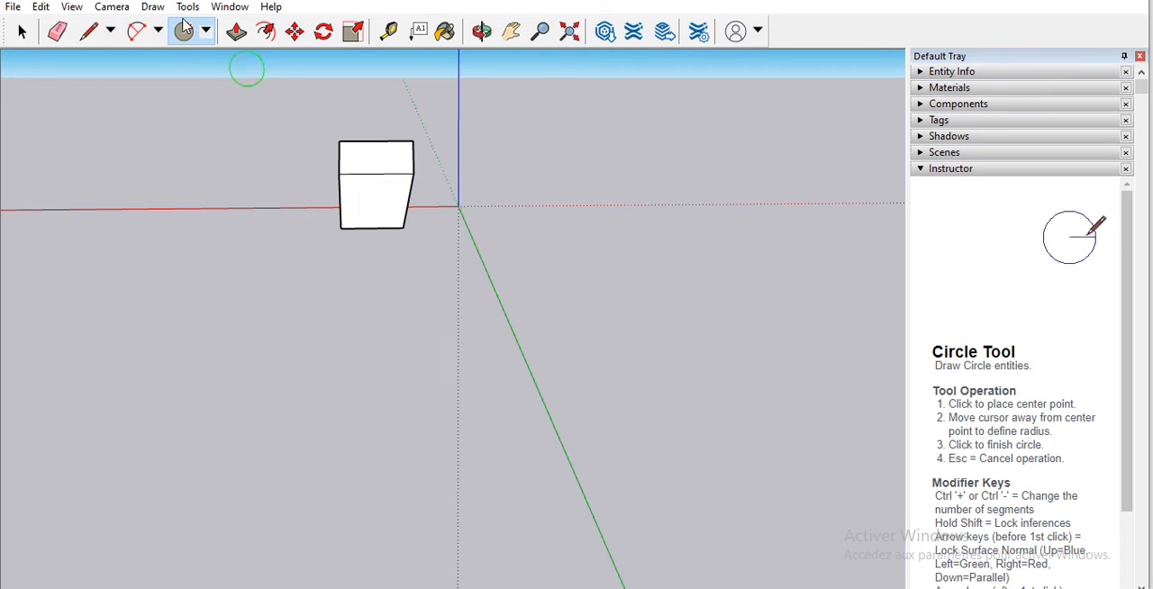
left_click(209, 34)
left_click(218, 41)
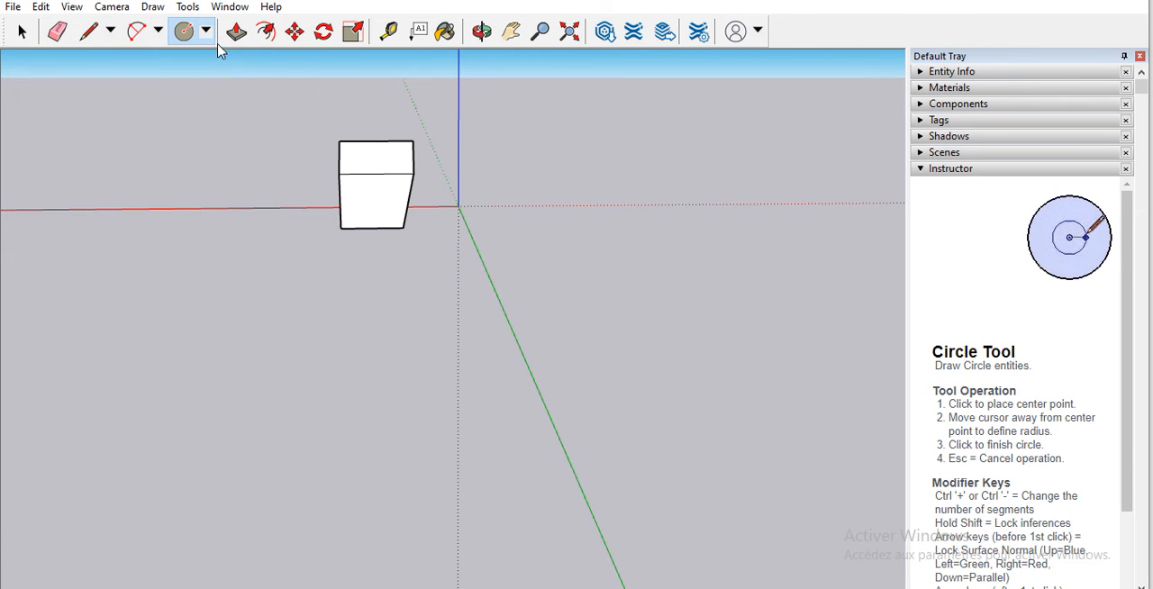
left_click(206, 36)
left_click(216, 55)
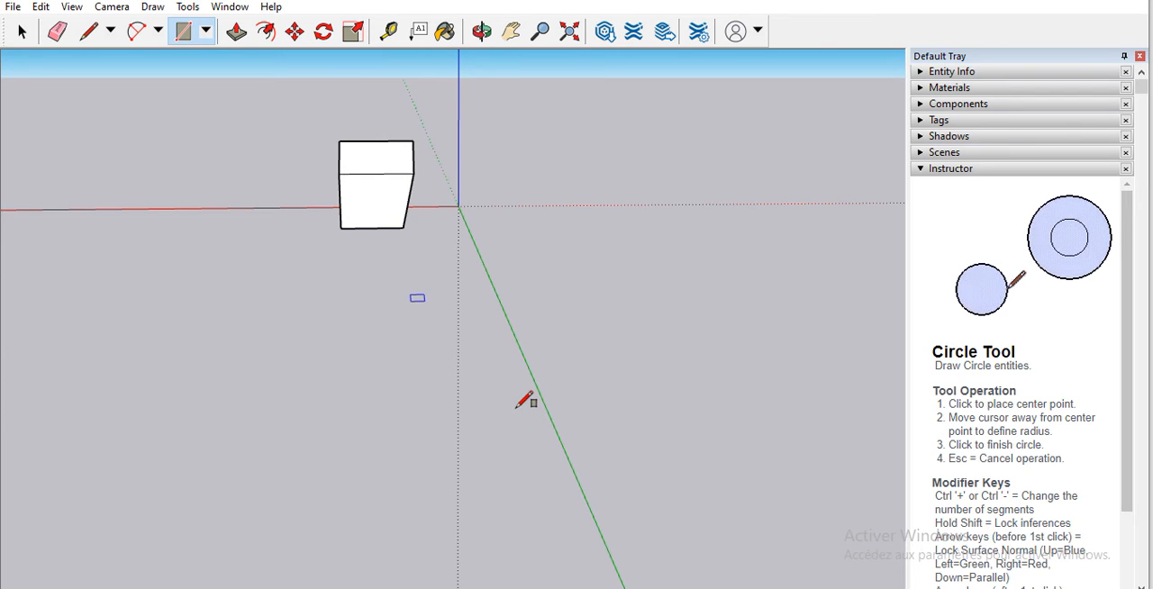
left_click(510, 362)
left_click(510, 363)
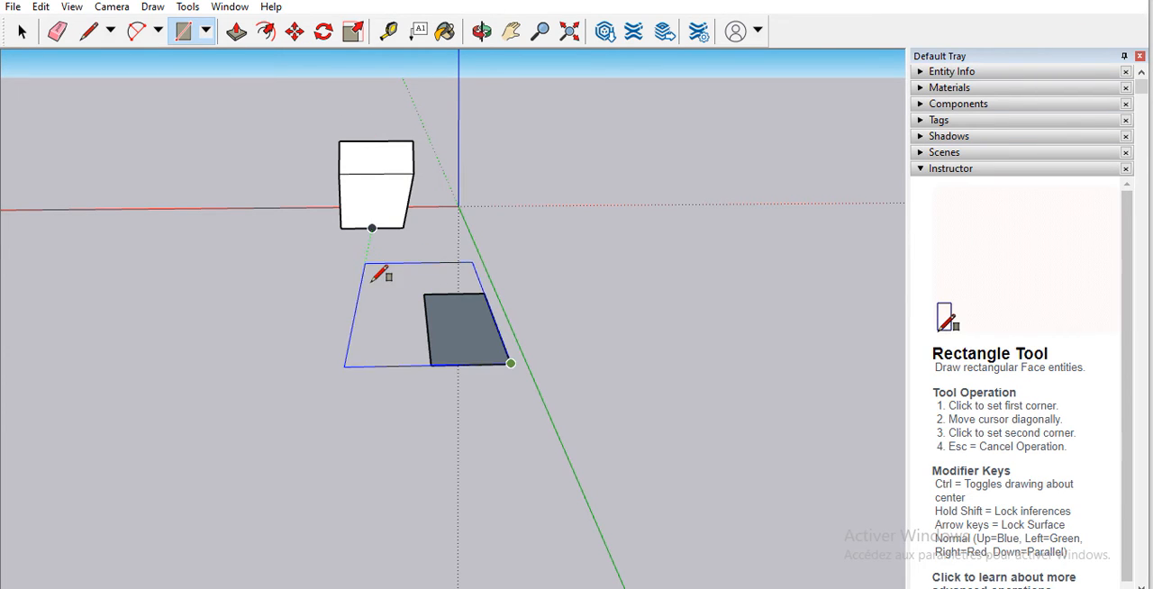
key("Escape")
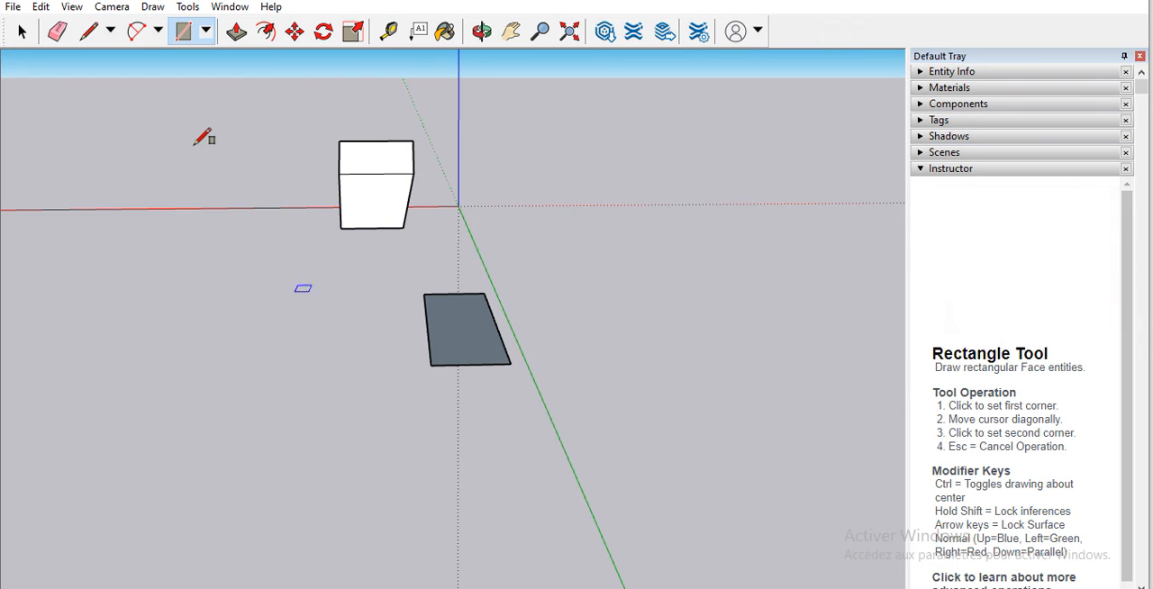
Step: Offset the ground rectangle's outline slightly inward to create a narrow border around its face
left_click(265, 33)
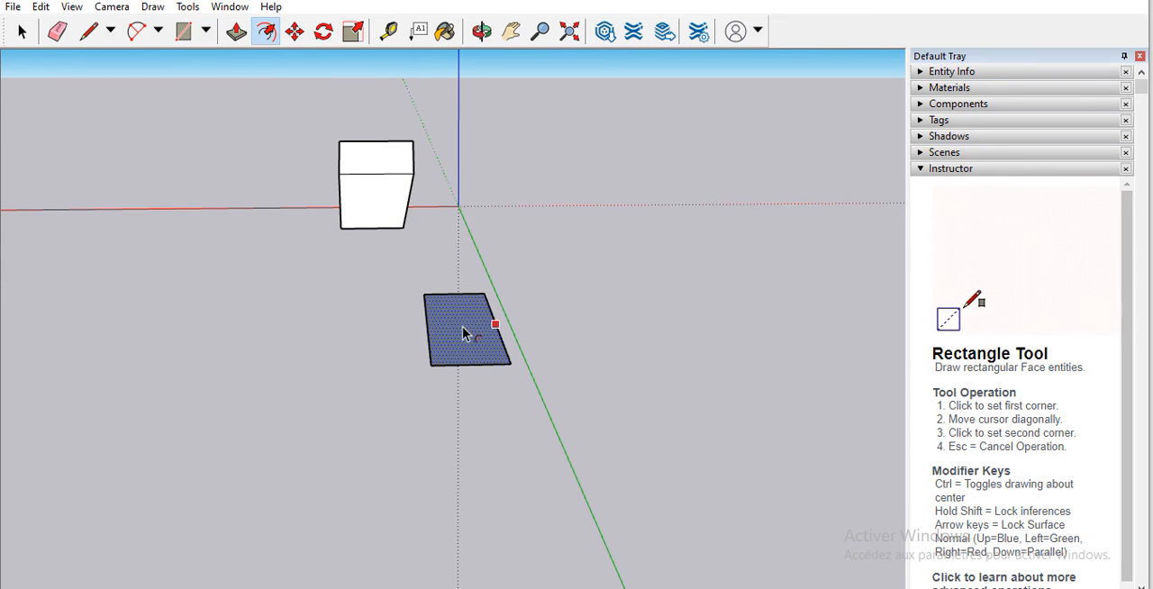
left_click(463, 327)
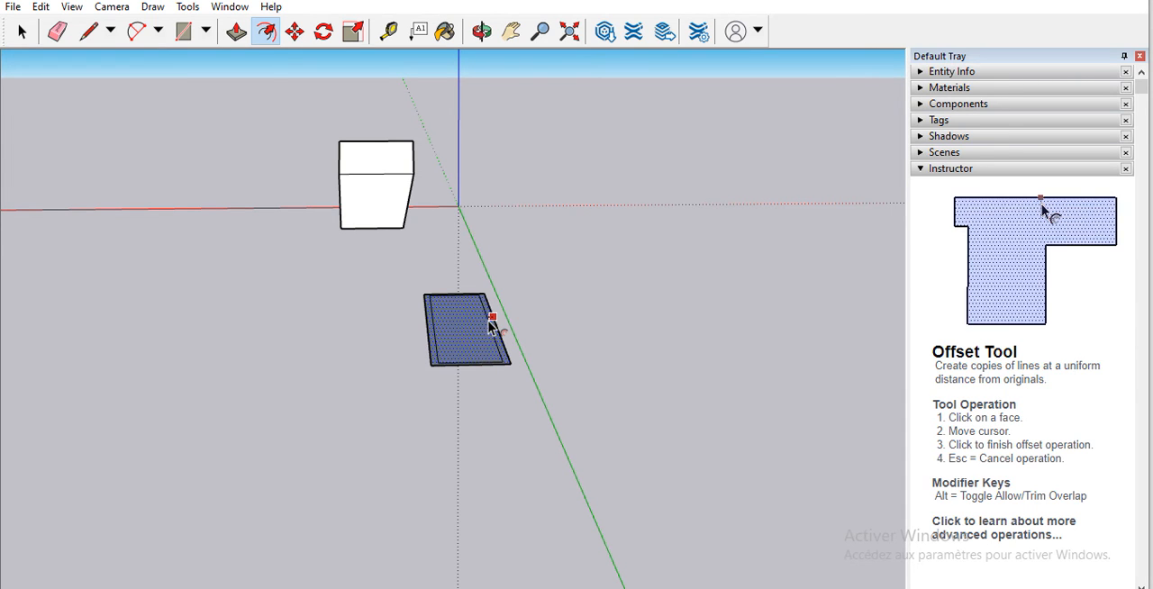
left_click(491, 322)
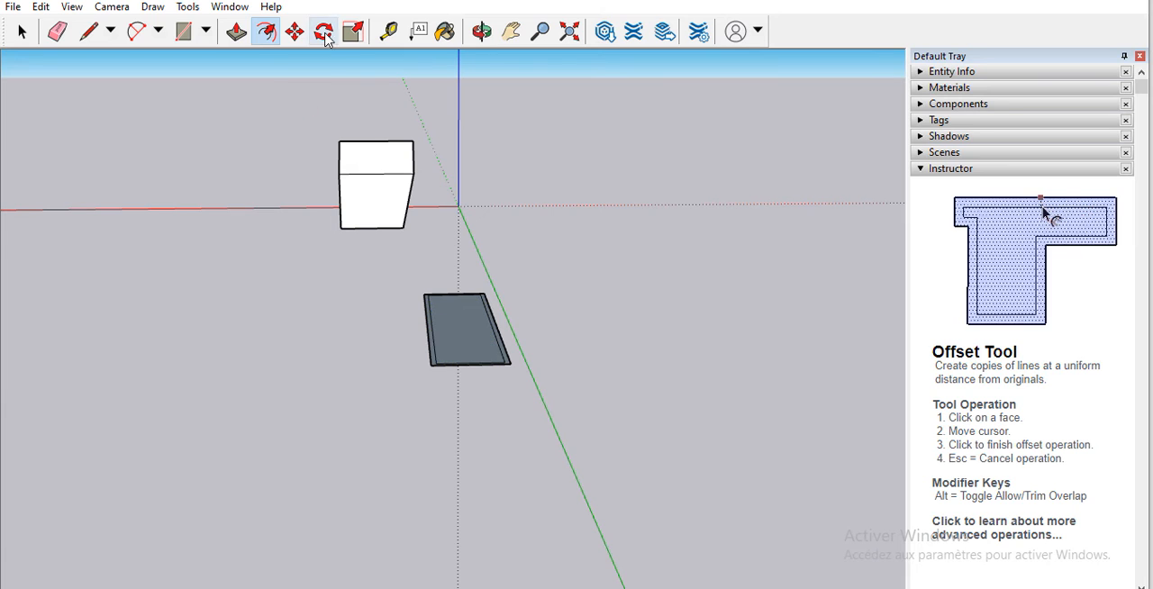
Step: Push/Pull the narrow border around the ground rectangle into a very thin raised rim
left_click(482, 32)
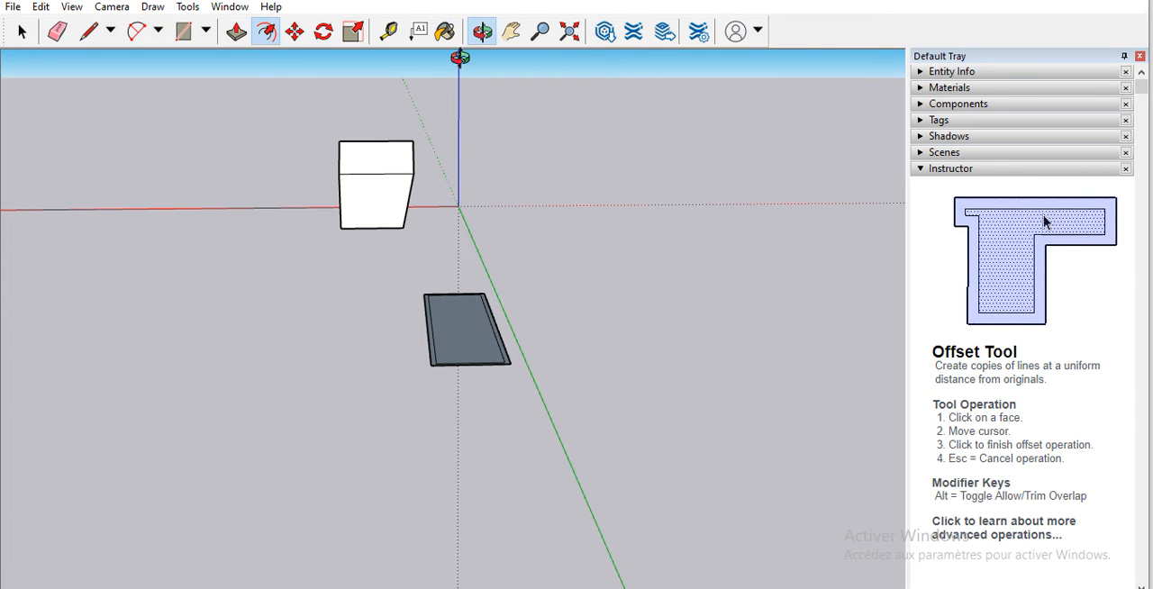
left_click_drag(394, 357, 681, 442)
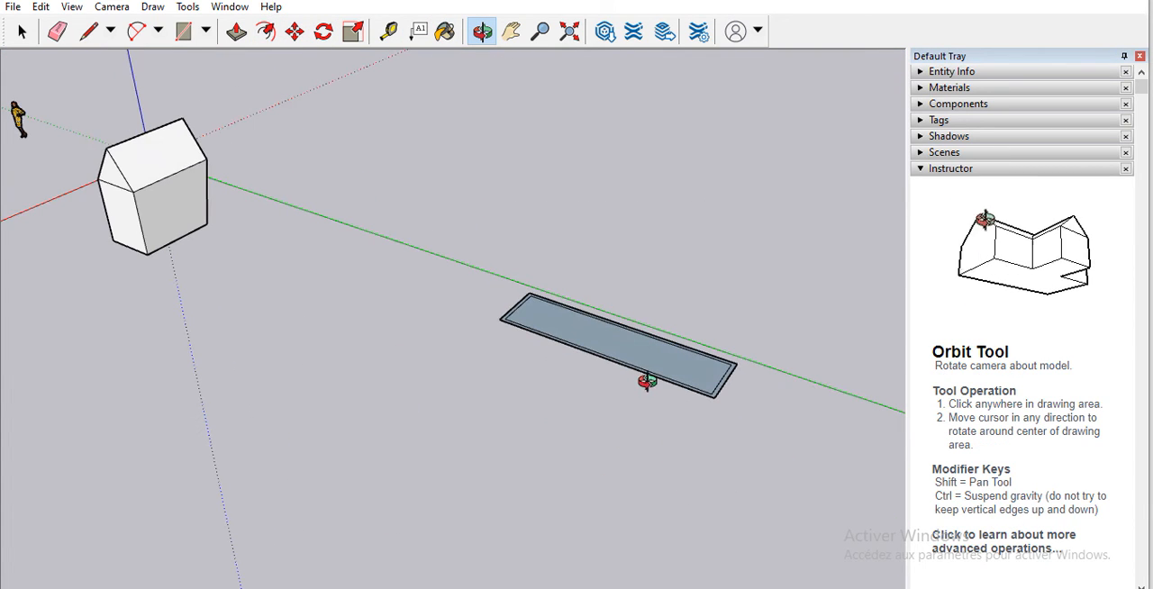
scroll(608, 342, "up", 3)
scroll(608, 342, "up", 3)
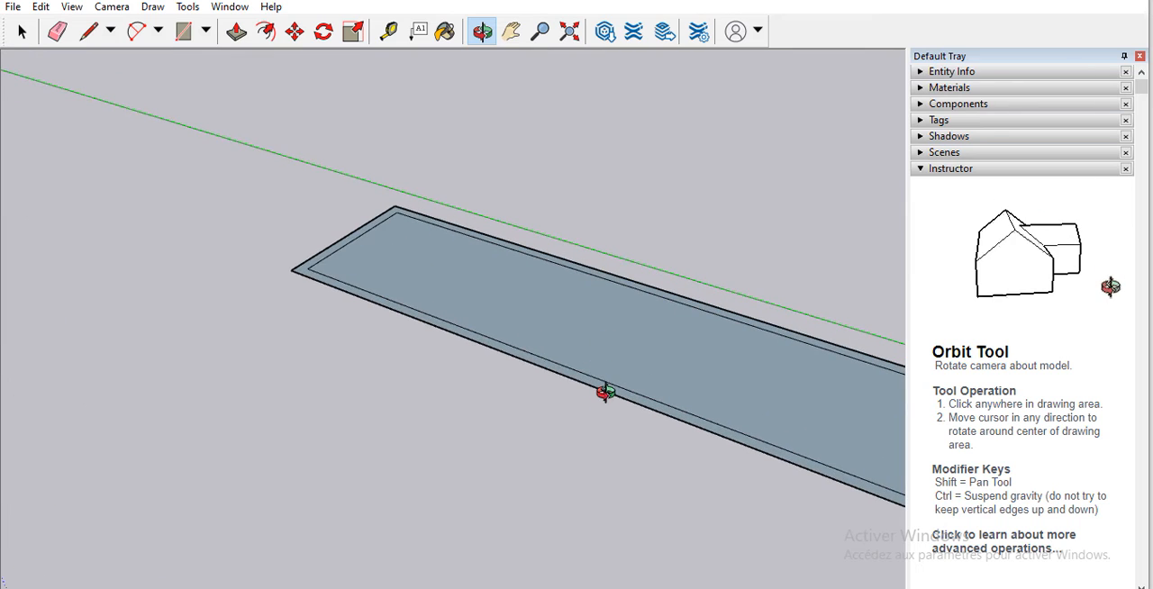
left_click(88, 32)
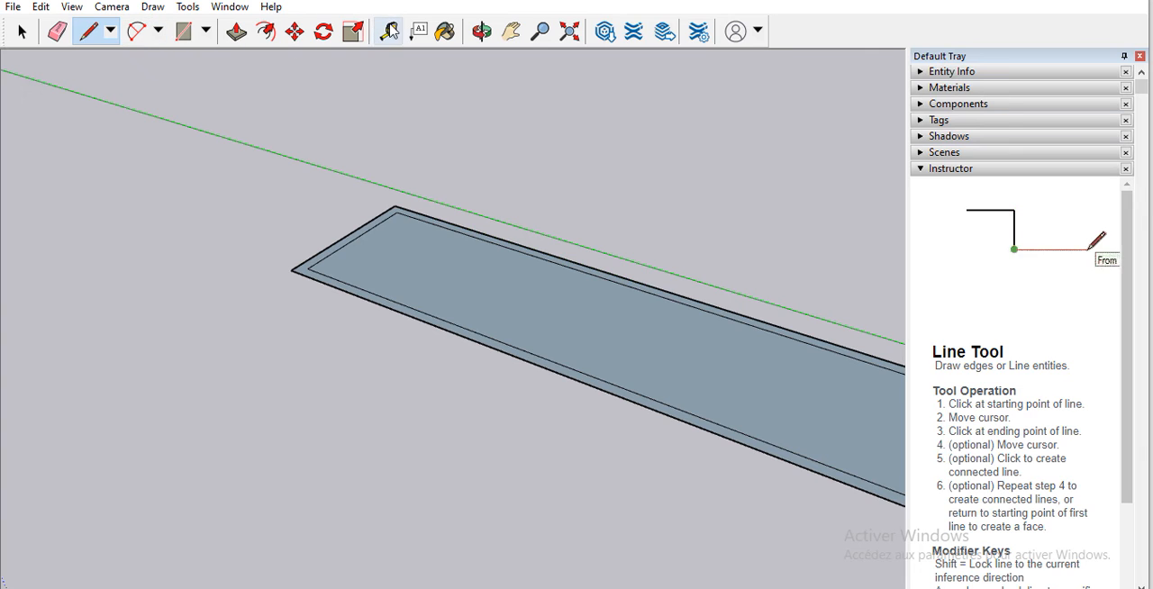
left_click(237, 32)
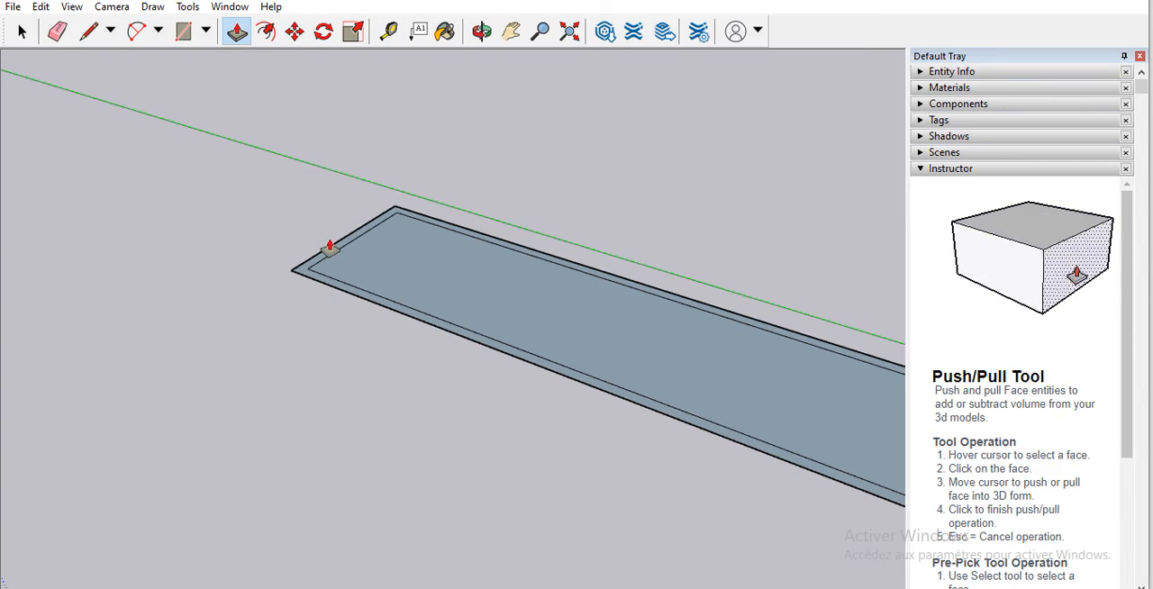
scroll(335, 238, "down", 3)
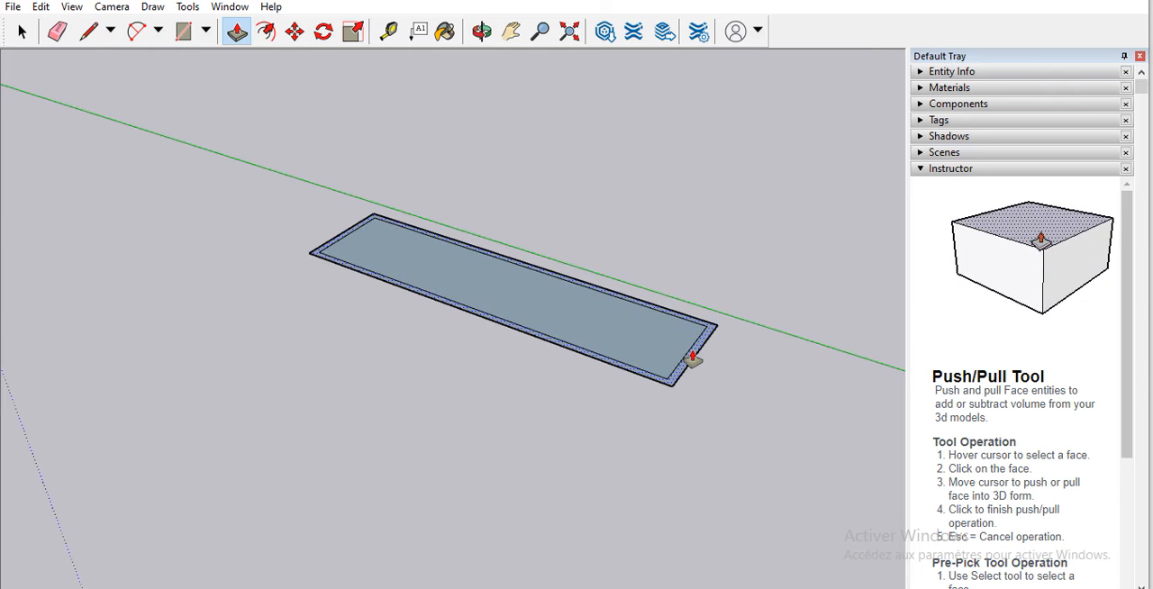
left_click(691, 358)
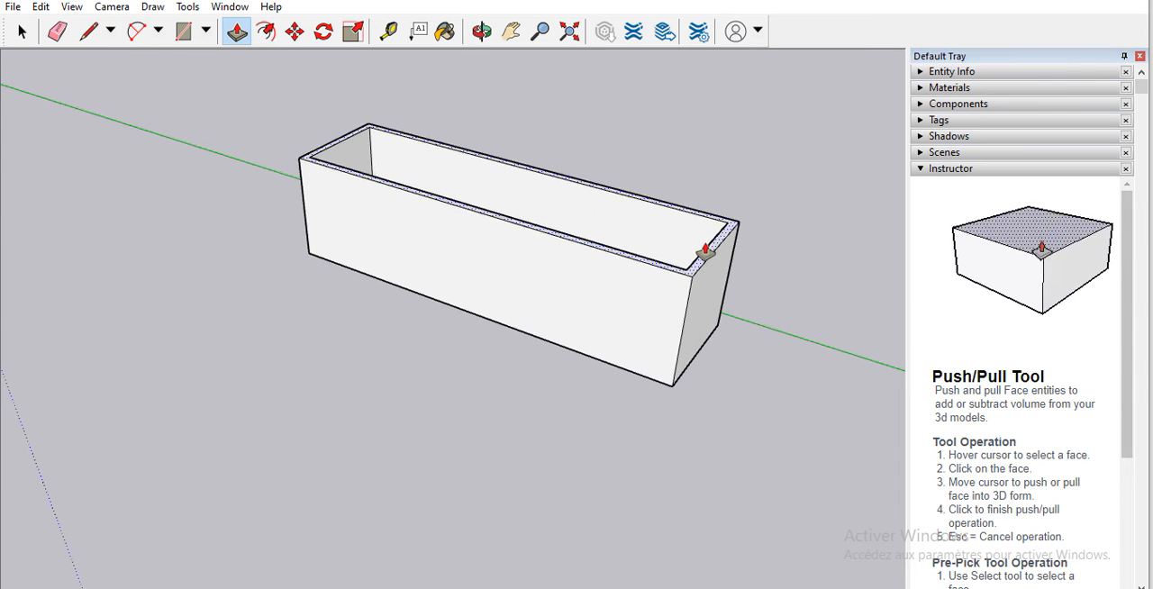
key("Escape")
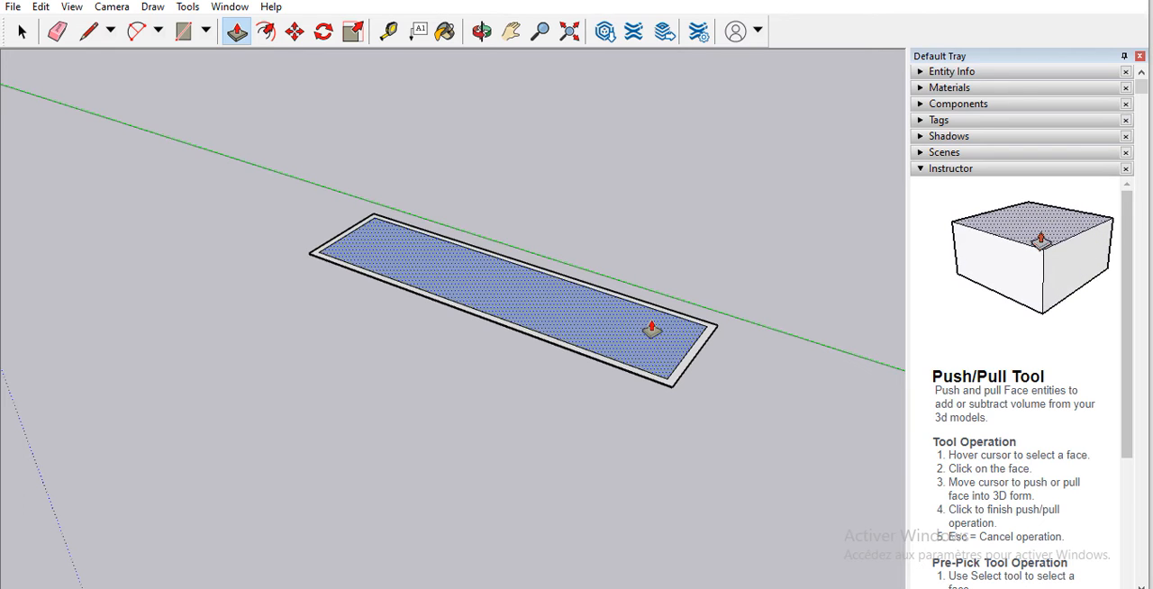
Step: Try to Push/Pull the rectangle's inner face upward into a tall block standing above the surrounding rim
left_click(651, 329)
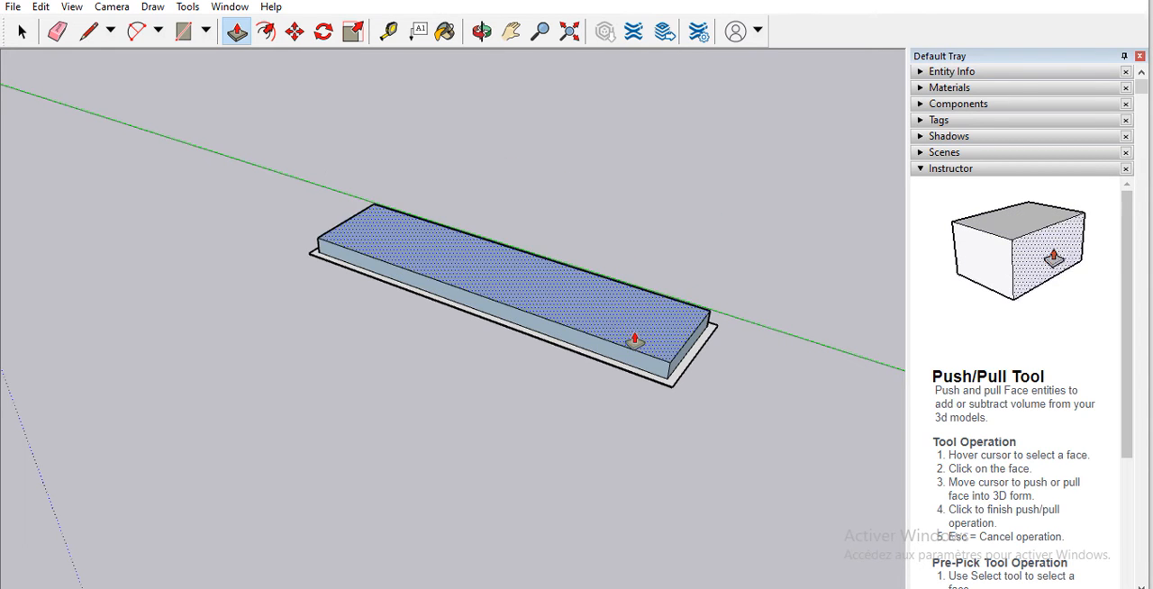
key("Escape")
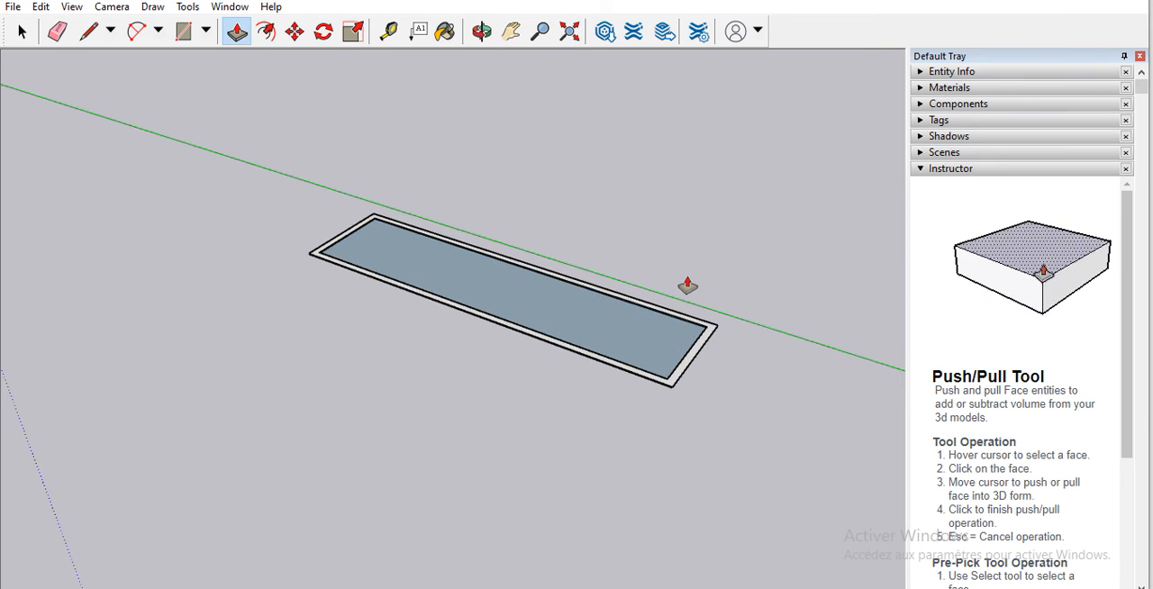
left_click(692, 339)
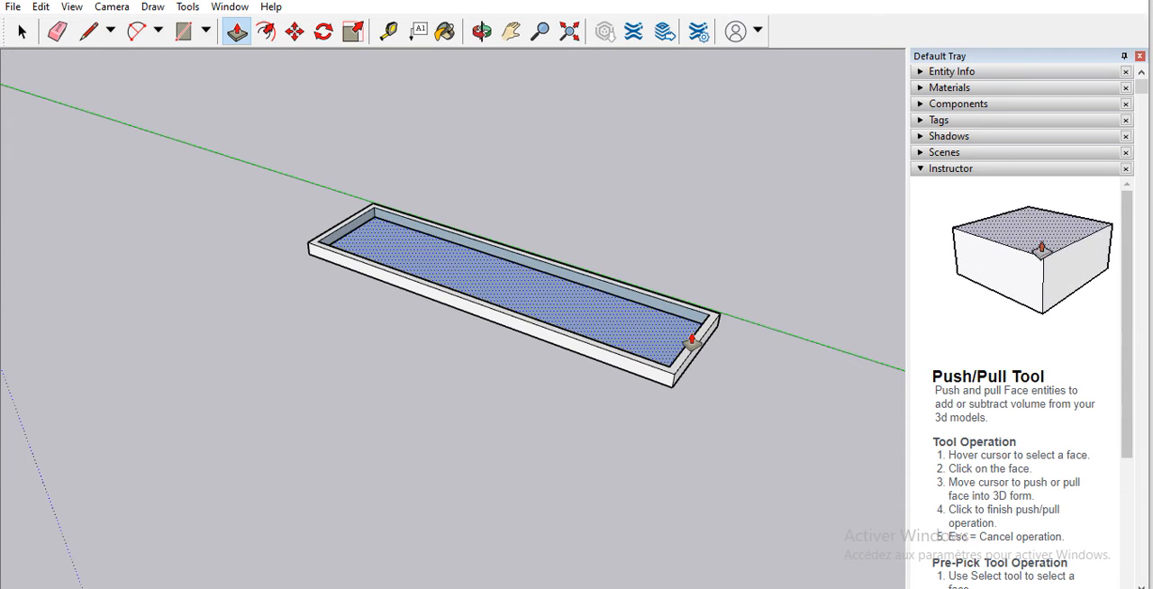
key("shift+z")
scroll(621, 346, "up", 1)
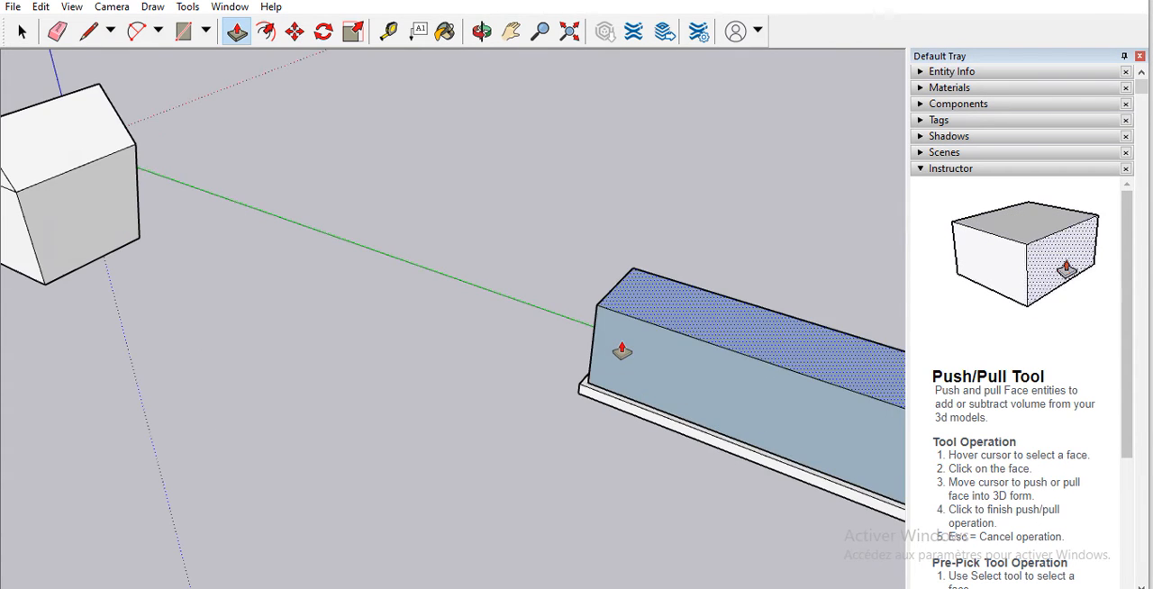
scroll(560, 330, "down", 1)
scroll(571, 333, "up", 1)
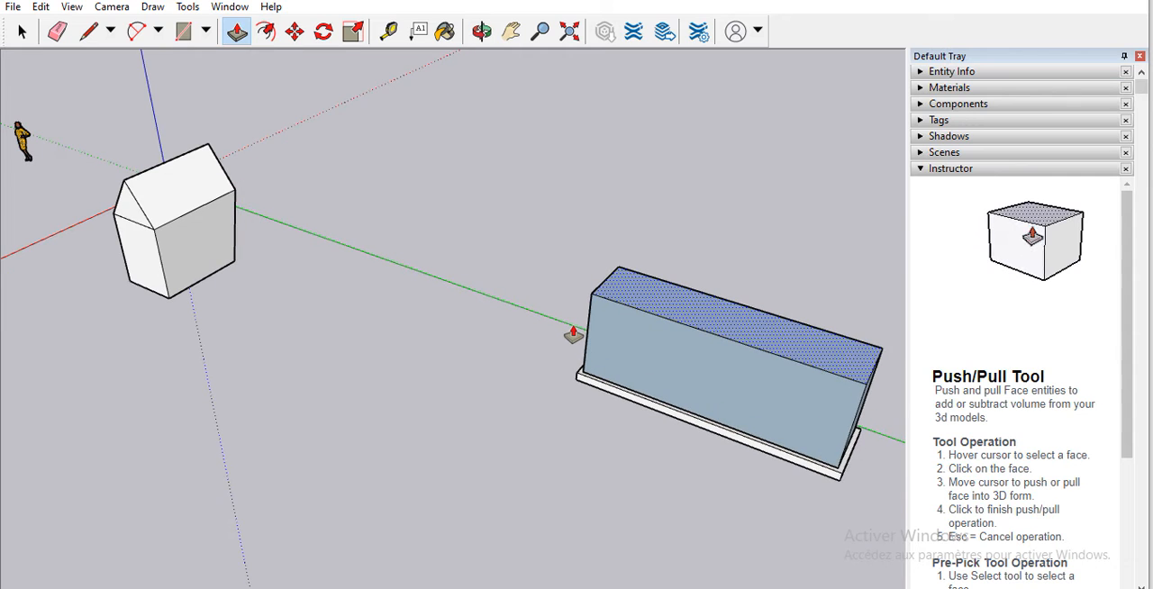
key("Escape")
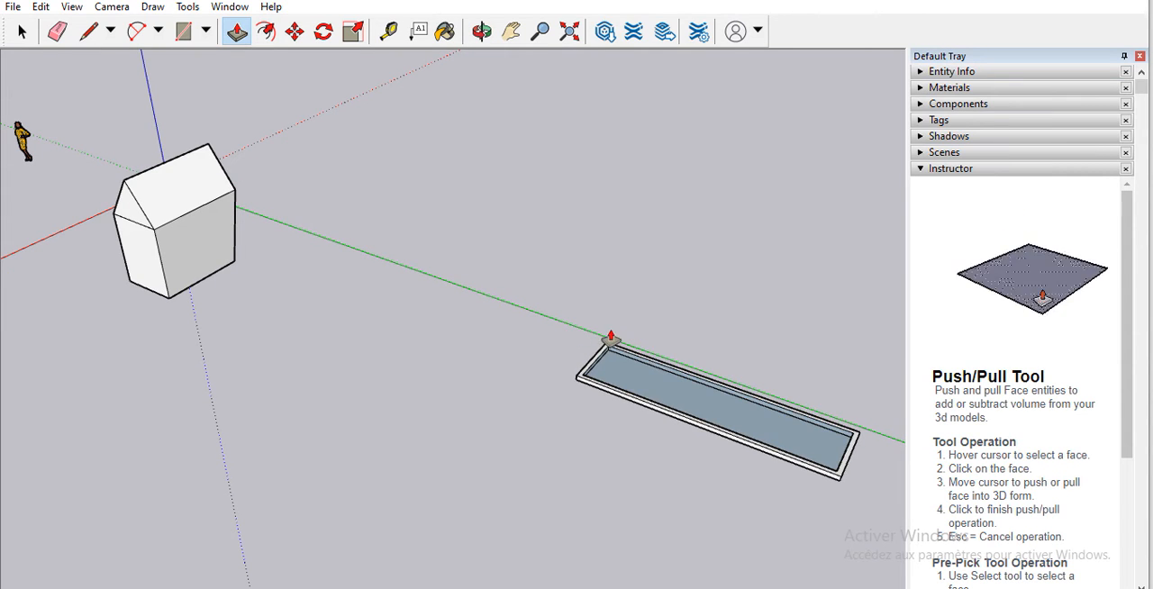
Step: Push/Pull the sunken inner face until it lies flush with the top of the surrounding rim
scroll(855, 477, "up", 3)
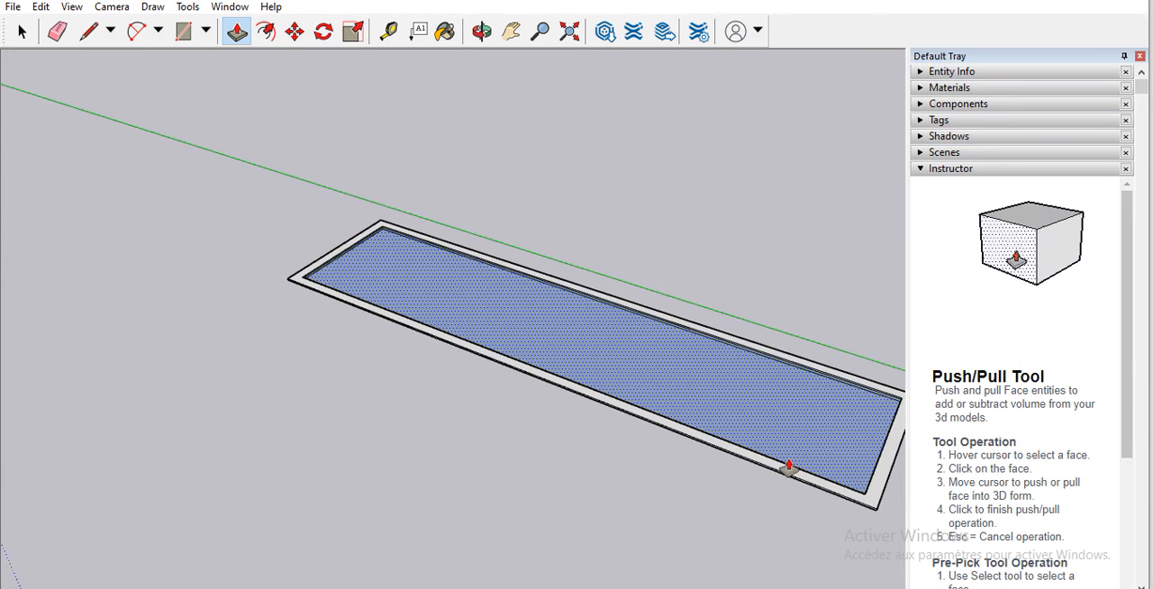
left_click(706, 386)
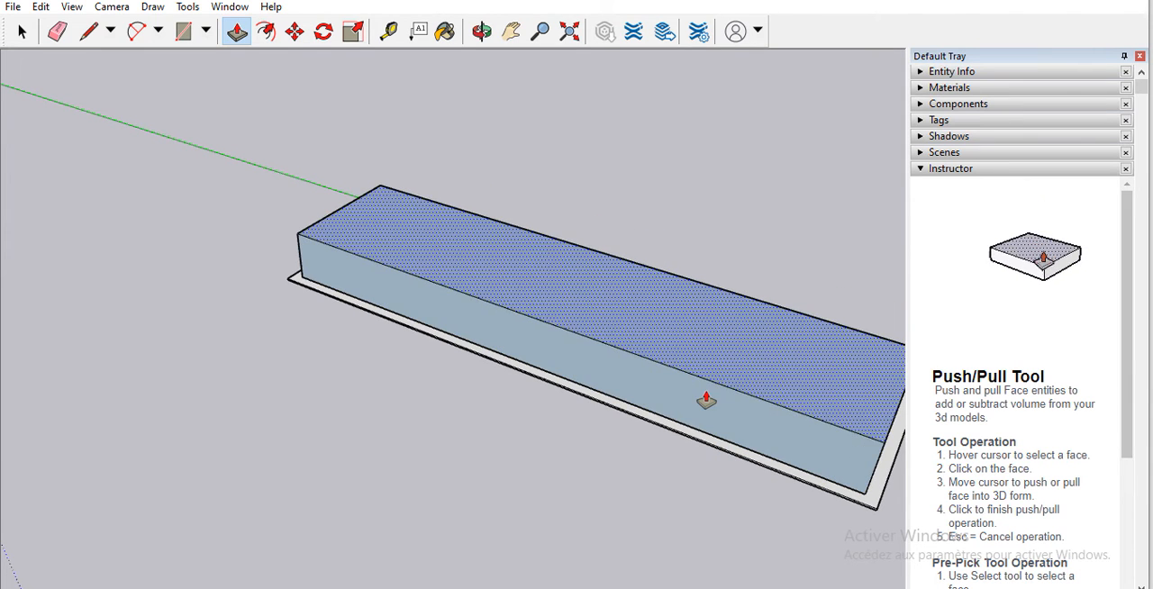
key("Escape")
scroll(697, 413, "up", 2)
scroll(697, 412, "up", 1)
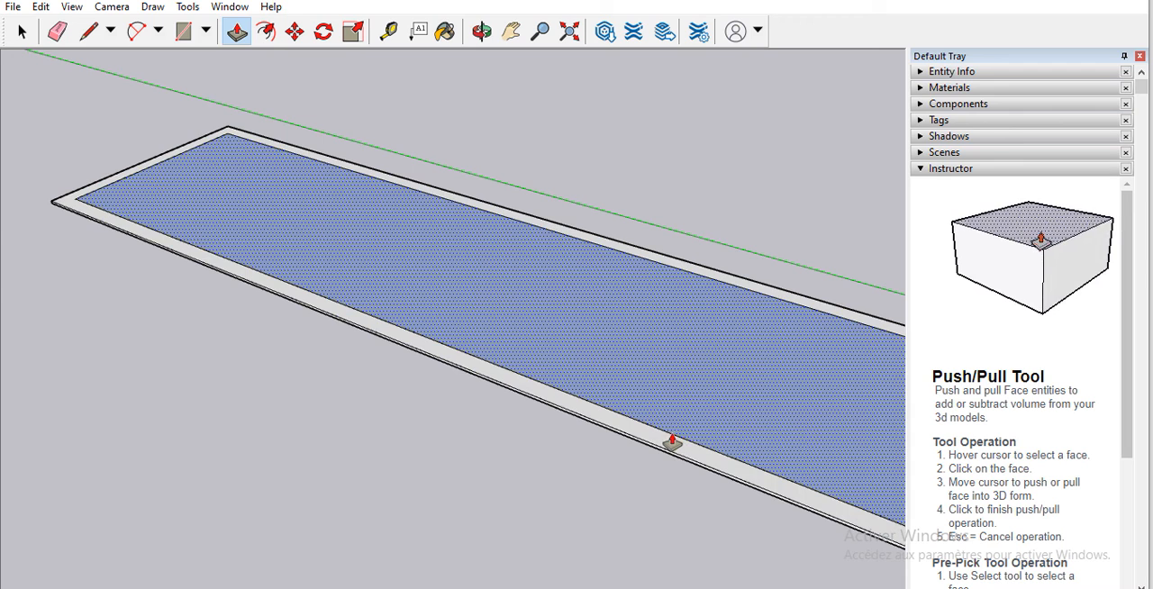
Step: Push/Pull the border around the long rectangle upward into tall walls enclosing an open interior
left_click(675, 408)
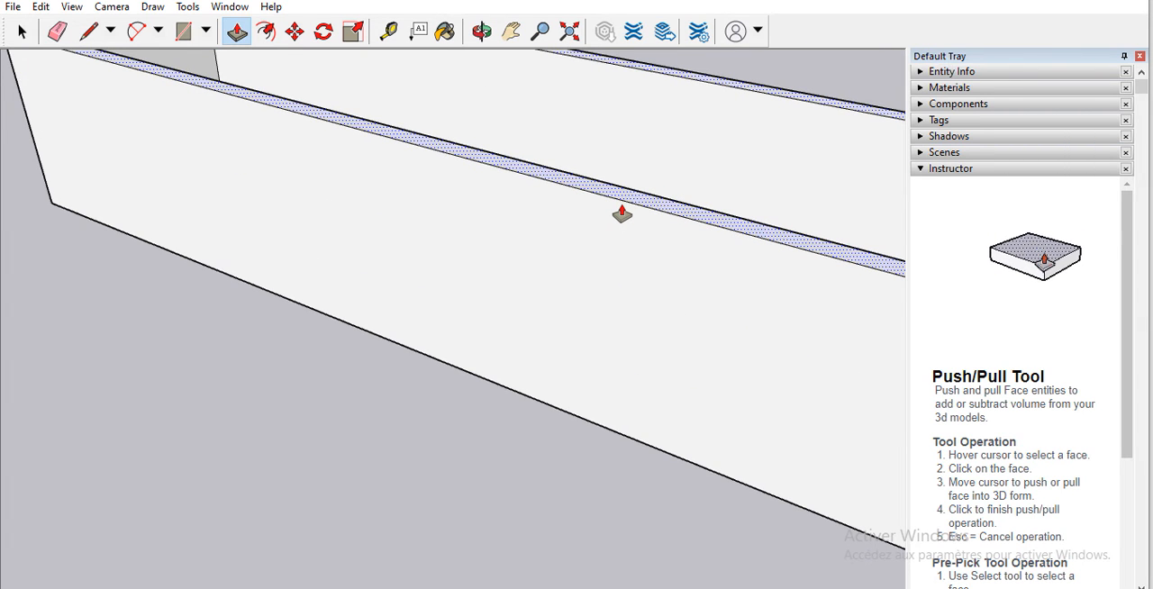
left_click(621, 213)
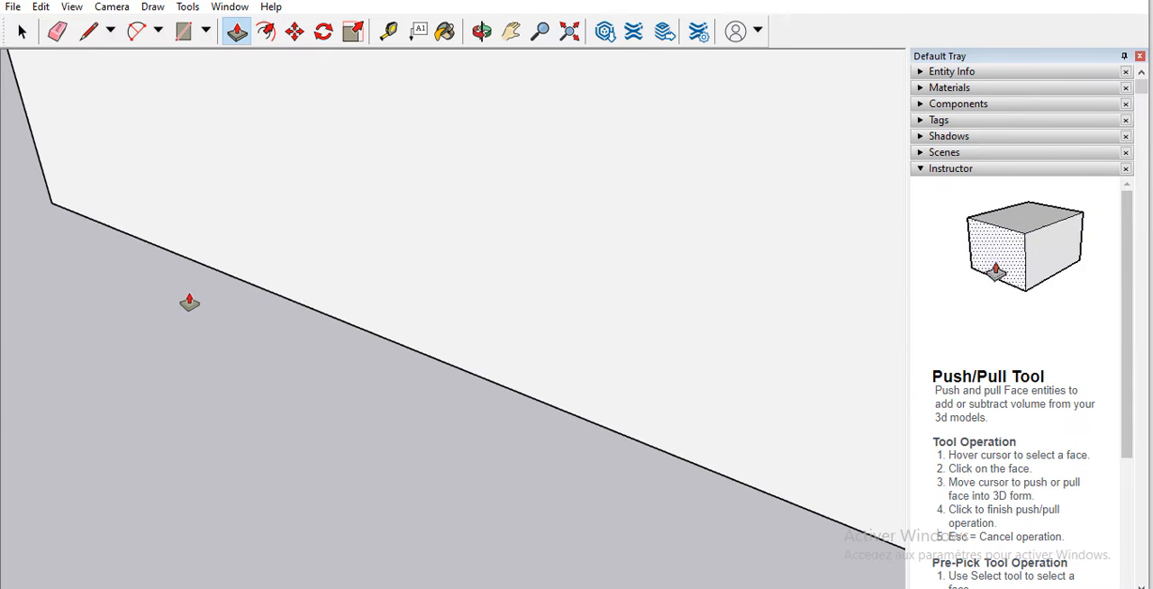
scroll(360, 300, "down", 2)
scroll(630, 378, "down", 5)
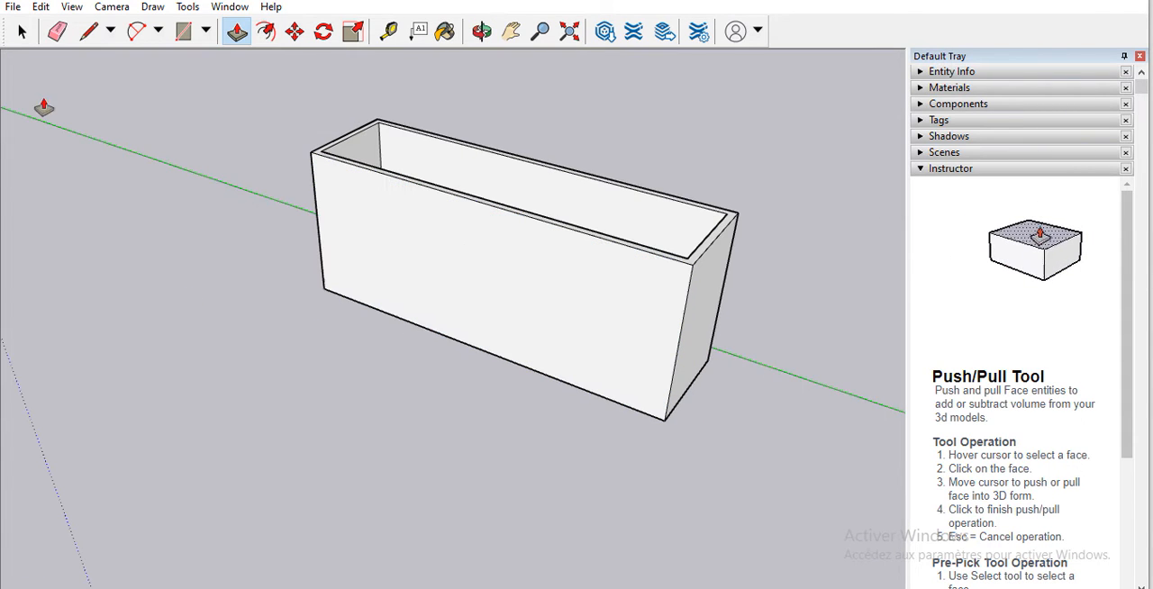
Step: Draw an upright door rectangle near the middle of the long front wall, ending just above its bottom edge
left_click(481, 32)
left_click_drag(373, 331, 543, 162)
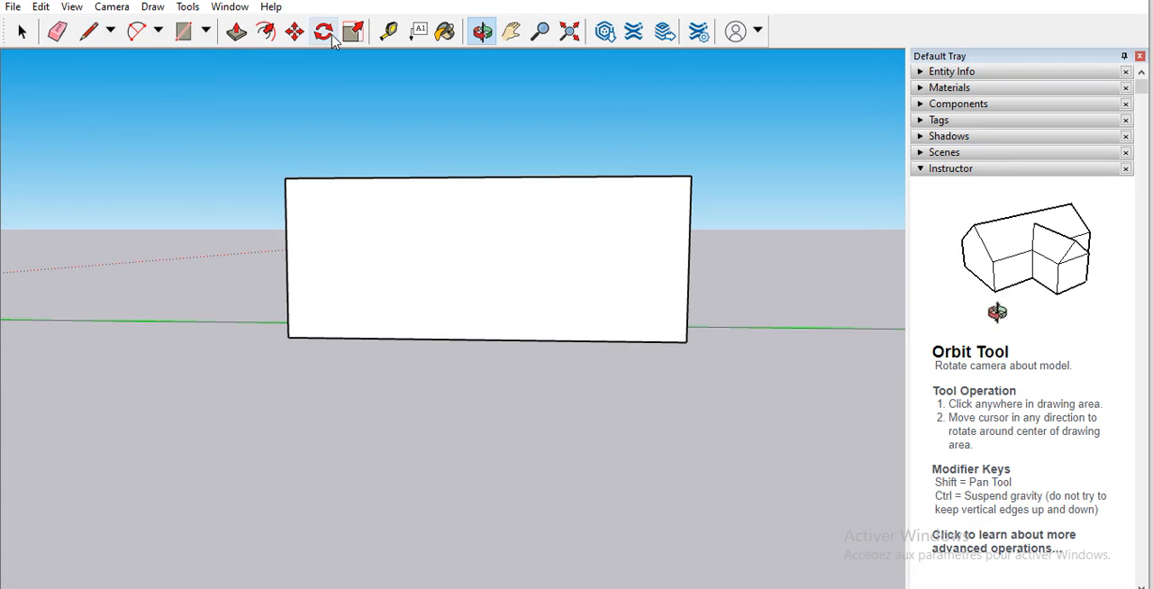
left_click(208, 33)
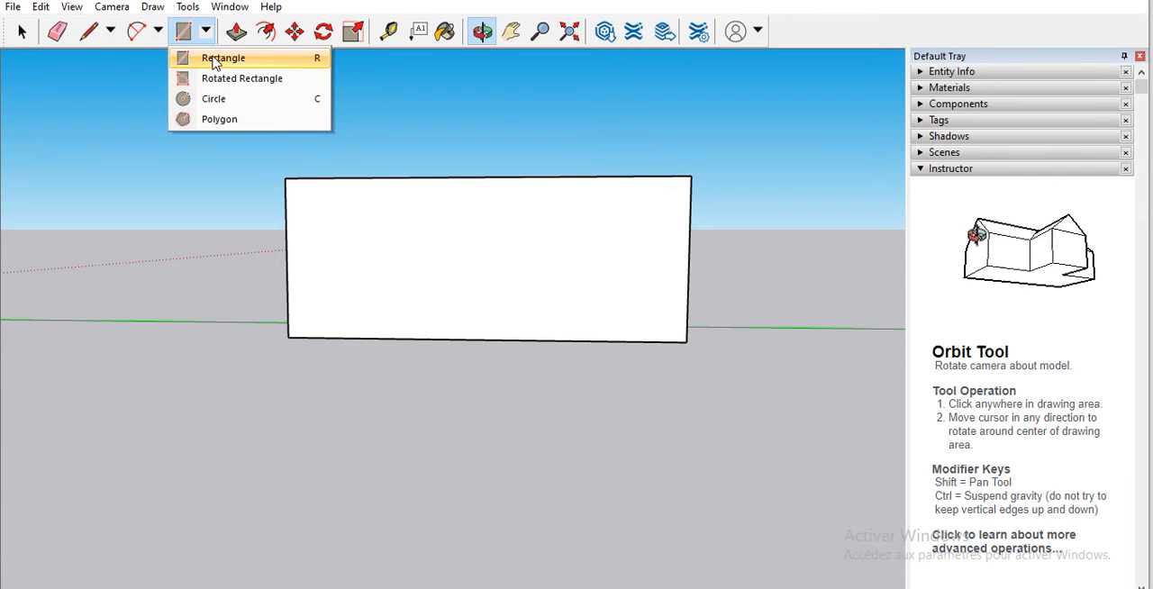
left_click(214, 60)
left_click(457, 215)
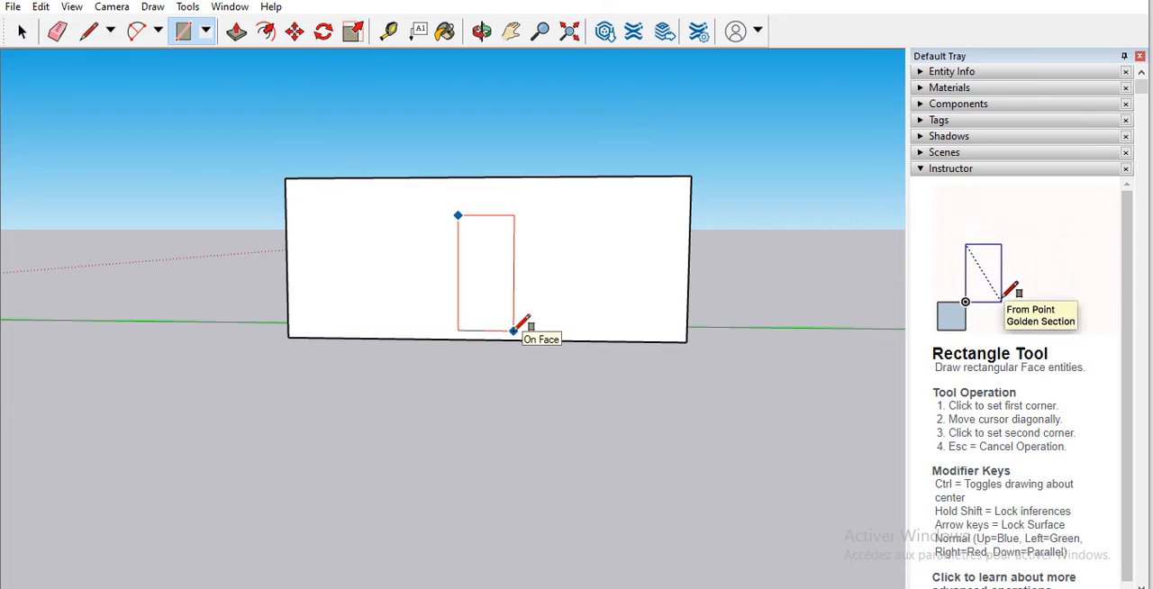
left_click(514, 331)
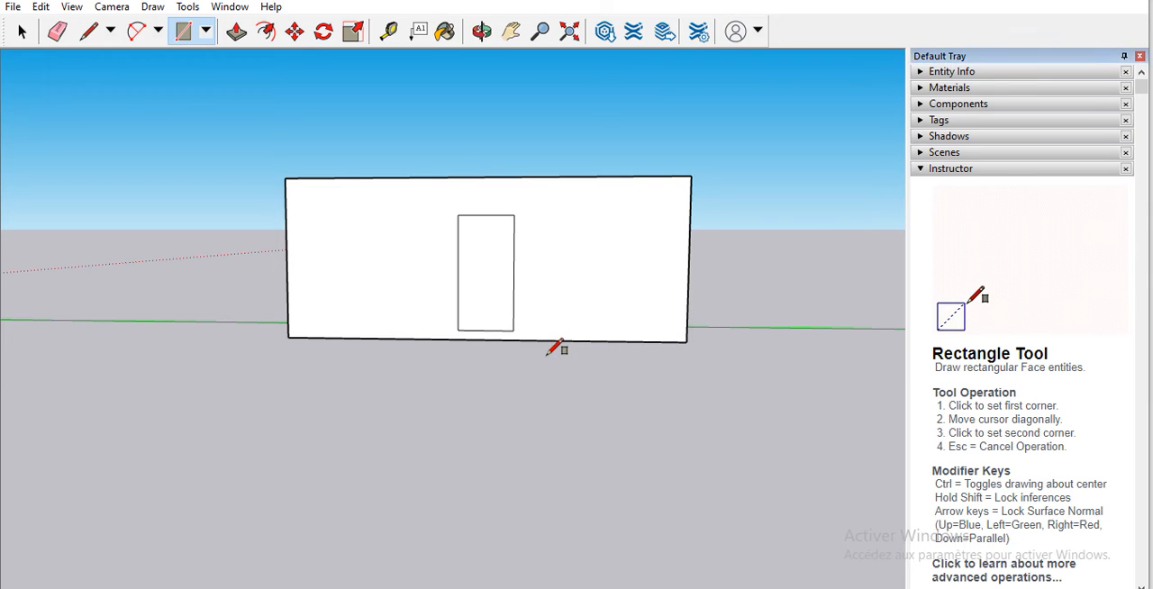
left_click(236, 32)
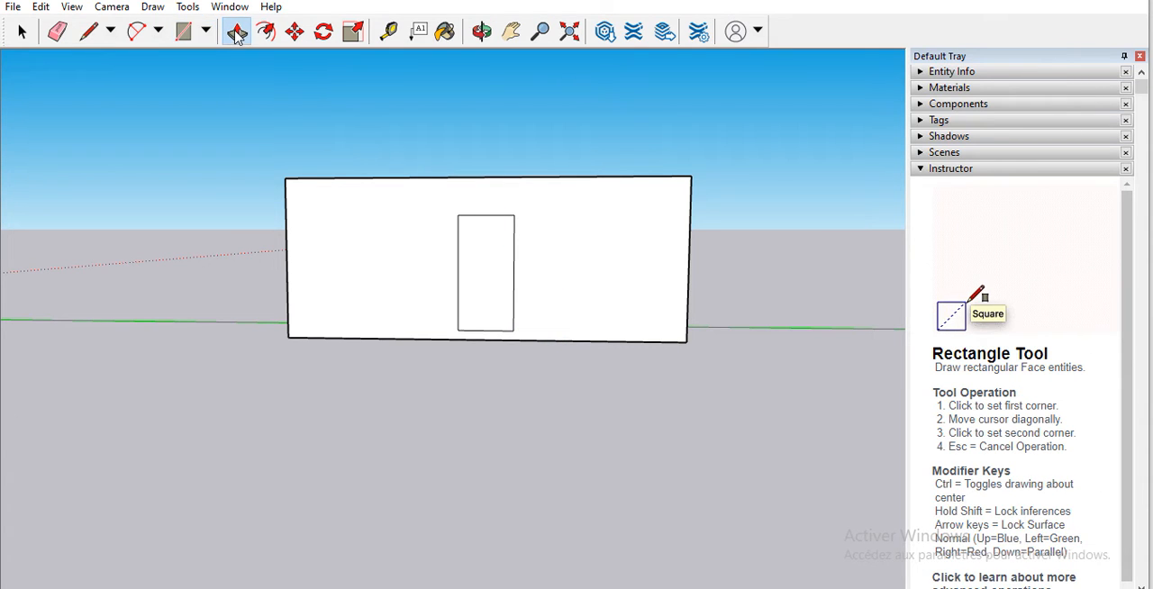
left_click(498, 260)
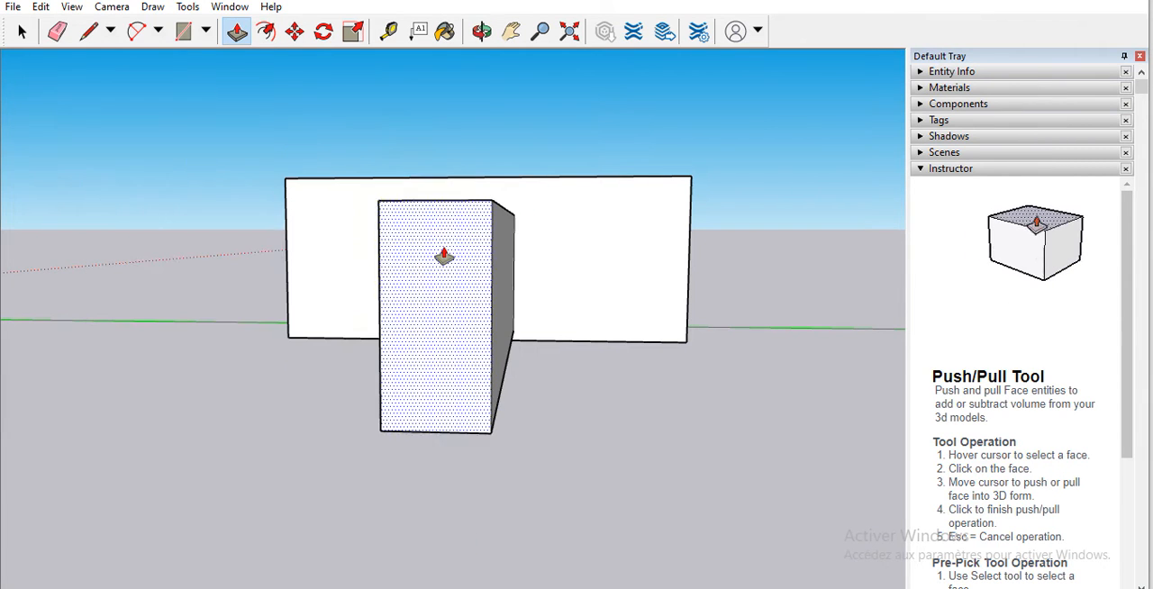
key("Escape")
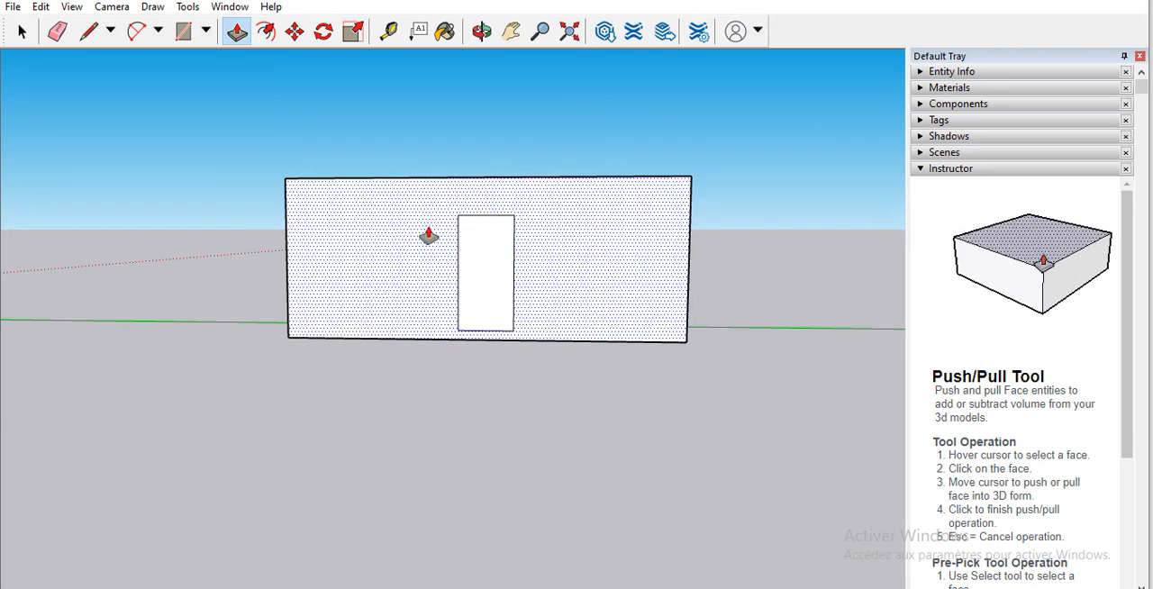
Step: Try to Push/Pull the door rectangle inward into the front wall
scroll(454, 239, "down", 3)
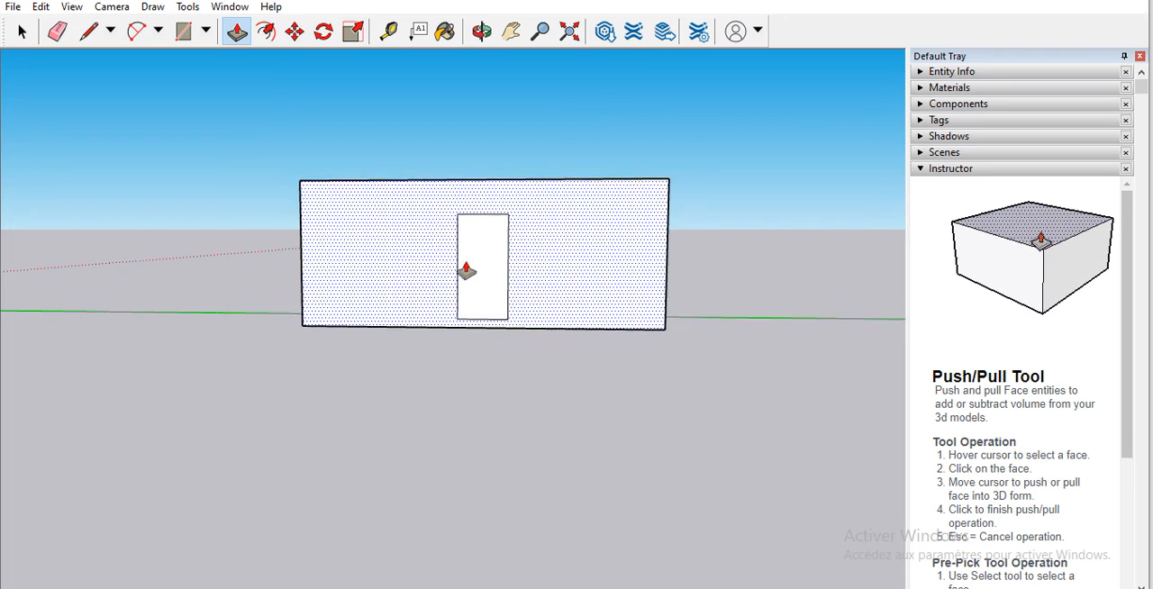
left_click(481, 31)
left_click_drag(504, 301, 496, 381)
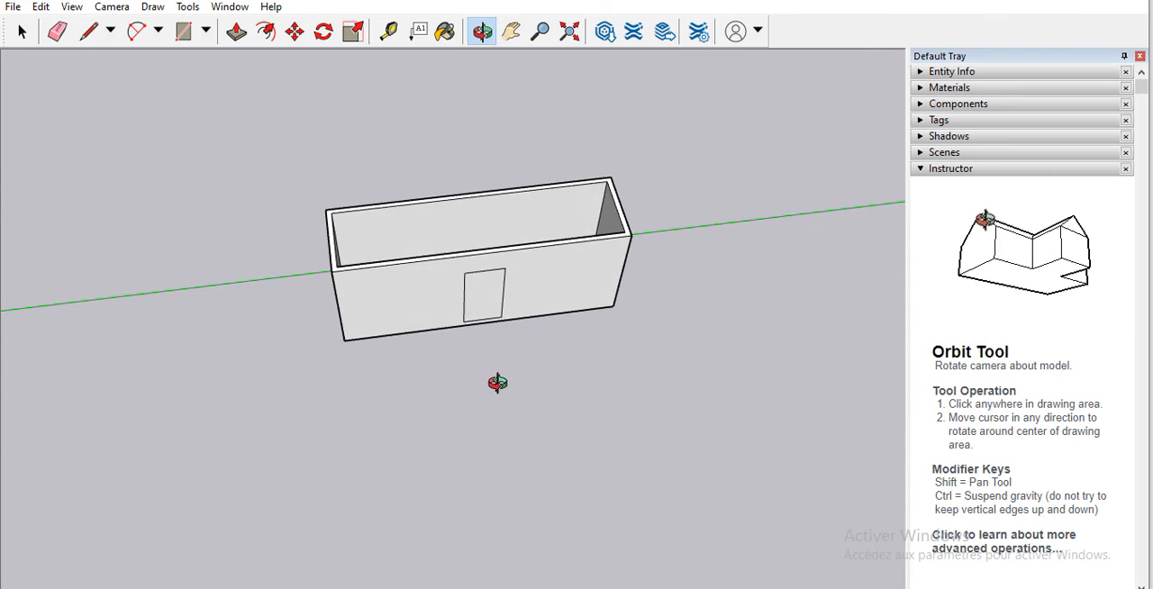
left_click(237, 33)
left_click(480, 300)
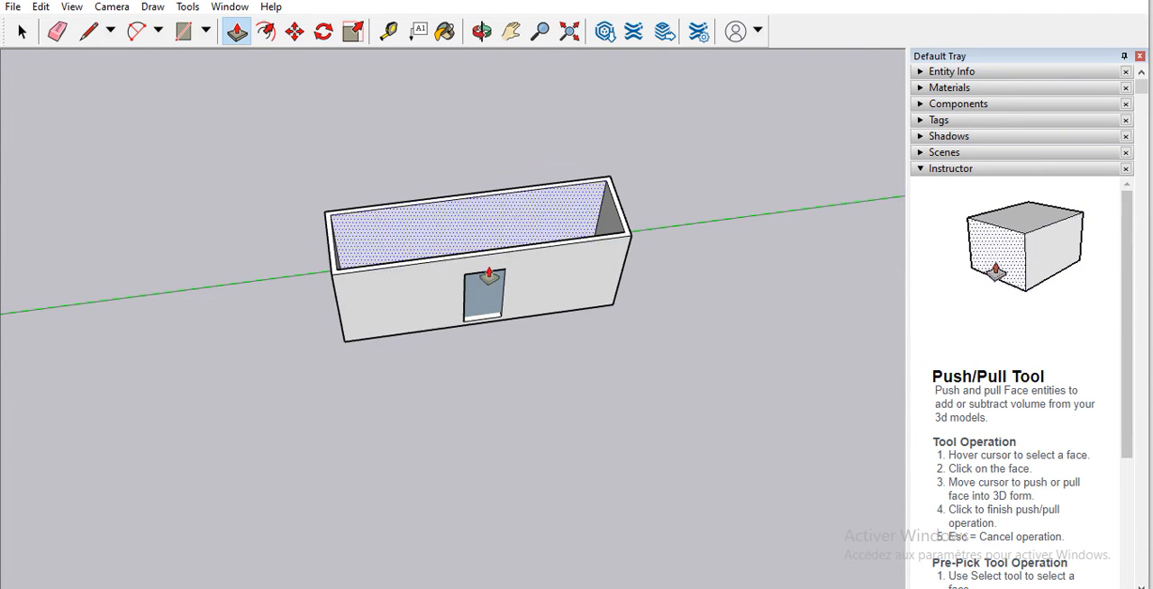
scroll(478, 306, "down", 3)
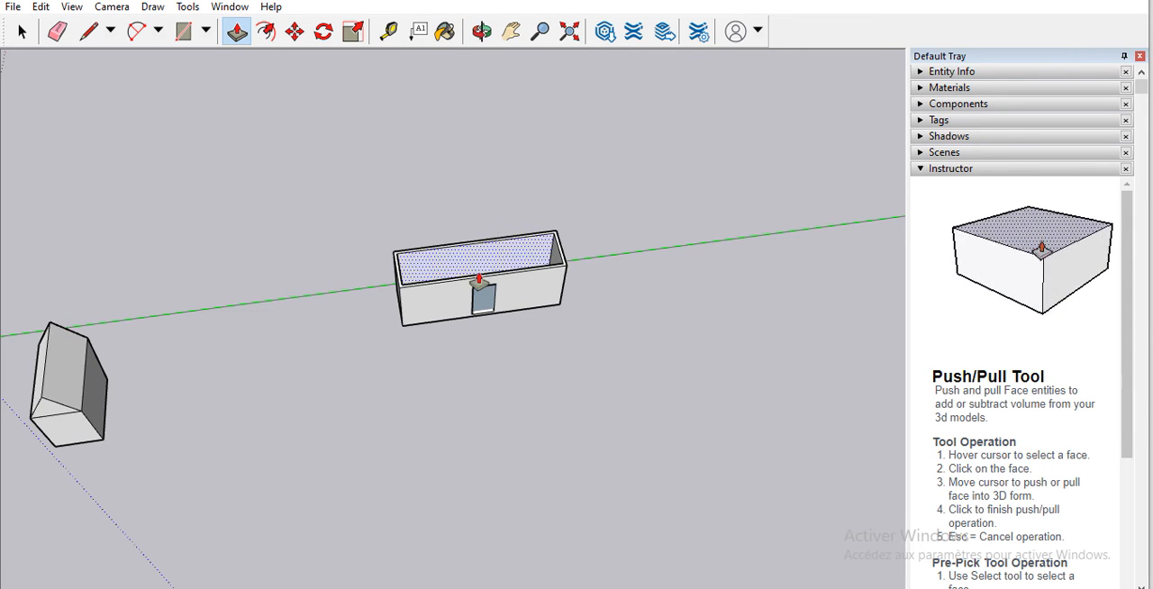
Step: Check the door recess from above, inside the walls, and undo its Push/Pull
left_click(482, 31)
left_click_drag(557, 334, 488, 181)
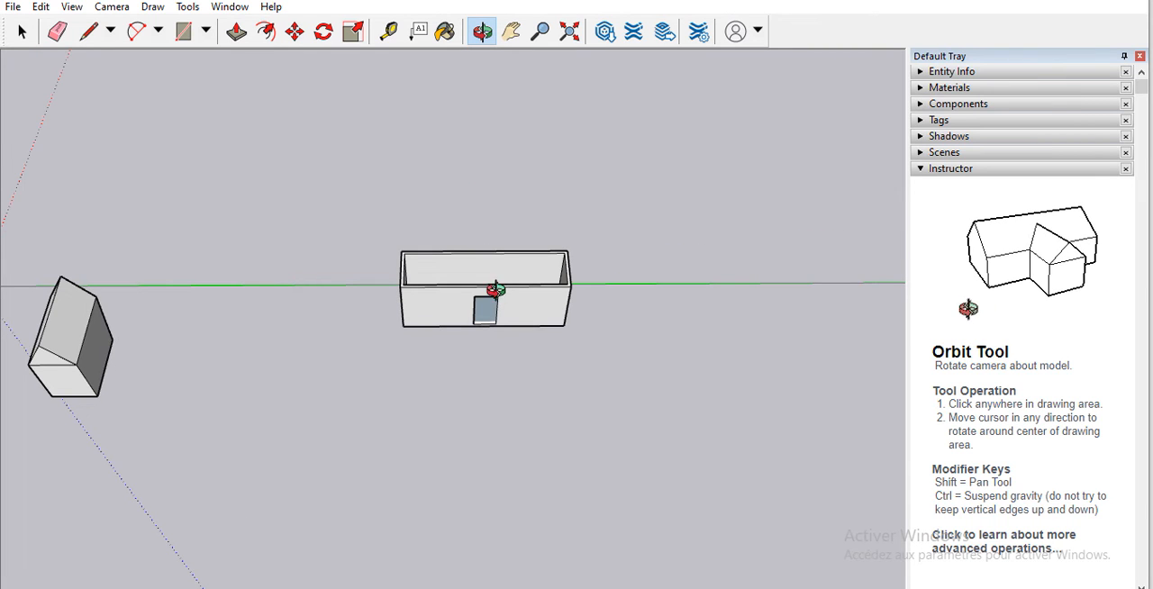
left_click_drag(512, 249, 513, 421)
scroll(487, 284, "up", 8)
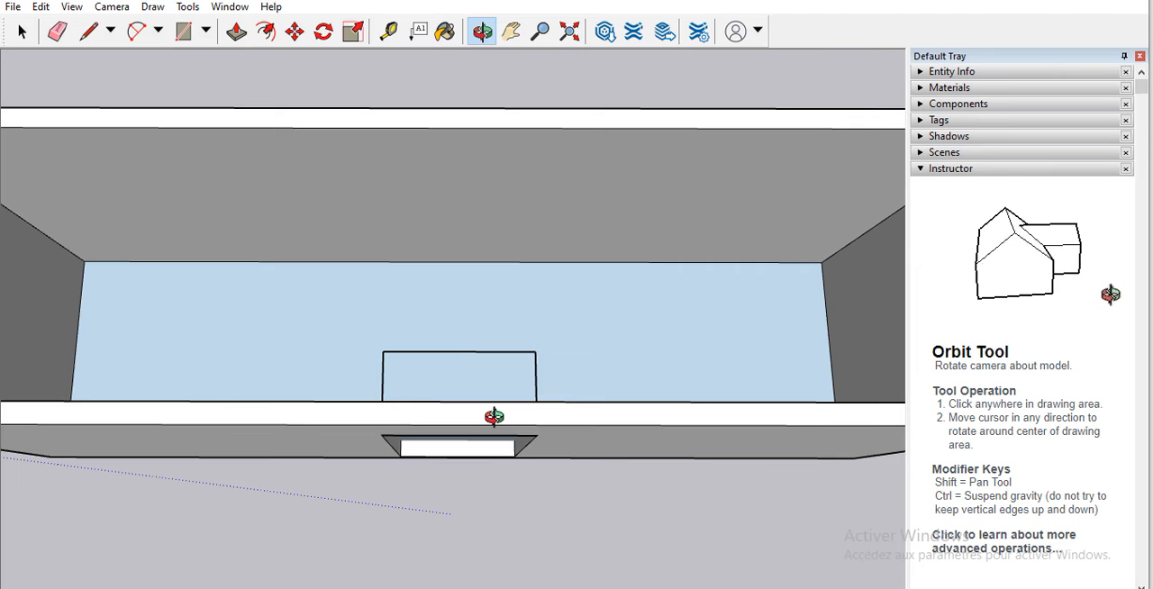
key("ctrl+z")
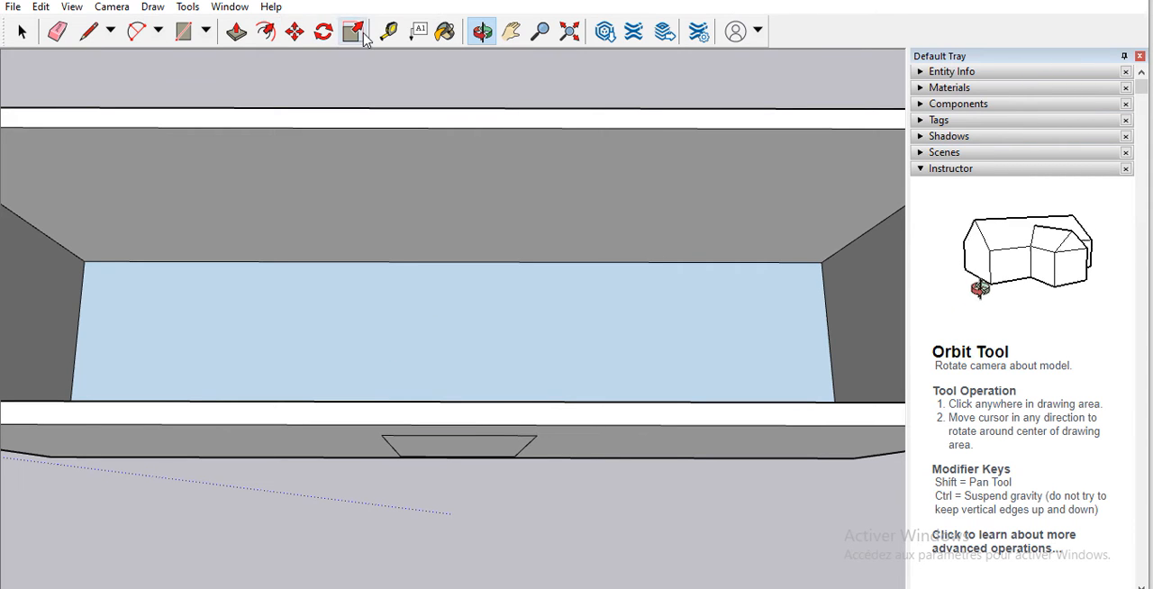
Step: Push/Pull the door rectangle inward again, stopping within the thickness of the front wall
left_click(236, 33)
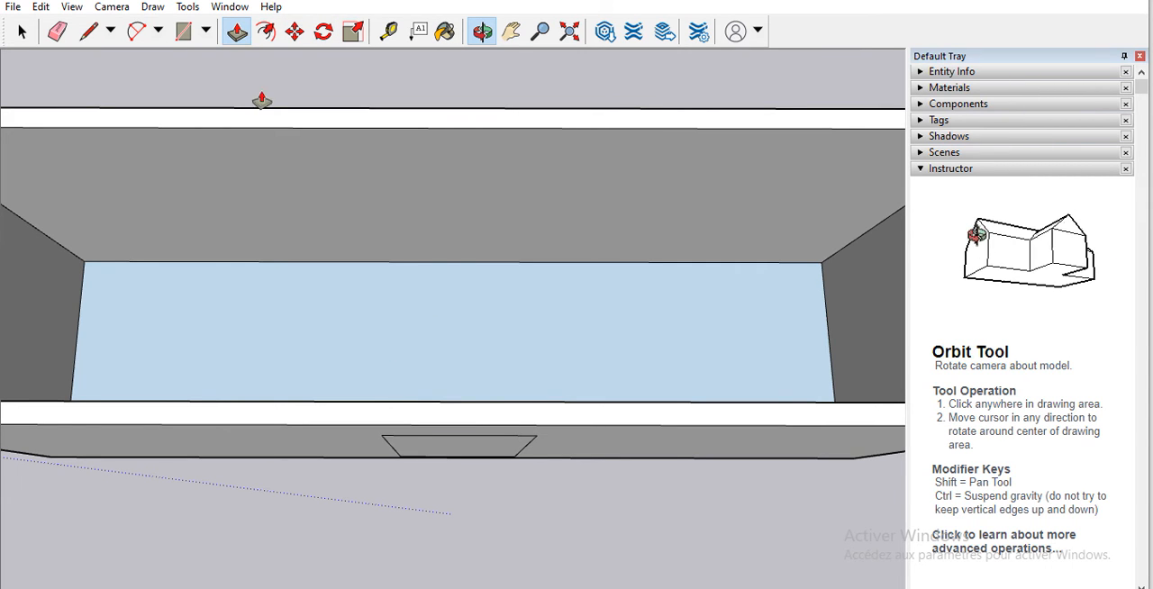
left_click(456, 444)
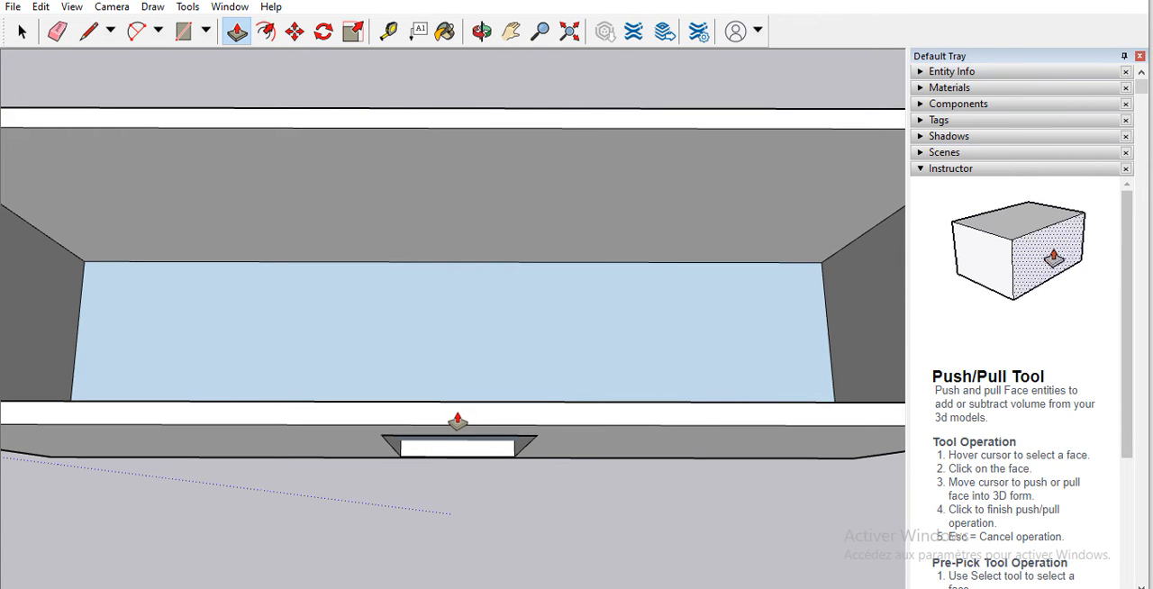
left_click(457, 420)
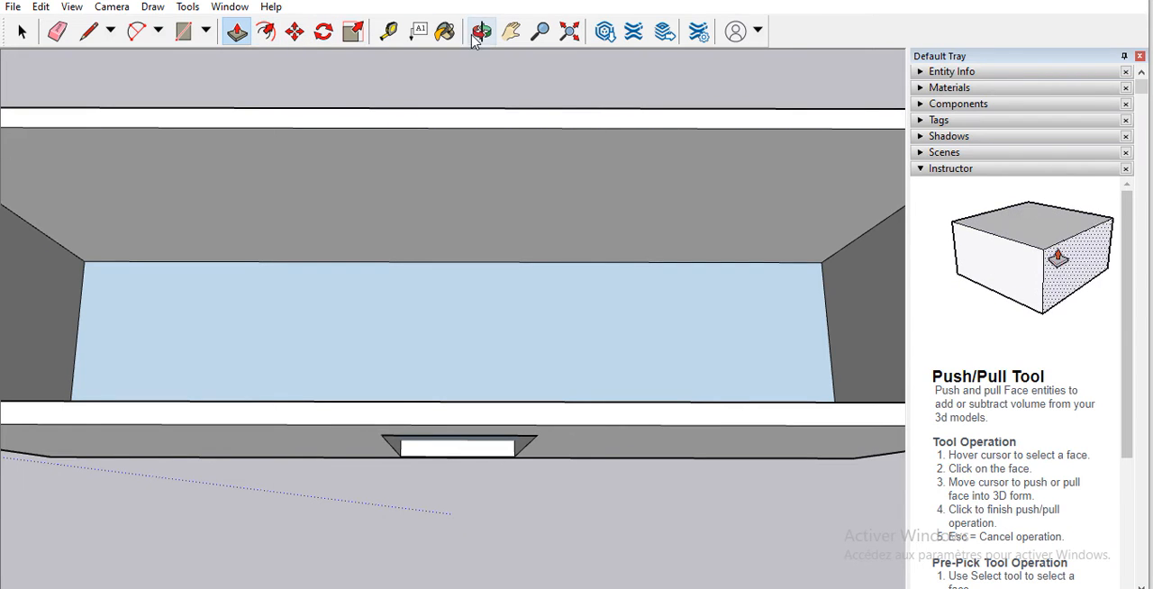
Step: Try to Push/Pull the building's floor downward below the walls, and undo it
left_click(510, 397)
left_click(518, 494)
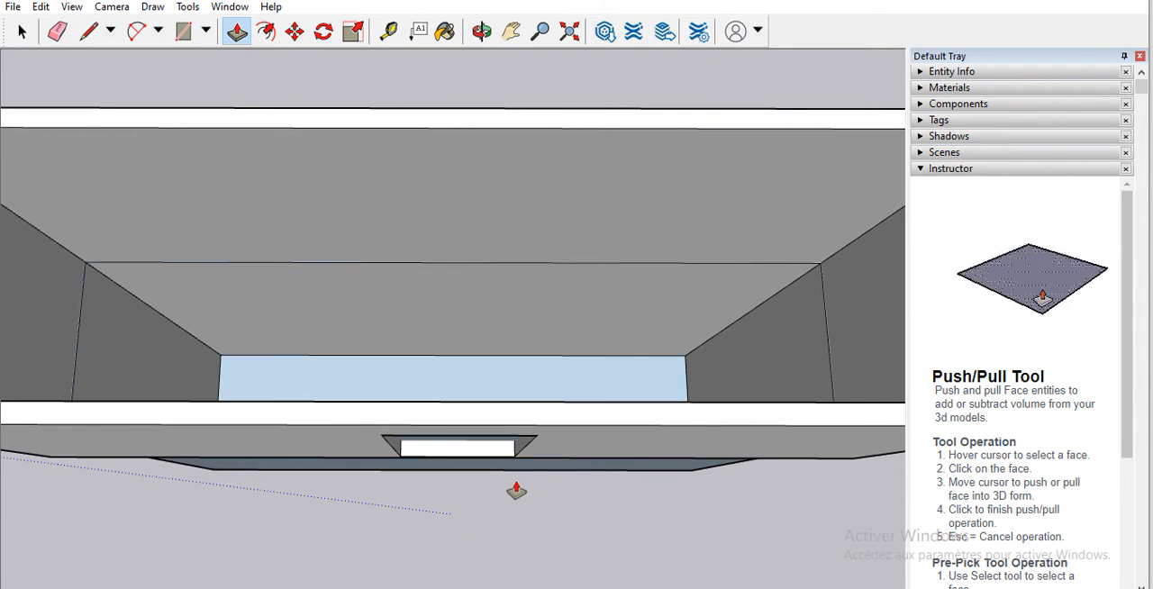
key("ctrl+z")
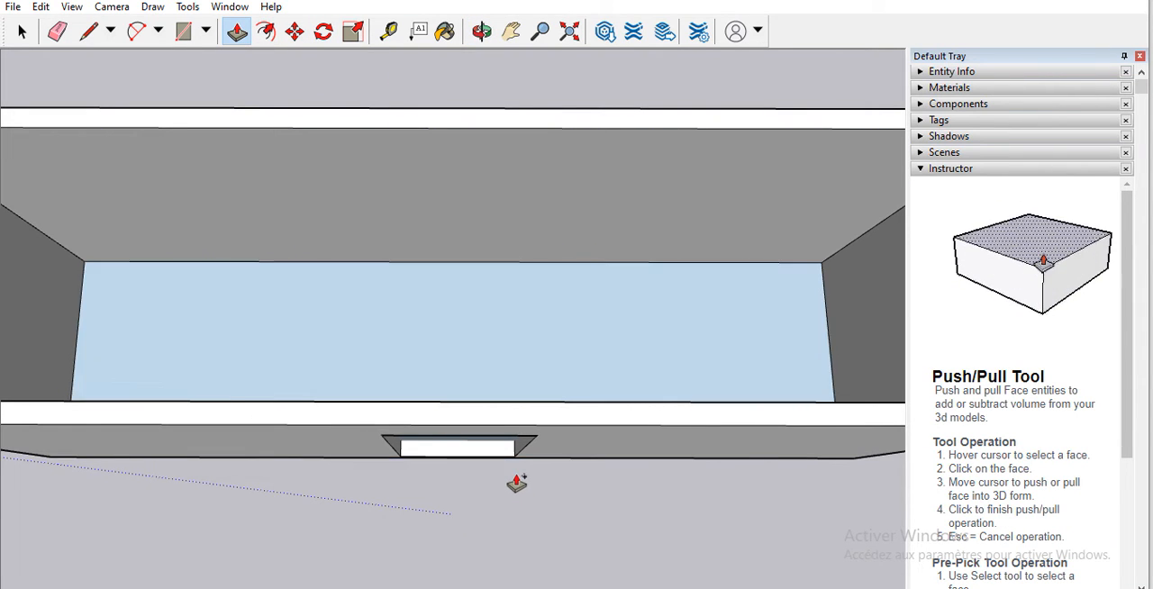
Step: Inspect the door recess from the front and undo its Push/Pull to restore the flat rectangle
left_click(480, 32)
left_click_drag(425, 393, 459, 278)
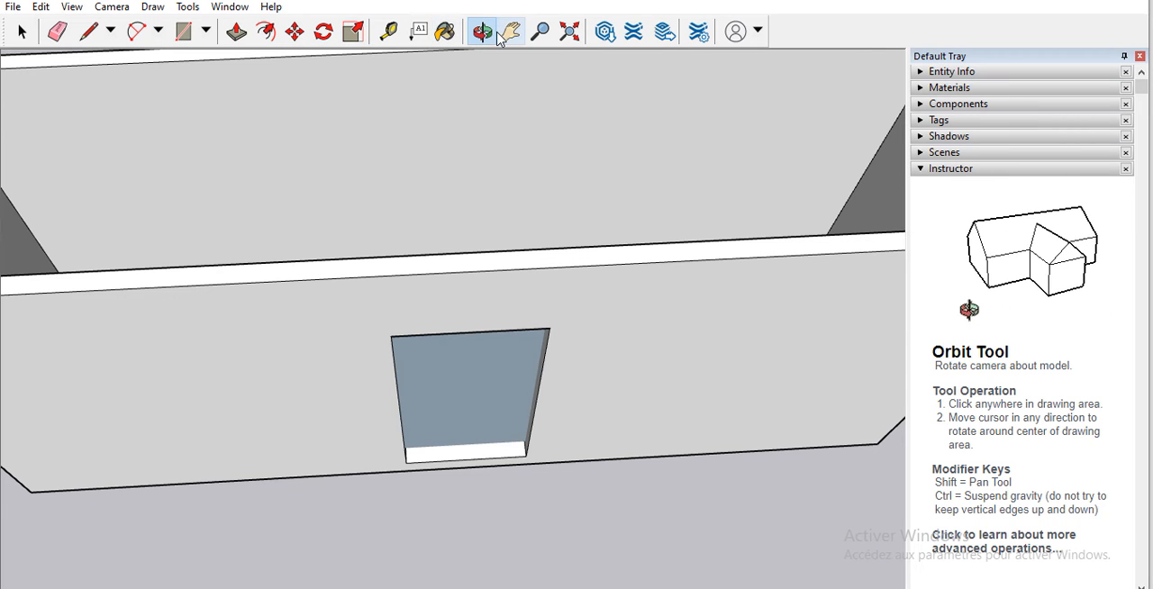
key("ctrl+z")
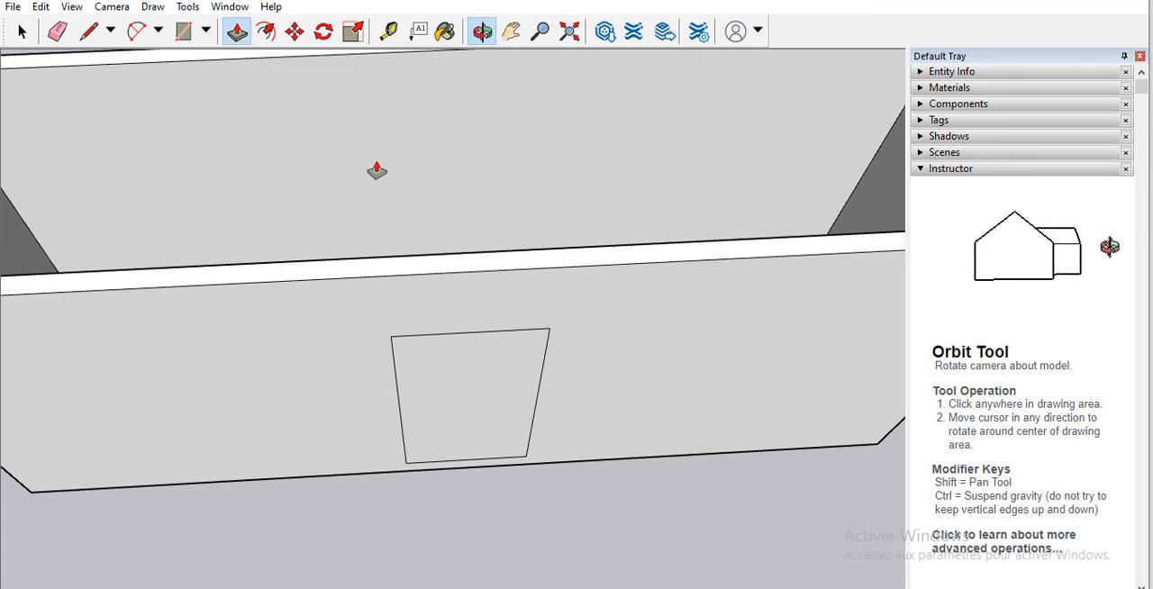
Step: Push/Pull the door rectangle through the front wall to open a doorway, and push the floor face slightly below the walls
left_click(457, 389)
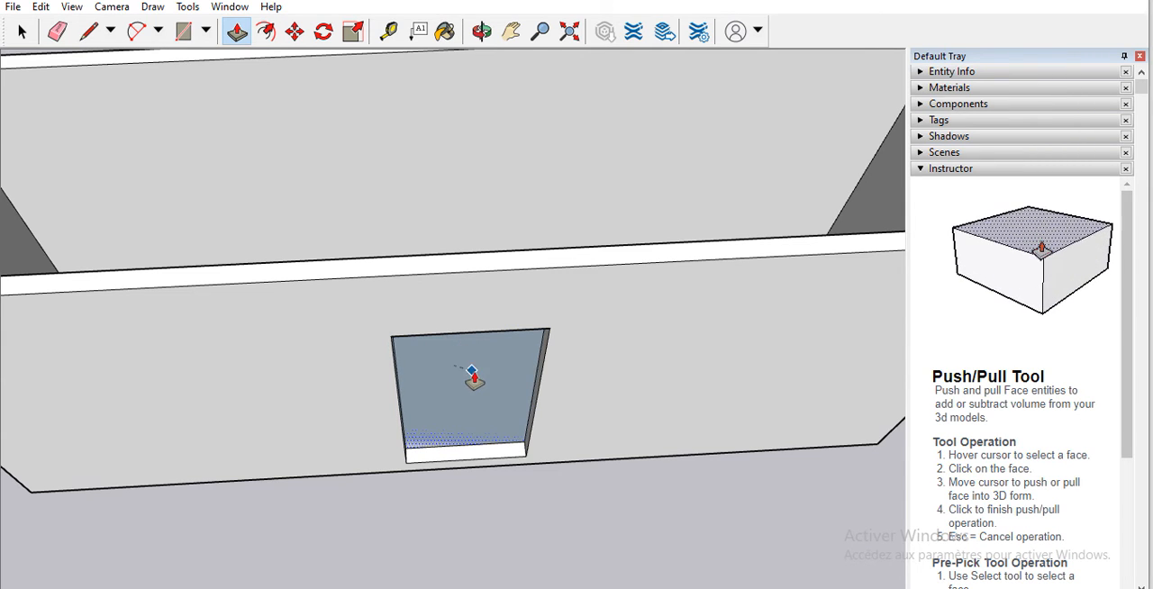
left_click(483, 420)
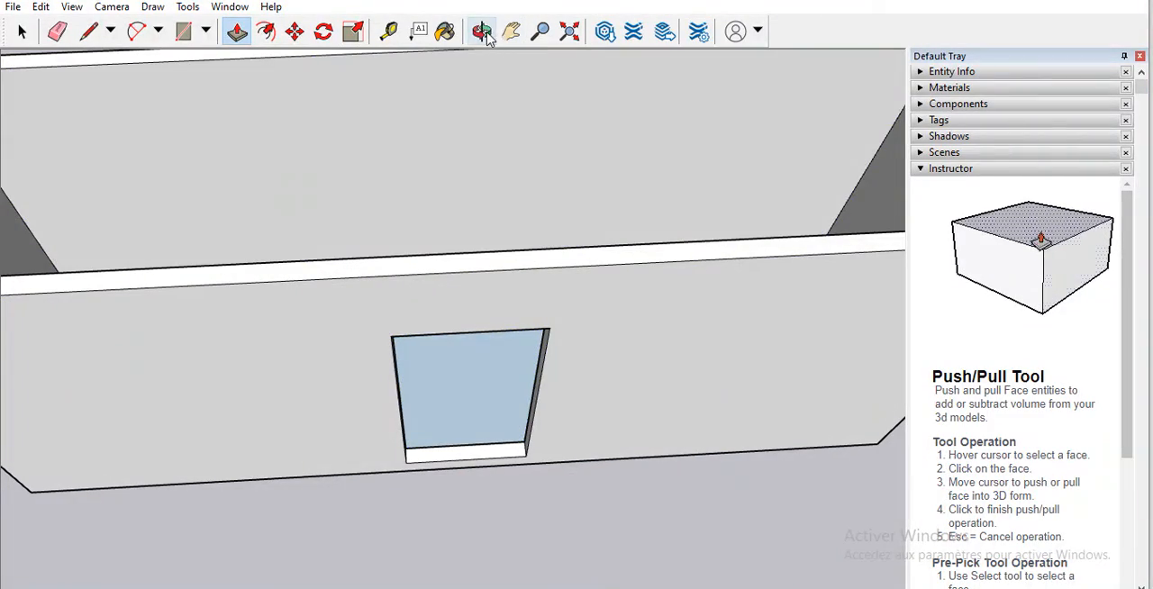
left_click_drag(547, 245, 556, 304)
key("ctrl+z")
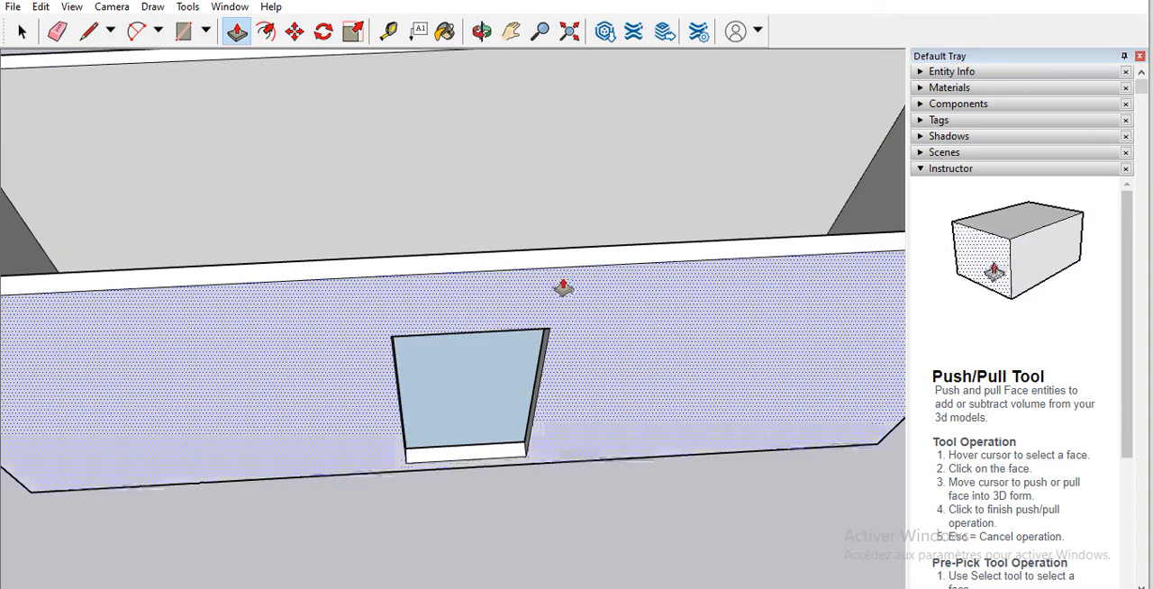
Step: Examine the doorway and the walled interior from above, from the front and close up
middle_click_drag(250, 1, 370, 273)
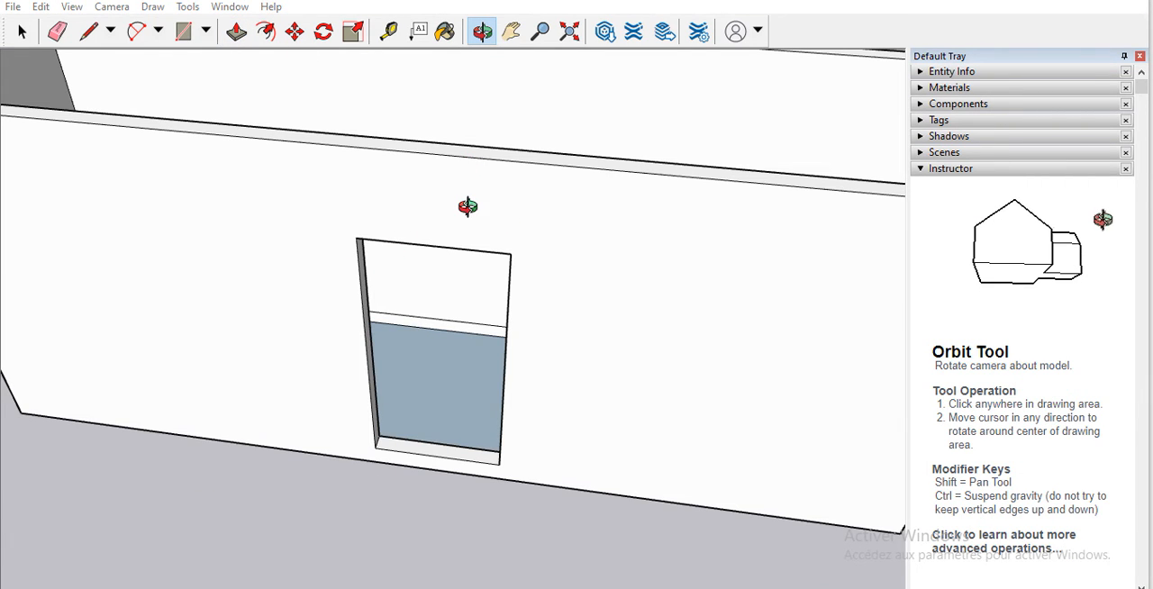
middle_click_drag(467, 207, 449, 366)
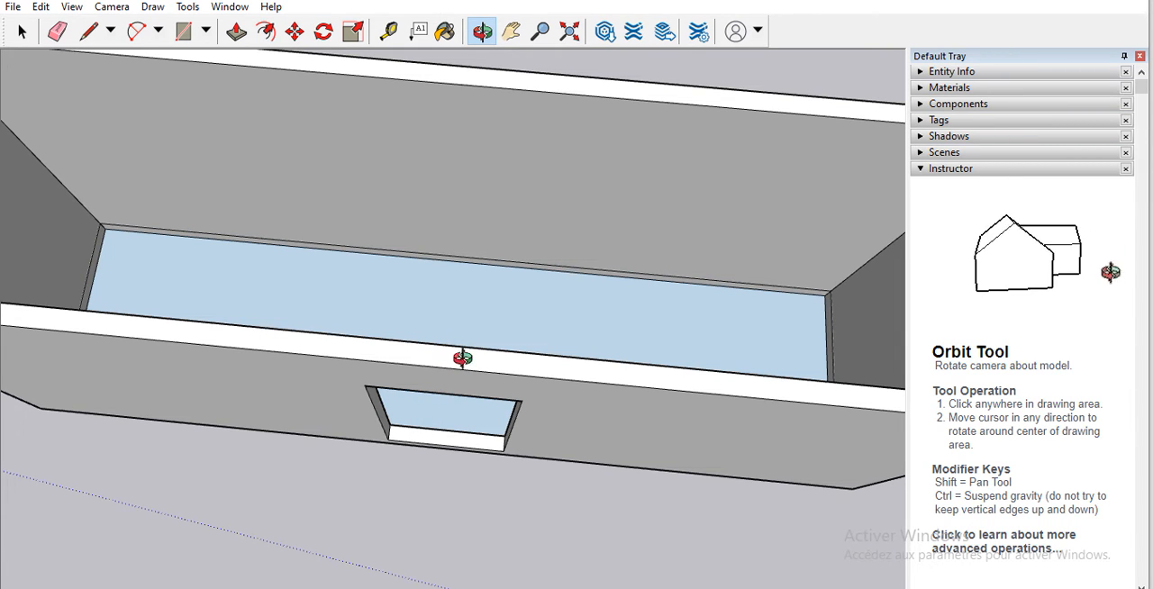
left_click_drag(451, 366, 531, 320)
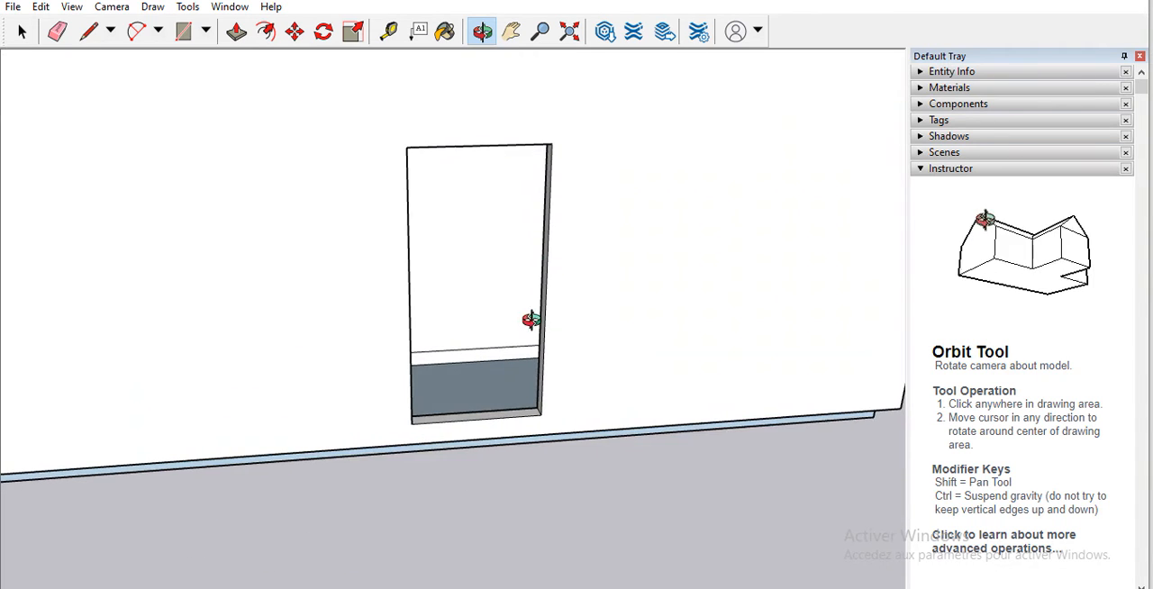
scroll(496, 315, "up", 6)
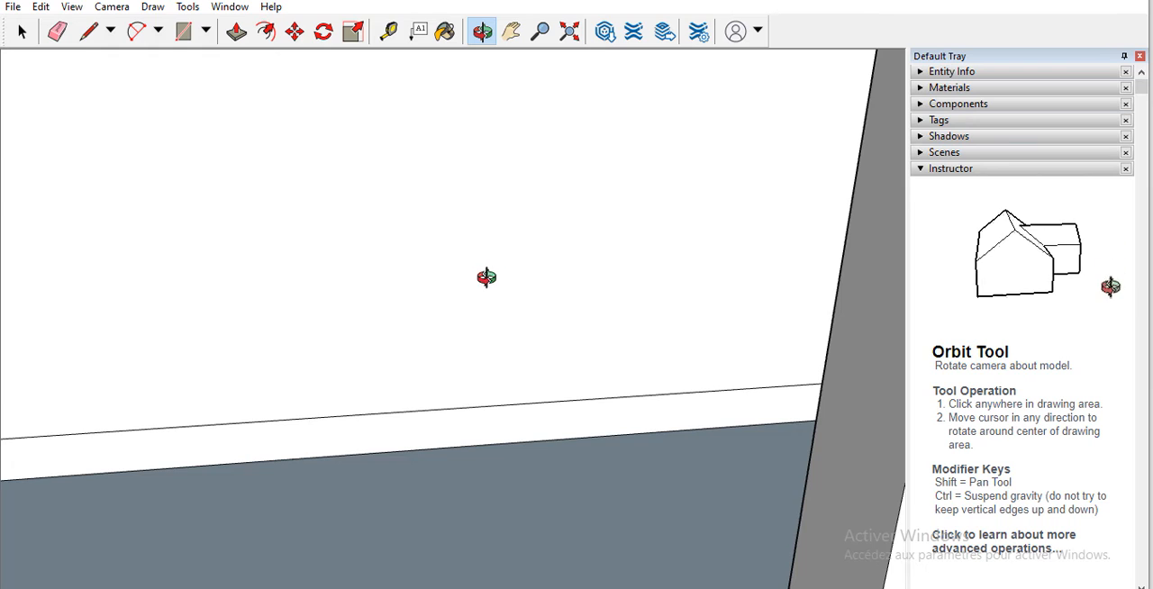
scroll(486, 276, "down", 6)
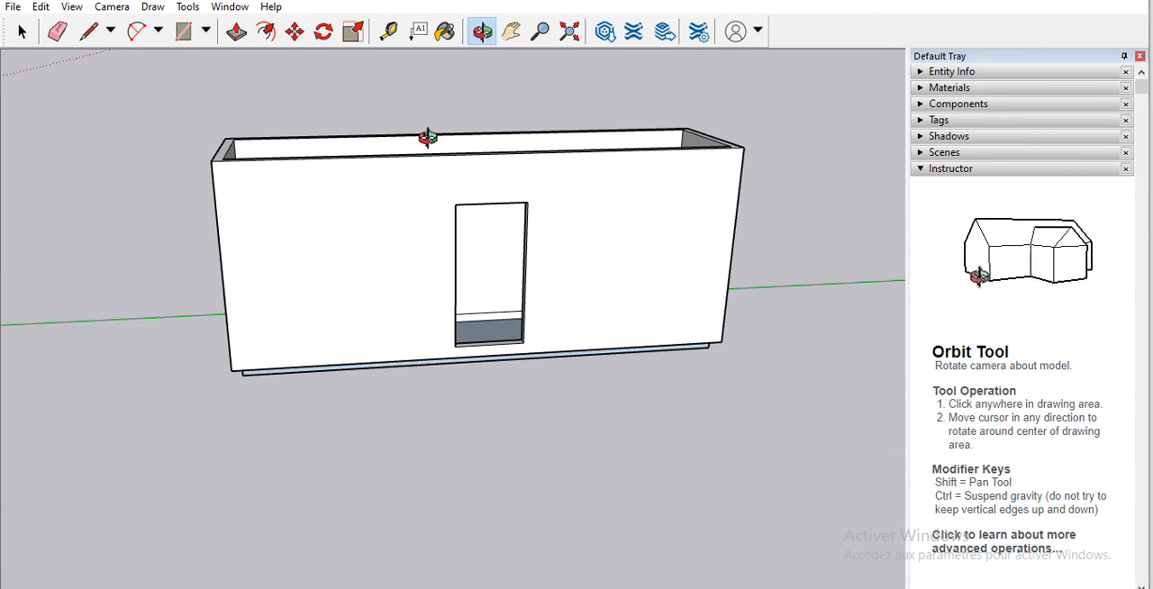
scroll(535, 171, "down", 5)
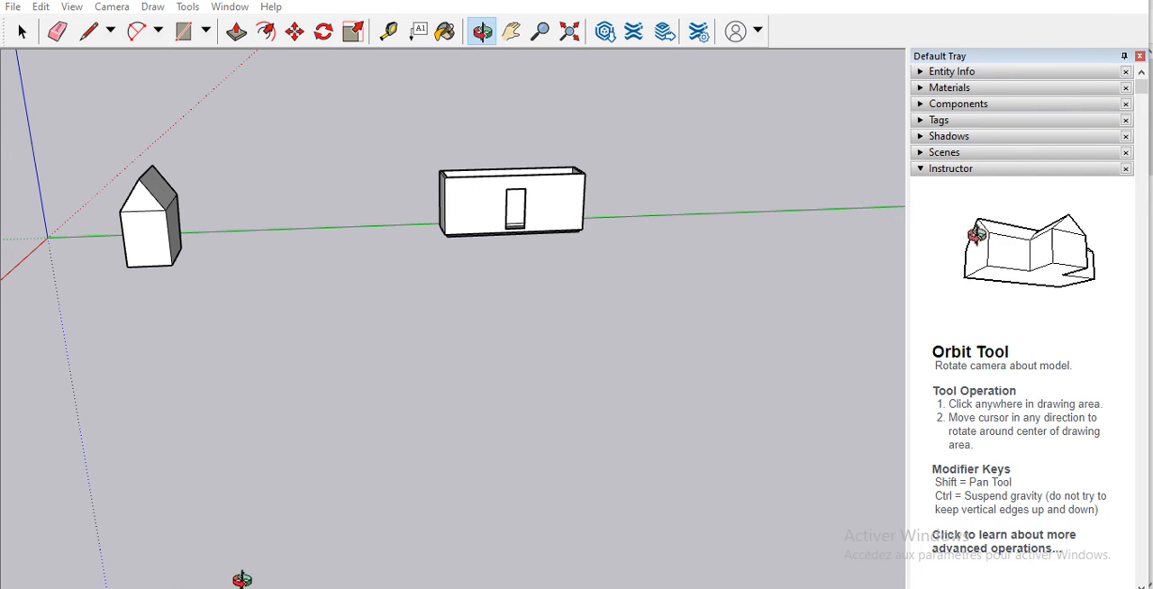
Step: Switch to the web browser, enter 3dwarehouse as the search and open the SketchUp 3D Warehouse website
key("alt+Tab")
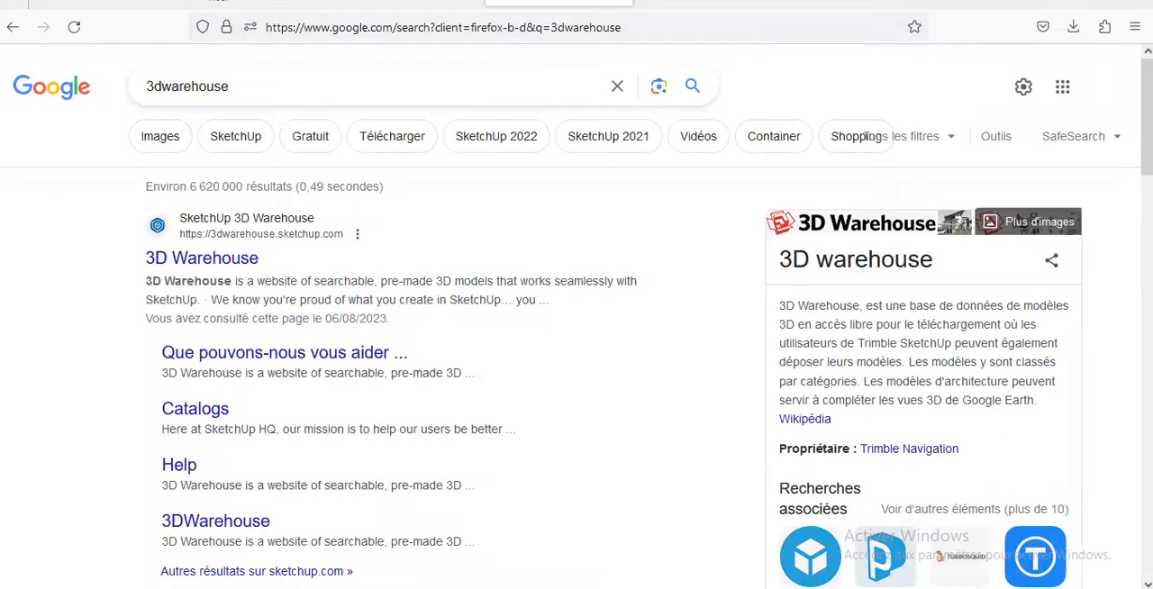
left_click_drag(627, 27, 514, 27)
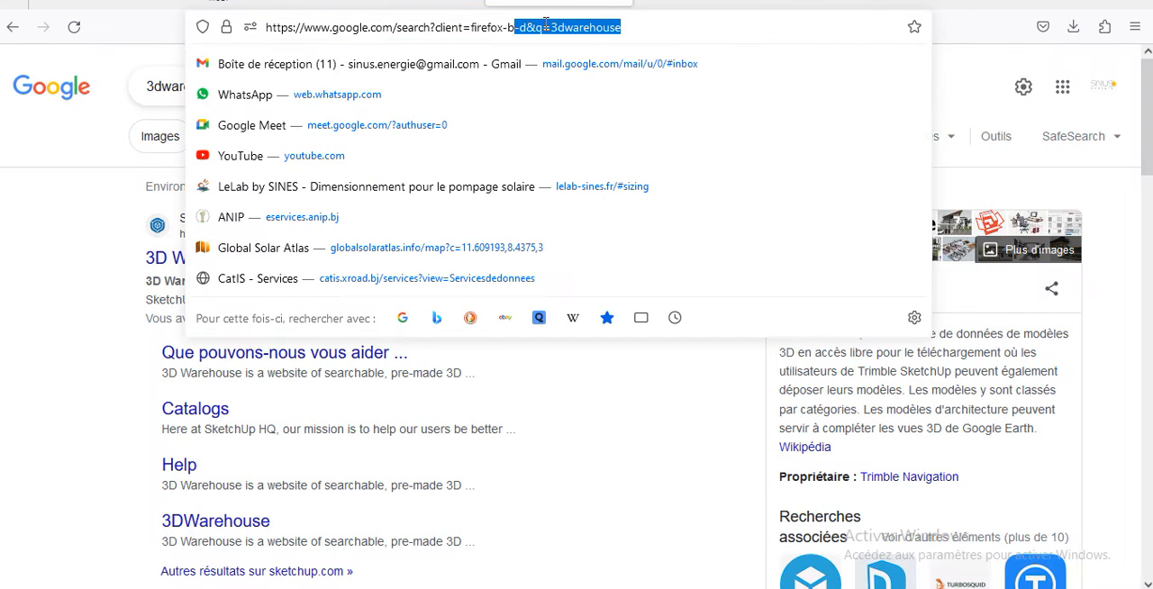
left_click_drag(681, 31, 257, 20)
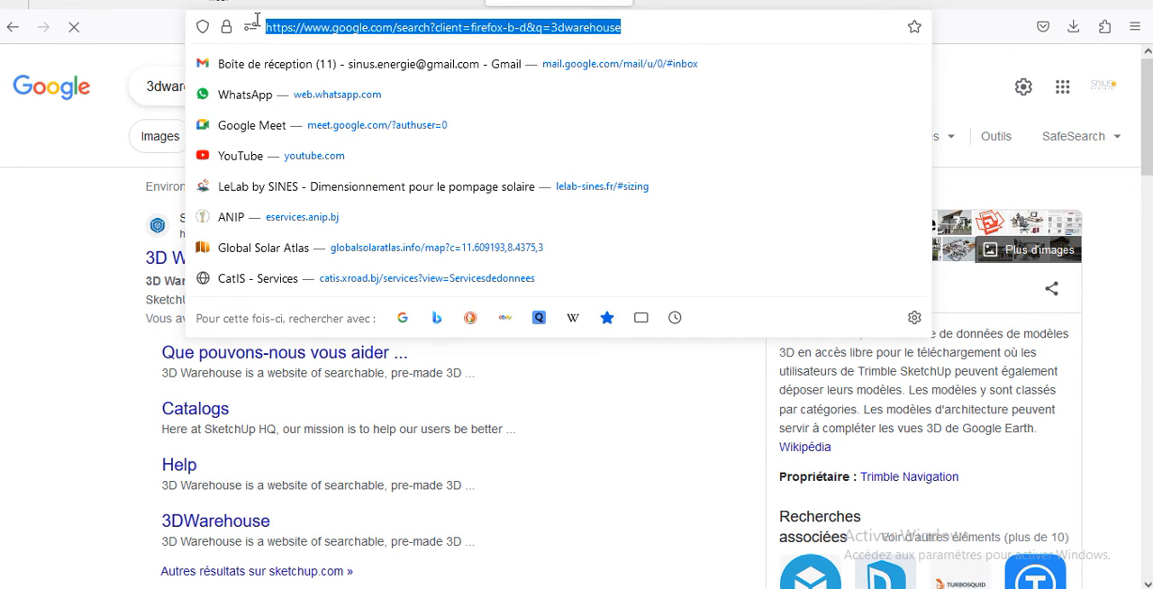
type("3dwarehouse")
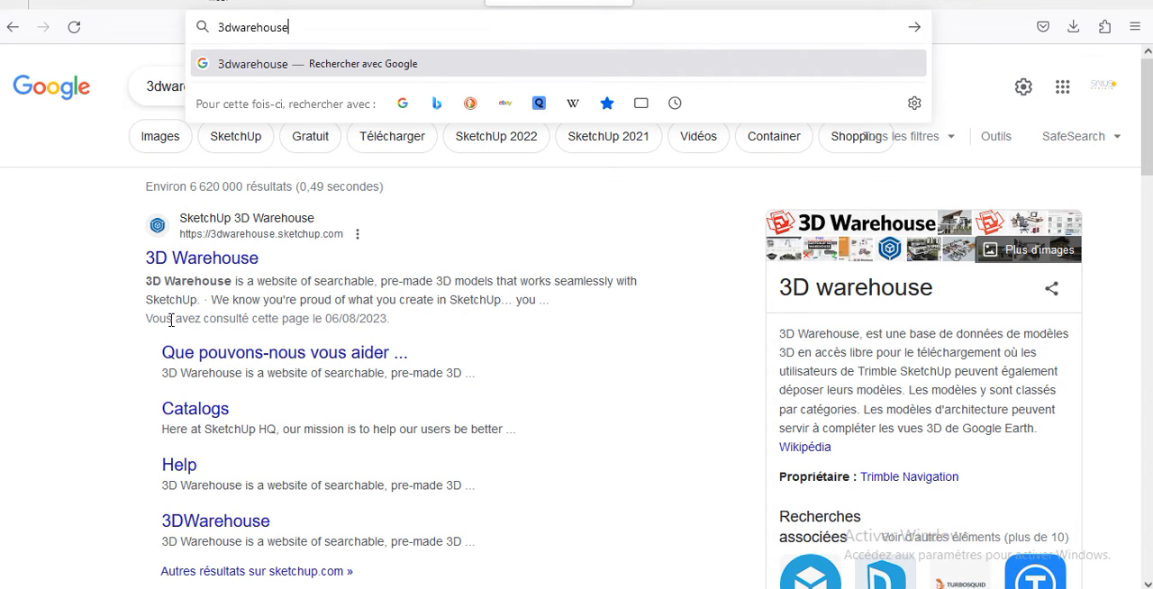
left_click(206, 260)
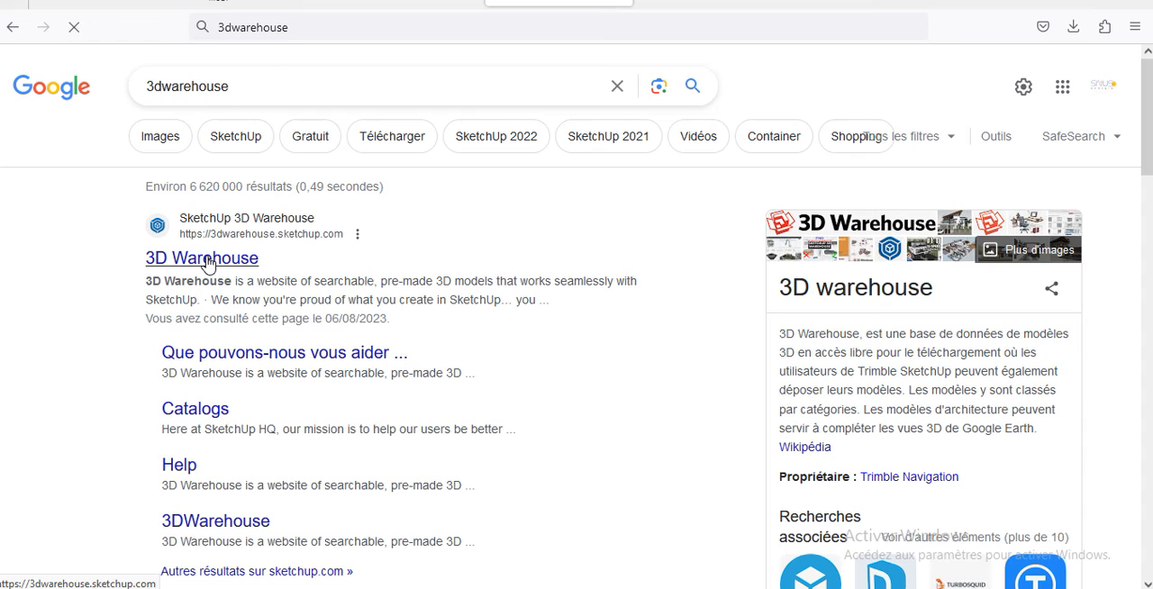
left_click(206, 261)
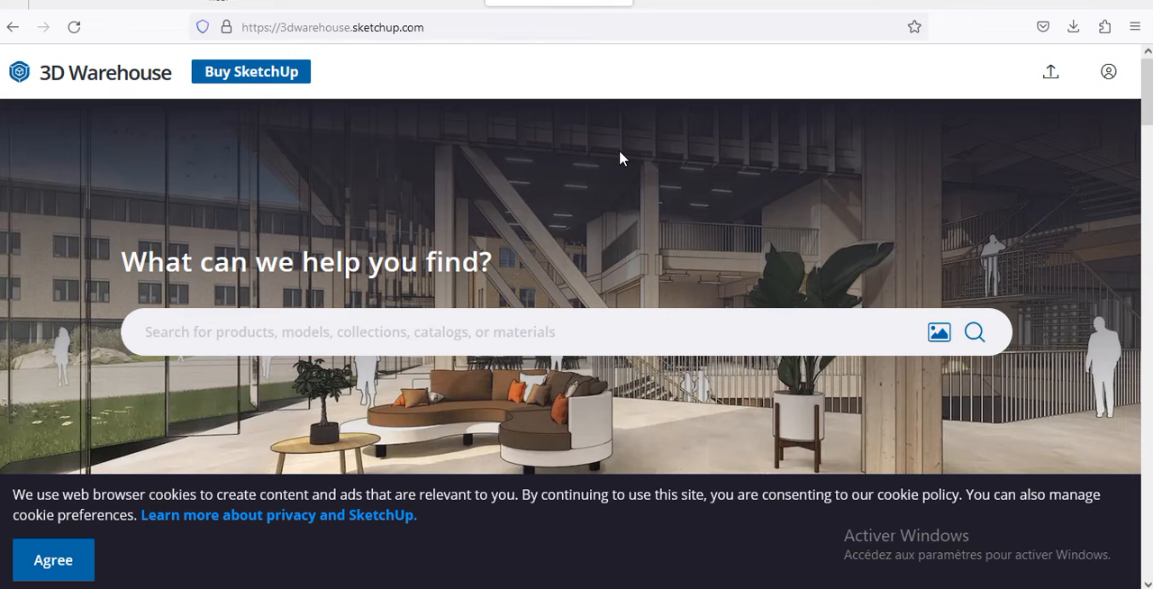
Step: Sign in to 3D Warehouse with a Google account and check the account options
left_click(1107, 74)
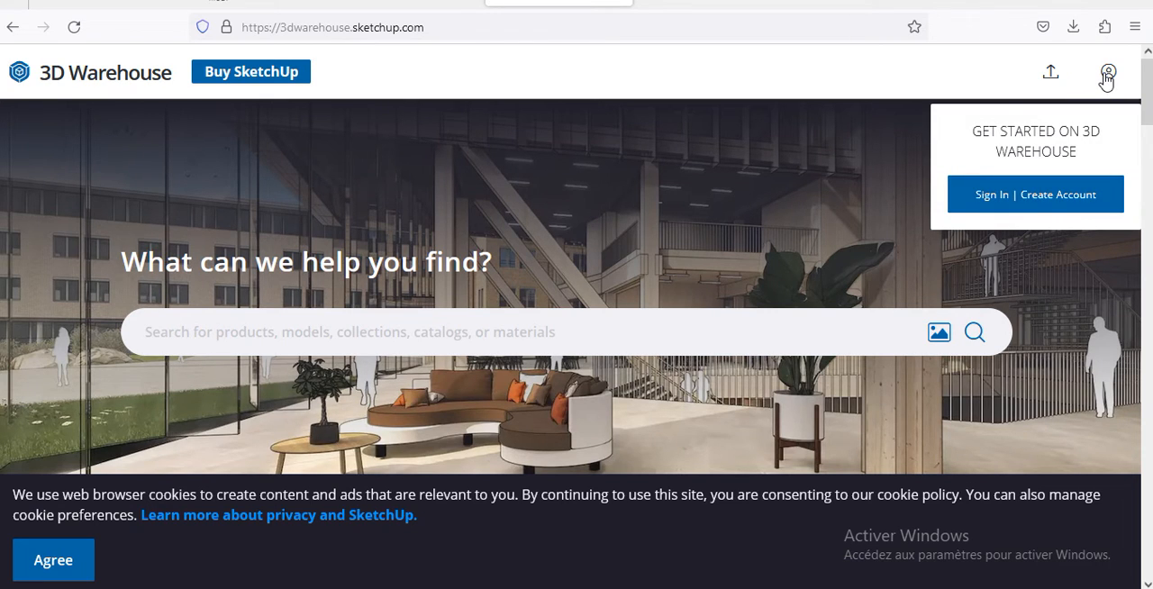
left_click(1060, 202)
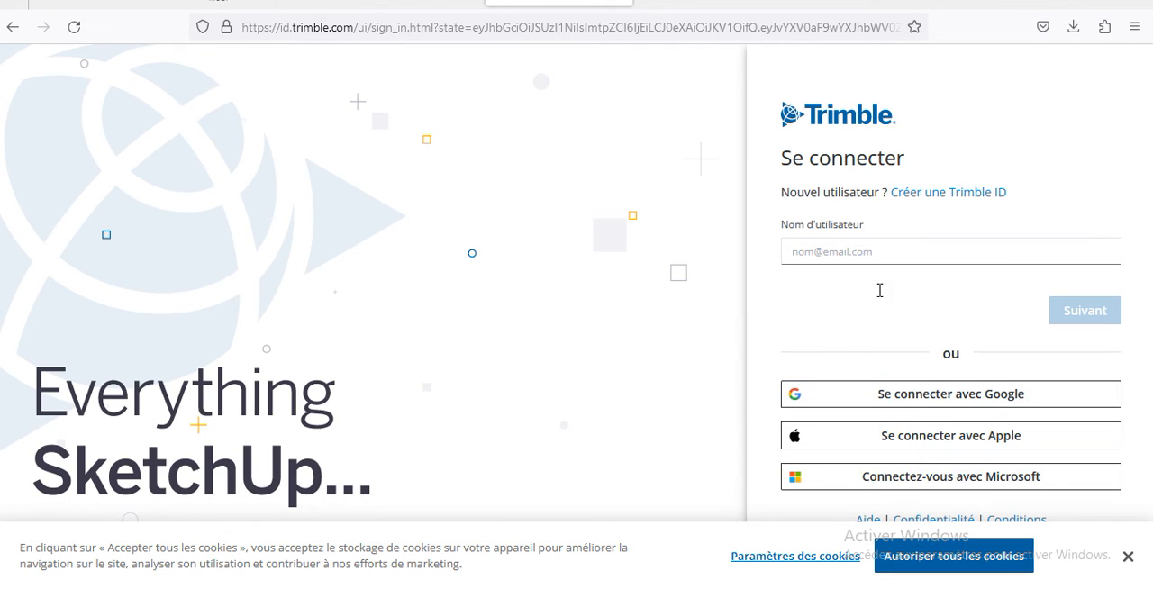
left_click(966, 403)
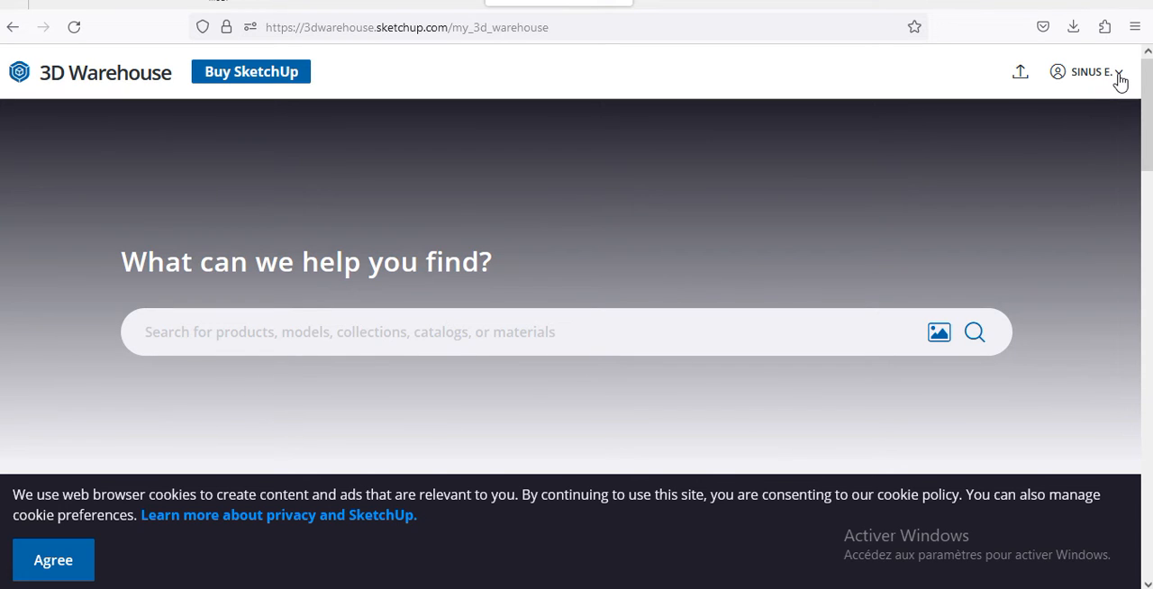
left_click(1119, 79)
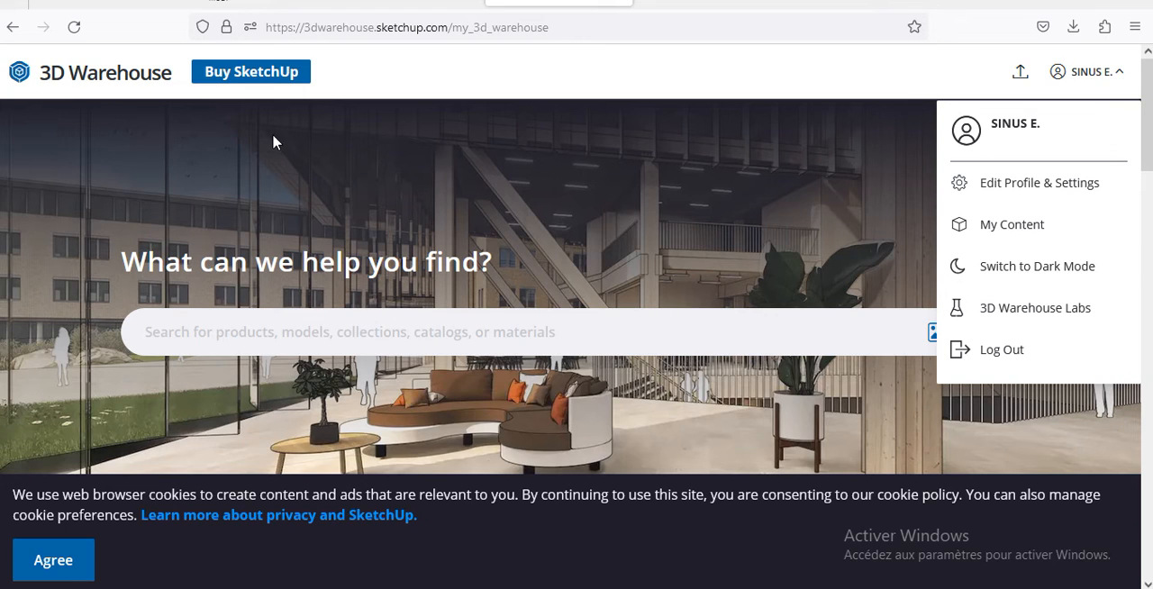
left_click(781, 65)
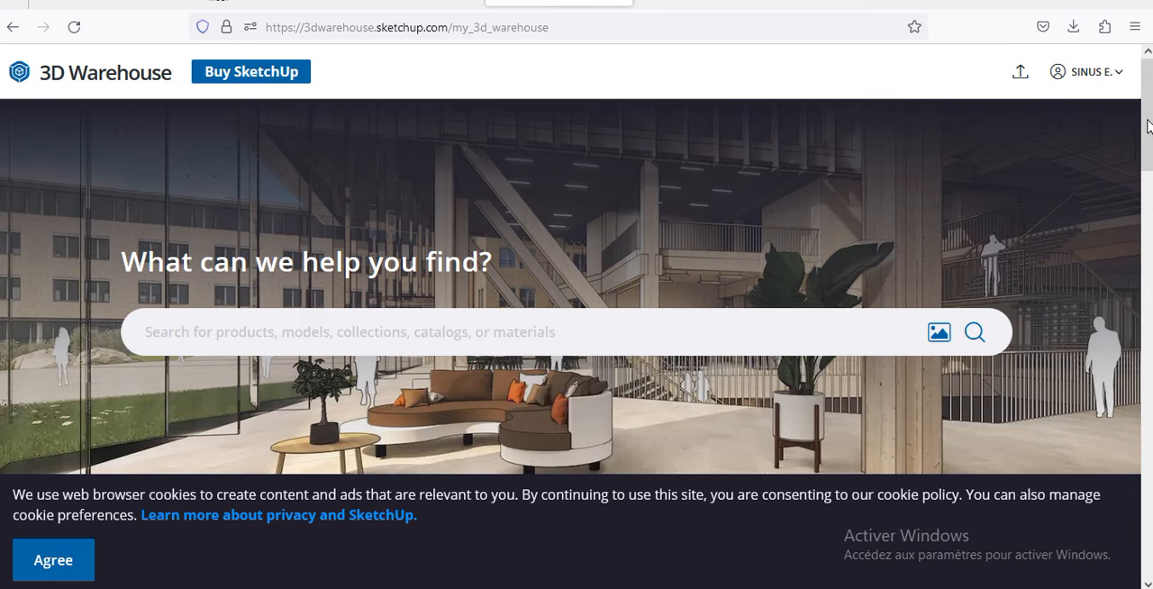
Step: Search 3D Warehouse for solar panel
scroll(1147, 361, "down", 3)
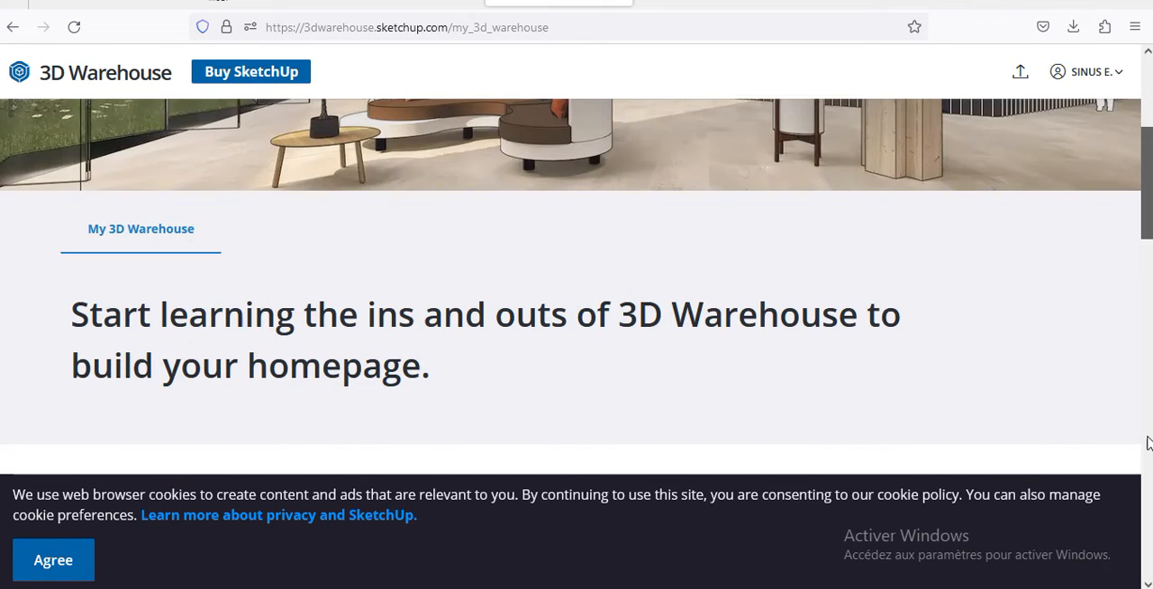
left_click_drag(1147, 443, 1139, 59)
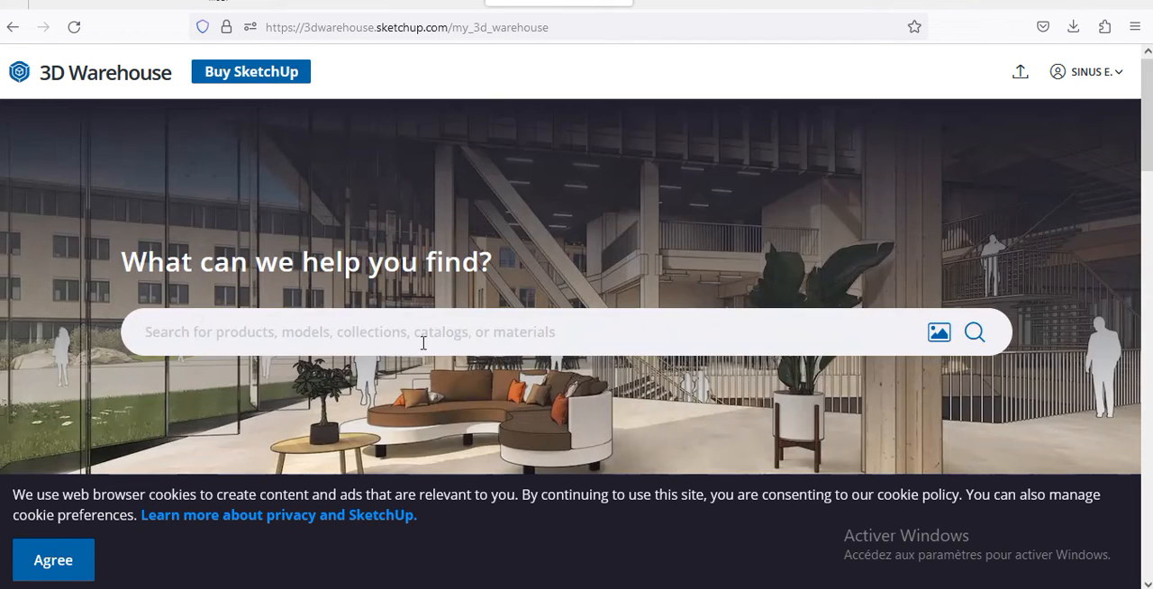
left_click(274, 333)
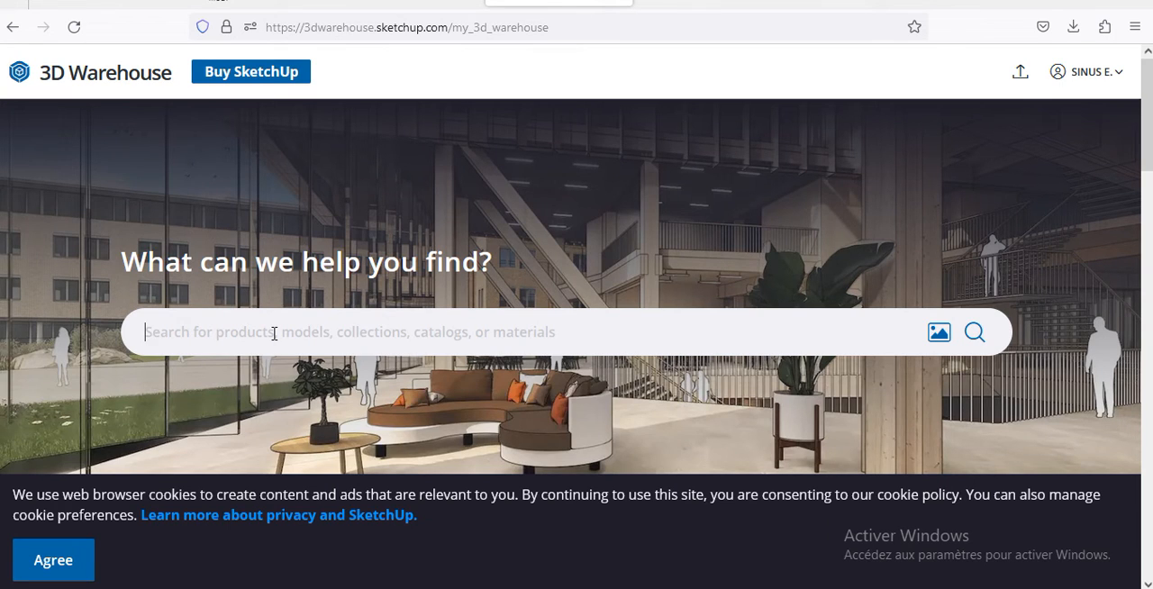
type("solar ")
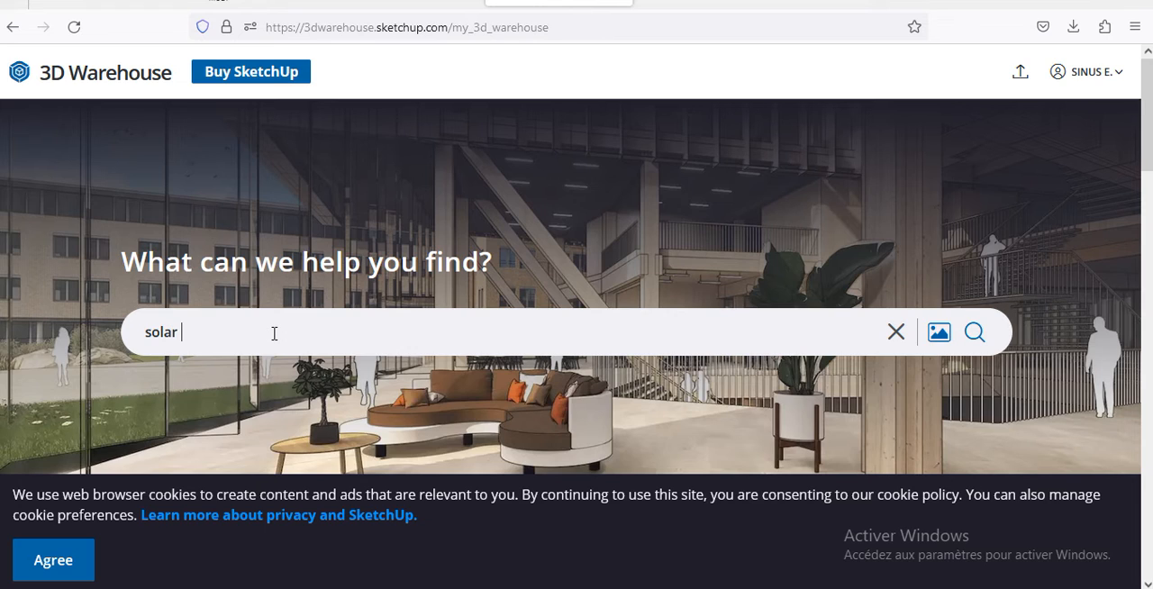
type("panel")
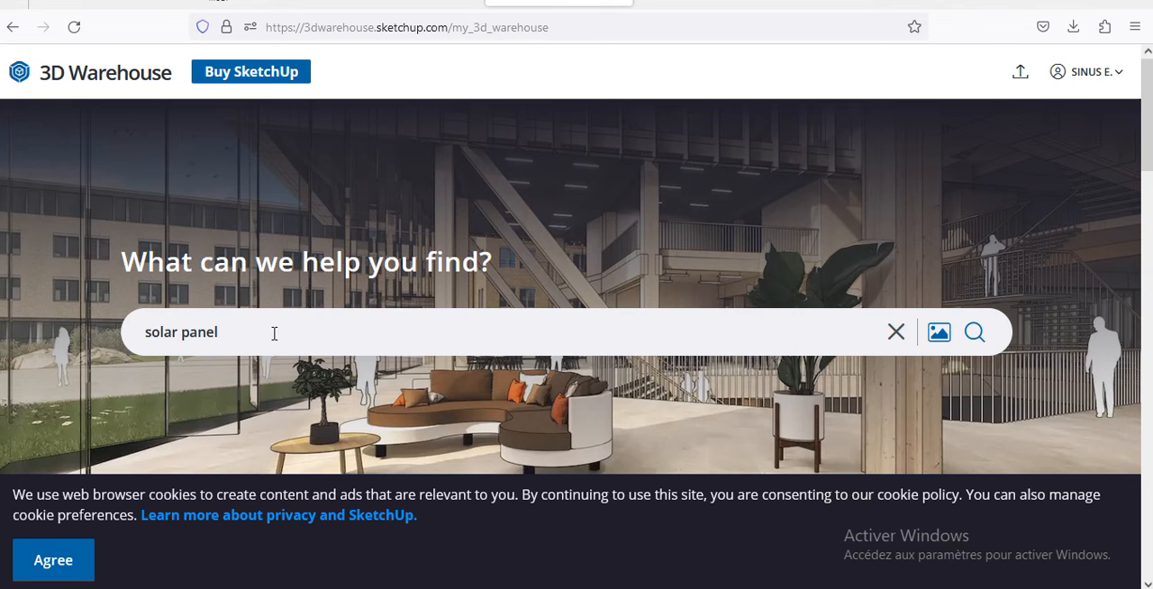
left_click(971, 340)
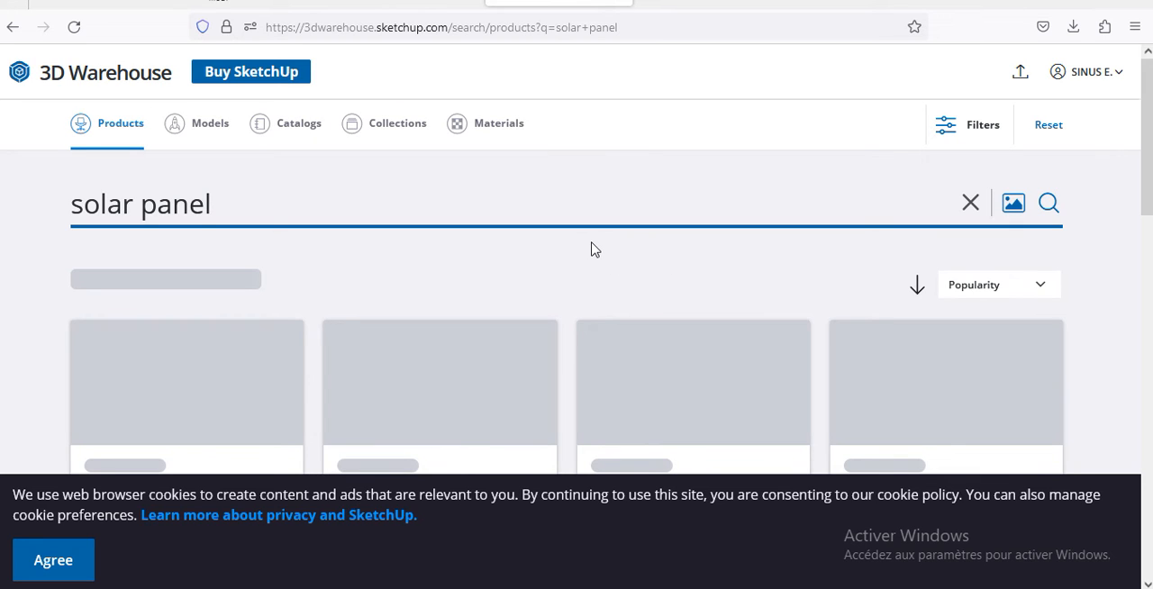
Step: Look through the solar panel results in the Products category
scroll(599, 248, "down", 2)
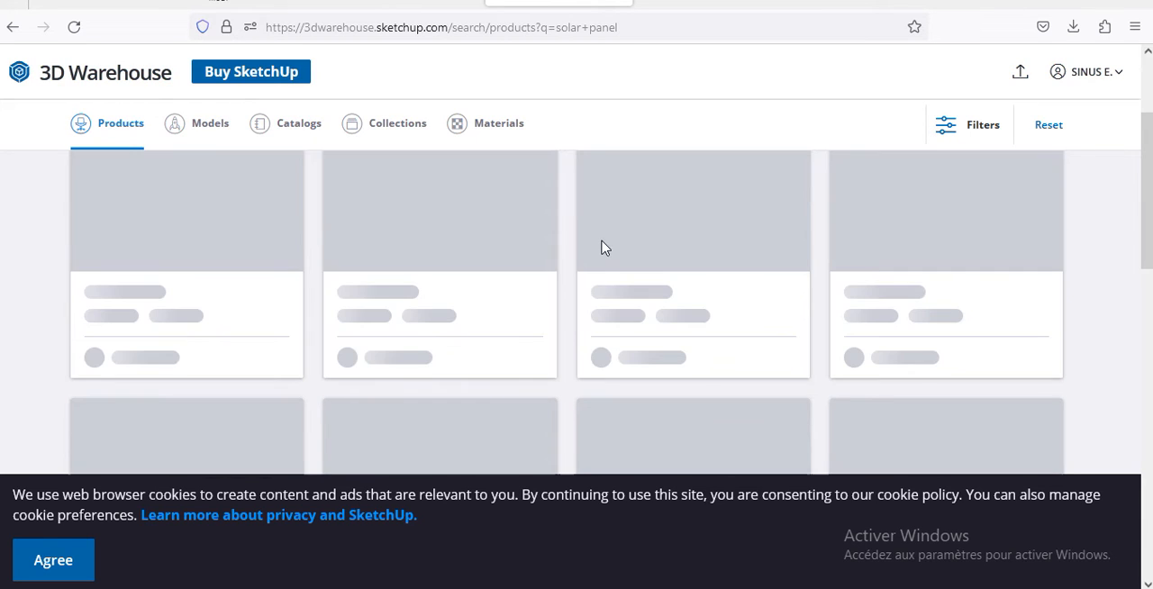
scroll(605, 248, "up", 1)
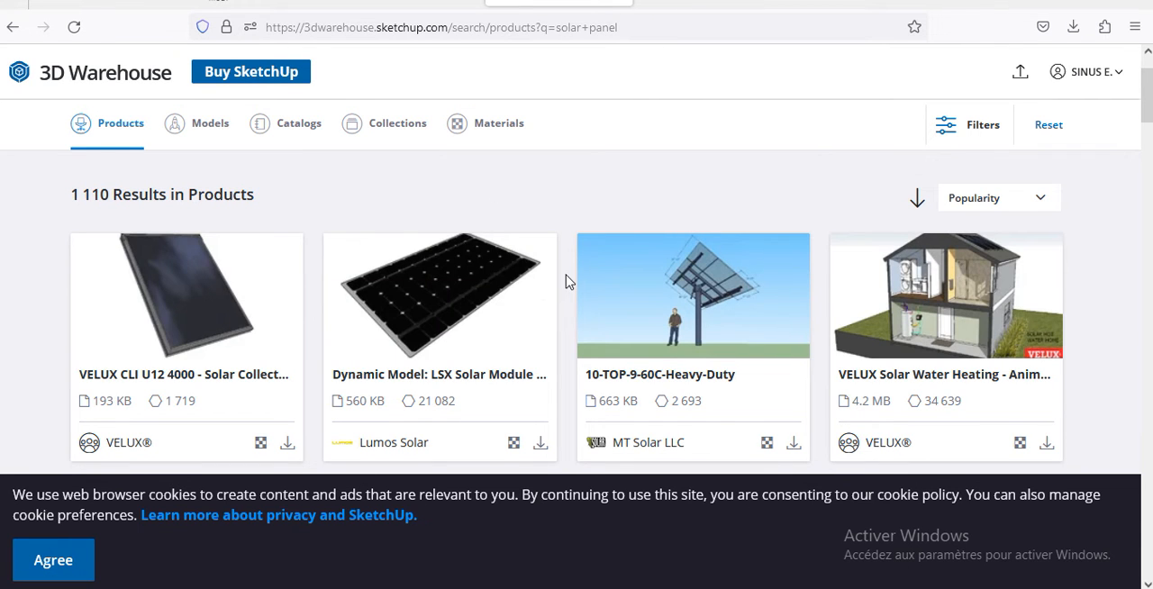
scroll(568, 280, "down", 3)
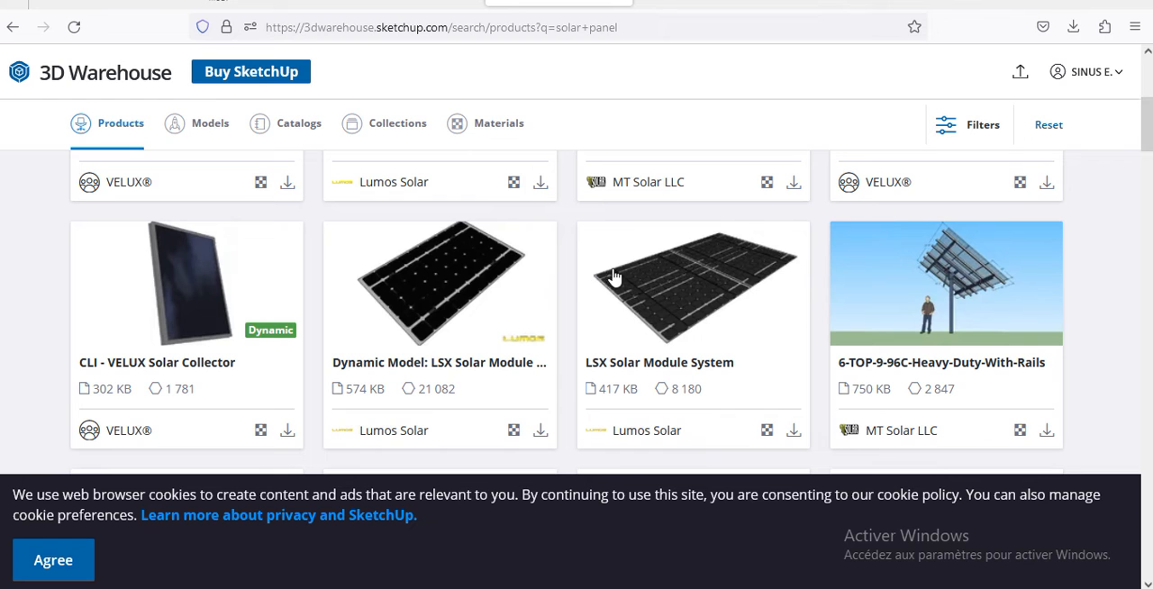
scroll(917, 263, "up", 1)
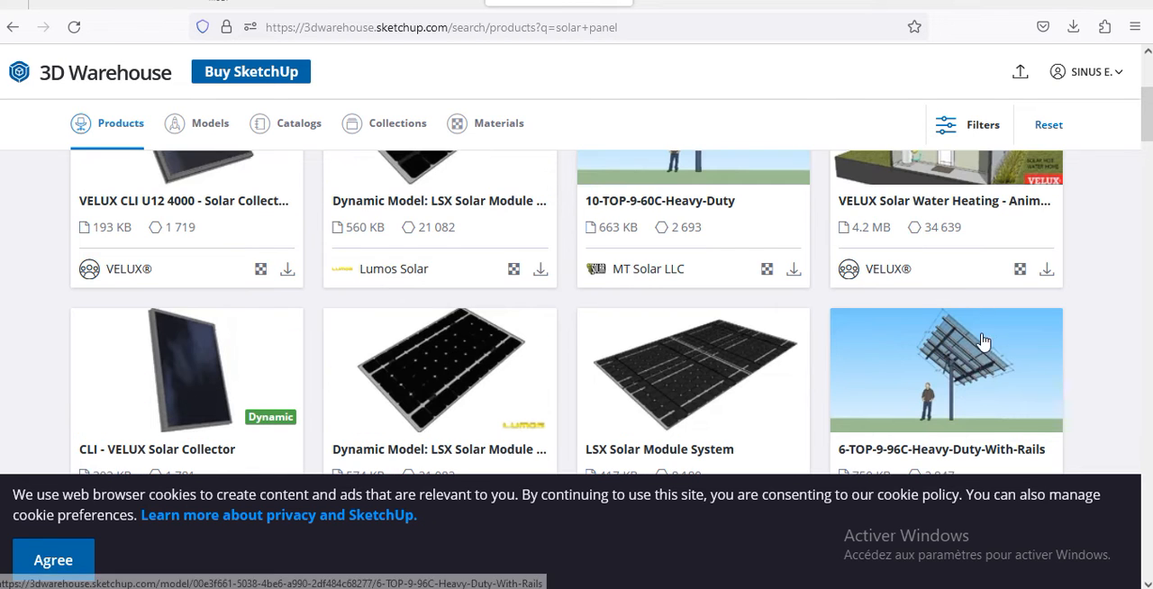
scroll(986, 324, "up", 3)
scroll(810, 297, "down", 1)
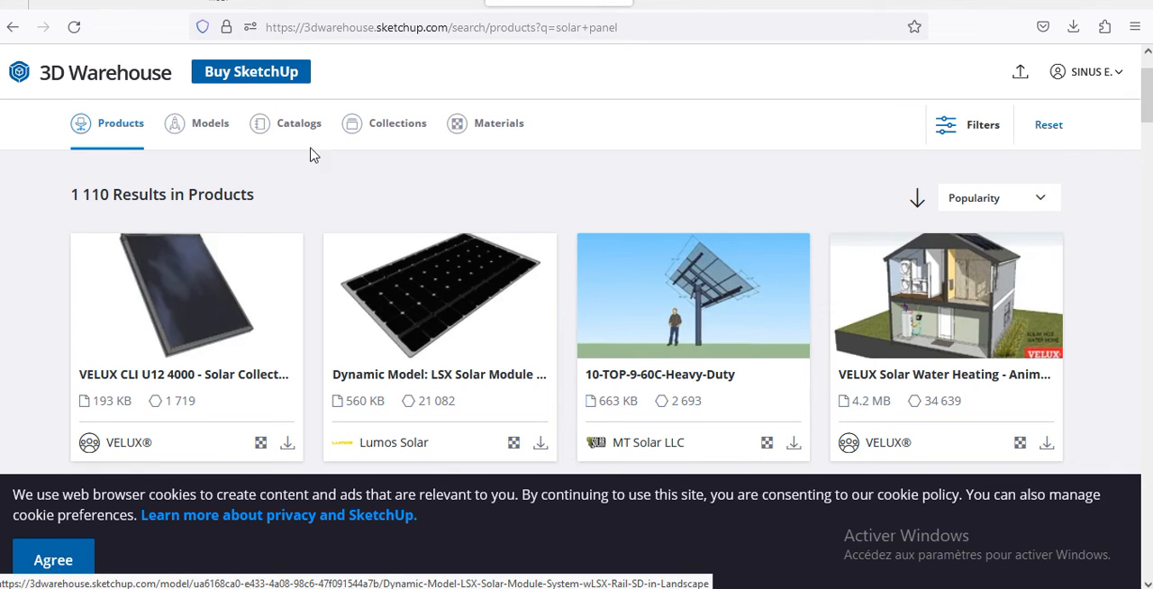
Step: Show the solar panel results in the Models category and browse them for a suitable photovoltaic panel
left_click(209, 124)
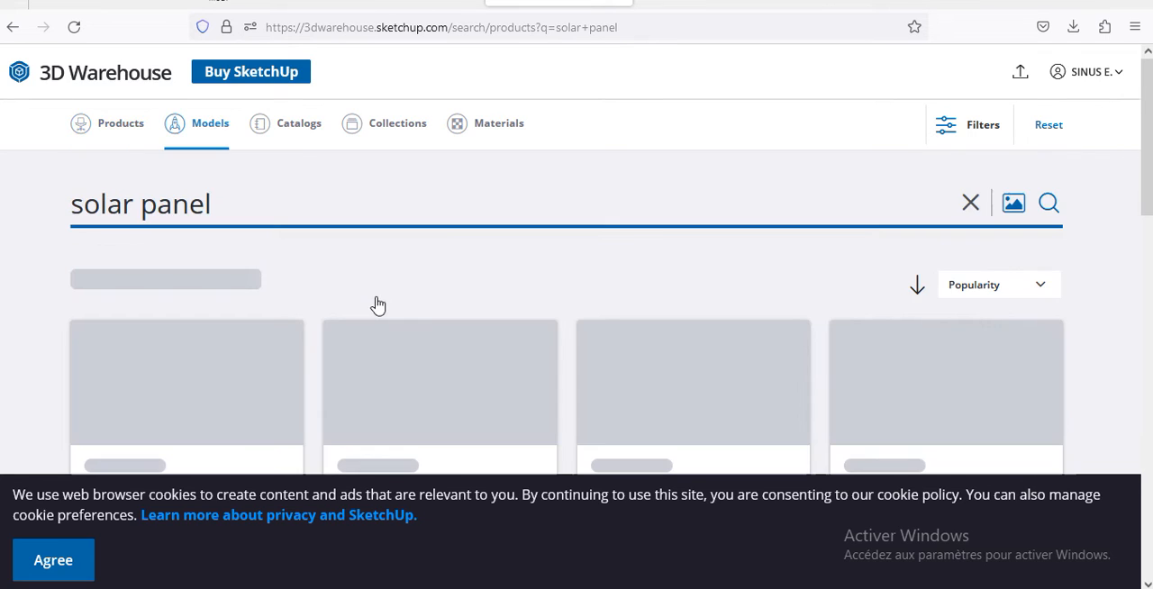
scroll(384, 306, "down", 2)
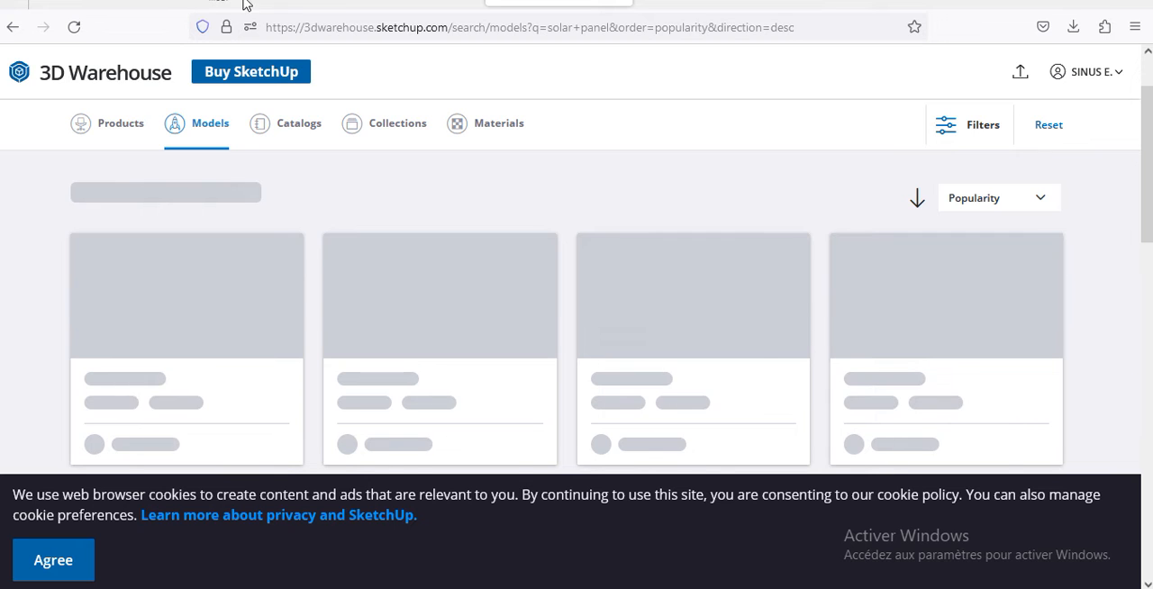
scroll(250, 216, "down", 7)
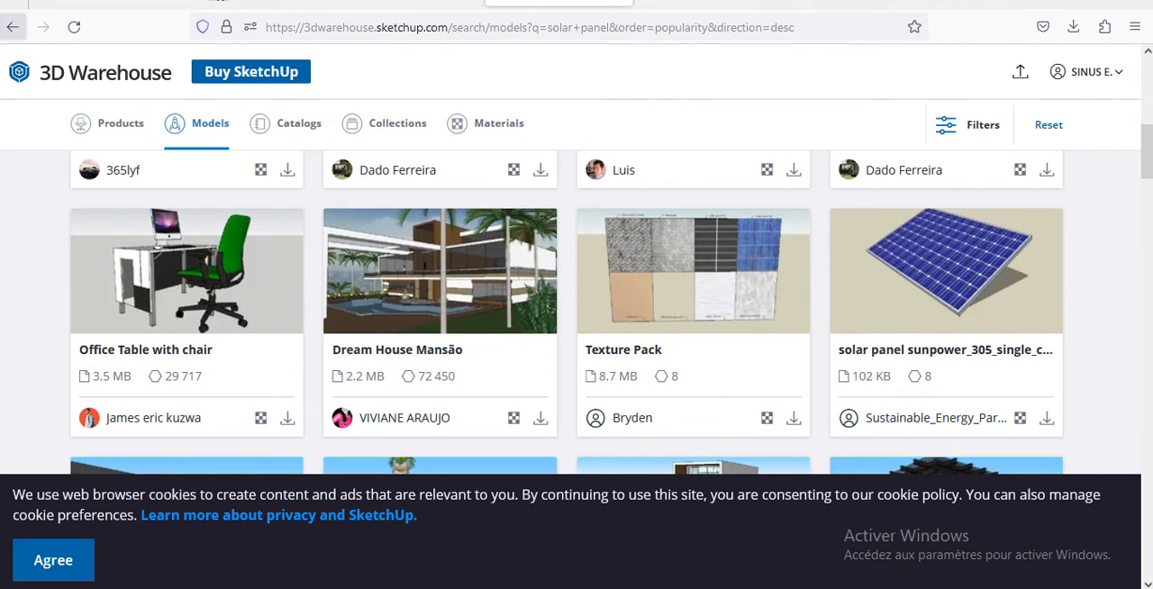
scroll(937, 270, "down", 5)
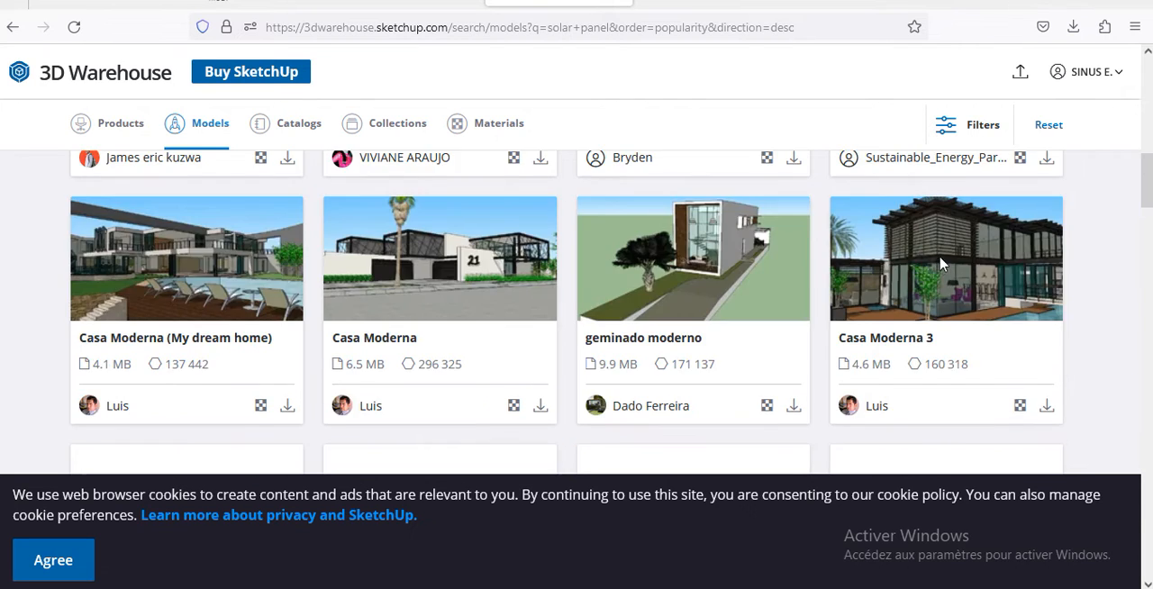
scroll(946, 260, "up", 3)
scroll(945, 259, "down", 5)
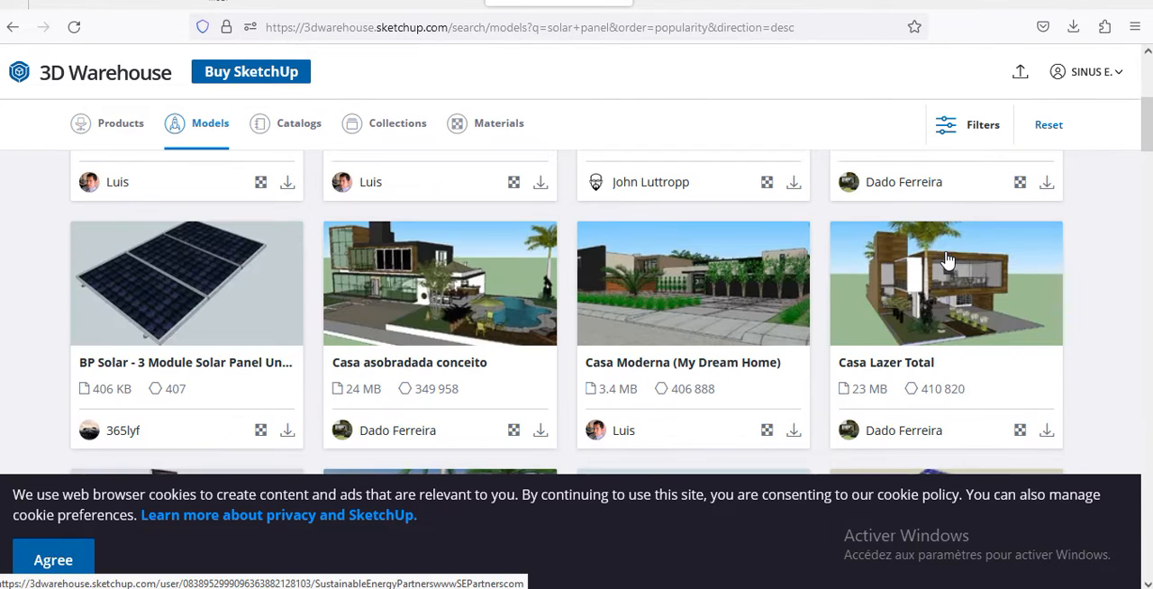
scroll(951, 261, "up", 15)
scroll(952, 262, "down", 8)
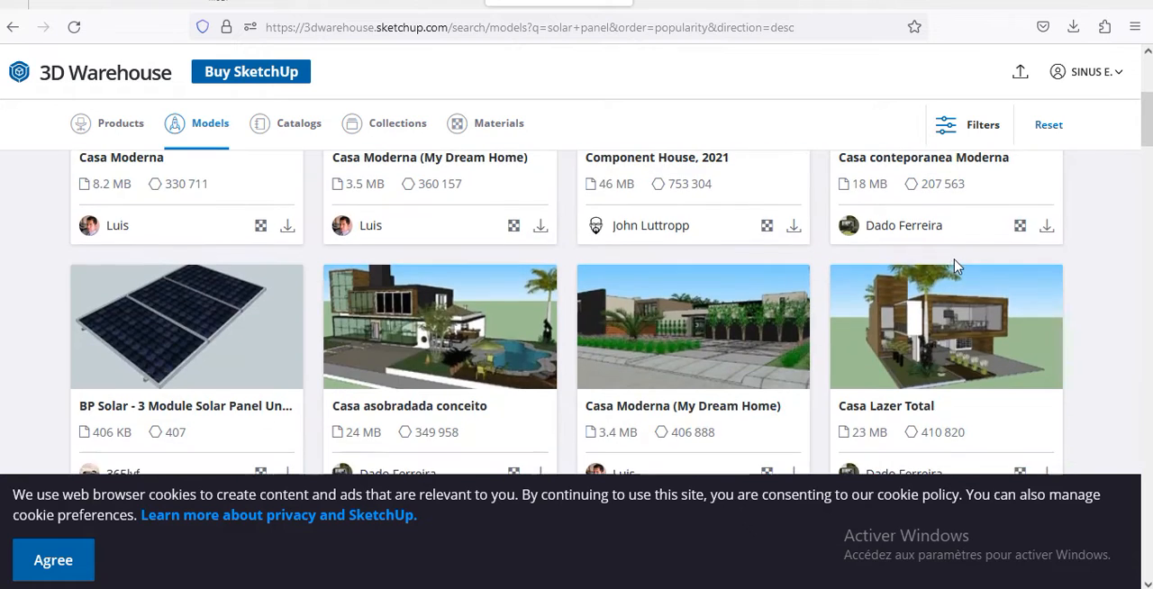
scroll(956, 270, "up", 2)
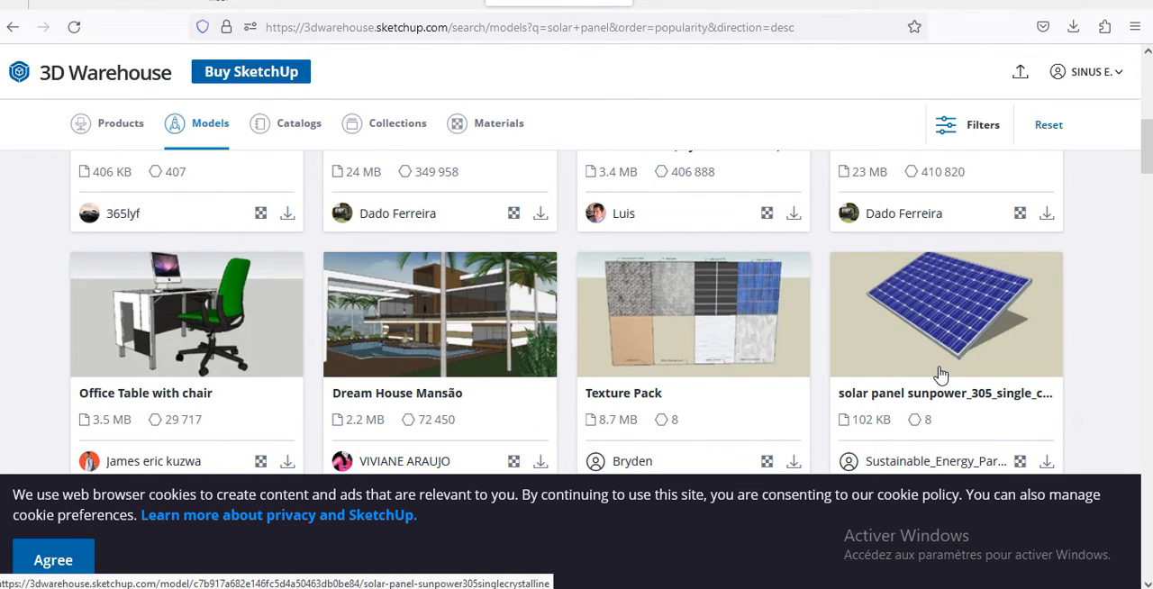
scroll(1050, 425, "down", 2)
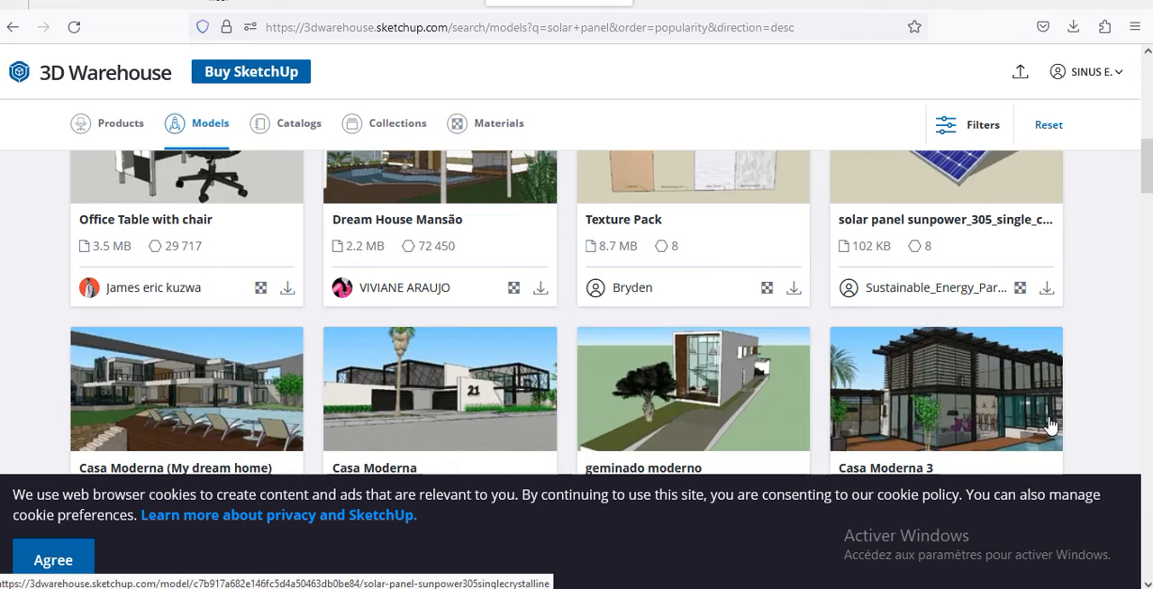
Step: Download the solar panel sunpower_305_single_crystalline model as a SketchUp 2021 file and switch back to SketchUp
left_click(1046, 290)
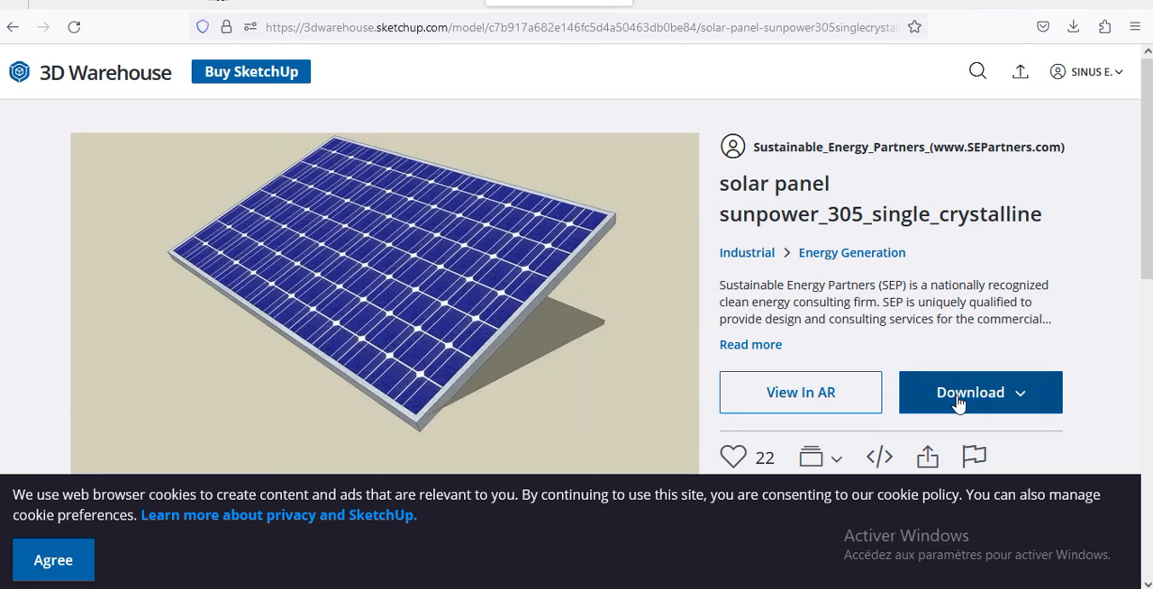
left_click(949, 393)
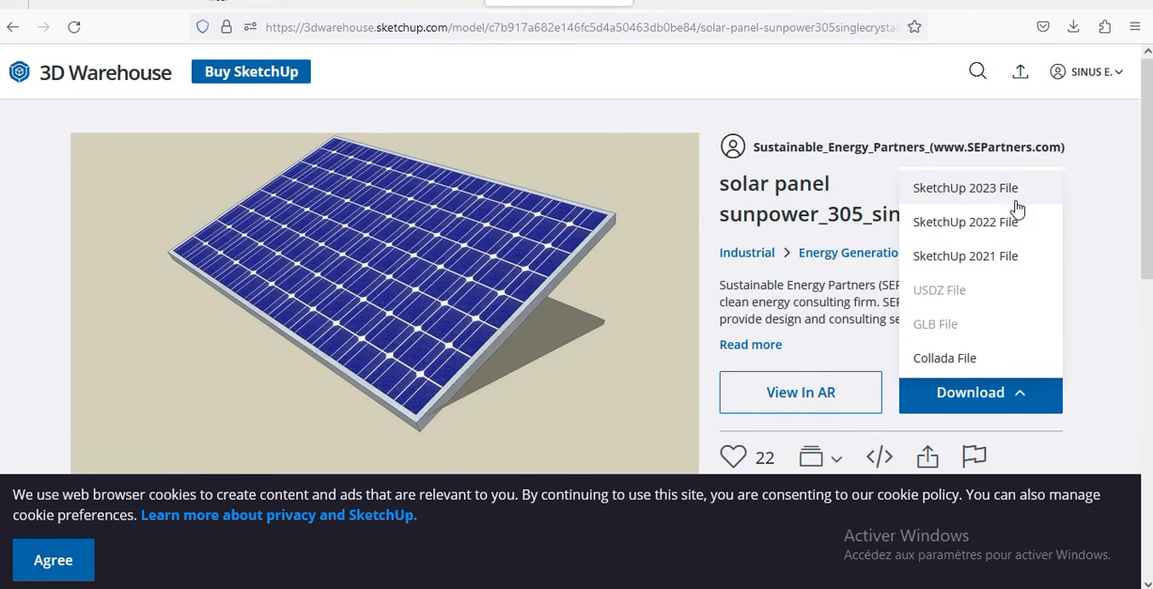
left_click(983, 260)
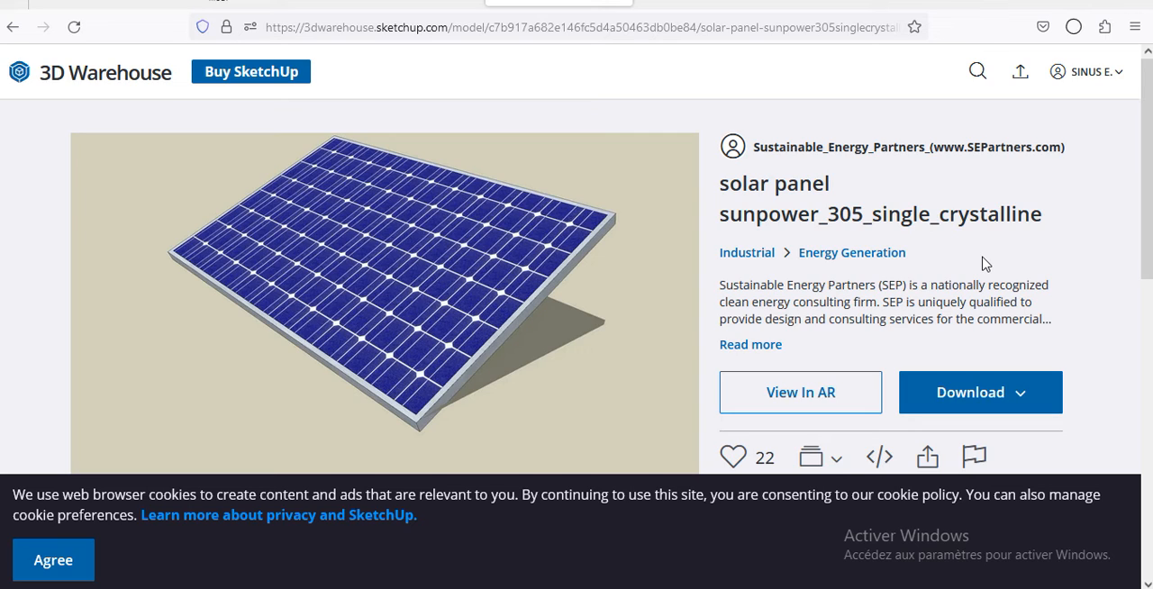
left_click(1073, 26)
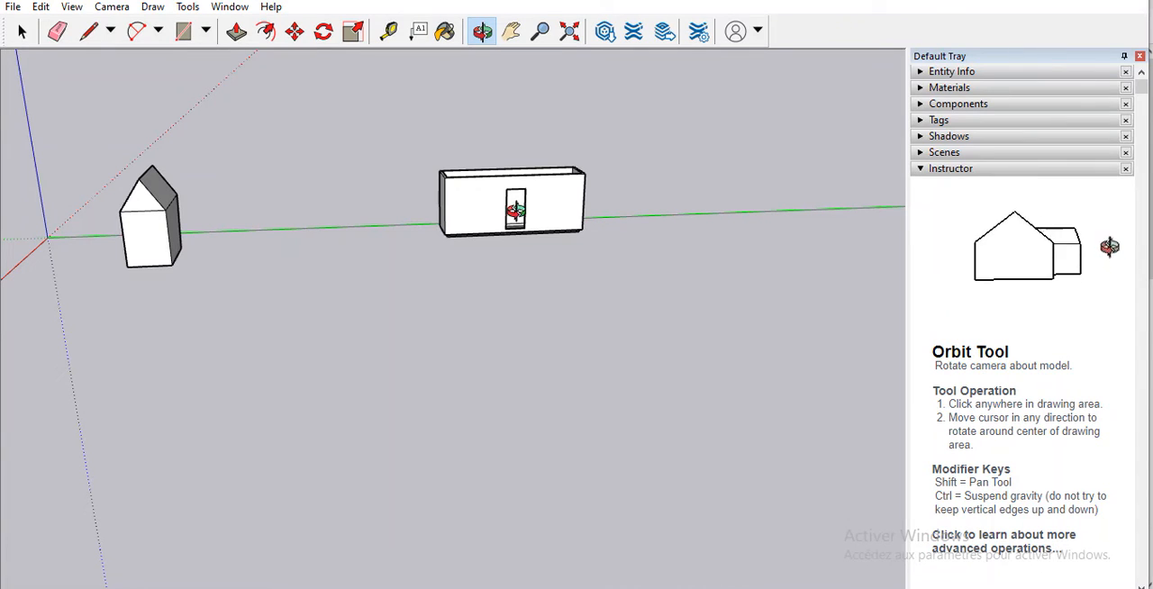
left_click_drag(509, 147, 523, 121)
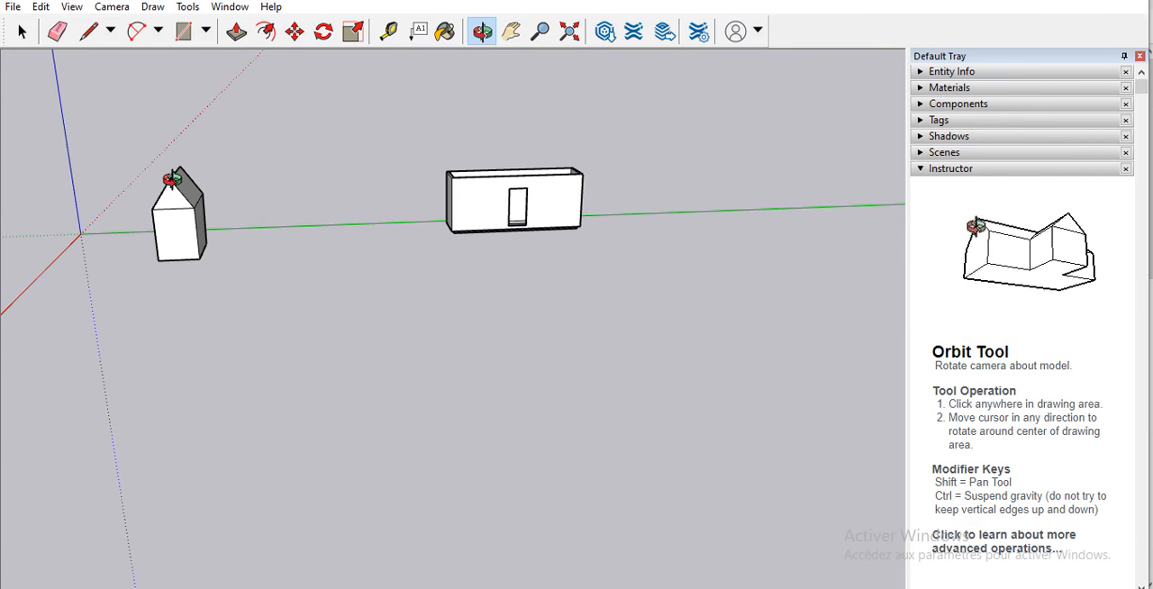
Step: Import sunpower_305_single_crystalline.skp from the Downloads folder and place the panel on the ground in front of the two buildings
left_click_drag(172, 181, 198, 206)
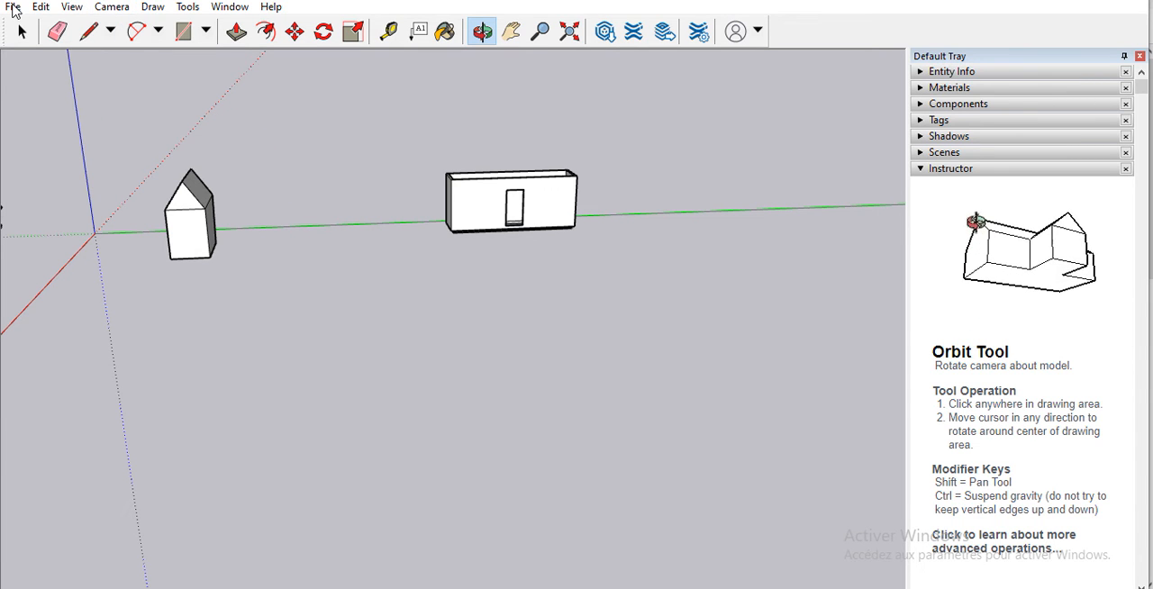
left_click(13, 8)
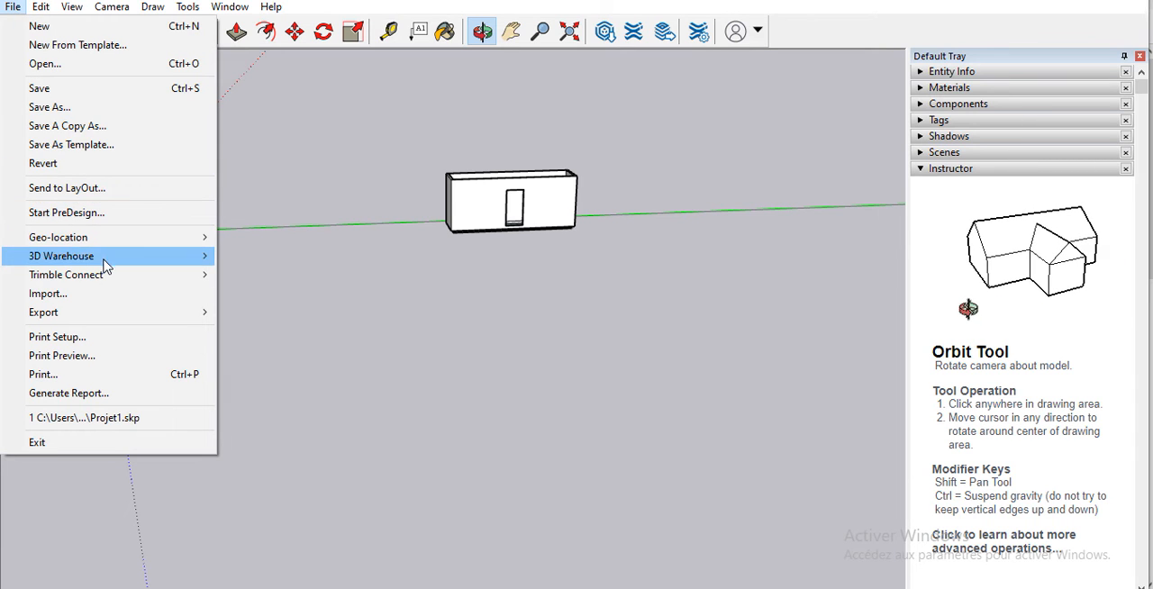
left_click(100, 299)
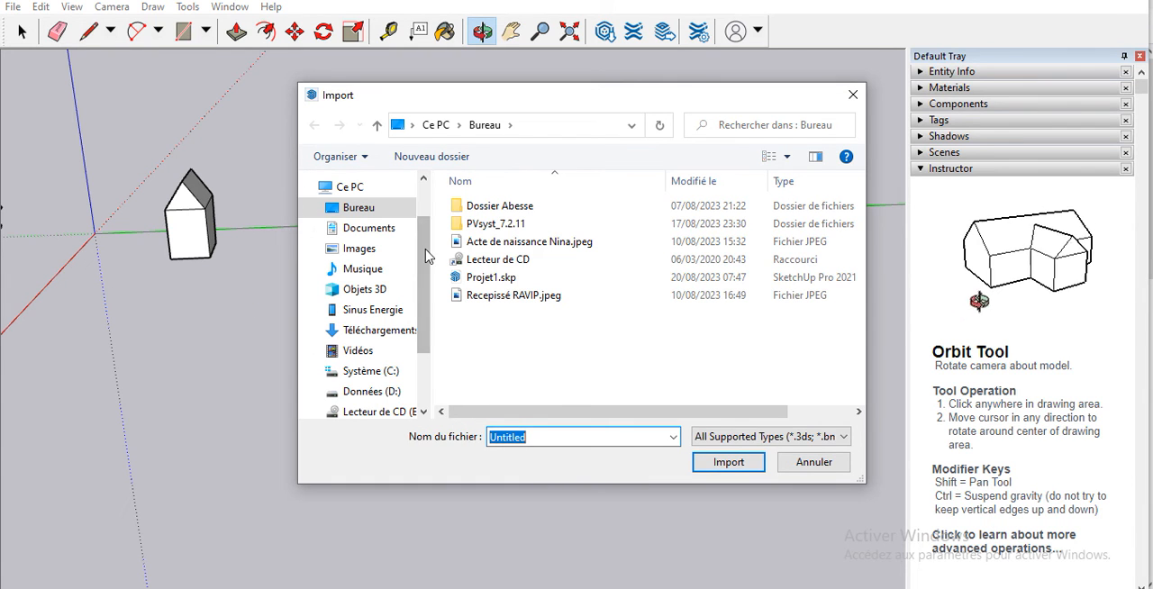
scroll(422, 259, "up", 1)
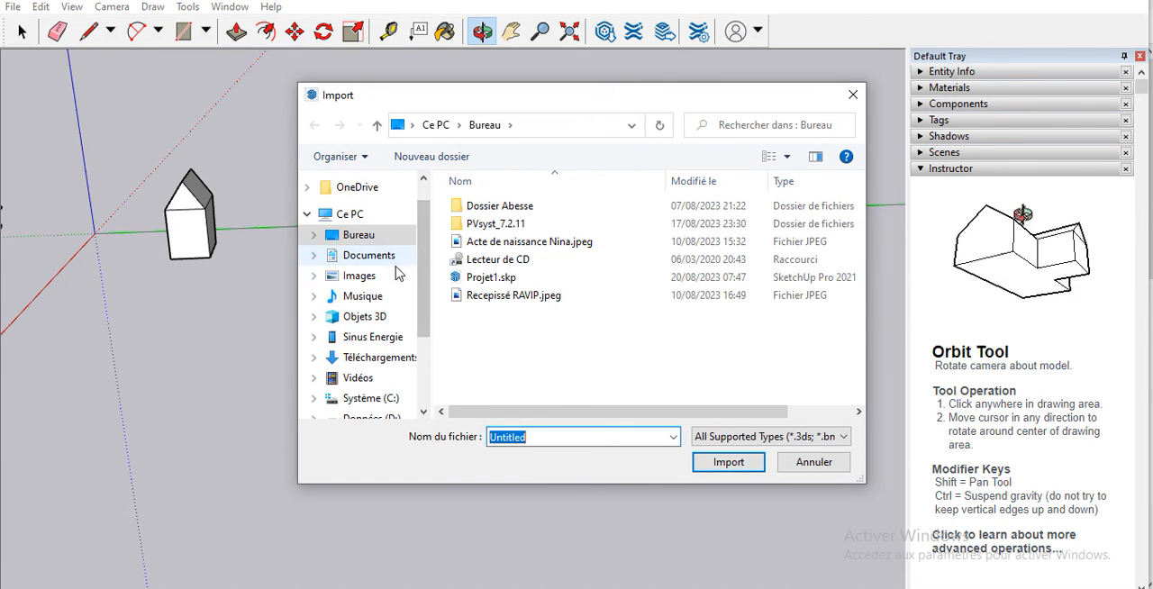
left_click(379, 357)
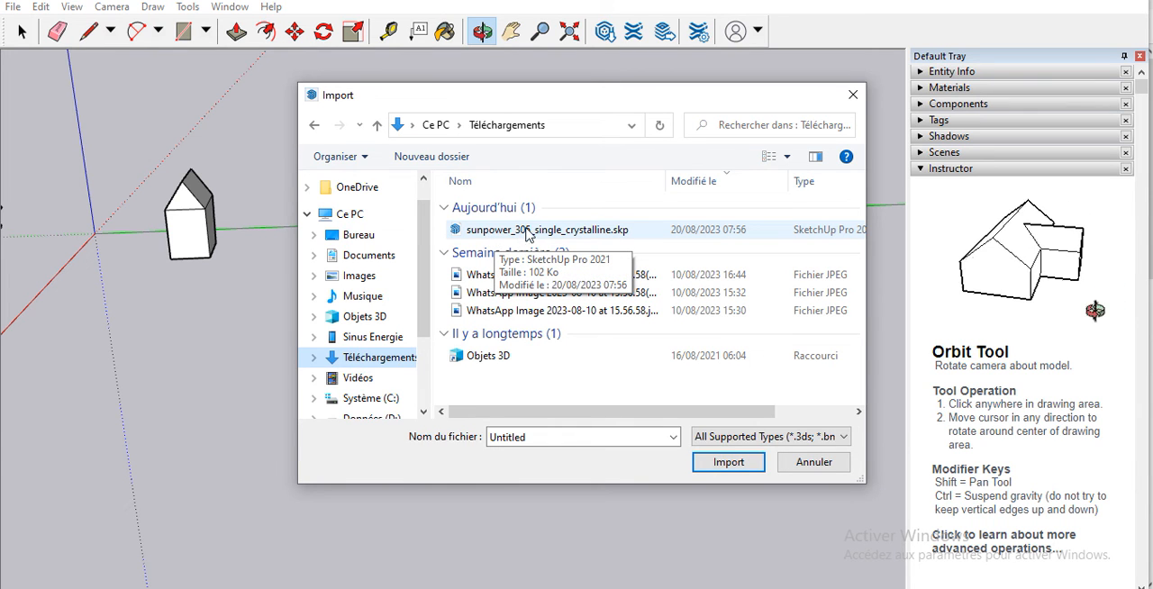
left_click(690, 231)
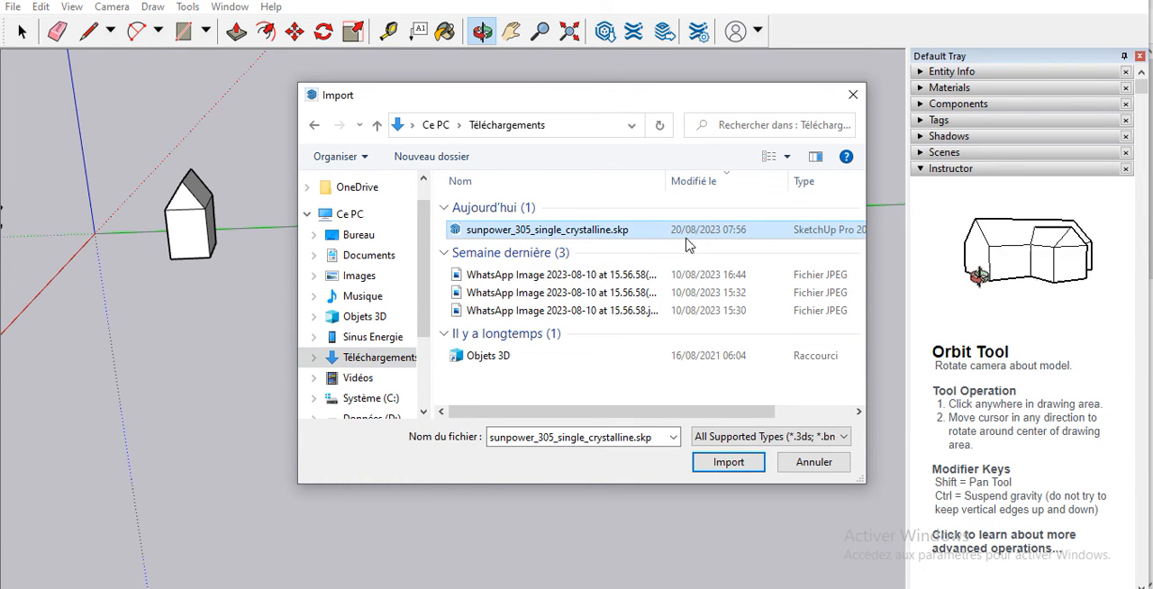
left_click(729, 467)
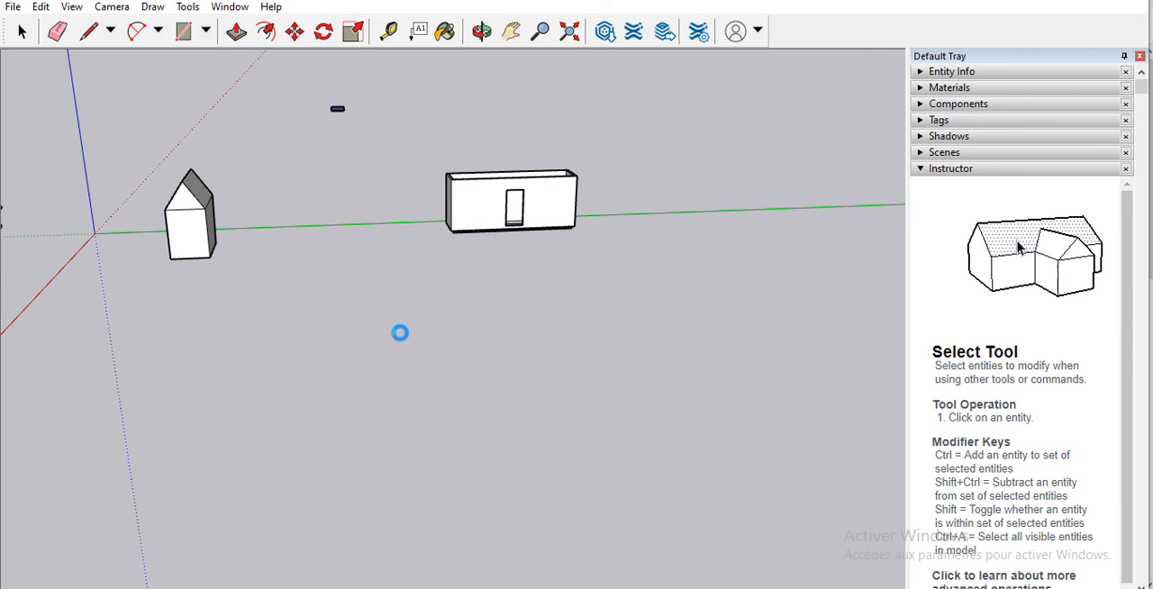
left_click(393, 301)
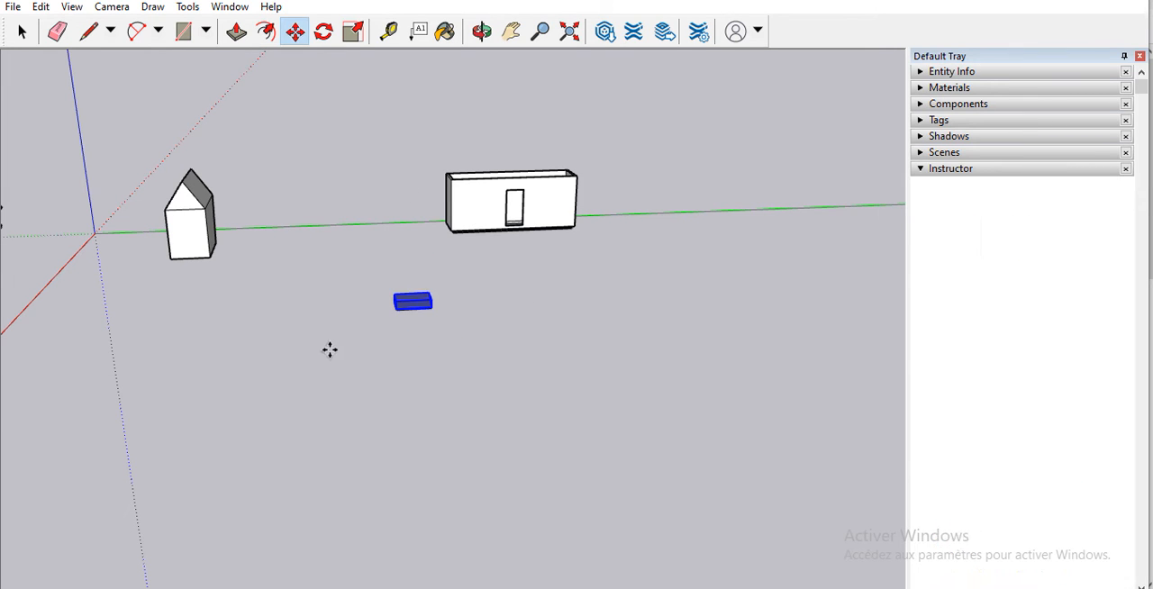
Step: Examine the imported solar panel up close from several angles
key("m")
scroll(396, 297, "up", 3)
scroll(411, 295, "up", 3)
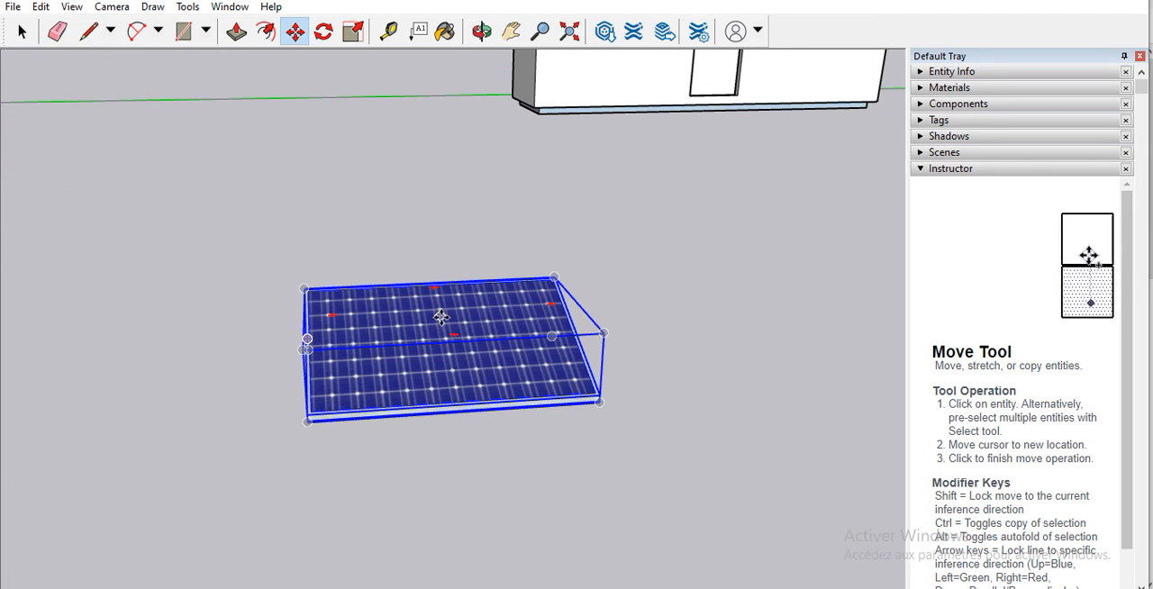
scroll(438, 309, "down", 2)
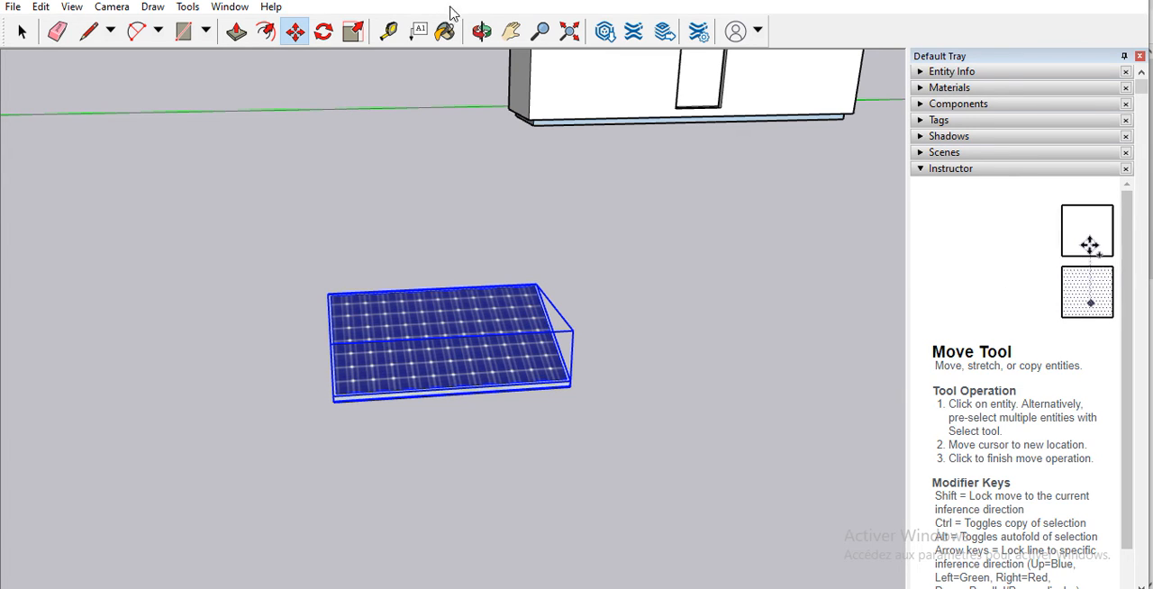
left_click(481, 31)
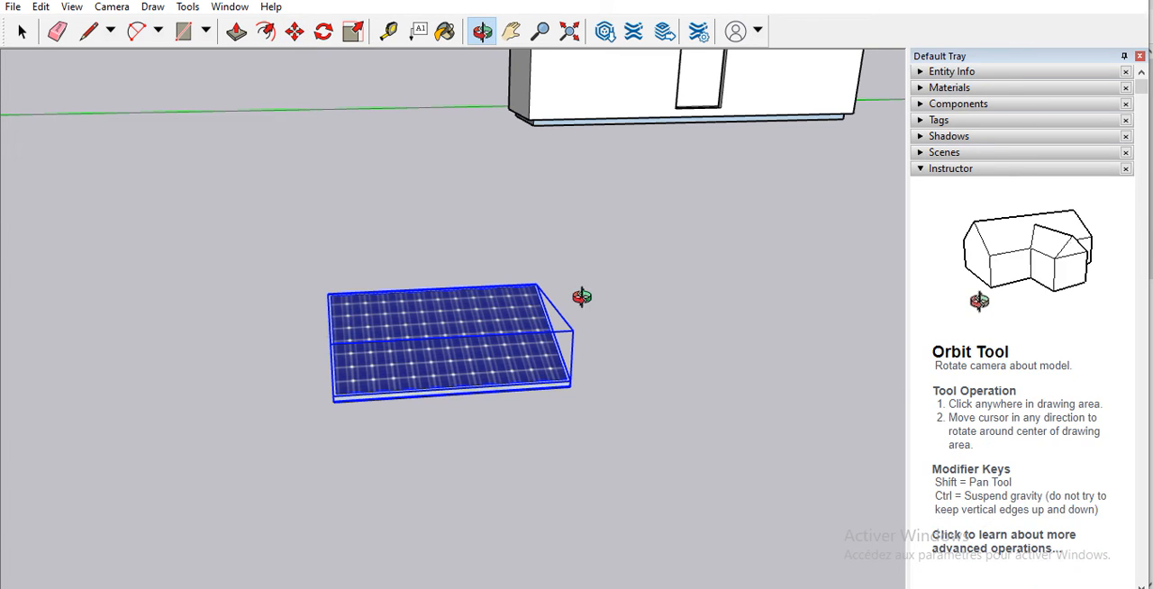
left_click_drag(582, 296, 823, 208)
left_click_drag(826, 288, 487, 91)
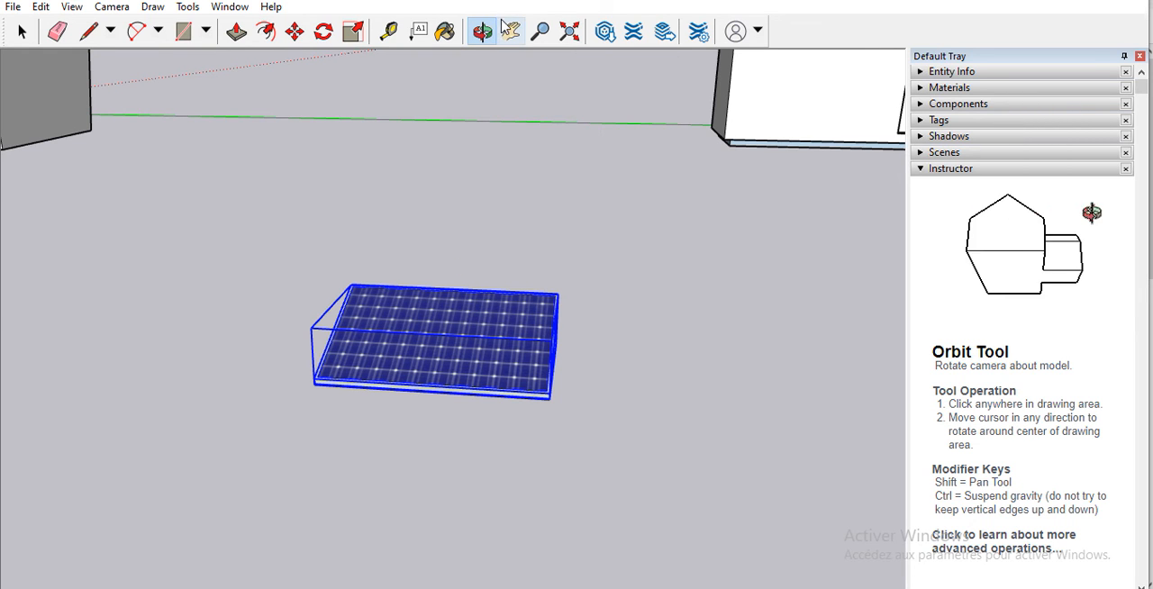
Step: Explode the solar panel component into separate entities and move the selected panel geometry across the ground
left_click(22, 32)
right_click(372, 335)
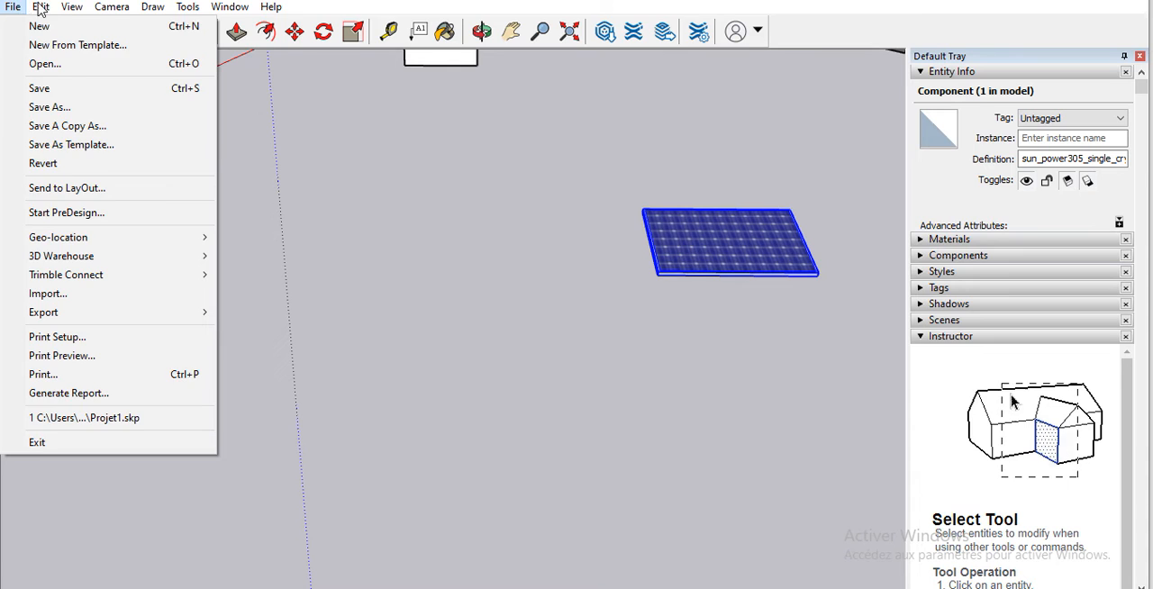
right_click(735, 245)
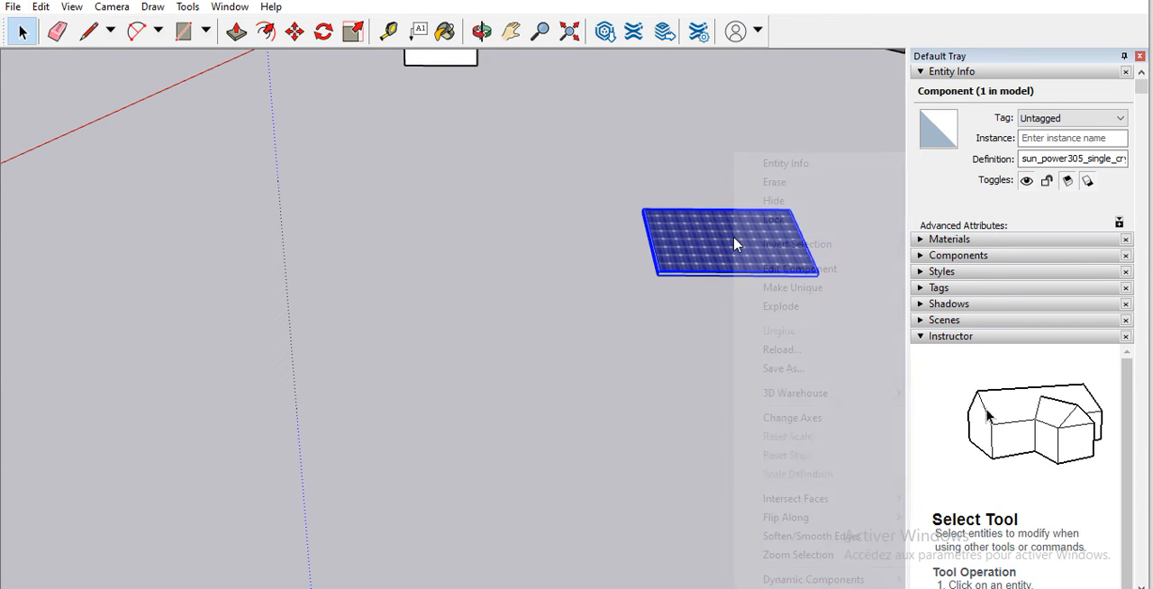
left_click(796, 308)
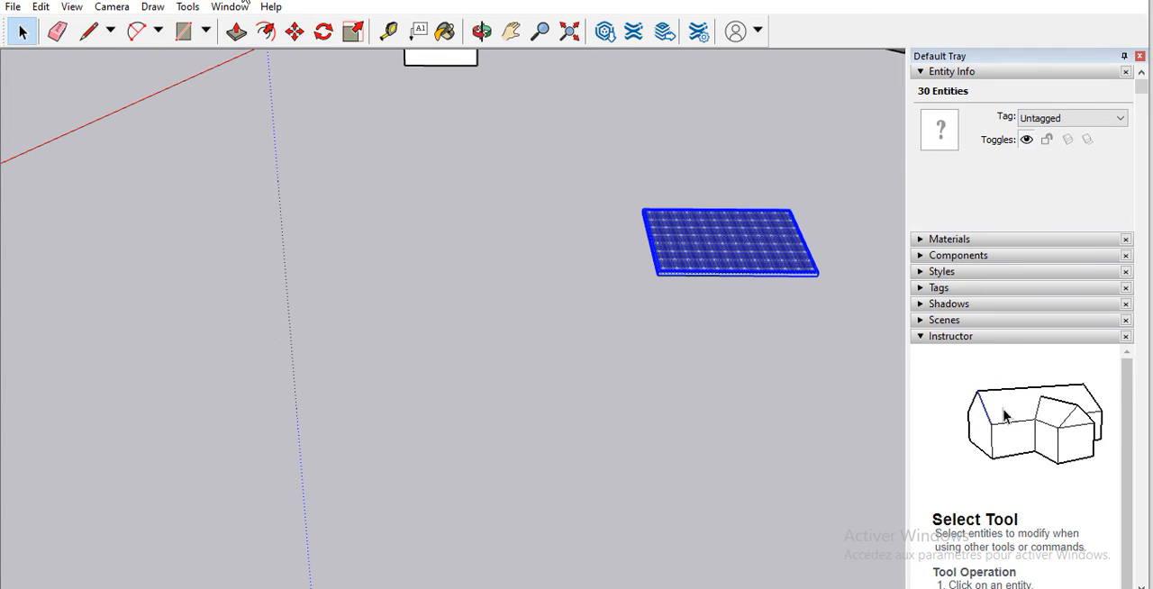
left_click(296, 36)
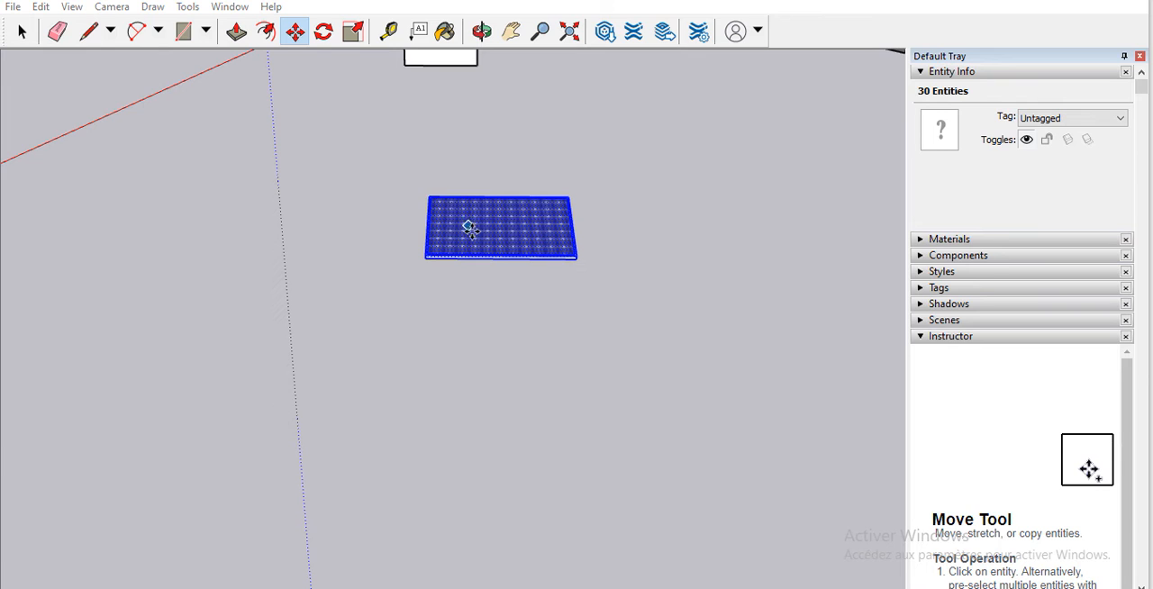
left_click_drag(470, 229, 623, 256)
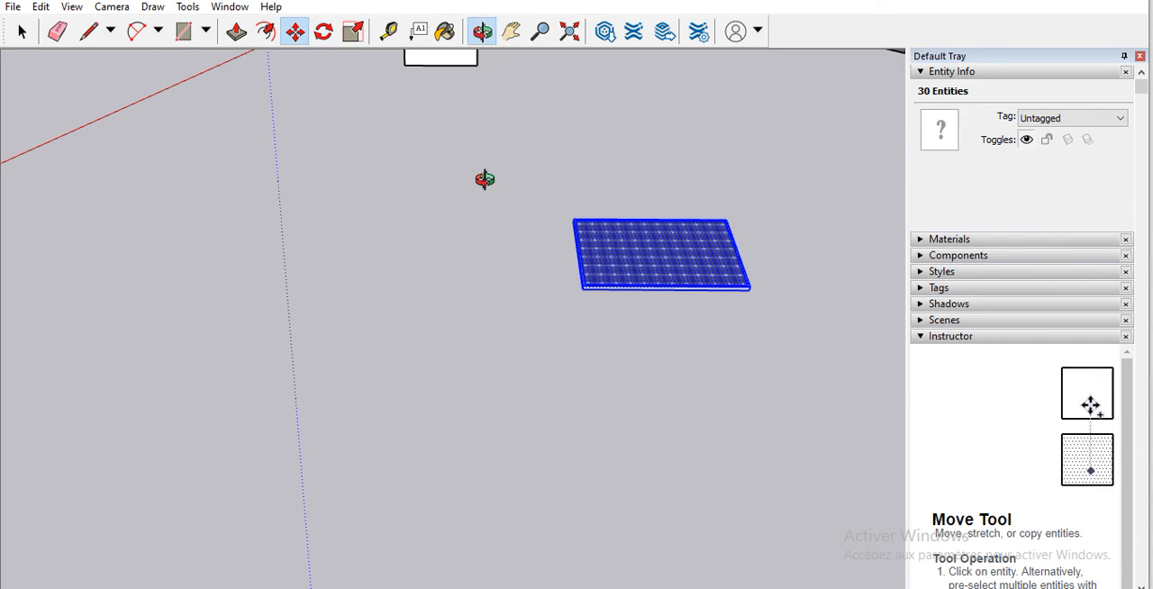
Step: Try to close the rectangular building's open top by drawing a diagonal between its inner corners and erasing that diagonal
left_click_drag(484, 179, 382, 69)
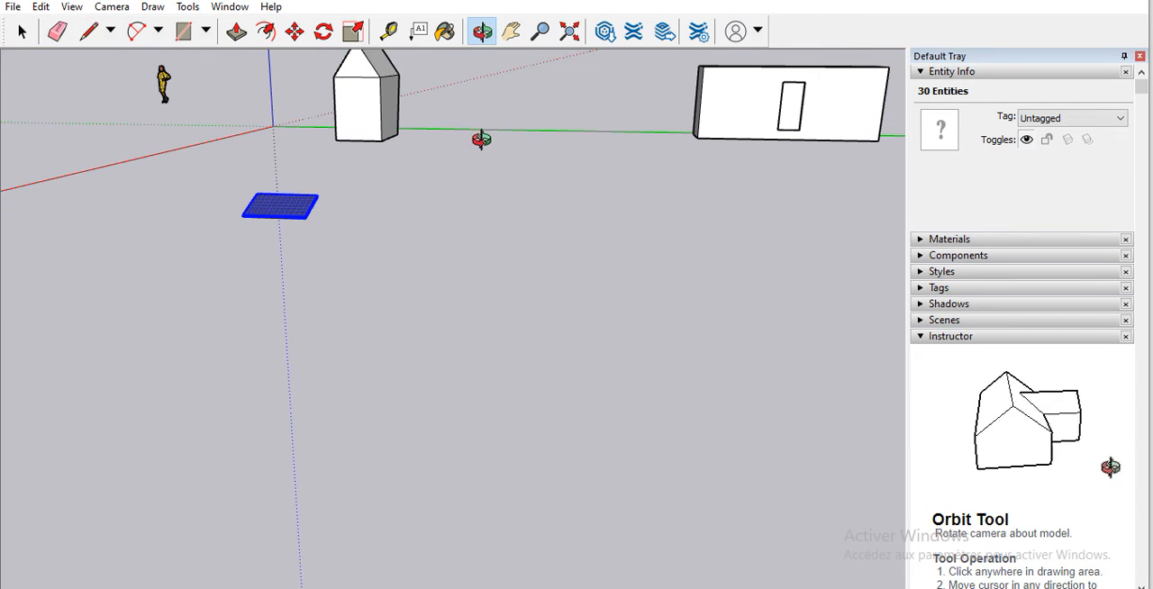
left_click_drag(481, 140, 738, 279)
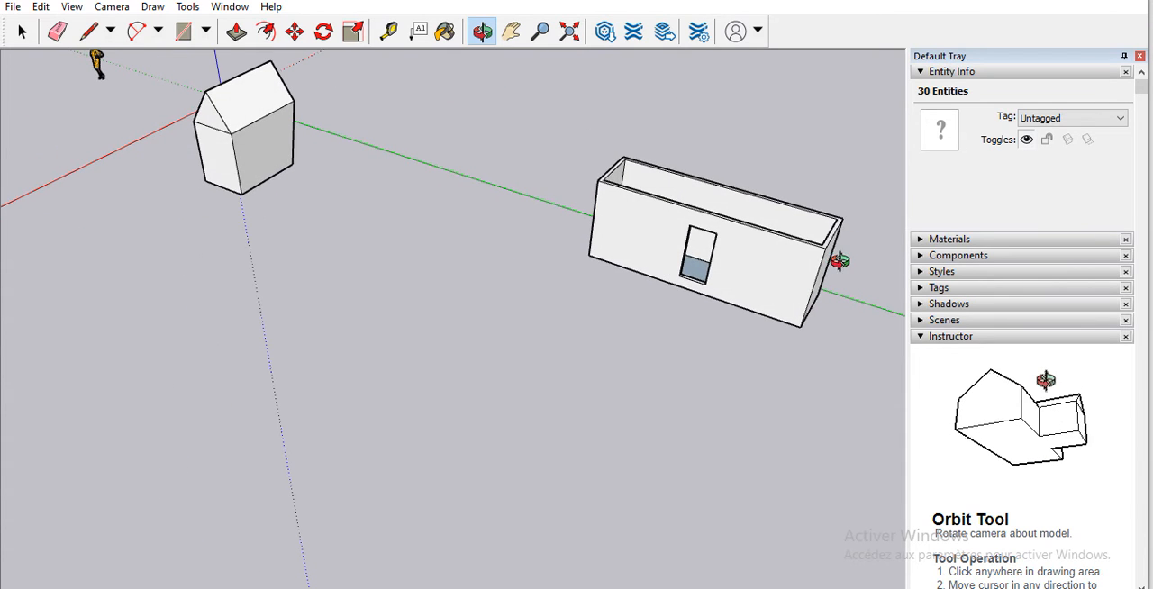
left_click_drag(838, 261, 661, 247)
left_click_drag(795, 244, 688, 267)
left_click(87, 32)
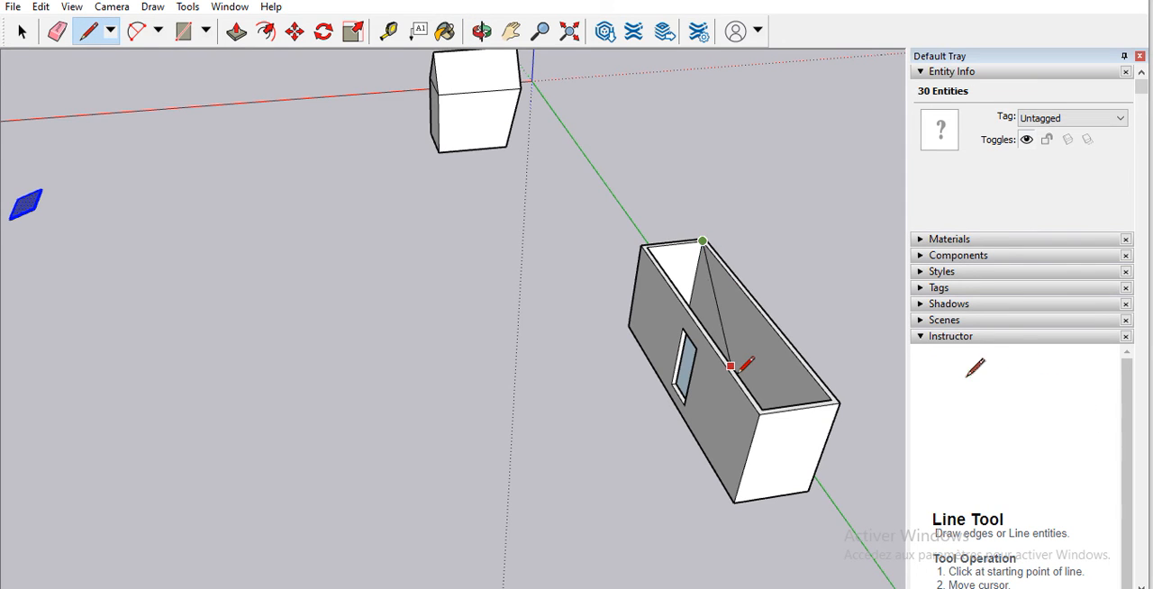
left_click(762, 408)
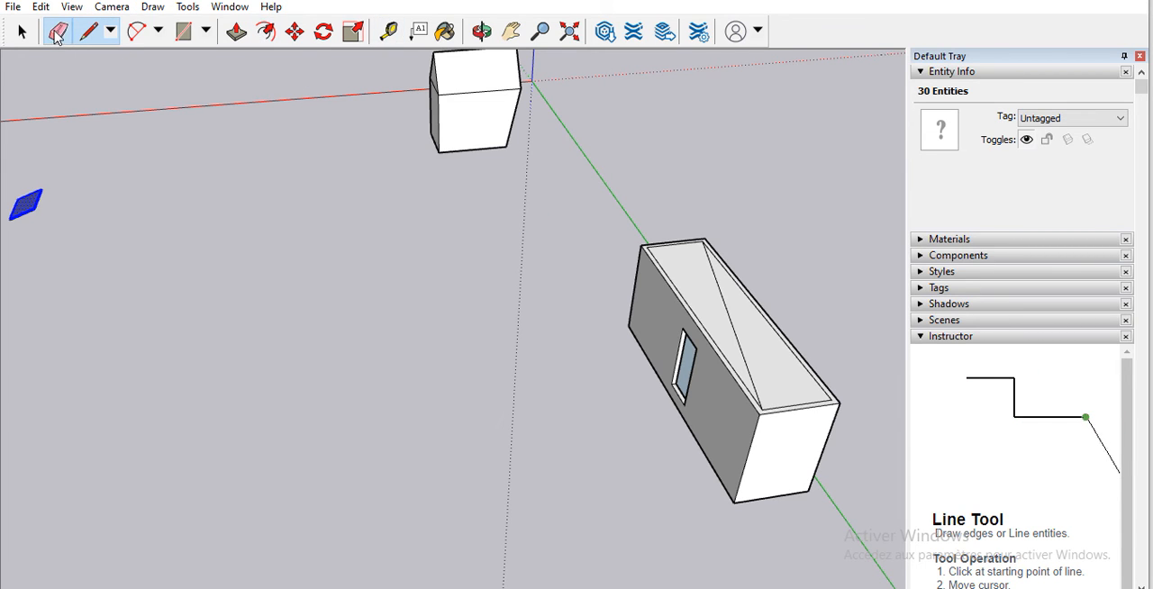
left_click(57, 33)
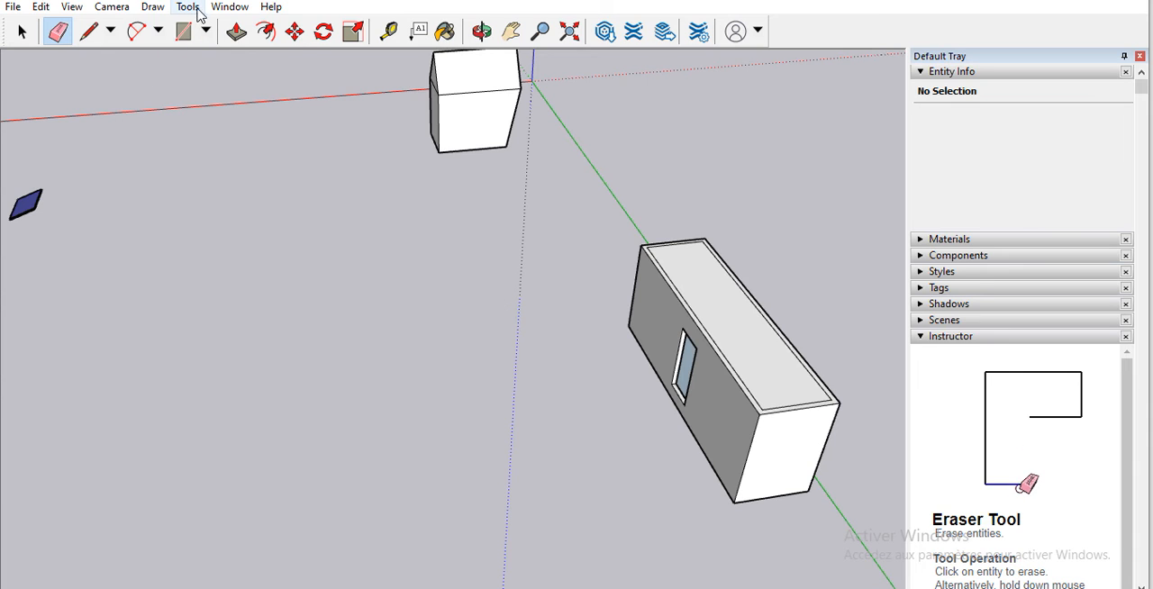
Step: Try to move the ungrouped solar panel toward the buildings, and undo the changes back to the open-topped building
left_click(295, 33)
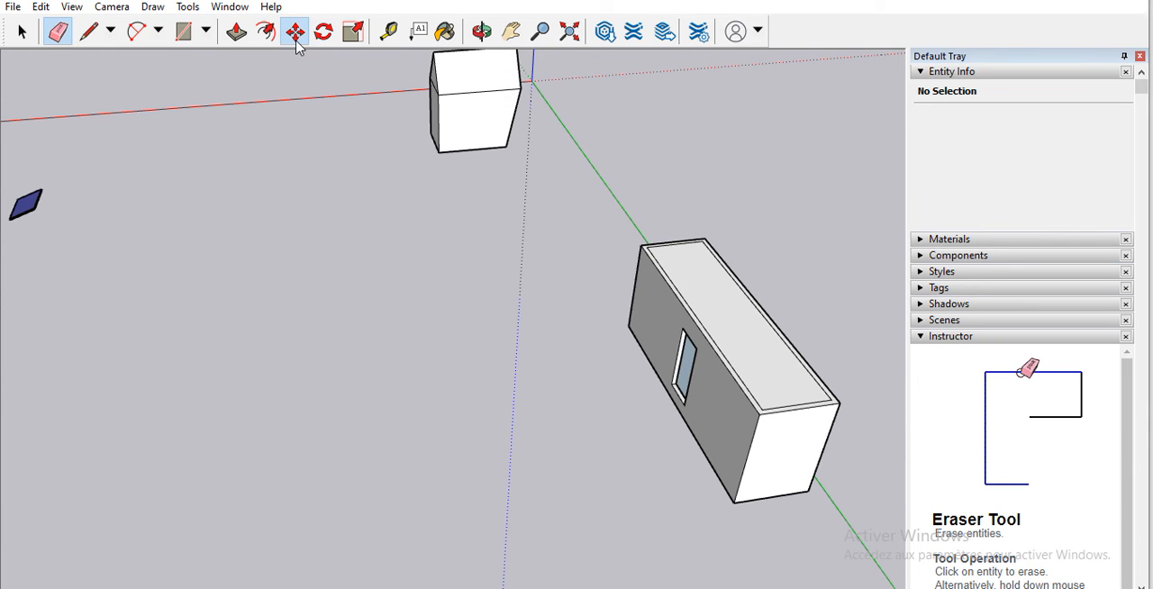
left_click(45, 199)
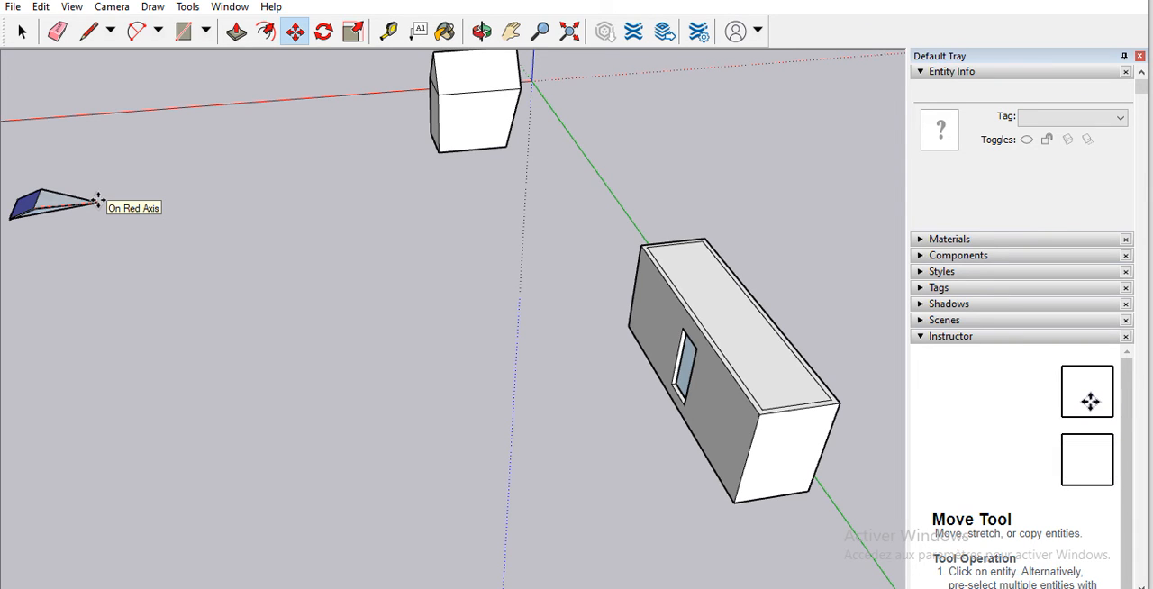
key("Escape")
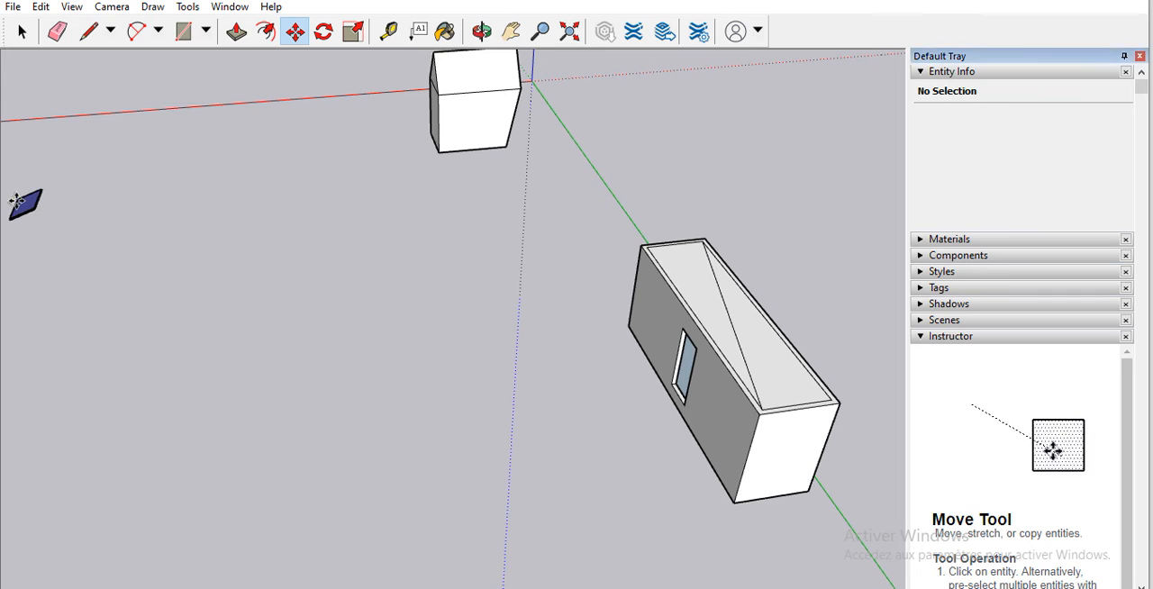
left_click(41, 194)
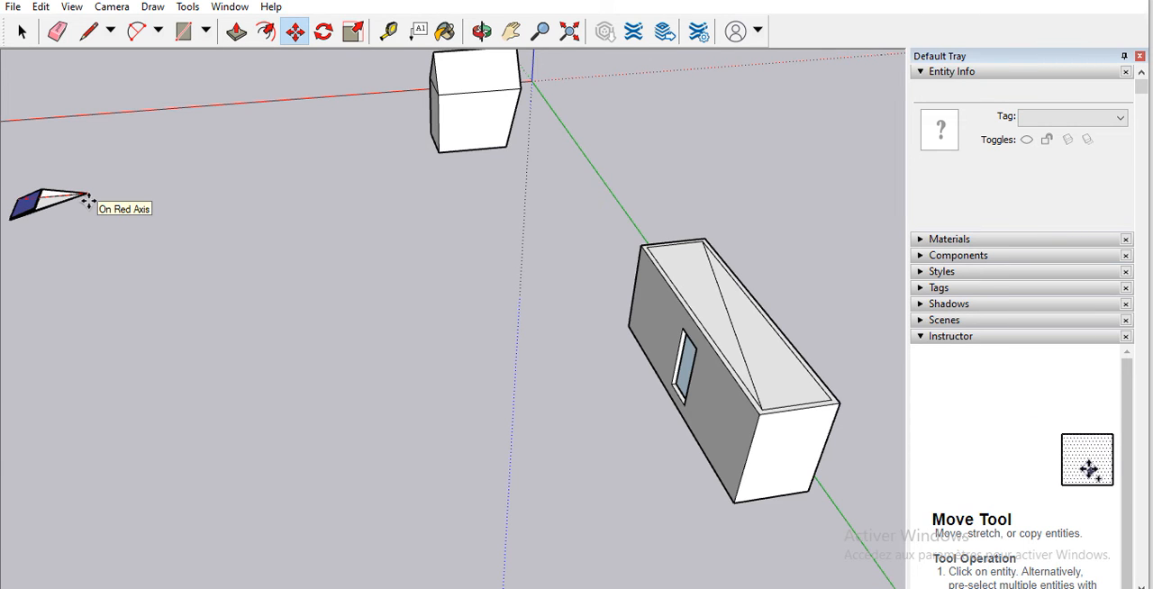
key("Escape")
scroll(350, 120, "down", 3)
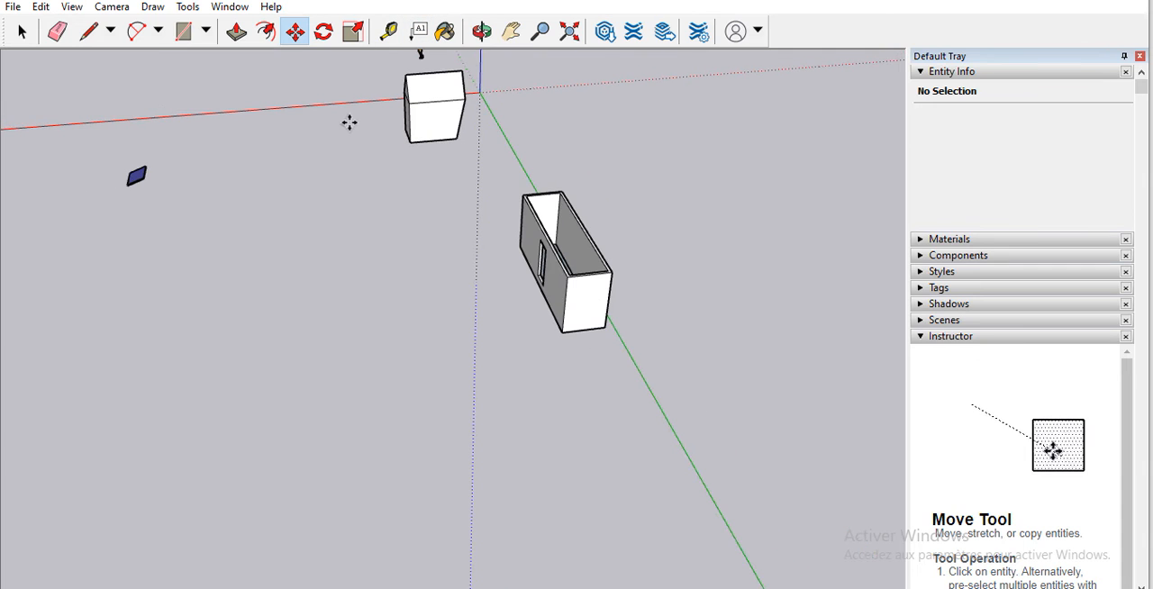
scroll(114, 159, "up", 2)
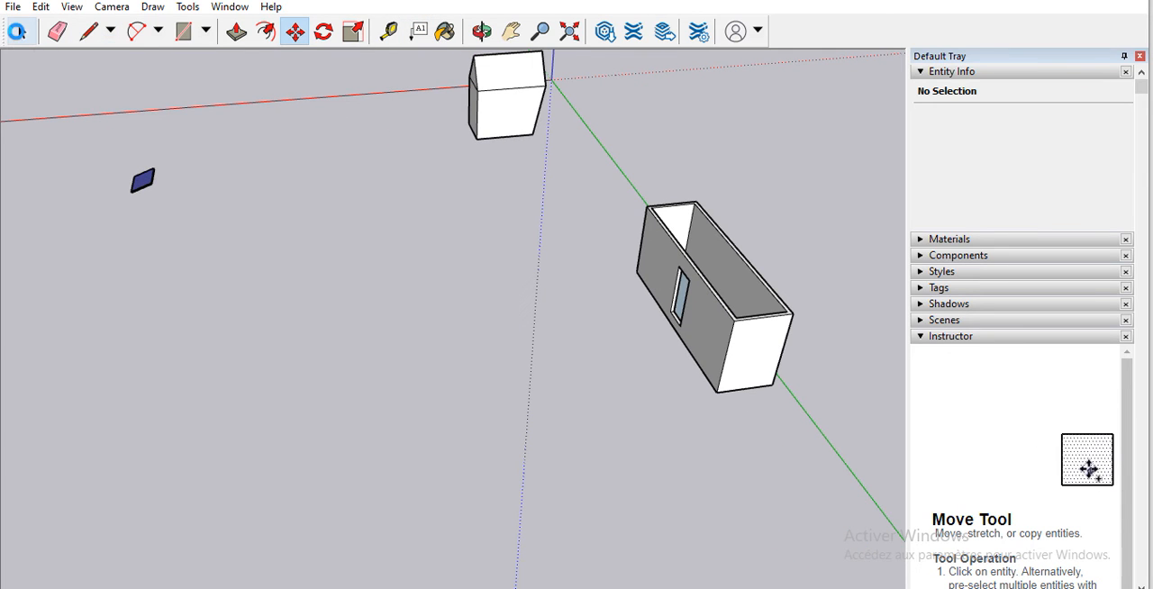
Step: Select all of the solar panel's entities and combine them into a group
left_click(17, 31)
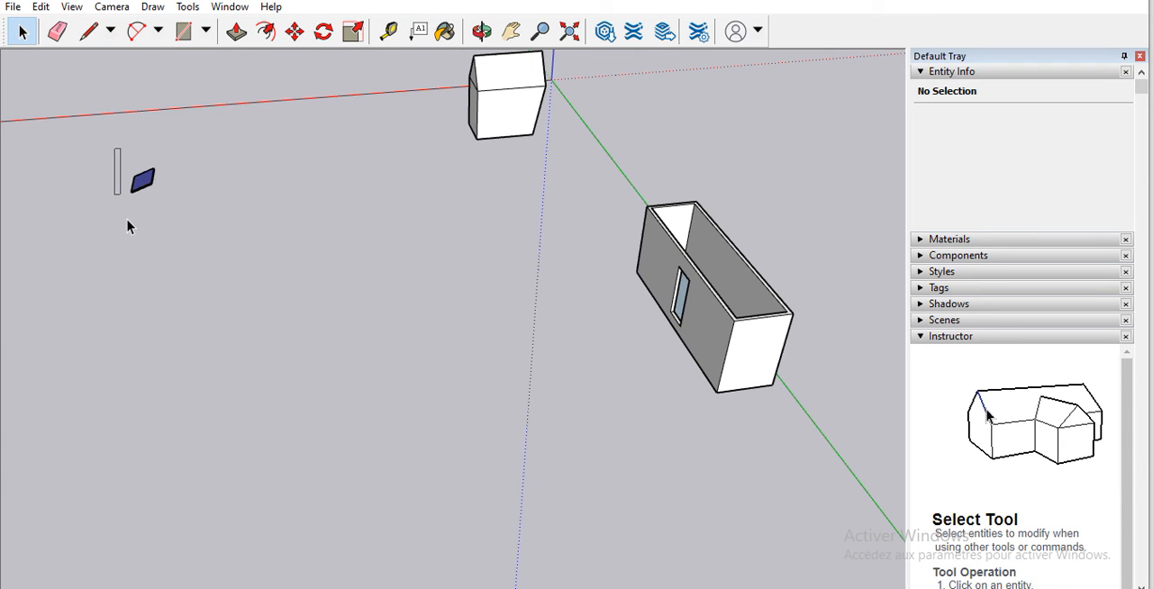
left_click_drag(168, 205, 145, 182)
right_click(145, 181)
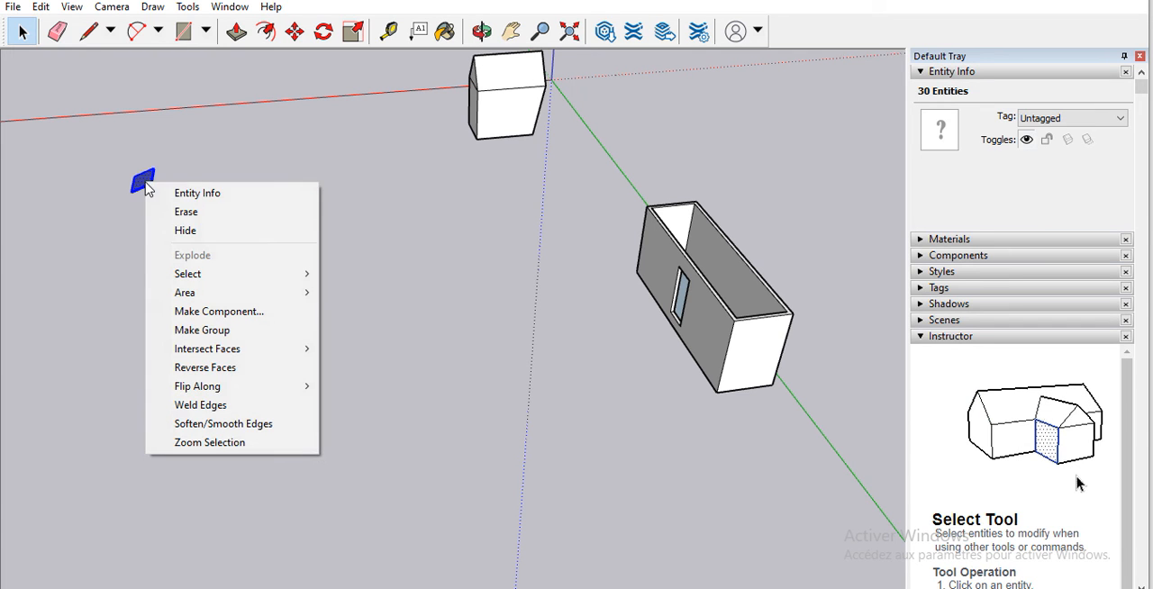
left_click(216, 330)
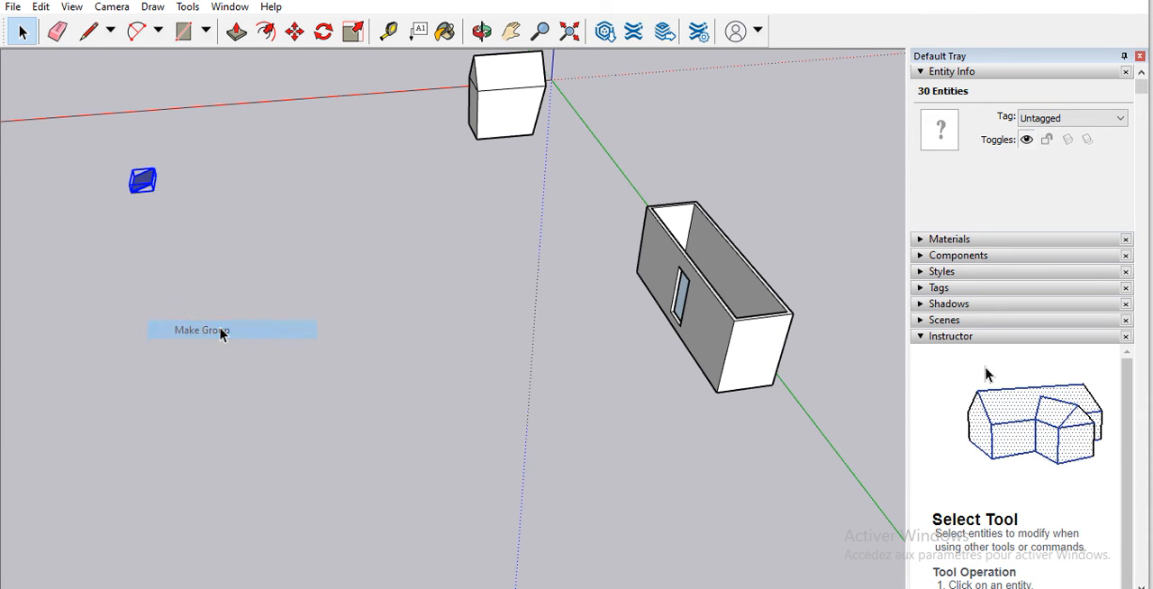
Step: Move the grouped solar panel closer to the open-topped rectangular building
left_click(295, 32)
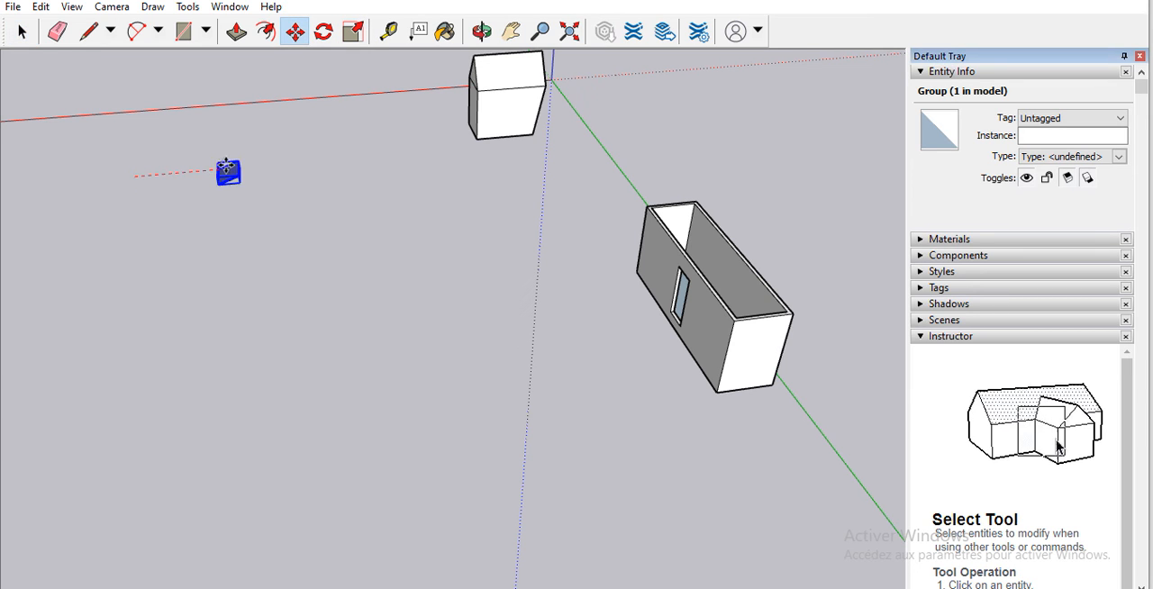
left_click(671, 175)
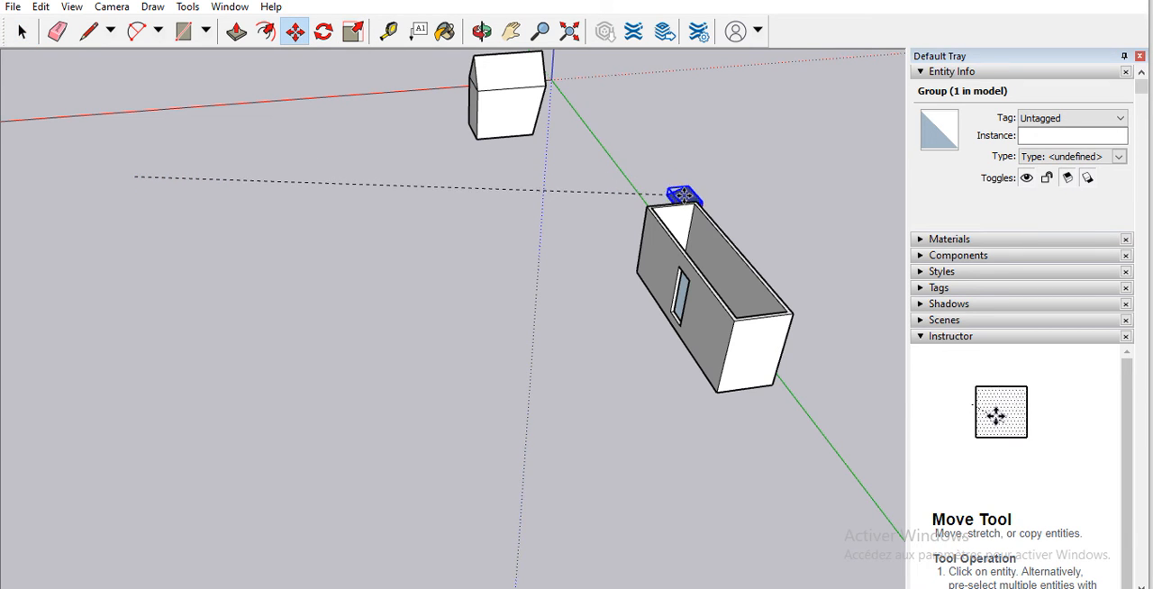
scroll(682, 230, "up", 3)
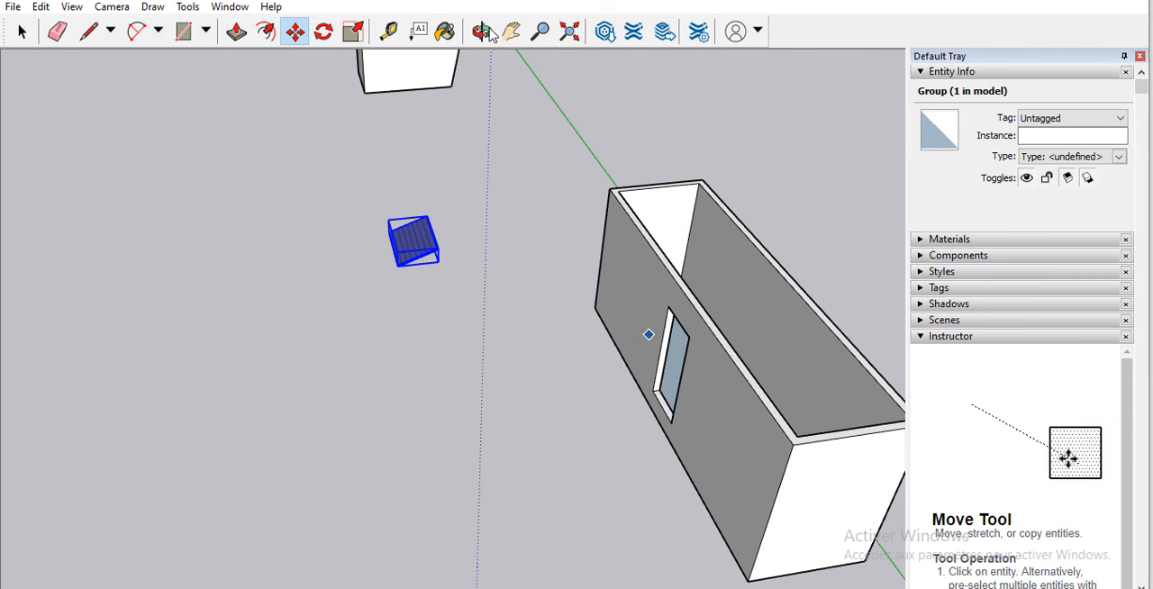
Step: Close the rectangular building's open top by drawing a diagonal between its inner corners, and erase the diagonal and its leftover corner piece
left_click(88, 32)
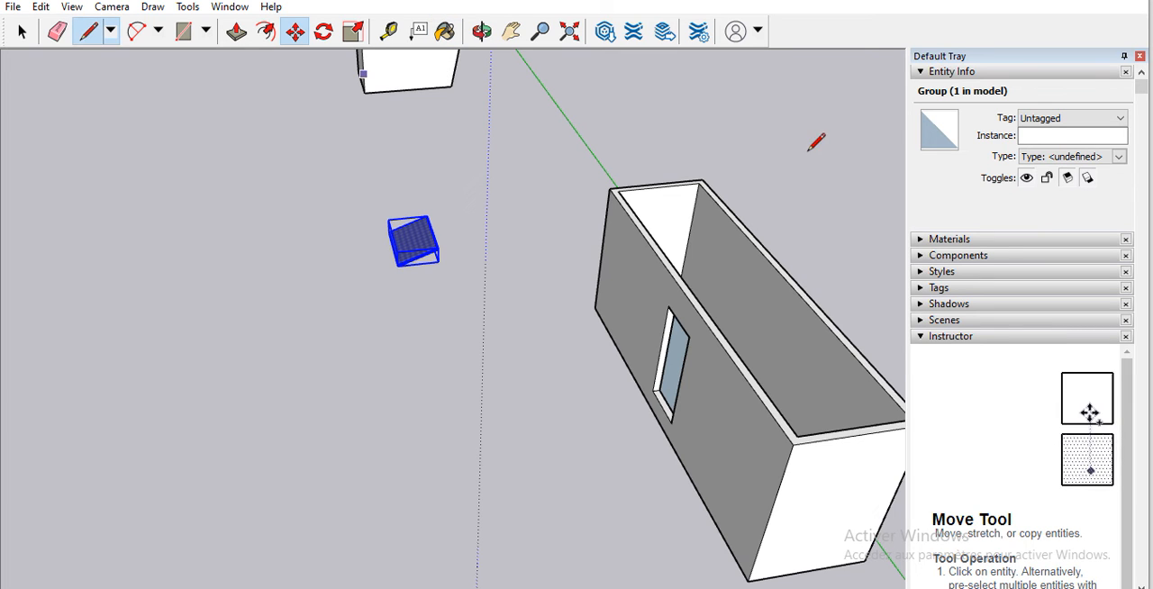
left_click(699, 182)
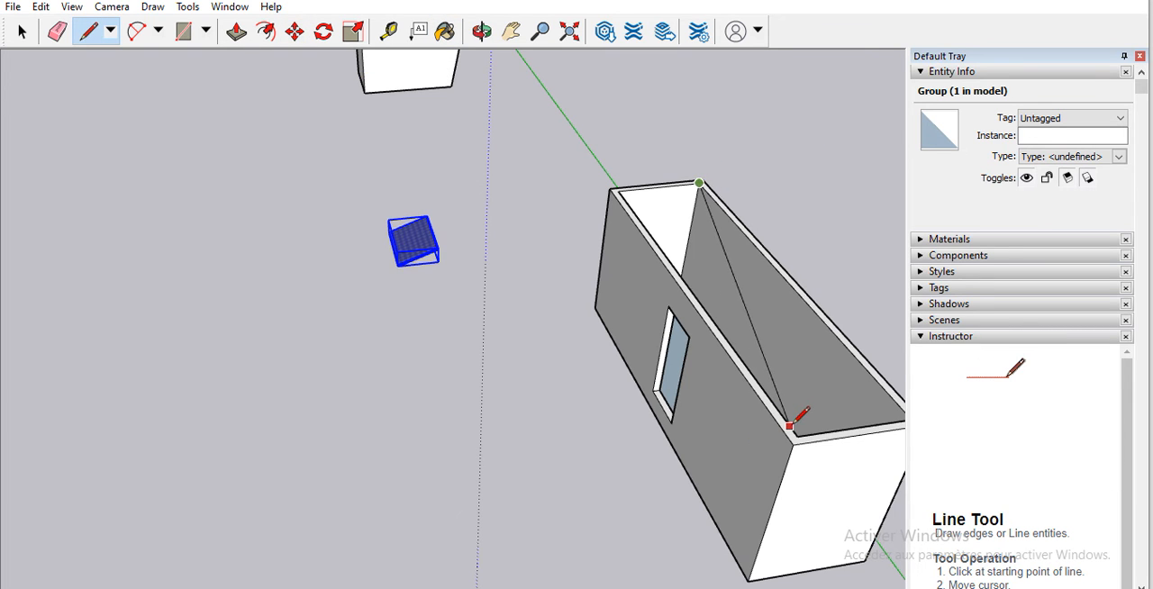
left_click(793, 436)
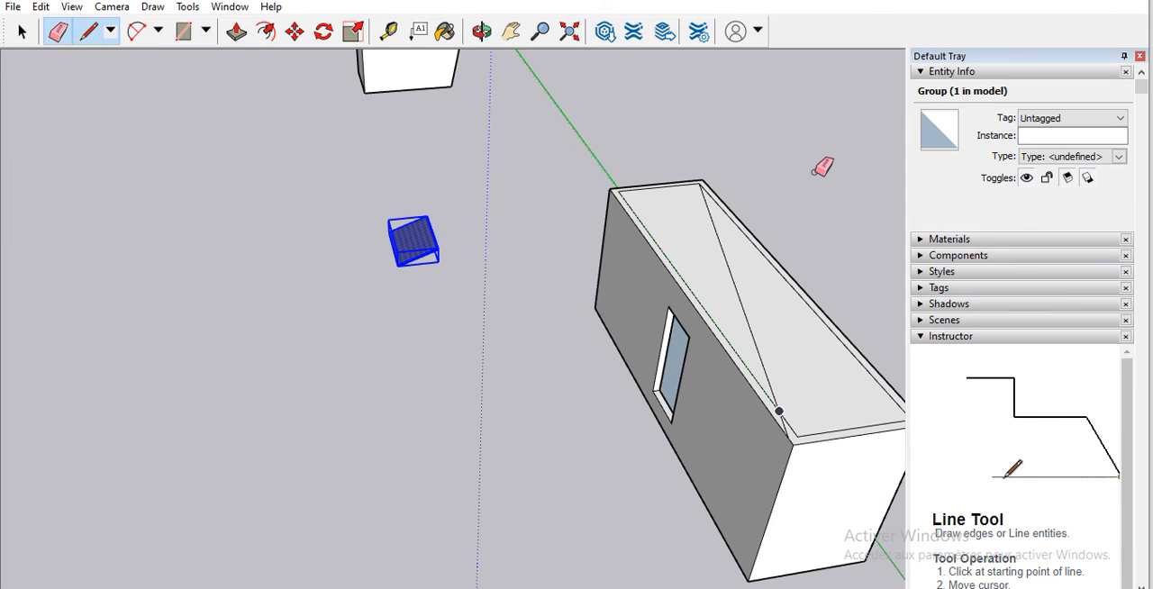
left_click(750, 317)
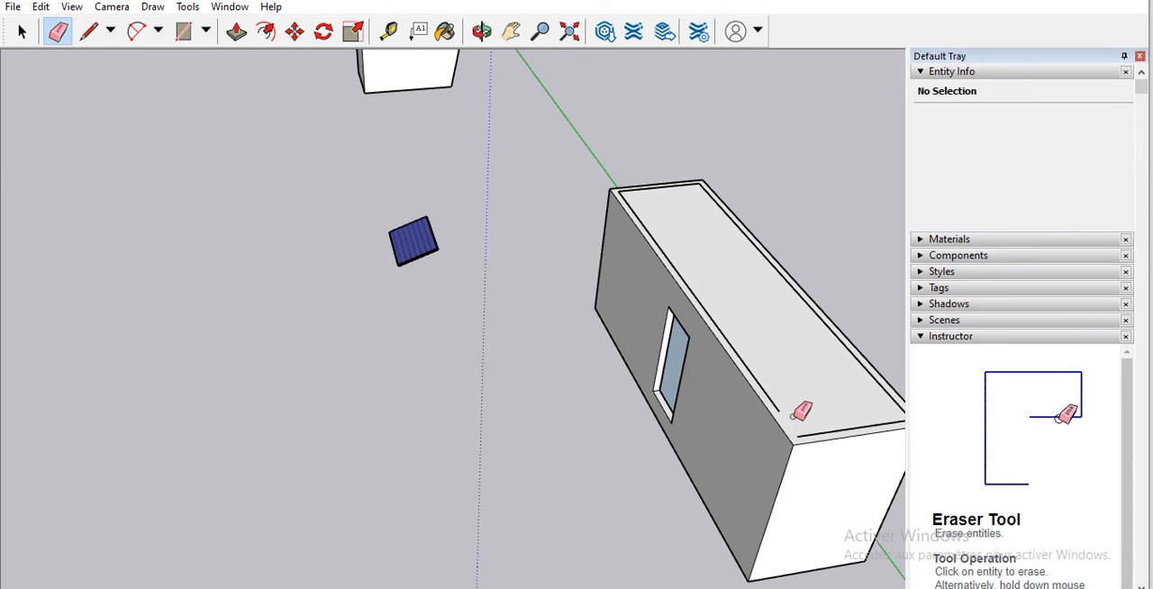
scroll(800, 412, "up", 5)
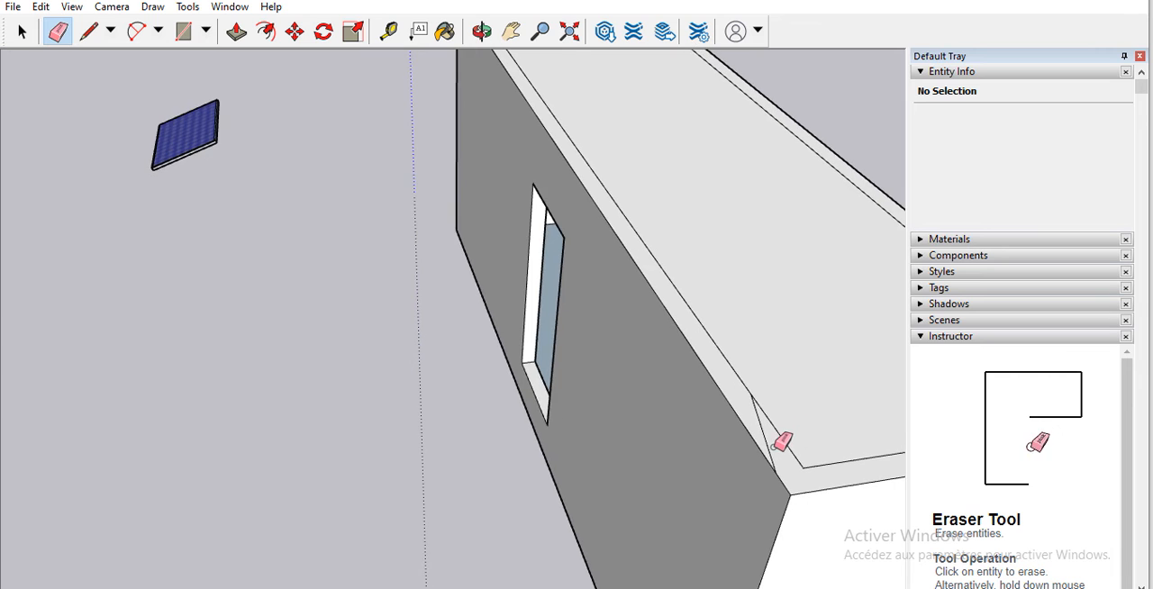
scroll(782, 441, "up", 4)
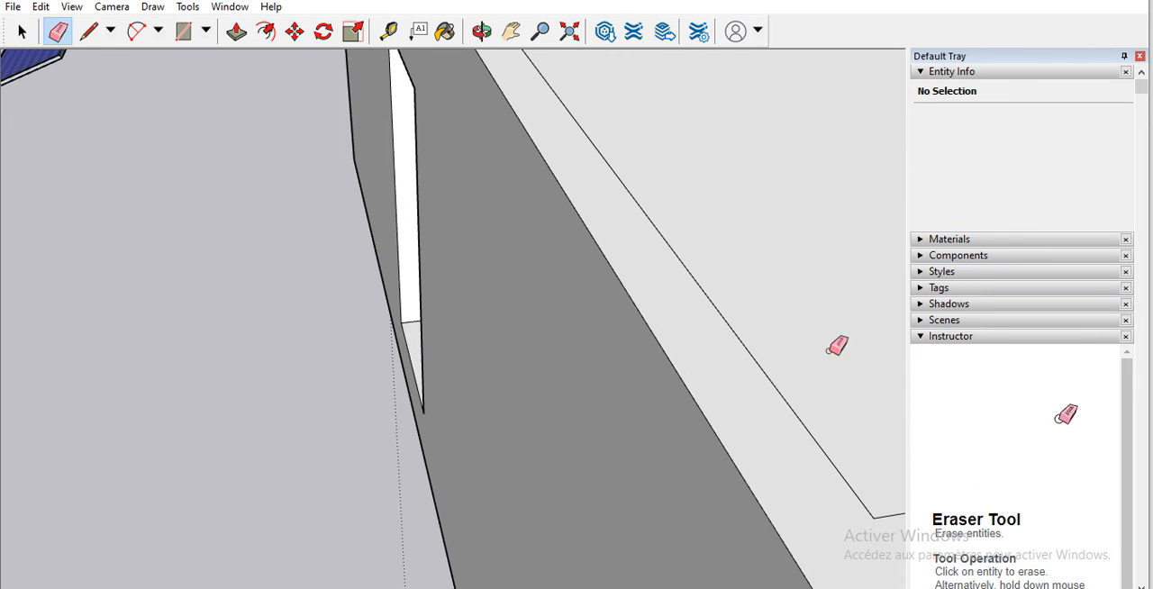
scroll(724, 316, "down", 8)
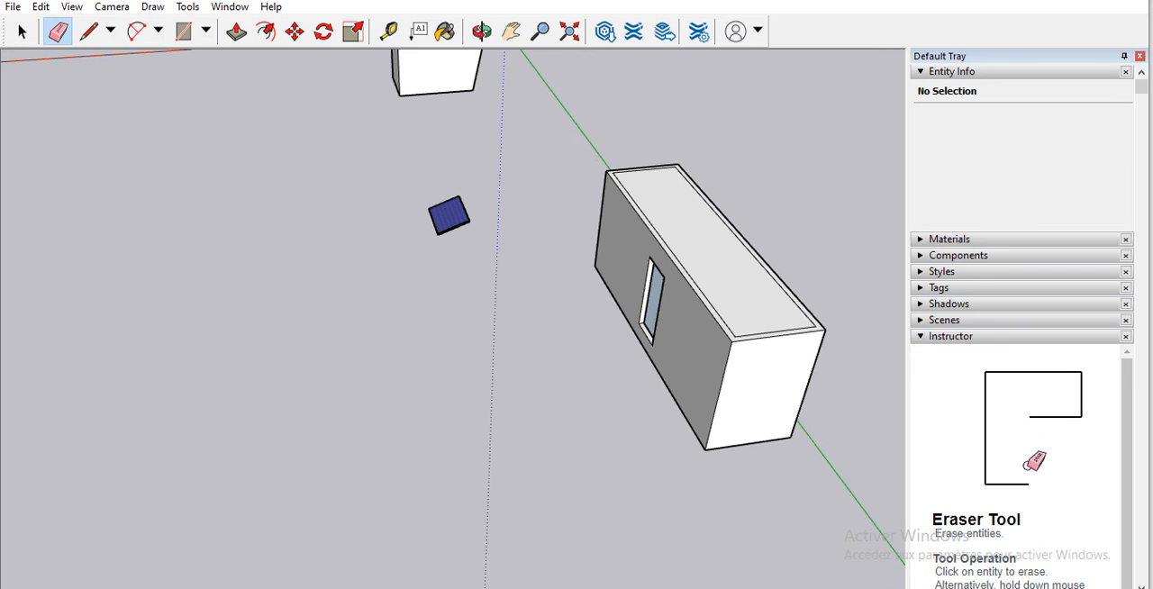
Step: Move the grouped solar panel closer to the end of the closed rectangular building
left_click(295, 32)
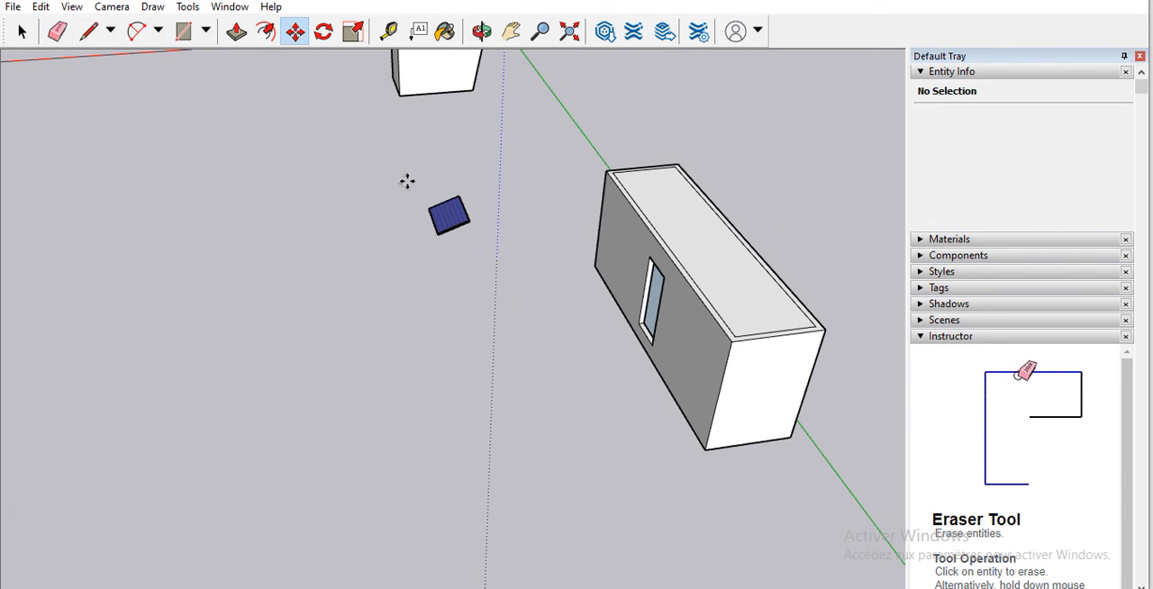
left_click(459, 213)
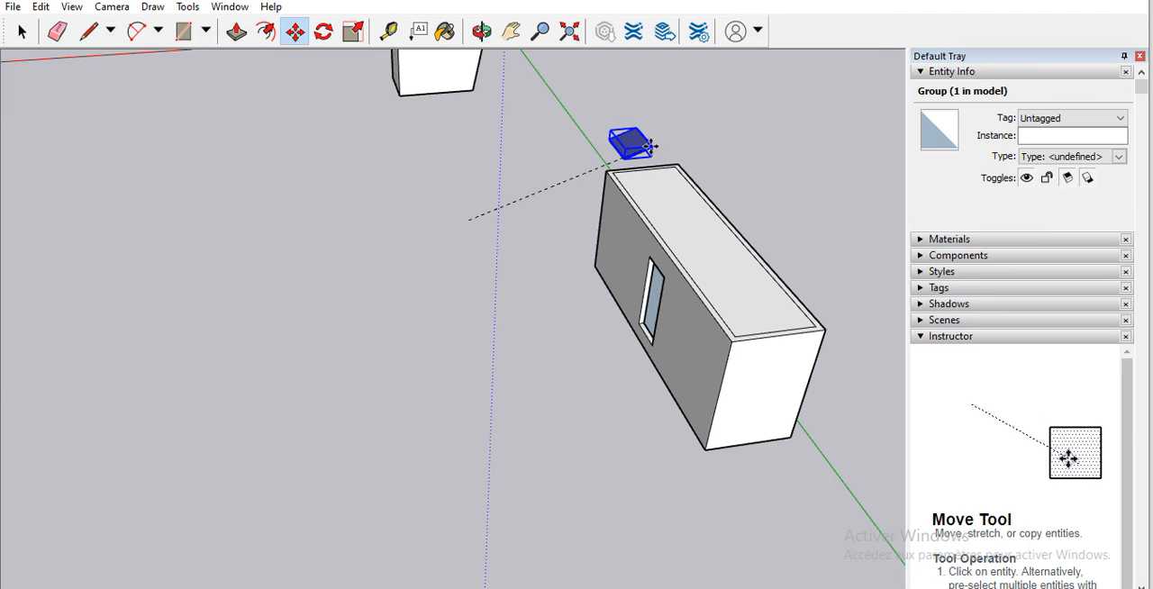
left_click(650, 149)
left_click(295, 34)
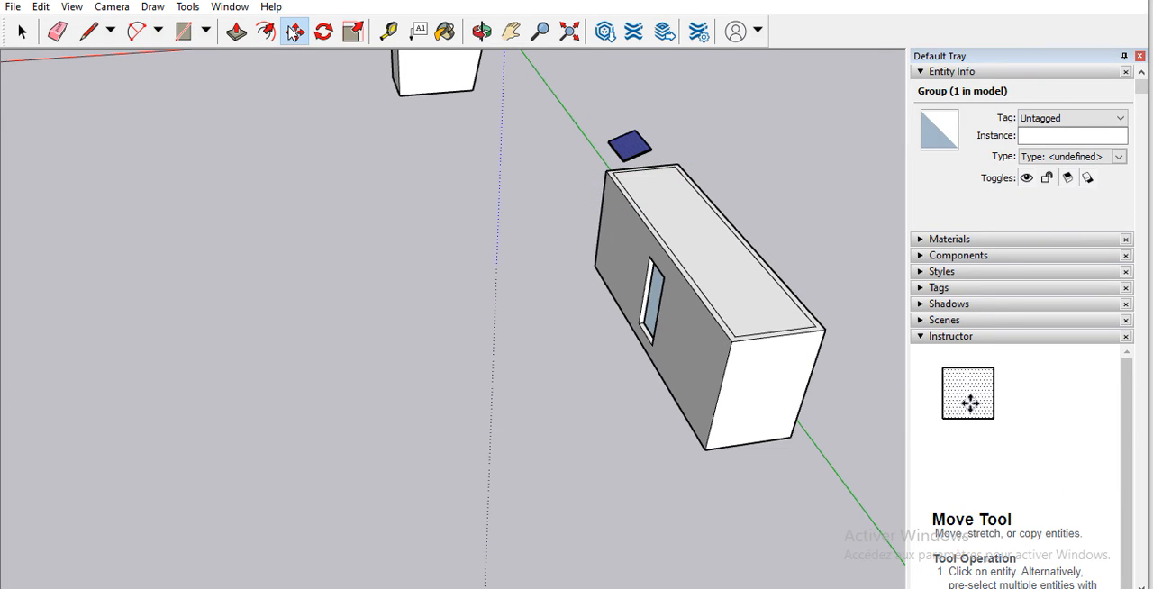
Step: Raise the solar panel group vertically to above the rectangular building's roof height
left_click(483, 35)
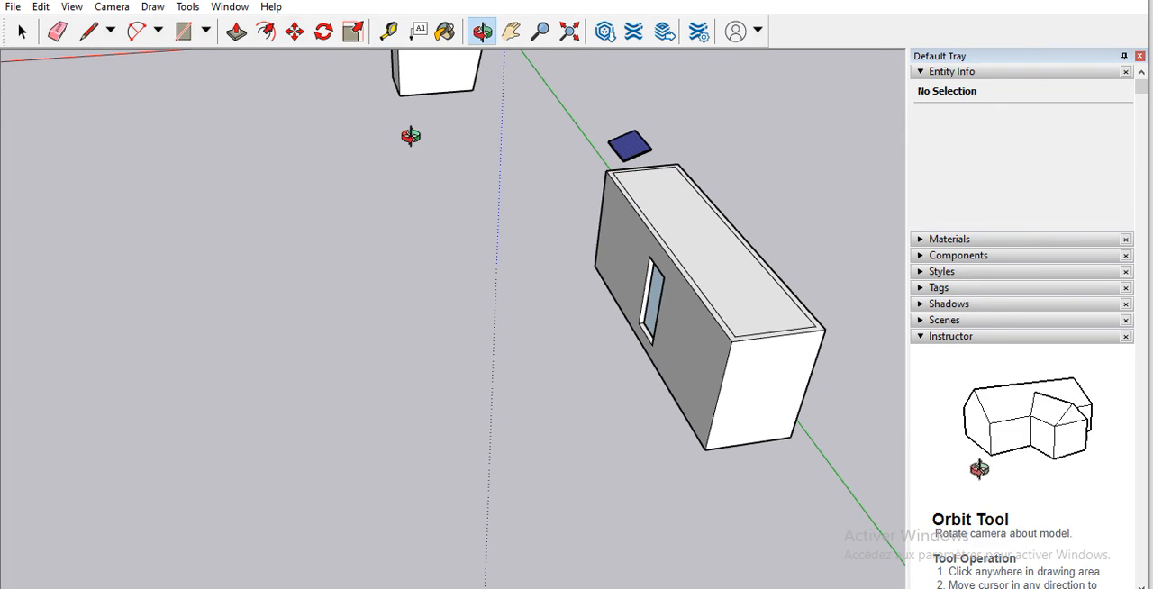
left_click_drag(576, 288, 561, 139)
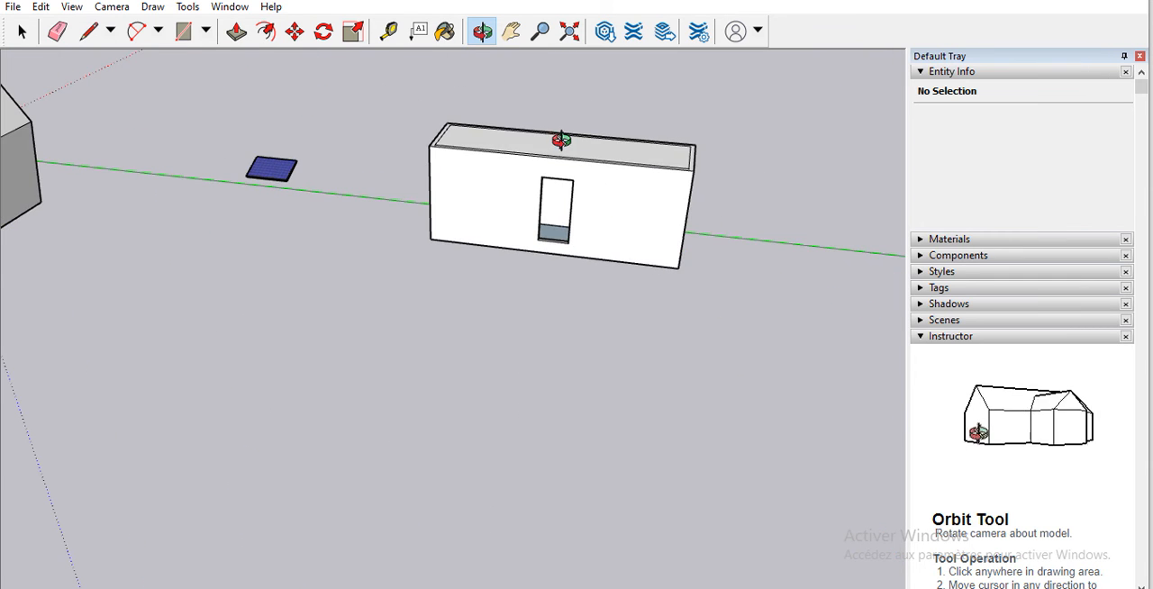
left_click_drag(357, 269, 307, 230)
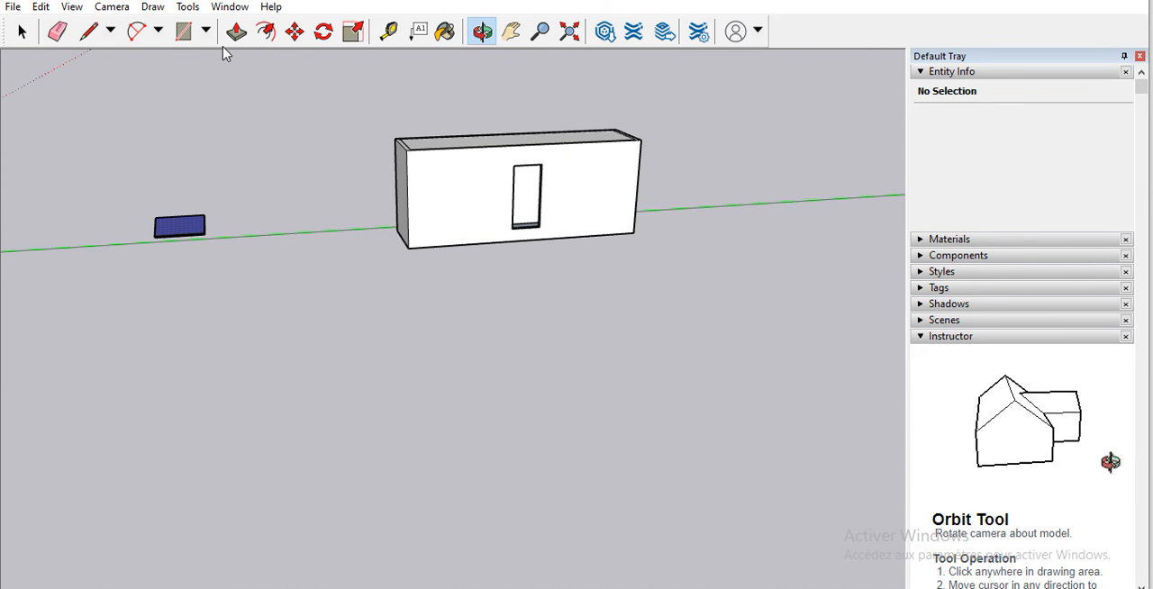
left_click(294, 31)
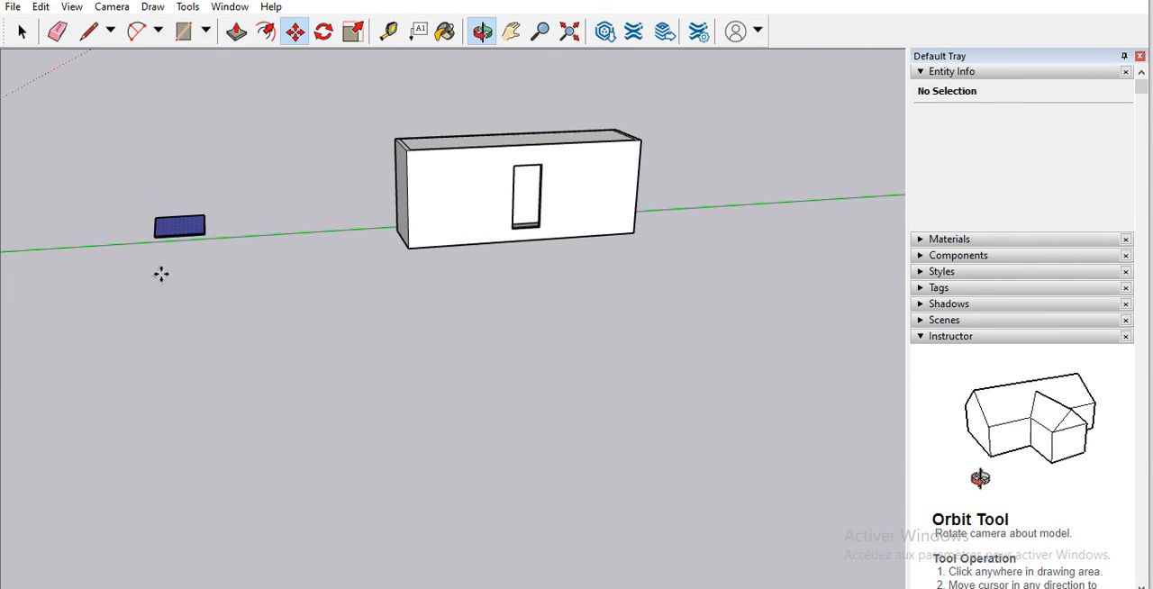
left_click(184, 230)
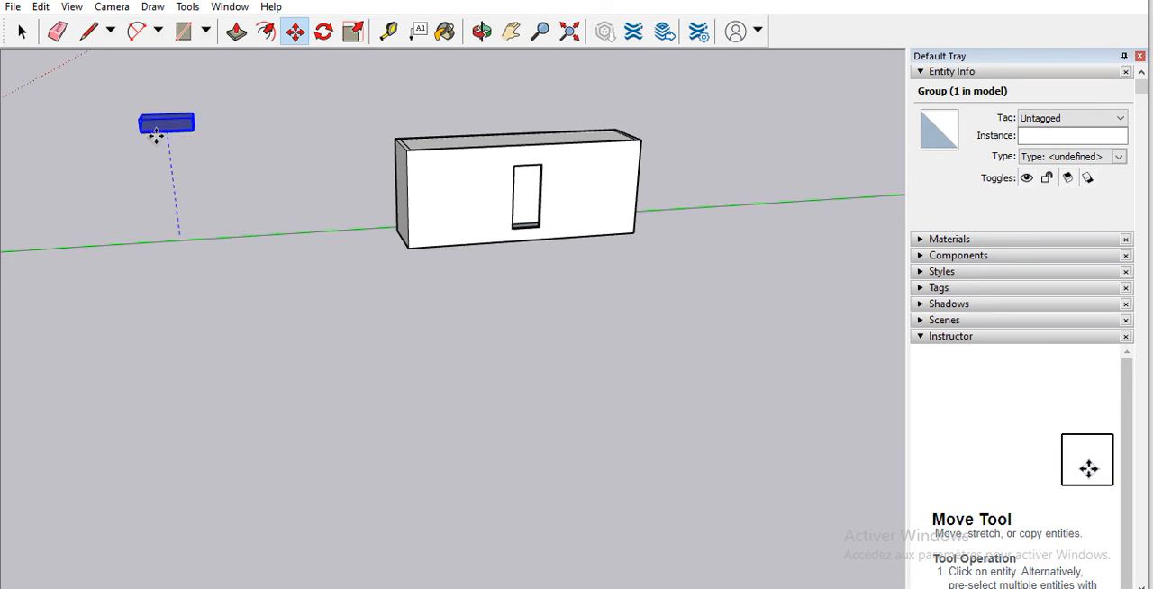
left_click(165, 126)
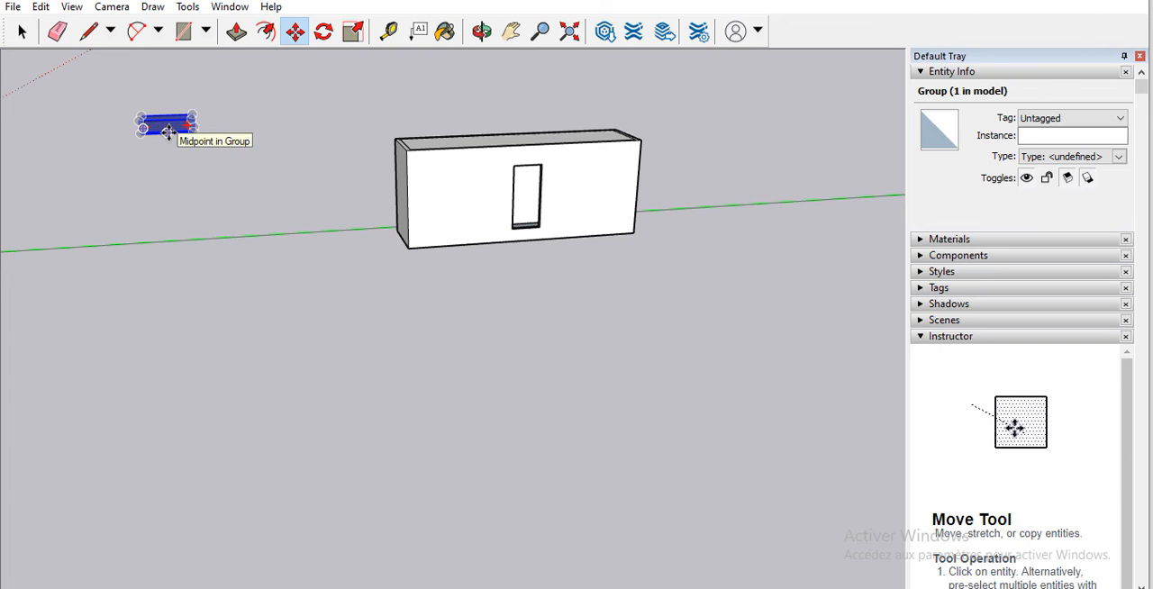
Step: Move the raised solar panel parallel to the green axis alongside the rectangular building, and shift it sideways over the flat roof
left_click(169, 128)
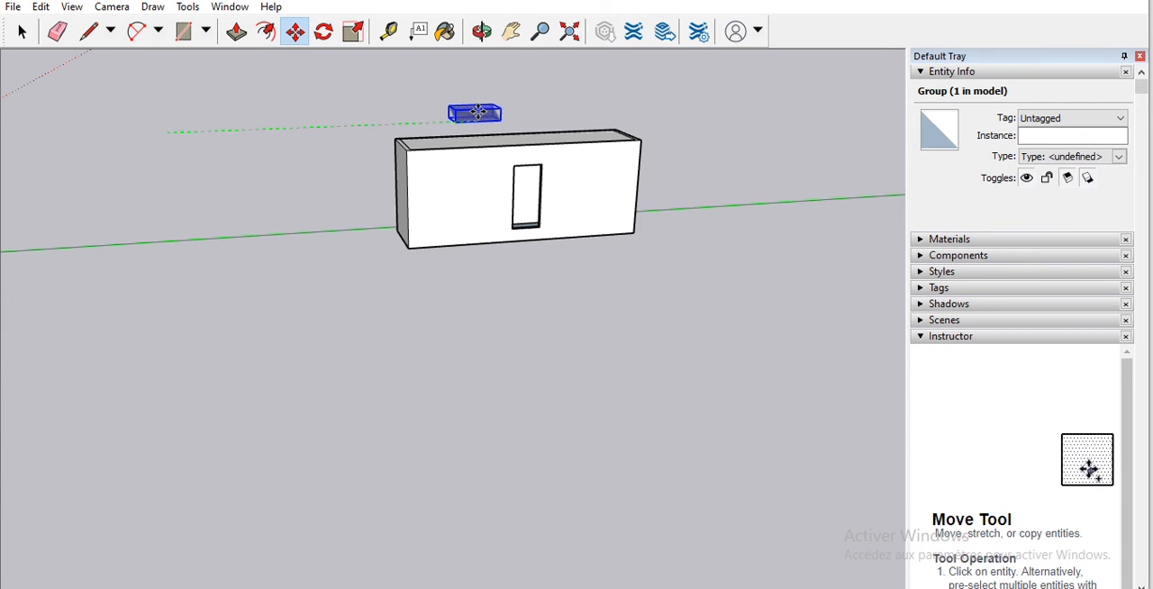
left_click(477, 112)
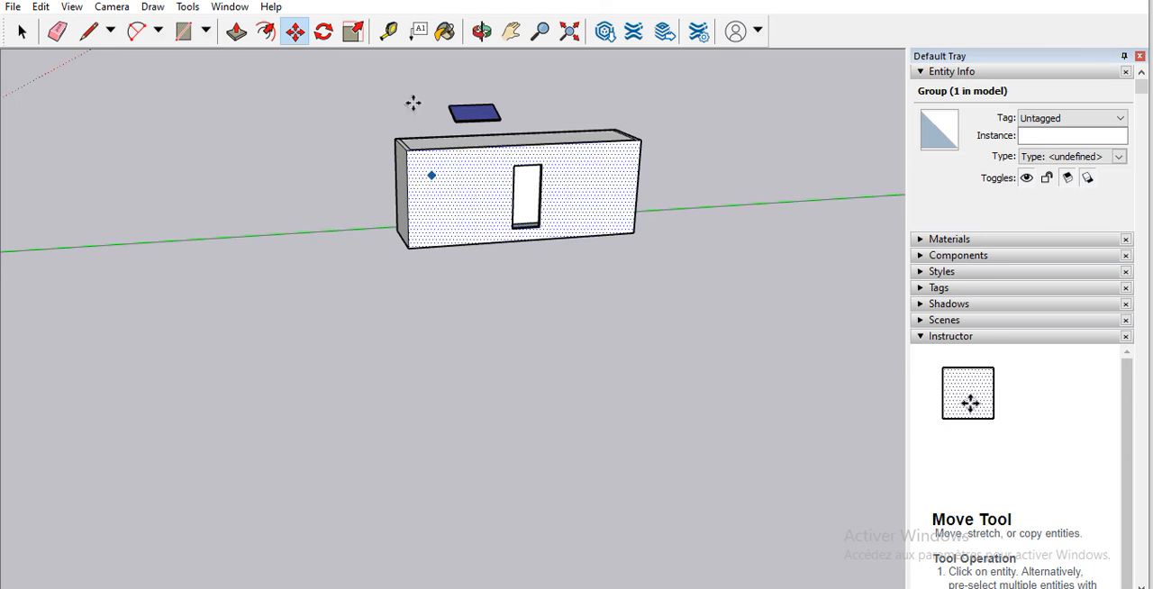
left_click(483, 33)
left_click_drag(491, 162, 417, 174)
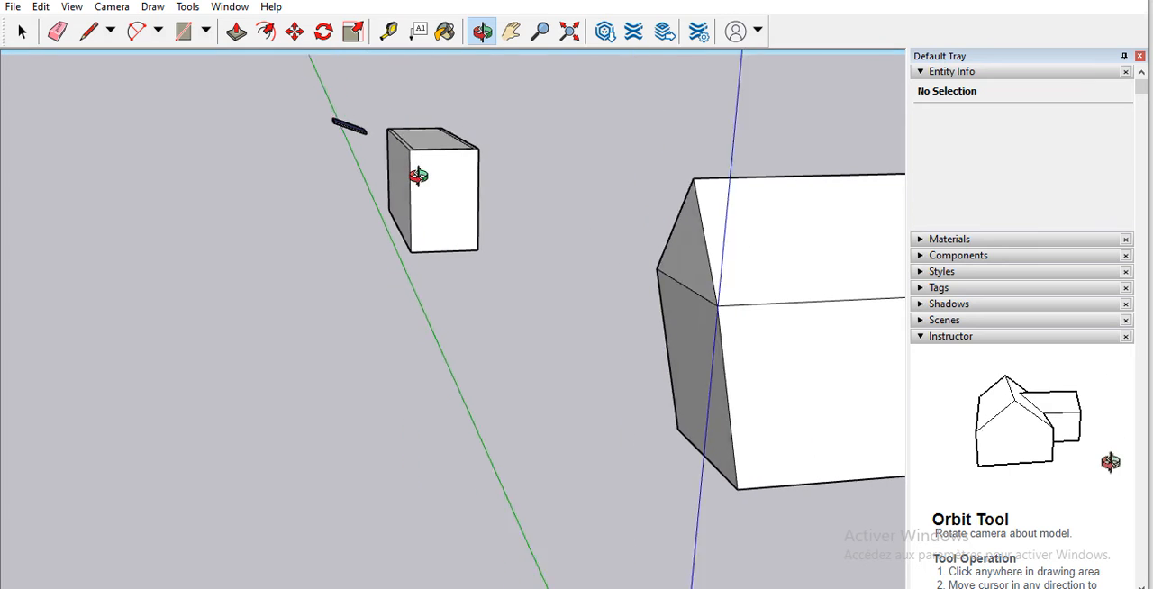
left_click(295, 32)
left_click(352, 129)
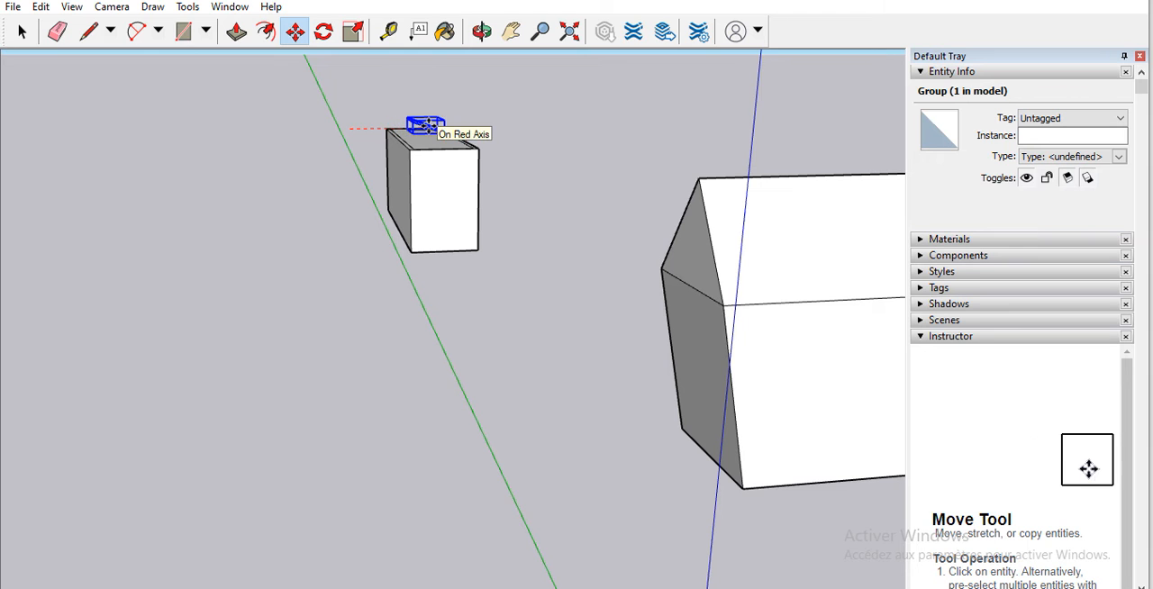
left_click(427, 124)
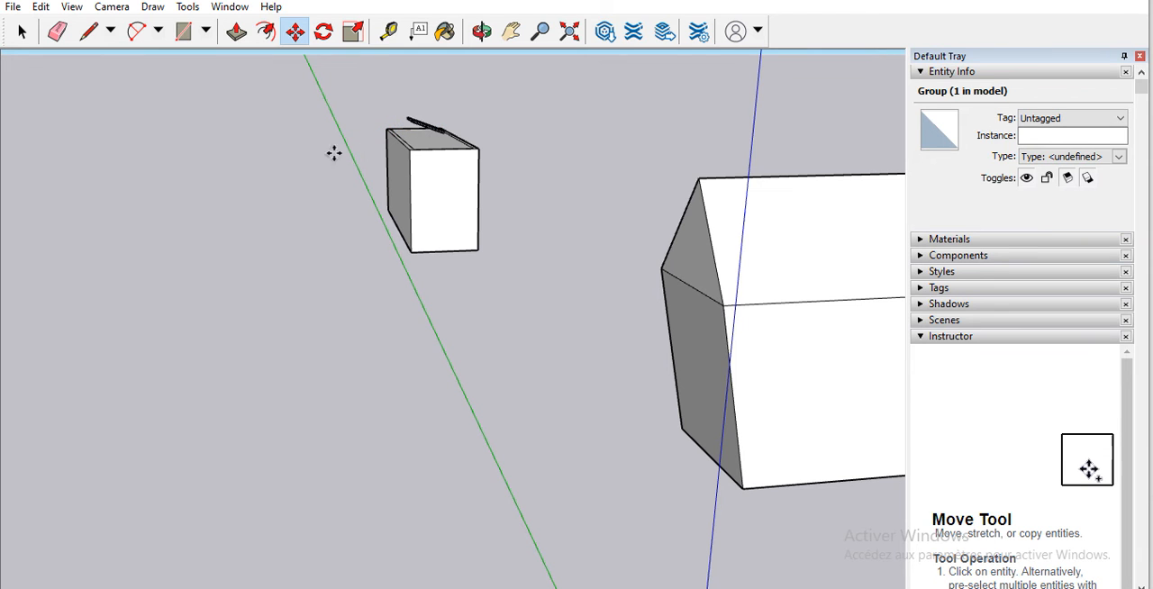
Step: Examine the solar panel's height and position relative to the flat roof from several angles
left_click(480, 31)
left_click_drag(424, 160, 646, 190)
left_click_drag(494, 240, 464, 167)
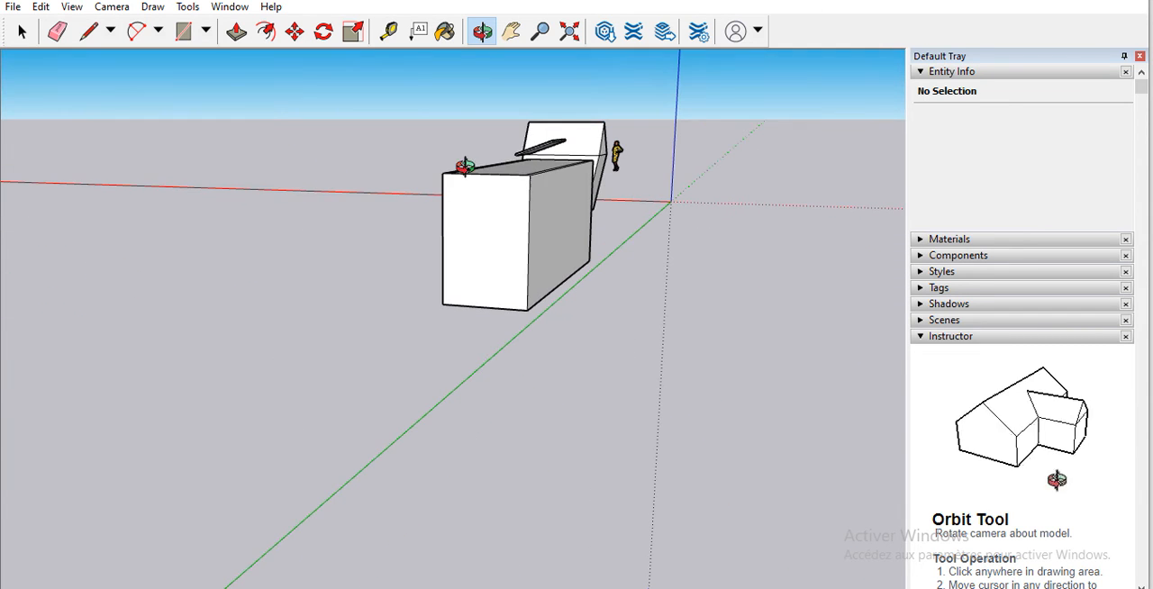
left_click_drag(546, 201, 278, 177)
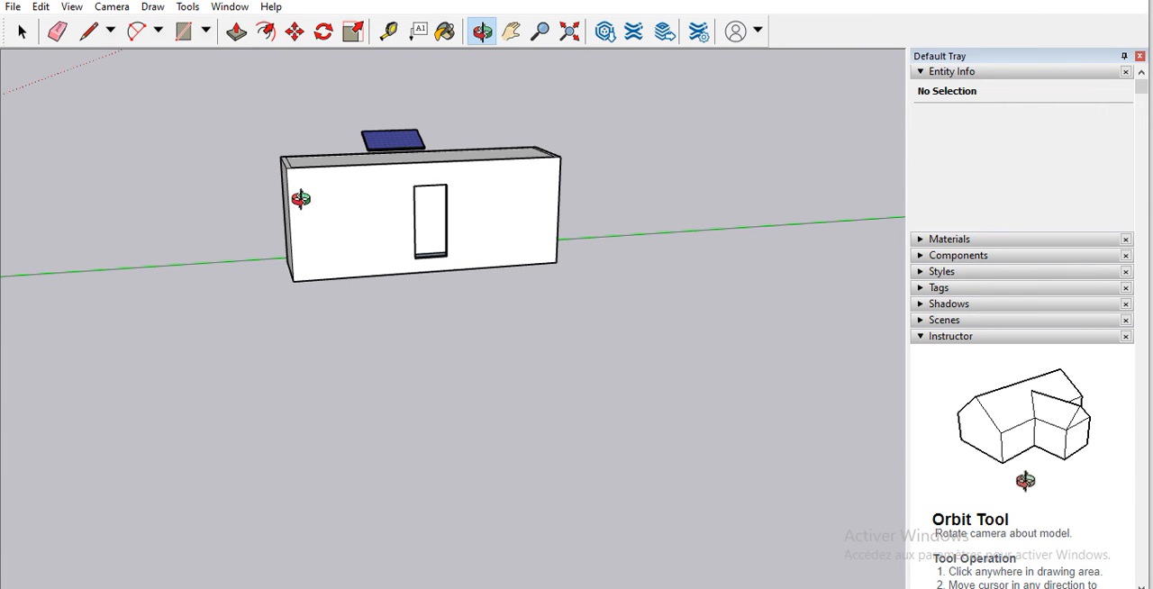
left_click_drag(344, 195, 504, 208)
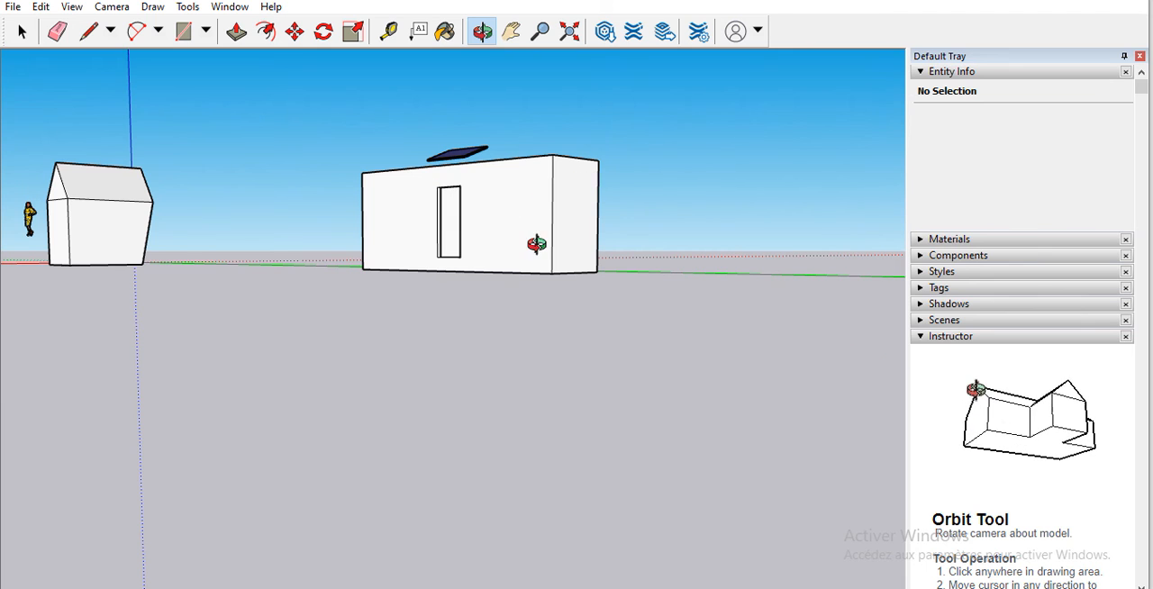
left_click_drag(536, 244, 474, 153)
scroll(430, 164, "up", 4)
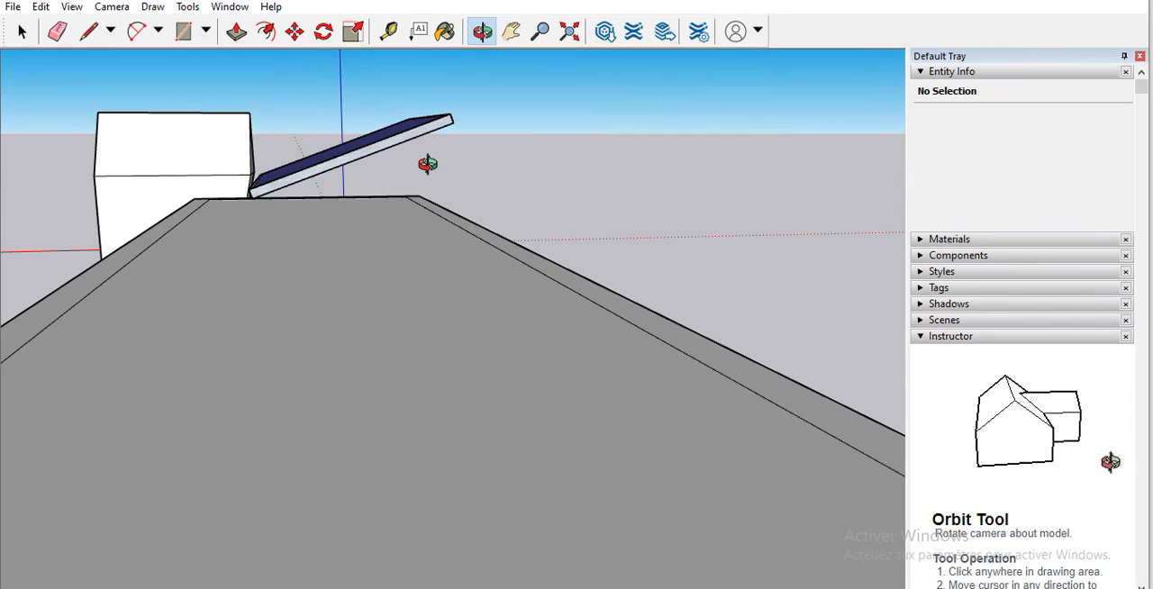
scroll(430, 169, "down", 2)
scroll(424, 162, "down", 1)
Step: Try to move the solar panel to the far edge of the flat roof, and undo the move
left_click(294, 33)
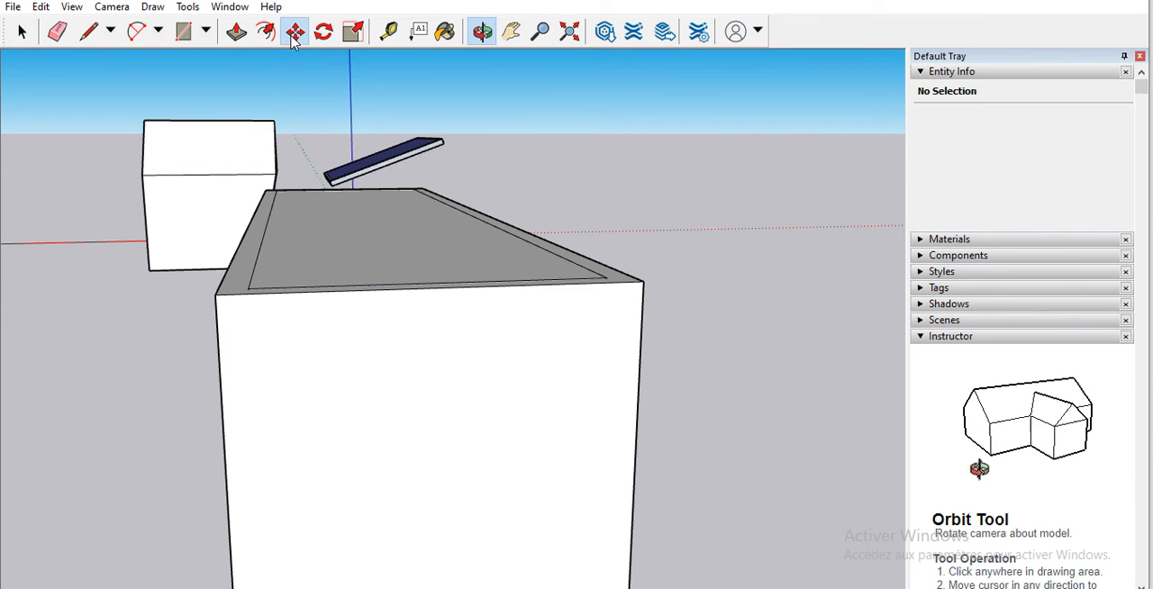
left_click(335, 183)
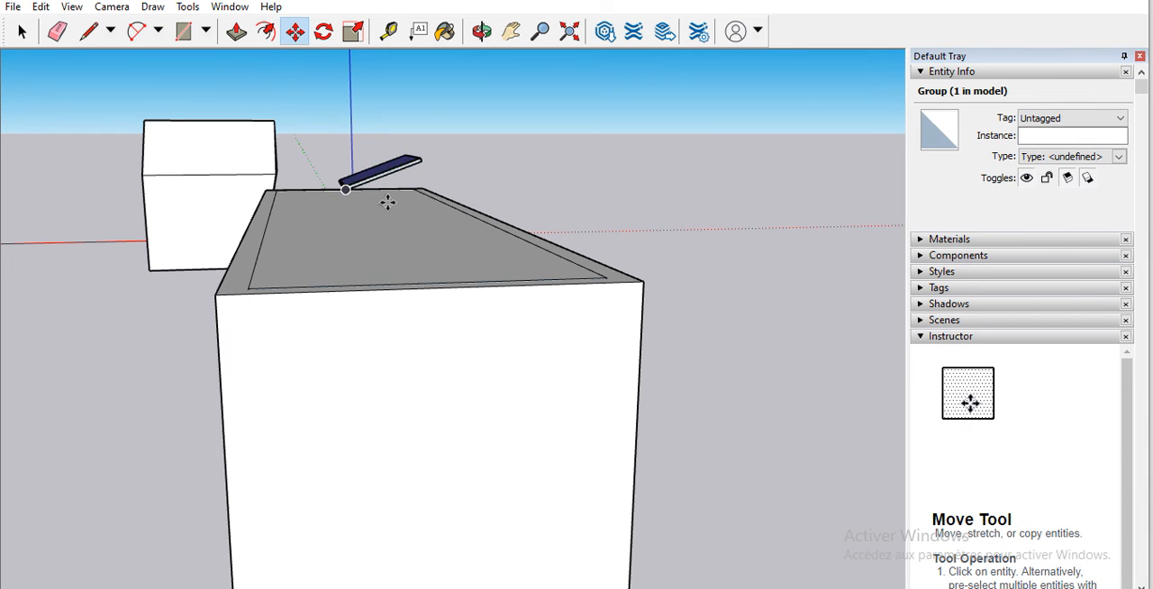
scroll(391, 149, "up", 3)
left_click(393, 147)
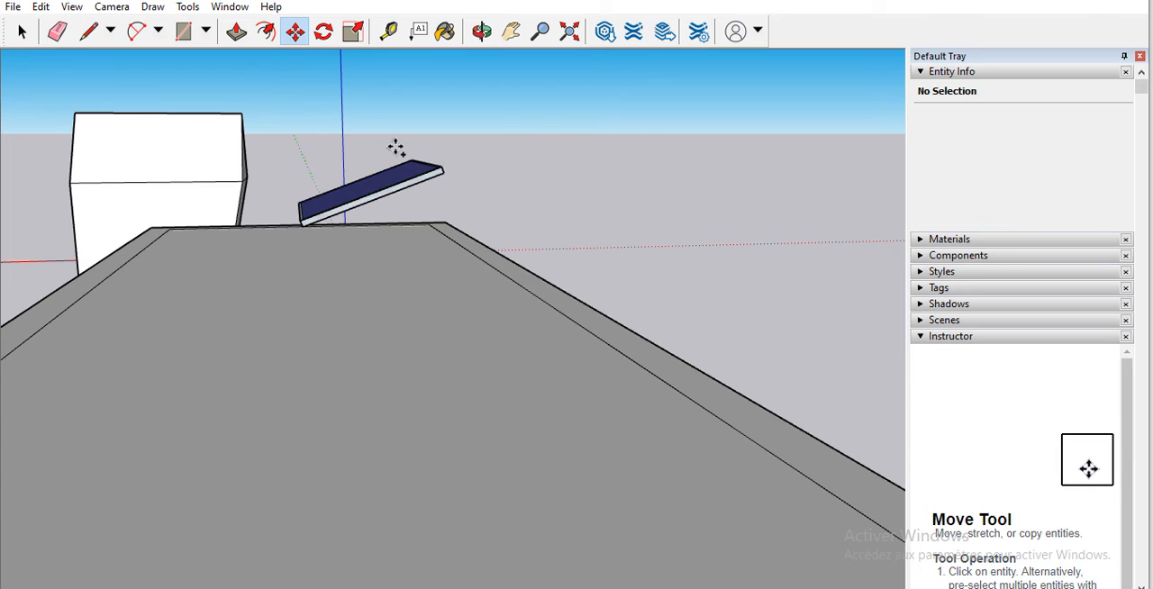
key("ctrl+z")
scroll(386, 182, "down", 1)
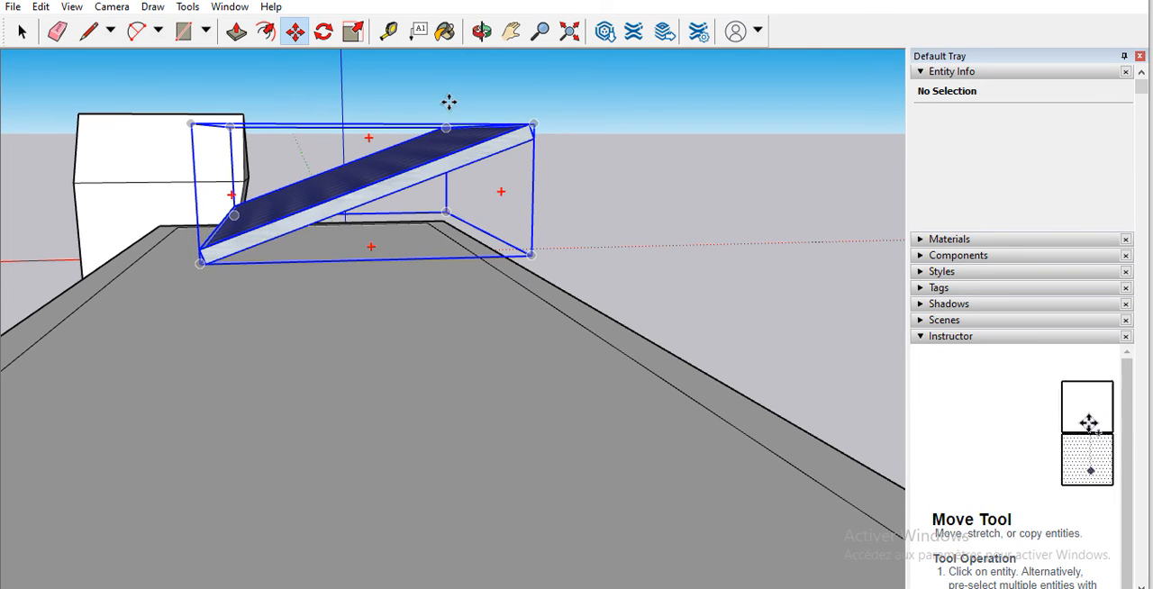
Step: Lower the tilted solar panel toward the flat roof and move it by its lower corner onto the roof's far edge
left_click(515, 146)
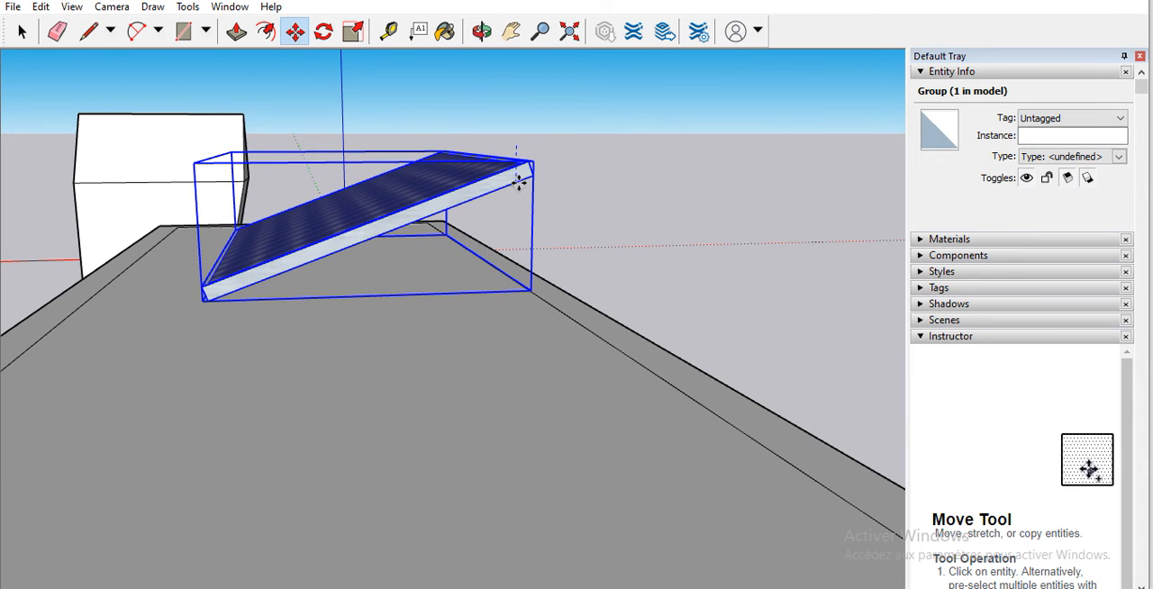
left_click(519, 178)
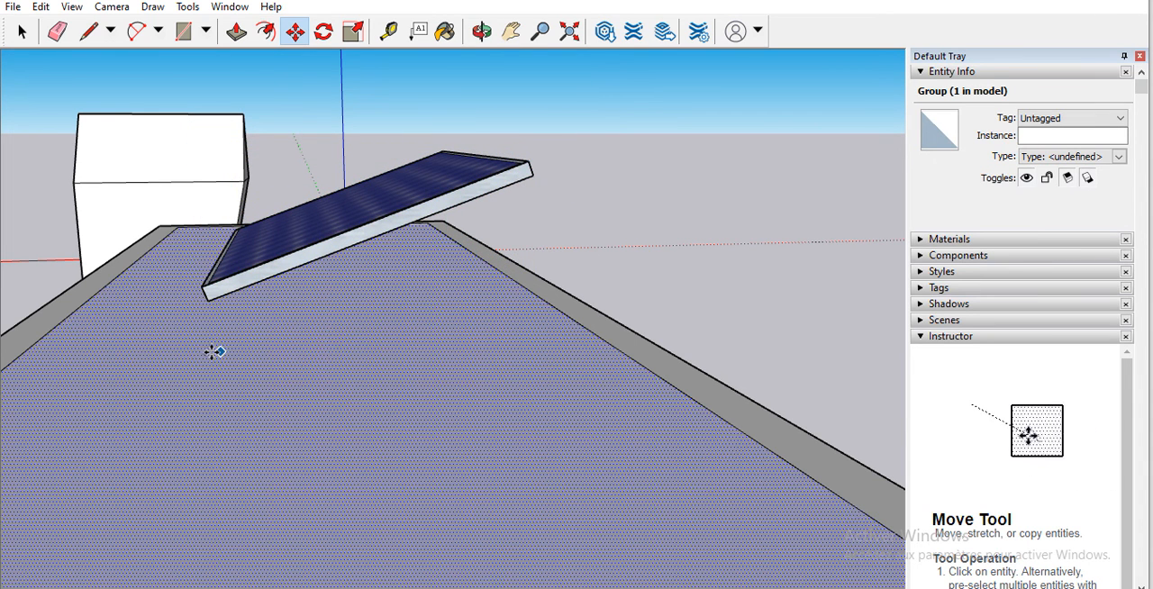
scroll(249, 283, "up", 3)
left_click(253, 269)
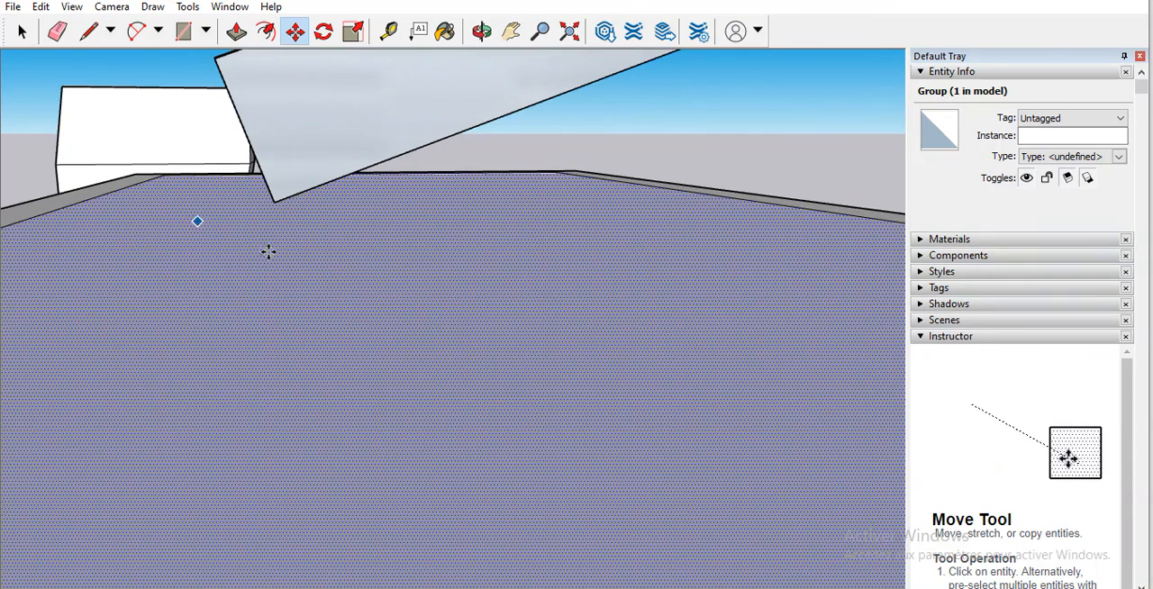
left_click(395, 348)
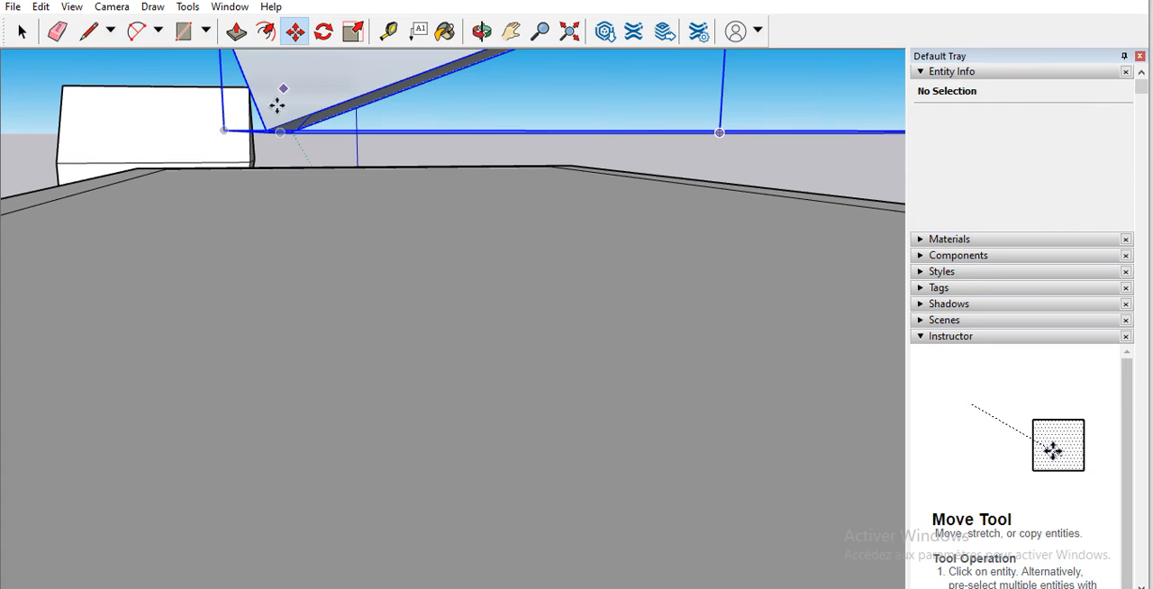
left_click(268, 131)
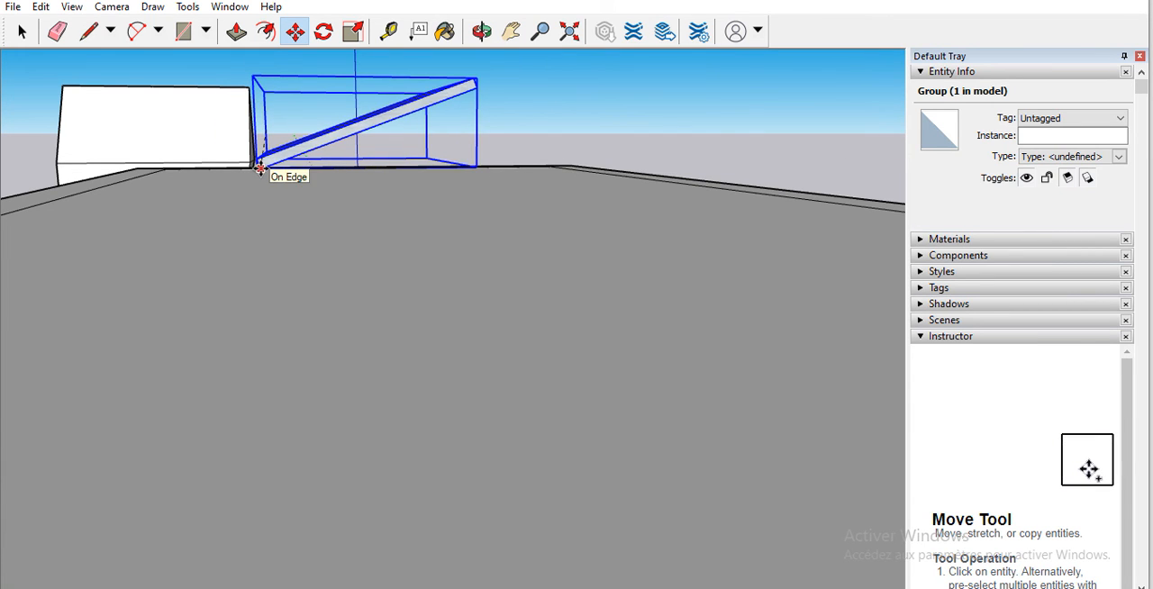
left_click(261, 168)
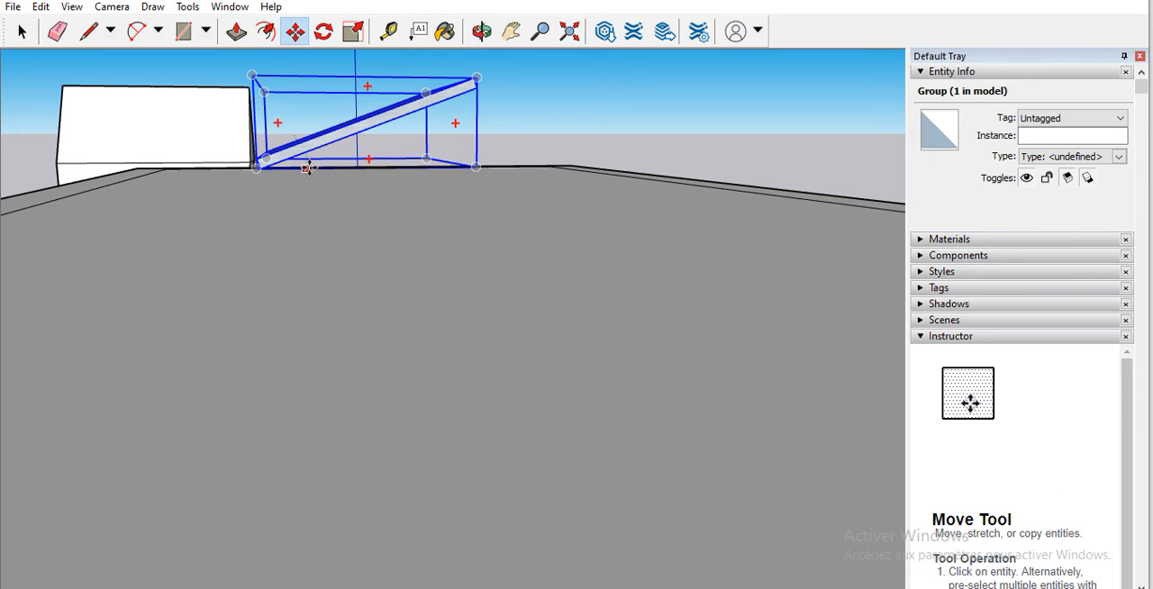
Step: Move the tilted solar panel along the green axis from beyond the rectangular building's end onto its flat roof
scroll(295, 110, "up", 3)
scroll(332, 111, "down", 5)
scroll(332, 111, "down", 3)
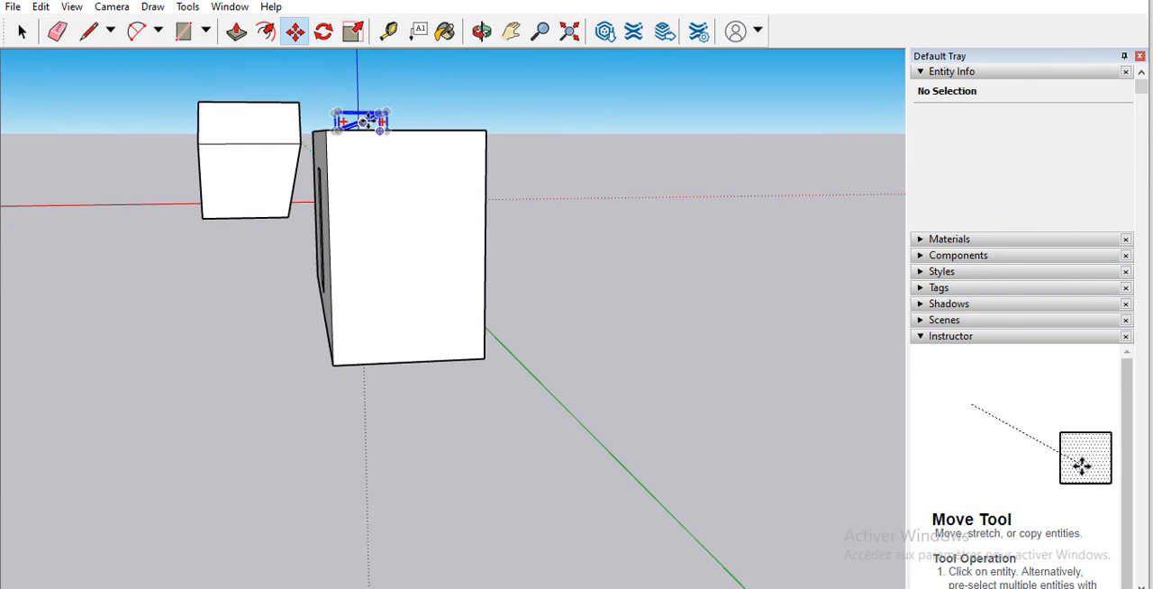
left_click(478, 31)
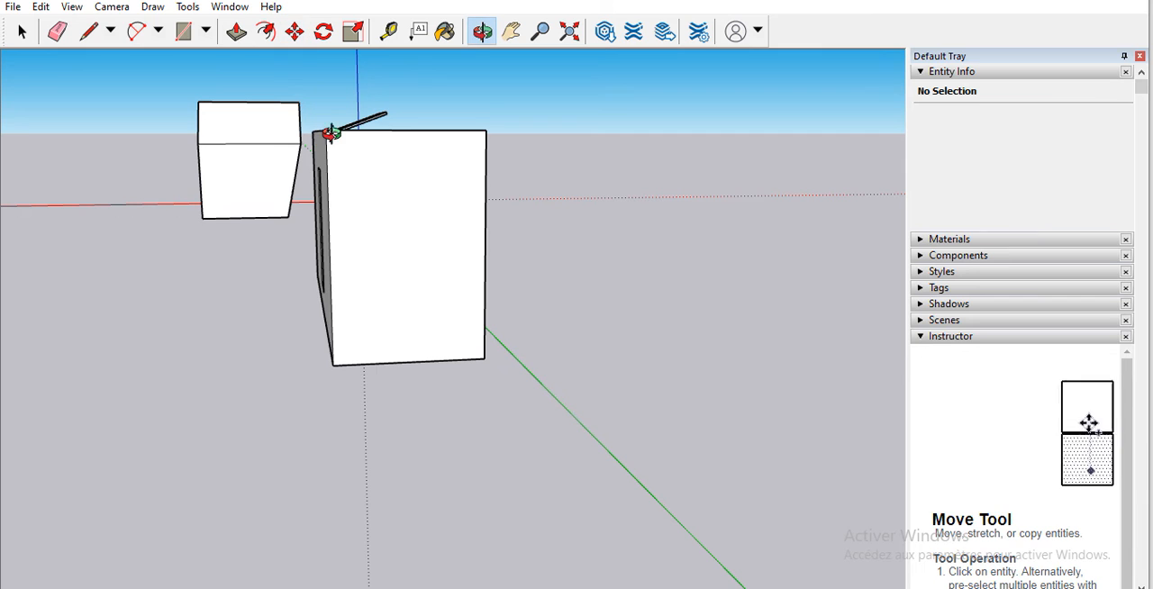
left_click_drag(396, 162, 523, 111)
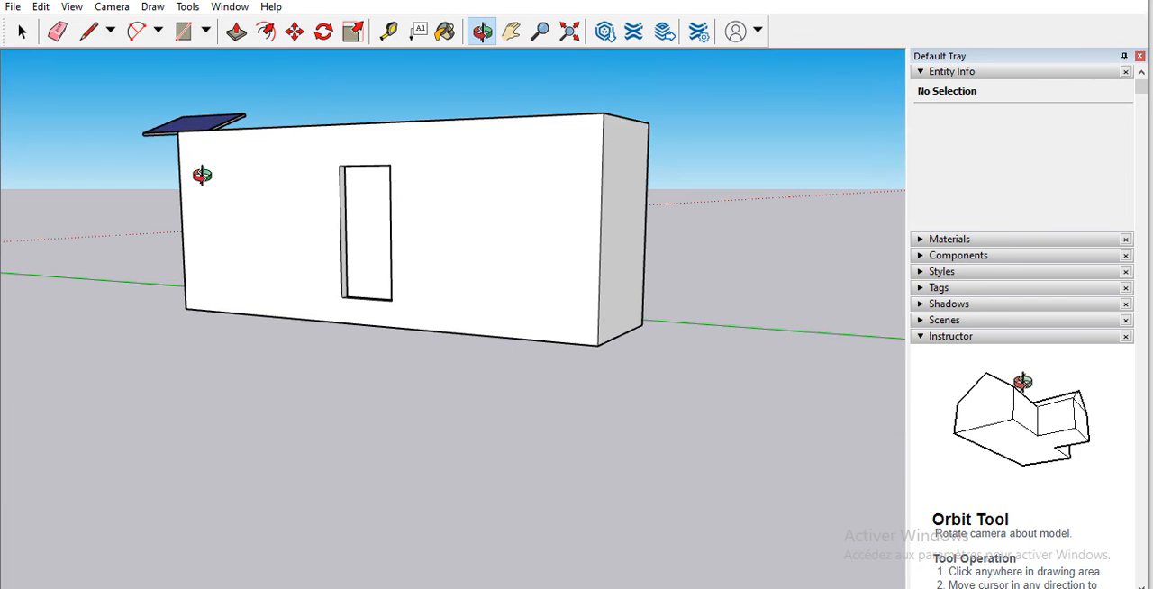
left_click_drag(319, 188, 584, 226)
scroll(177, 173, "up", 8)
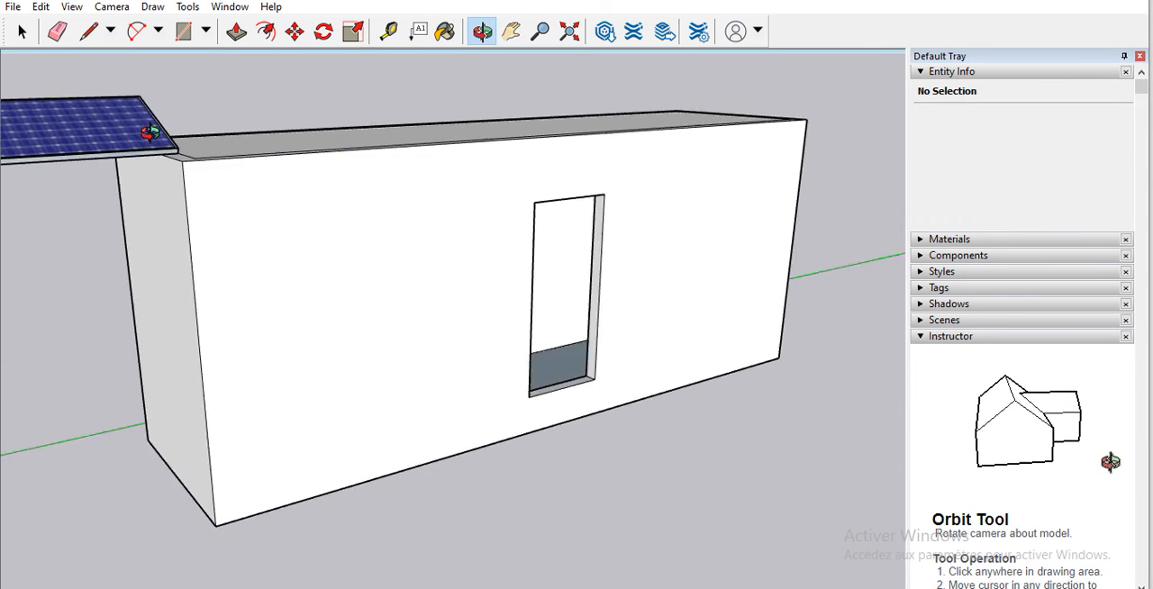
left_click_drag(197, 164, 234, 150)
scroll(234, 151, "down", 10)
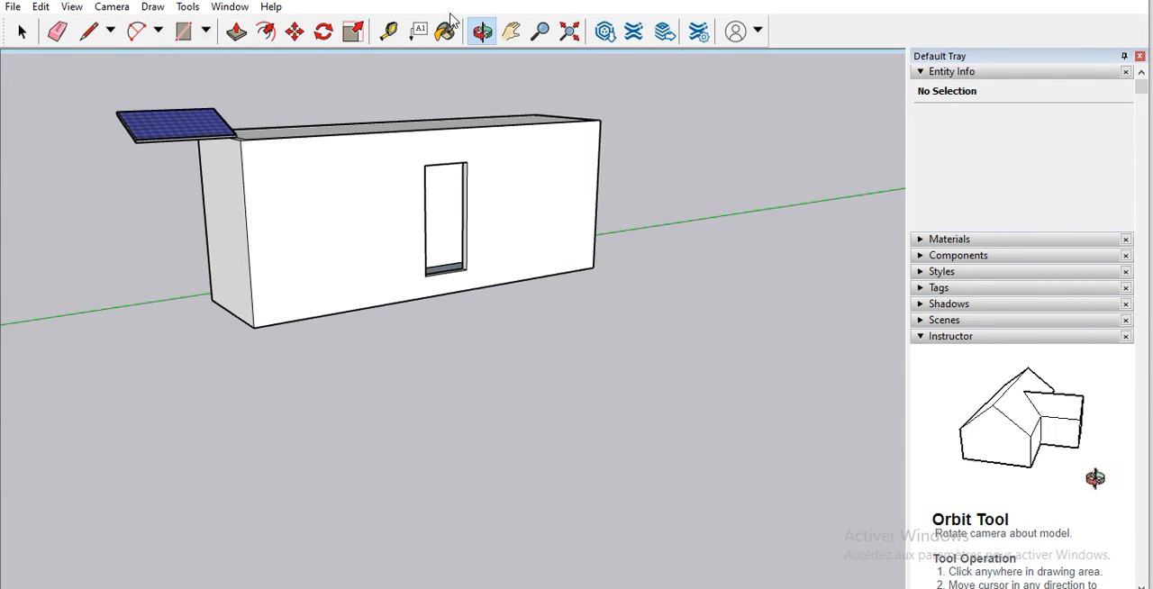
left_click(295, 31)
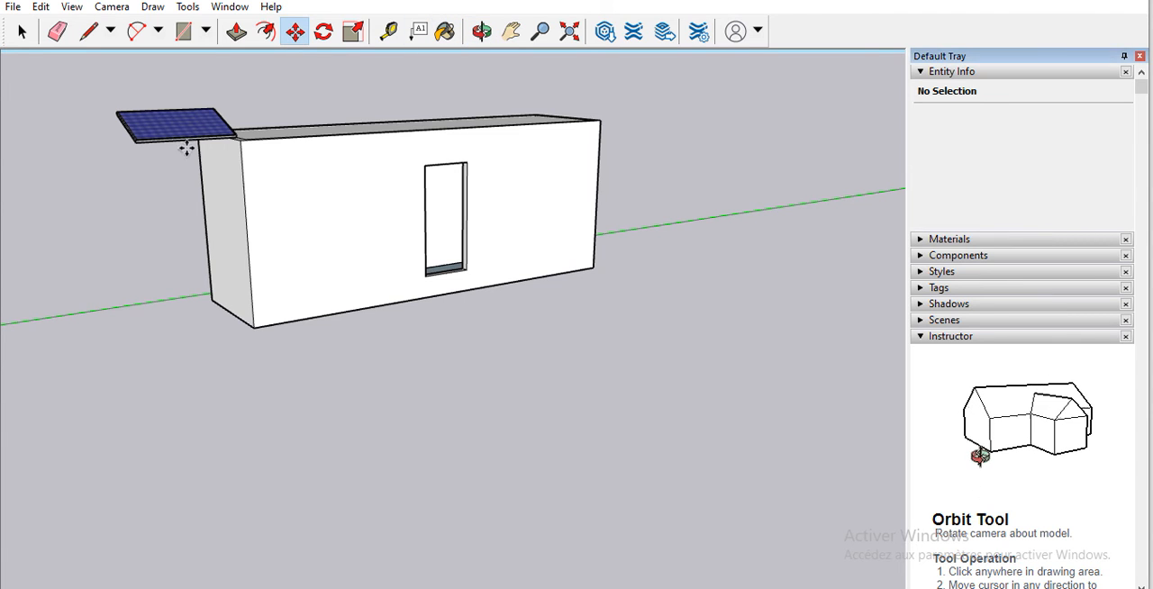
left_click(137, 139)
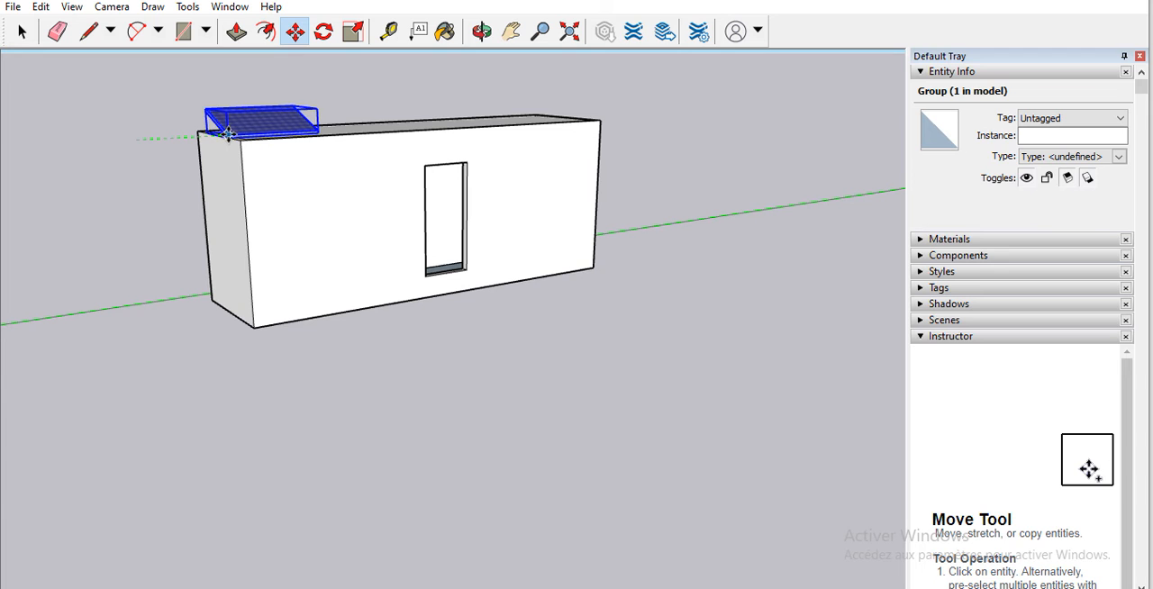
left_click(222, 133)
Step: Move the solar panel by its lower corner along the end edge of the flat roof, closer to the roof's front corner
scroll(241, 133, "up", 3)
scroll(248, 125, "up", 5)
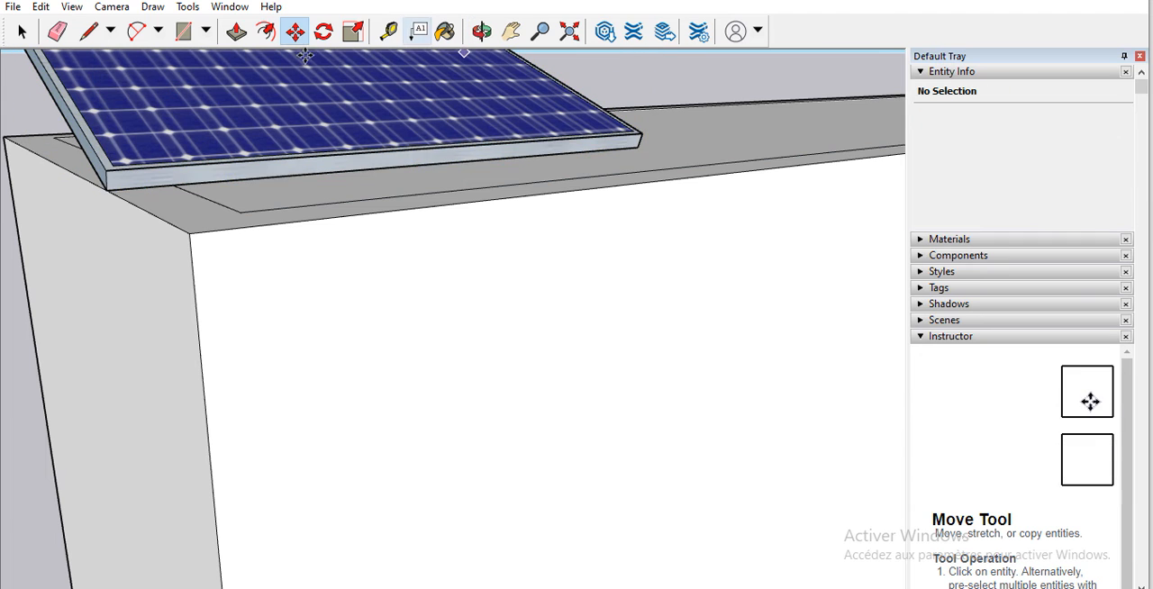
left_click(115, 192)
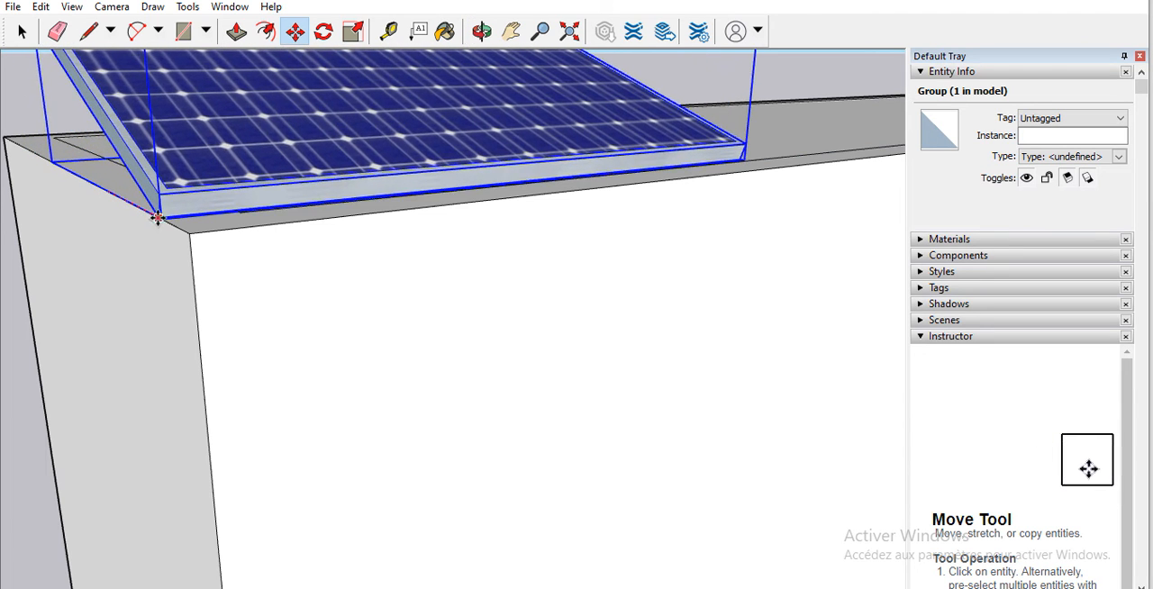
left_click(158, 220)
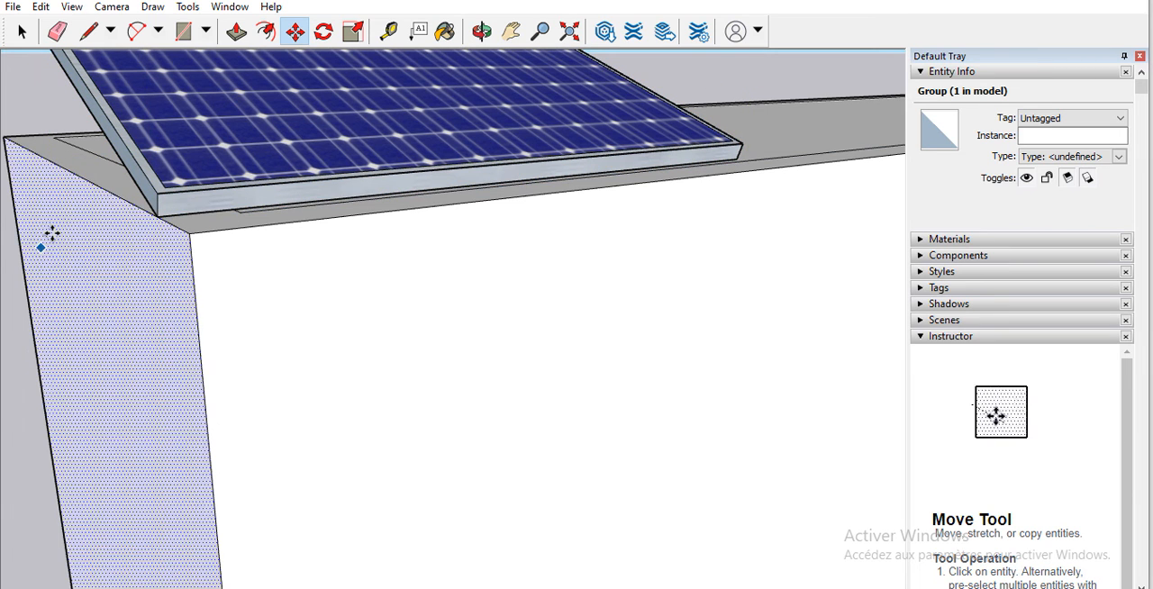
Step: Shift the solar panel by its other lower corner inward from the end edge, onto the flat roof's face
left_click(482, 32)
left_click_drag(78, 211, 4, 261)
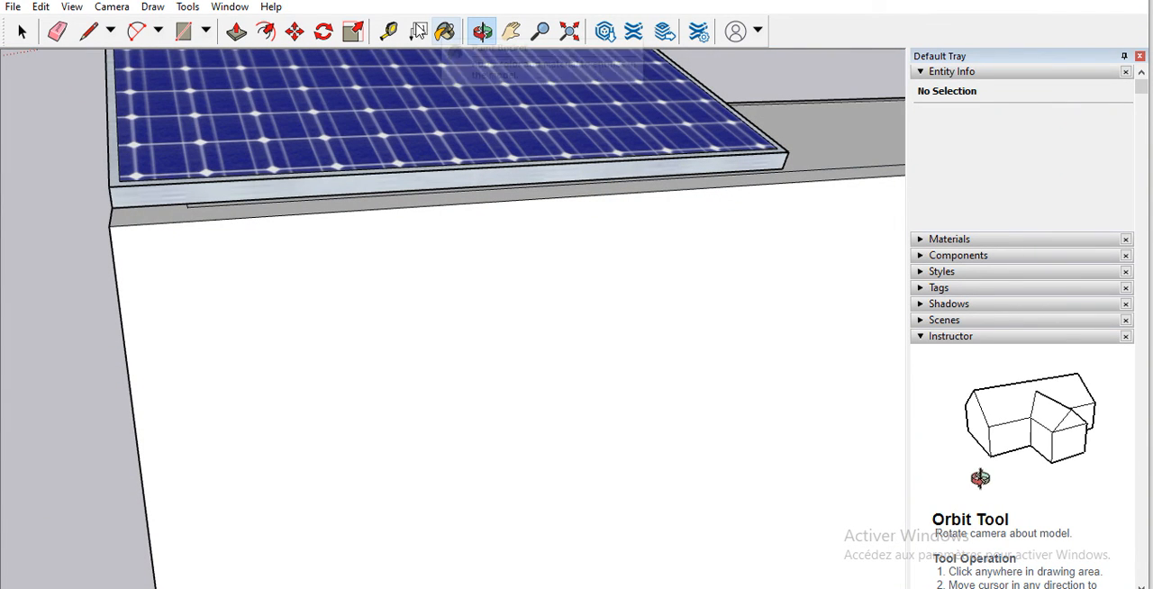
left_click(294, 32)
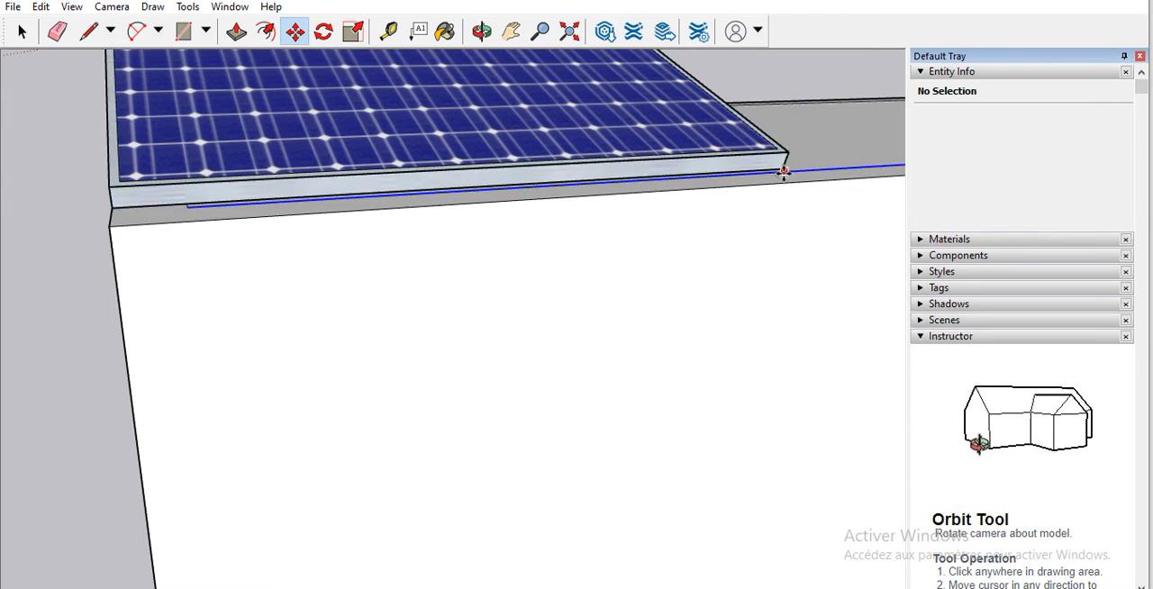
left_click(785, 167)
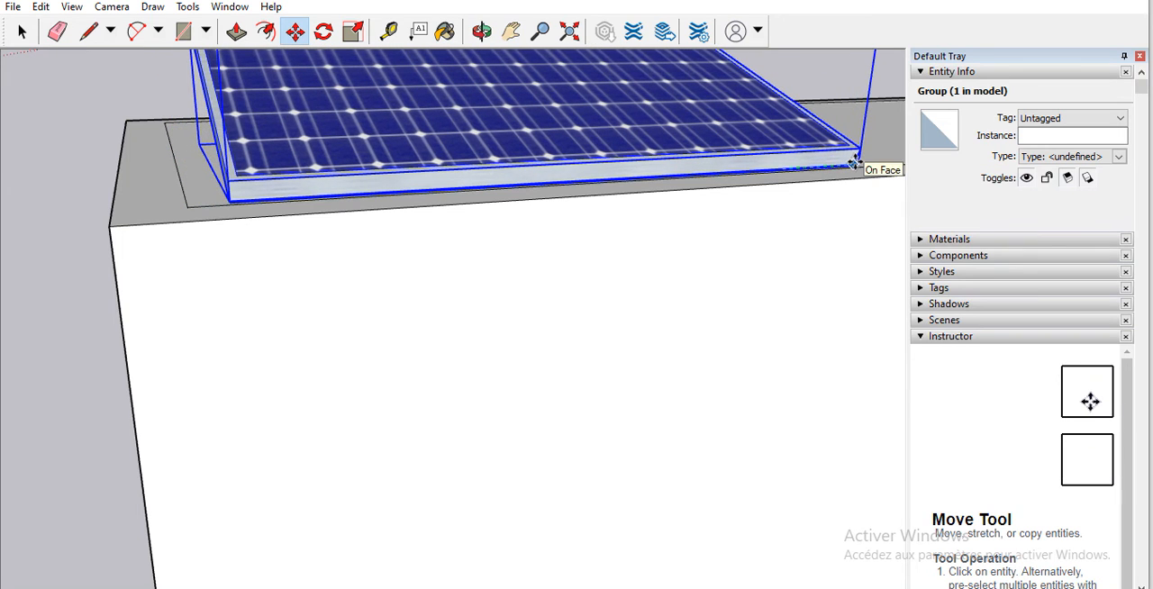
left_click(860, 168)
Step: Try to rotate the solar panel in the horizontal plane about its lower corner, working from the building's end
left_click(482, 32)
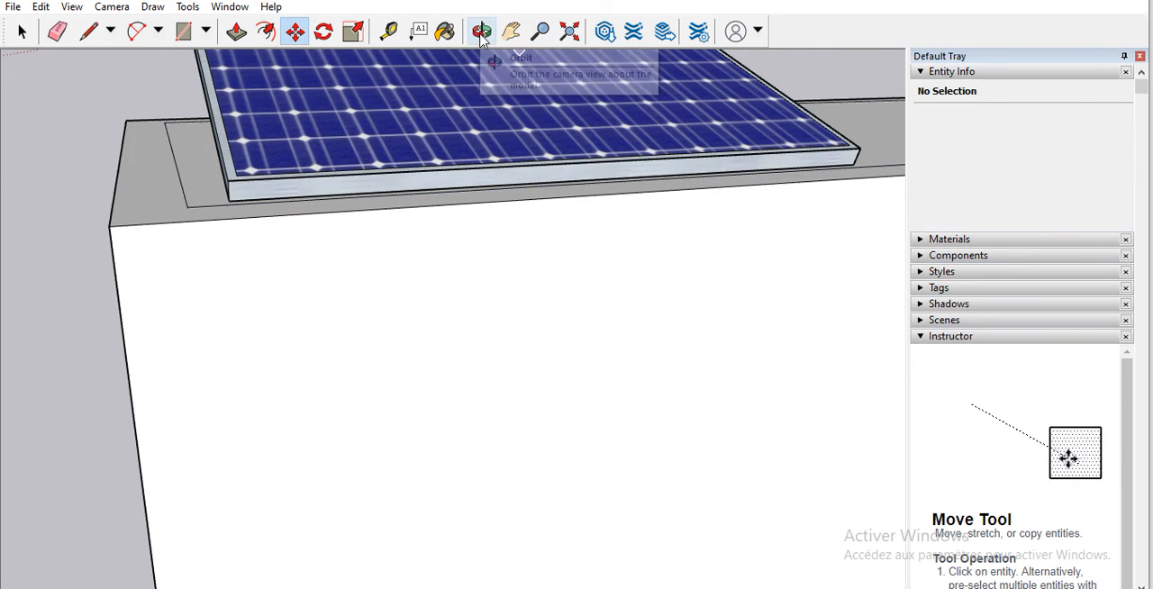
left_click_drag(193, 141, 511, 92)
scroll(429, 63, "up", 5)
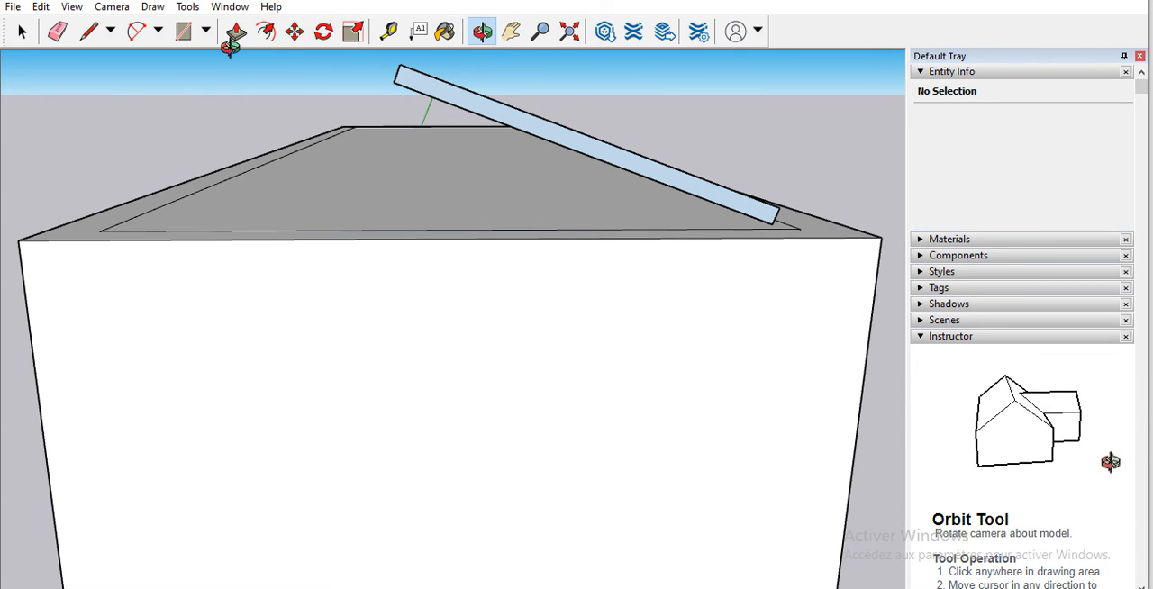
left_click(323, 32)
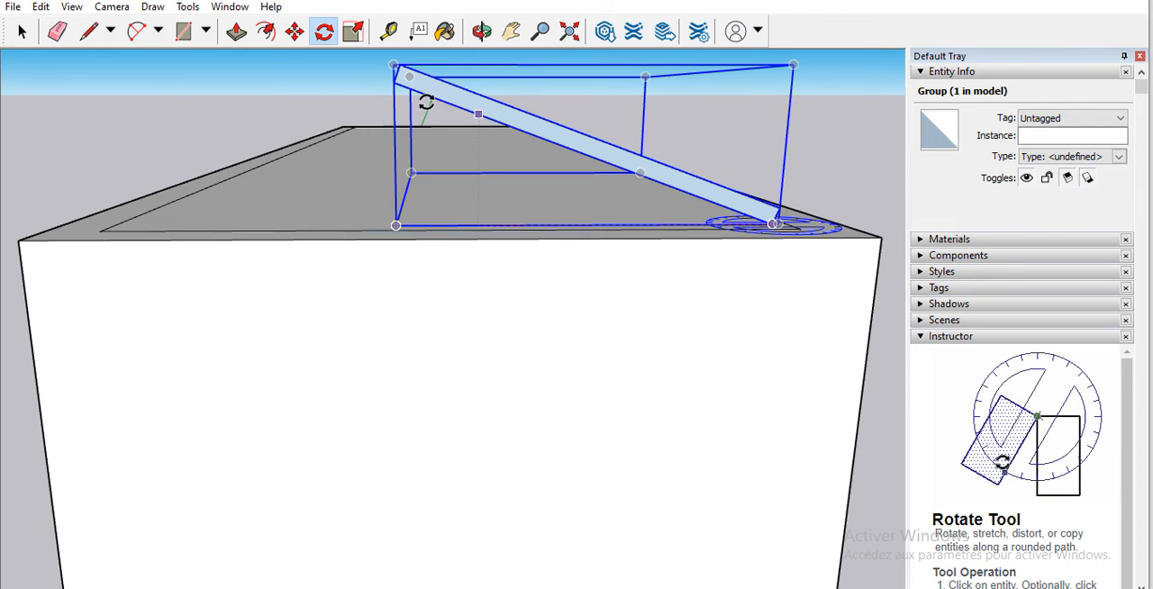
left_click(332, 56)
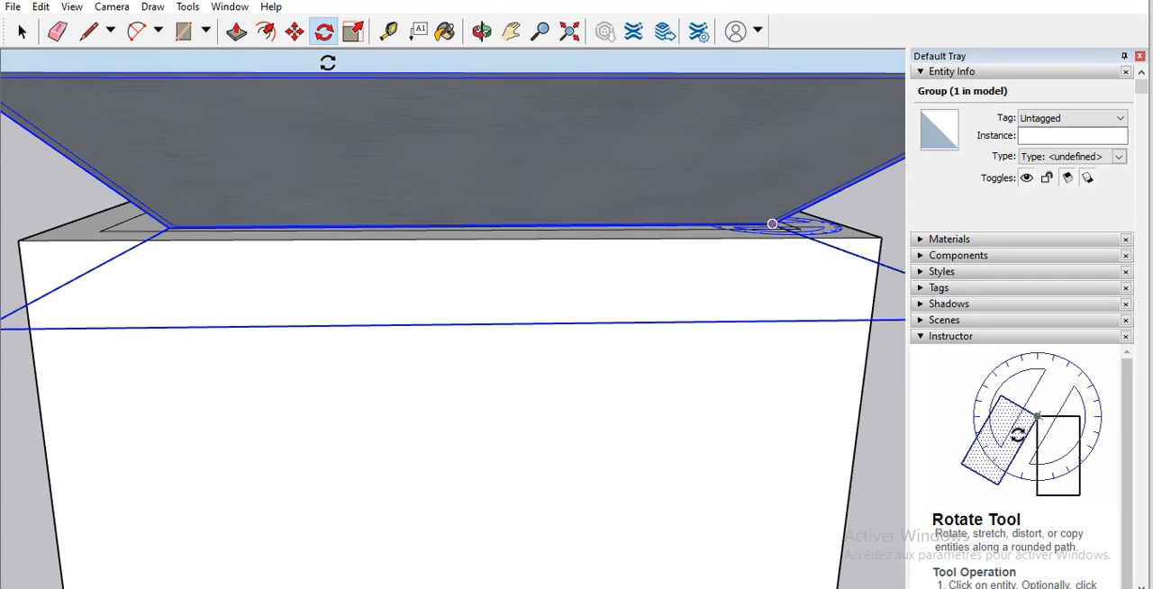
left_click(327, 61)
Step: Rotate the solar panel about its lower corner in the vertical plane perpendicular to the green axis, giving it a shallower tilt
scroll(424, 85, "down", 3)
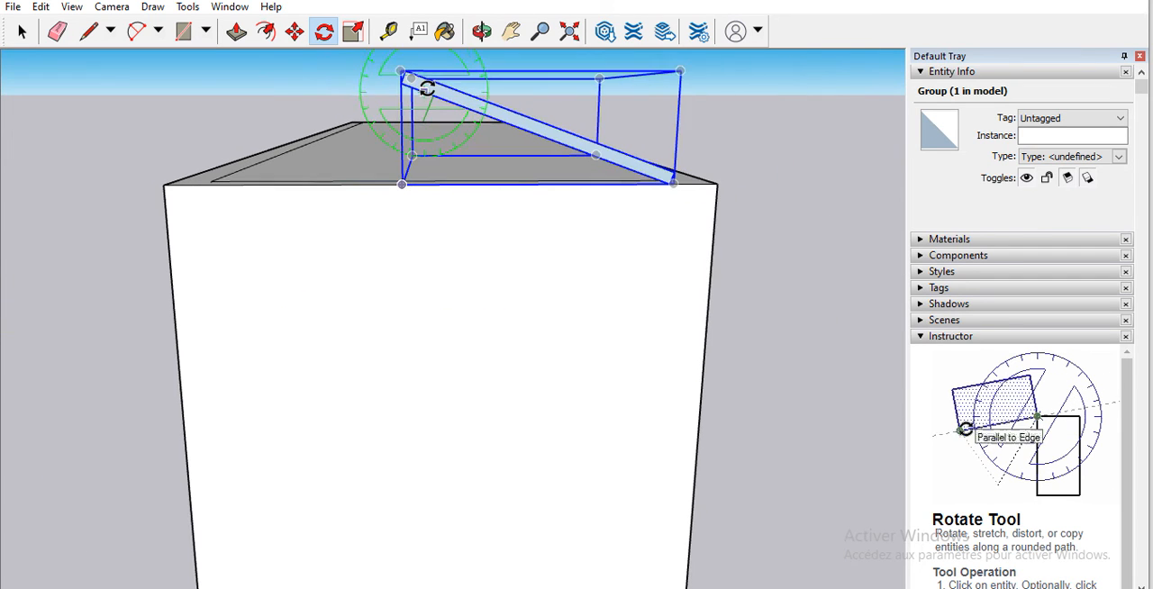
scroll(555, 98, "down", 2)
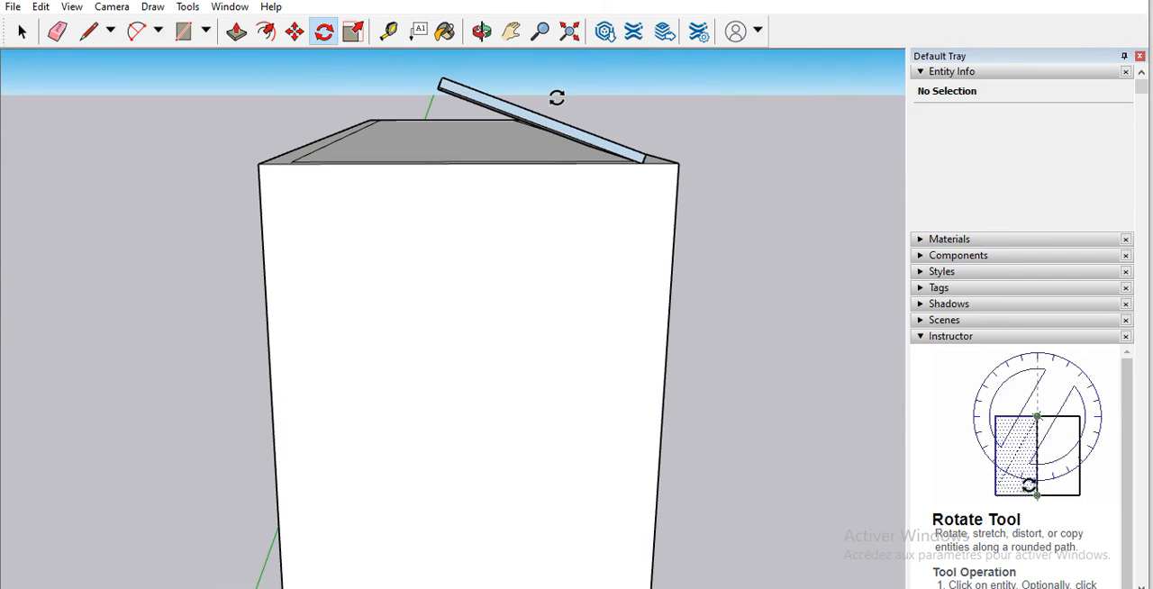
left_click(645, 161)
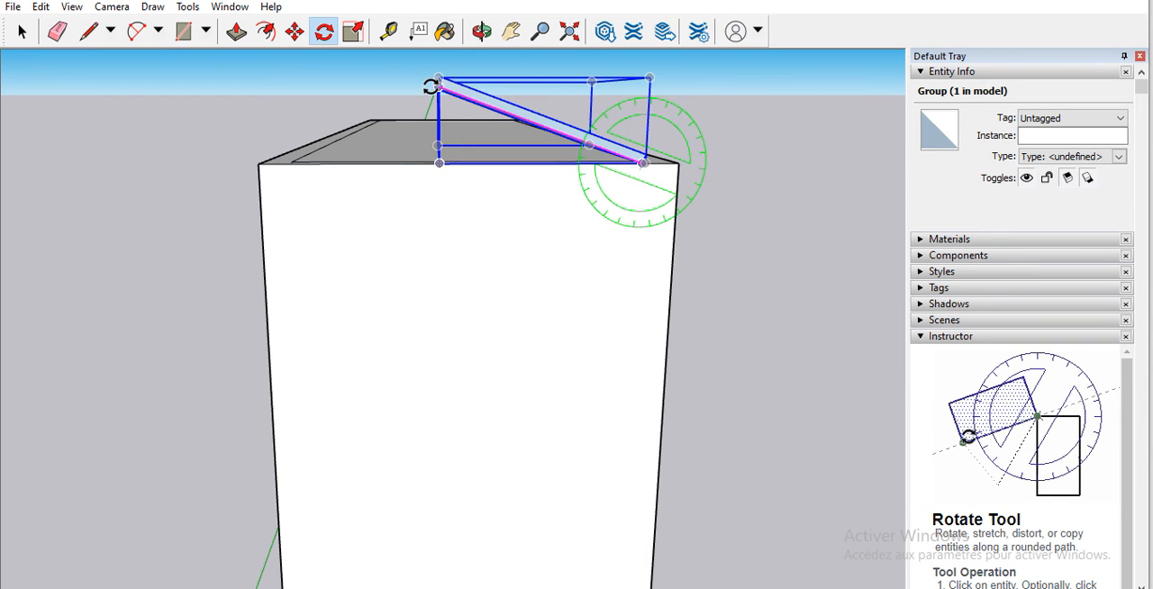
left_click(375, 66)
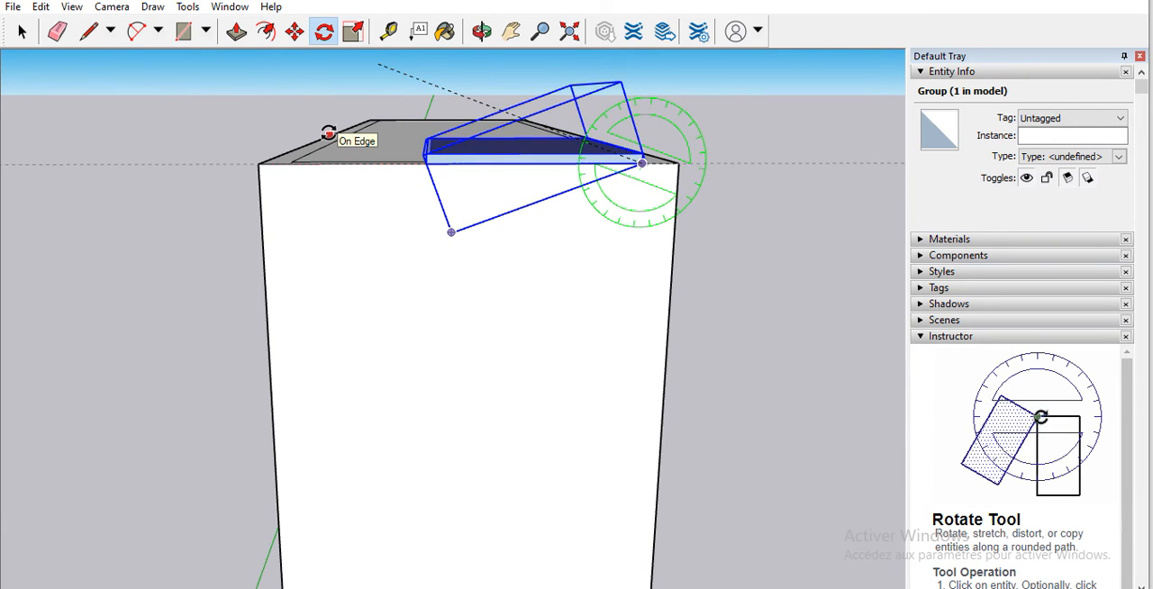
left_click(341, 90)
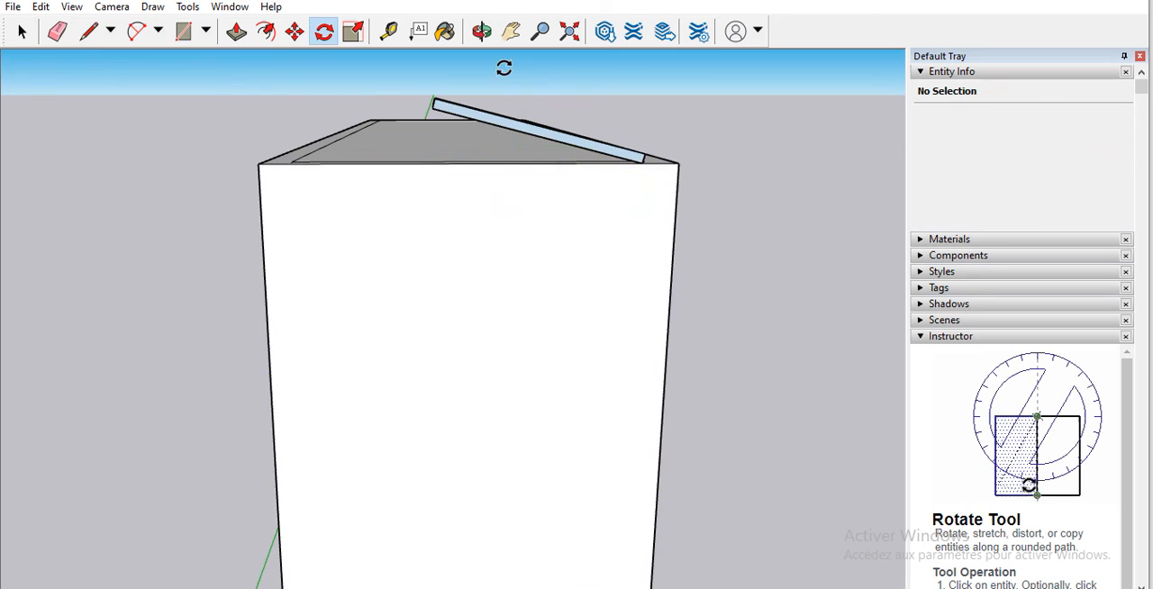
Step: Rotate the solar panel about the same lower corner again, giving it a steeper tilt above the roof
left_click(643, 163)
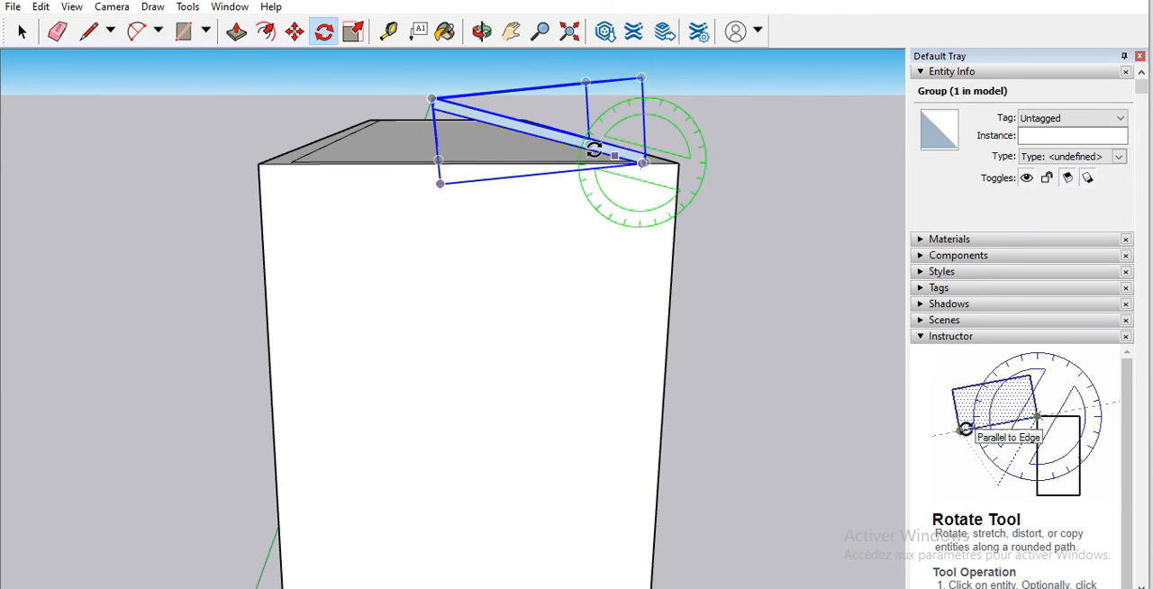
left_click(426, 104)
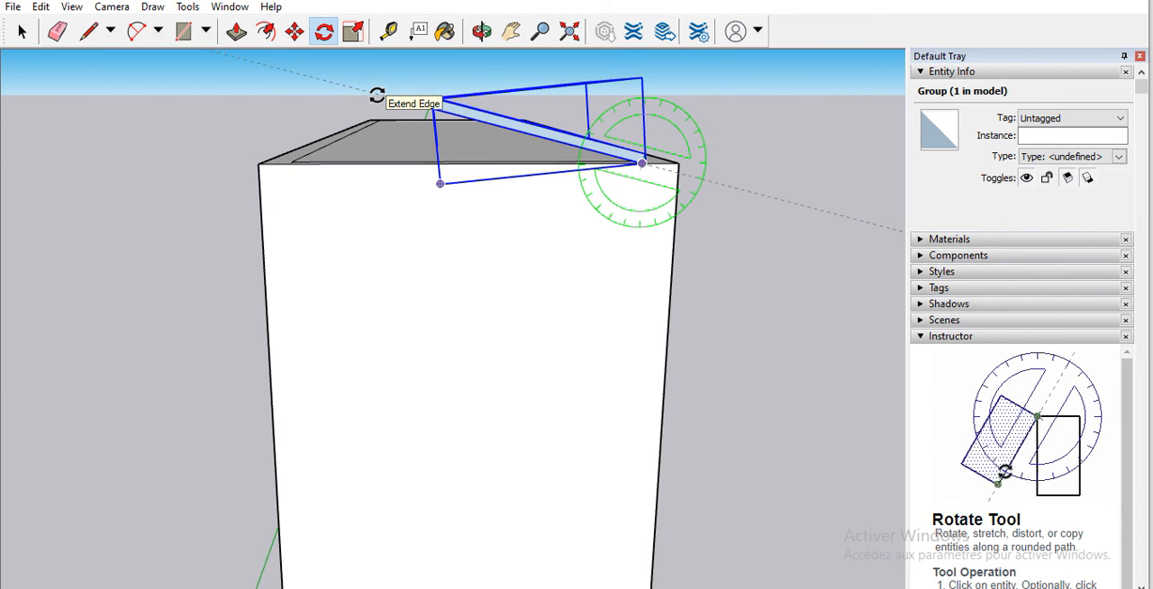
key("Return")
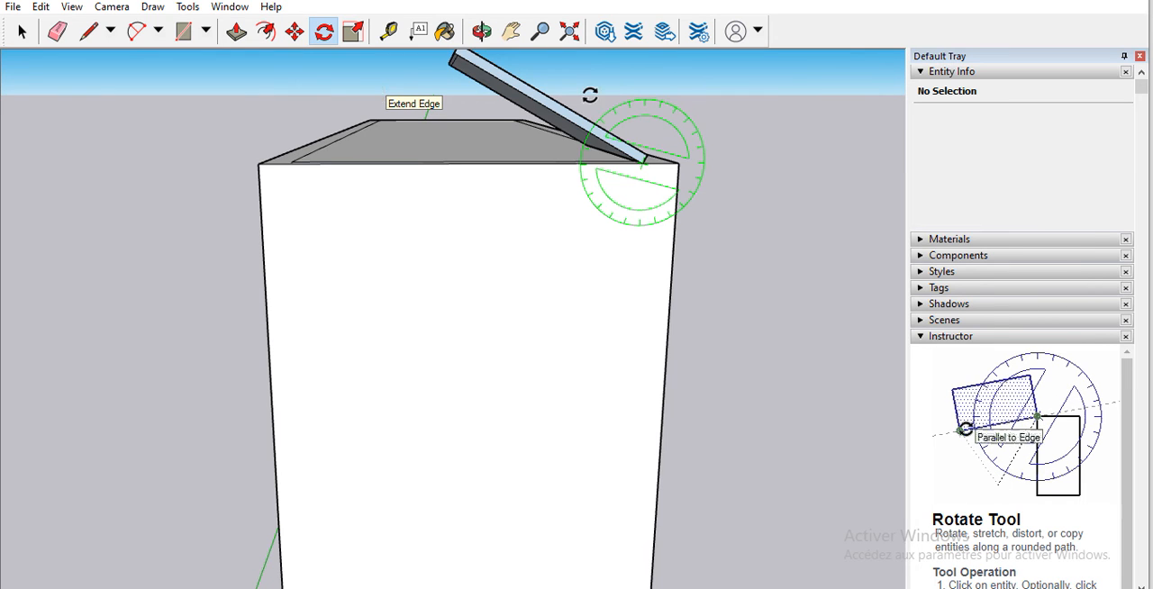
Step: Try to rotate the steeper solar panel about its lower corner in an inclined plane, and undo that rotation
left_click(645, 160)
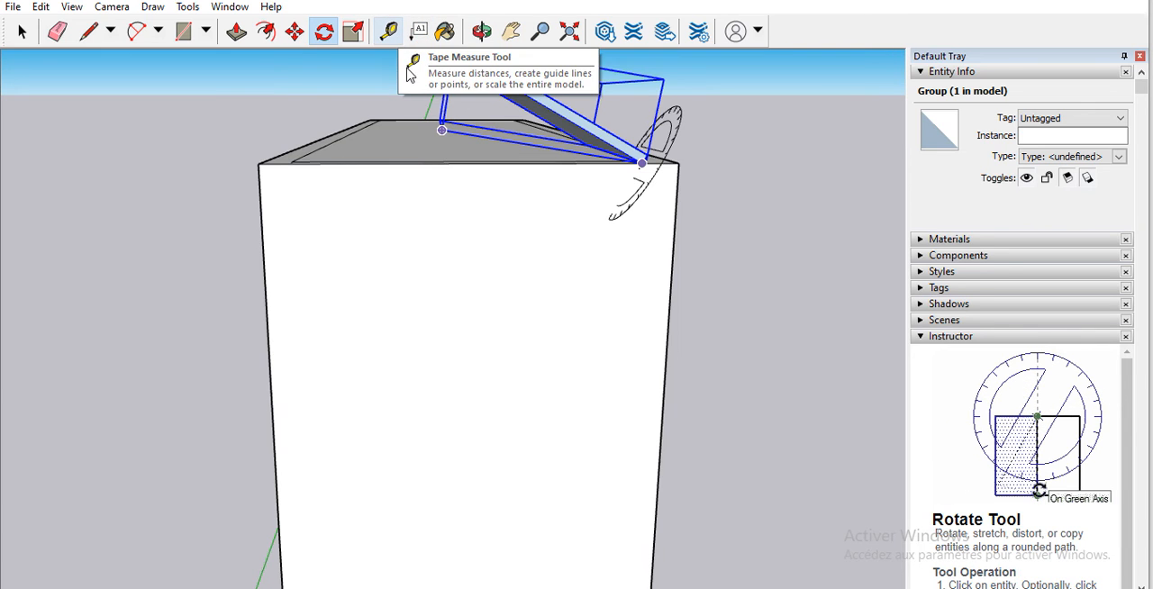
scroll(493, 165, "down", 2)
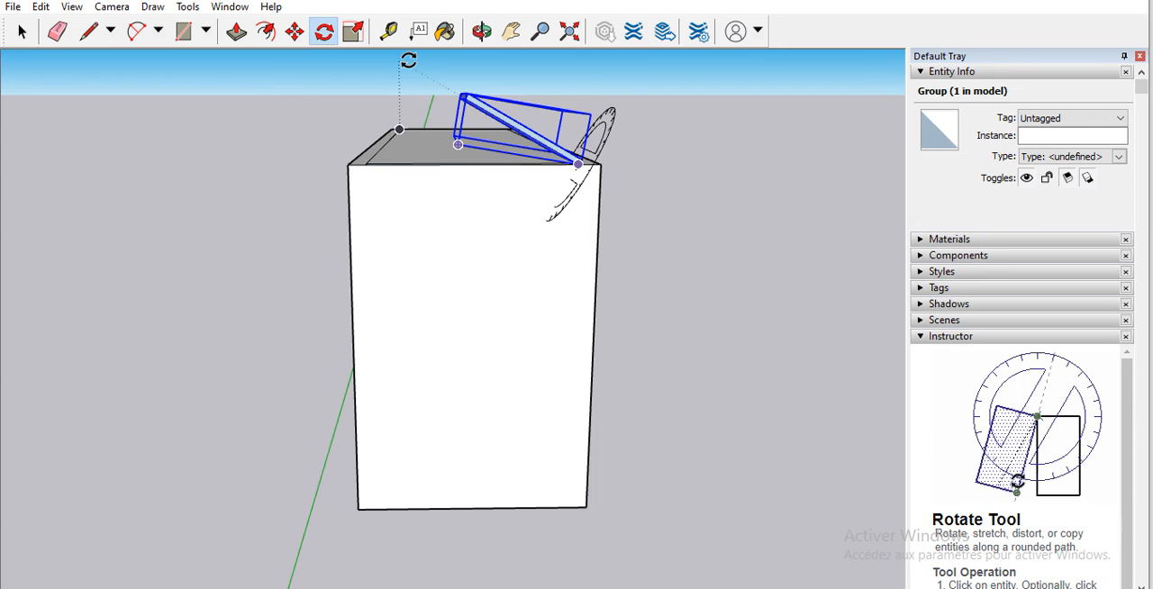
left_click(408, 60)
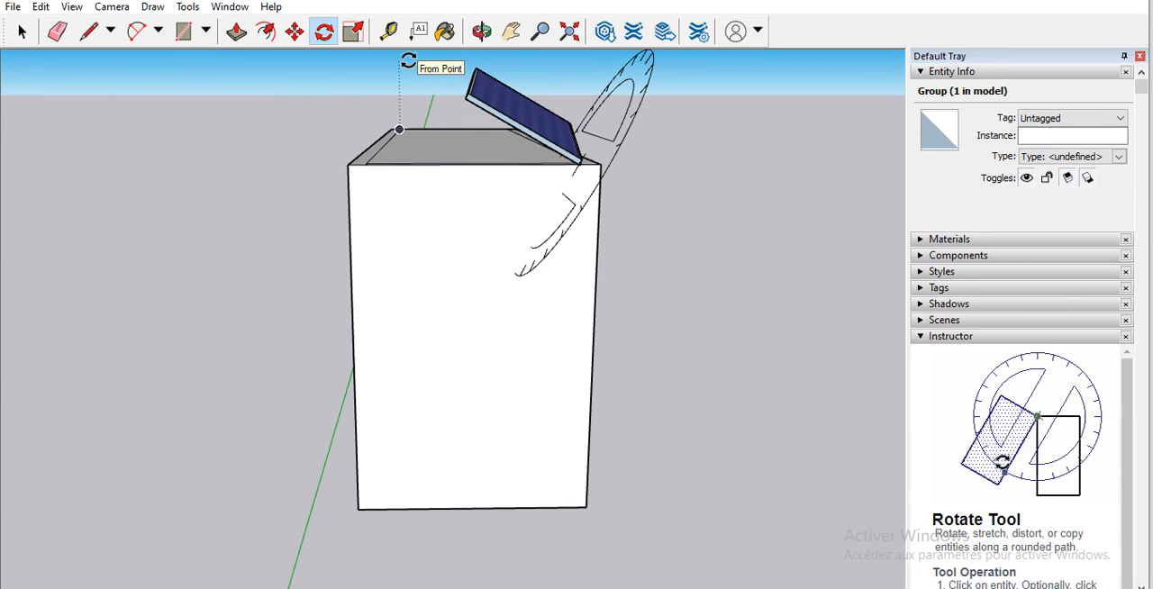
key("ctrl+z")
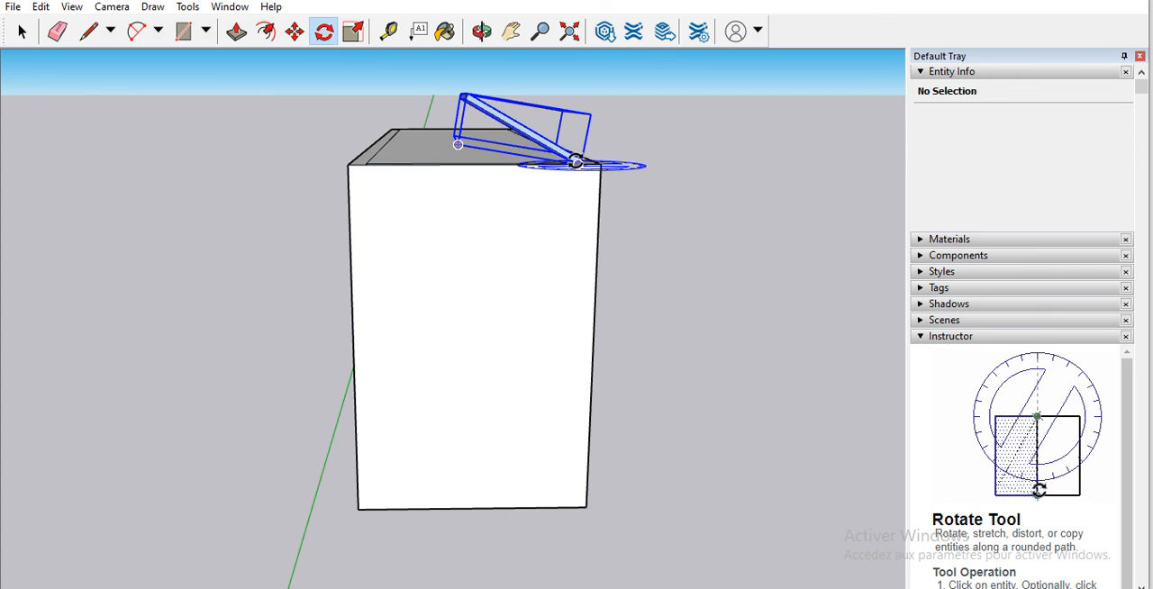
Step: Try again to rotate the steeper solar panel from its lower corner, and undo the steeper tilt
left_click(575, 161)
scroll(451, 88, "up", 5)
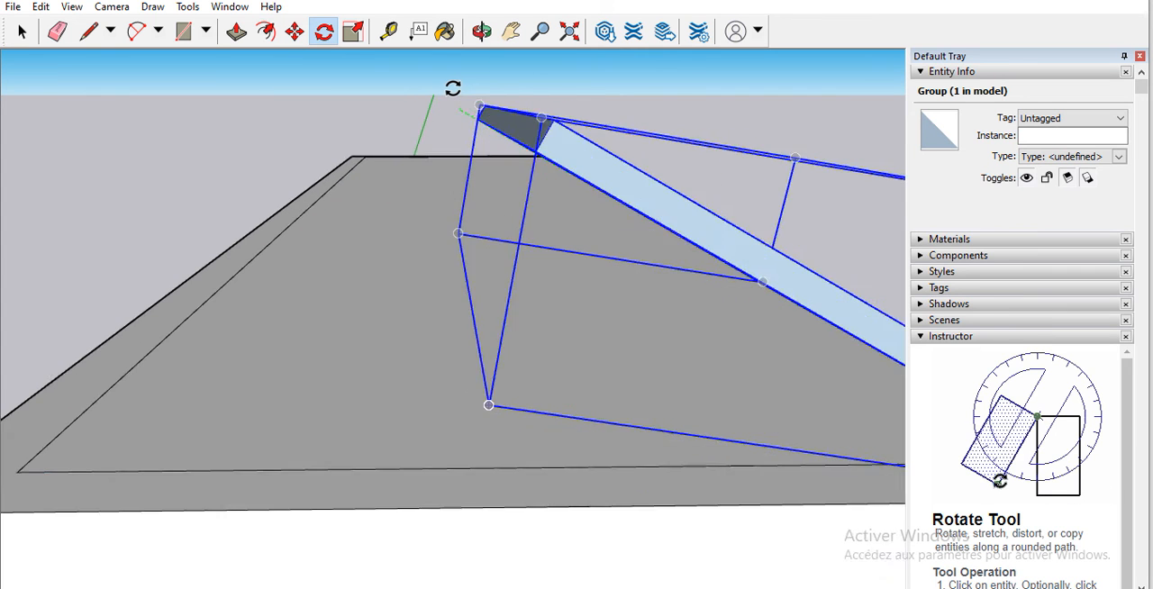
scroll(491, 128, "down", 3)
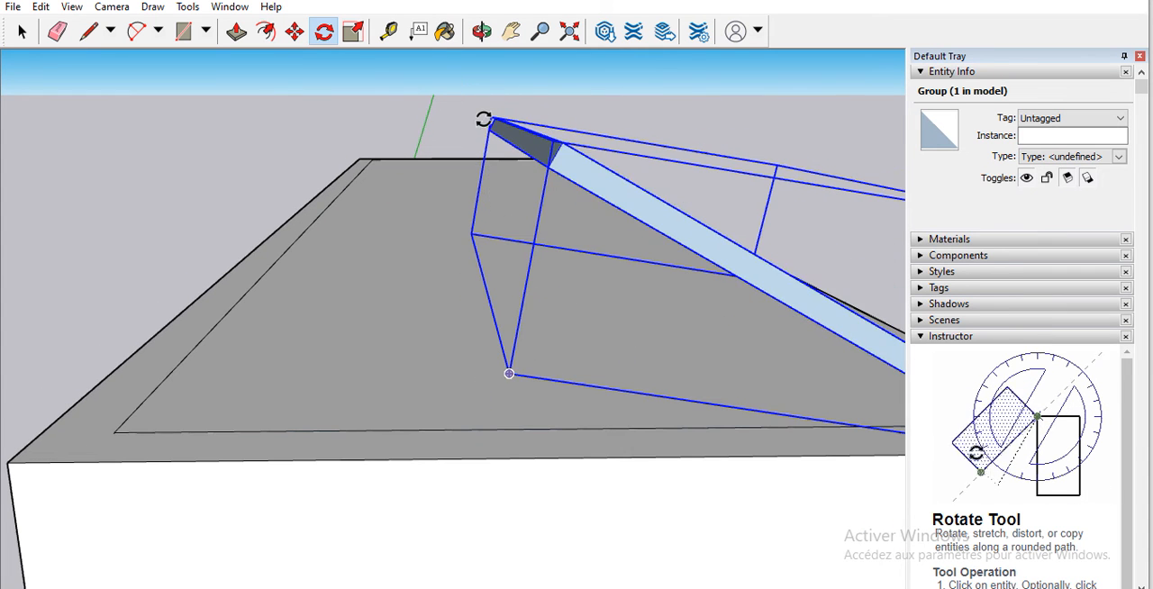
left_click(552, 160)
scroll(545, 100, "down", 3)
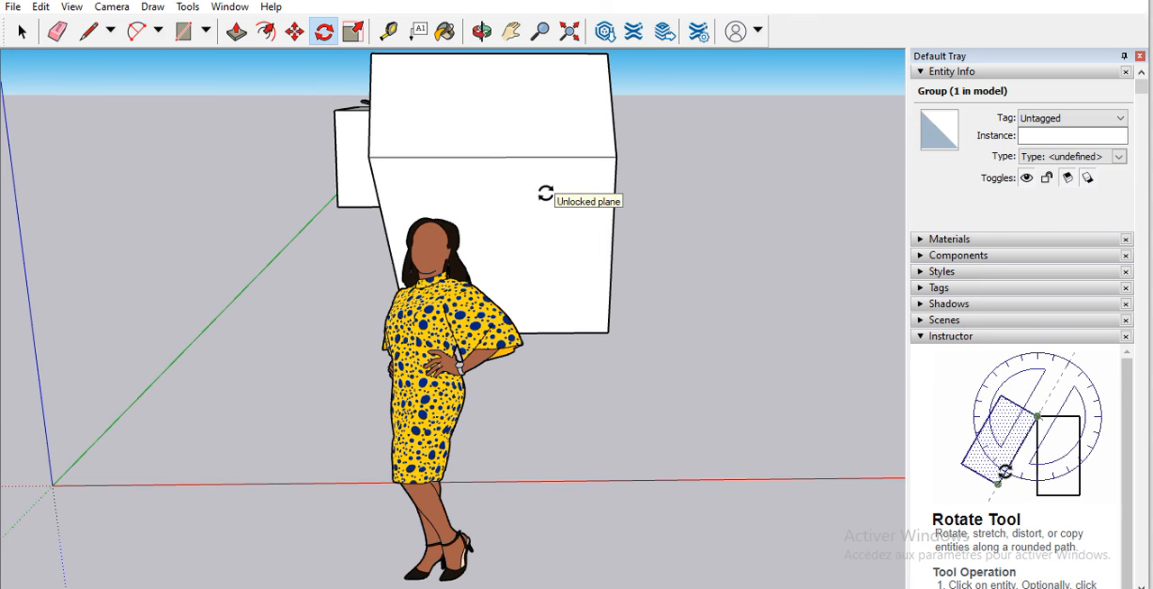
scroll(727, 188, "down", 4)
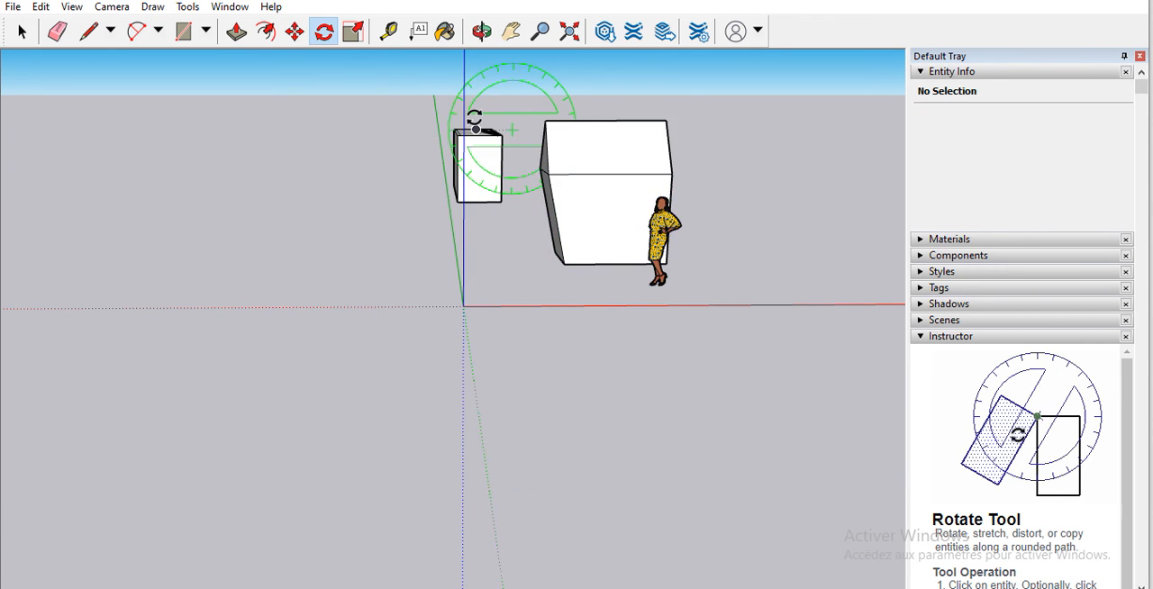
Step: Try to swing the shallower solar panel around its lower corner, and undo the rotations back to the panel's original tilt
scroll(474, 118, "up", 6)
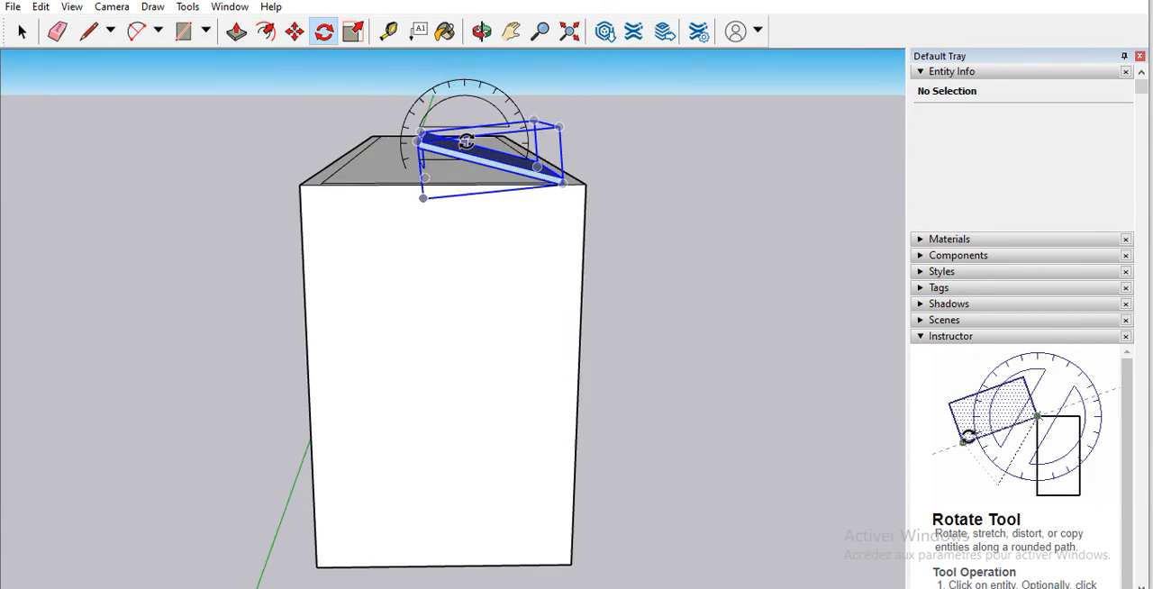
scroll(466, 141, "up", 4)
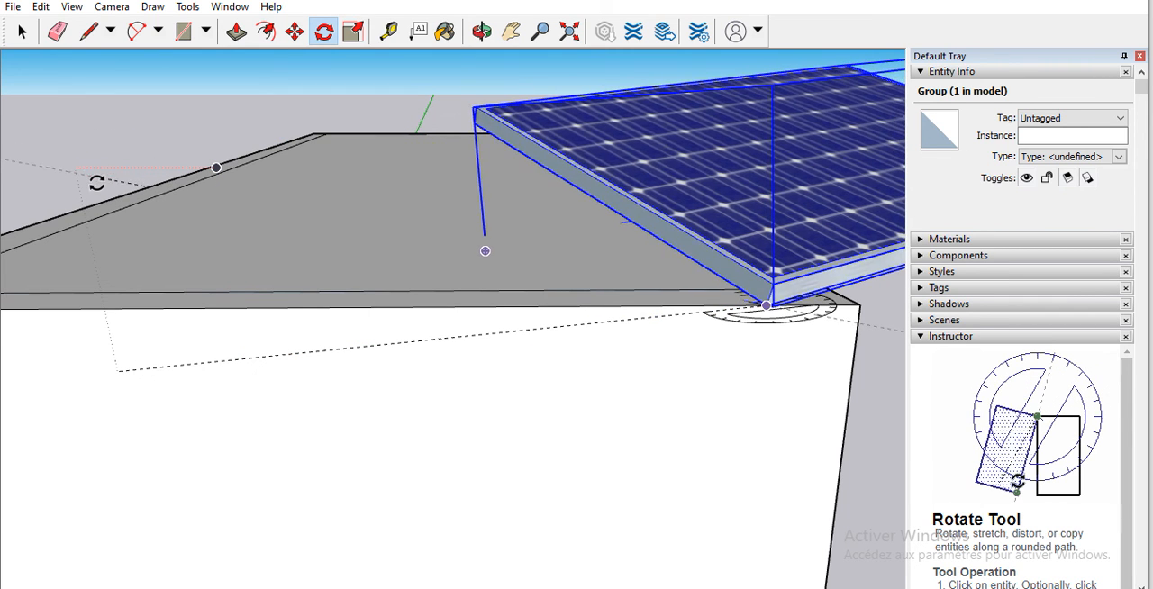
left_click(134, 218)
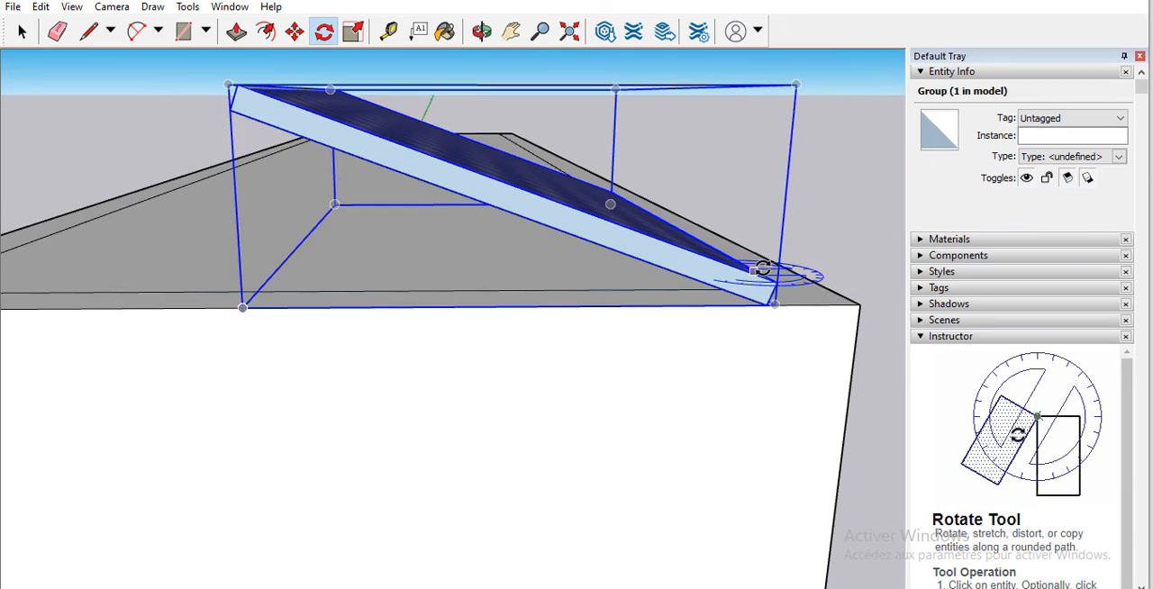
scroll(758, 269, "down", 3)
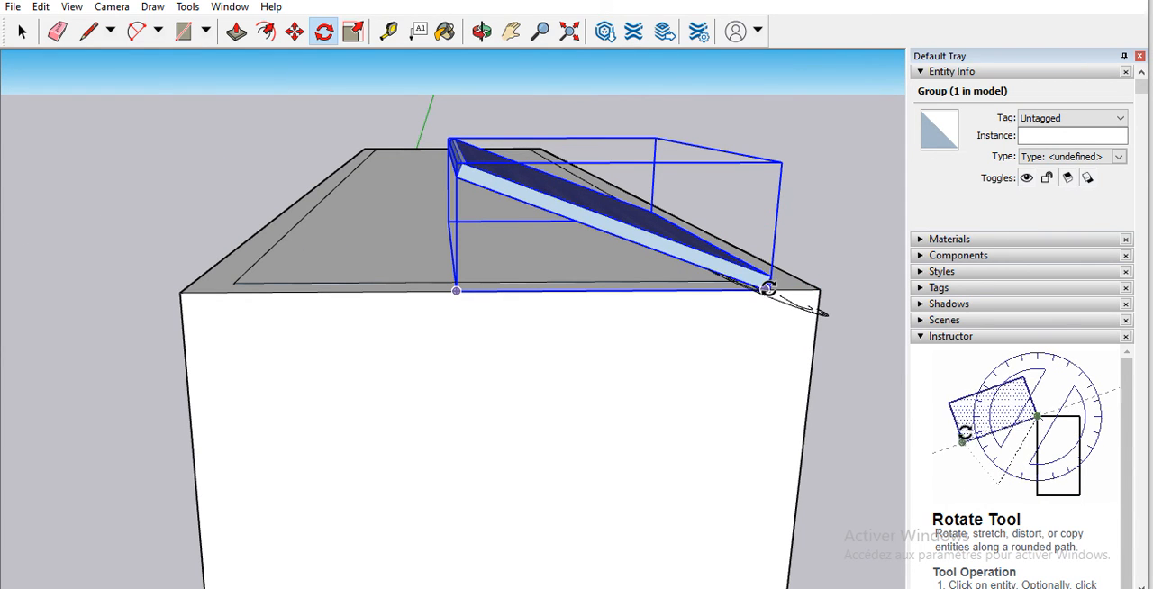
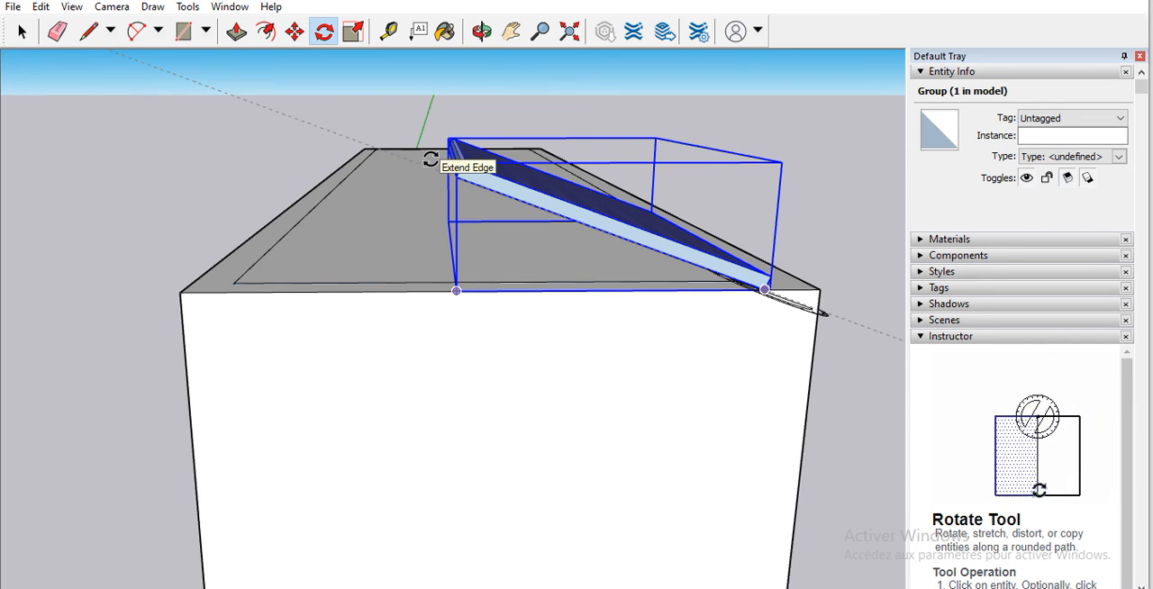
Step: Undo the last rotation of the solar panel and the moves that placed it on the flat roof
key("ctrl+z")
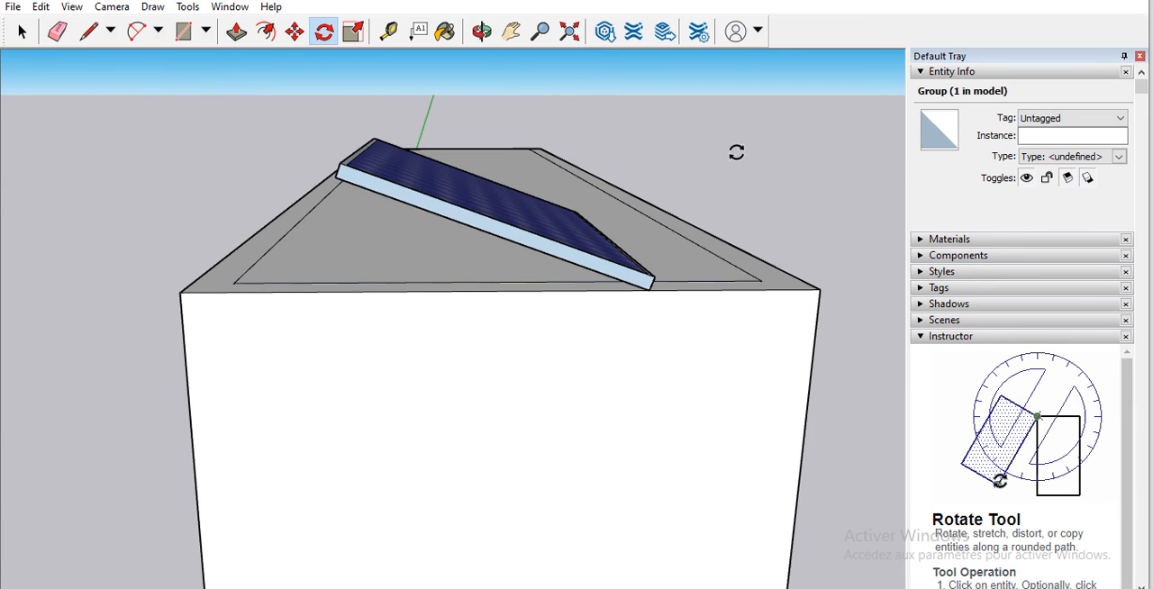
scroll(736, 153, "down", 5)
scroll(678, 190, "up", 4)
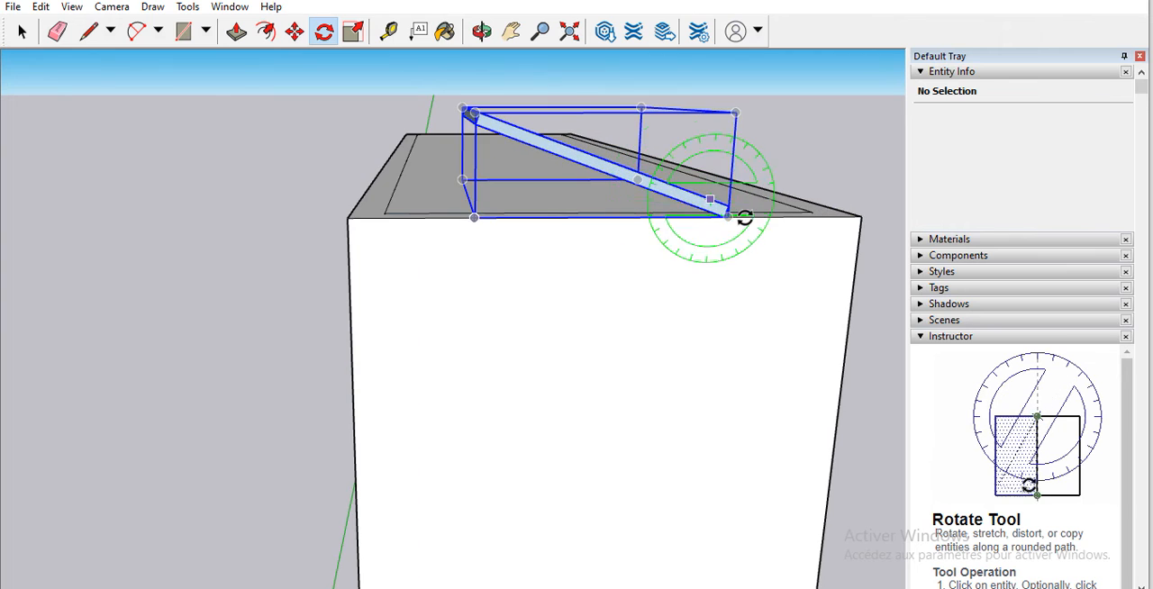
scroll(712, 208, "down", 5)
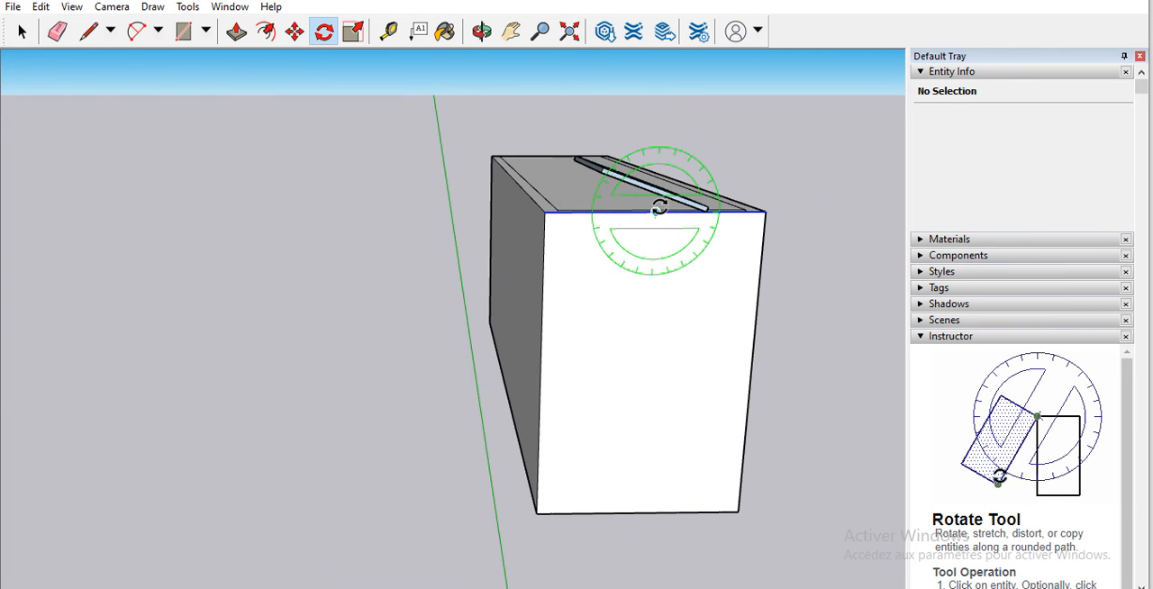
key("ctrl+z")
key("ctrl+z")
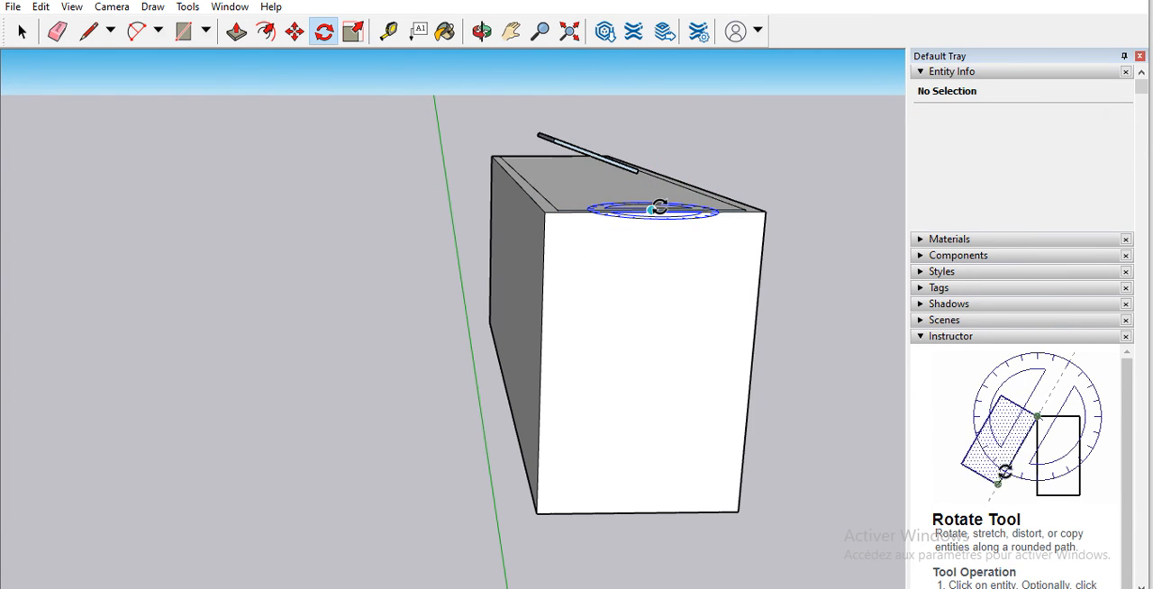
key("ctrl+z")
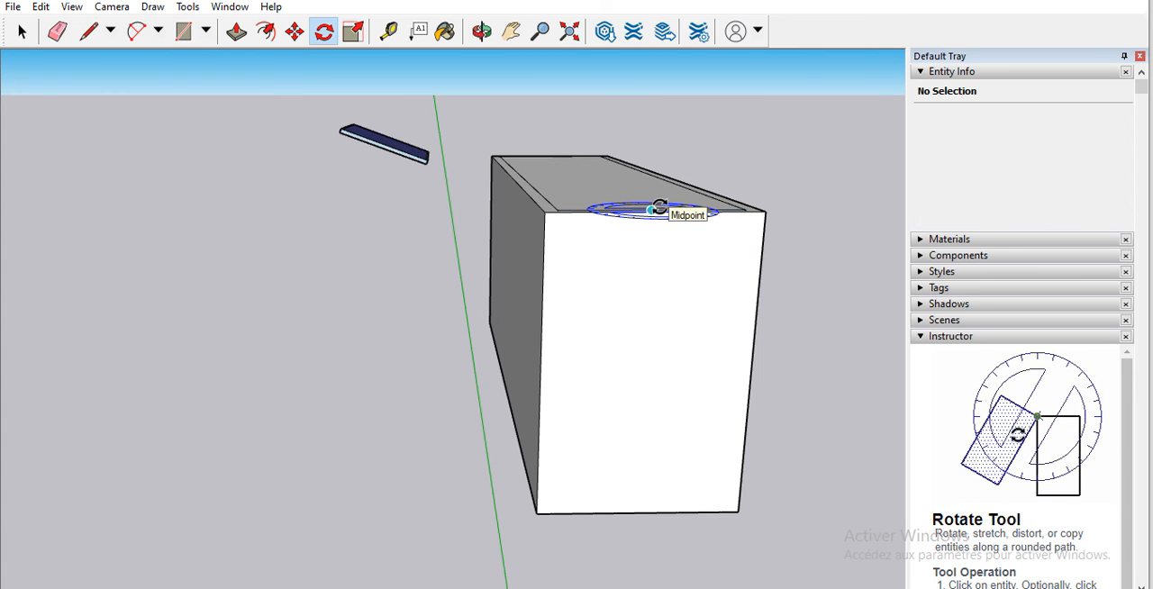
Step: Move the tilted solar panel from beside the building onto the far end of the flat roof
scroll(562, 173, "down", 3)
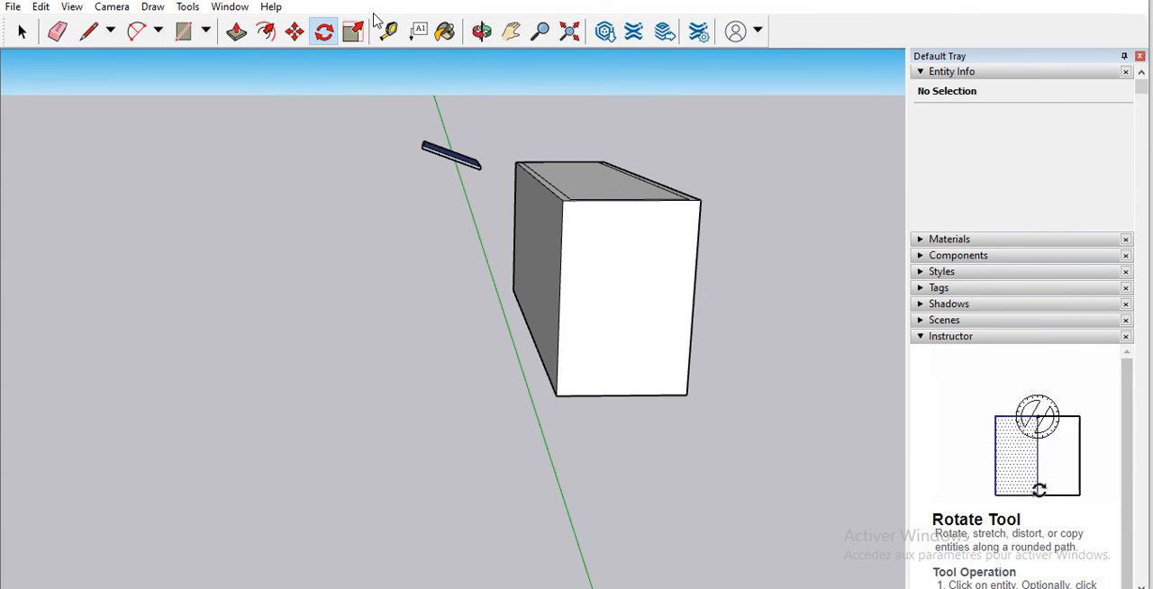
left_click(480, 34)
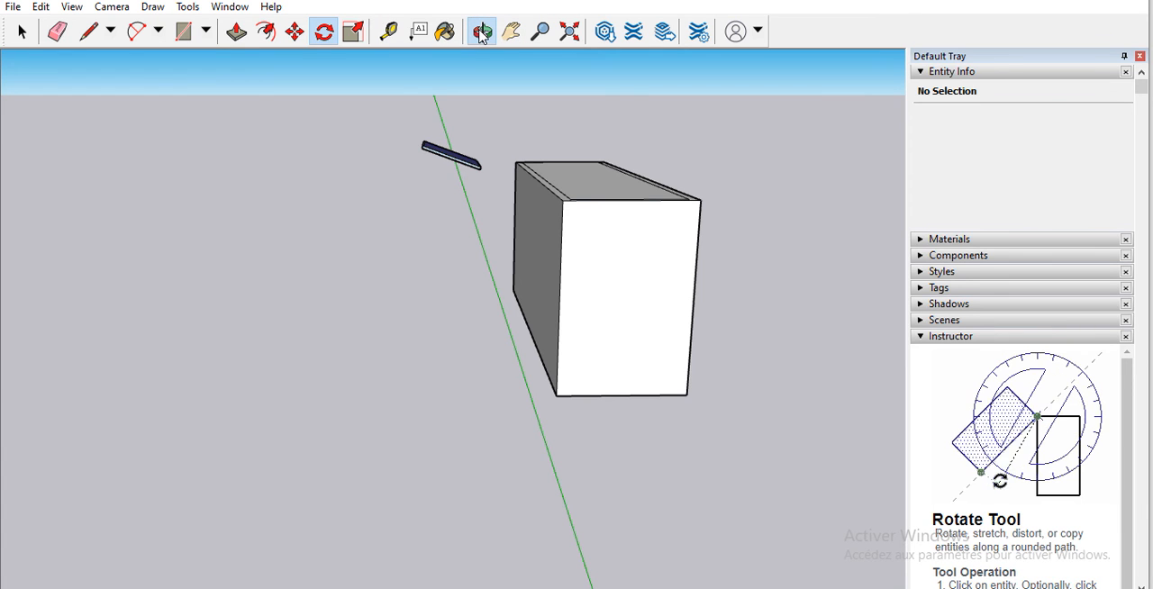
left_click_drag(378, 198, 609, 272)
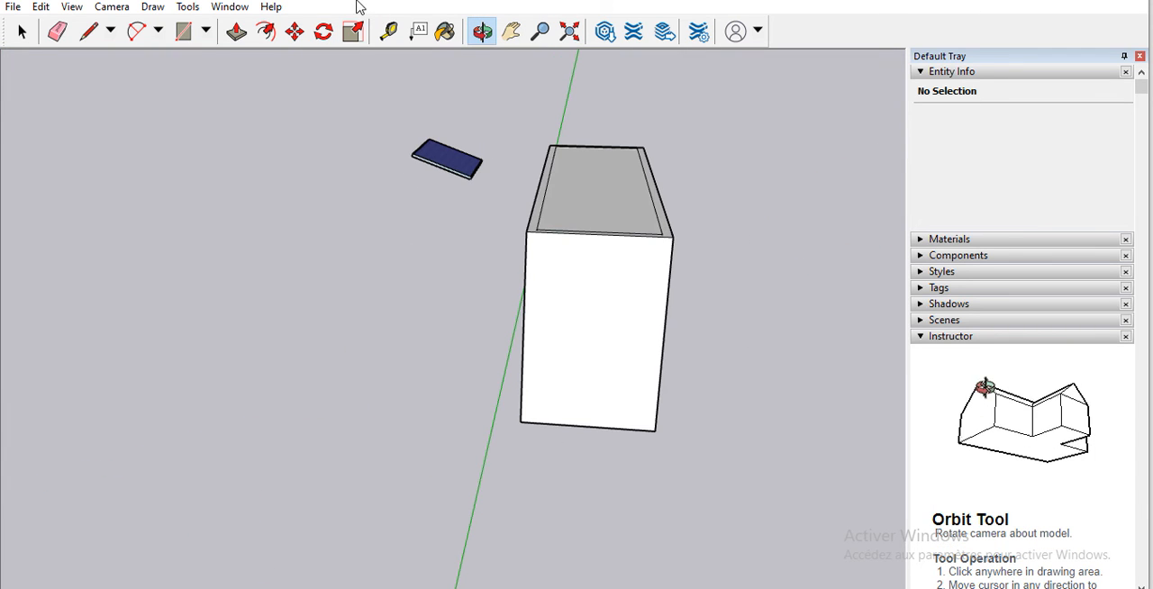
left_click(295, 32)
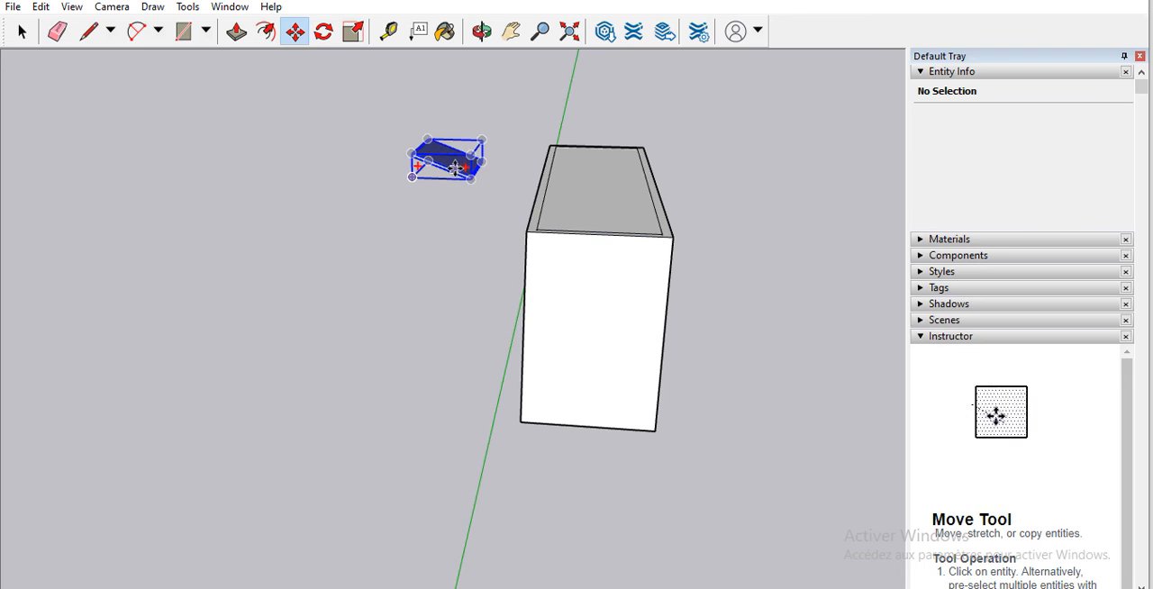
left_click_drag(477, 170, 622, 182)
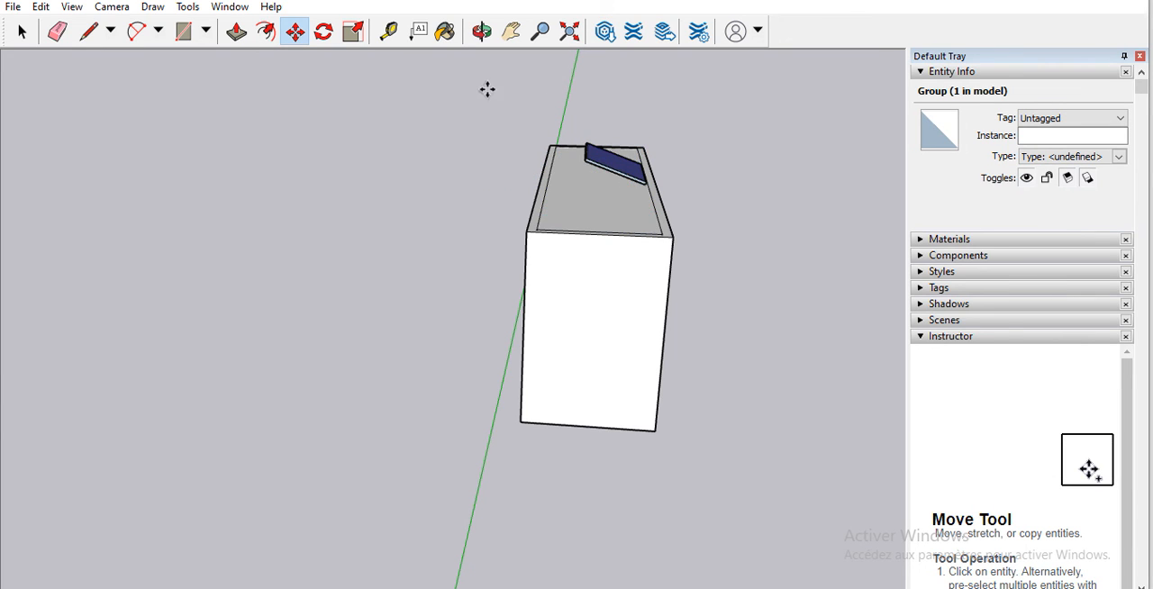
scroll(630, 167, "up", 3)
scroll(665, 175, "up", 4)
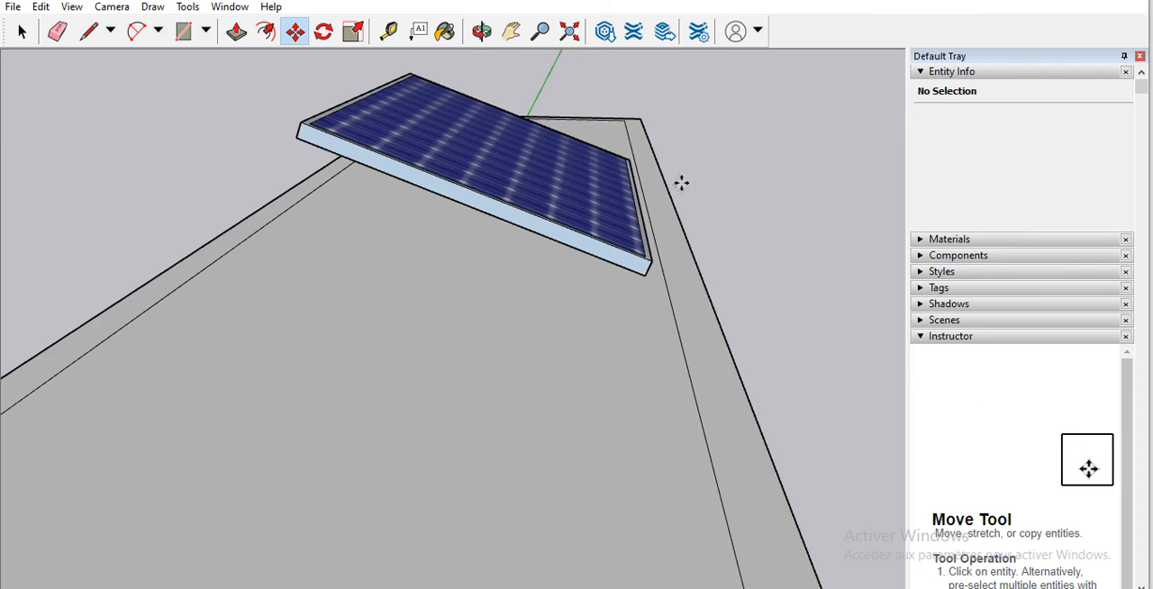
scroll(684, 184, "down", 5)
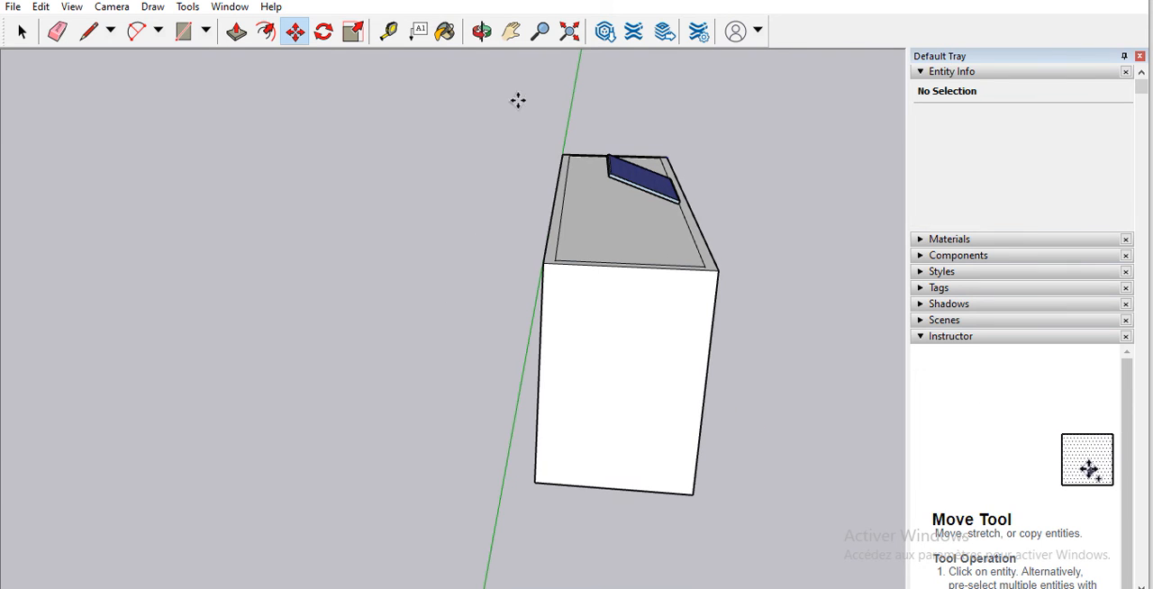
Step: Try to rotate the tilted solar panel about its lower corner in an inclined plane
left_click(324, 31)
scroll(667, 156, "up", 4)
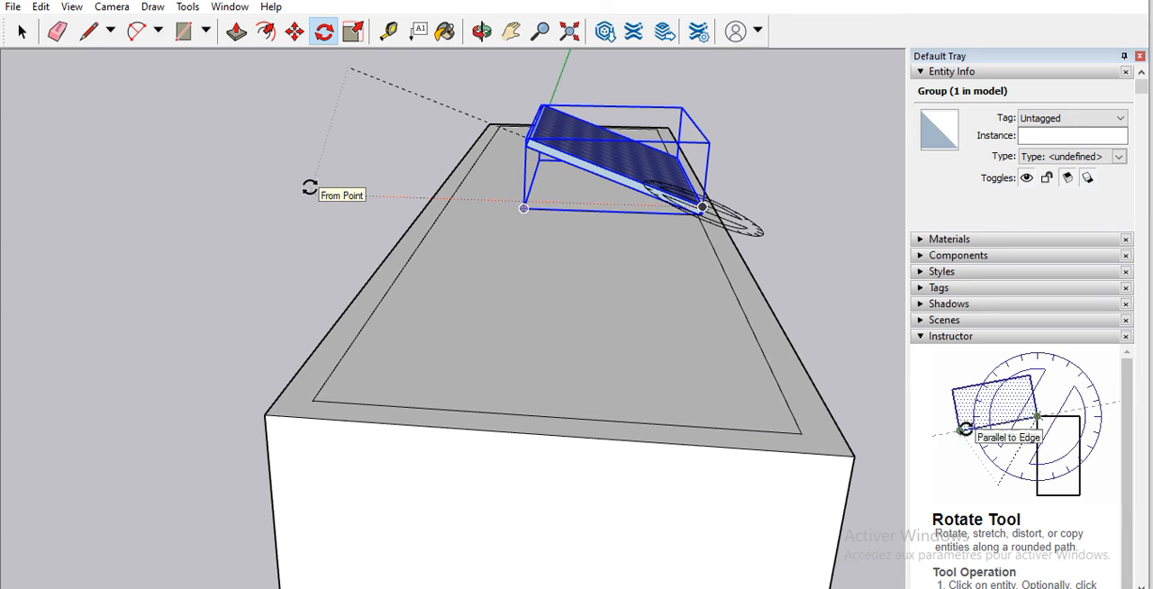
scroll(318, 181, "down", 3)
scroll(318, 181, "down", 6)
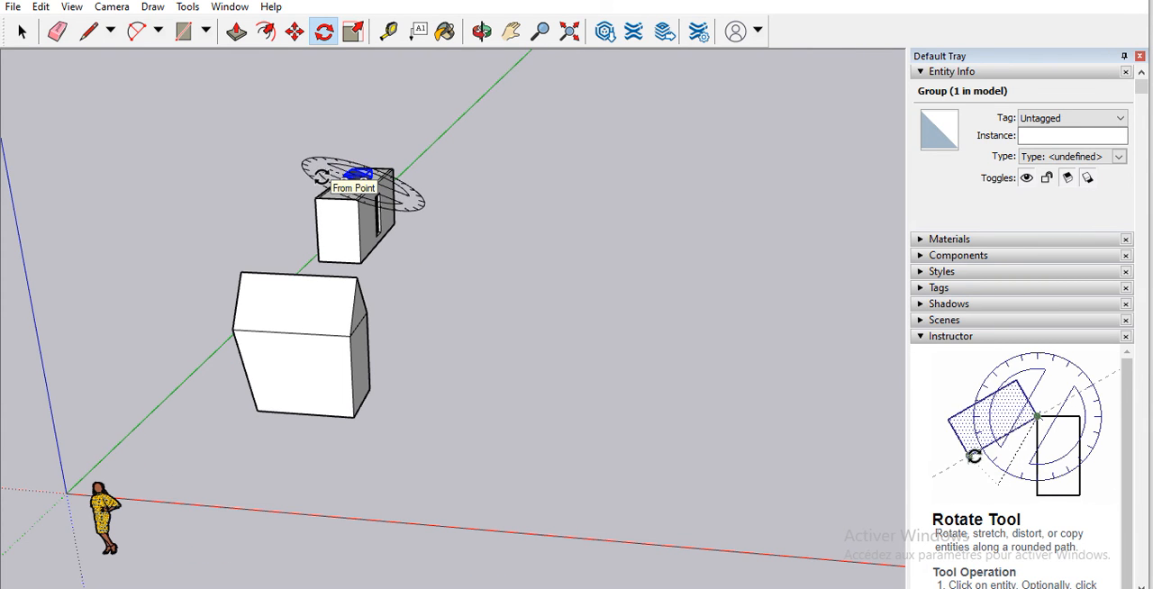
scroll(347, 154, "up", 10)
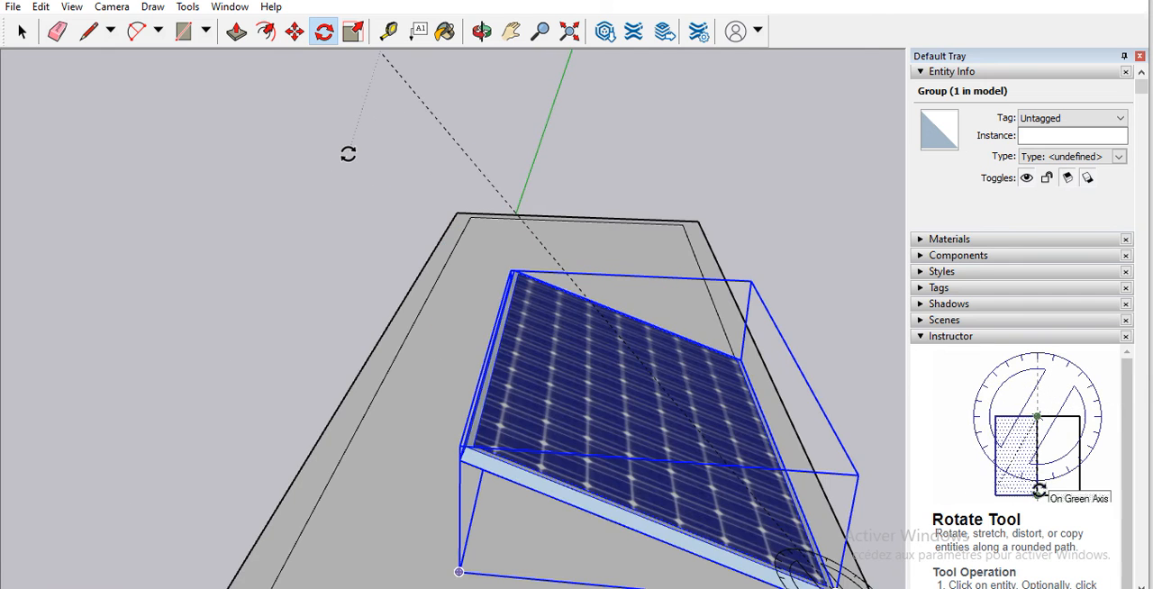
scroll(359, 151, "down", 5)
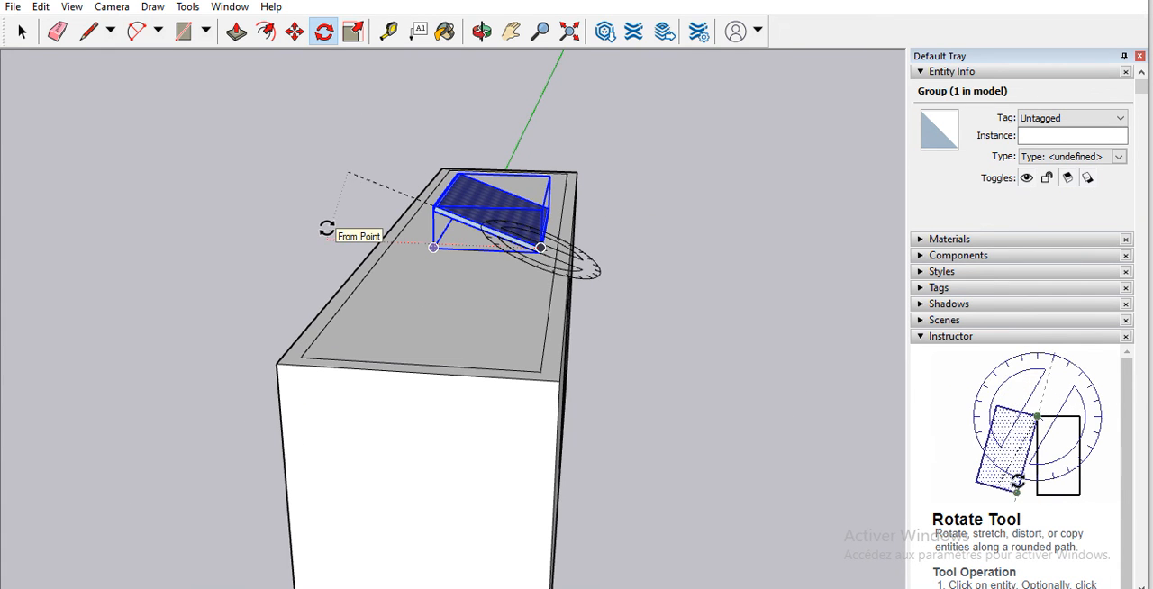
scroll(314, 212, "up", 5)
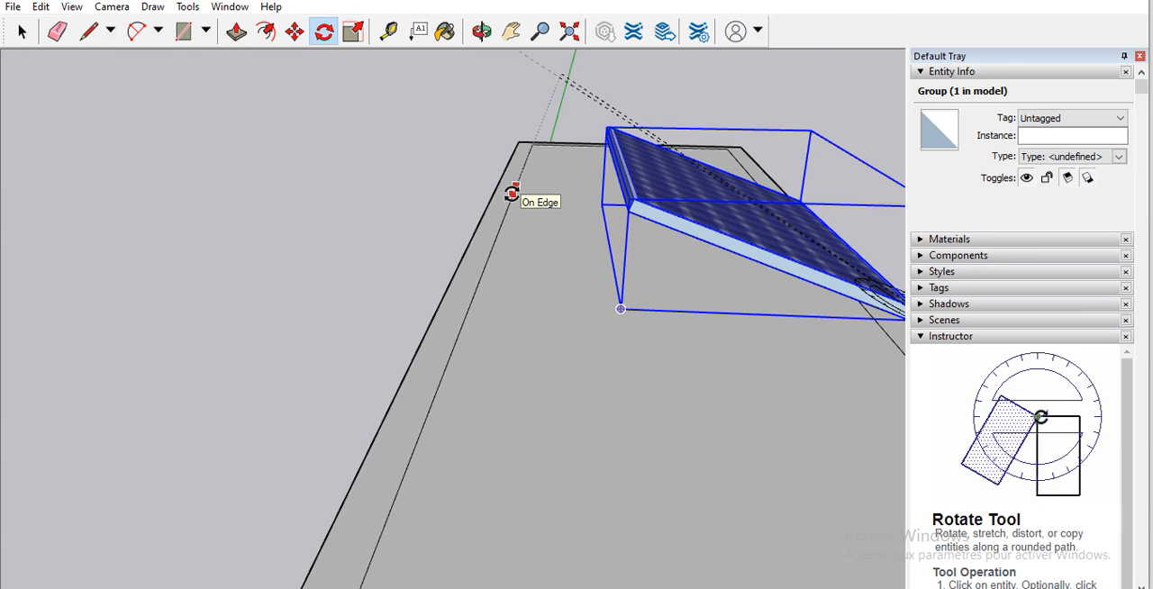
scroll(511, 194, "down", 6)
scroll(520, 72, "up", 5)
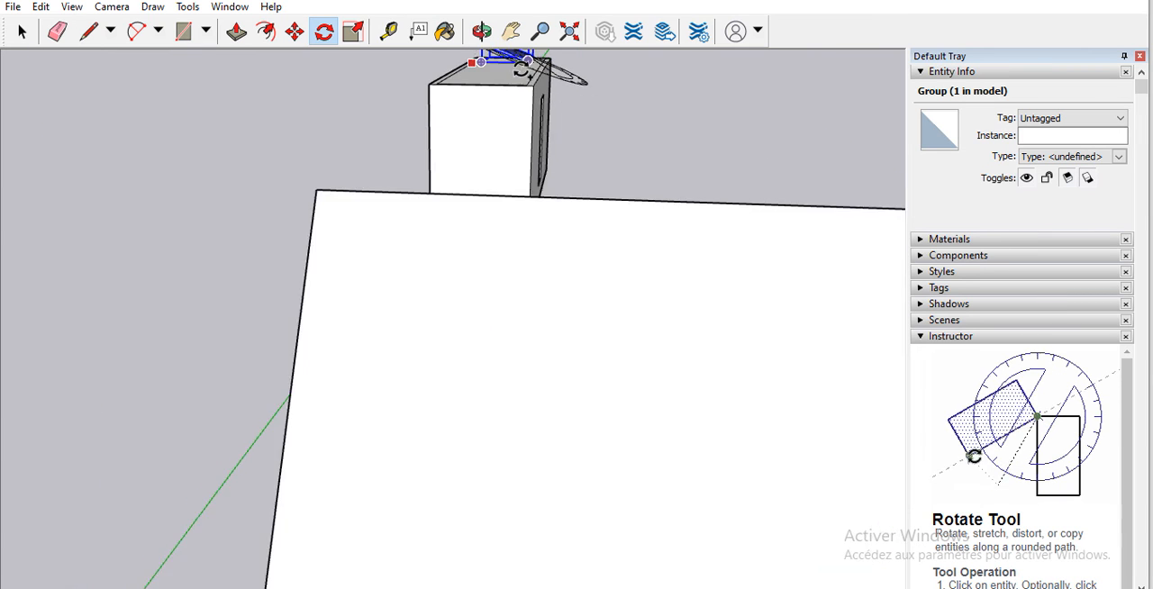
scroll(257, 69, "down", 3)
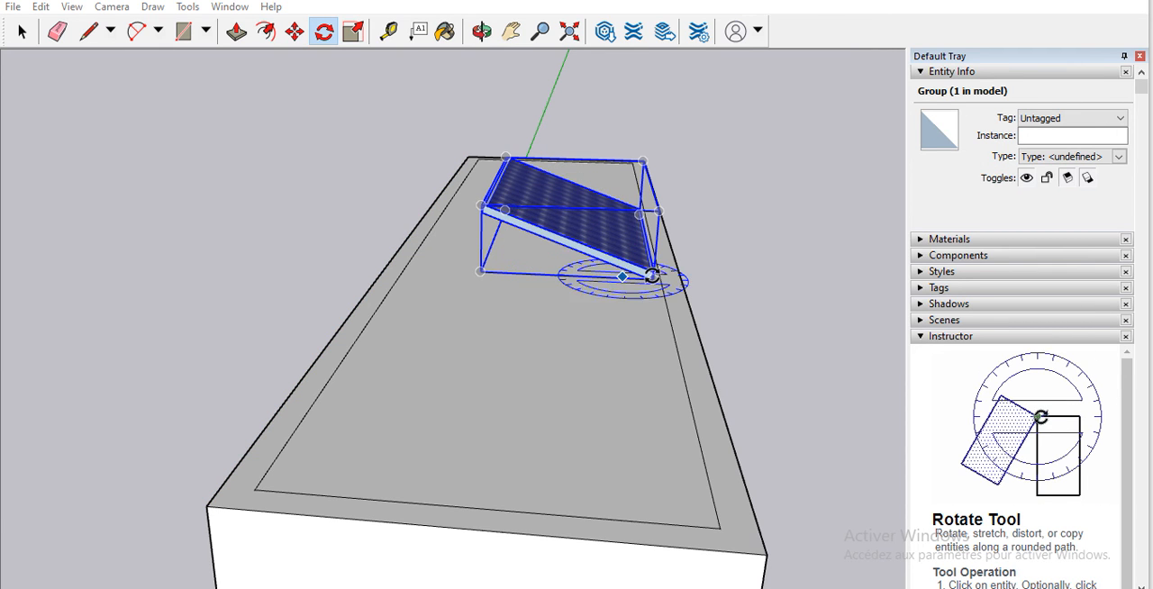
scroll(641, 276, "up", 1)
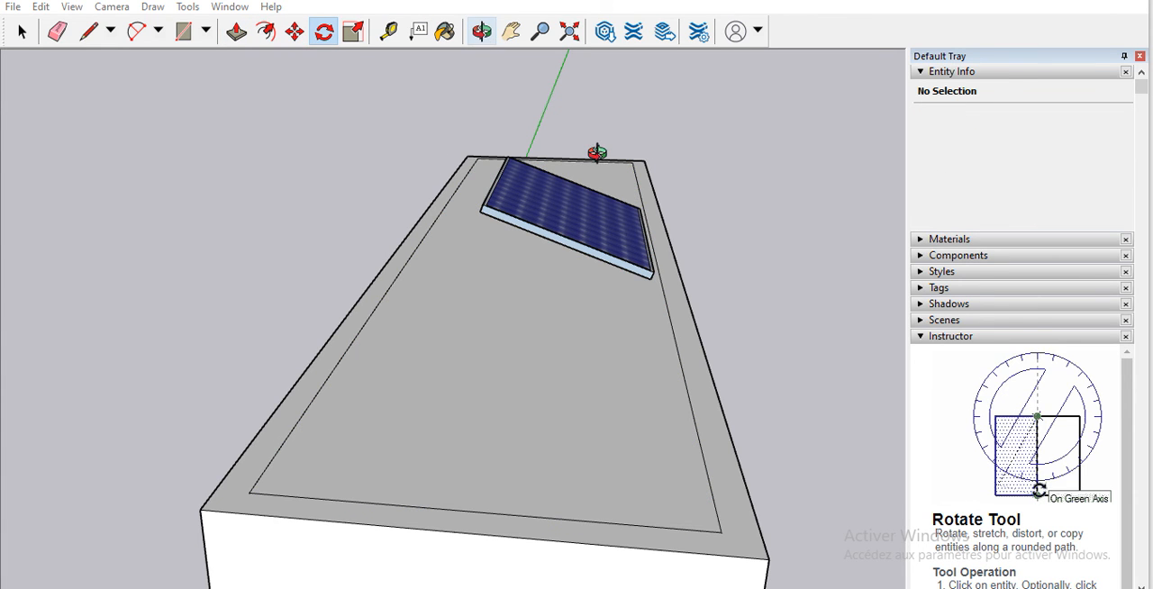
Step: Rotate the tilted solar panel in the horizontal plane about a lower-edge corner, swinging it out diagonally over the wall with the door opening
left_click_drag(596, 153, 221, 278)
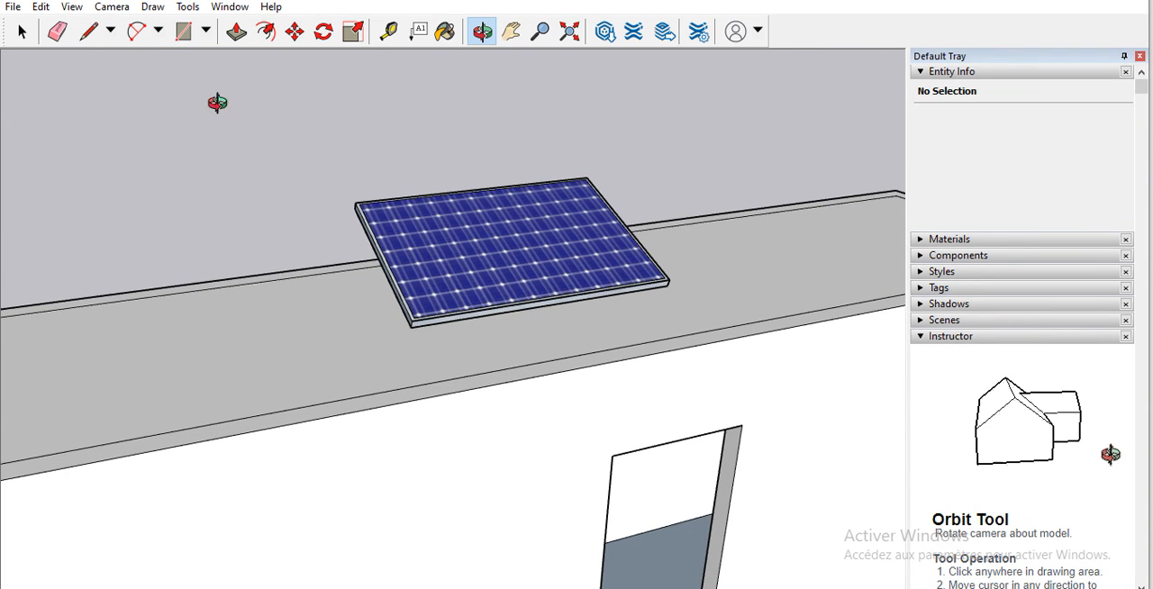
left_click(324, 33)
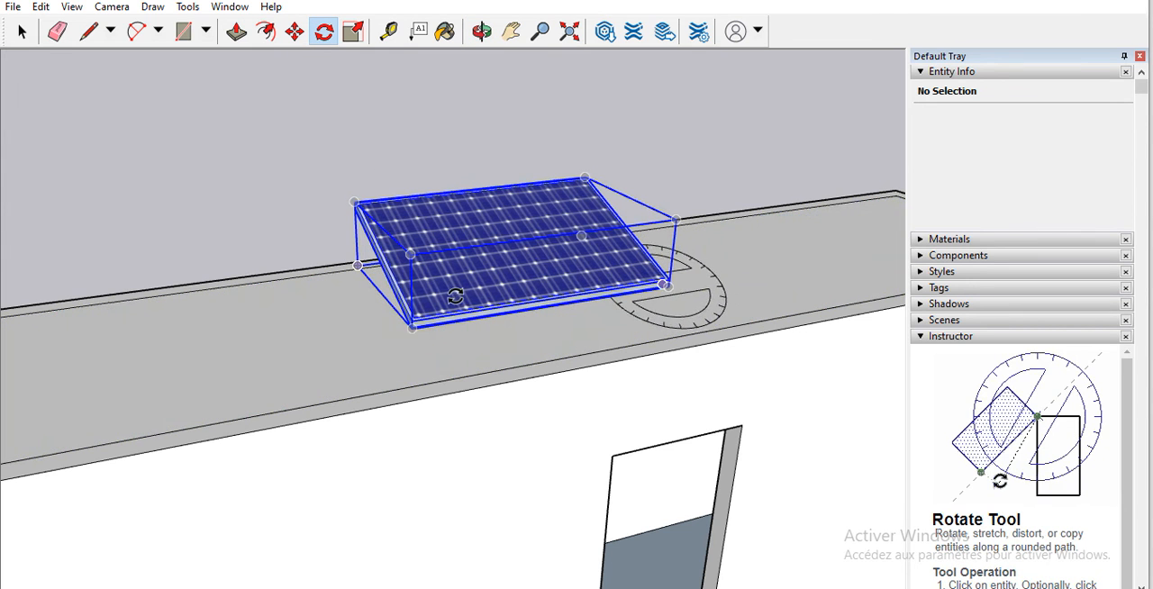
left_click(411, 322)
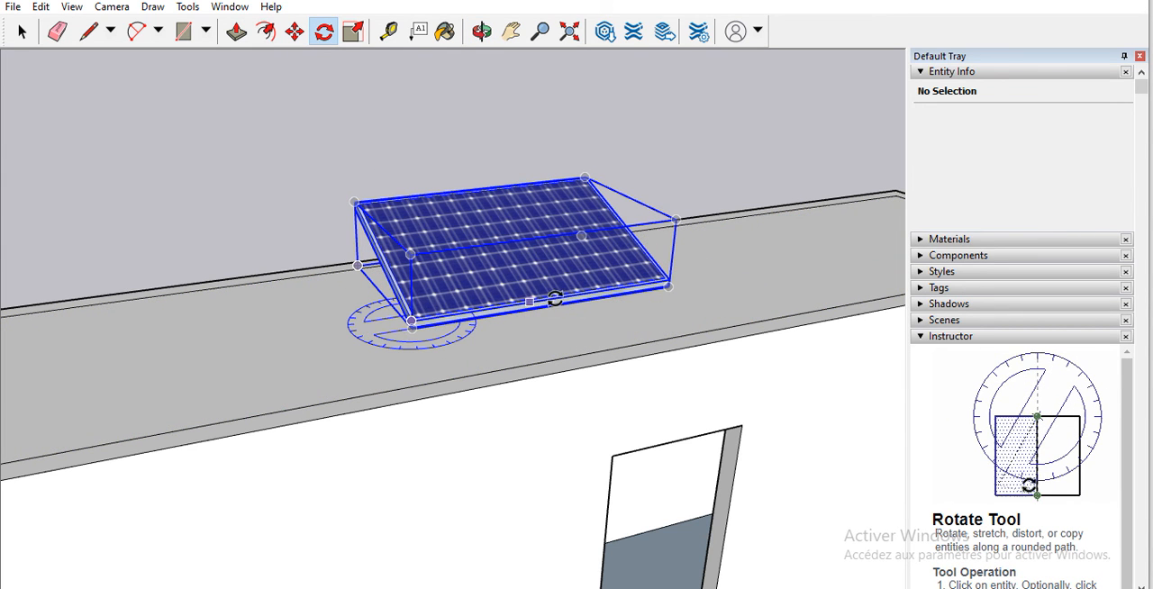
left_click(708, 274)
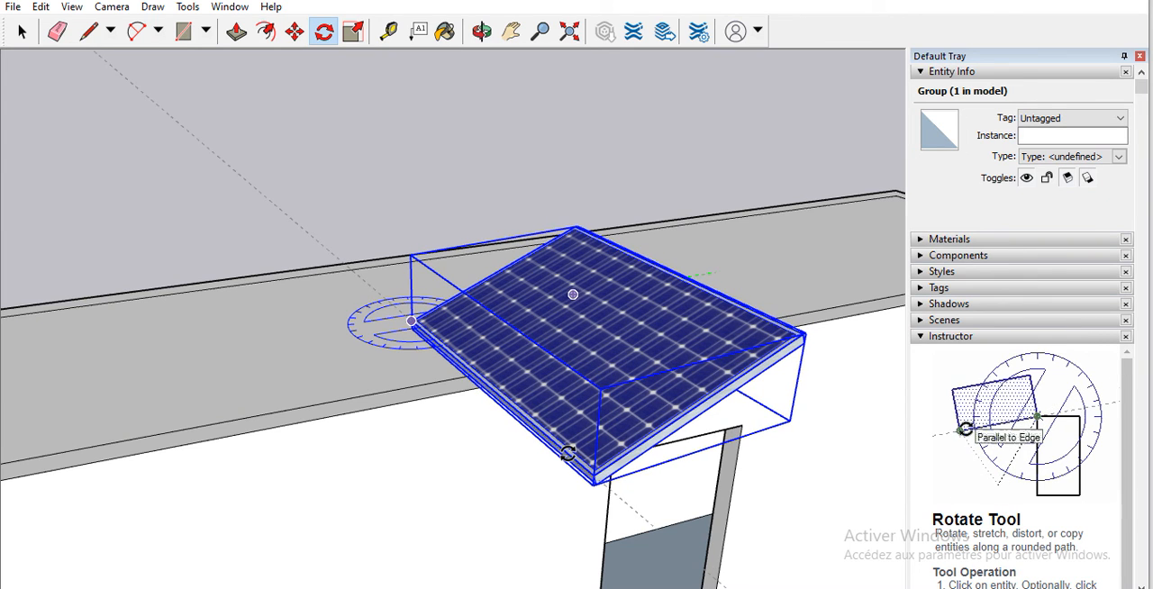
left_click(567, 453)
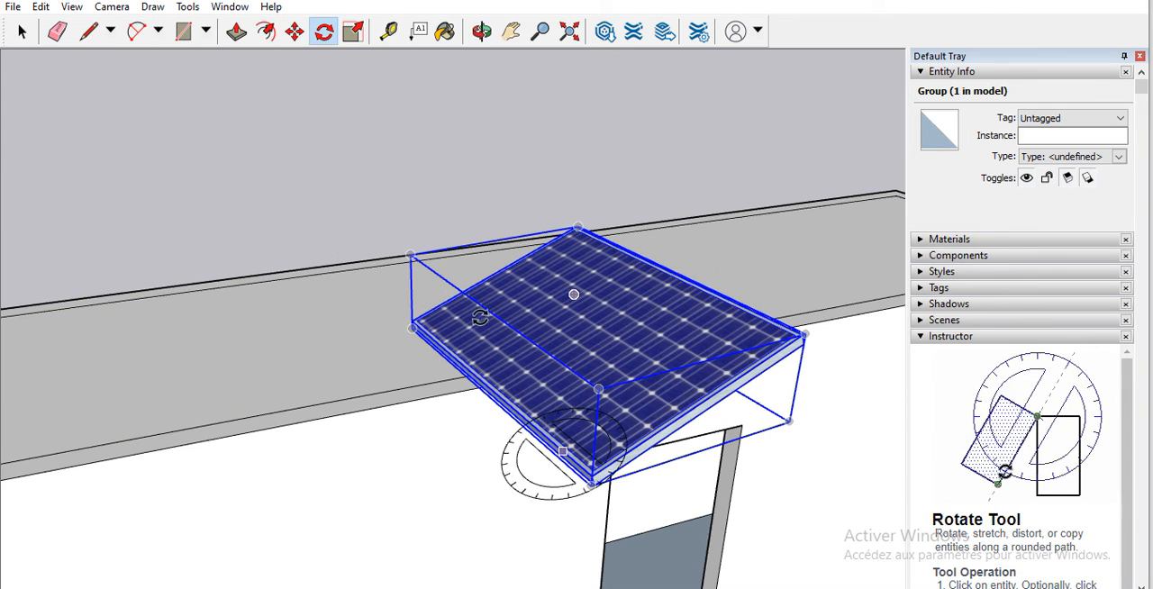
Step: Move the rotated solar panel back from the building's edge so that it sits over the flat roof
left_click(295, 32)
left_click(454, 321)
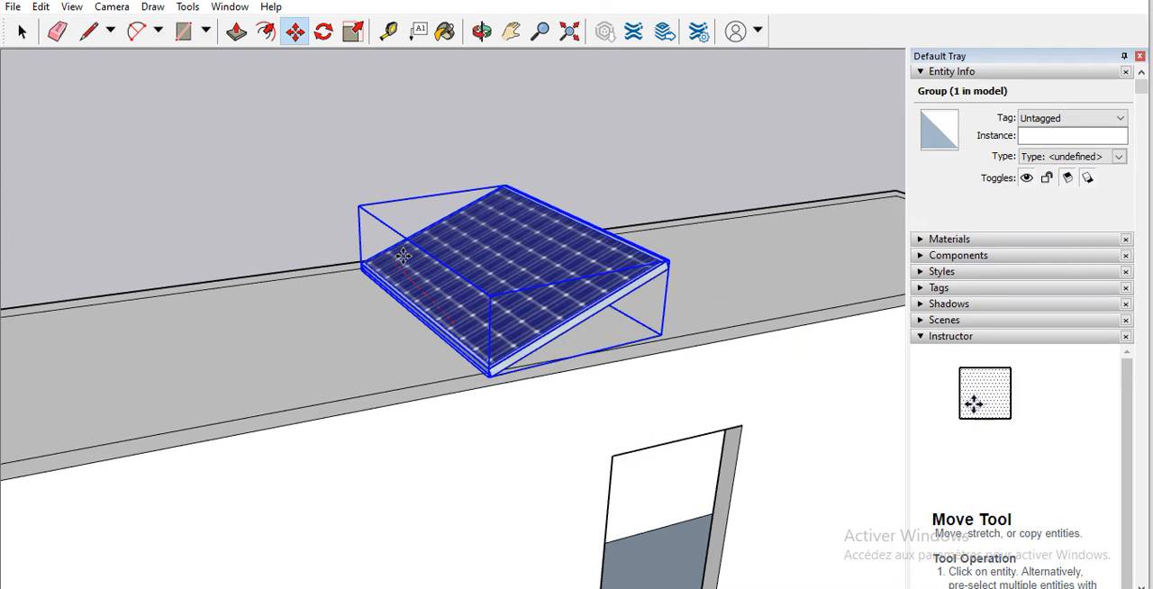
left_click(401, 255)
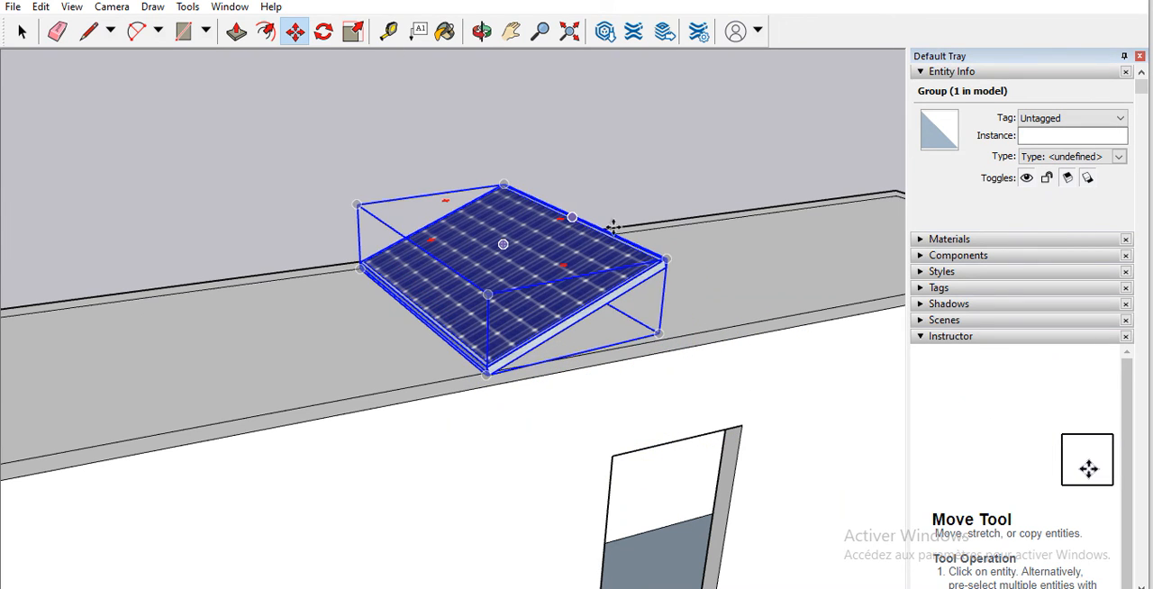
Step: Copy the solar panel along the green axis beside the original, try to place another copy, and undo the copying
scroll(651, 168, "down", 2)
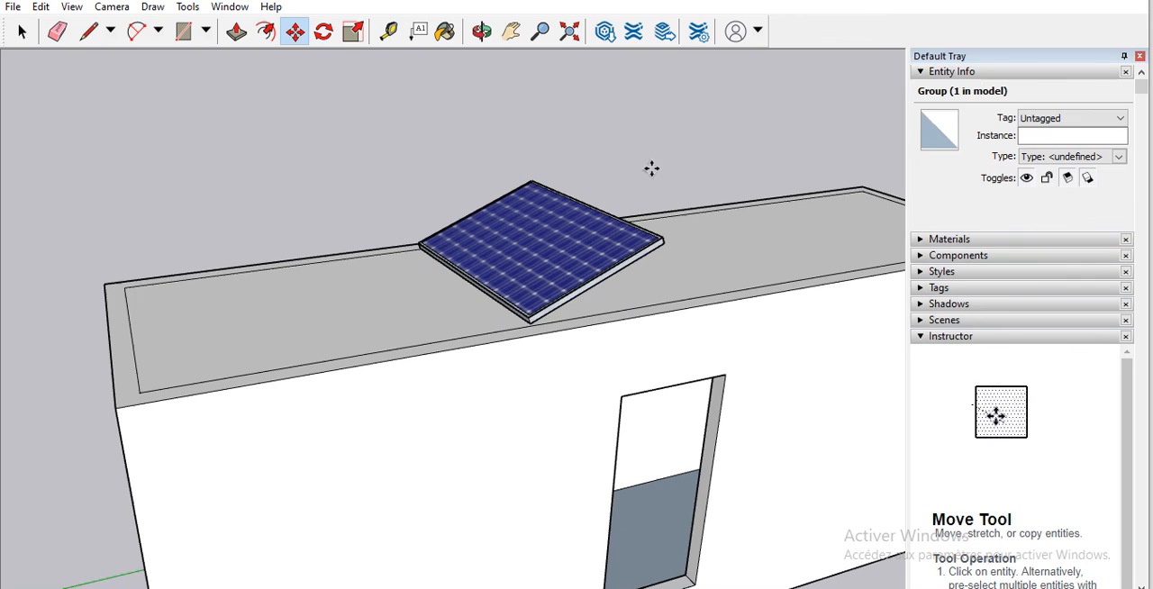
left_click(593, 249)
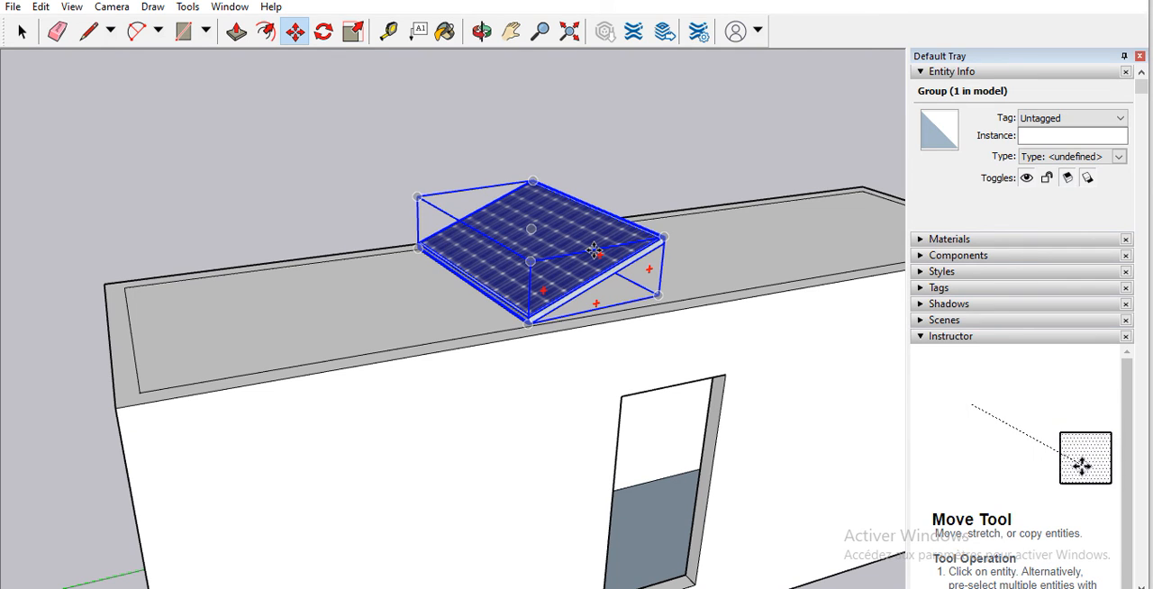
key("ctrl")
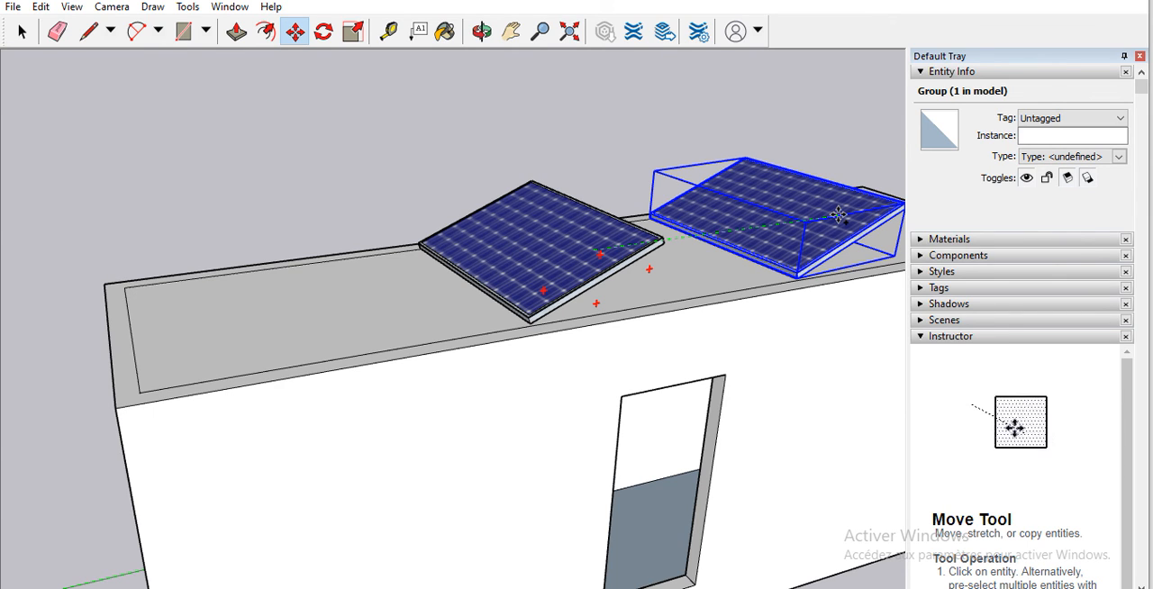
left_click(837, 215)
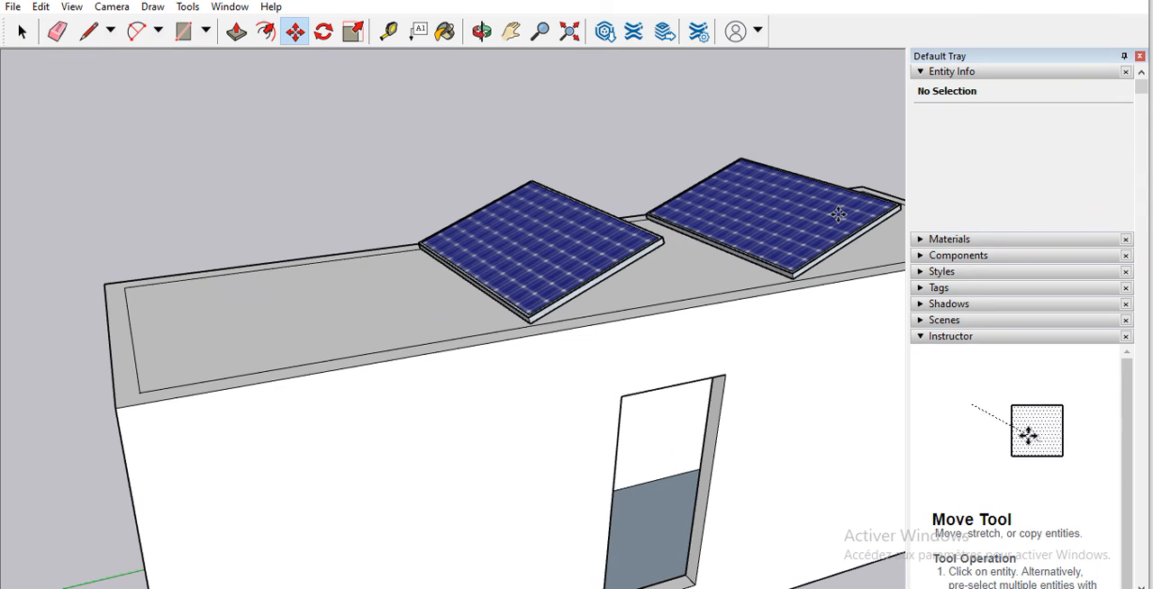
left_click(613, 260)
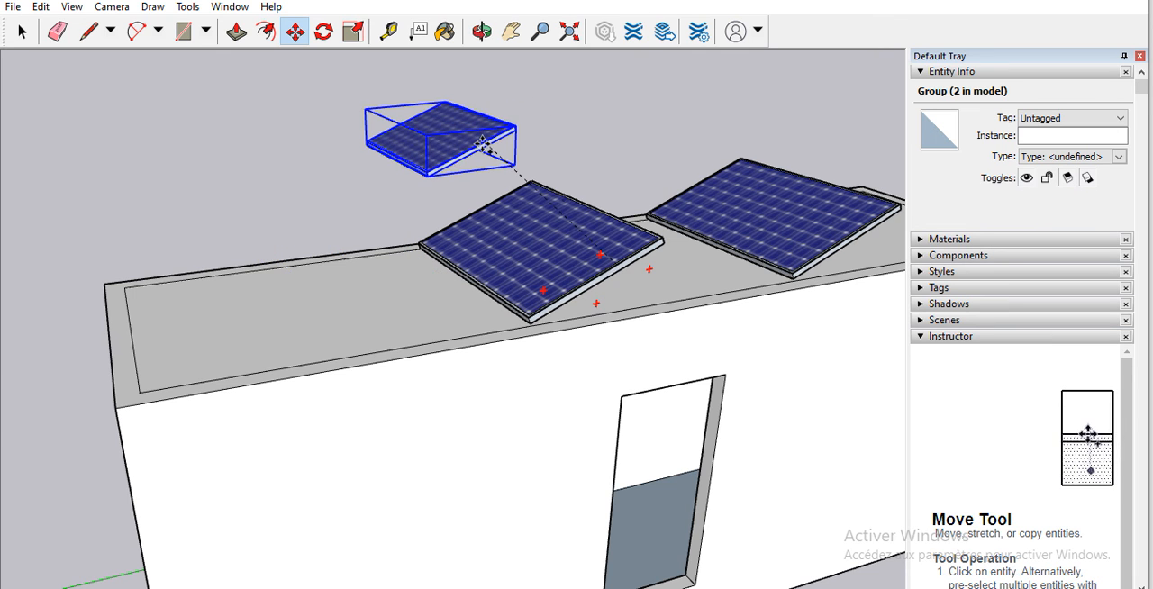
key("ctrl+z")
key("ctrl+z")
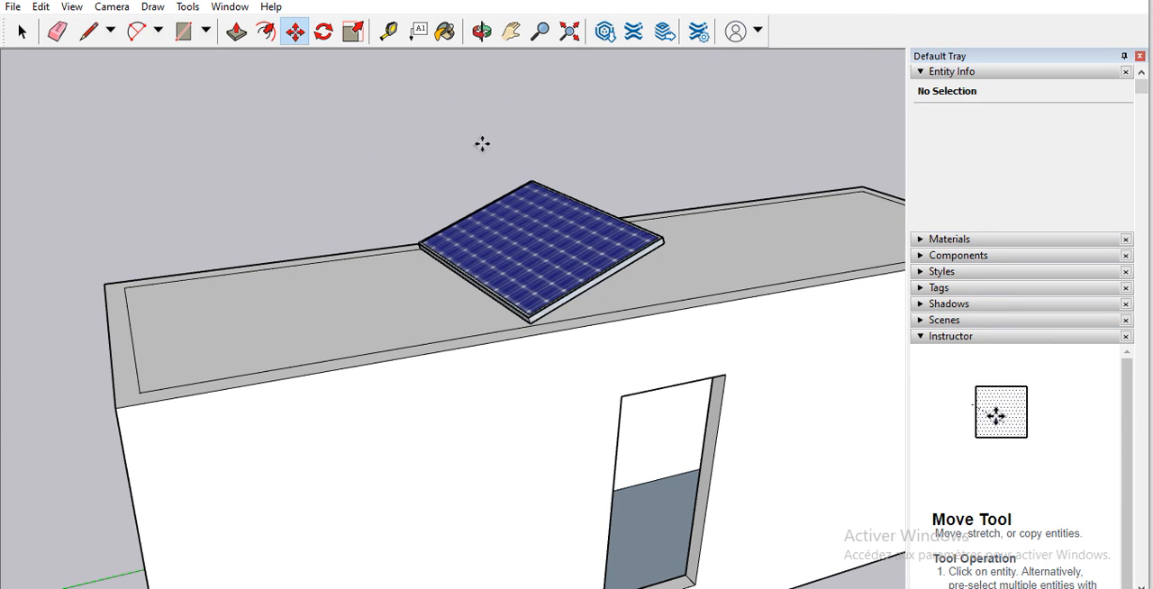
left_click(531, 231)
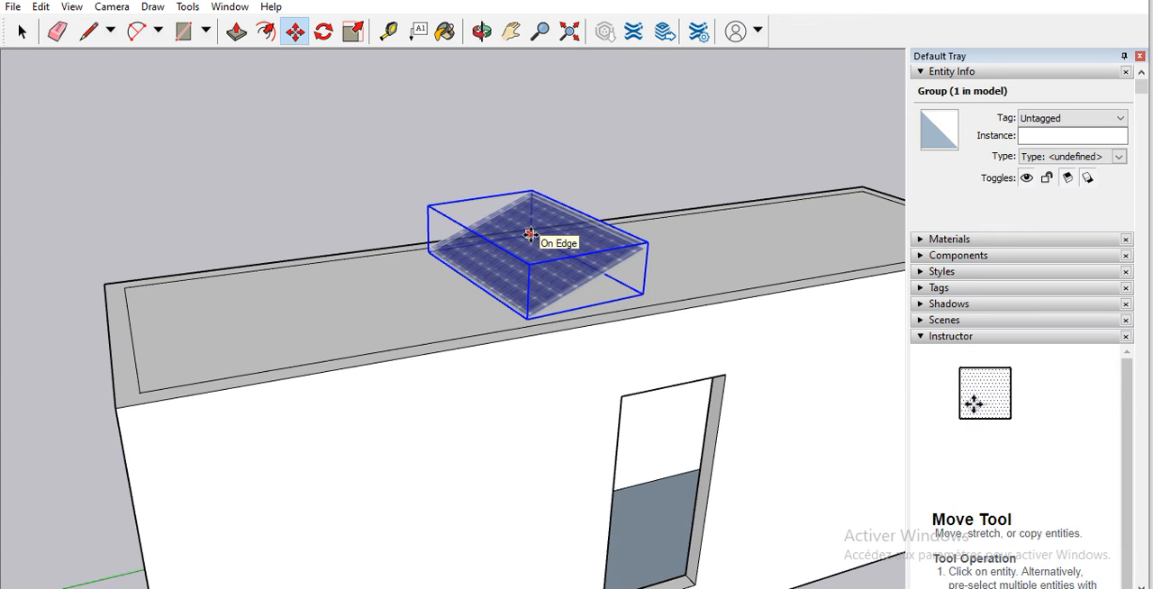
left_click(588, 234)
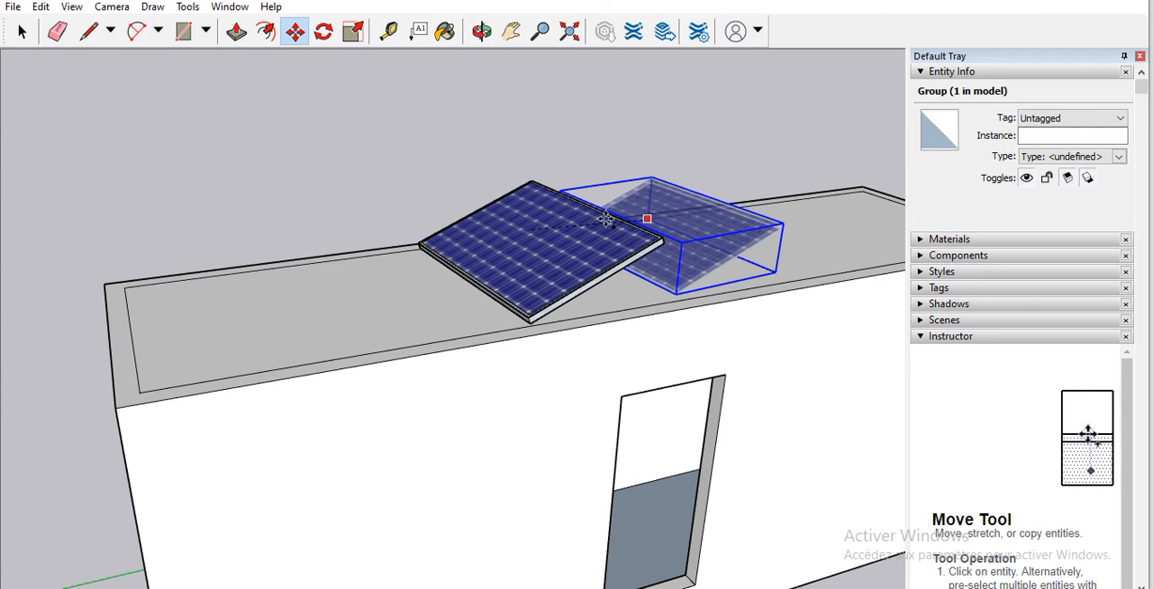
key("ctrl")
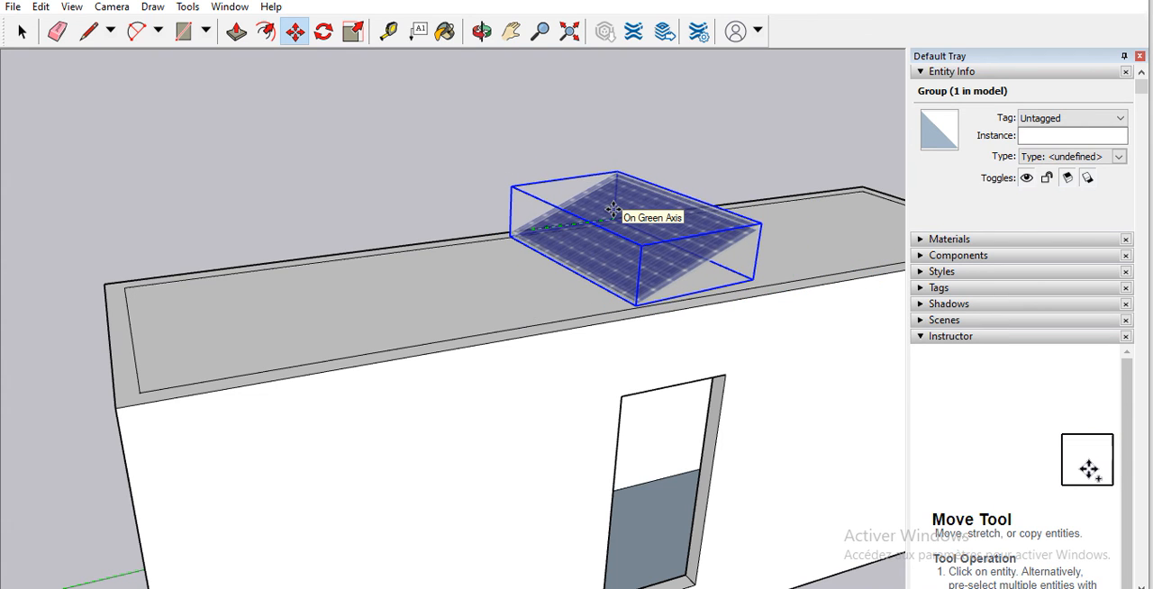
left_click(530, 228)
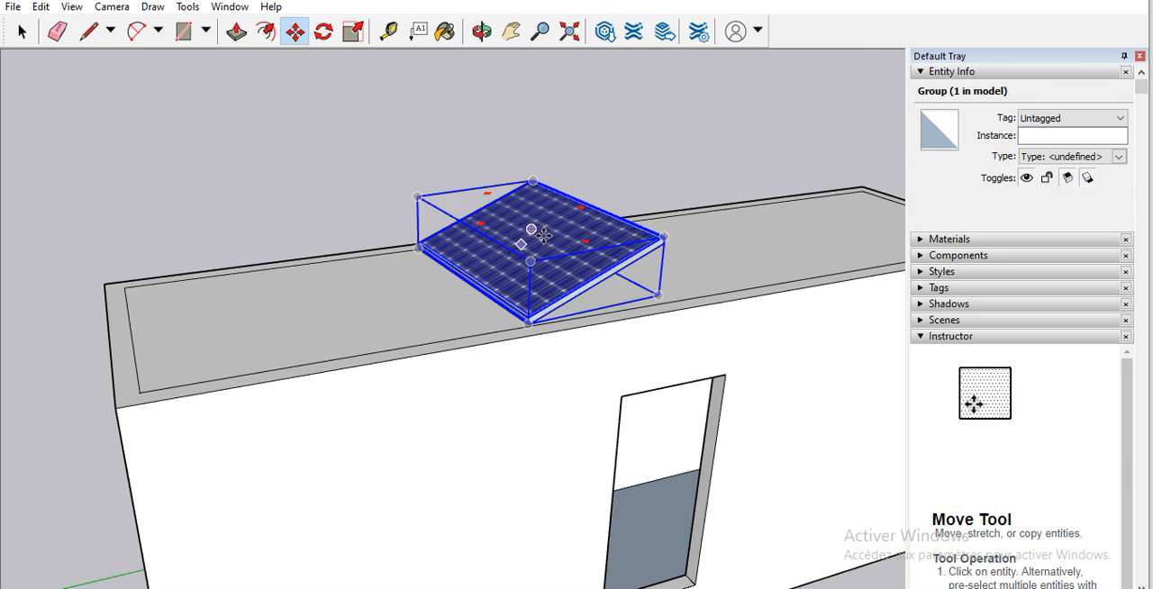
Step: Try a copy of the solar panel placed 2.00 m from the original on the roof, and undo the copy
key("ctrl")
left_click(531, 229)
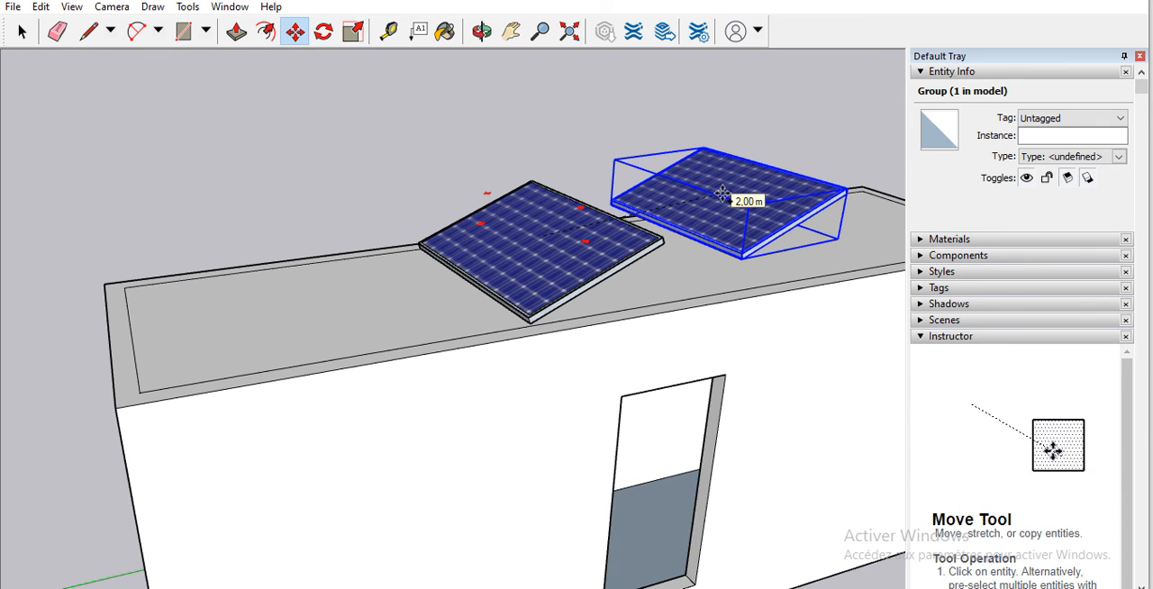
left_click(722, 193)
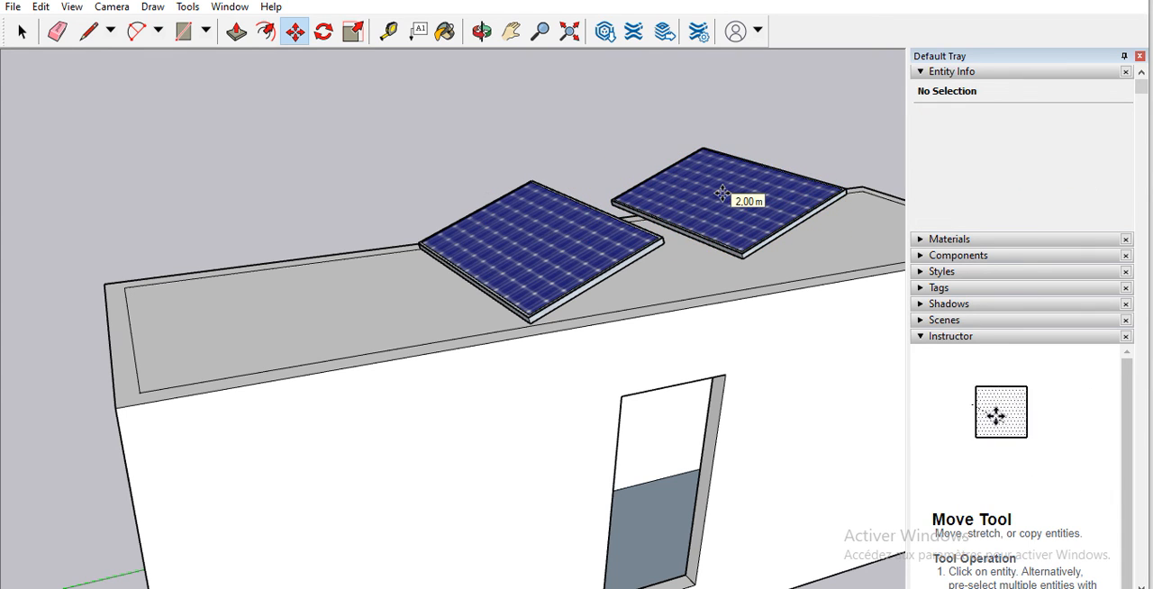
scroll(775, 271, "down", 2)
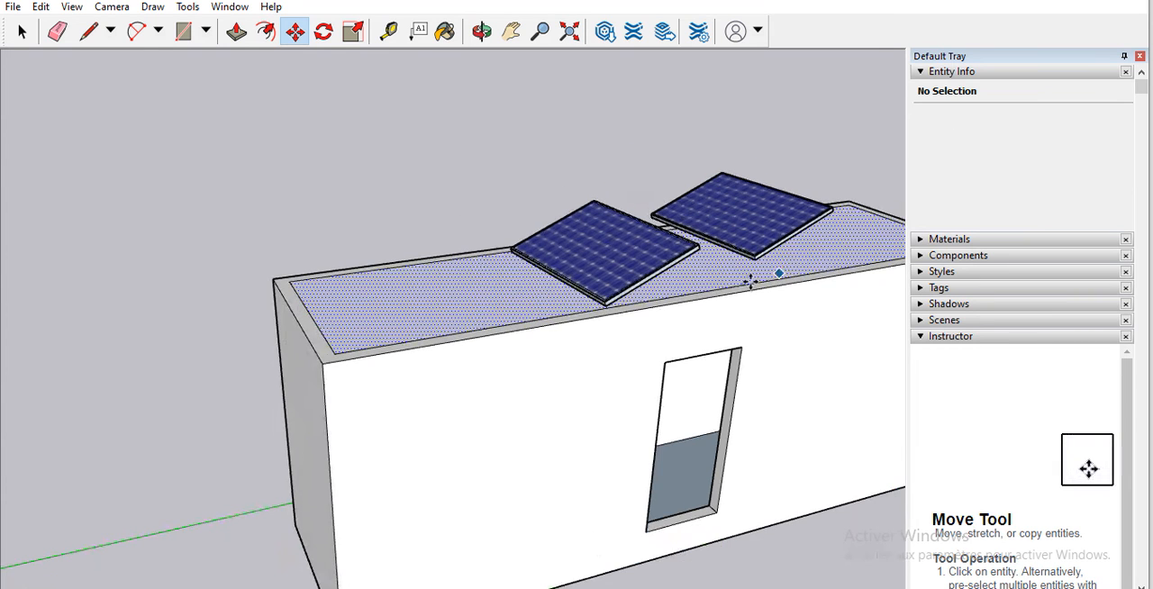
scroll(712, 271, "up", 2)
key("ctrl+z")
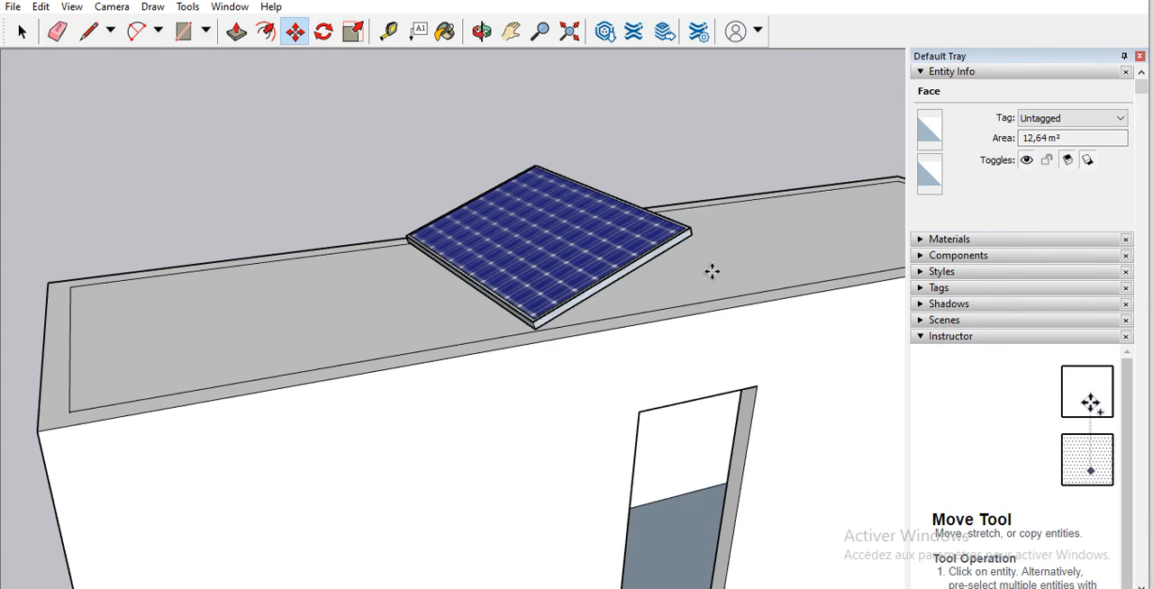
Step: Copy the solar panel along the green axis to each side of the original, forming a spaced row of three on the roof
left_click(652, 253)
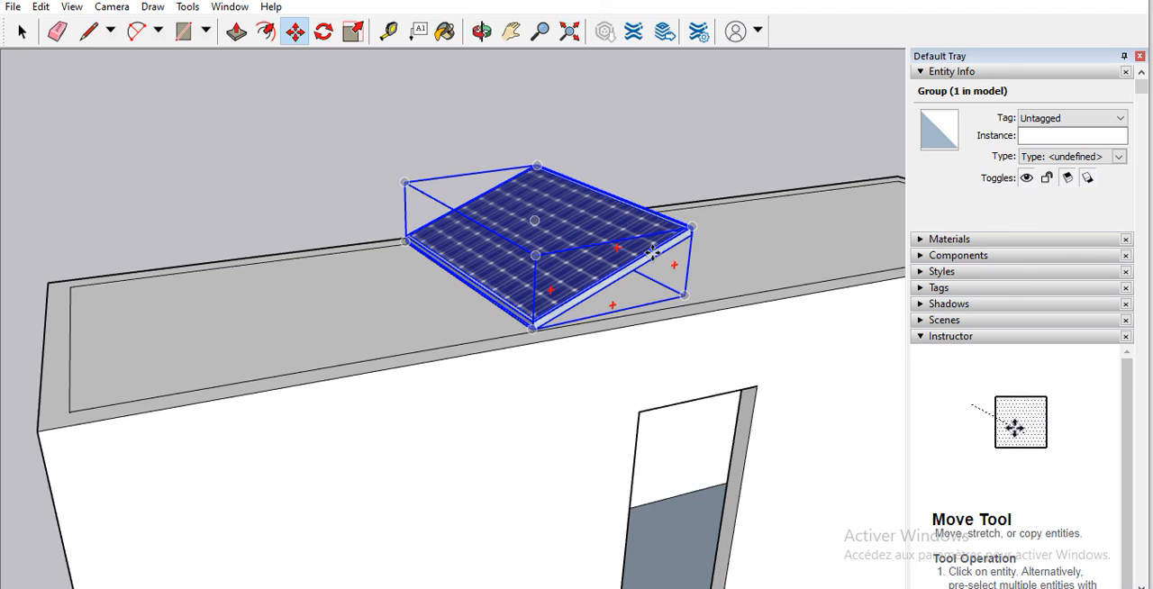
key("ctrl")
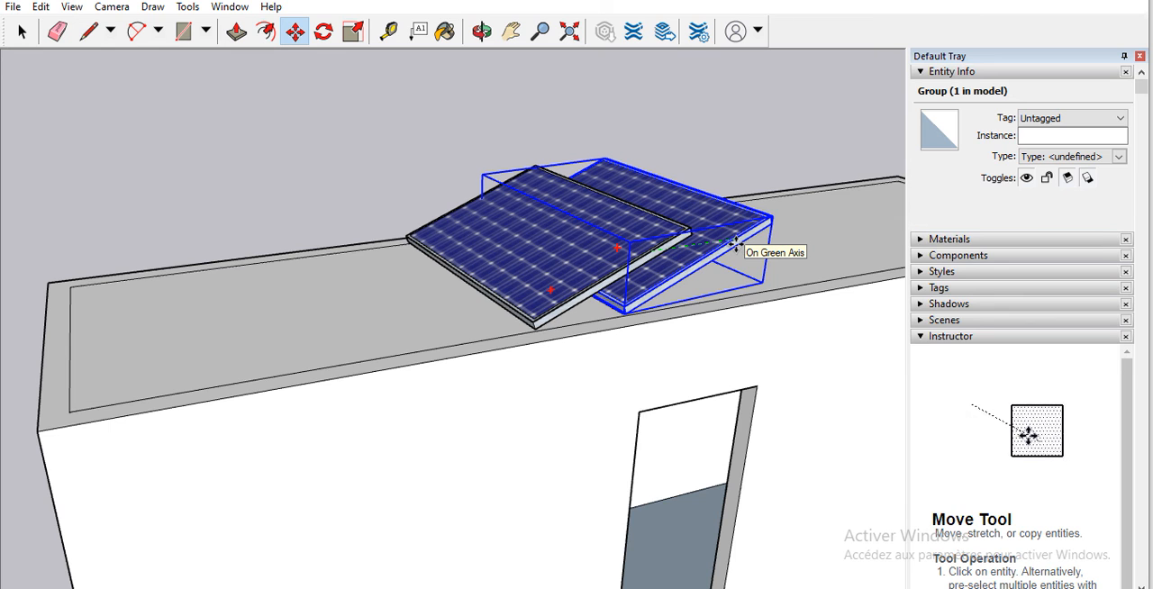
left_click(736, 244)
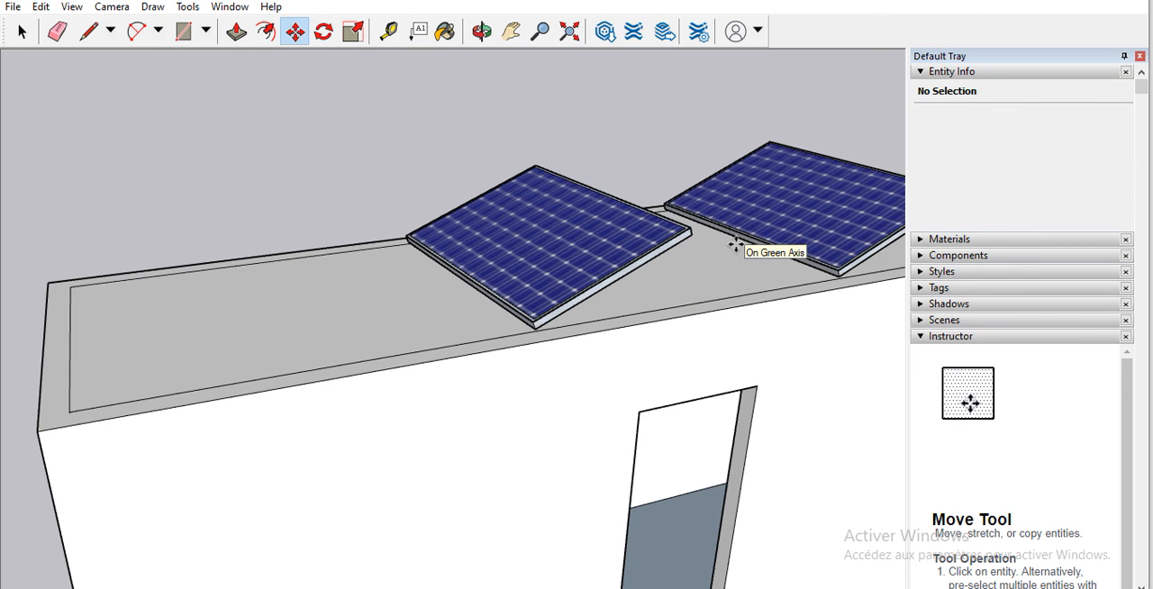
left_click(570, 262)
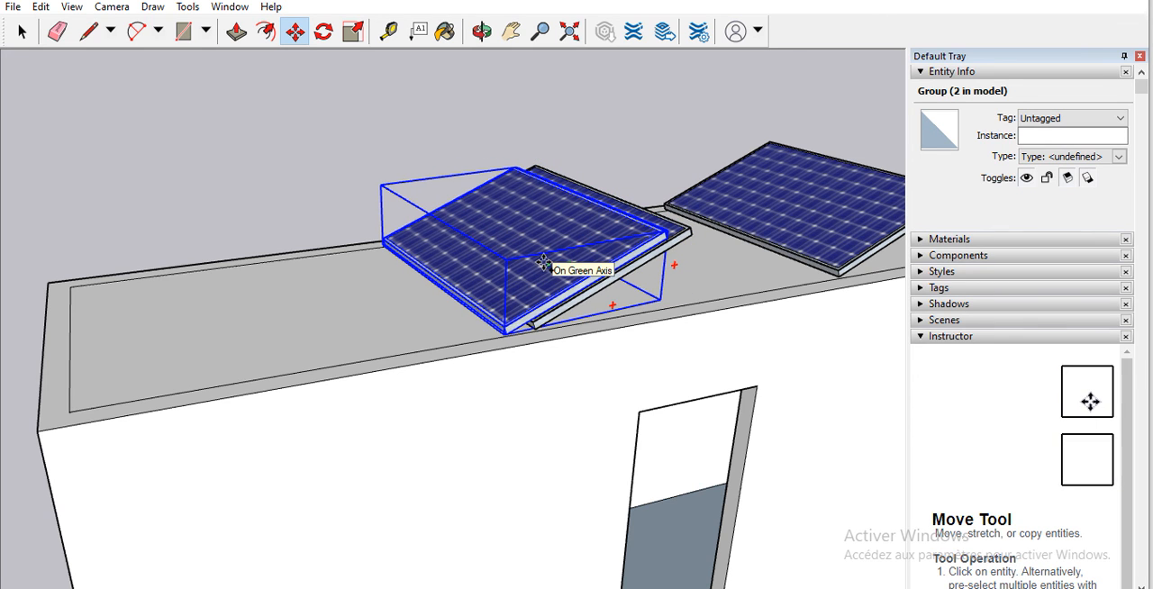
key("Escape")
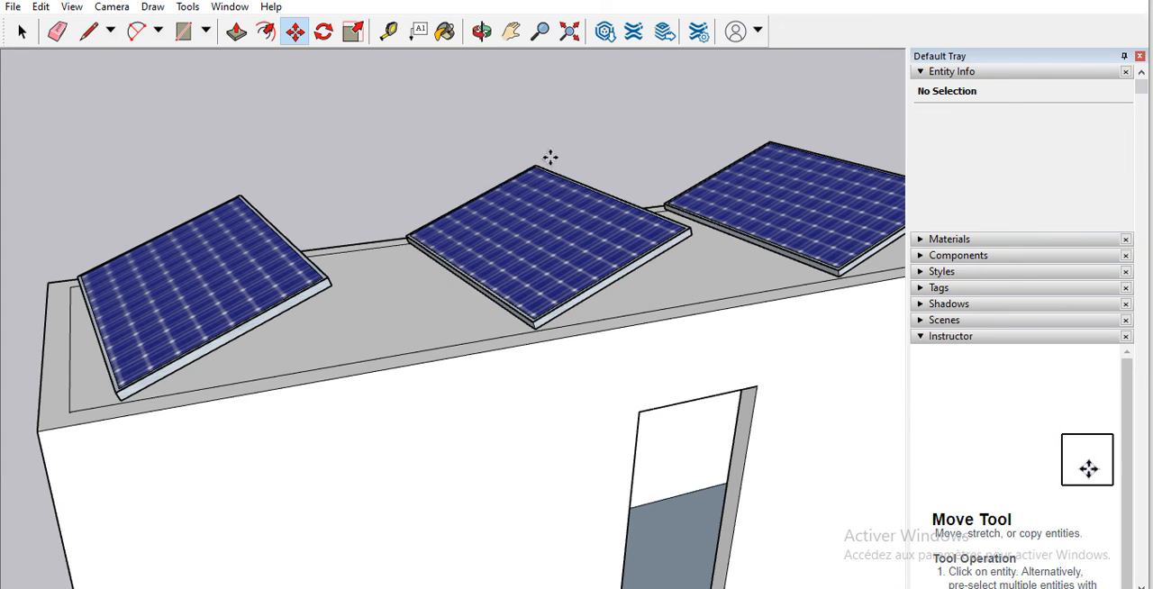
Step: Select all three solar panels and move them together along the red axis, away from the wall with the door opening
scroll(576, 146, "down", 5)
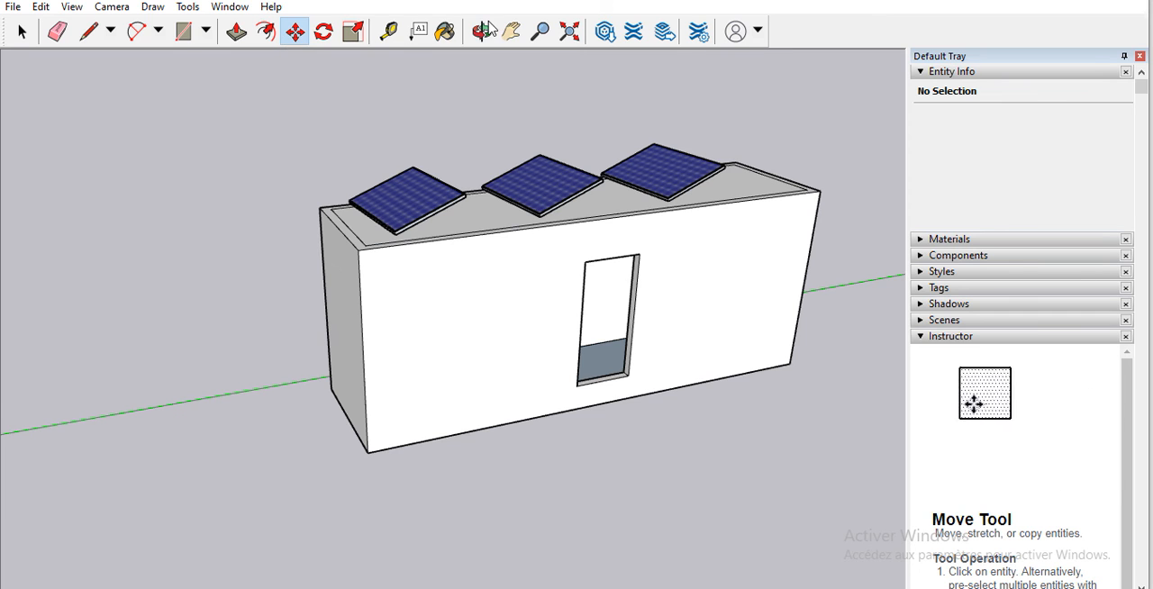
left_click(482, 30)
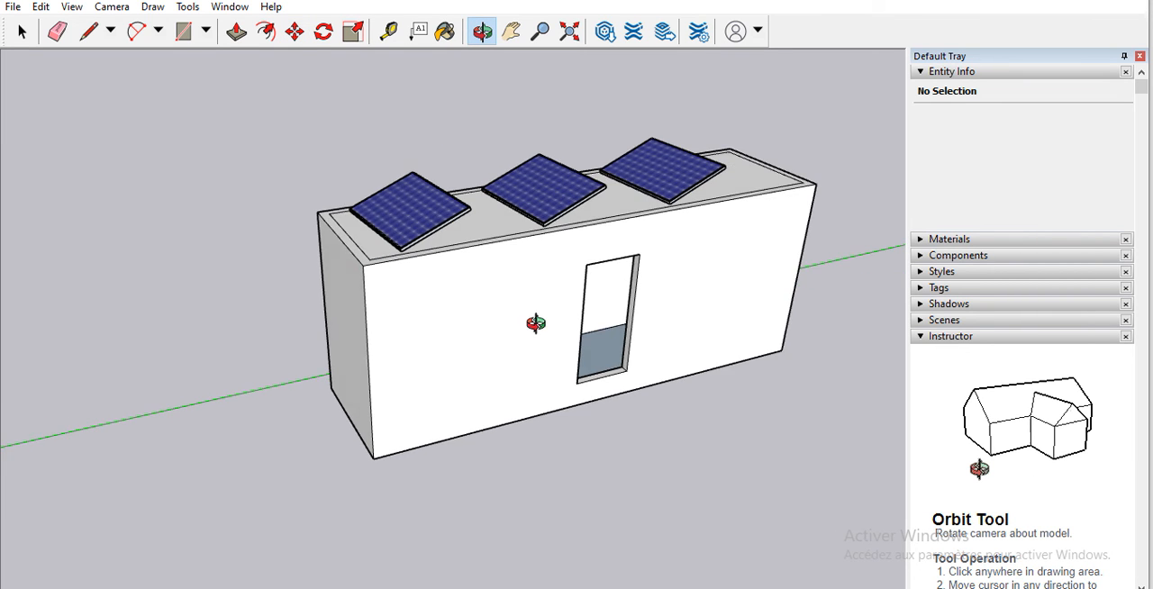
left_click_drag(535, 325, 664, 331)
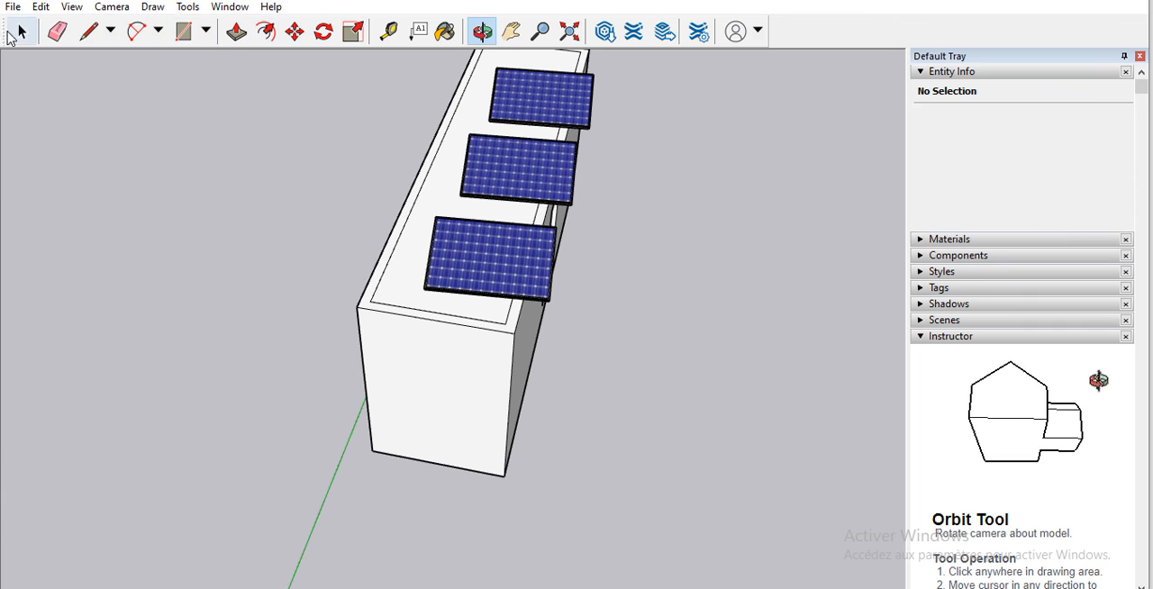
key("space")
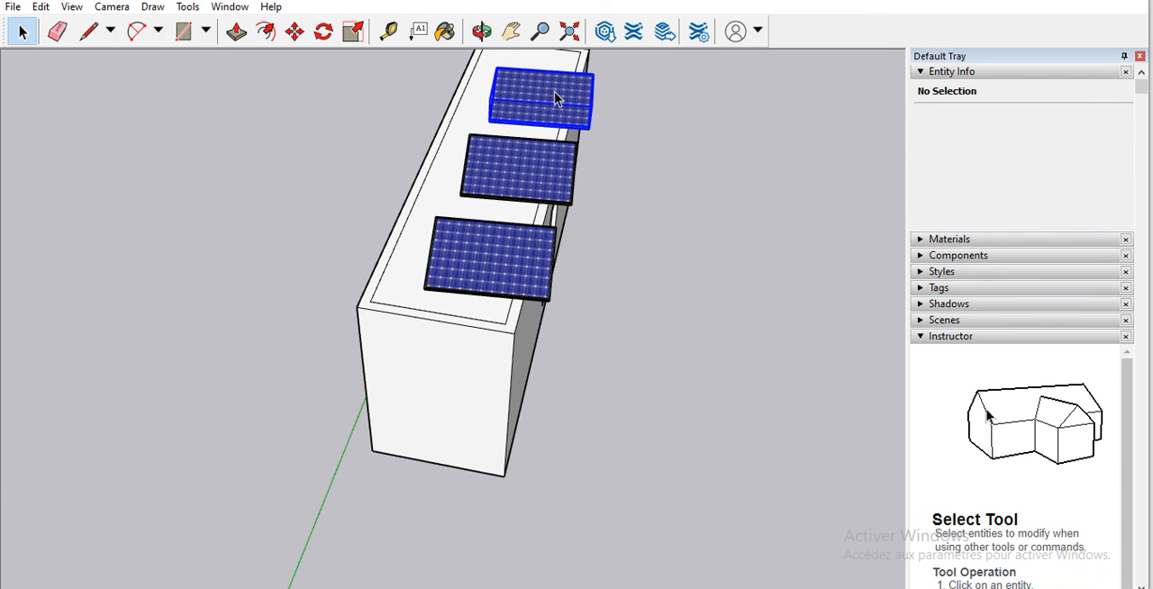
left_click(553, 90)
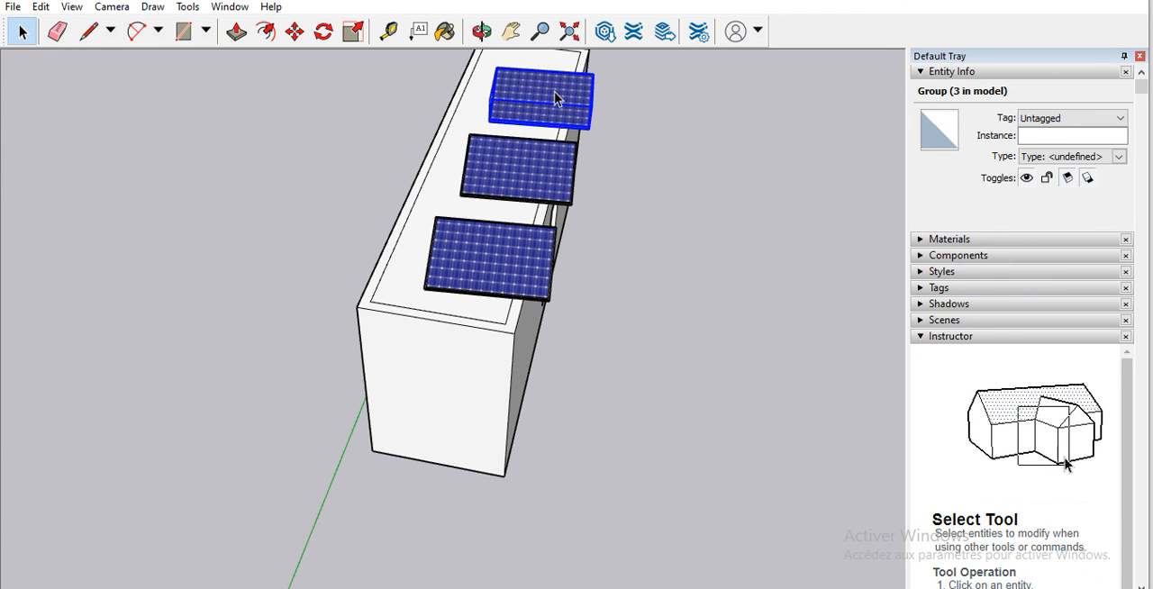
left_click(536, 157, "shift")
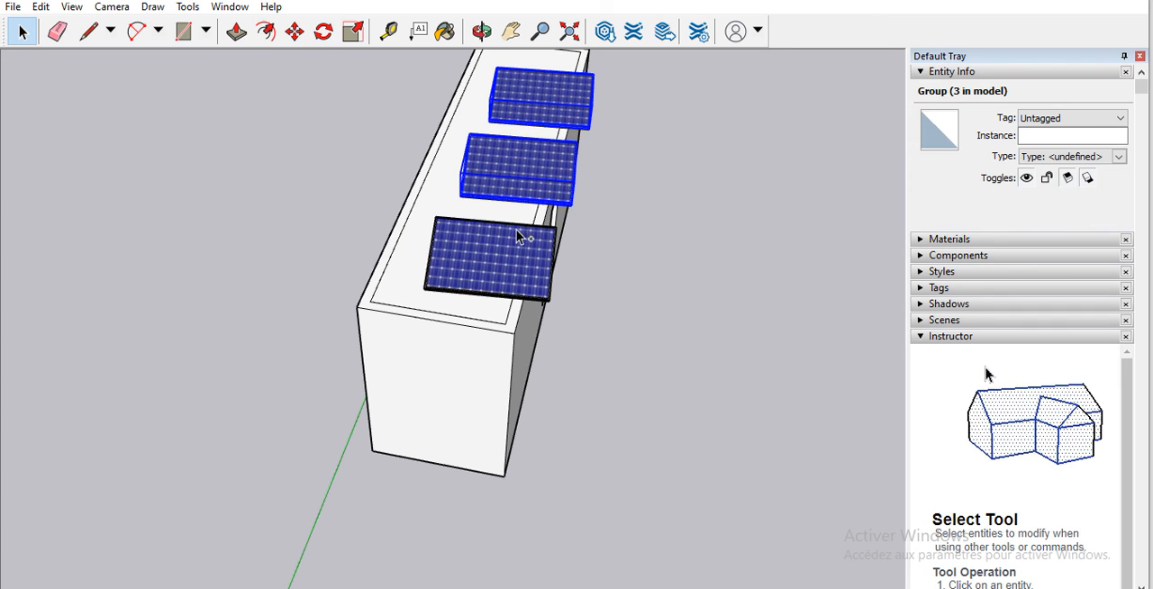
left_click(512, 248, "shift")
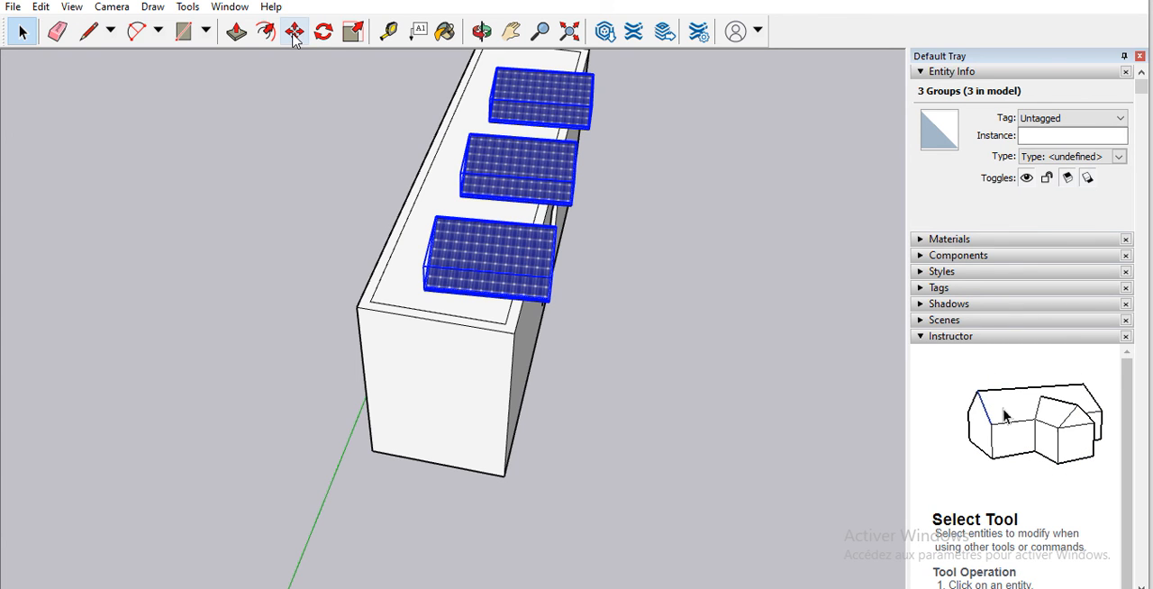
key("m")
left_click(424, 288)
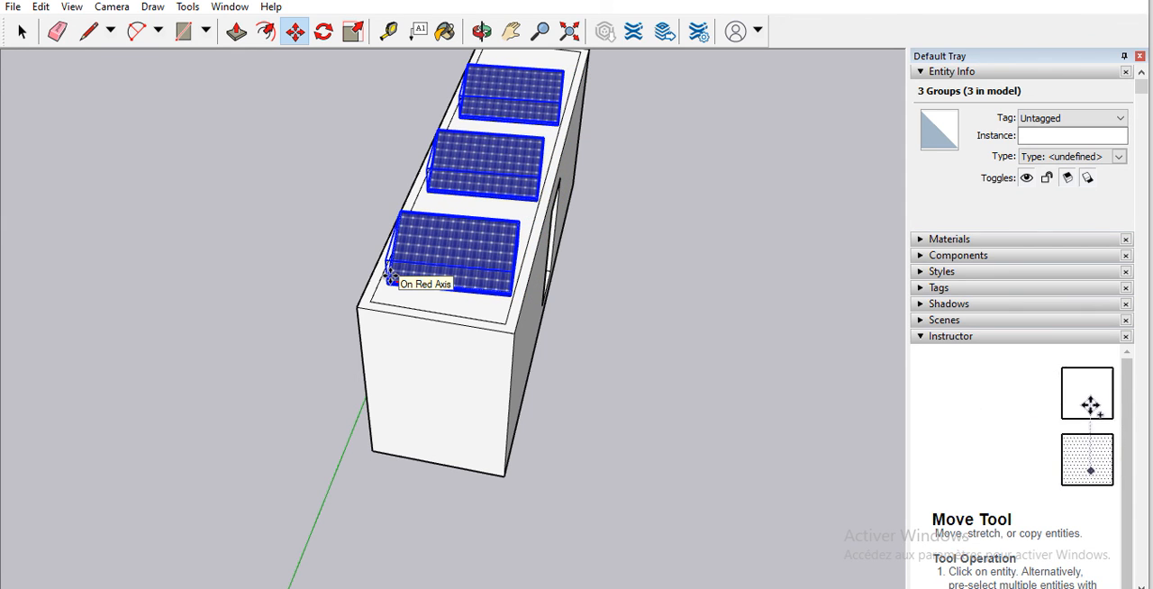
left_click(389, 276)
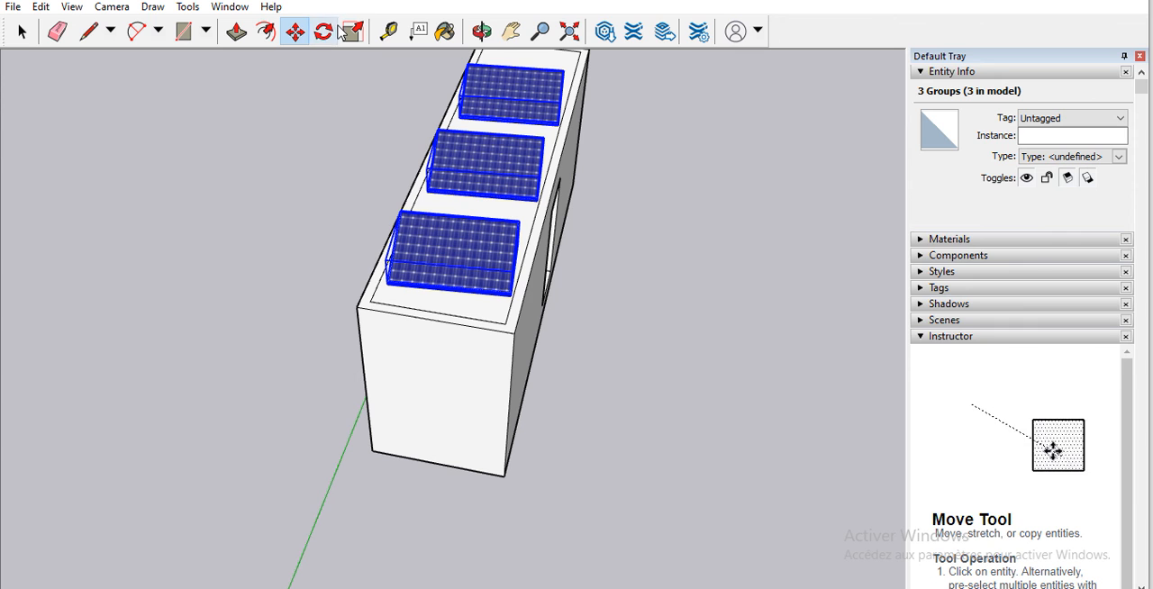
Step: Lower the three selected solar panels together so that their lower edges rest on the flat roof
key("o")
left_click_drag(682, 260, 198, 126)
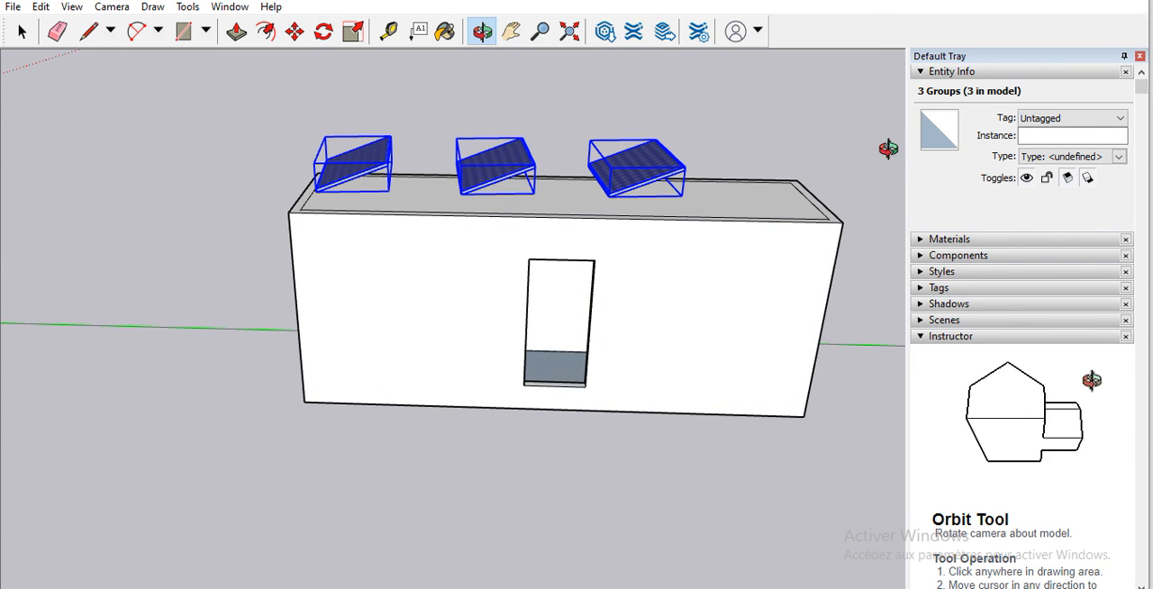
left_click_drag(759, 271, 754, 232)
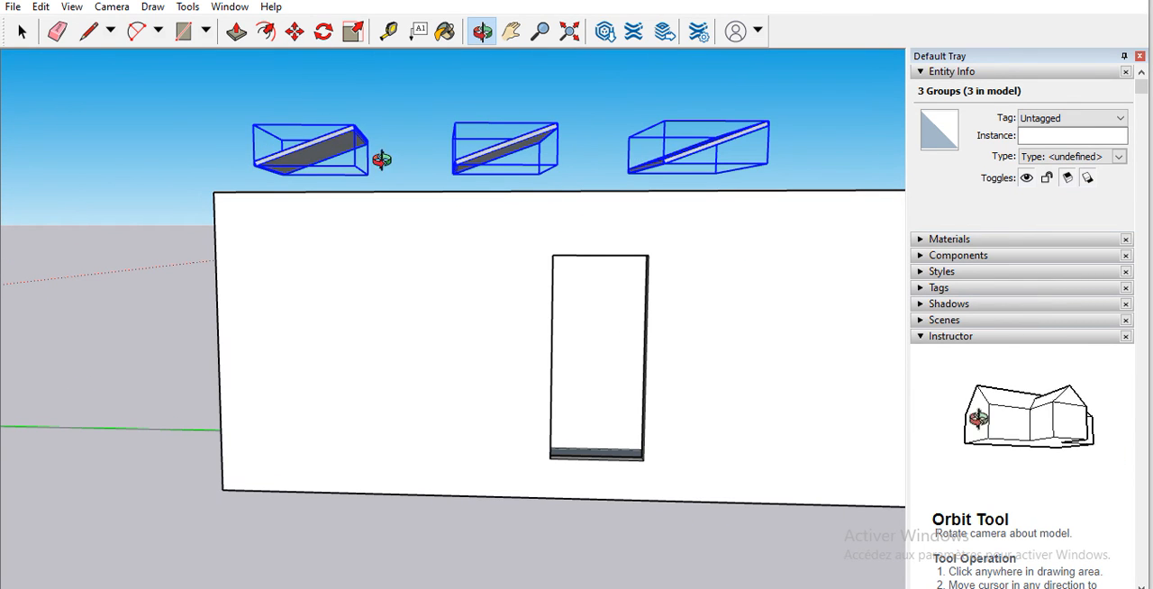
left_click(296, 33)
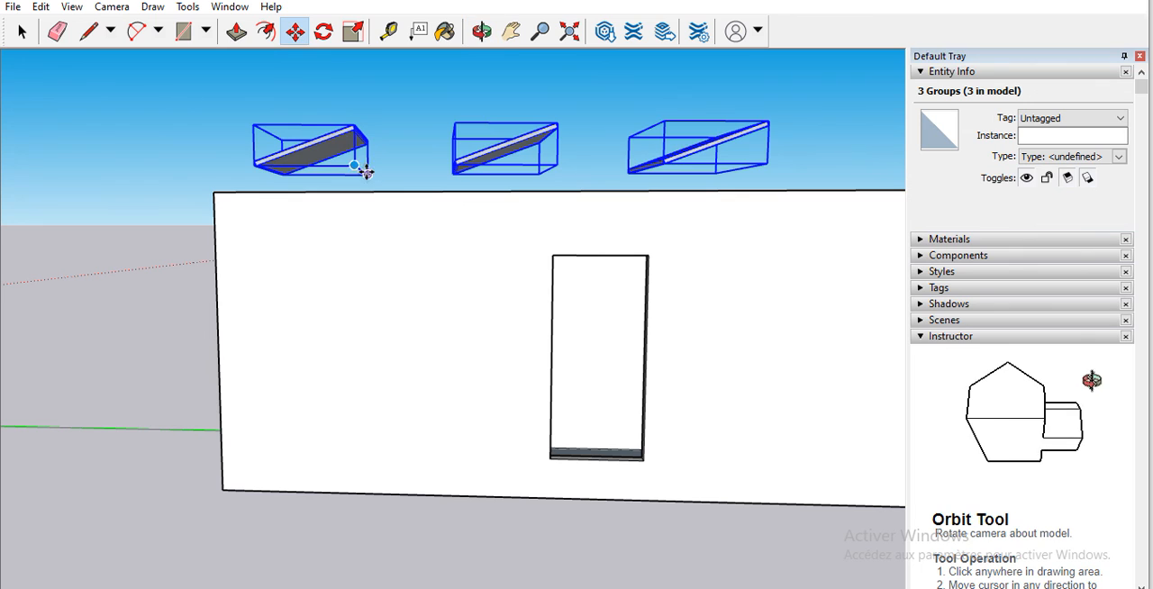
left_click(352, 164)
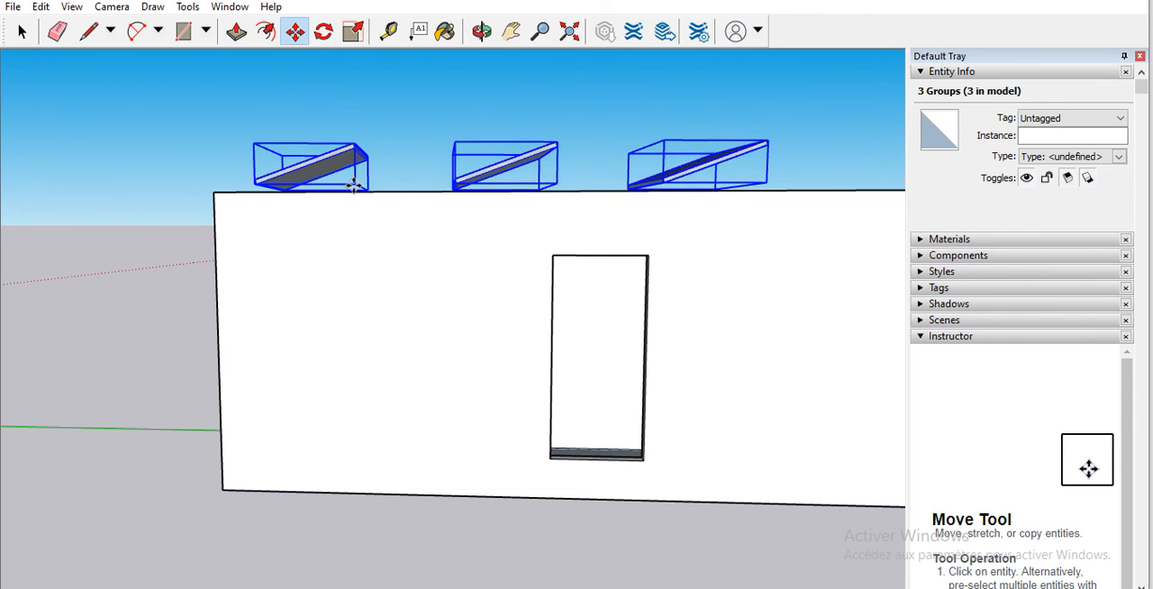
left_click(352, 189)
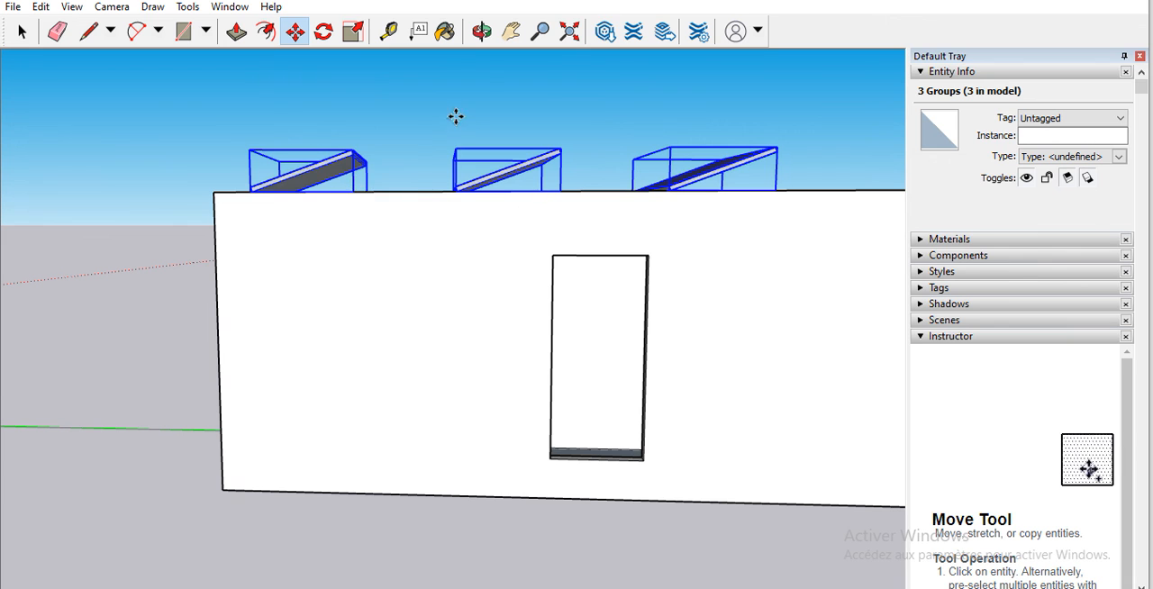
Step: Shift the three selected solar panels along the red axis so that they no longer overhang the door-side edge of the roof
left_click(479, 31)
left_click_drag(427, 103, 899, 252)
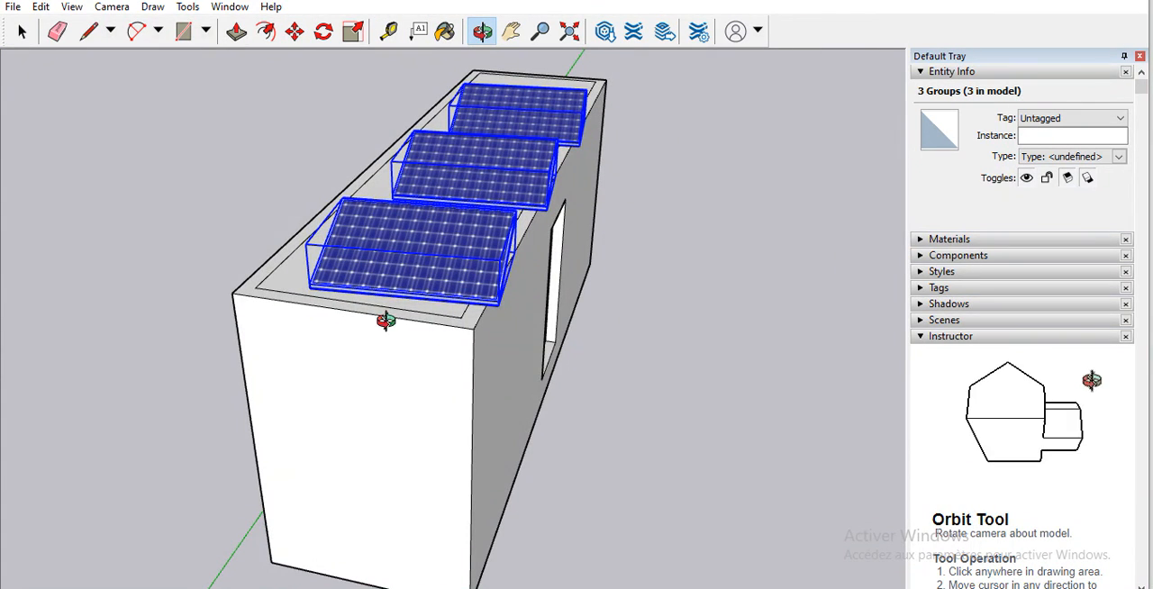
left_click_drag(386, 322, 429, 242)
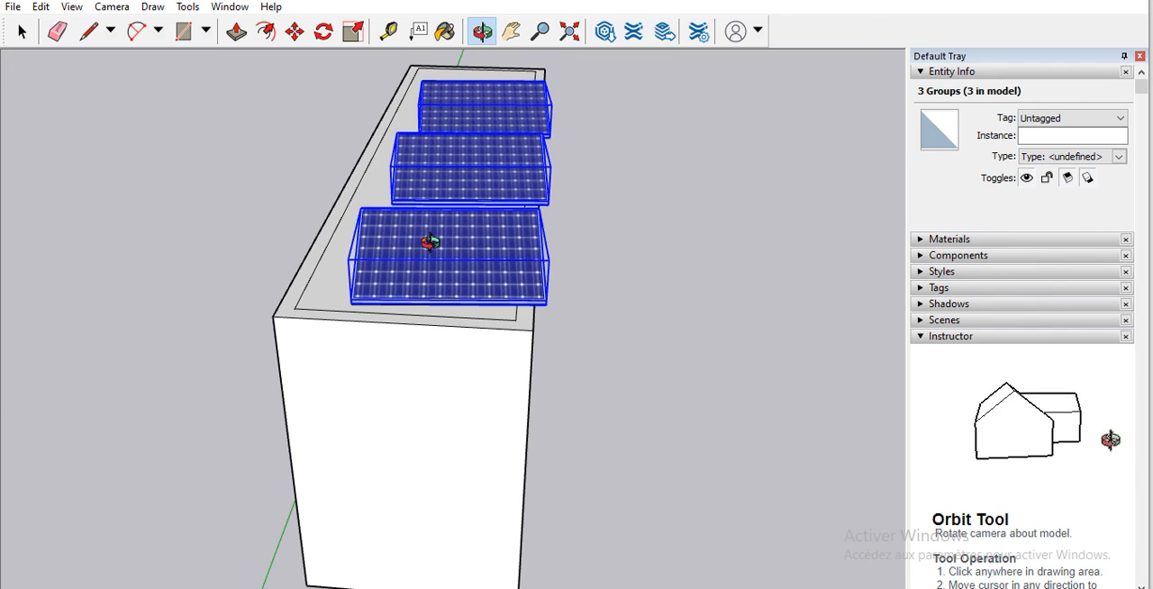
left_click(296, 32)
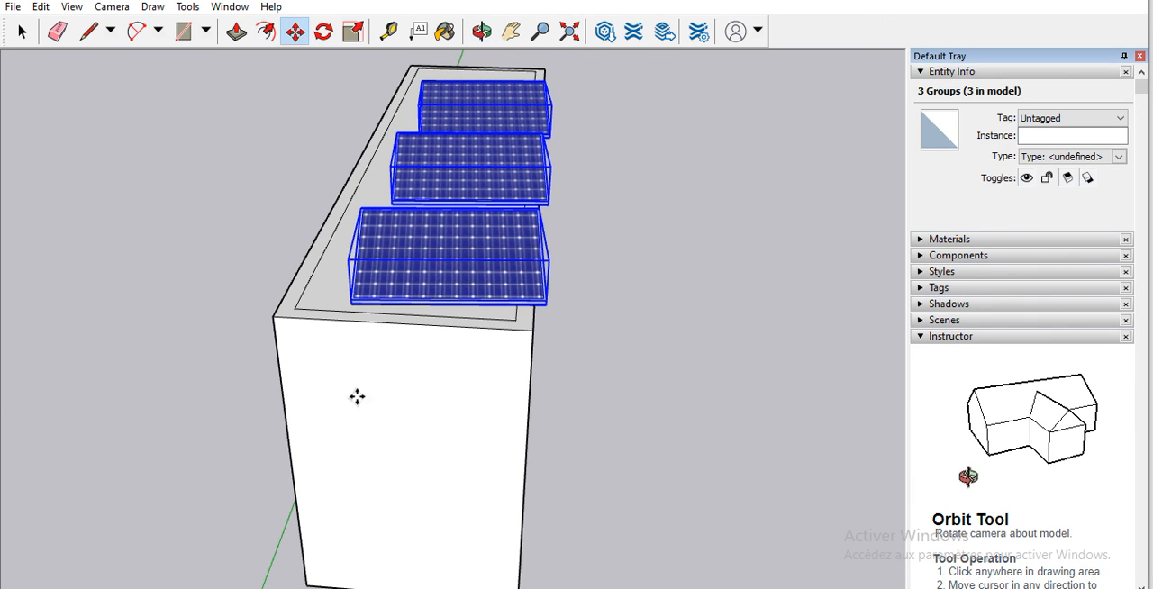
left_click(349, 301)
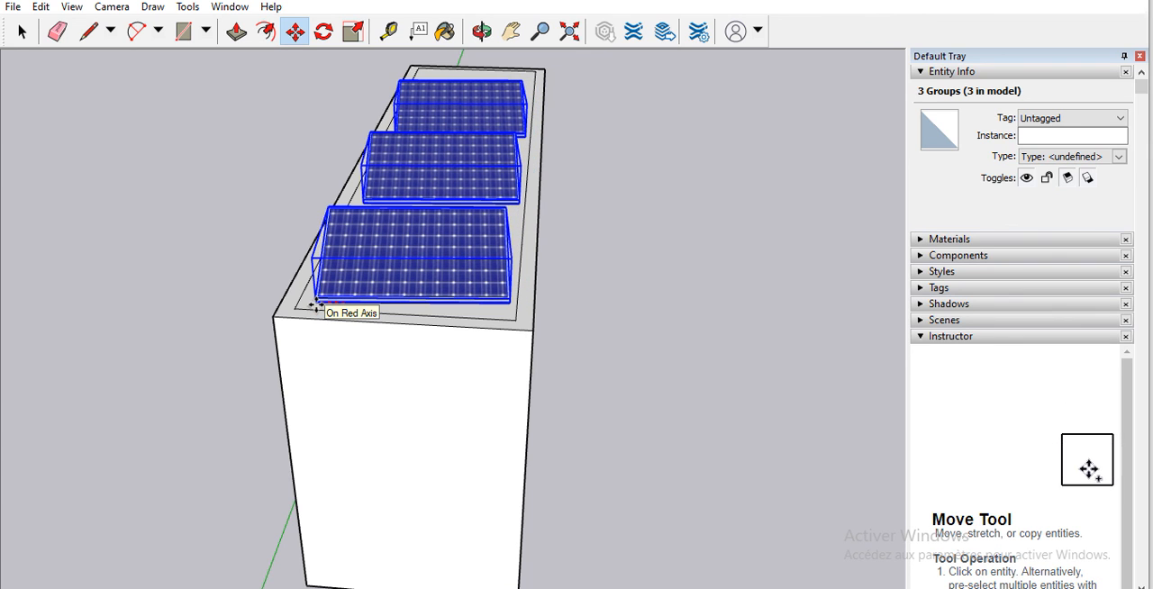
left_click(315, 306)
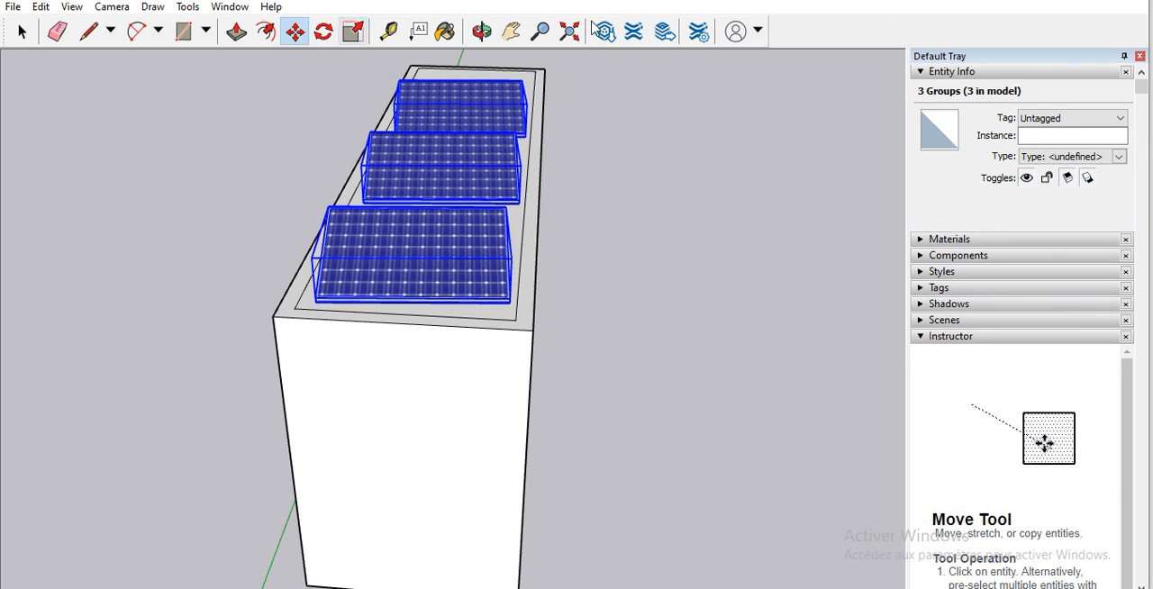
Step: Delete the three selected solar panels and undo the deletion
key("Delete")
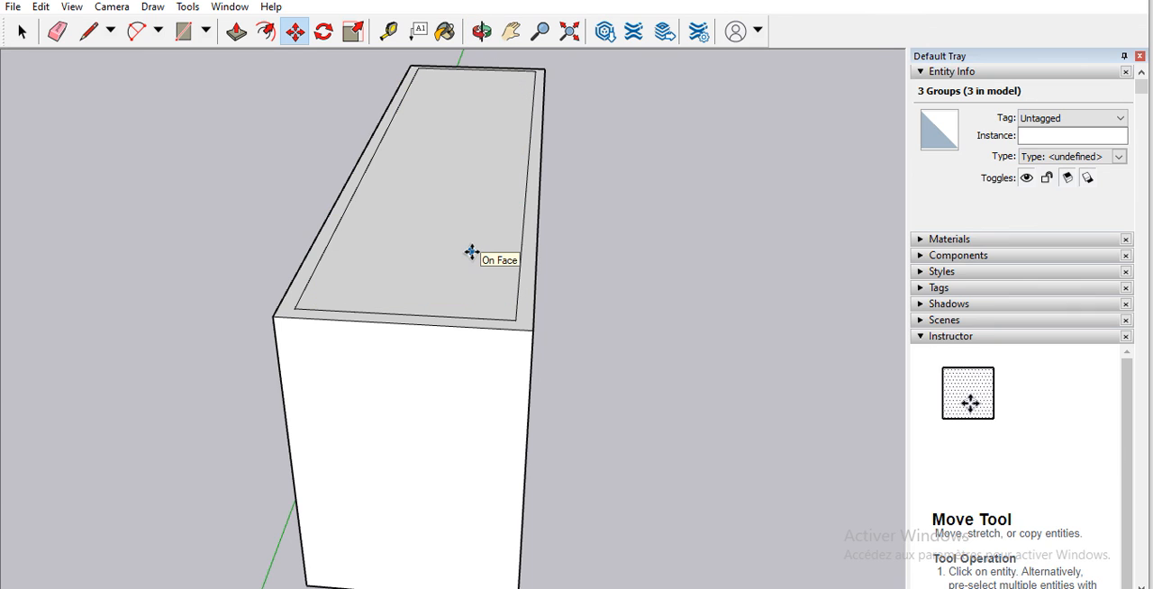
key("ctrl+z")
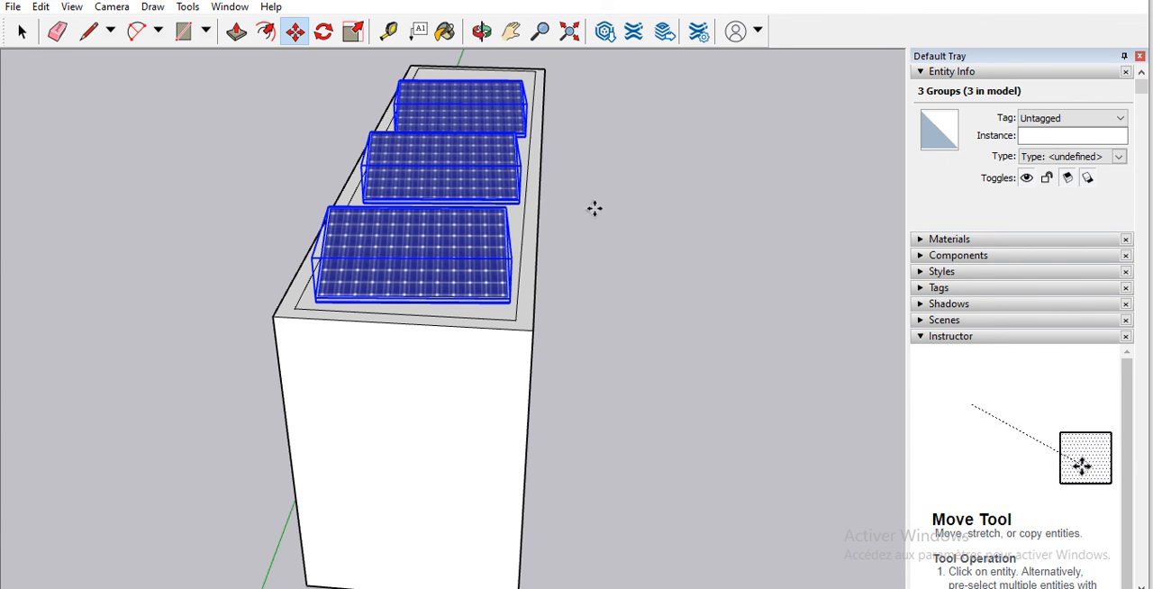
left_click(482, 31)
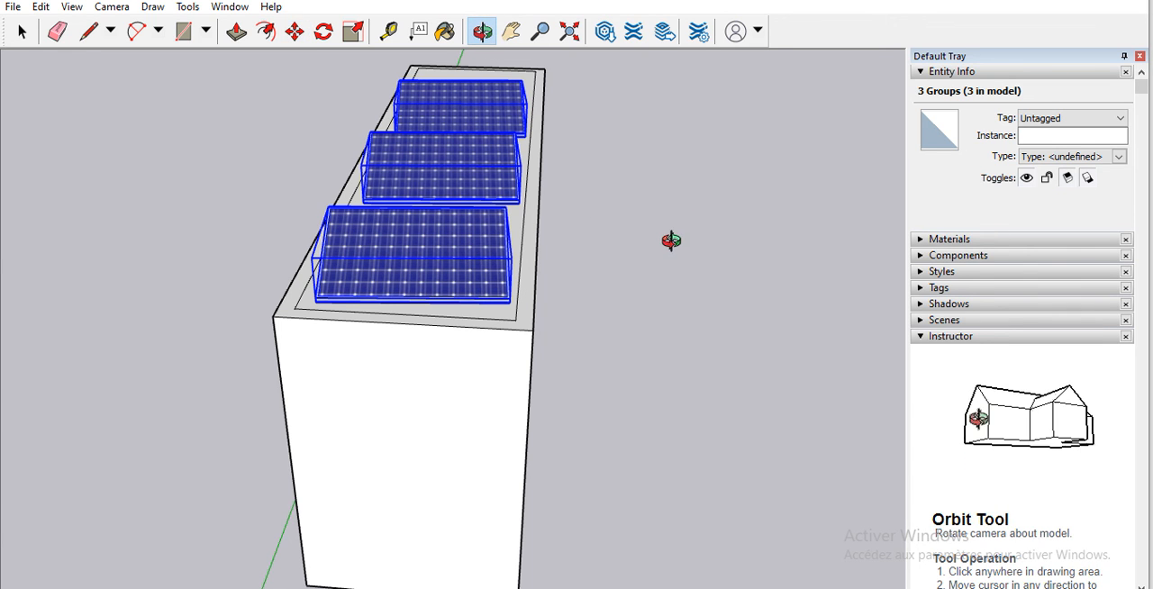
Step: Copy the solar panel nearest the free end of the flat roof along the green axis to add a fourth panel in line
left_click_drag(671, 241, 319, 242)
scroll(399, 250, "up", 5)
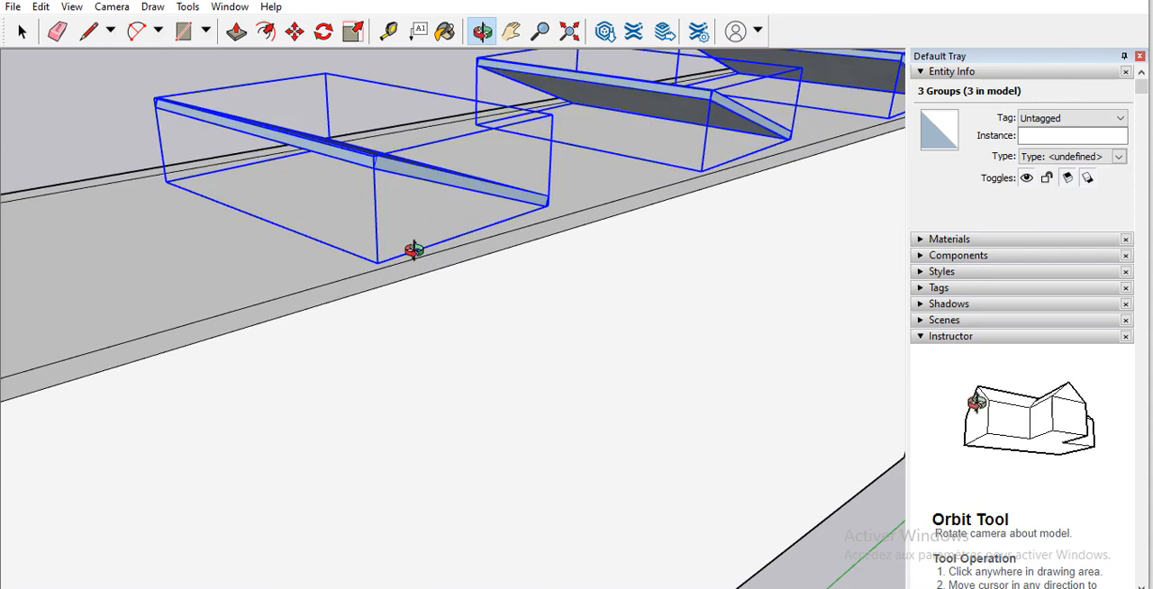
scroll(414, 250, "up", 3)
scroll(429, 353, "down", 3)
scroll(581, 322, "down", 4)
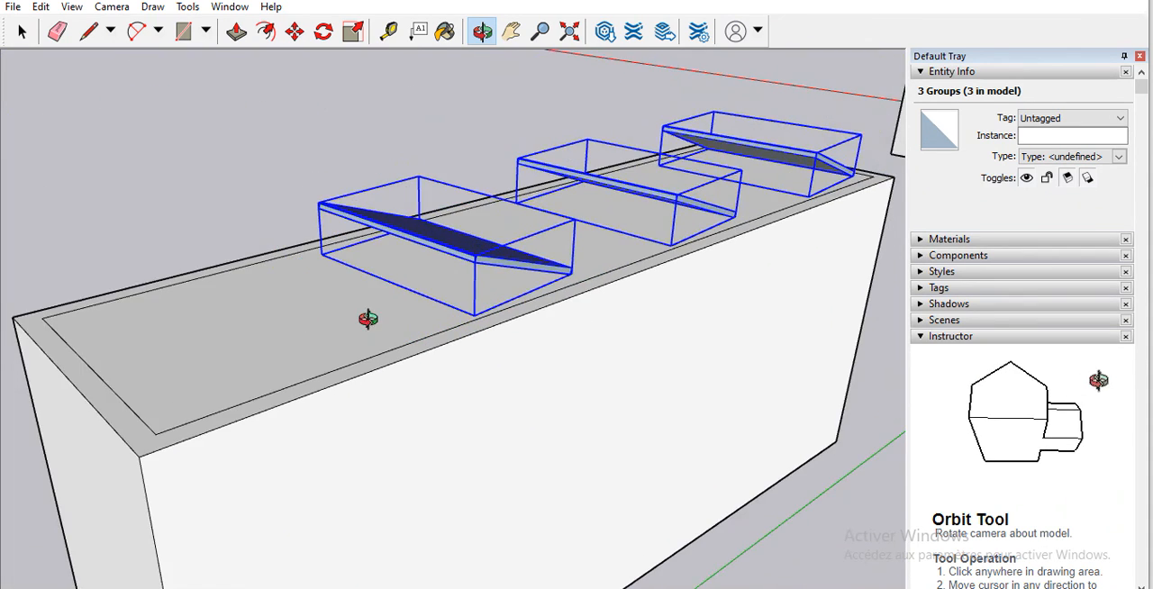
scroll(198, 321, "down", 3)
left_click_drag(198, 322, 705, 342)
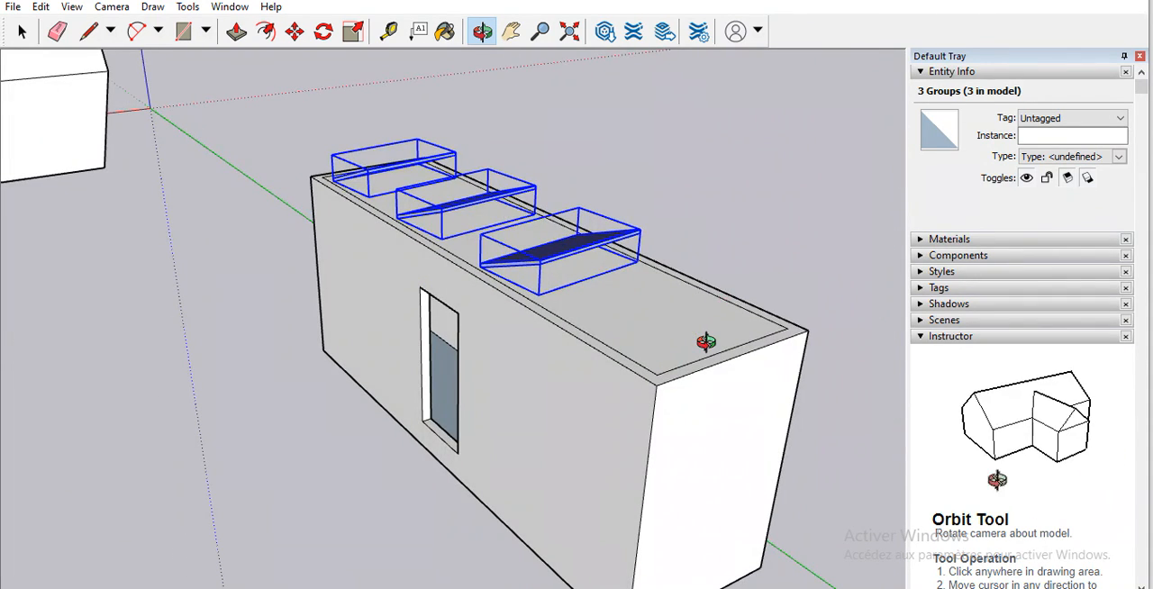
key("m")
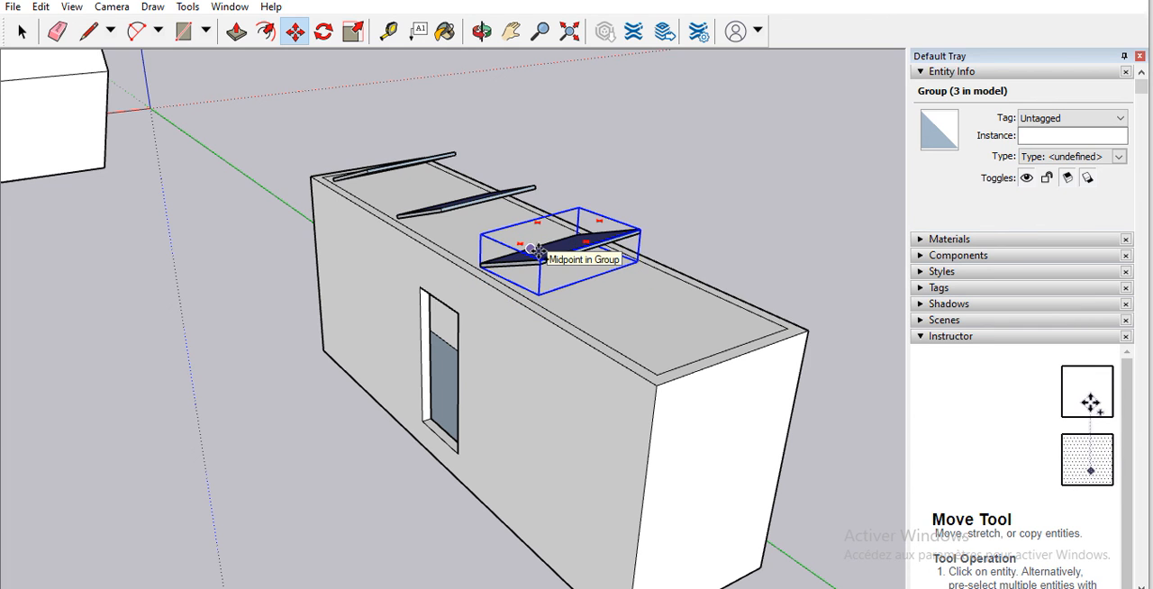
left_click(539, 251)
key("ctrl")
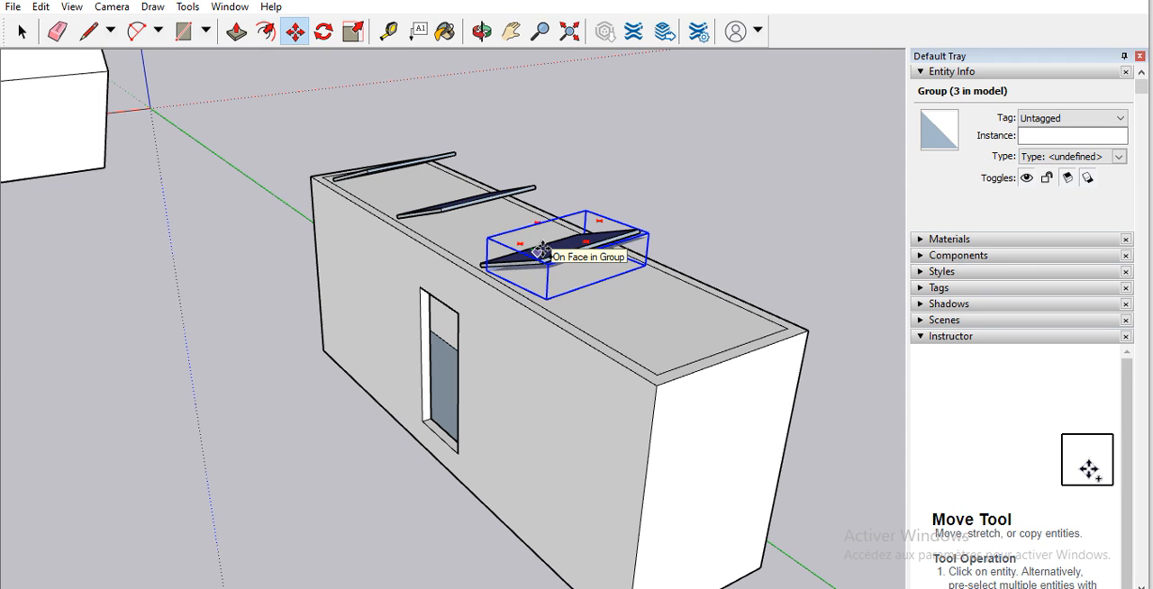
key("Return")
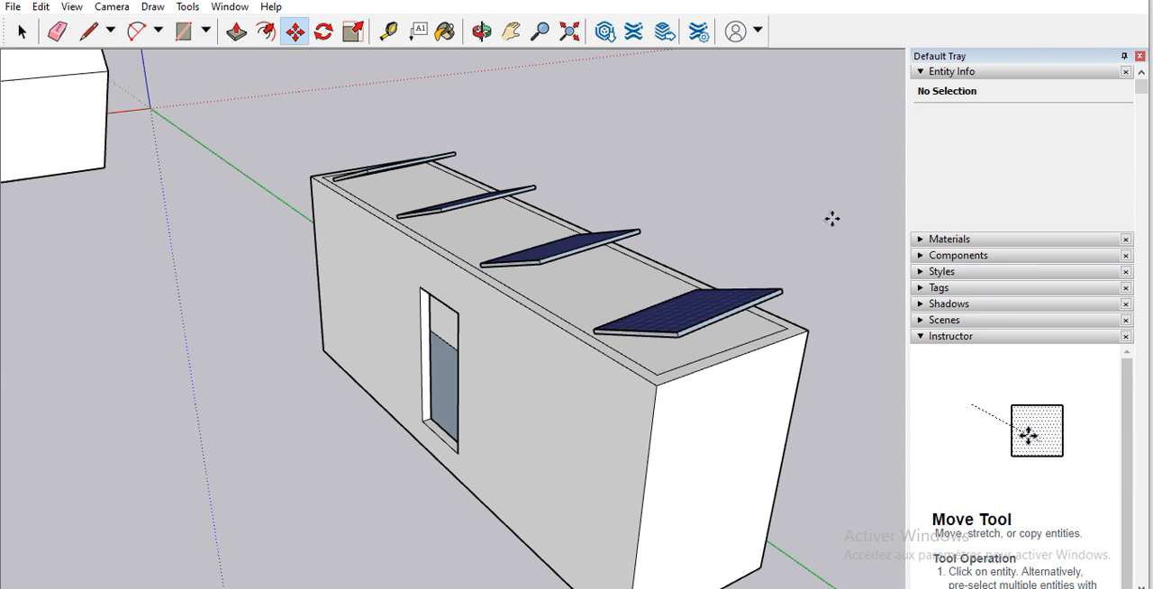
left_click(482, 31)
left_click_drag(430, 306, 254, 160)
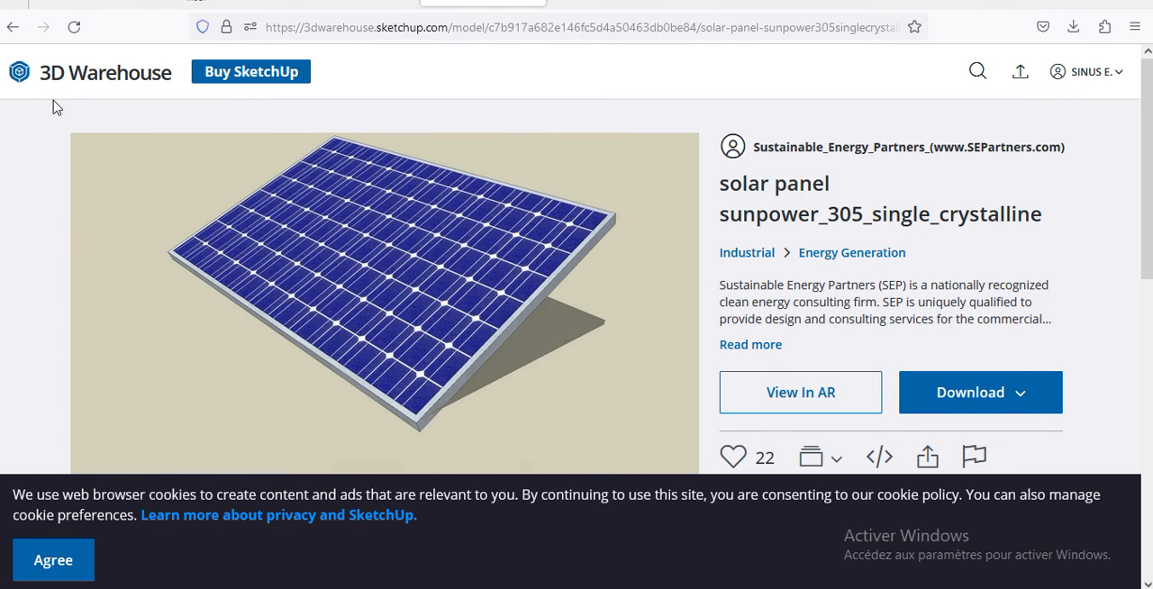
Step: Switch to 3D Warehouse in the browser, return to the solar panel model results and replace "panel" with "inv" in the search query
left_click(11, 34)
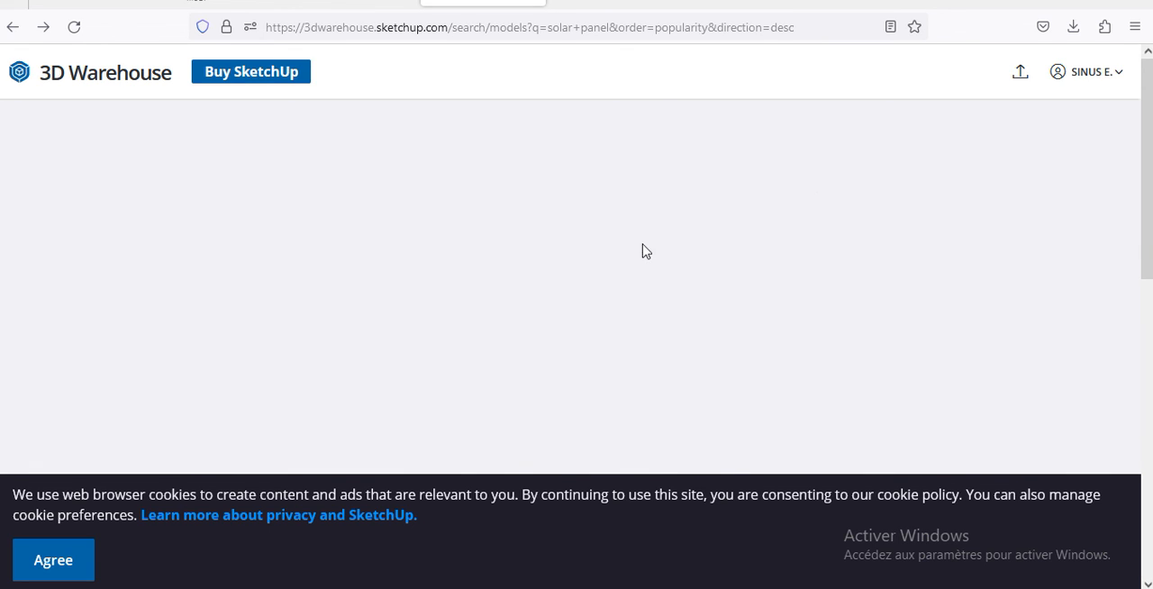
scroll(542, 220, "down", 7)
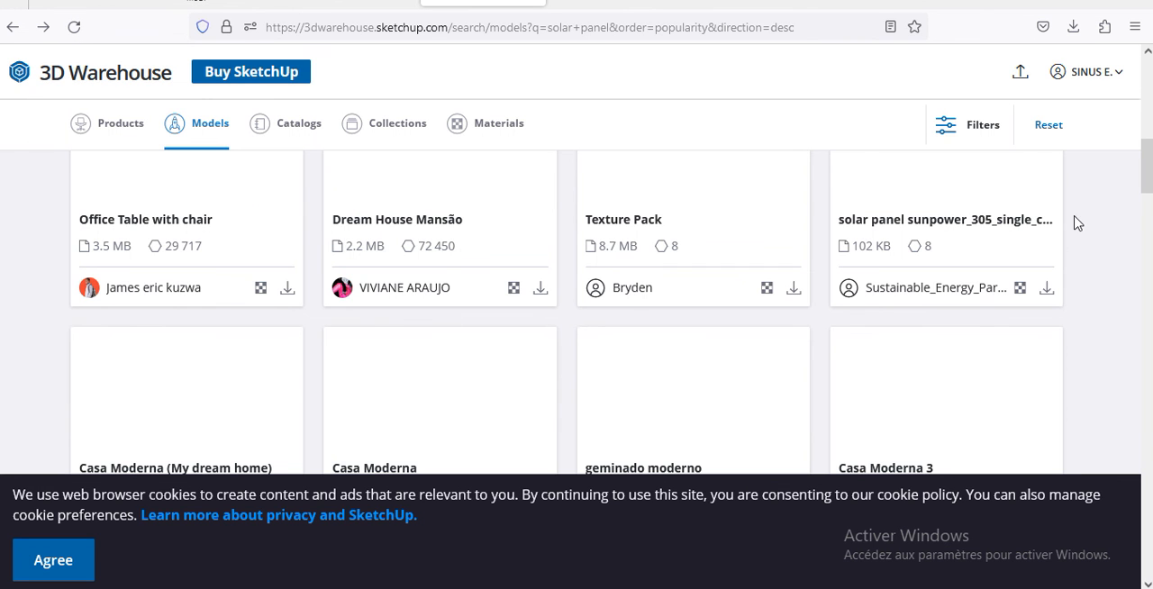
scroll(813, 139, "up", 1)
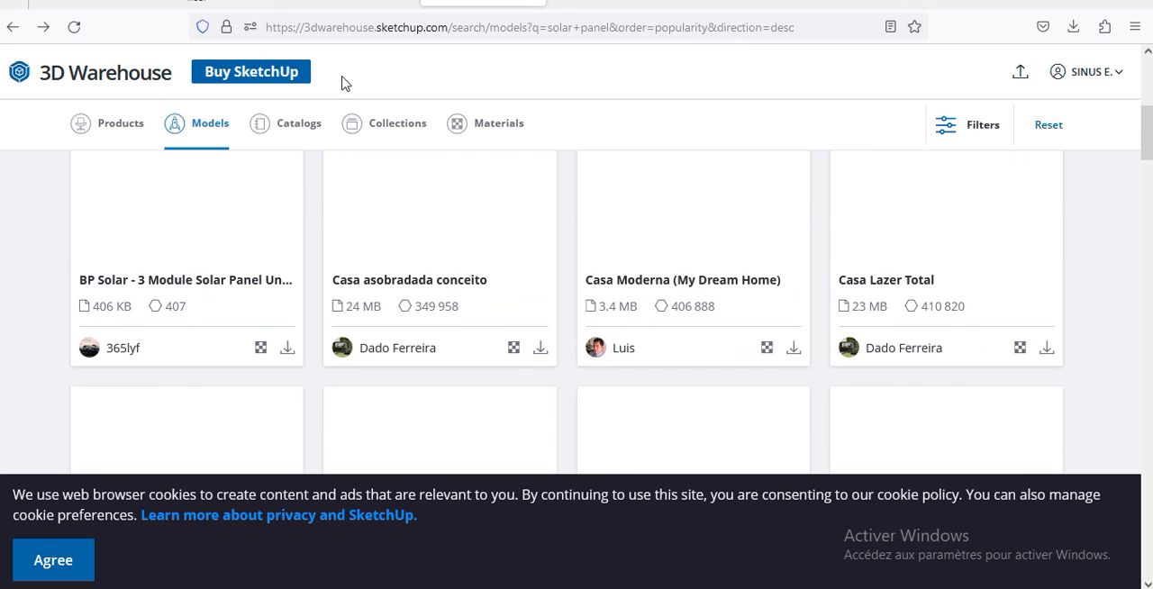
scroll(342, 81, "up", 5)
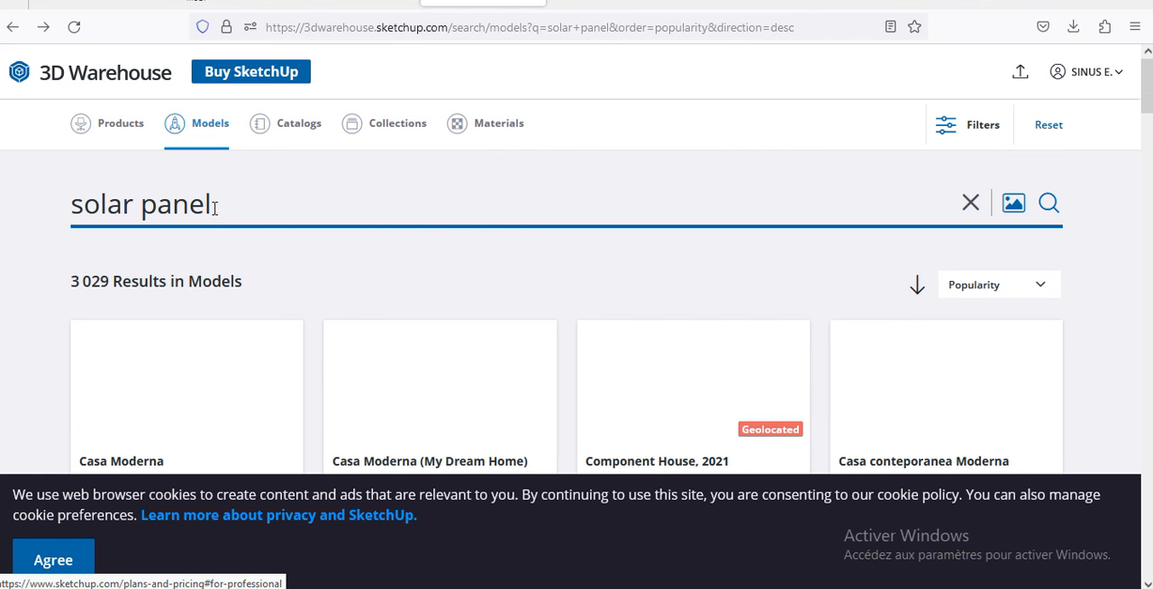
left_click(94, 203, "shift")
left_click_drag(118, 203, 142, 213)
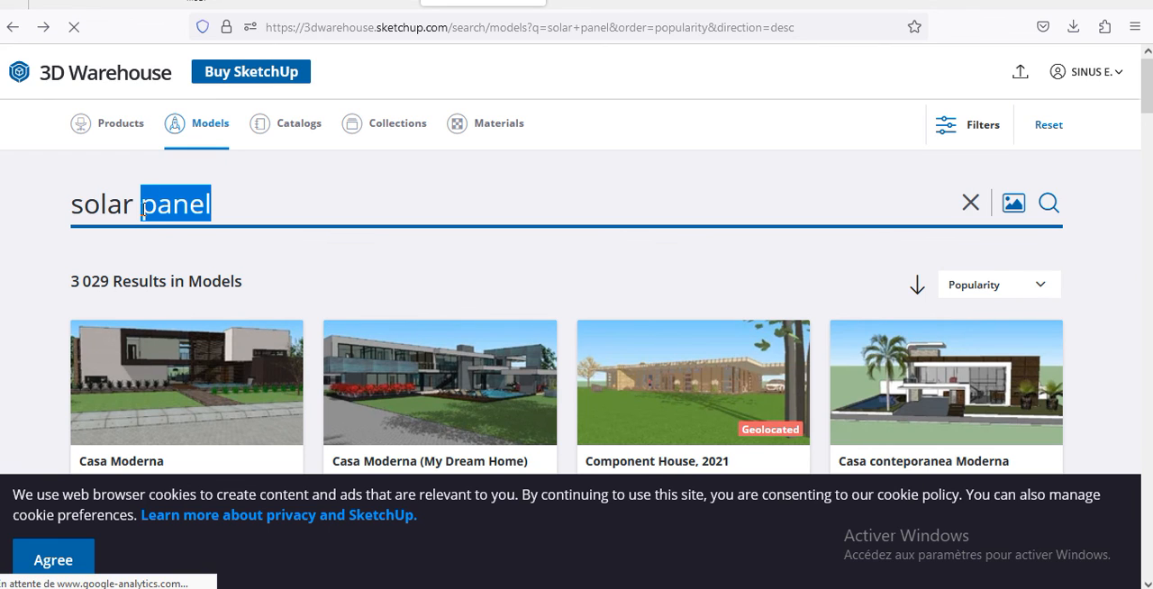
key("BackSpace")
type("inv")
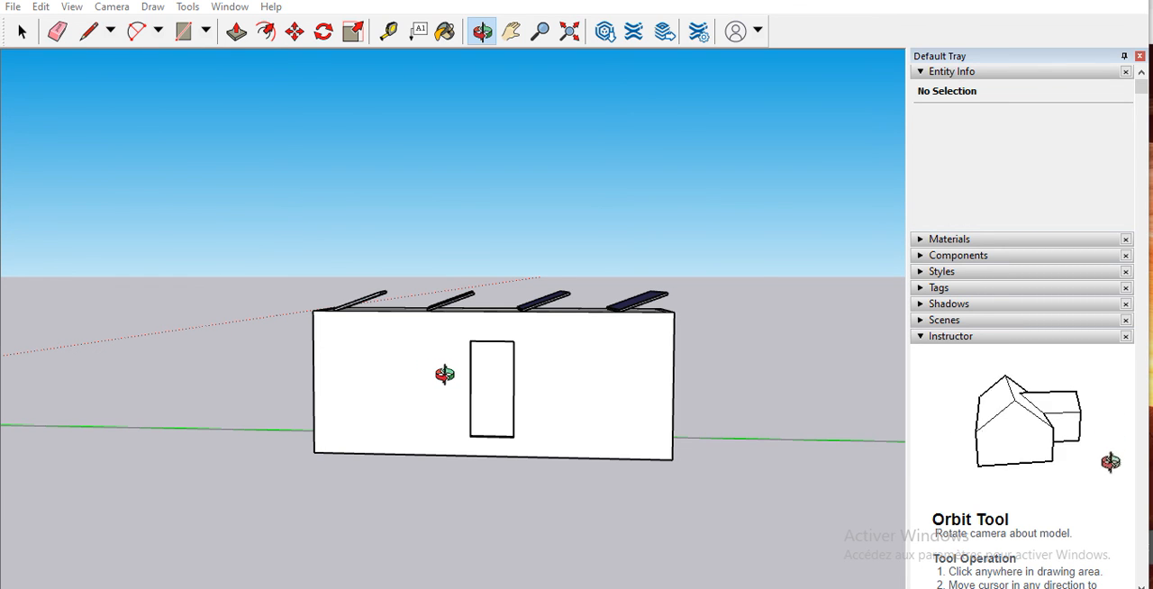
scroll(505, 378, "up", 3)
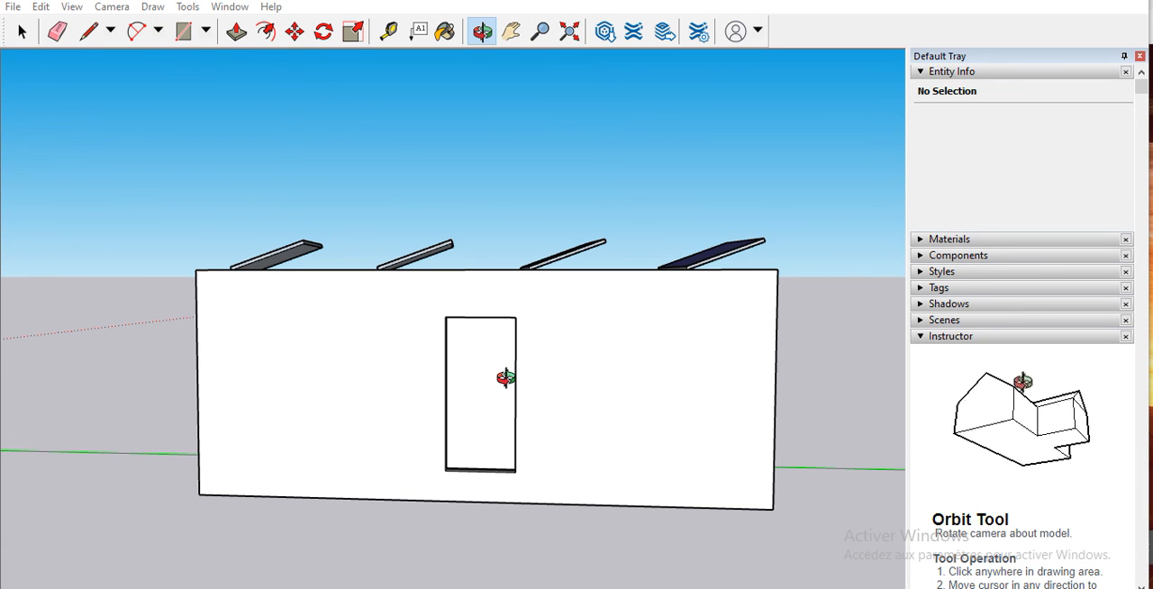
scroll(500, 375, "down", 3)
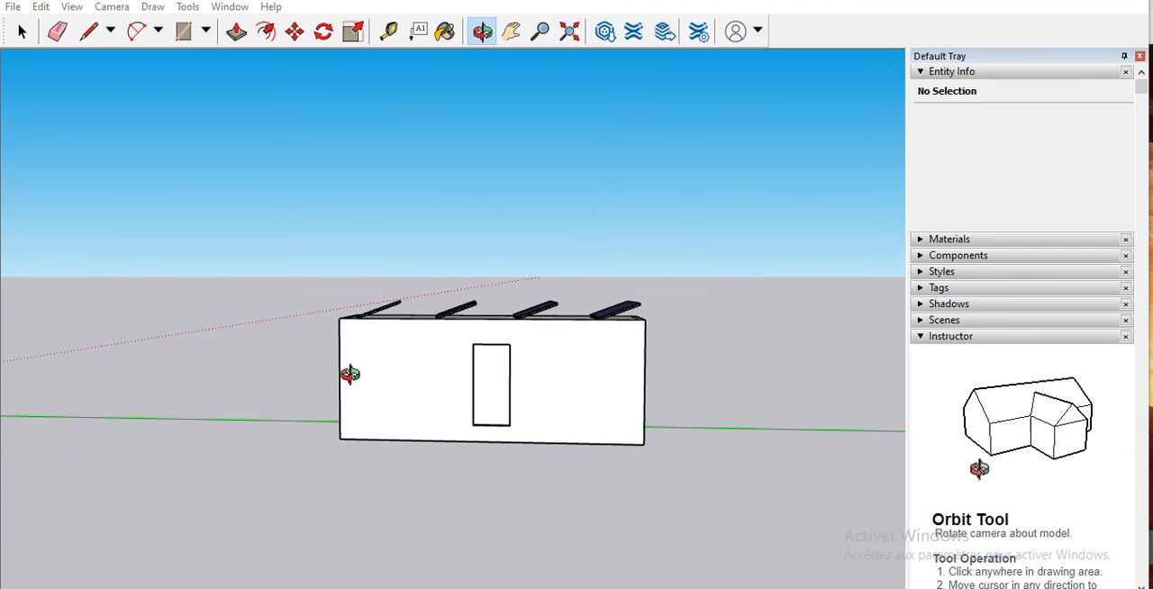
left_click_drag(350, 370, 606, 443)
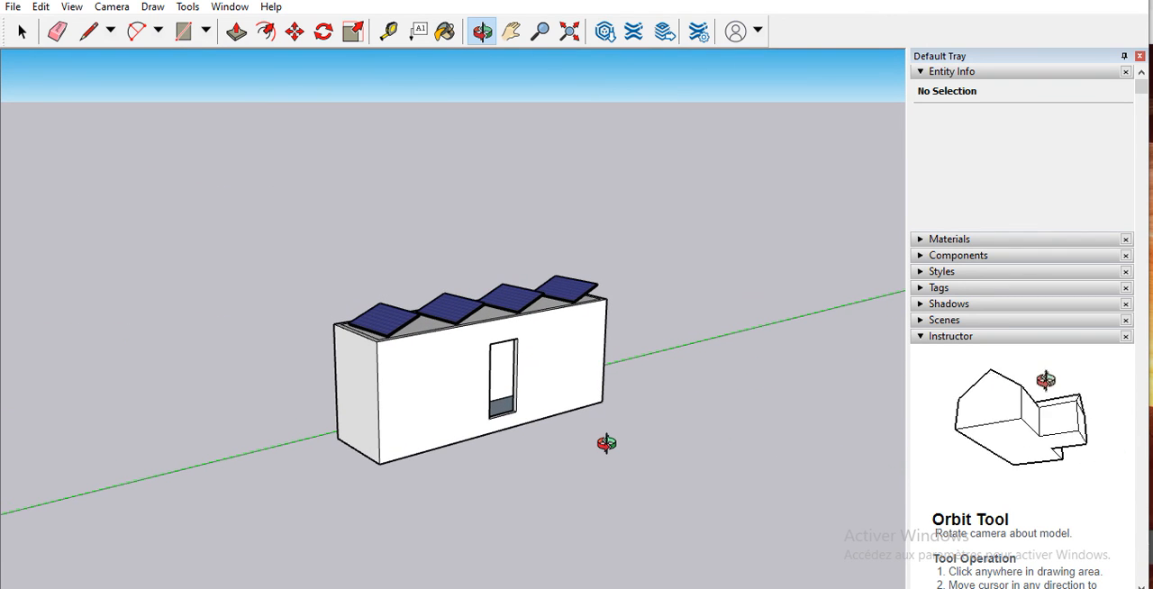